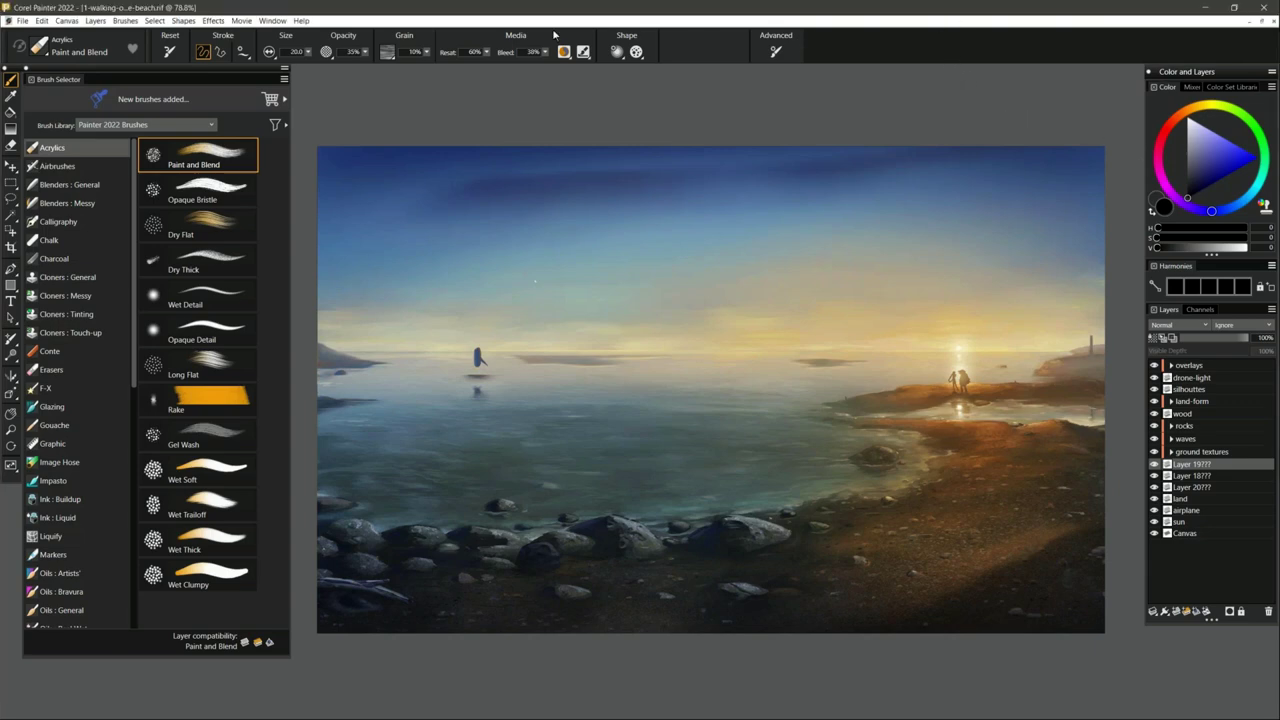
Look up which Brush Selector views are enabled.
left_click(268, 21)
left_click(279, 13)
left_click(276, 22)
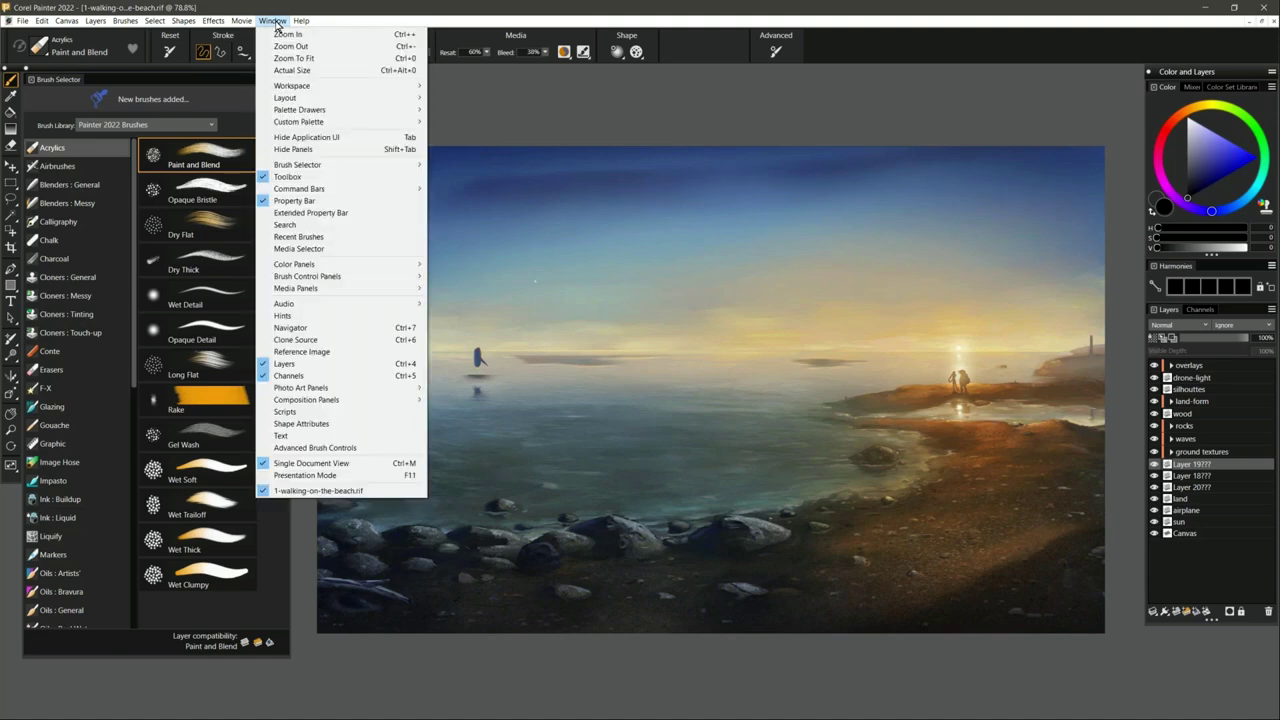
mouse_move(350, 167)
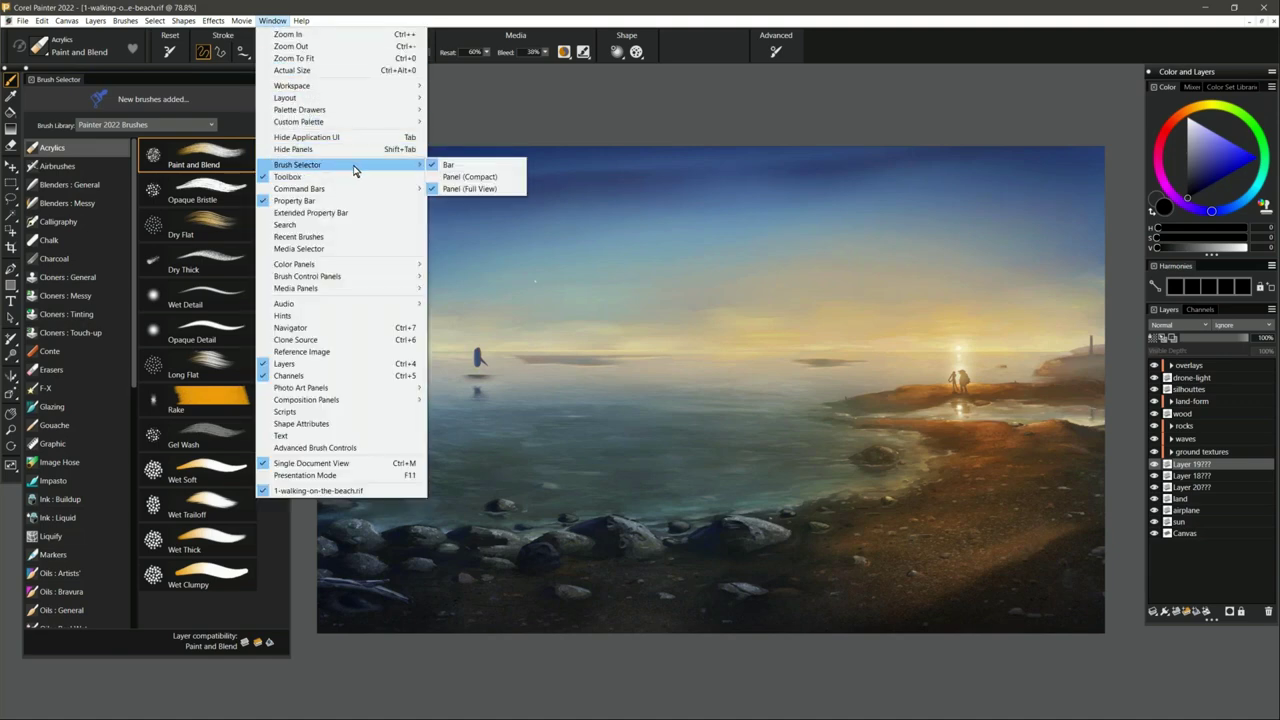
left_click(561, 140)
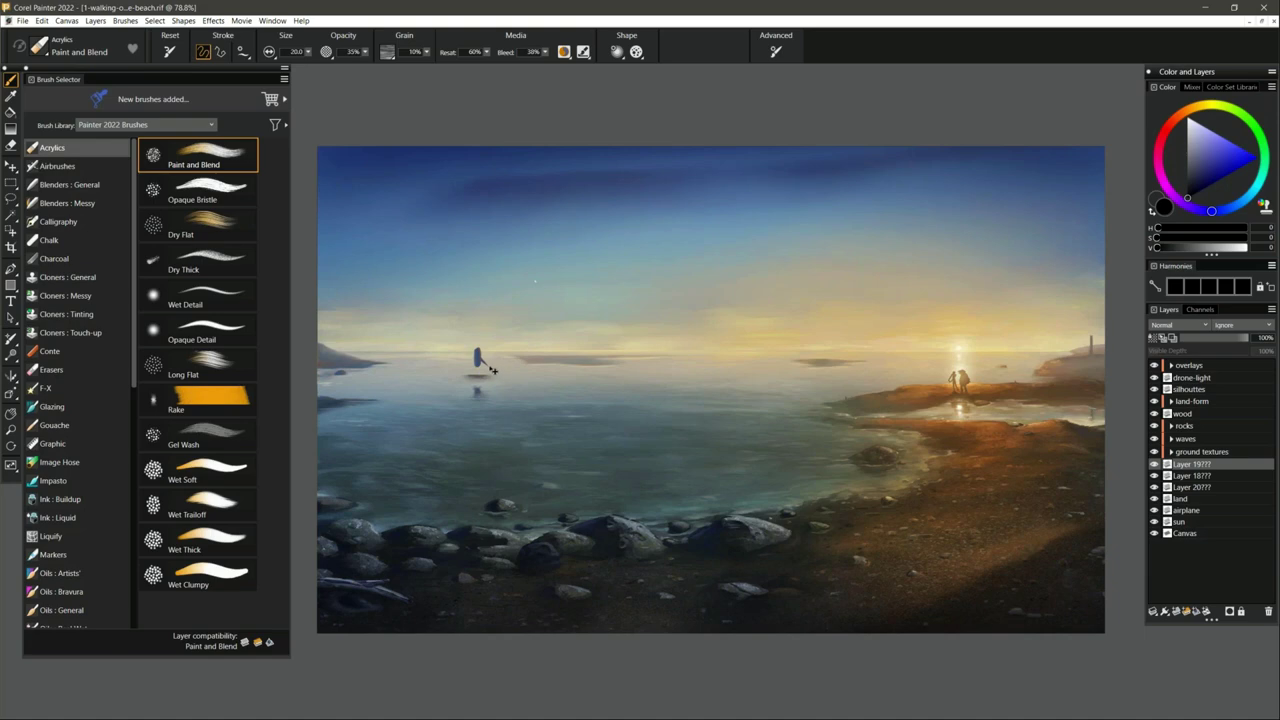
Isolate Layer 19??? to examine its brush marks, and restore the visibility of all other layers.
left_click(1205, 490)
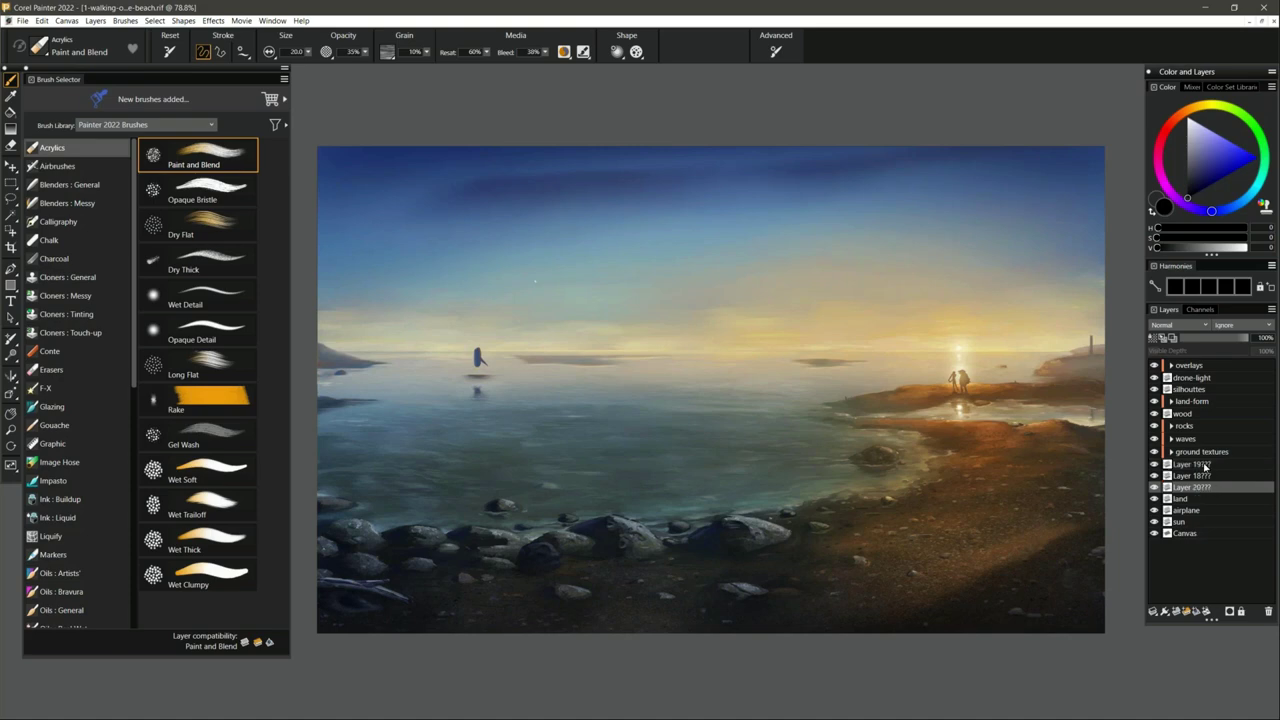
left_click(1205, 466)
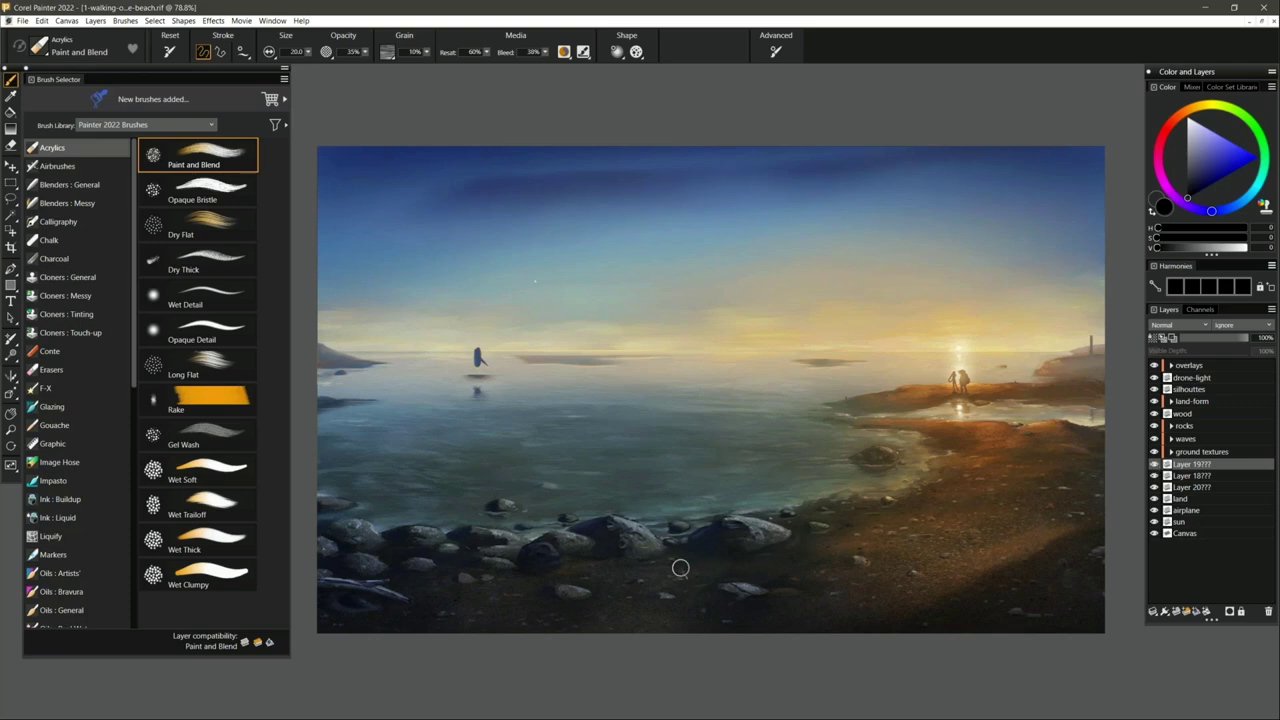
left_click(1155, 467, "alt")
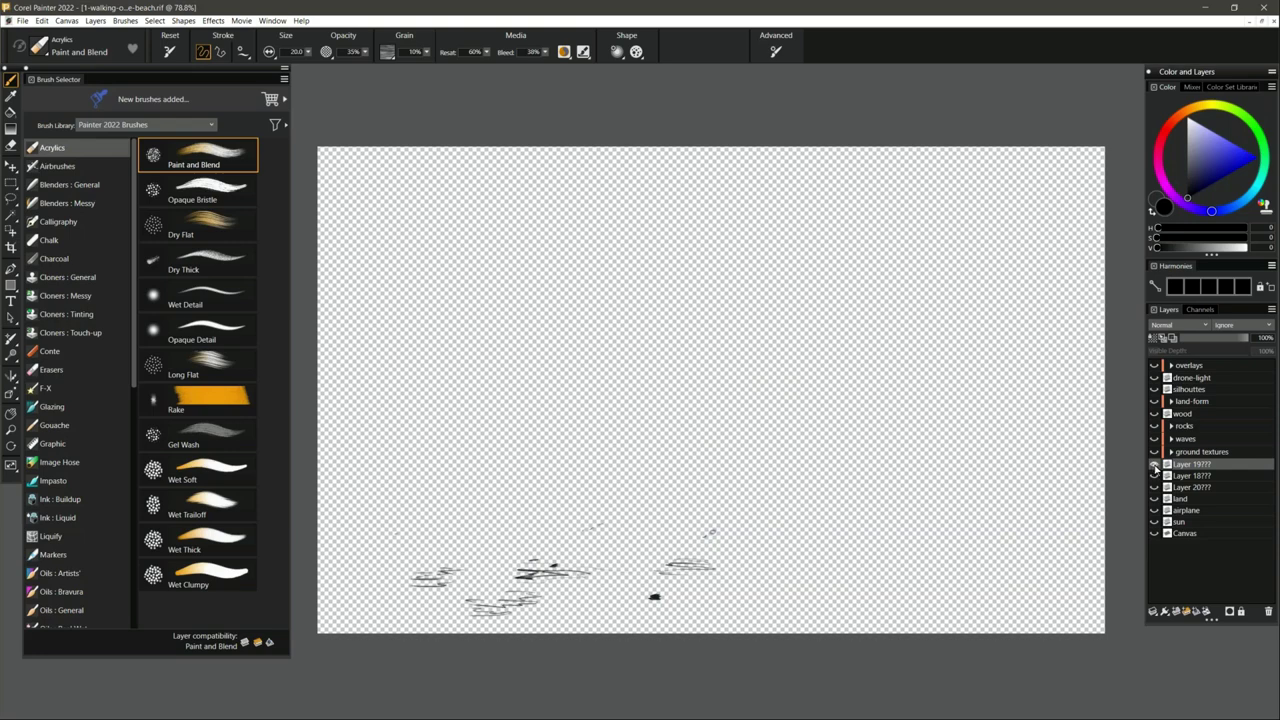
left_click(1155, 467, "alt")
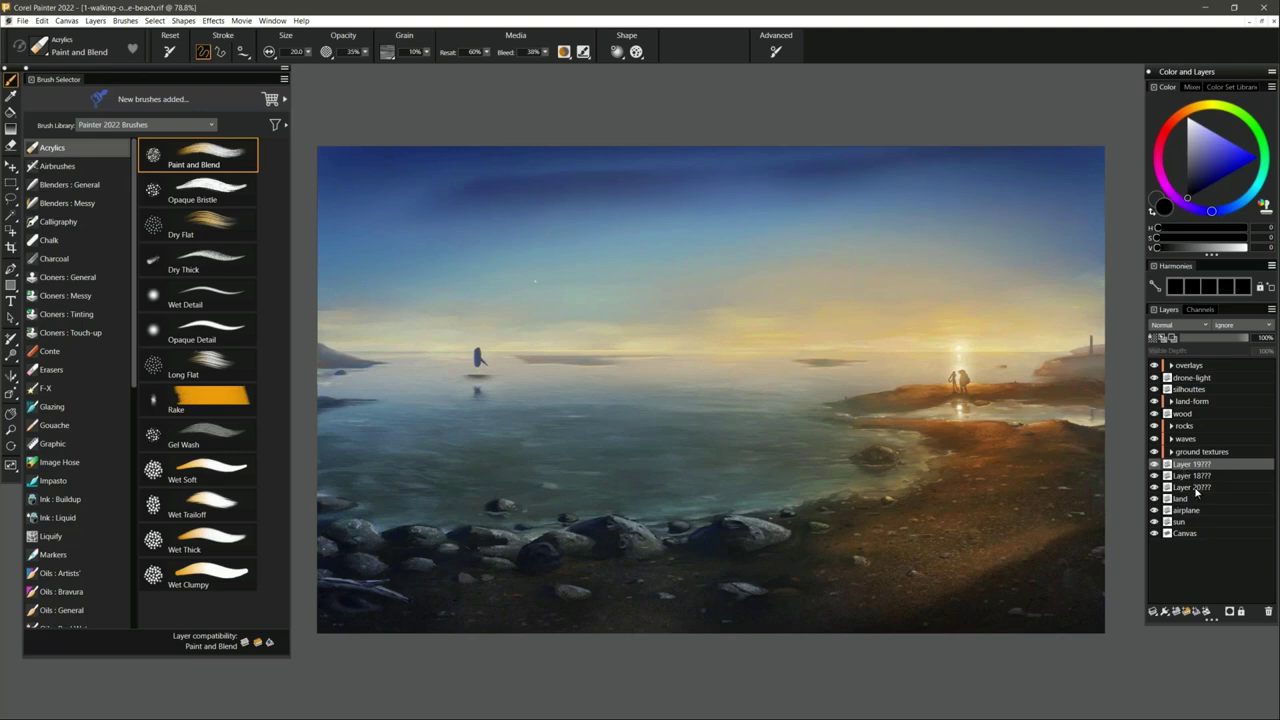
Toggle the visibility of Layer 19???, Layer 18??? and Layer 20??? together to compare the painting with and without them.
left_click(1196, 489, "shift")
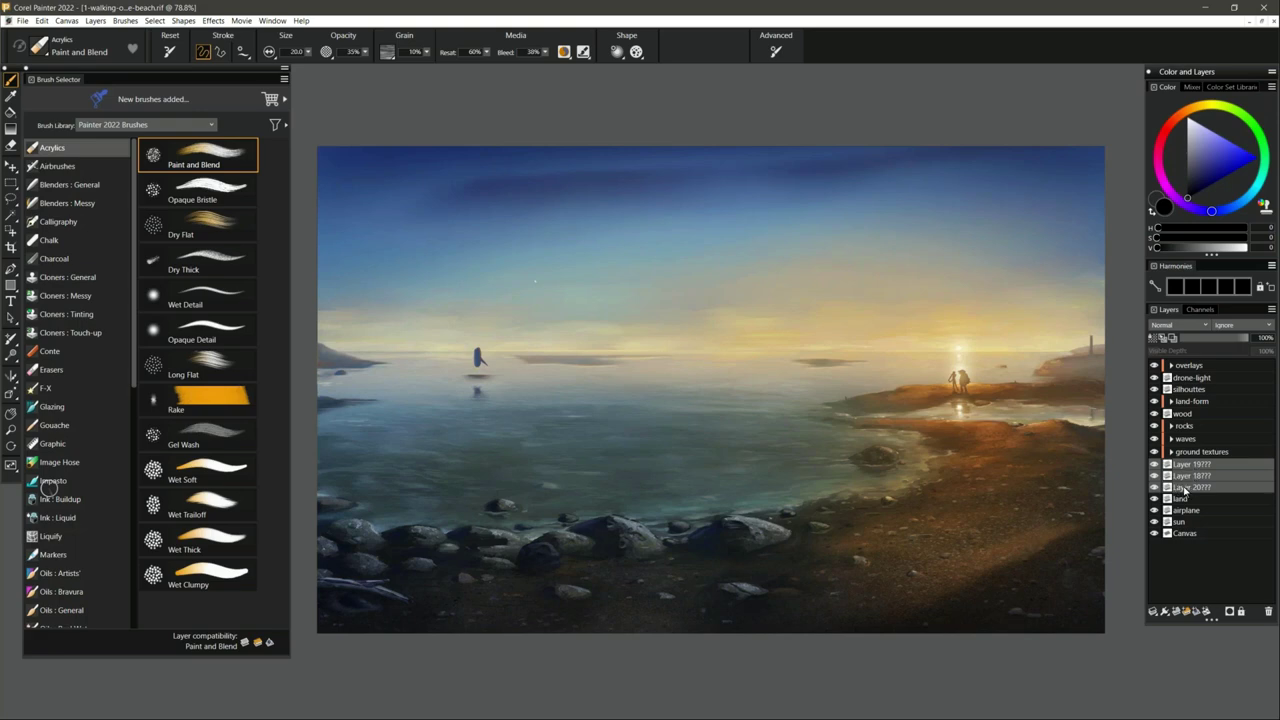
left_click(1155, 466)
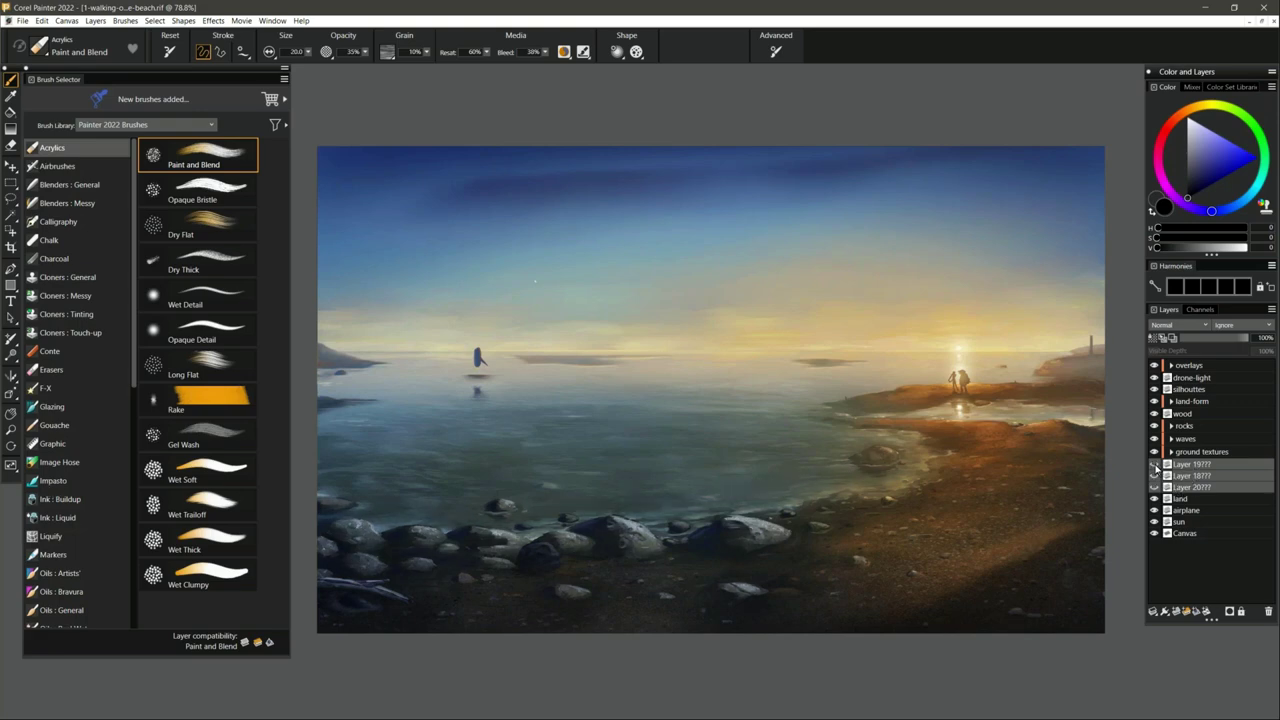
left_click(1155, 466)
left_click(1155, 466)
left_click(1155, 466)
left_click(1155, 466)
left_click(1155, 466)
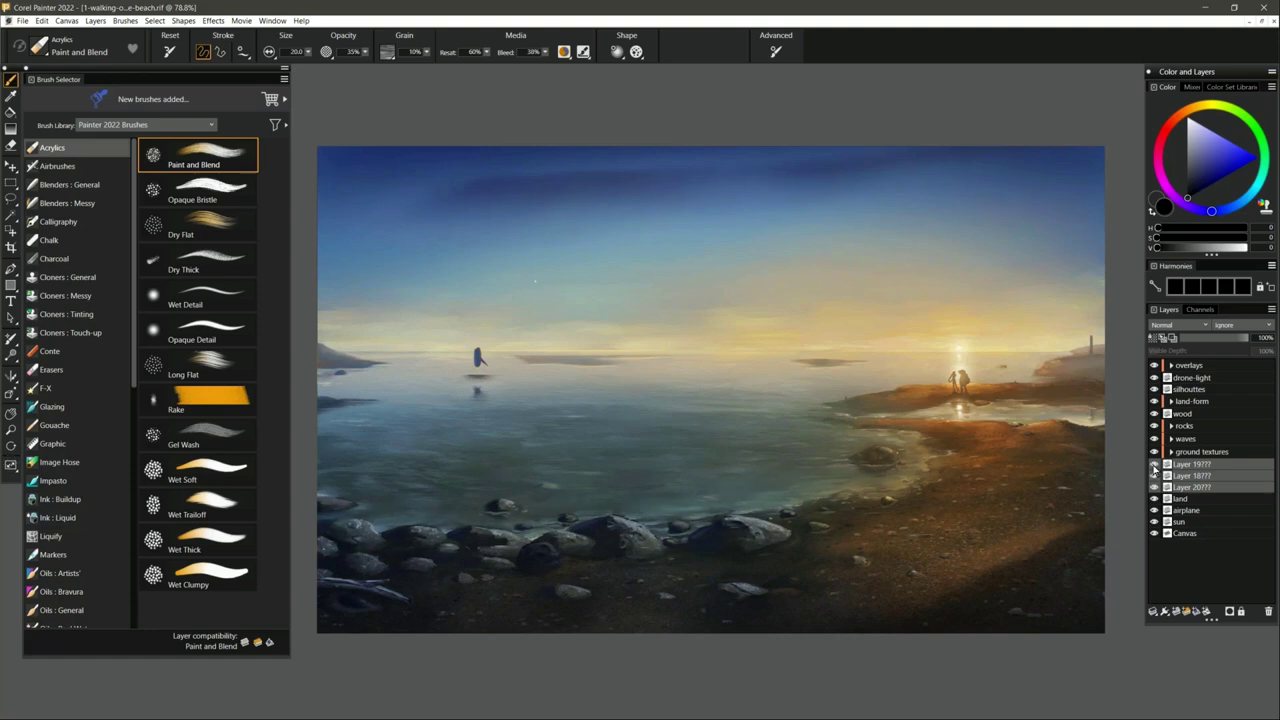
left_click(1155, 466)
left_click(1155, 466)
left_click(1155, 466)
left_click(1155, 466)
left_click(1196, 466)
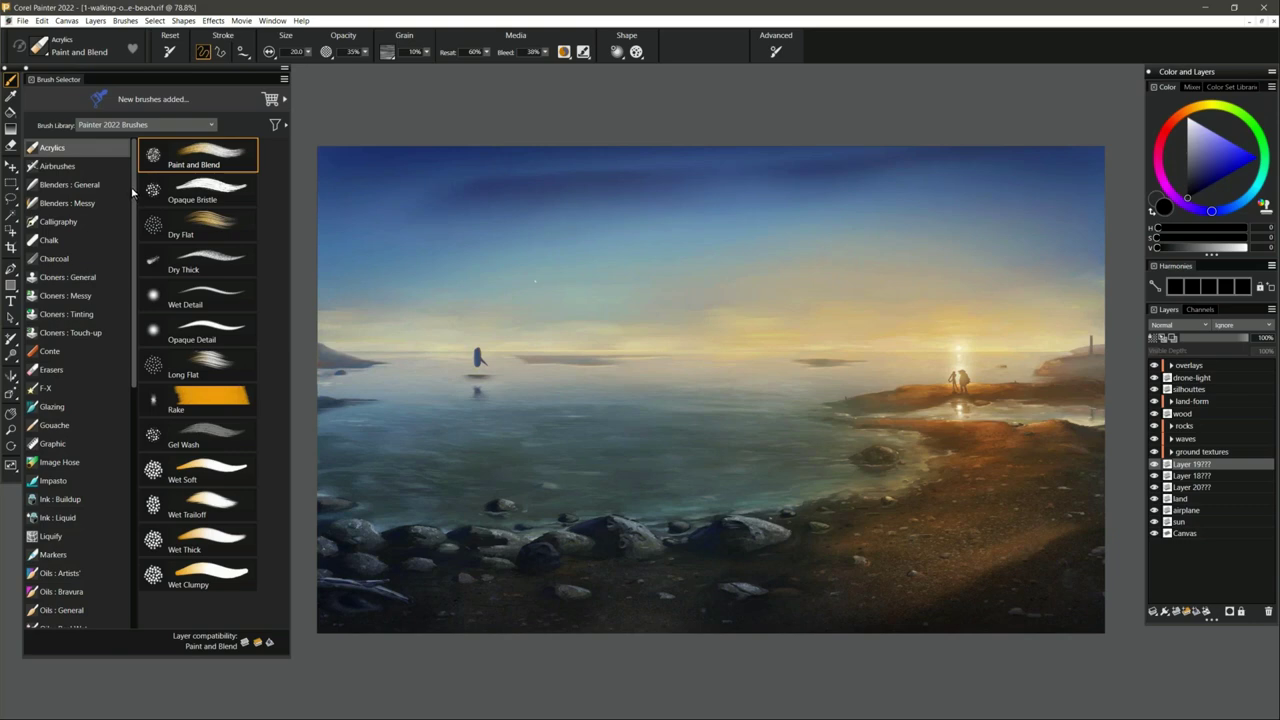
Browse the brush categories in the Painter 2022 Brushes library, viewing the Conte and Pastels brushes.
mouse_move(131, 191)
left_mouse_down()
mouse_move(118, 482)
mouse_move(117, 160)
left_mouse_up()
scroll(132, 336, "down", 2)
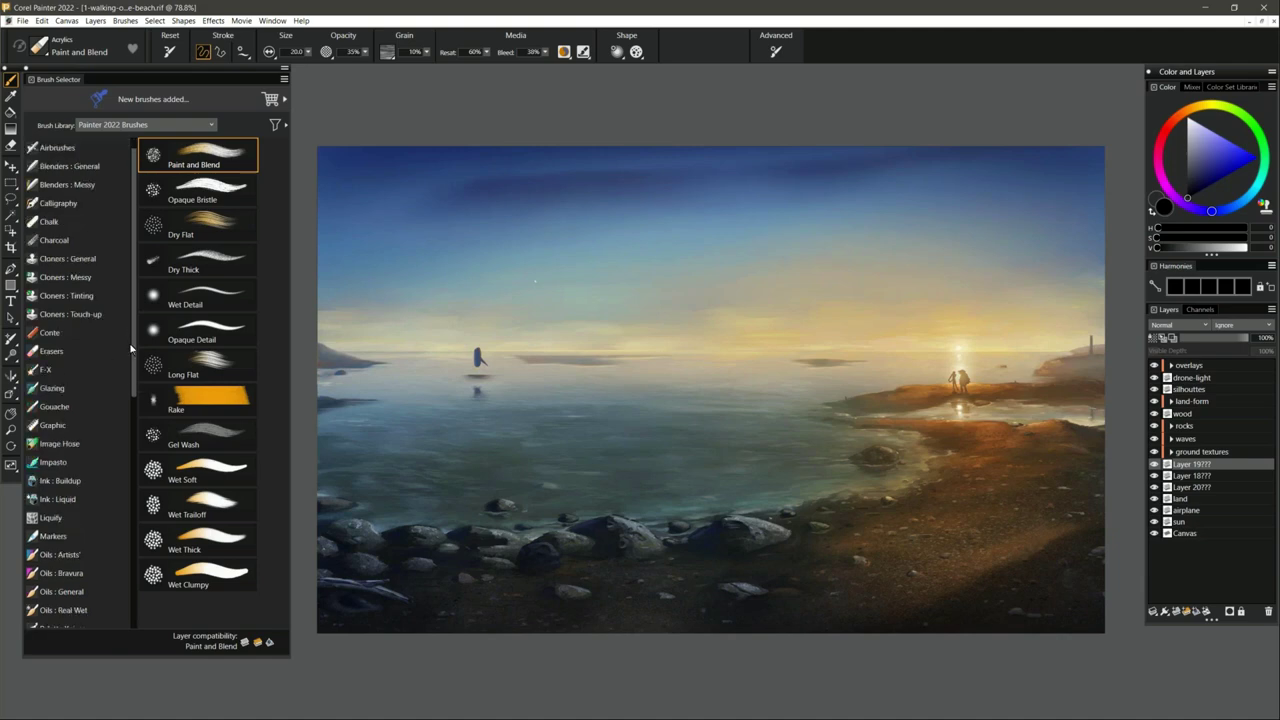
left_click(60, 318)
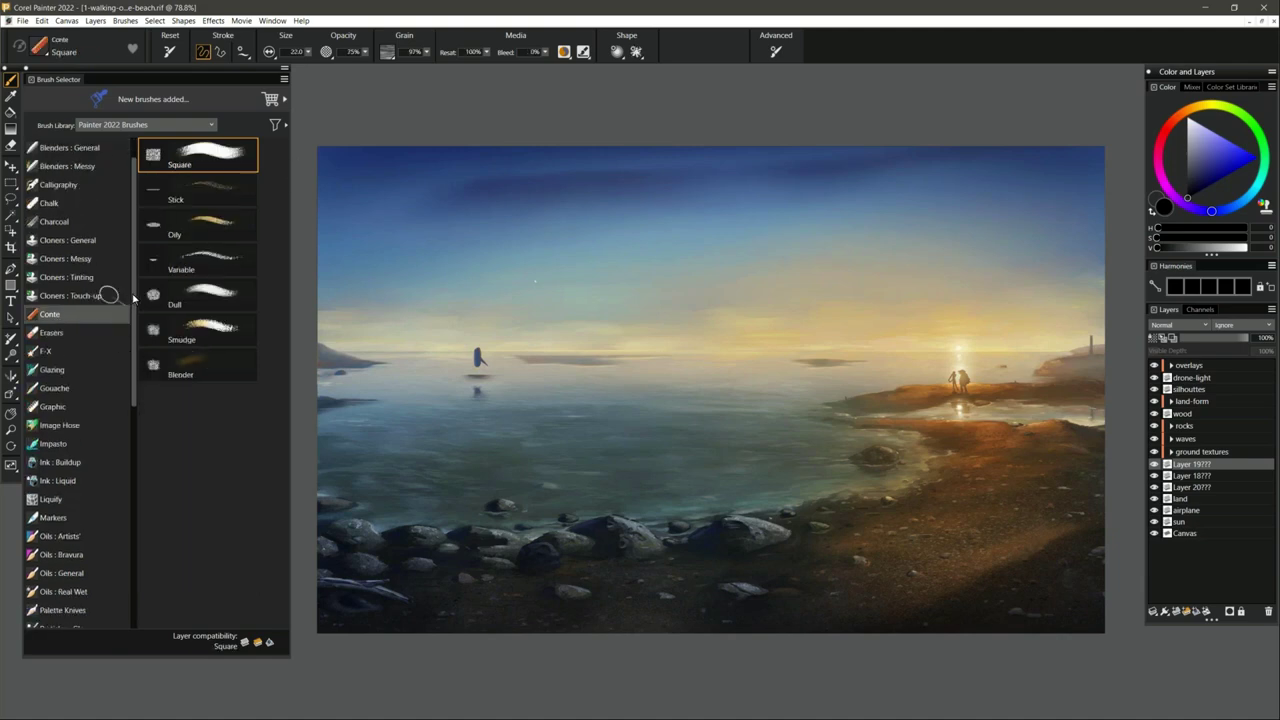
scroll(130, 310, "down", 3)
scroll(126, 375, "down", 3)
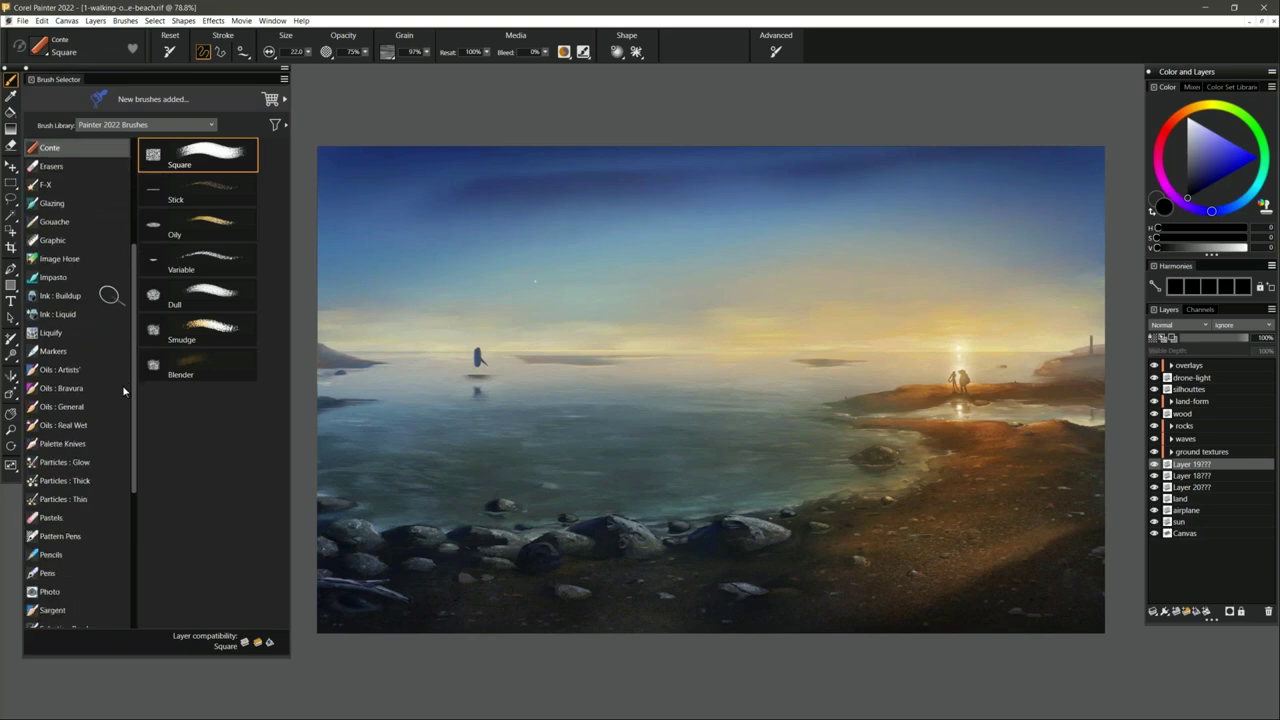
left_click(58, 517)
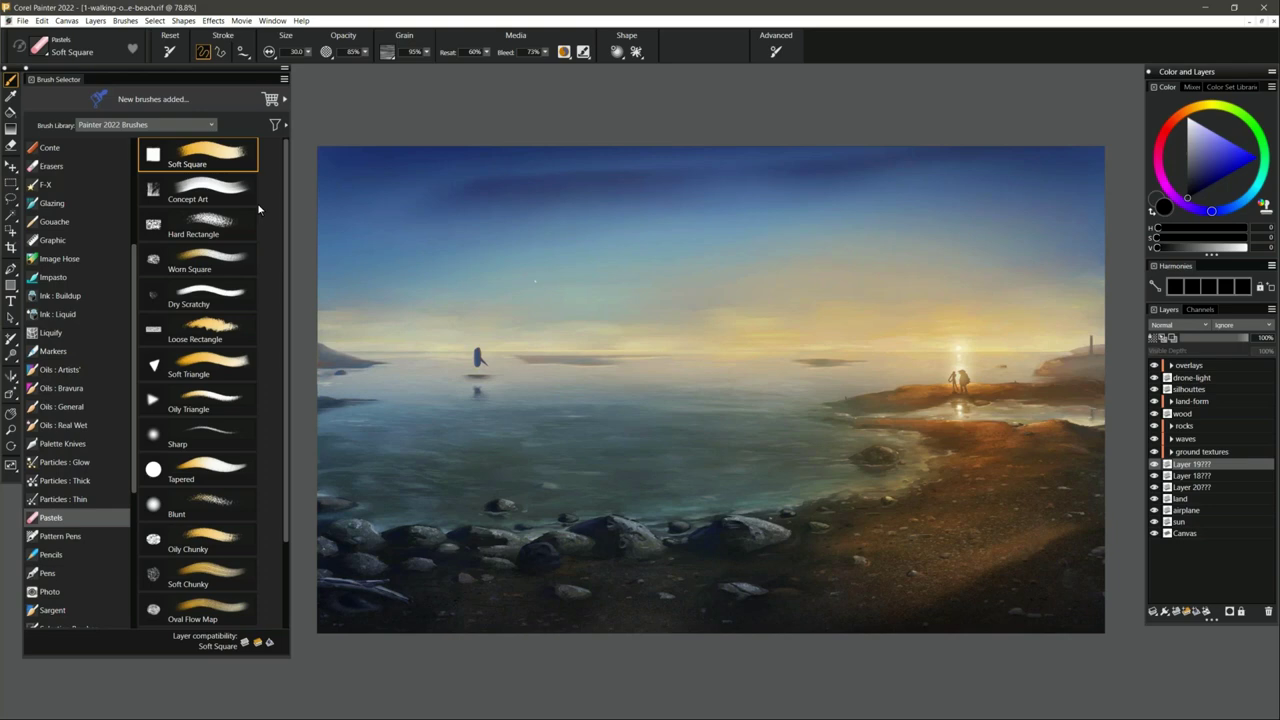
Add a new layer directly above the Canvas and choose the Rough Oil brush from Oils : Bravura.
scroll(133, 280, "down", 1)
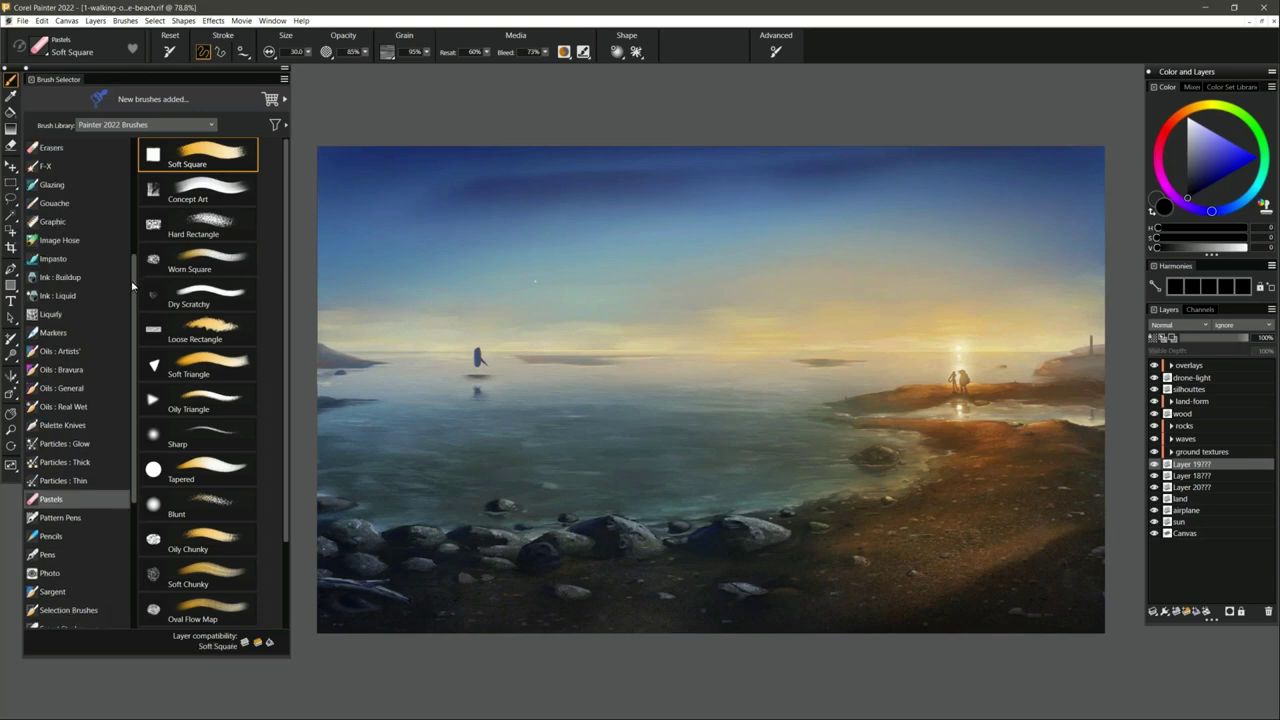
left_click(67, 370)
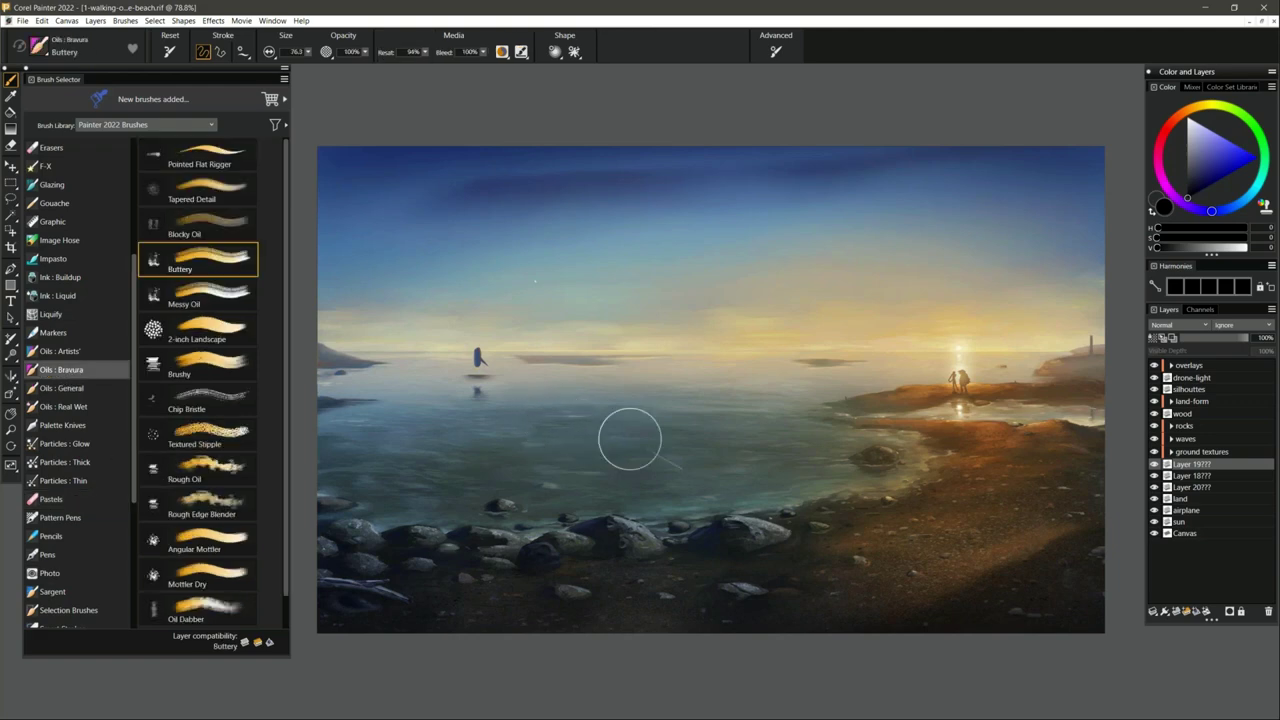
left_click(1185, 533)
left_click(1177, 612)
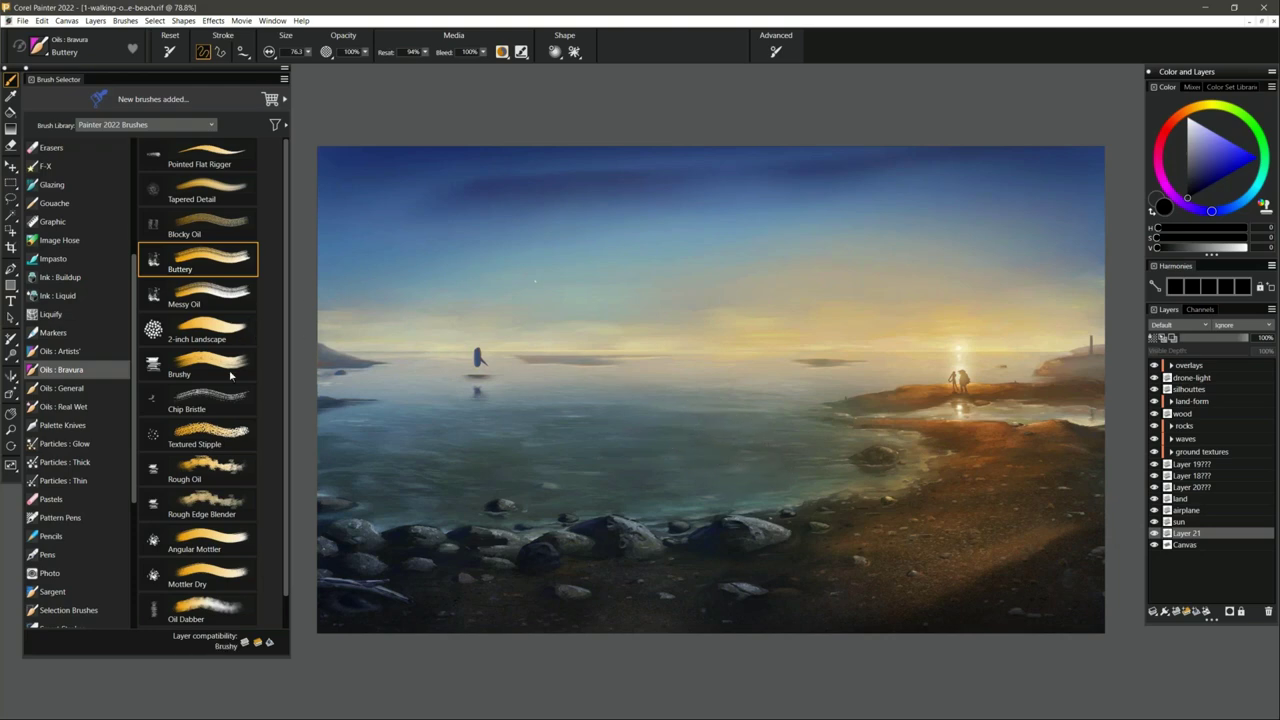
left_click(200, 473)
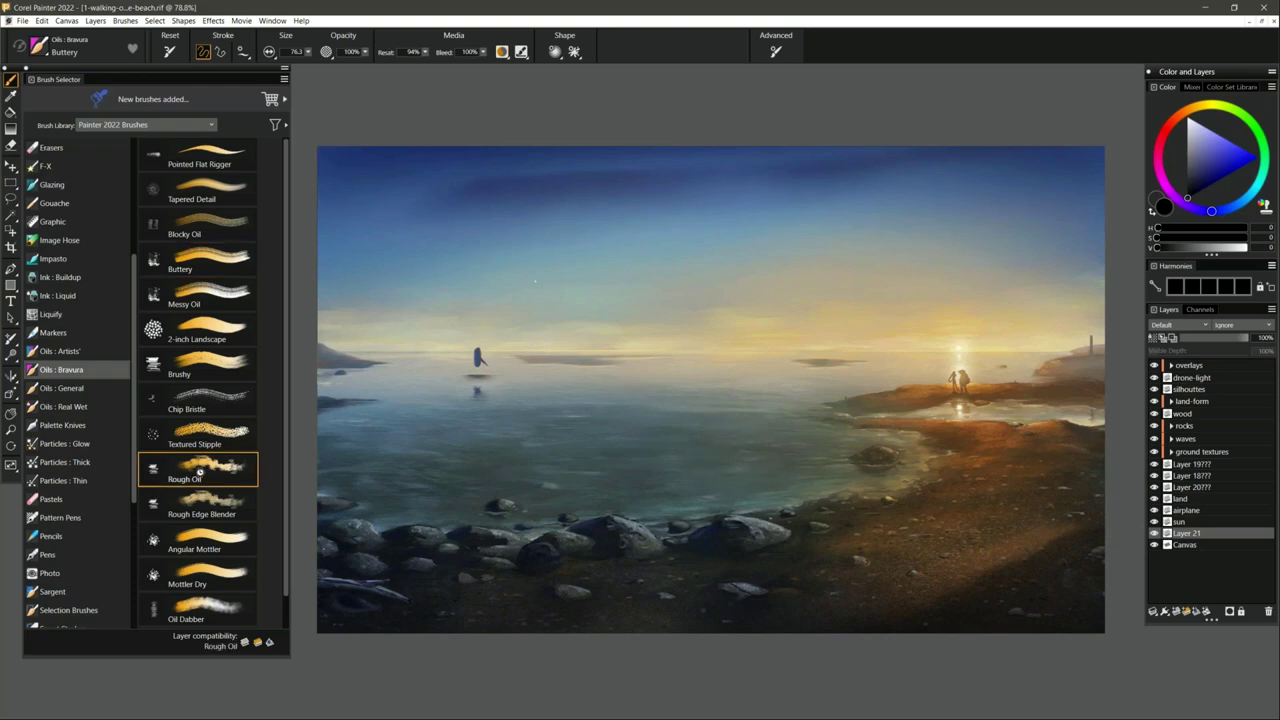
Paint a large and a small cloud in a warm yellow sampled from the sky, and drop their layer onto the Canvas.
left_click(920, 336, "alt")
mouse_move(766, 234)
left_mouse_down()
mouse_move(819, 216)
mouse_move(730, 241)
mouse_move(751, 217)
mouse_move(685, 249)
mouse_move(749, 244)
mouse_move(819, 210)
mouse_move(817, 240)
mouse_move(854, 215)
mouse_move(832, 230)
mouse_move(878, 250)
mouse_move(926, 236)
mouse_move(788, 201)
left_mouse_up()
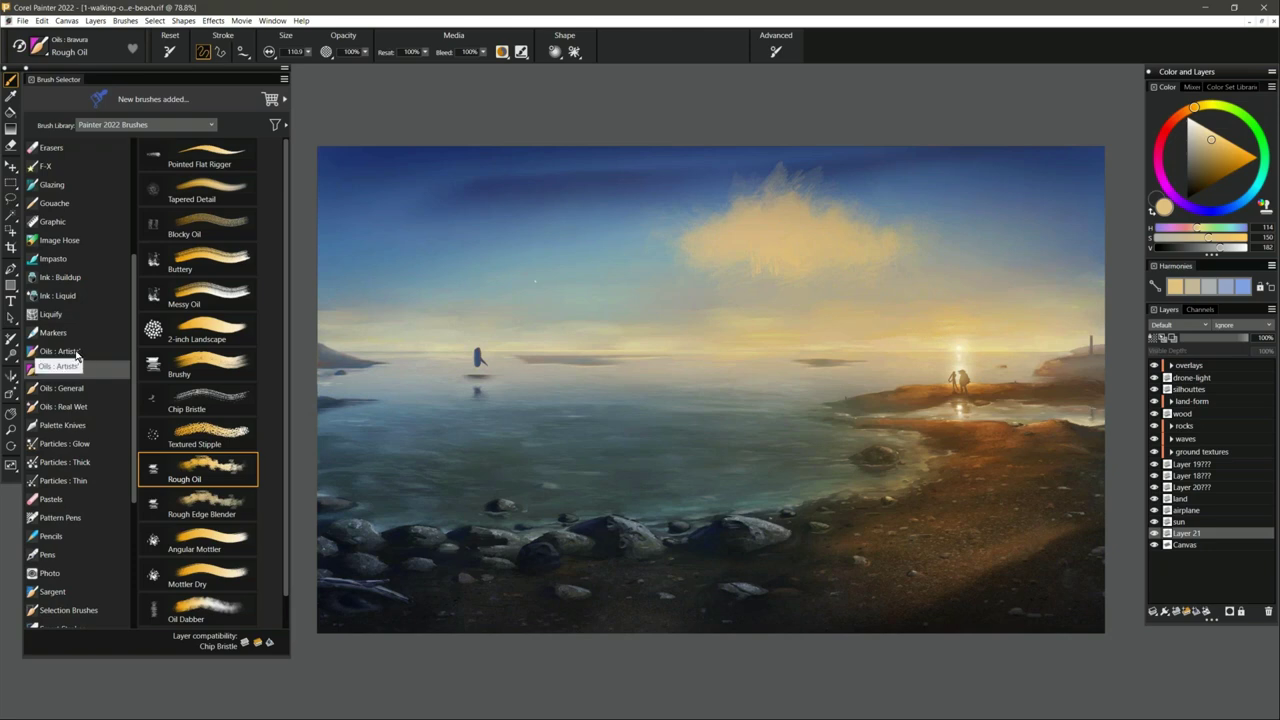
left_click_drag(586, 277, 590, 280)
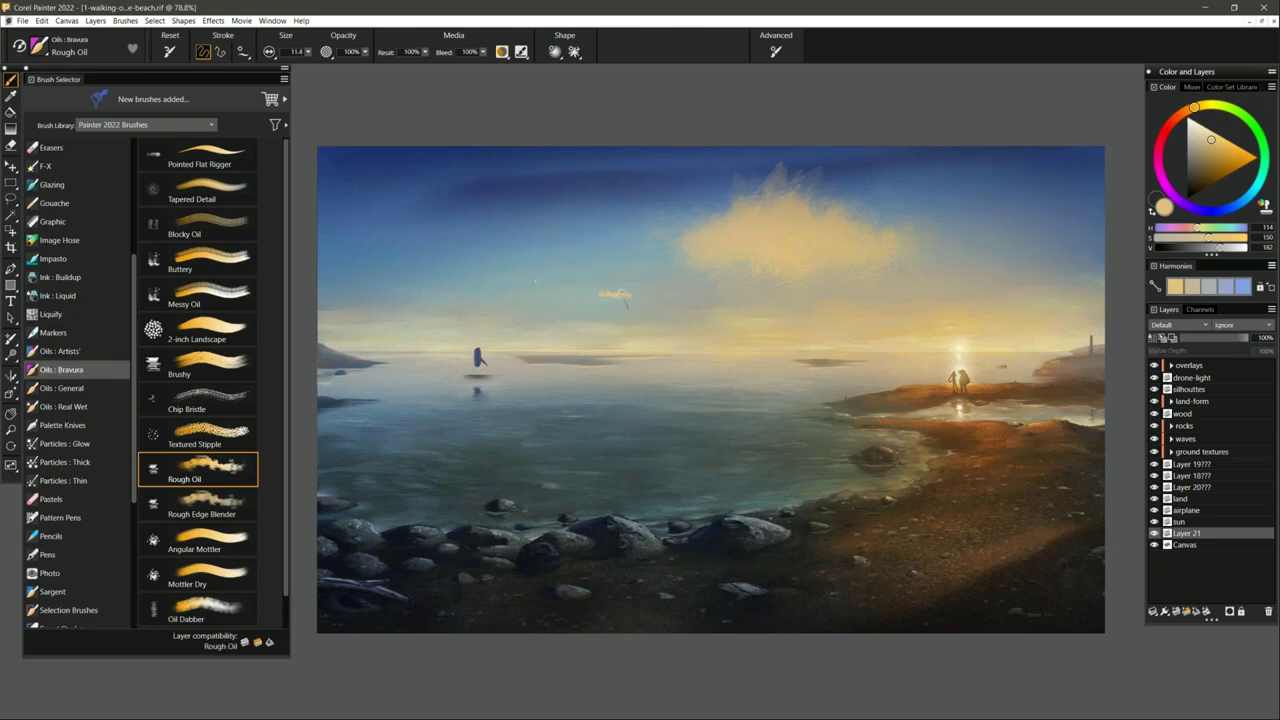
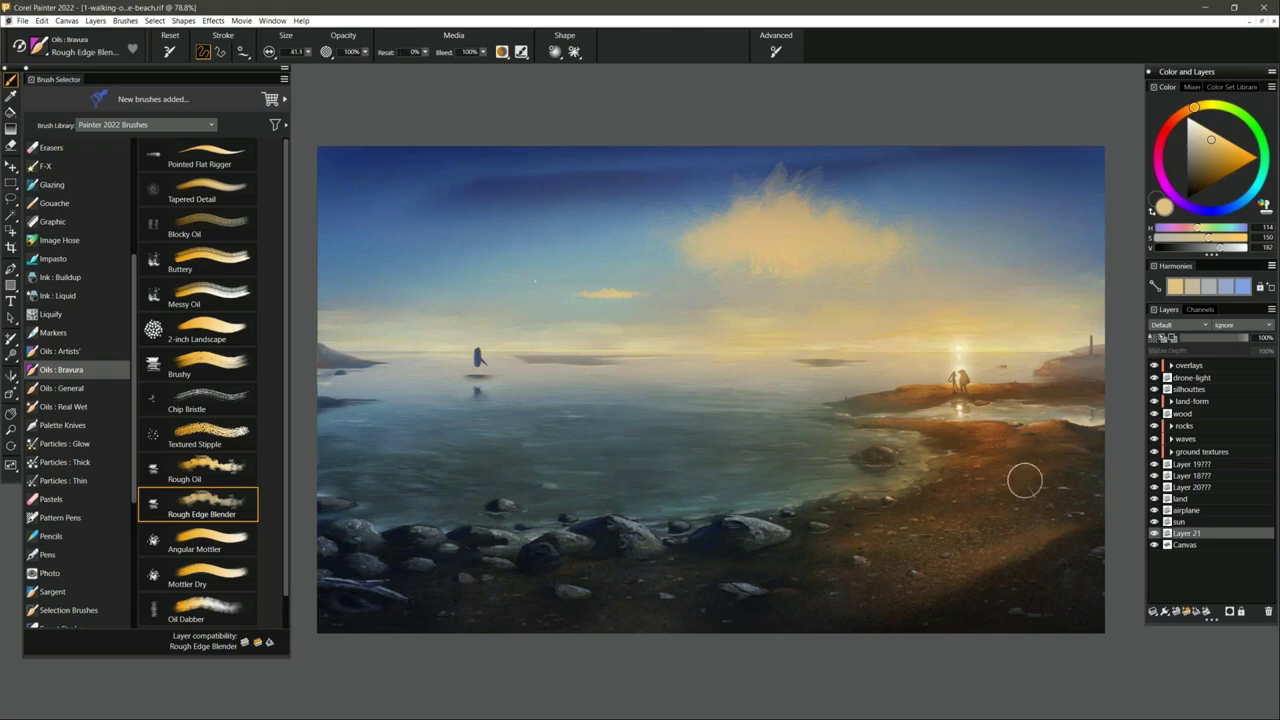
left_click(1195, 536)
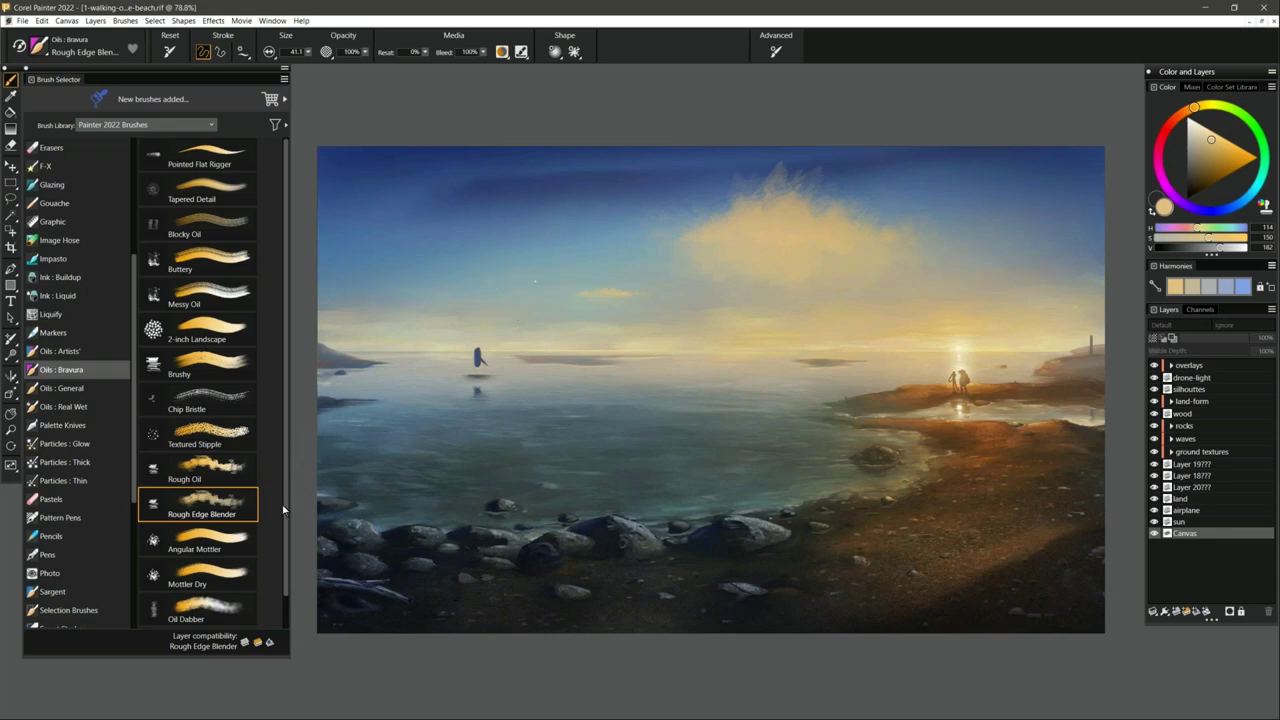
On a new layer above ground textures, paint two grass tufts beside the shoreline rocks with Chip Bristle in a colour sampled from the shore.
left_click(214, 399)
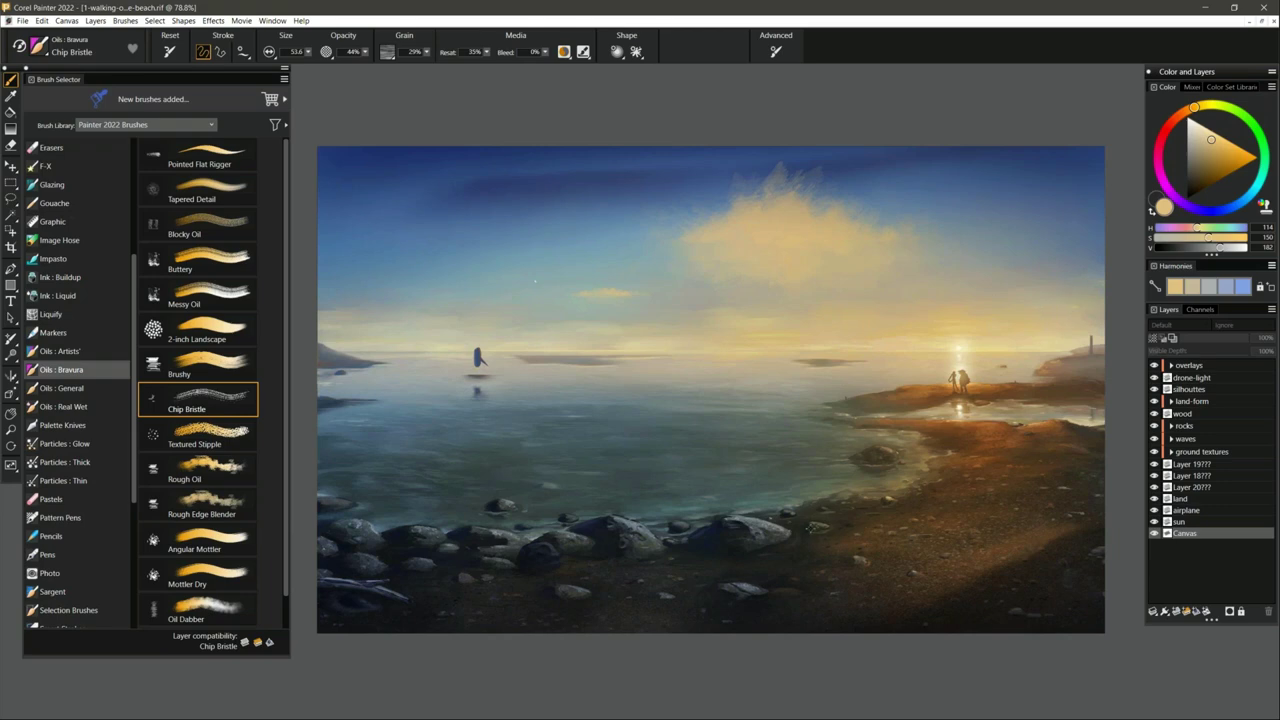
left_click(800, 515, "alt")
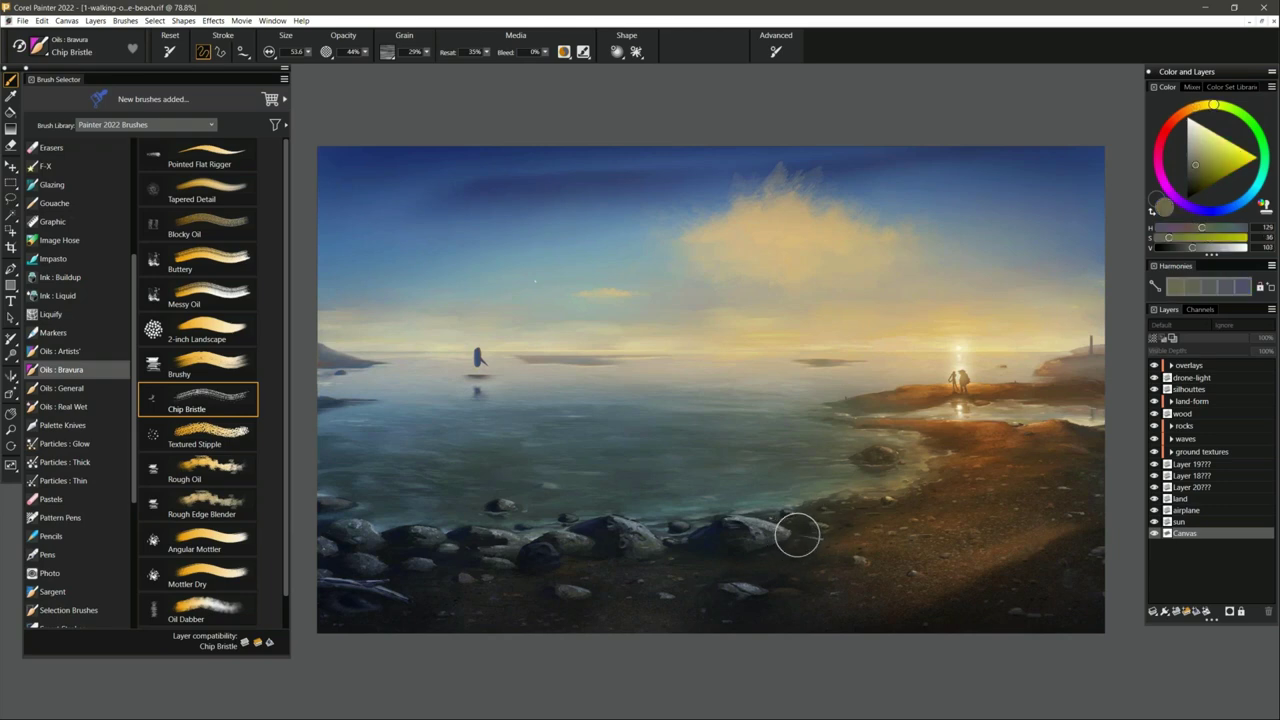
left_click(1205, 453)
left_click(1177, 611)
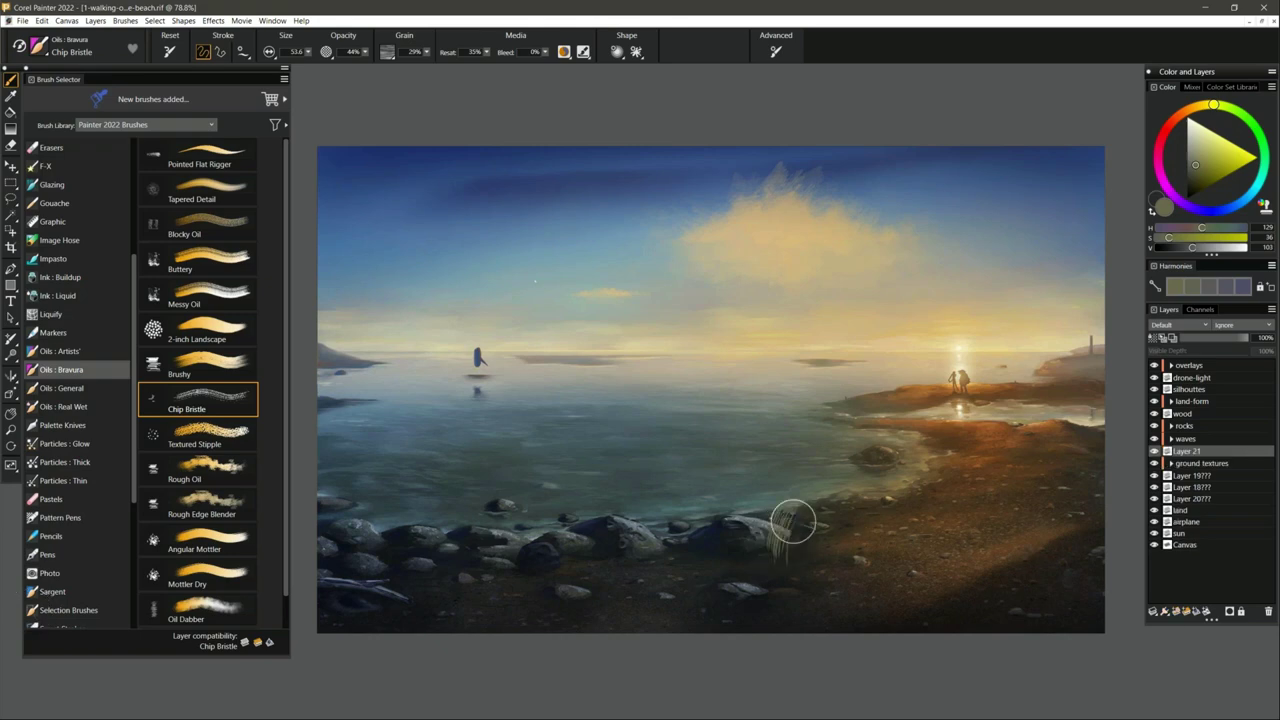
mouse_move(793, 521)
left_mouse_down()
mouse_move(760, 492)
mouse_move(793, 554)
mouse_move(817, 503)
mouse_move(803, 554)
mouse_move(780, 525)
mouse_move(767, 553)
left_mouse_up()
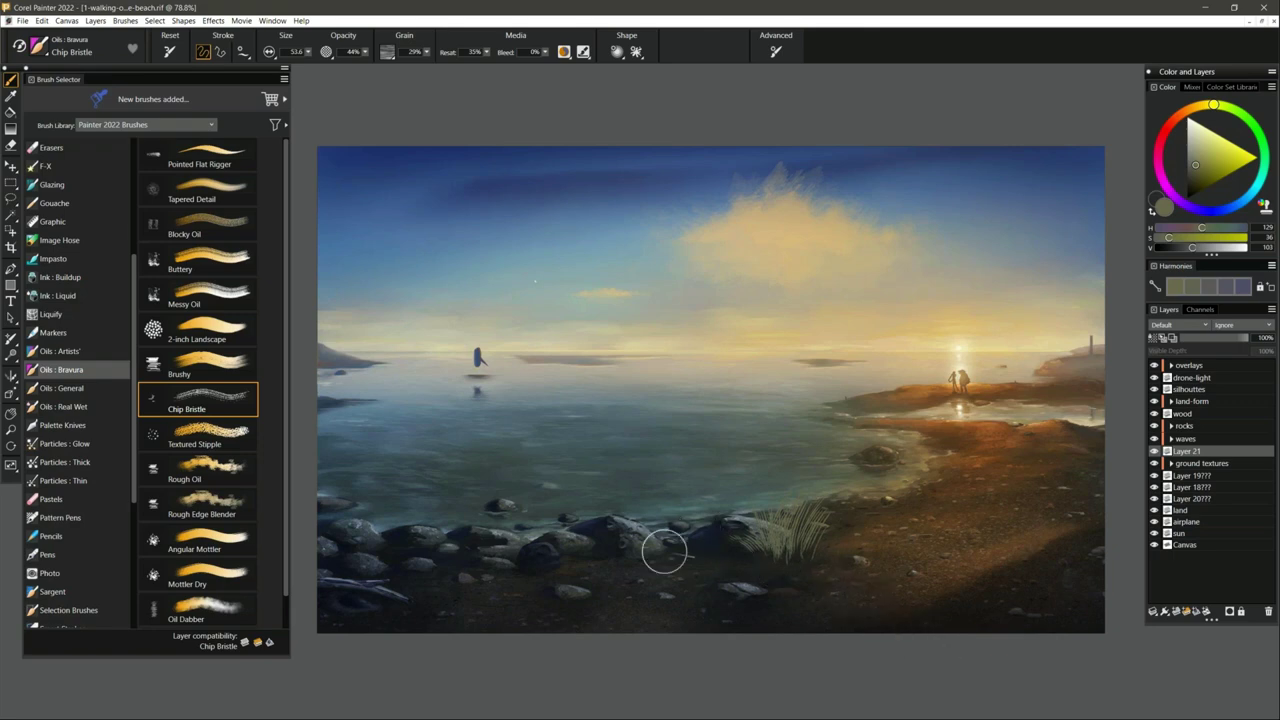
mouse_move(664, 552)
left_mouse_down()
mouse_move(623, 554)
mouse_move(724, 565)
left_mouse_up()
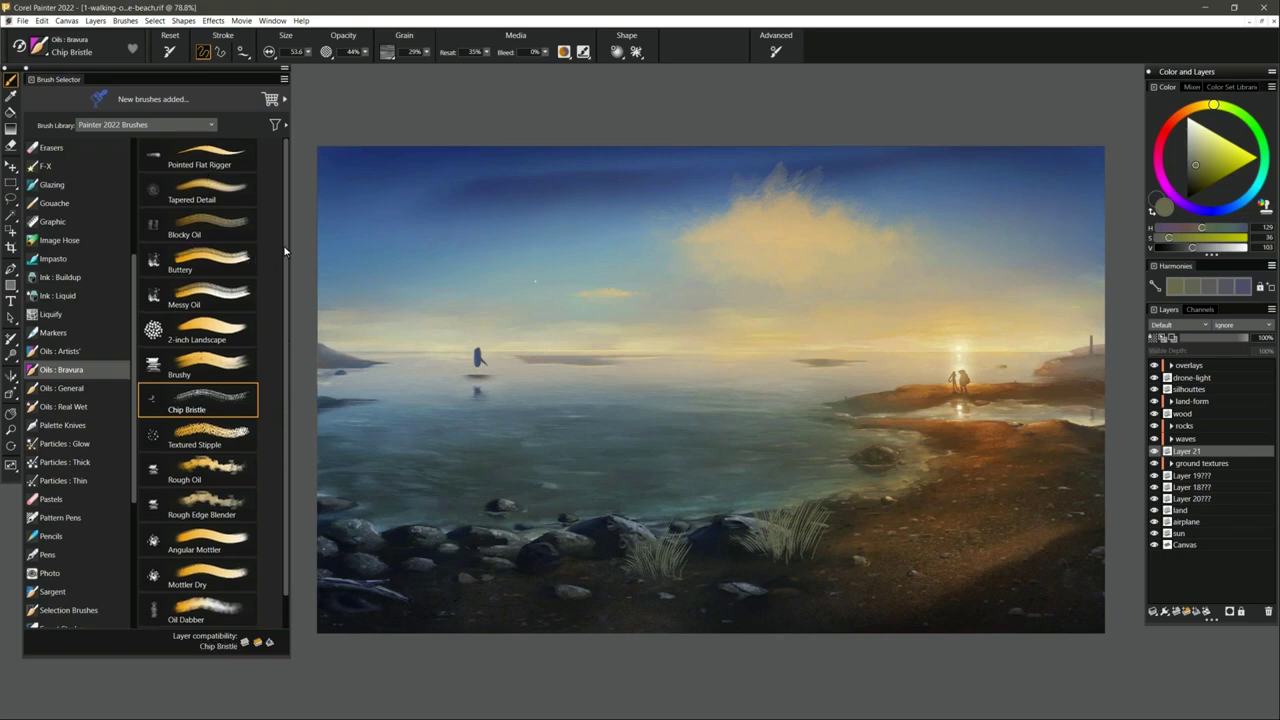
Open the Sumi-e : Watercolor category and examine its list of brushes.
scroll(280, 300, "down", 1)
scroll(272, 396, "up", 1)
scroll(130, 370, "down", 5)
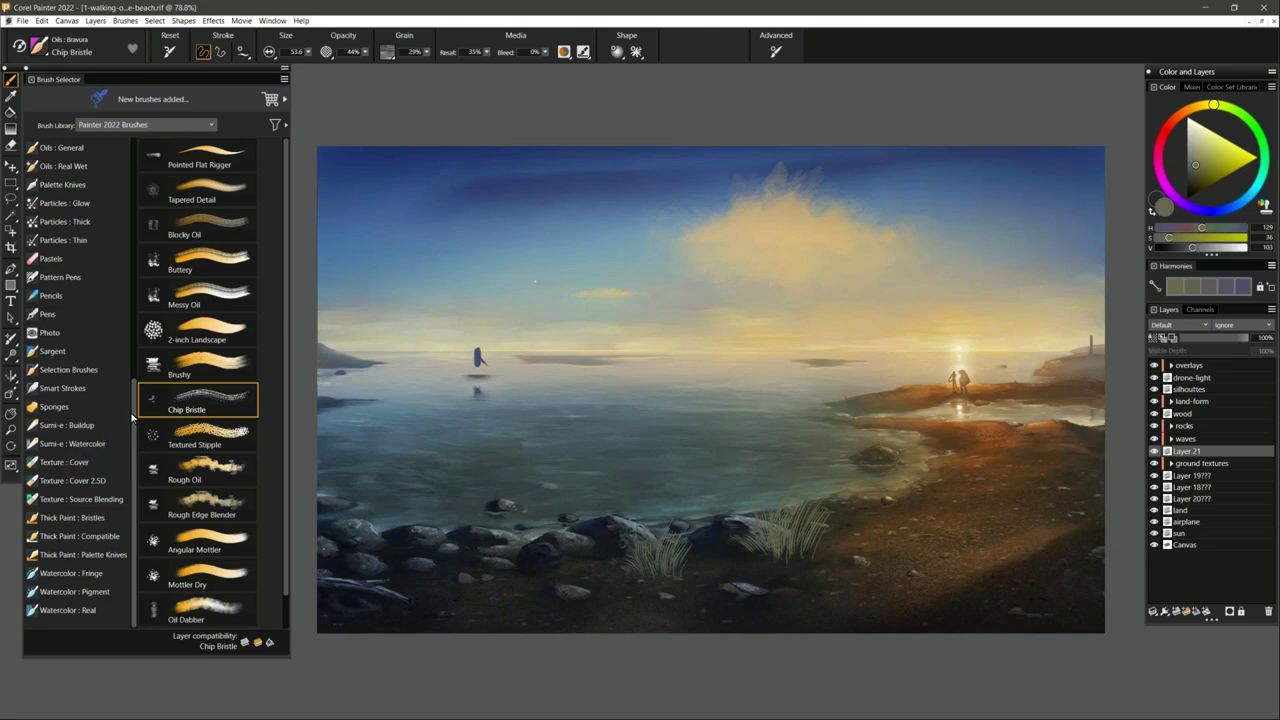
left_click(103, 443)
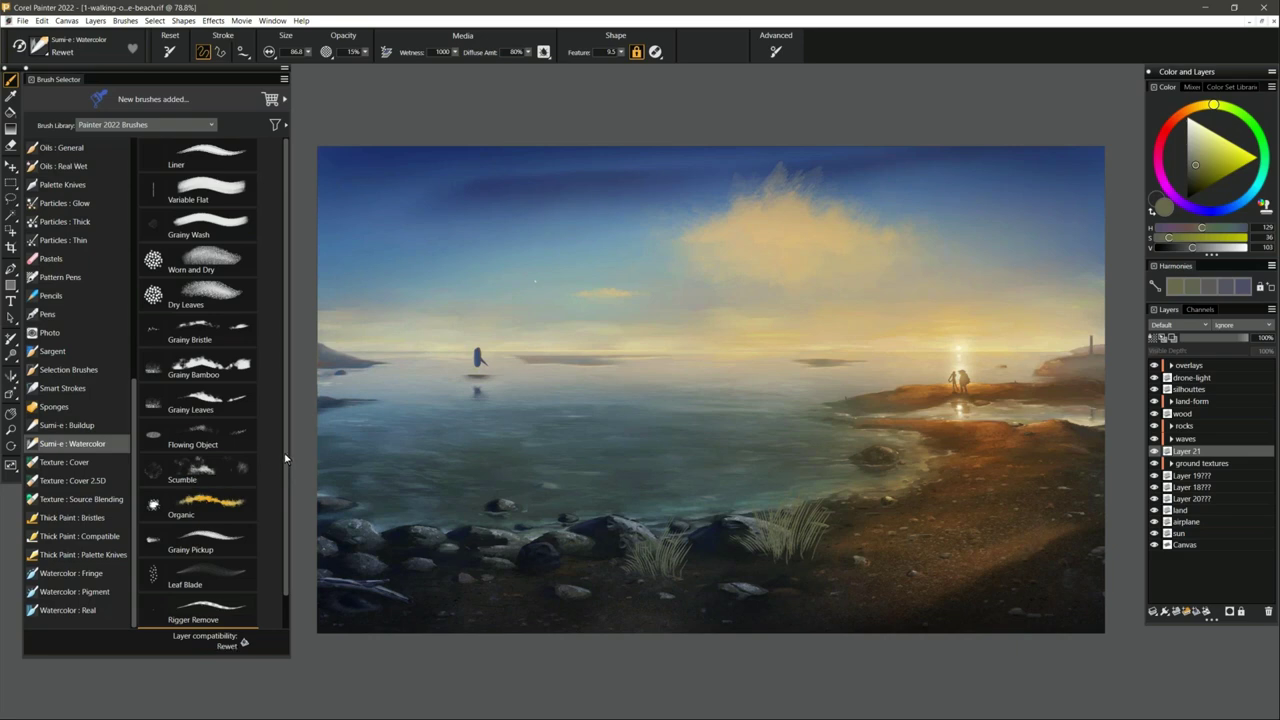
left_click_drag(289, 456, 276, 519)
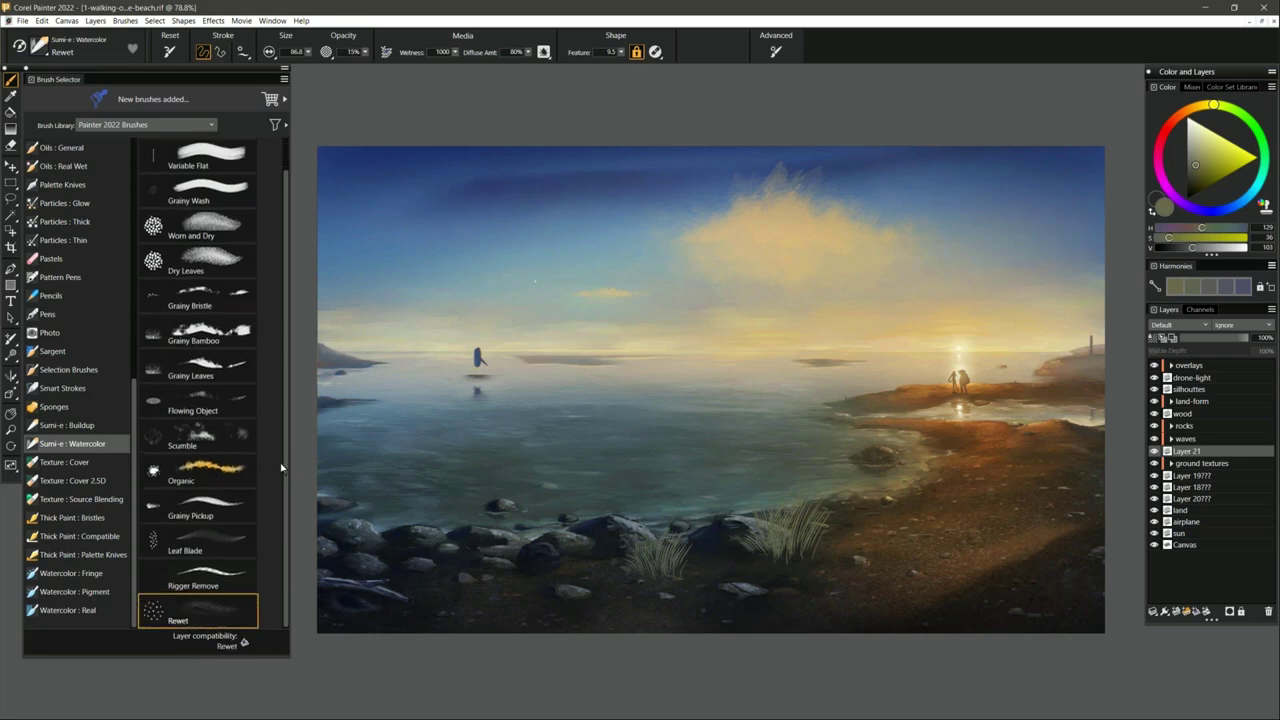
left_click_drag(288, 465, 286, 391)
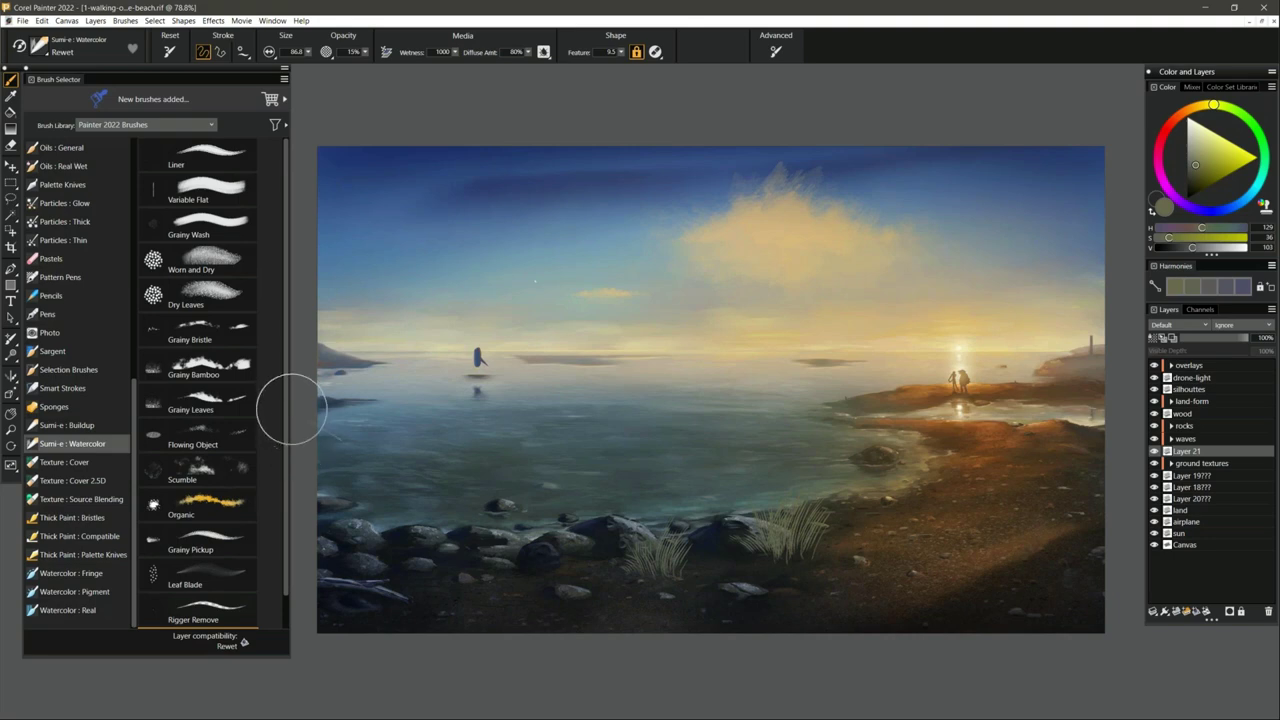
left_click_drag(285, 412, 284, 415)
scroll(284, 415, "down", 2)
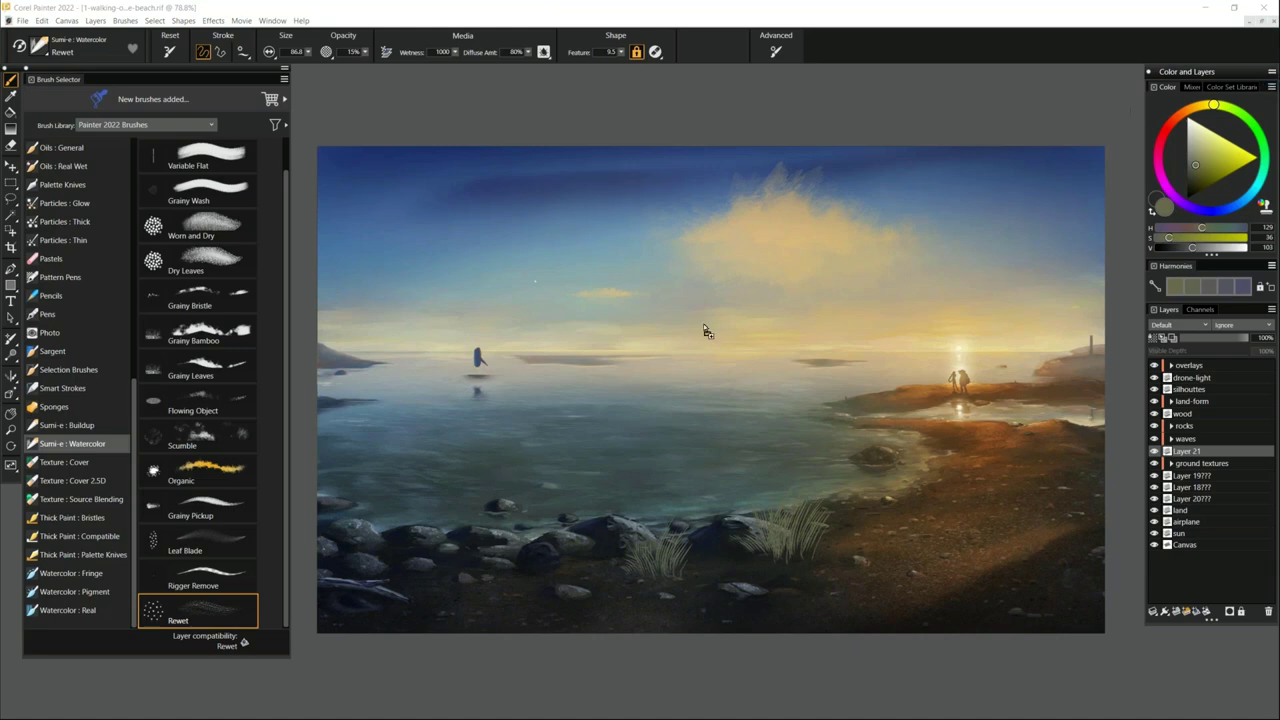
Switch to the 2-Wilderness Mountain.rif painting and fit it between the side panels with the Magnifier tool.
key("ctrl+m")
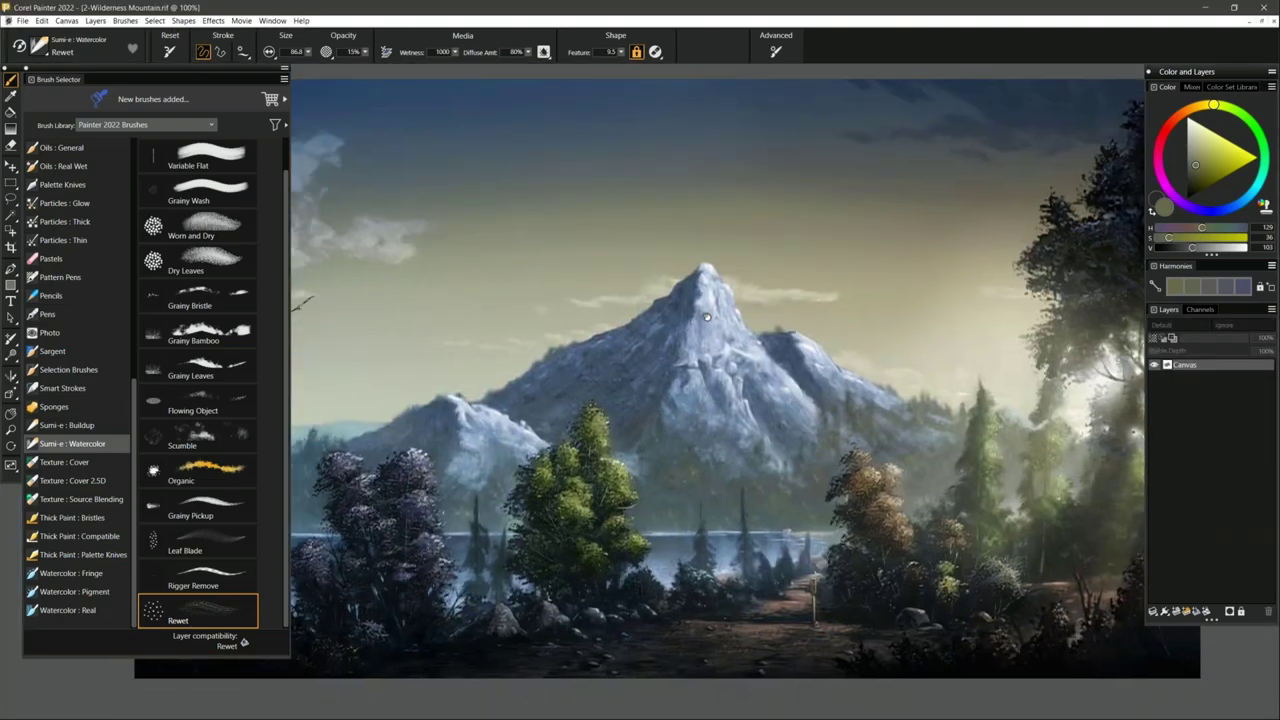
left_click(11, 430)
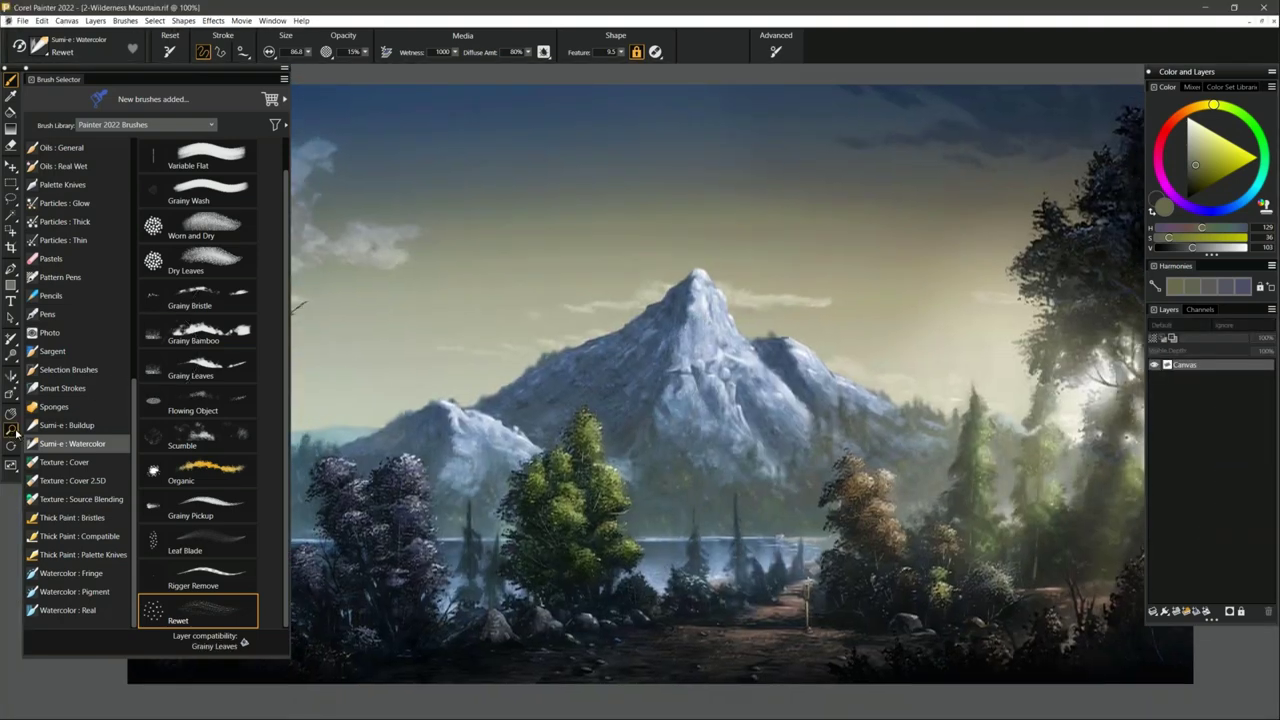
scroll(578, 383, "down", 3)
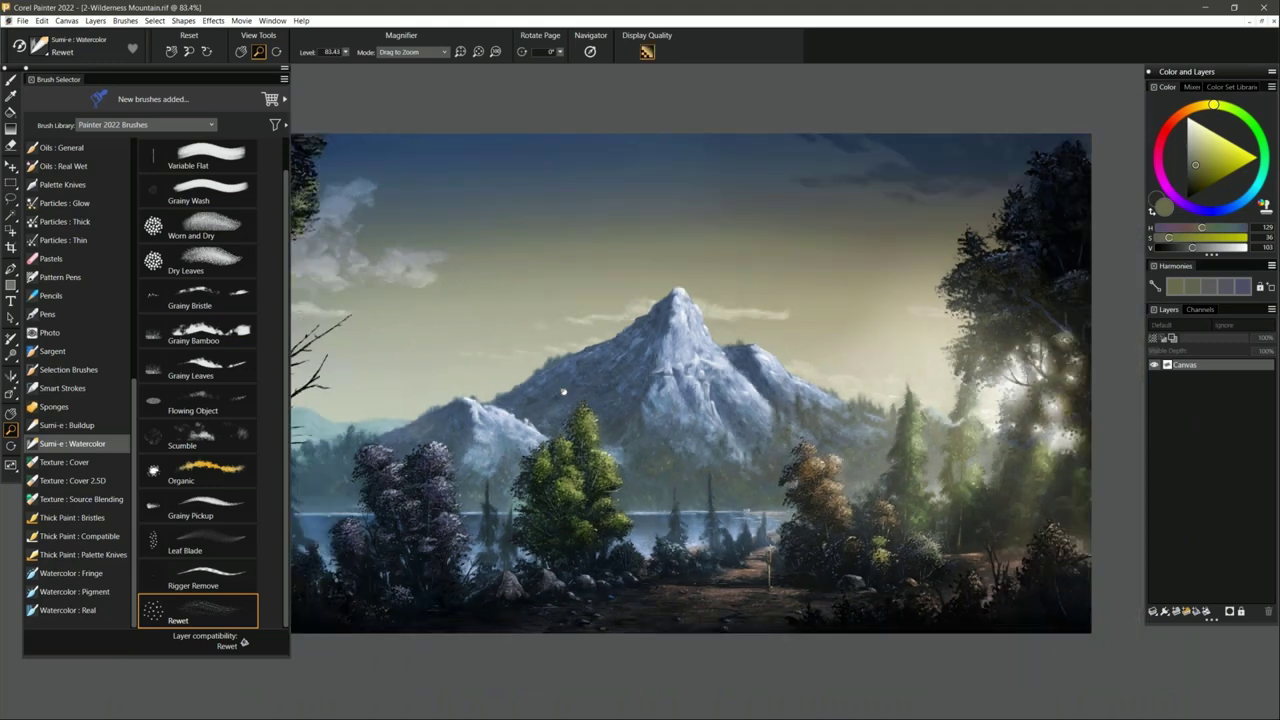
scroll(632, 393, "down", 2)
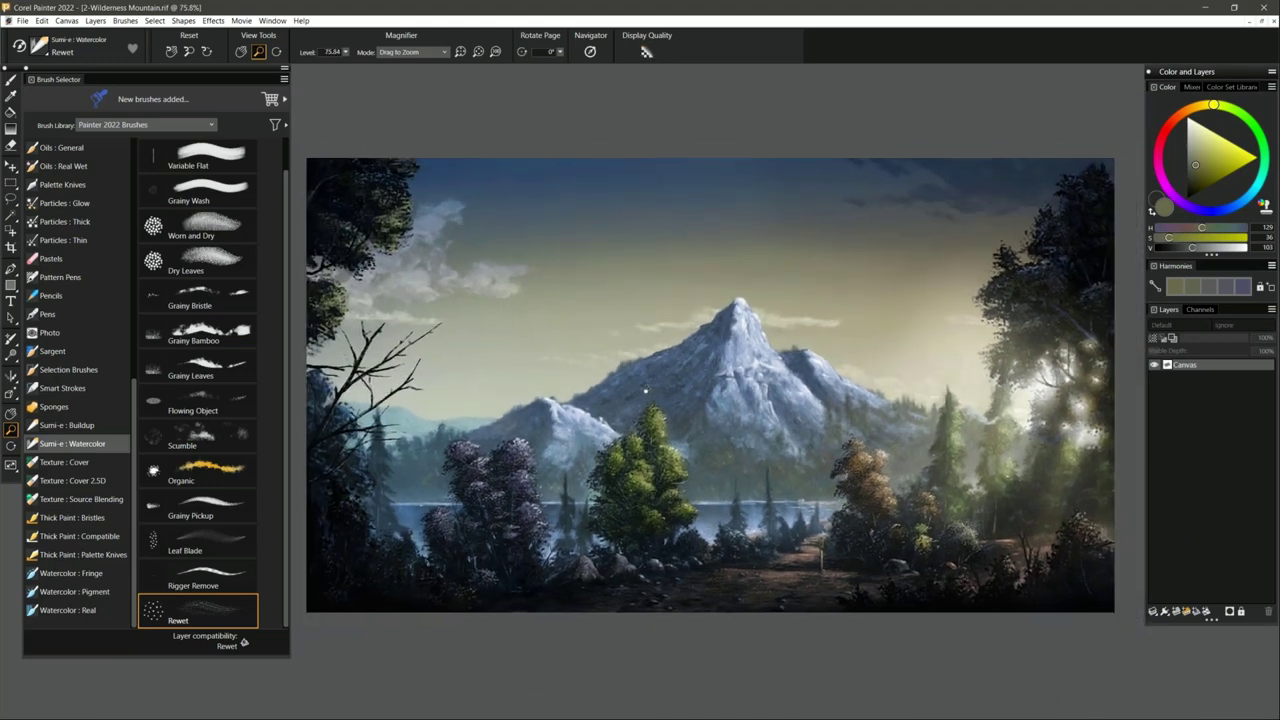
scroll(640, 396, "up", 1)
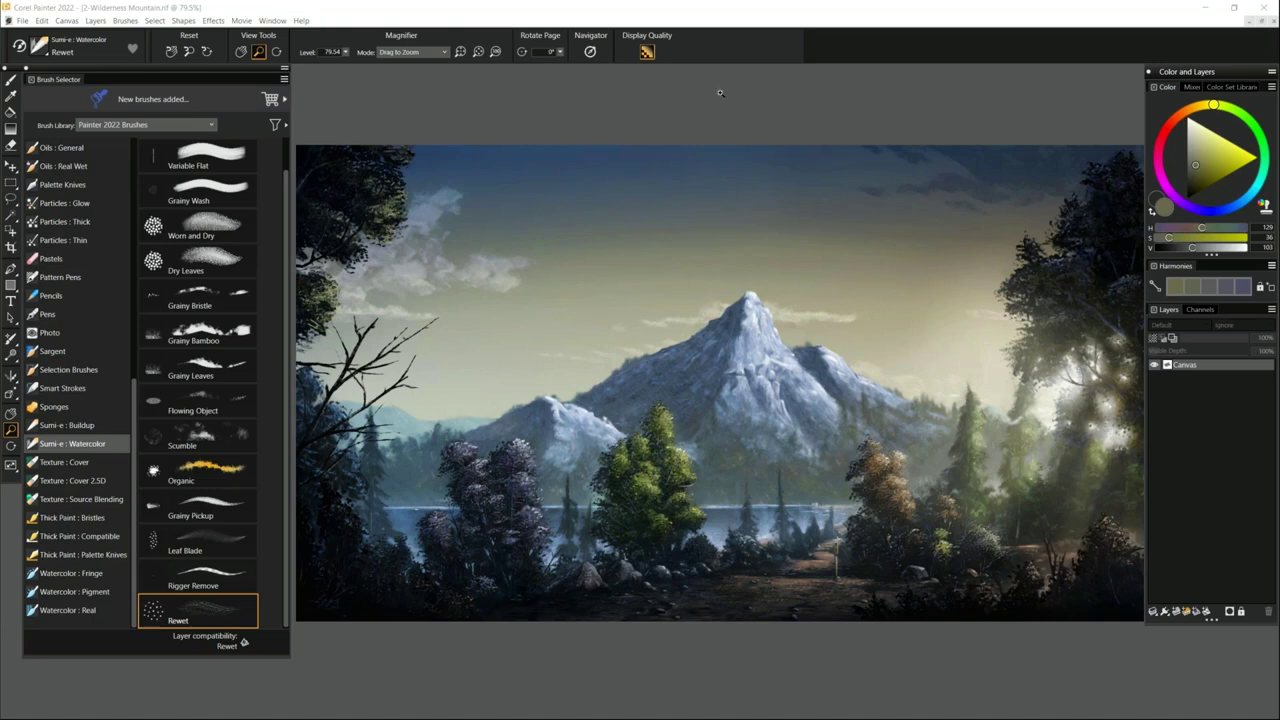
Switch the panel layout to the one showing custom palettes such as Shortcuts AR, Brushes AR and Layer Shortcuts AR.
left_click(520, 90)
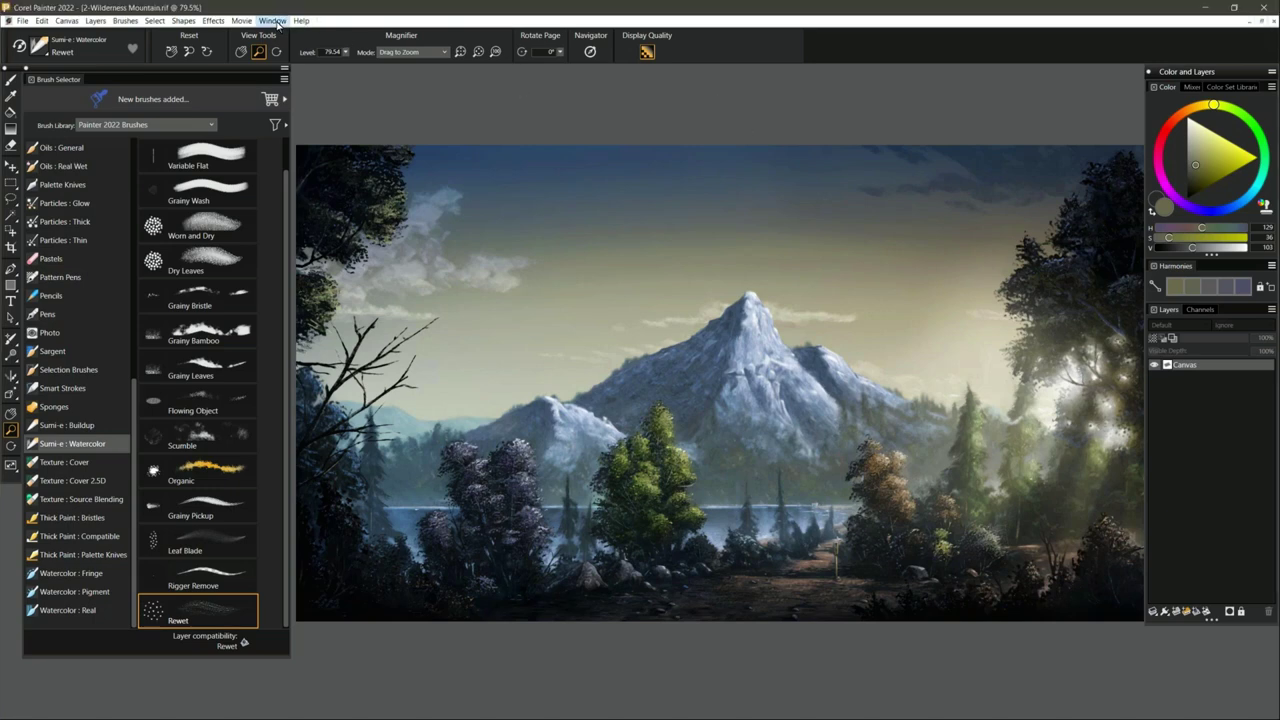
left_click(273, 21)
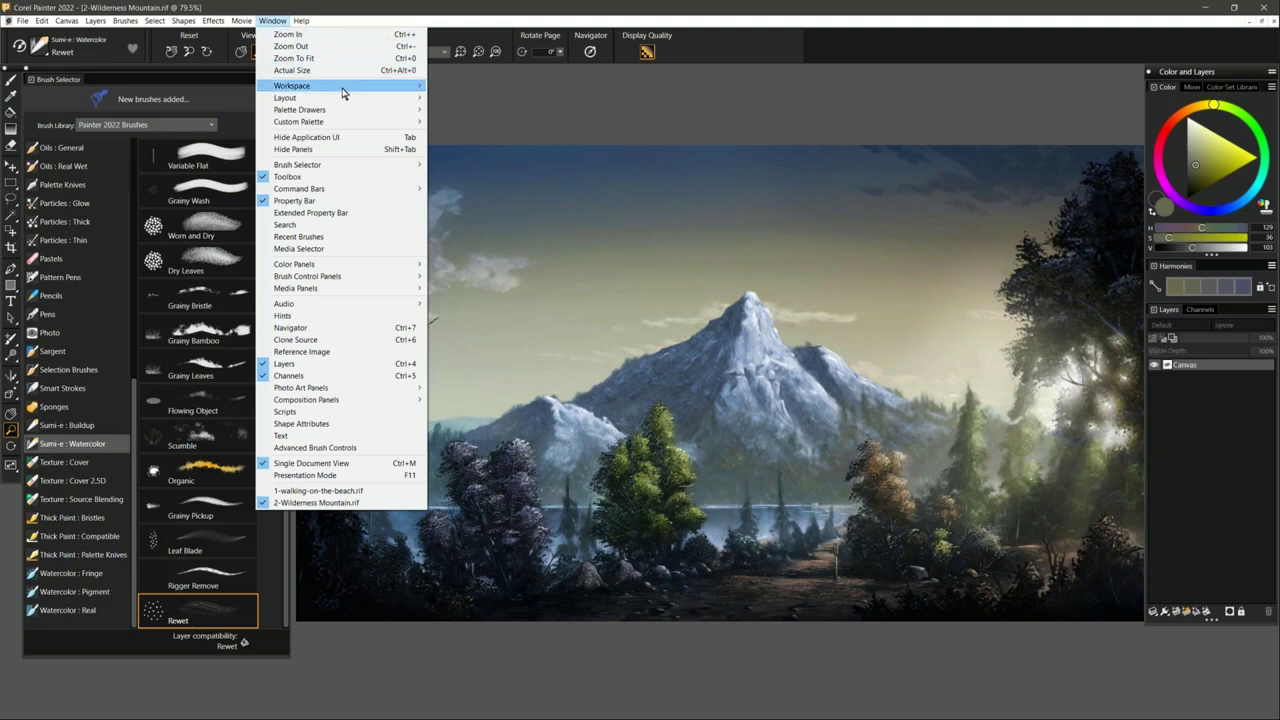
mouse_move(348, 103)
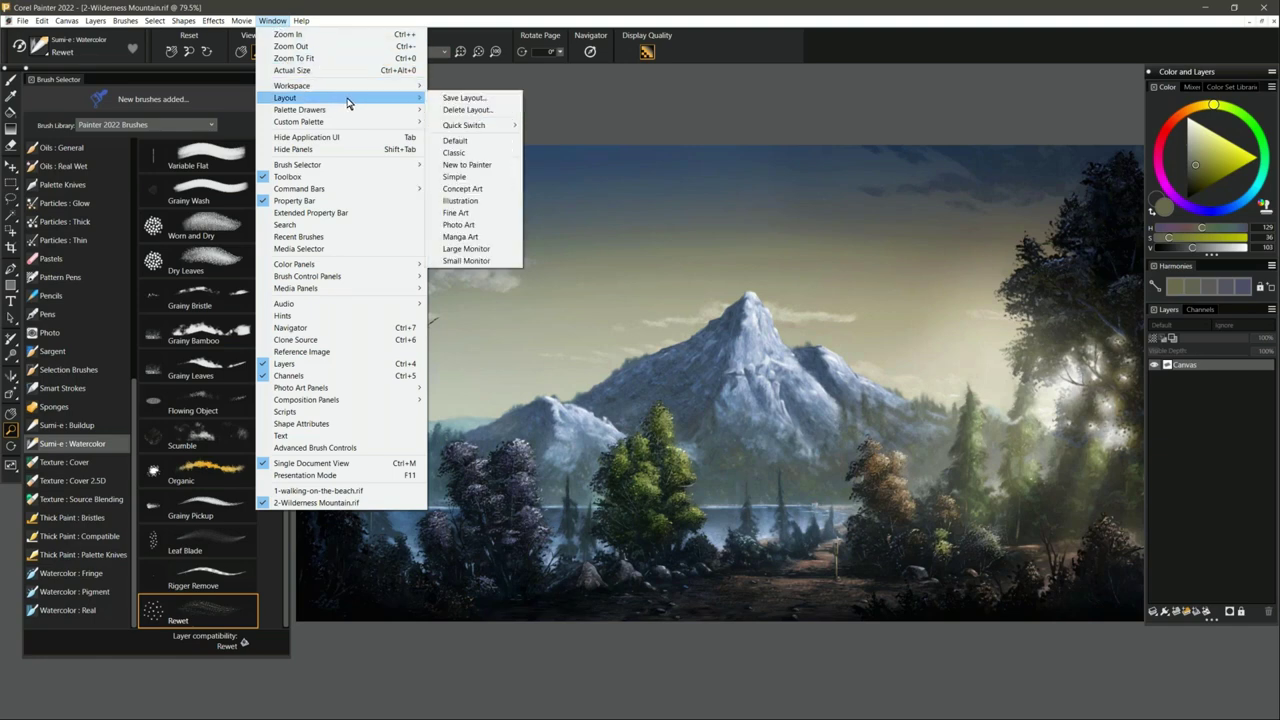
left_click(495, 249)
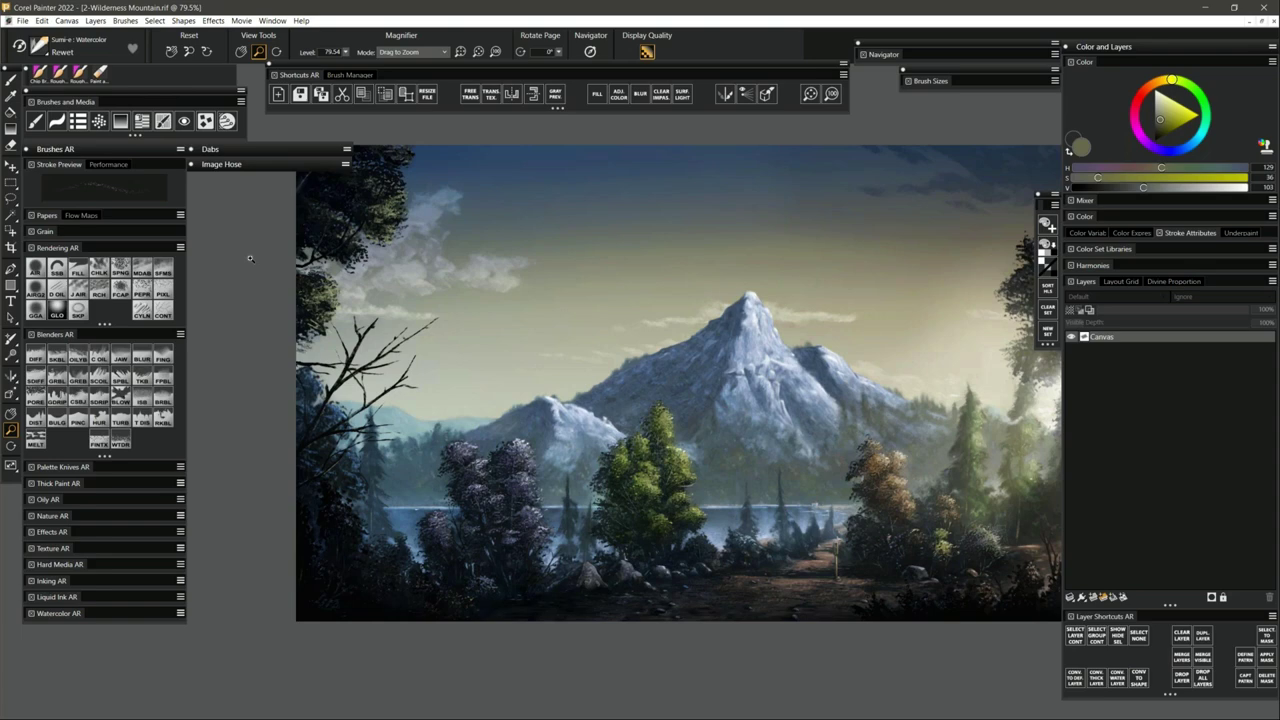
Expand the Navigator, enlarge it to a big painting preview, and move it over the Color and Layers panels.
left_click_drag(632, 476, 969, 303)
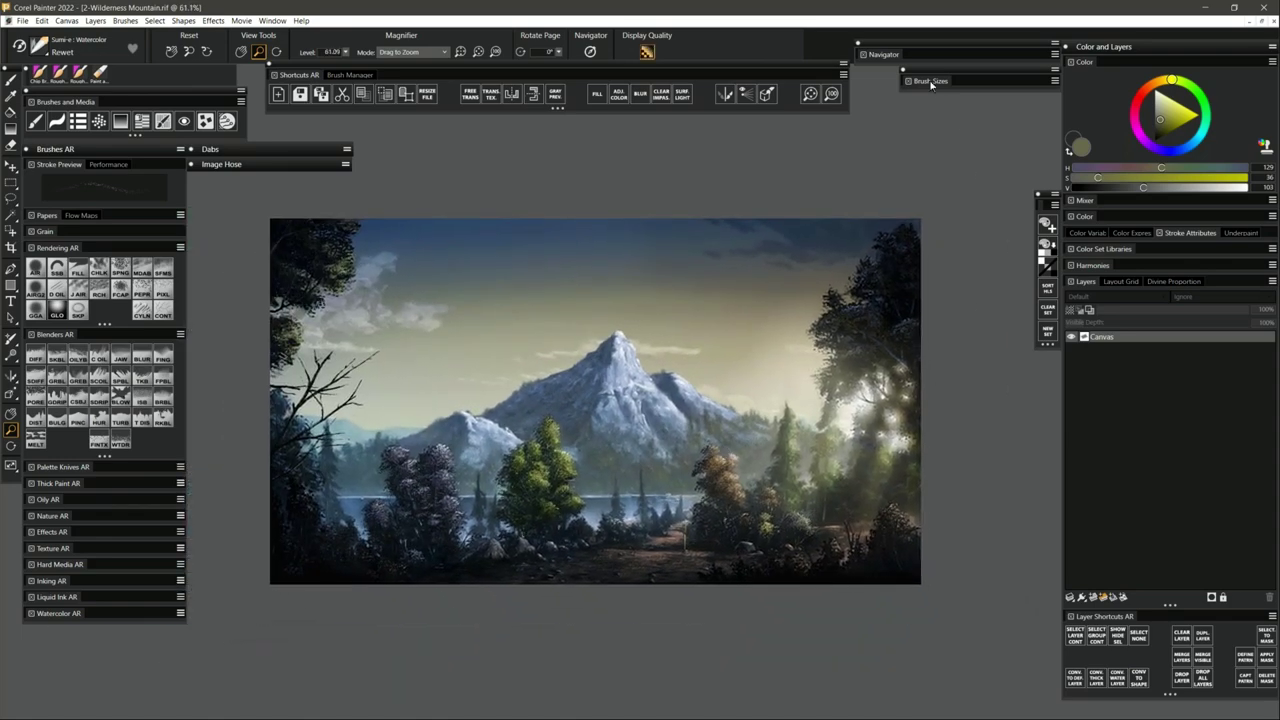
left_click(892, 58)
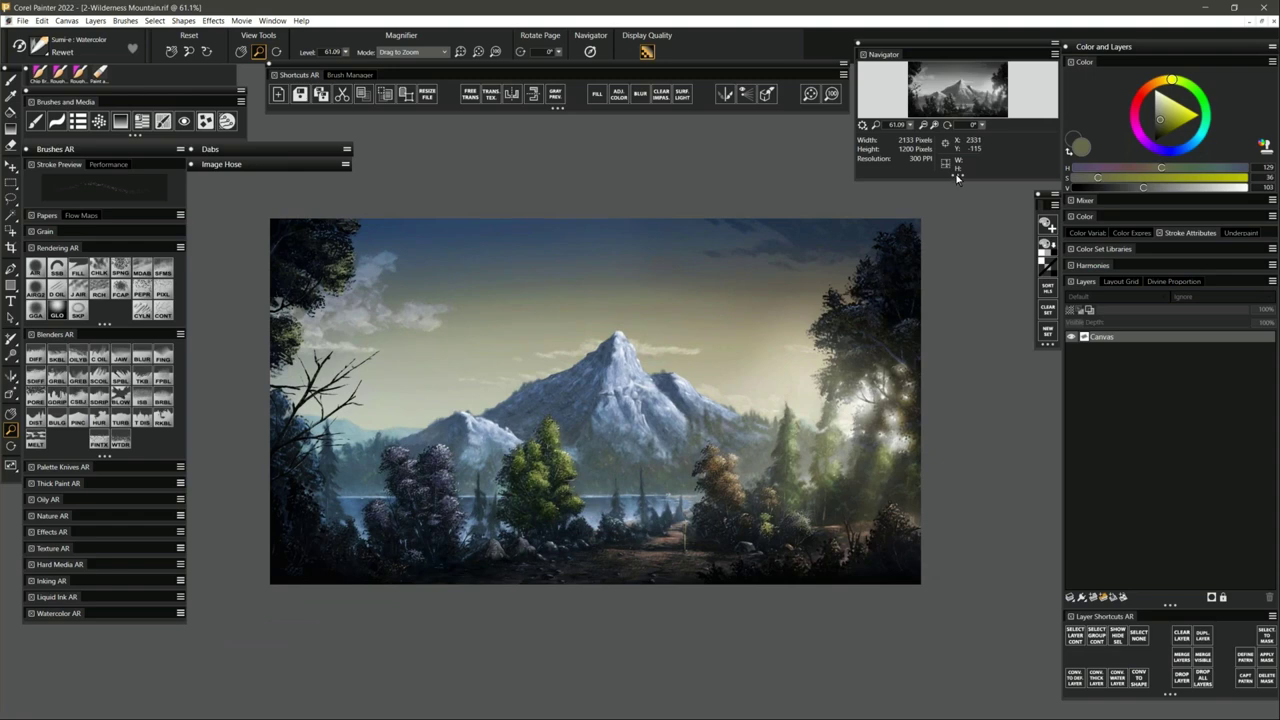
left_click_drag(958, 177, 954, 271)
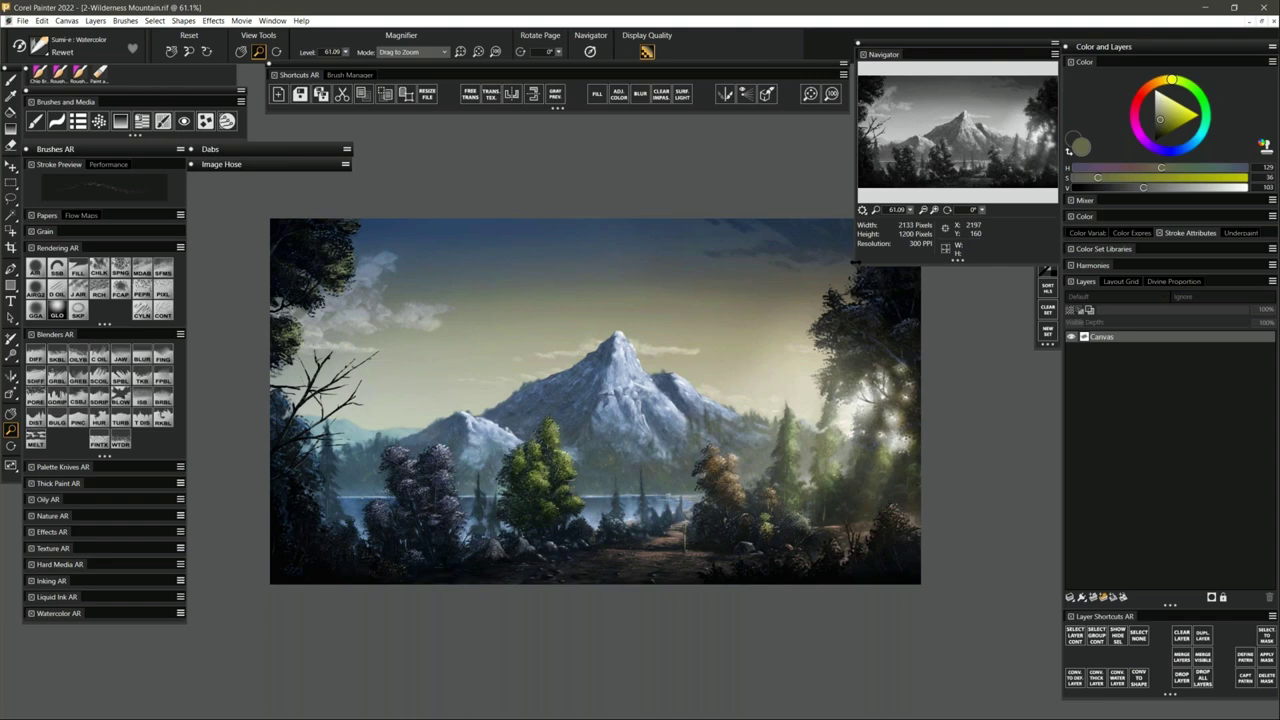
left_click_drag(855, 262, 754, 268)
left_click_drag(603, 291, 562, 285)
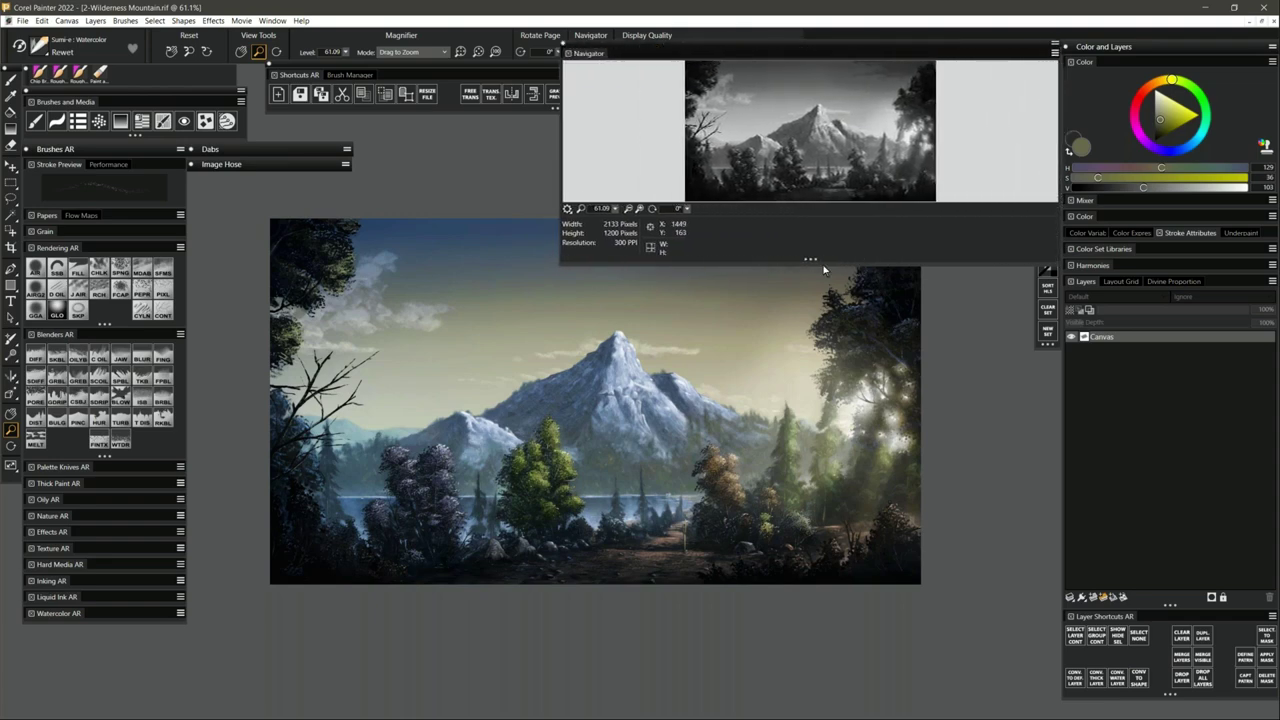
left_click_drag(811, 263, 795, 412)
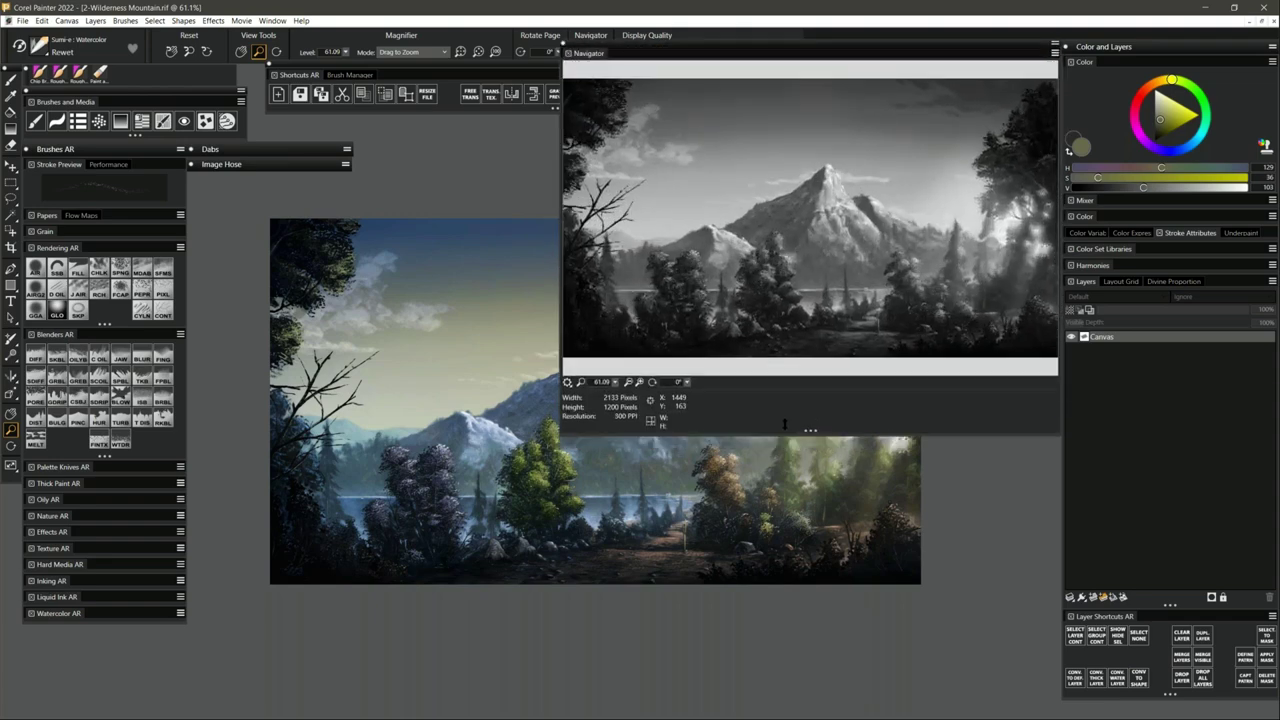
left_click_drag(853, 48, 1026, 48)
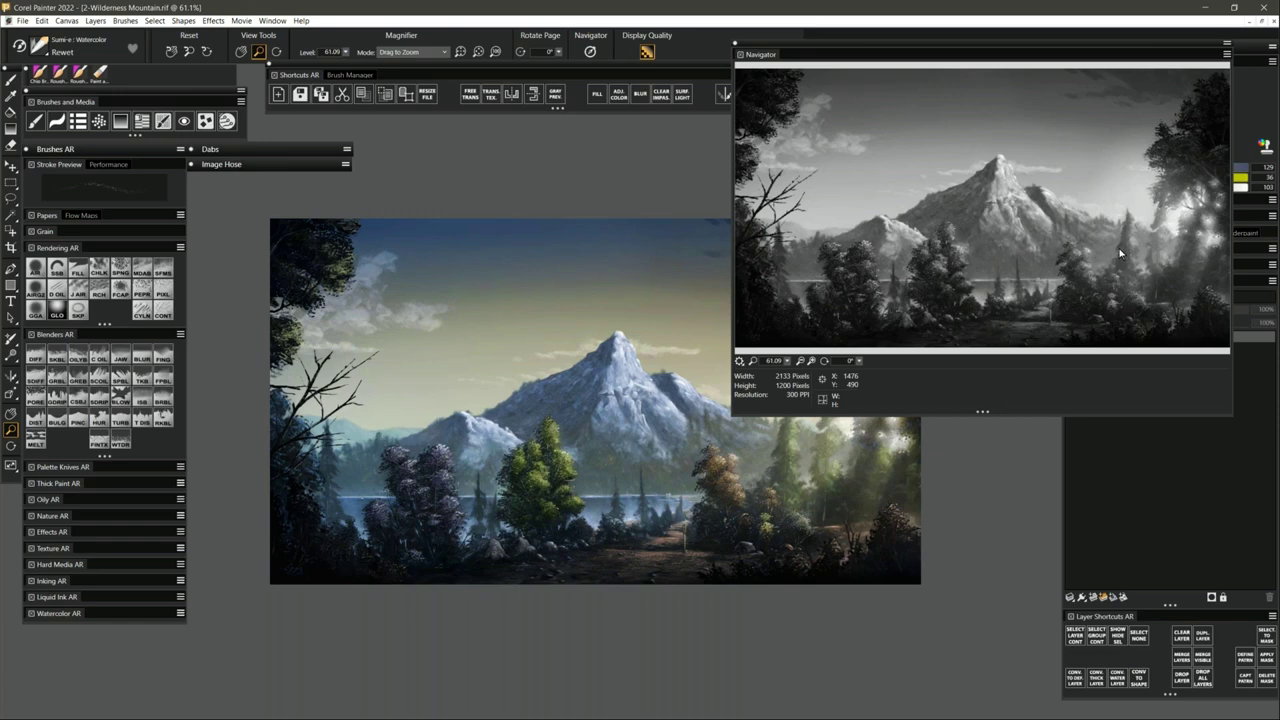
Examine the Navigator's display options, including Display In Grayscale, and look at the commands on the Shortcuts AR palette.
left_click(1227, 55)
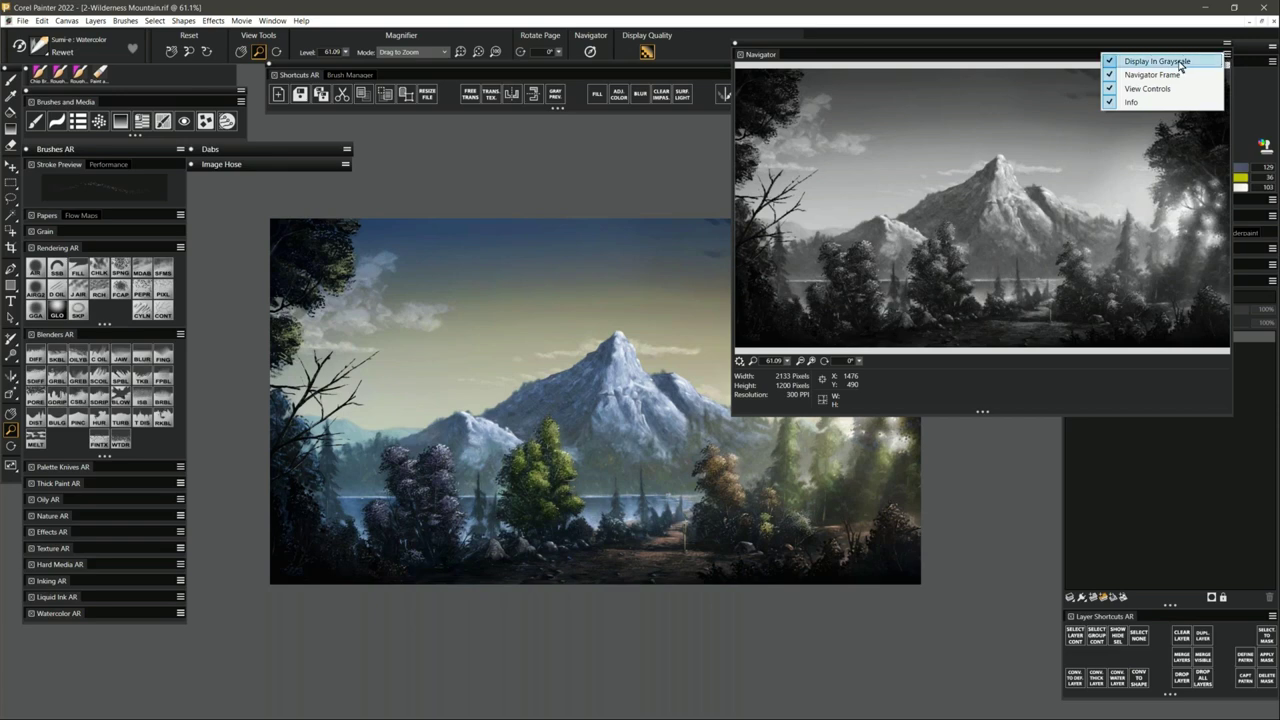
left_click(1059, 59)
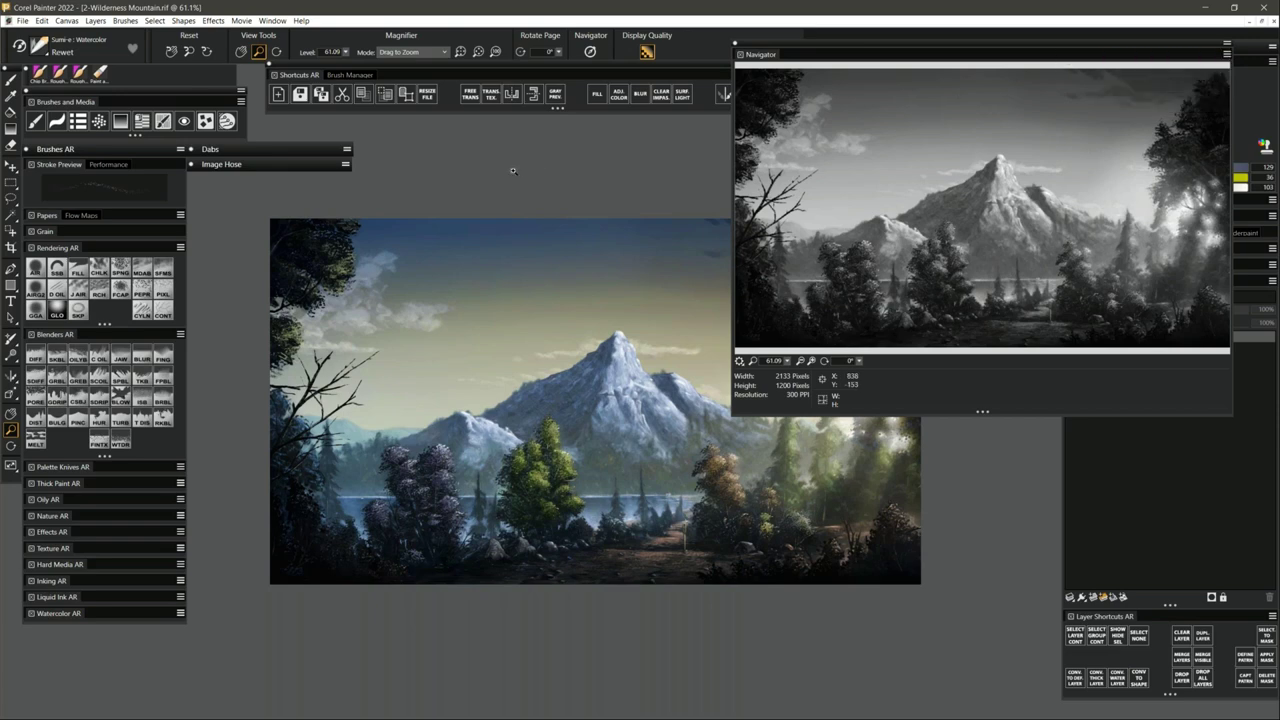
left_click(556, 96)
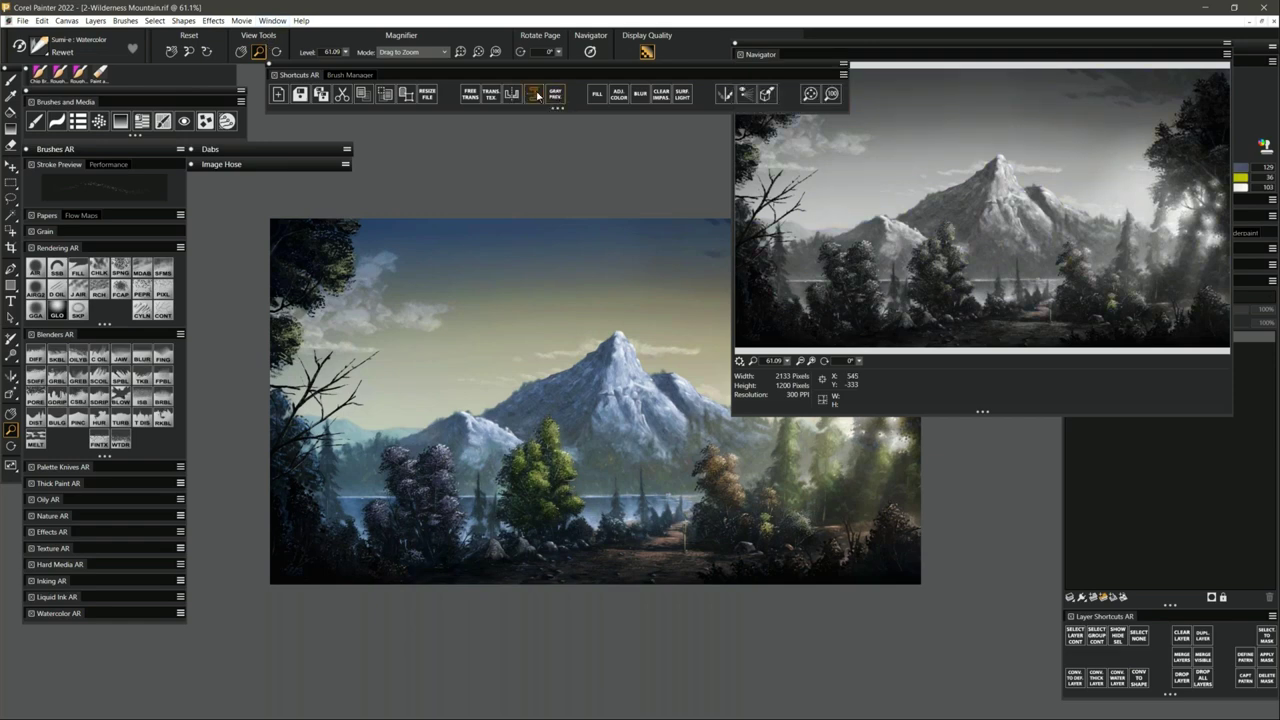
Create a new custom palette containing the Navigator's Display In Grayscale command.
left_click(268, 22)
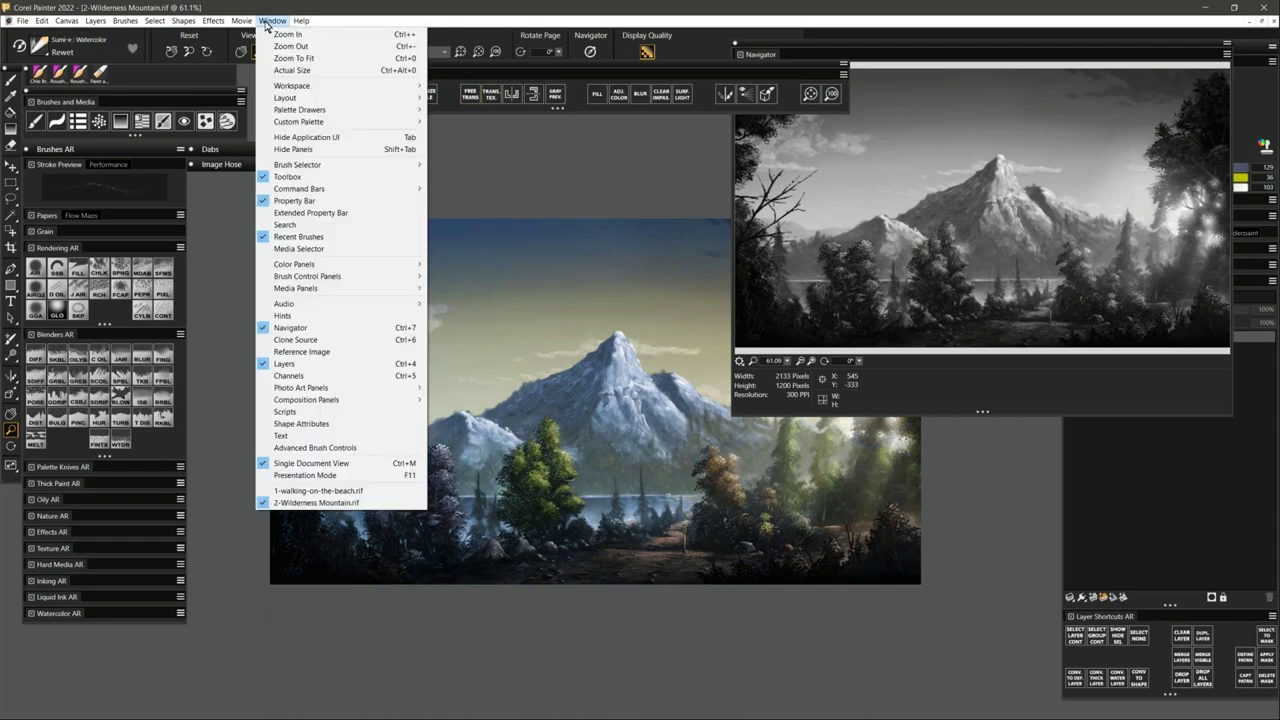
mouse_move(357, 124)
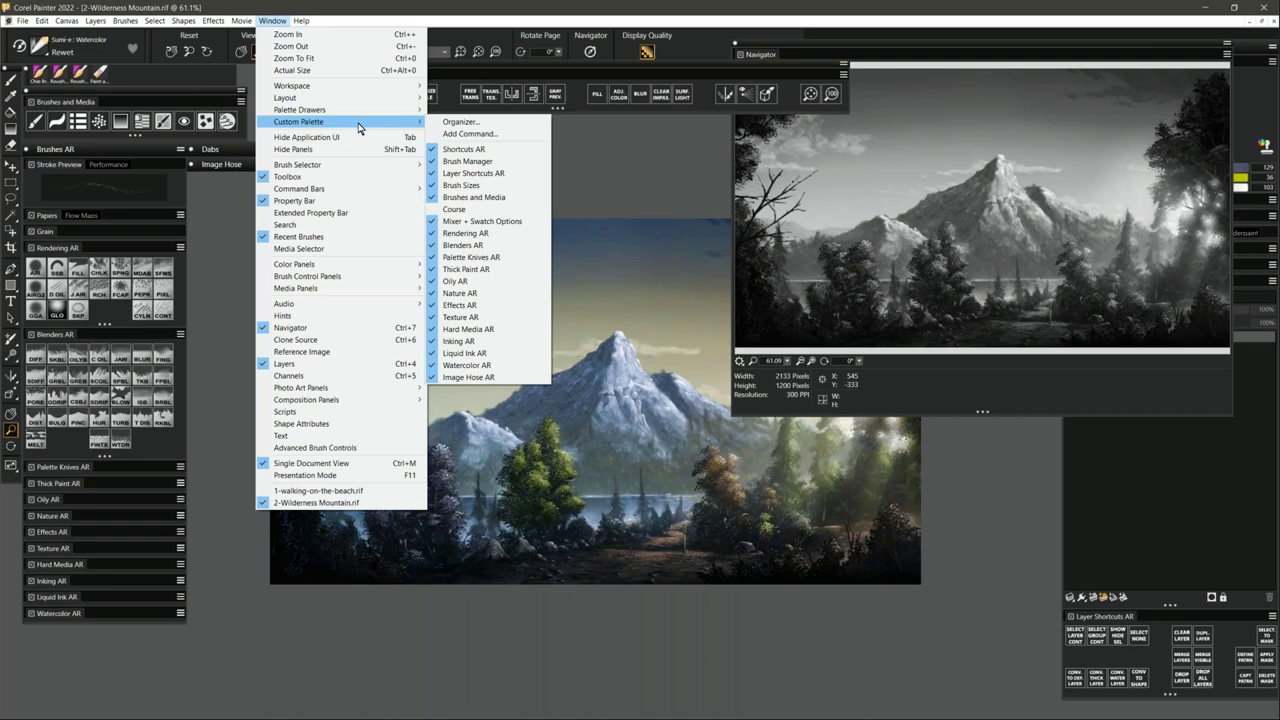
left_click(477, 135)
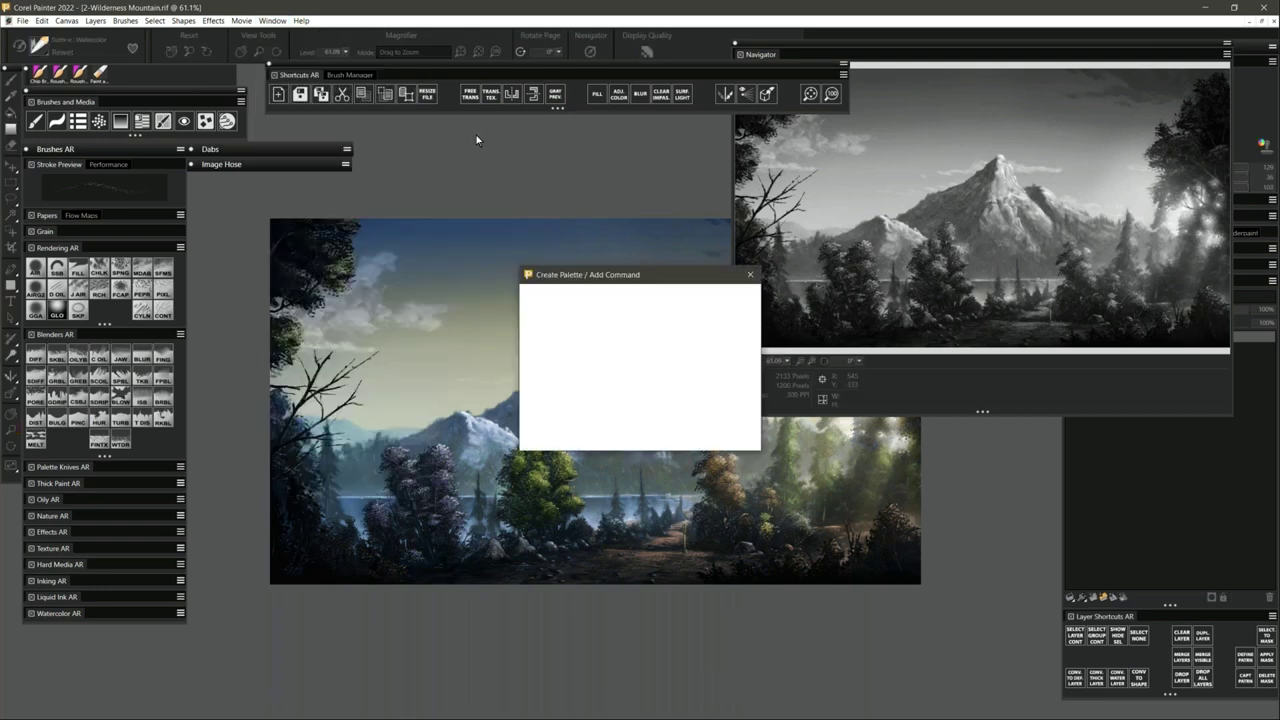
left_click(610, 276)
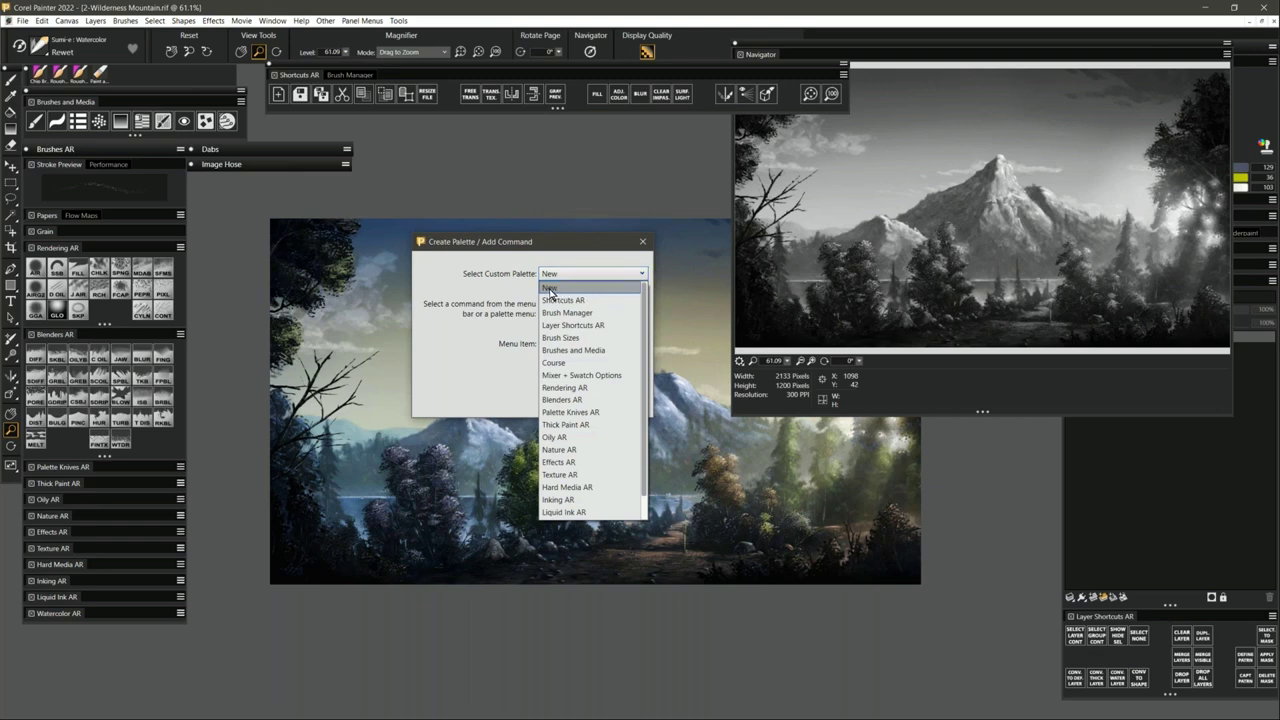
left_click(595, 262)
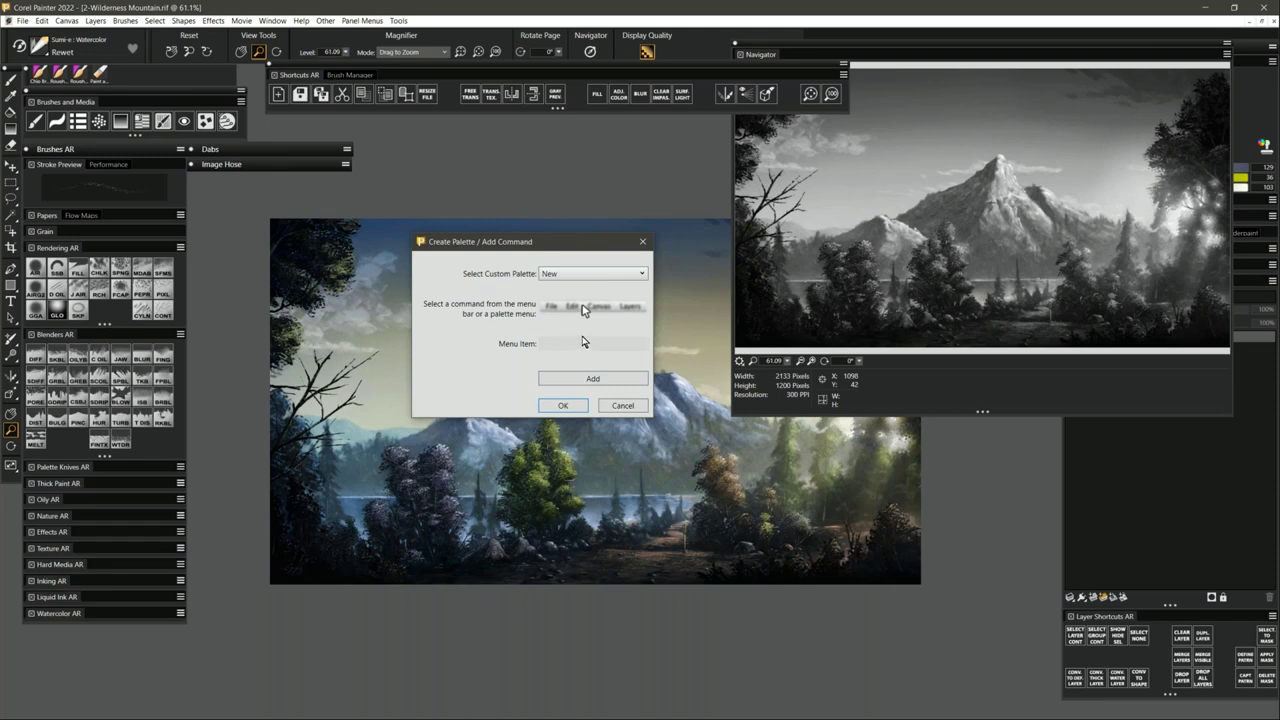
left_click(1228, 55)
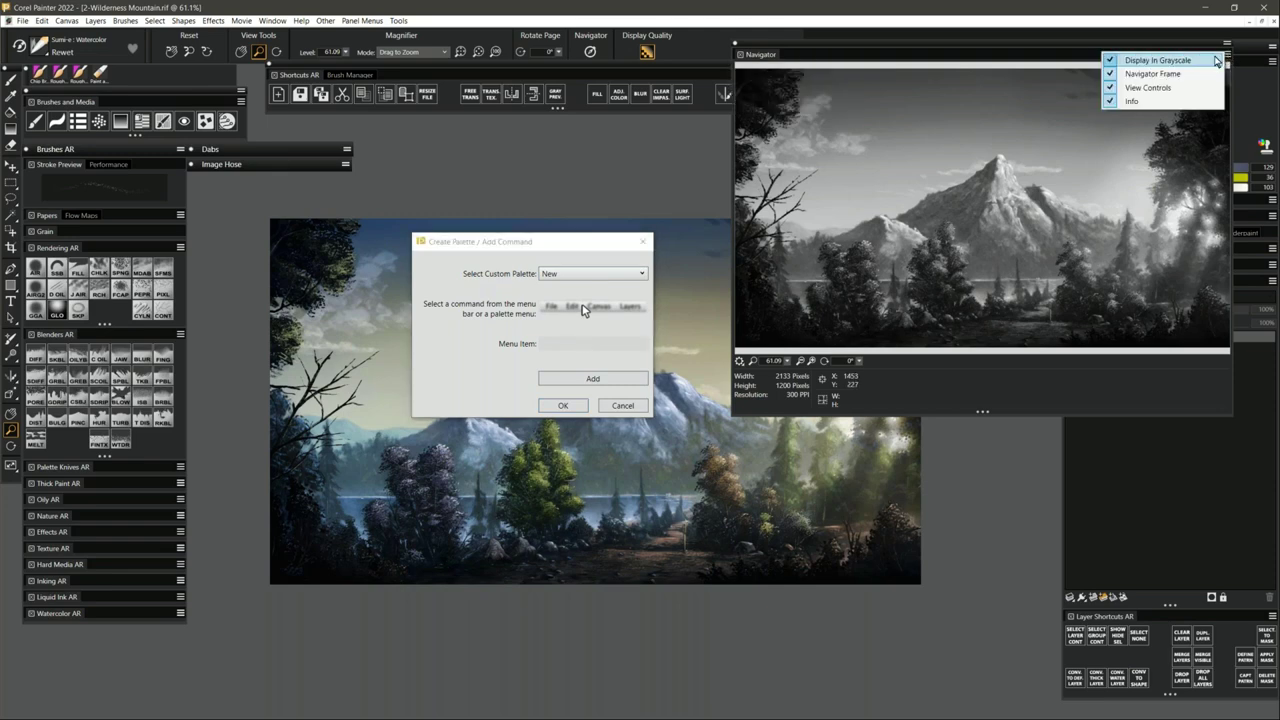
left_click(1178, 62)
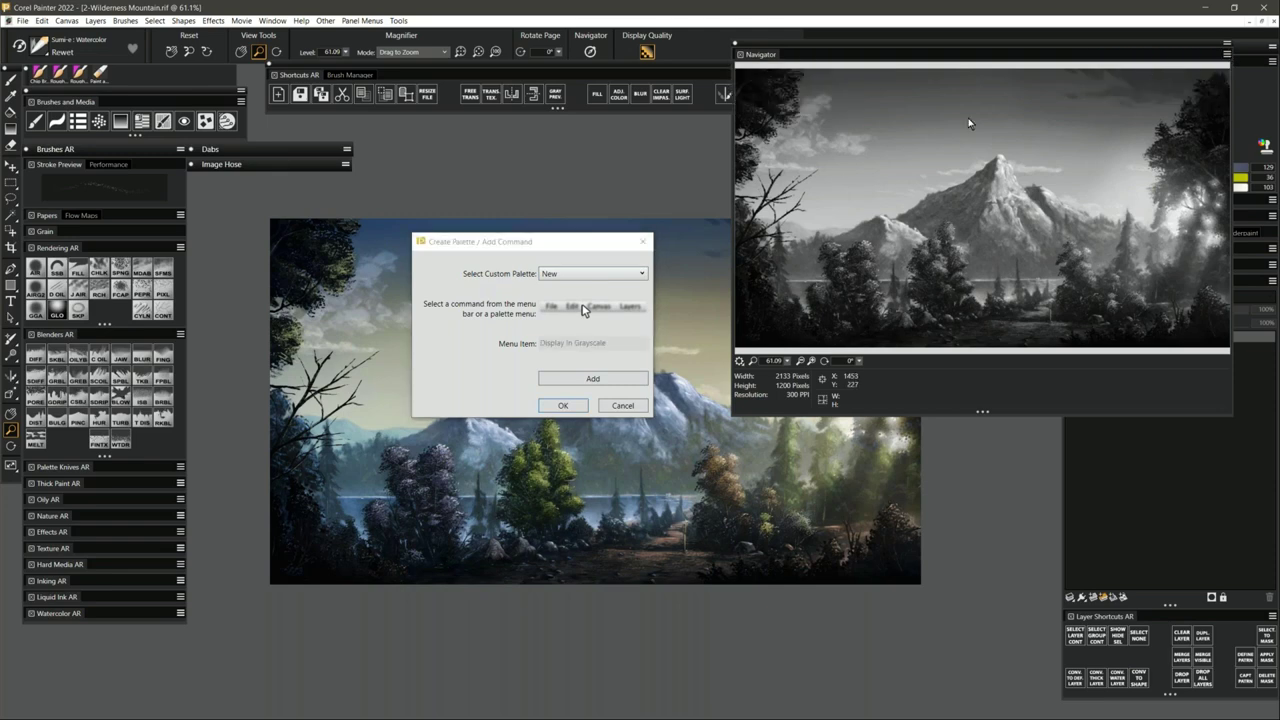
left_click(594, 379)
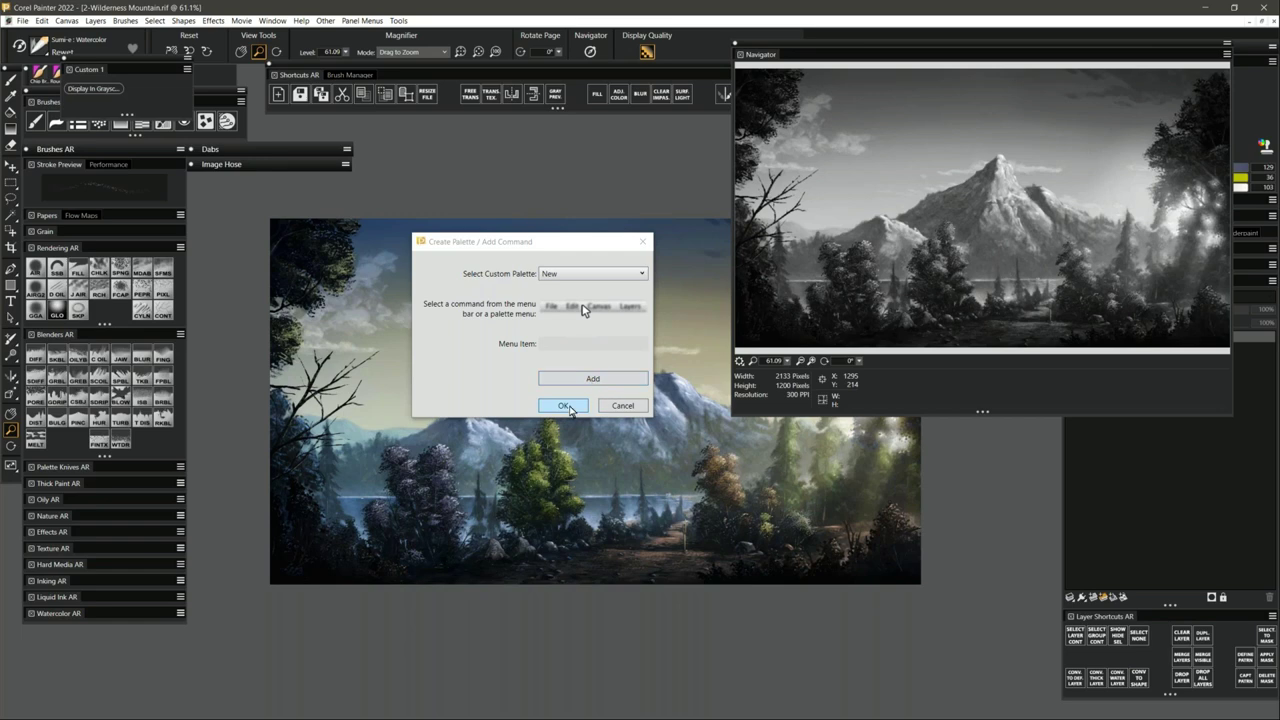
left_click(563, 405)
Place the new custom palette above the painting and use its command to toggle the Navigator between grayscale and color.
left_click_drag(100, 69, 468, 148)
left_click(457, 171)
left_click(459, 171)
left_click(465, 170)
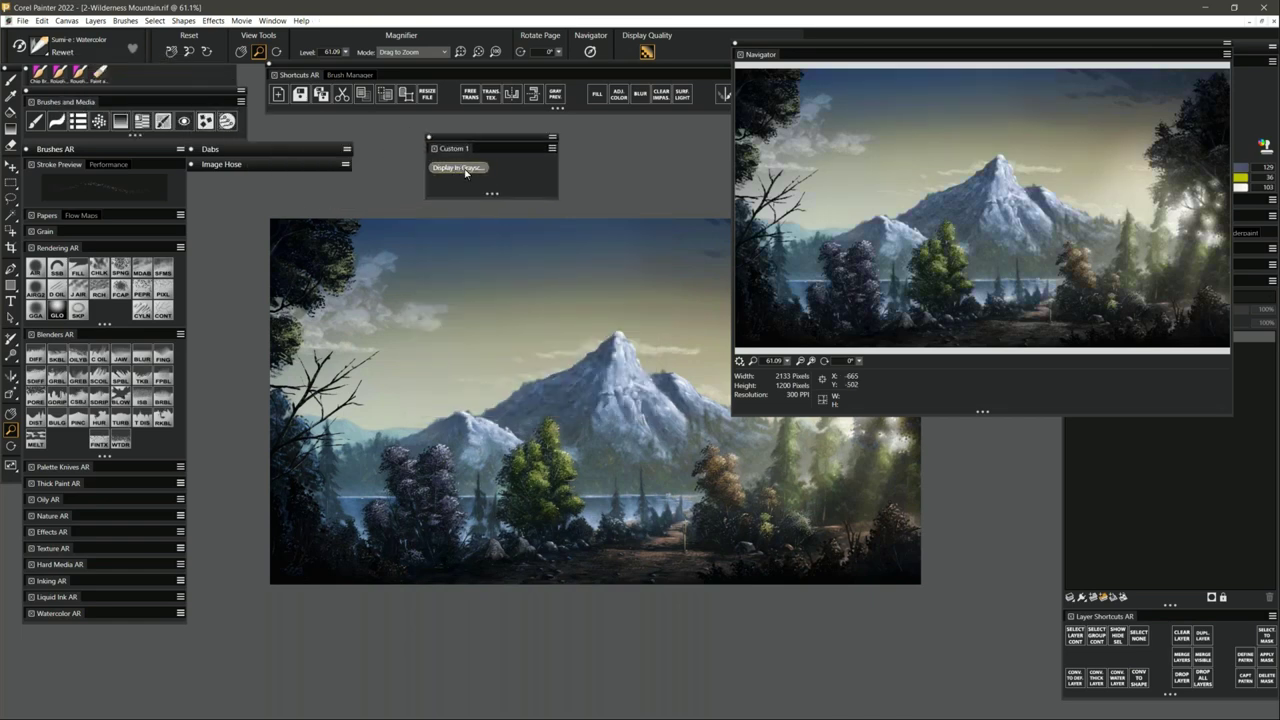
left_click(471, 170)
Look at the options for the Display In Grayscale command on the custom palette, and pull the command off the palette.
right_click(470, 172)
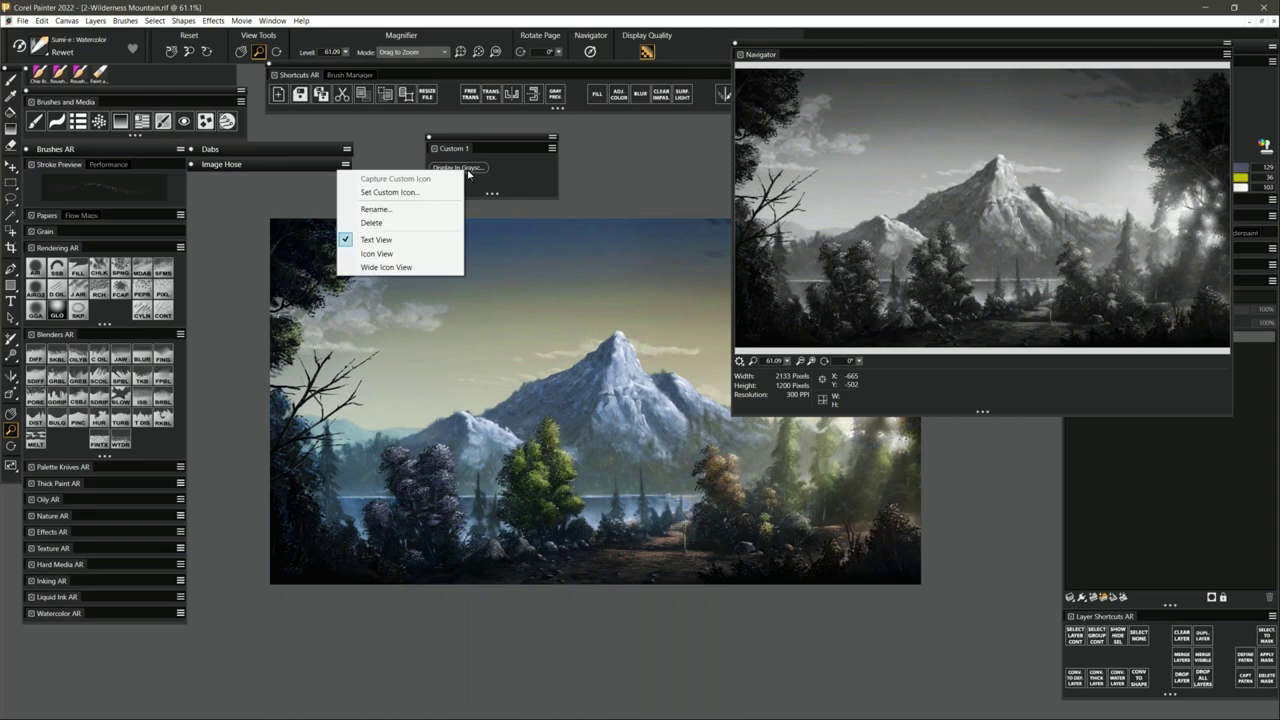
left_click(506, 165)
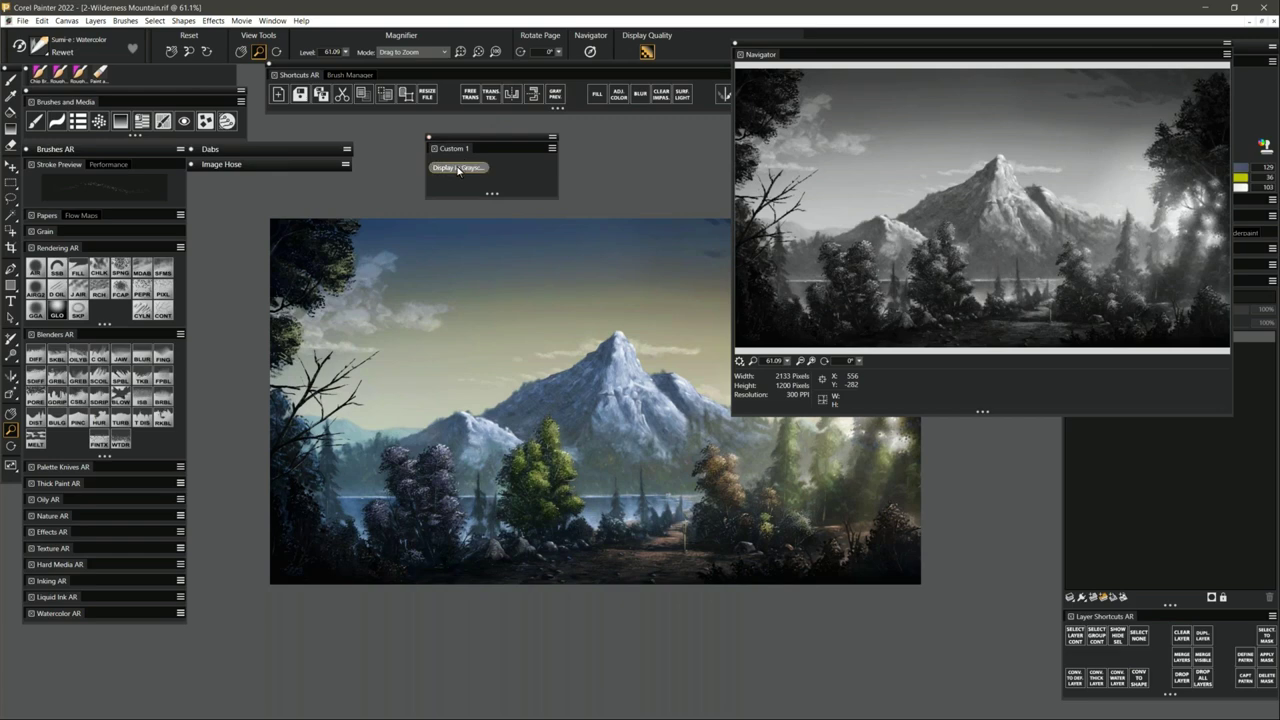
left_click_drag(458, 167, 600, 186)
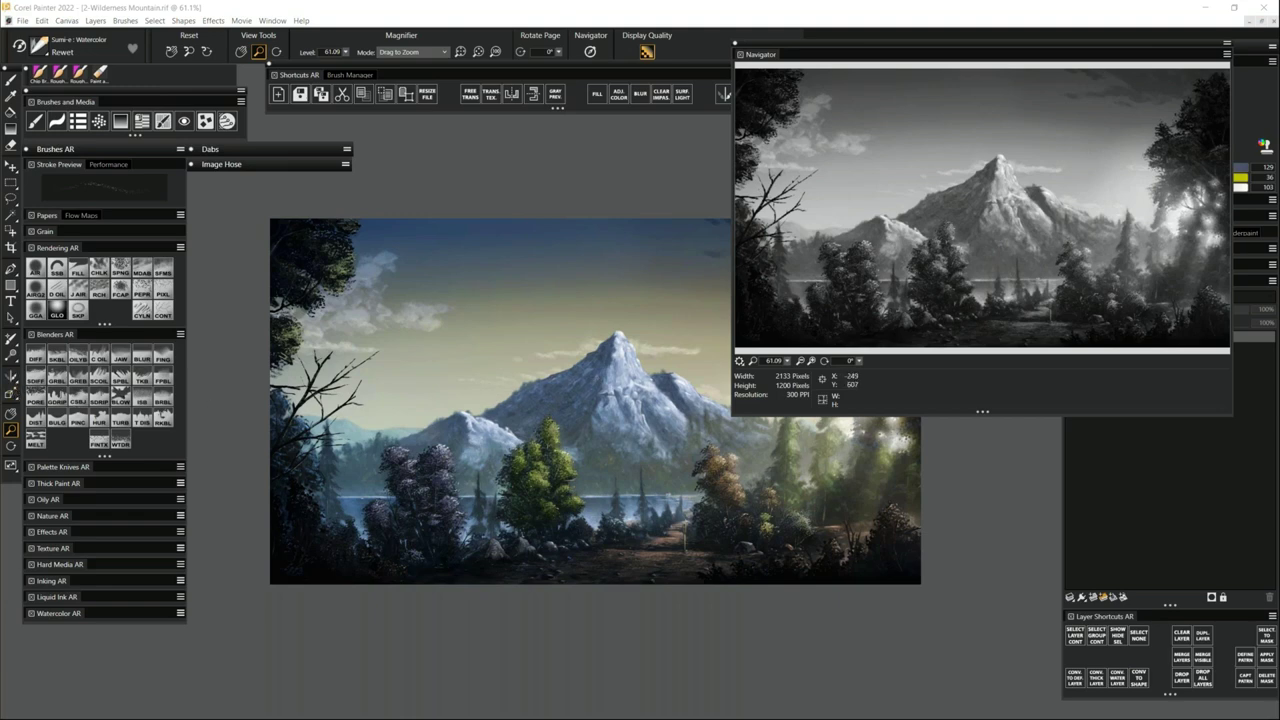
Shrink the painting's view to about 32%, enlarge the grayscale Navigator in both directions, and place it beside the color panels.
scroll(497, 412, "down", 2)
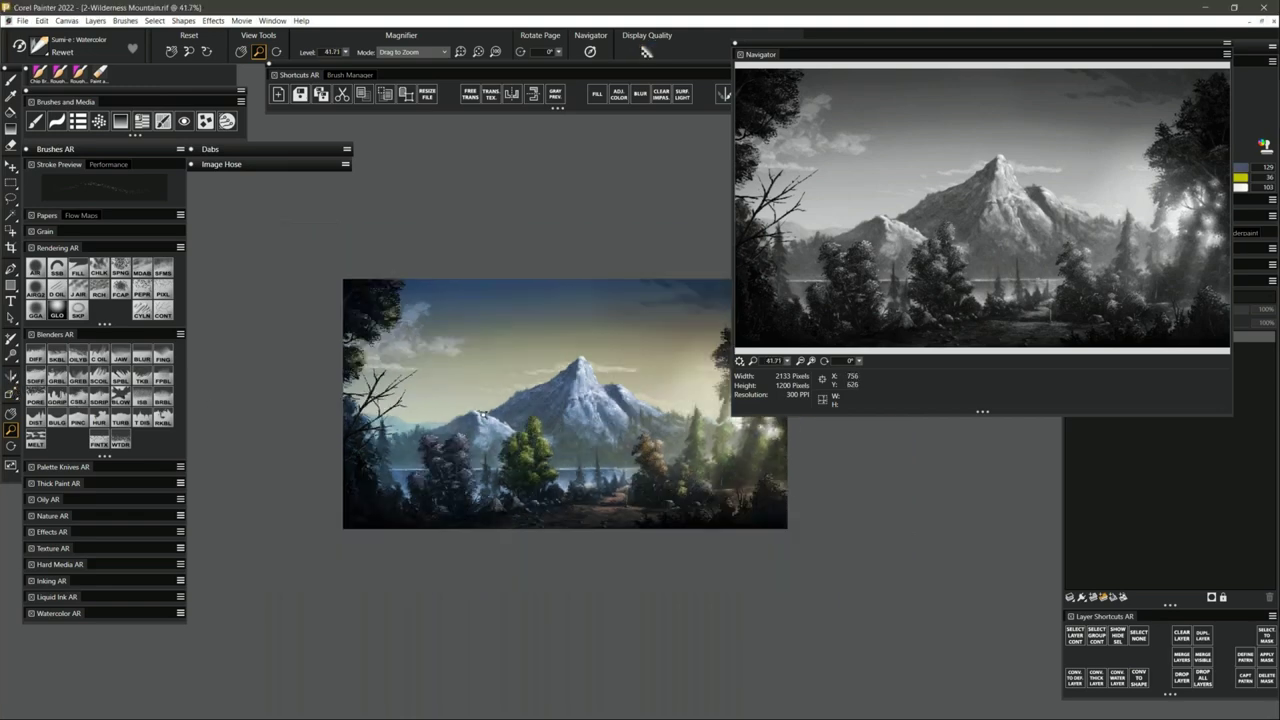
scroll(497, 411, "down", 1)
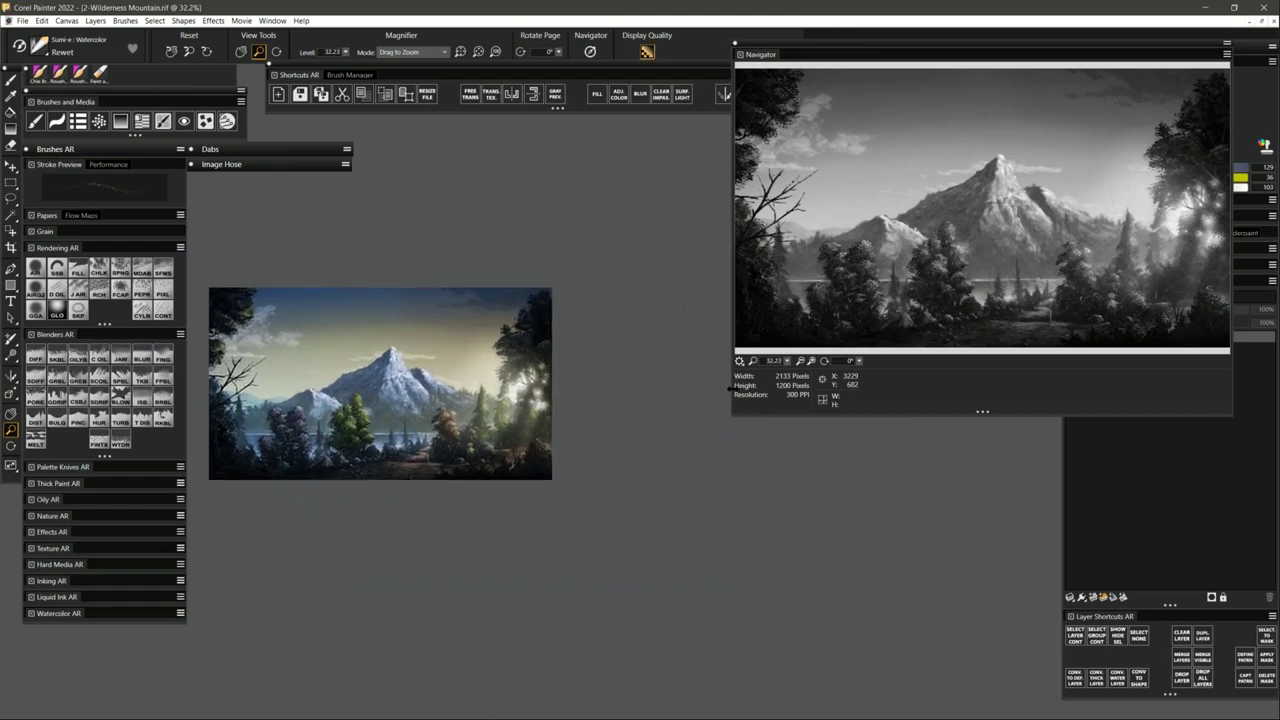
left_click_drag(731, 390, 558, 390)
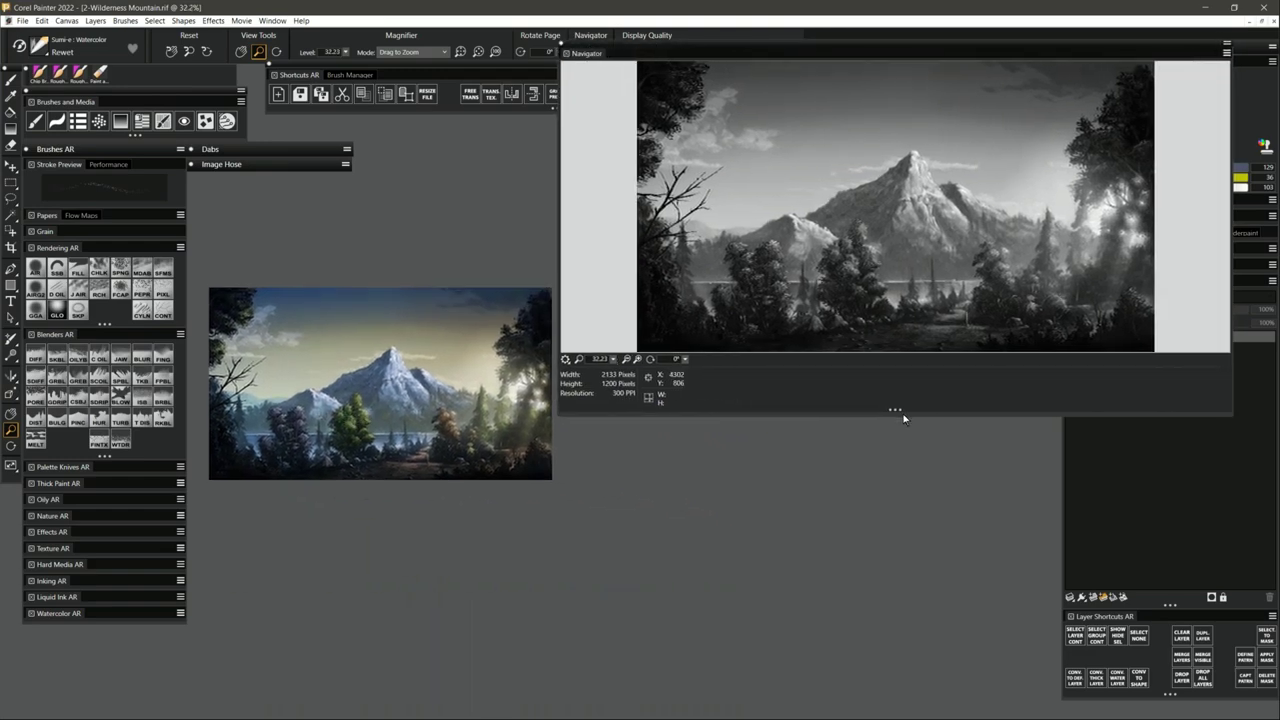
left_click_drag(903, 418, 903, 444)
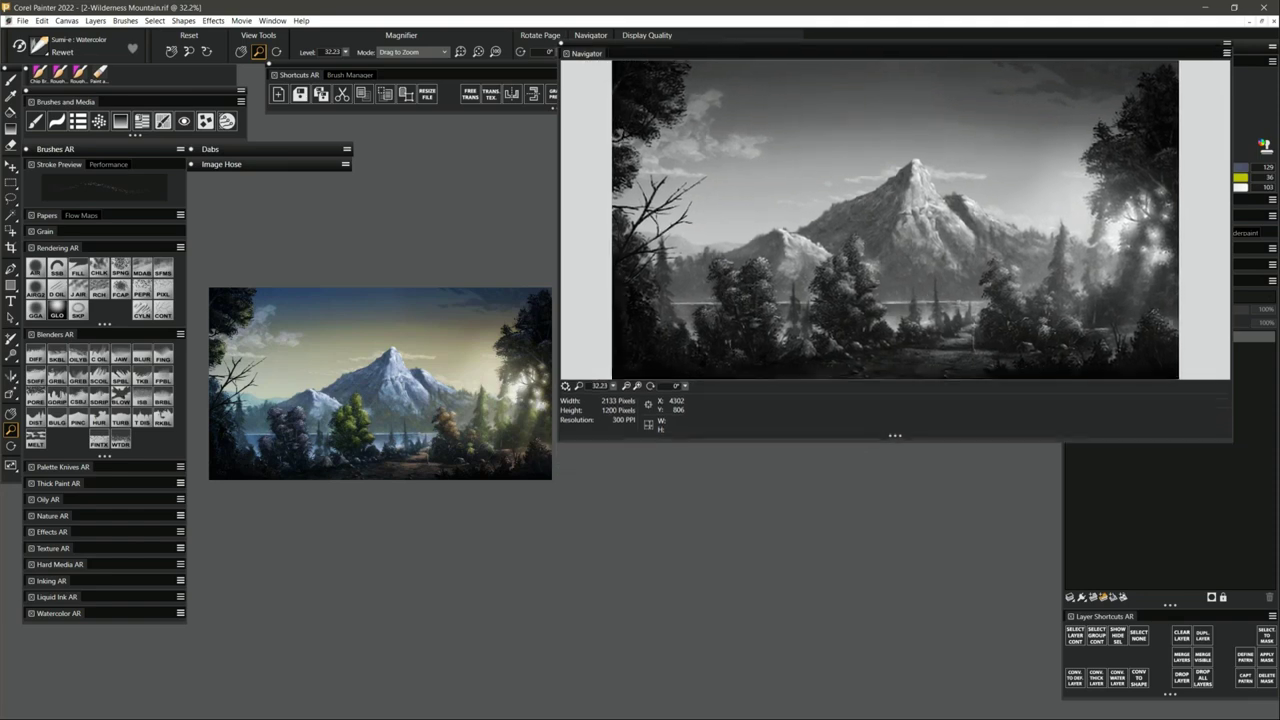
left_click_drag(1055, 46, 884, 38)
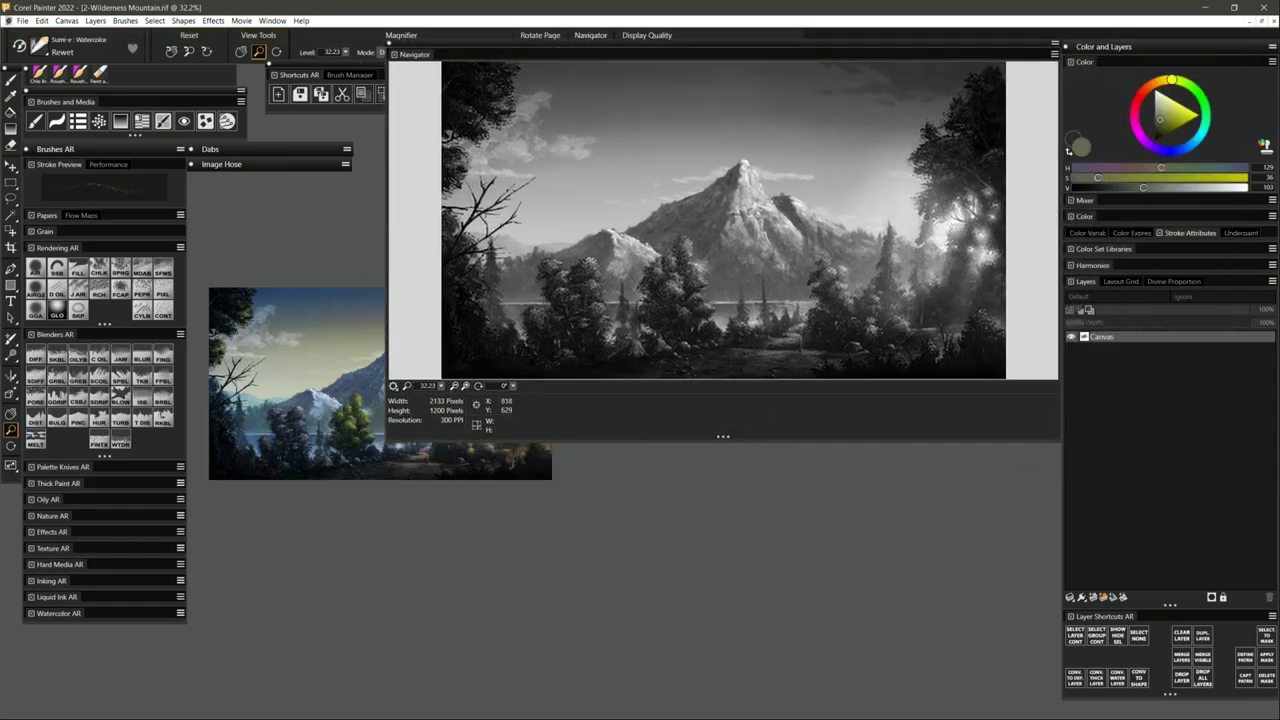
Place the painting below the Navigator at about 37.5% zoom and sample the misty area at the mountain's base with the Dropper.
left_click_drag(318, 410, 714, 596)
scroll(780, 557, "up", 1)
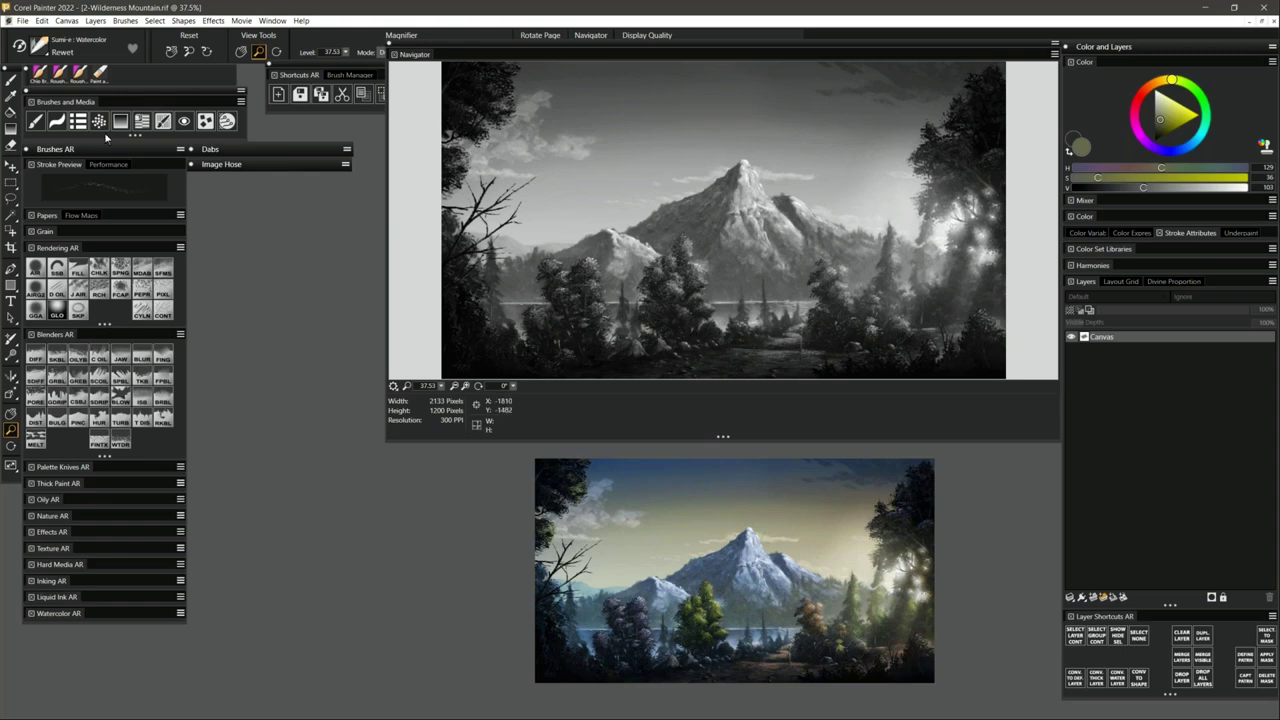
key("d")
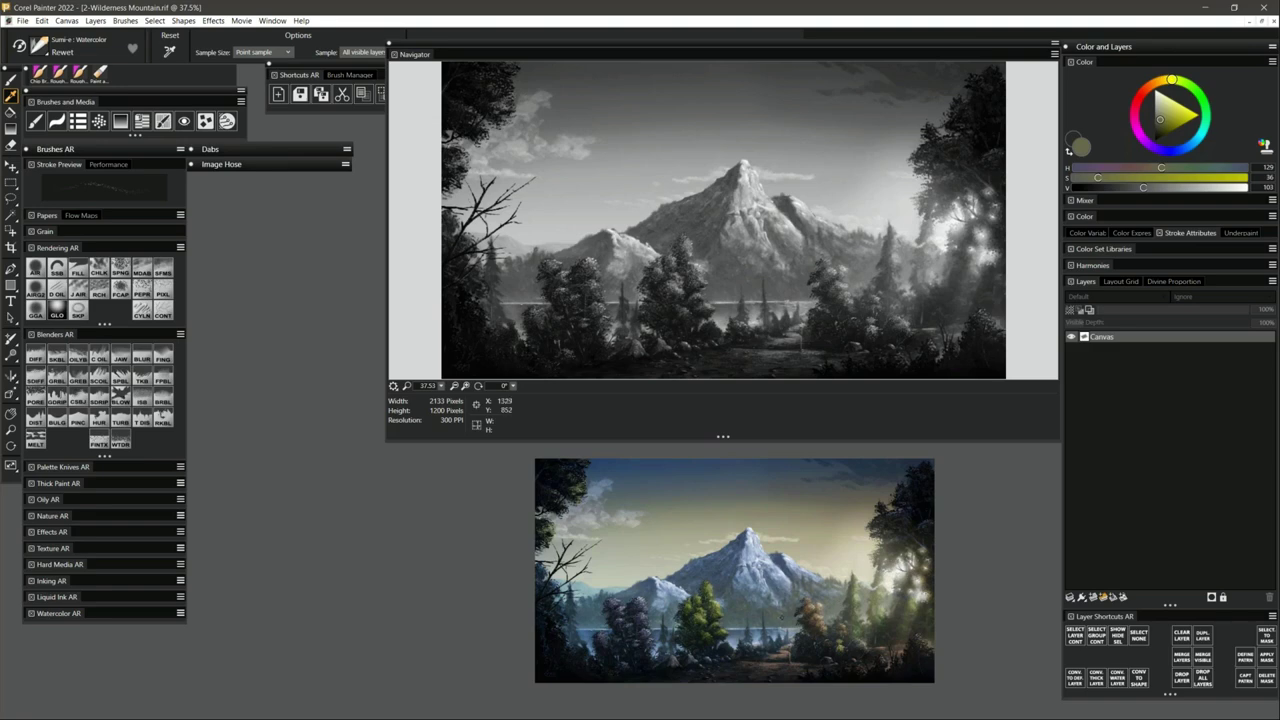
left_click(772, 612)
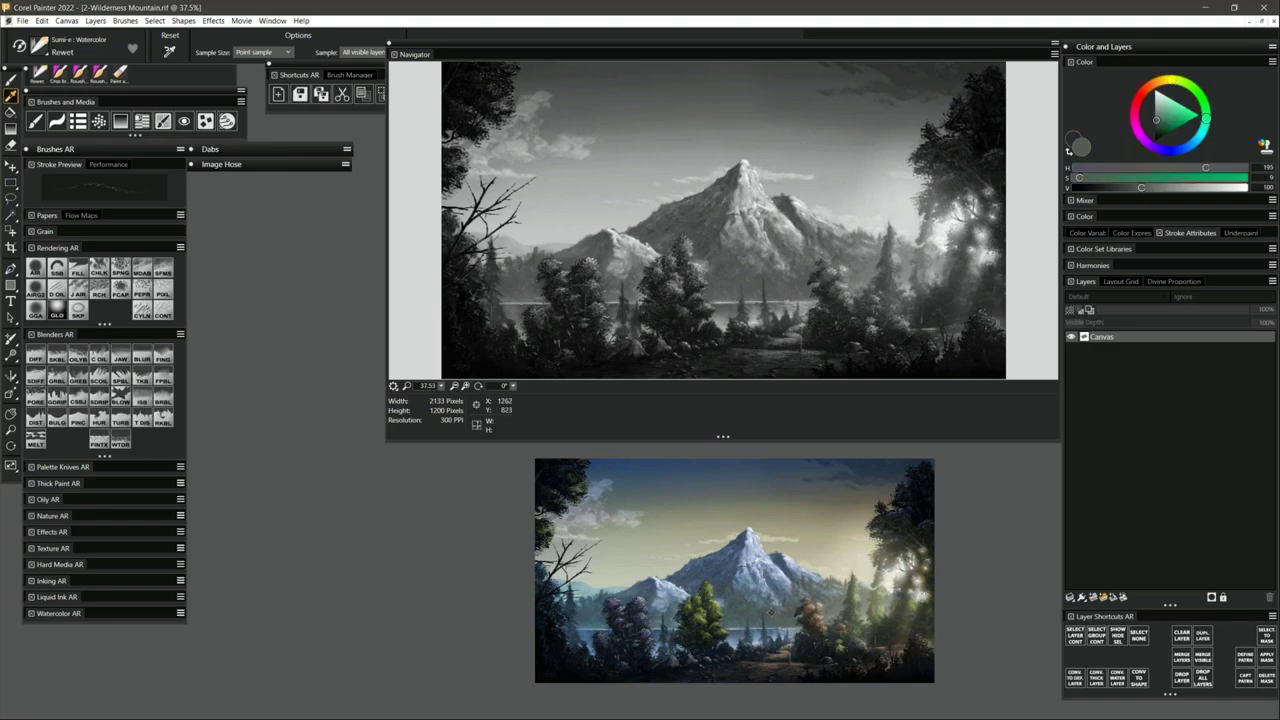
left_click(772, 613)
left_click_drag(772, 613, 770, 612)
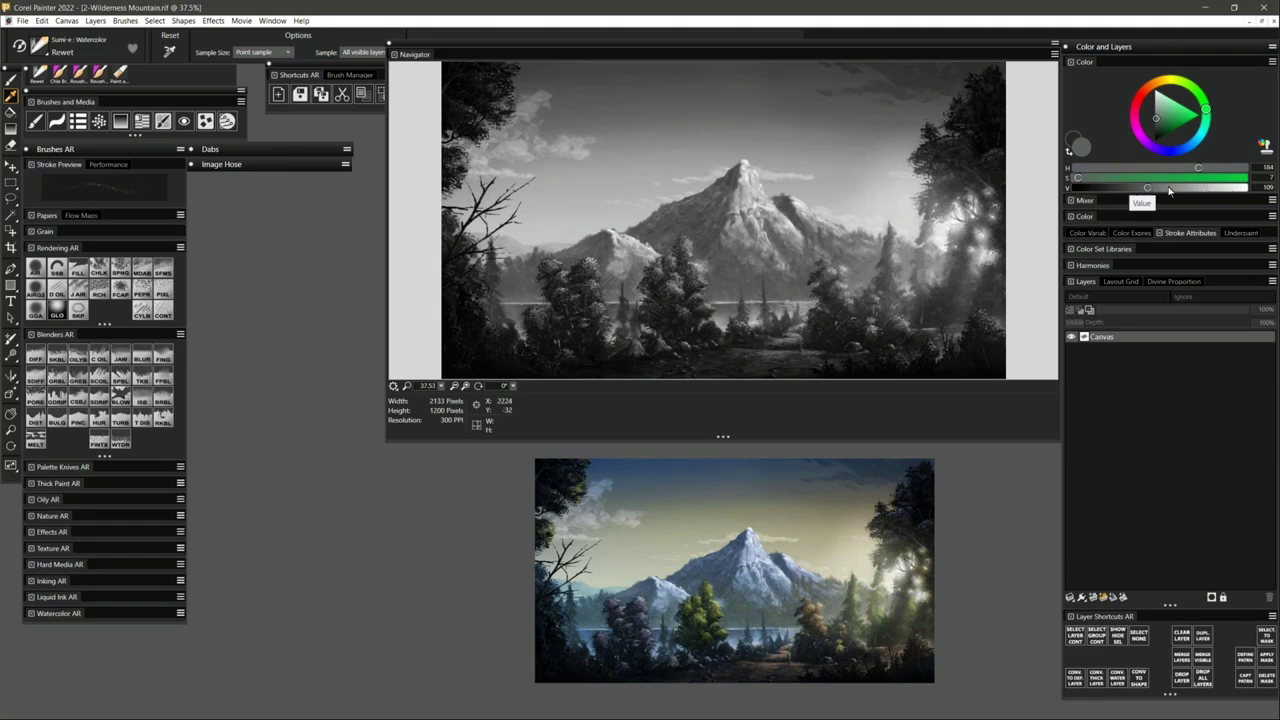
Check the Color panel's display options and compare HSV values by sampling the lower landscape, the trees and the dark foreground.
left_click(1273, 62)
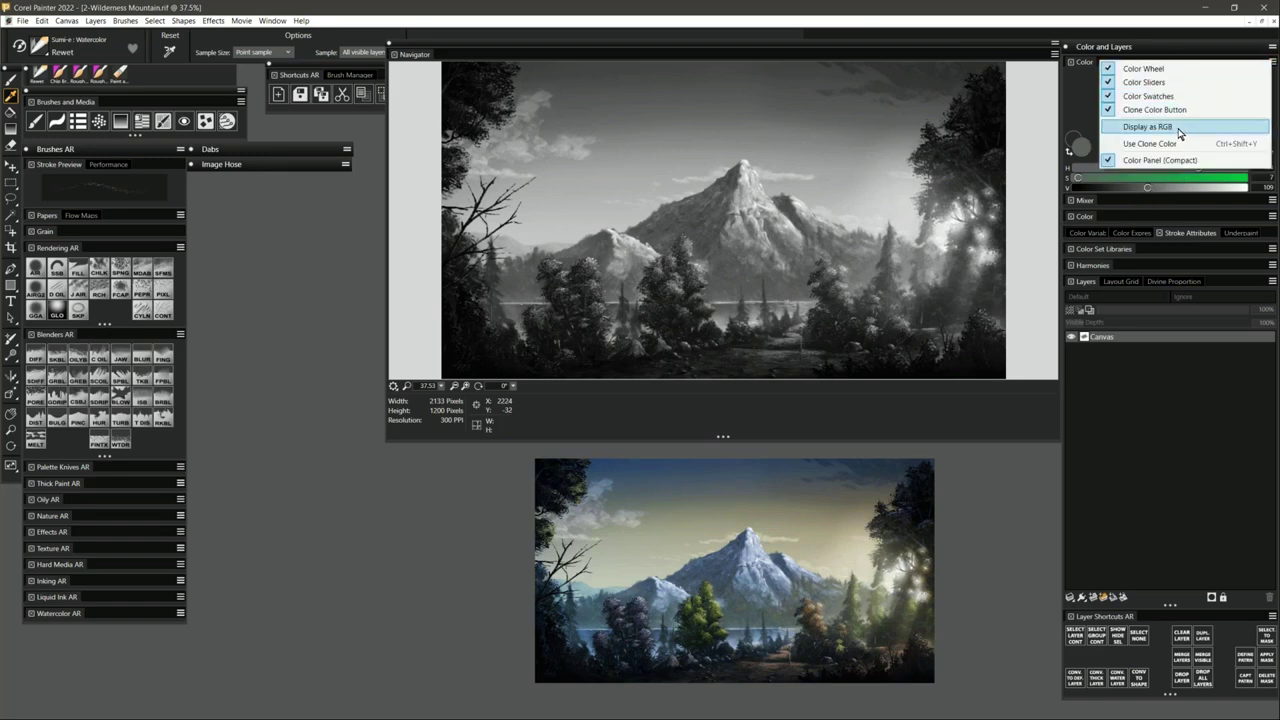
left_click(1222, 54)
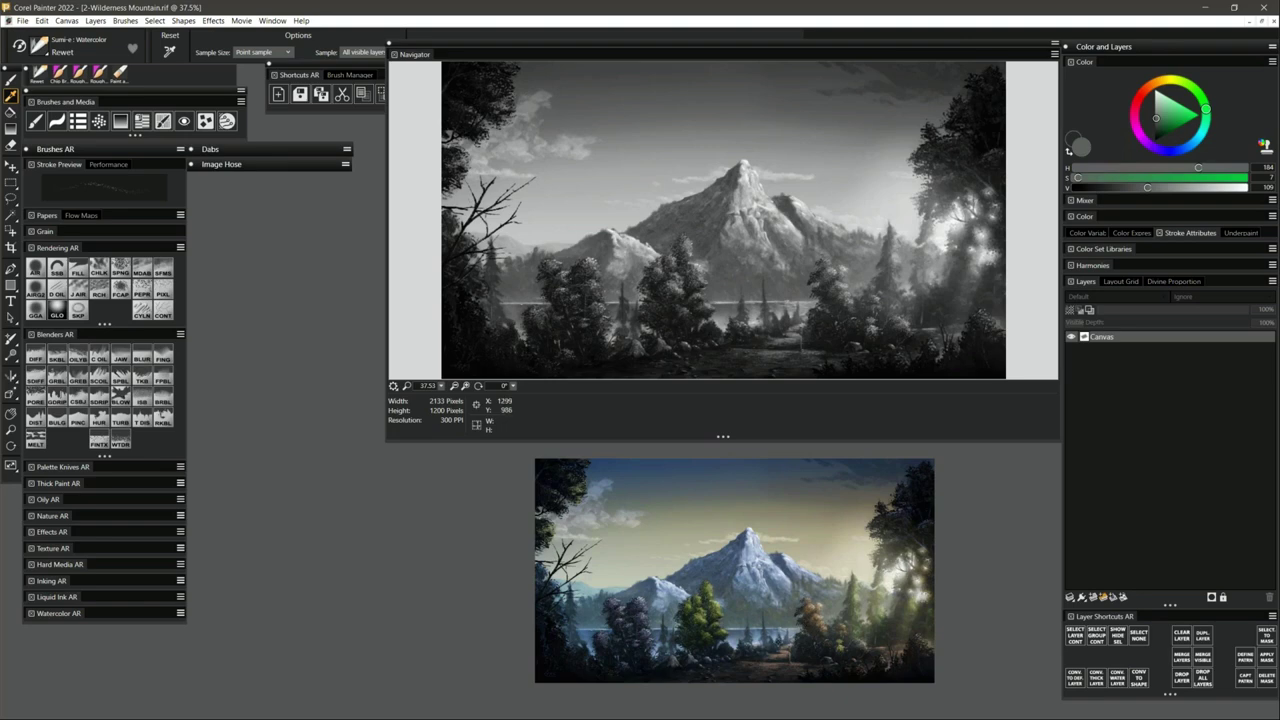
left_click(777, 643)
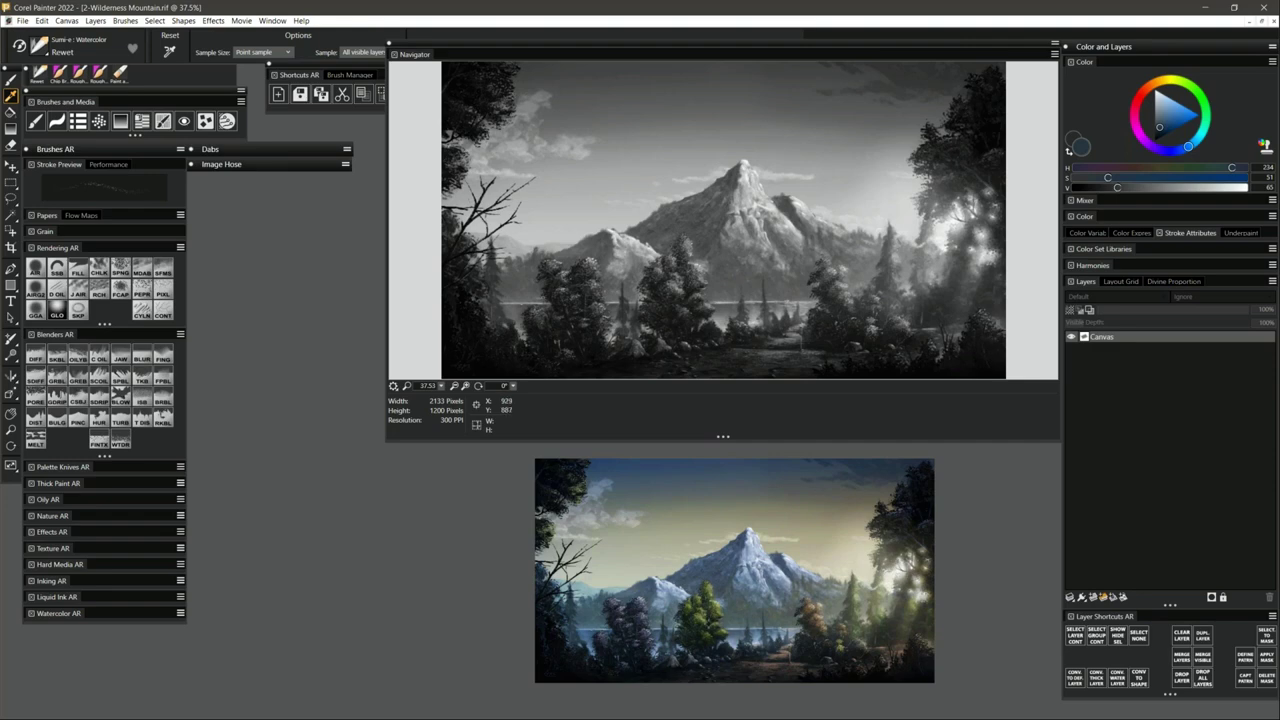
left_click(806, 626)
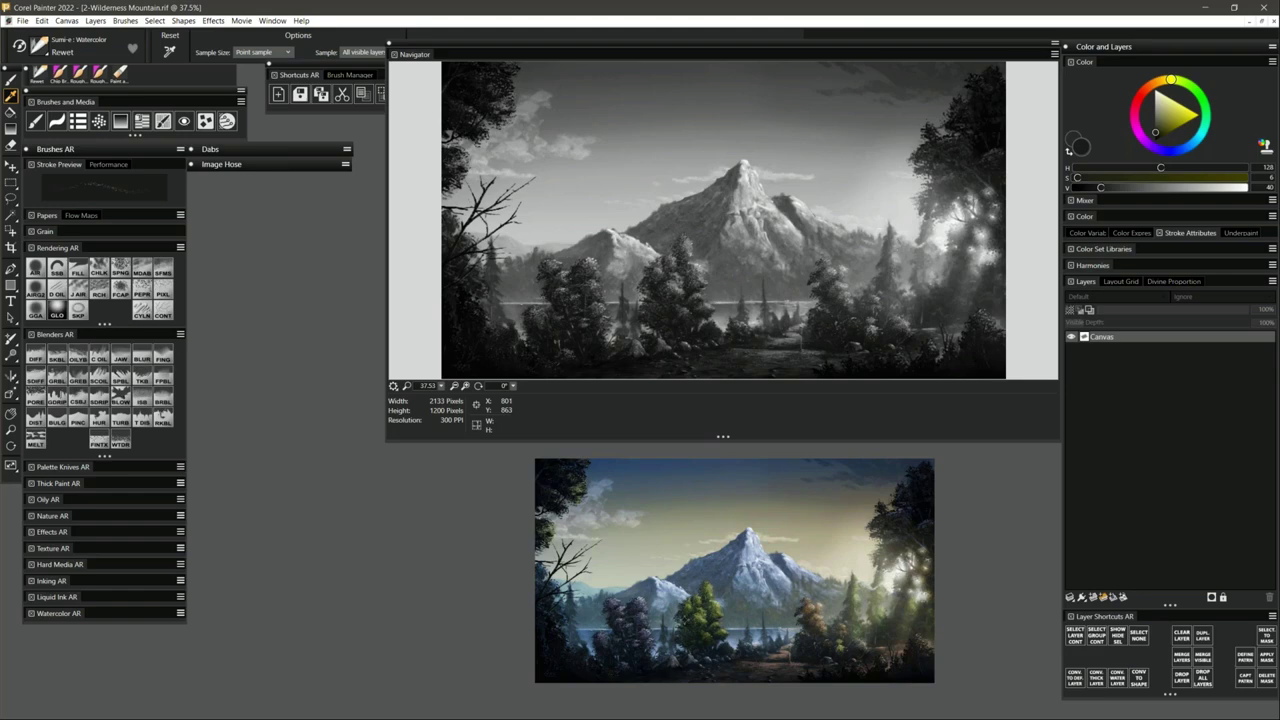
left_click(685, 622)
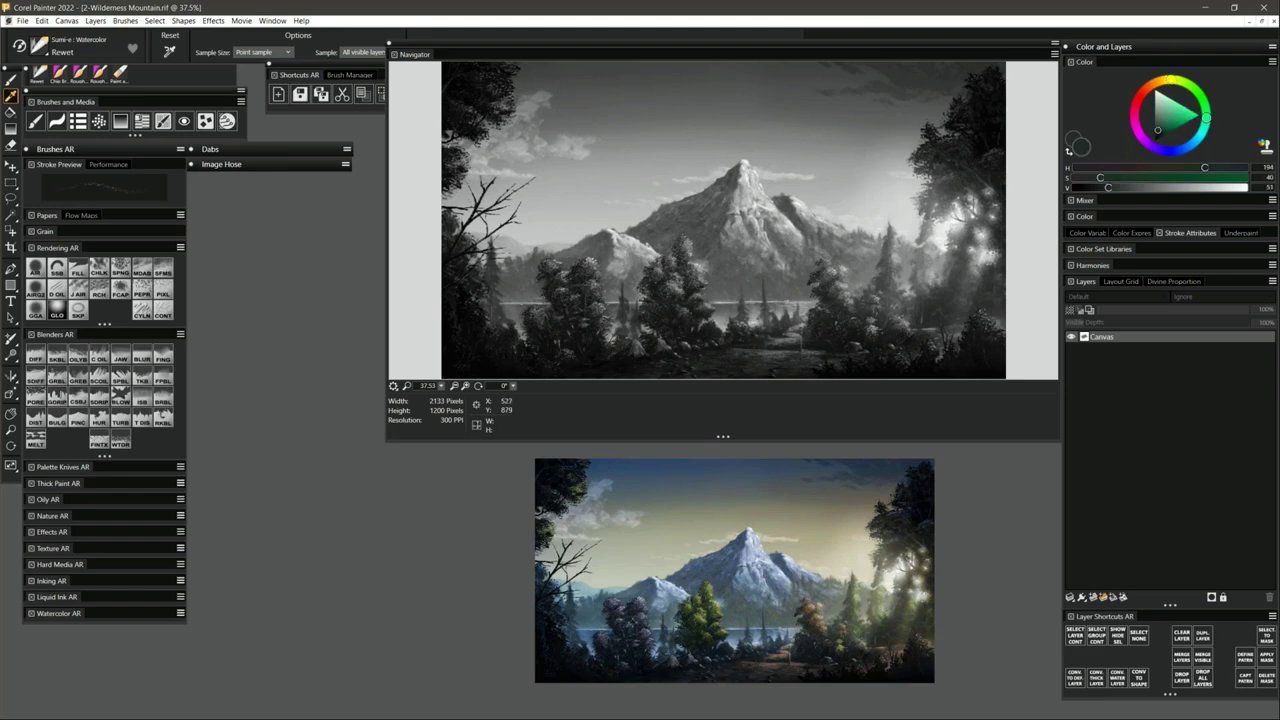
left_click(633, 623)
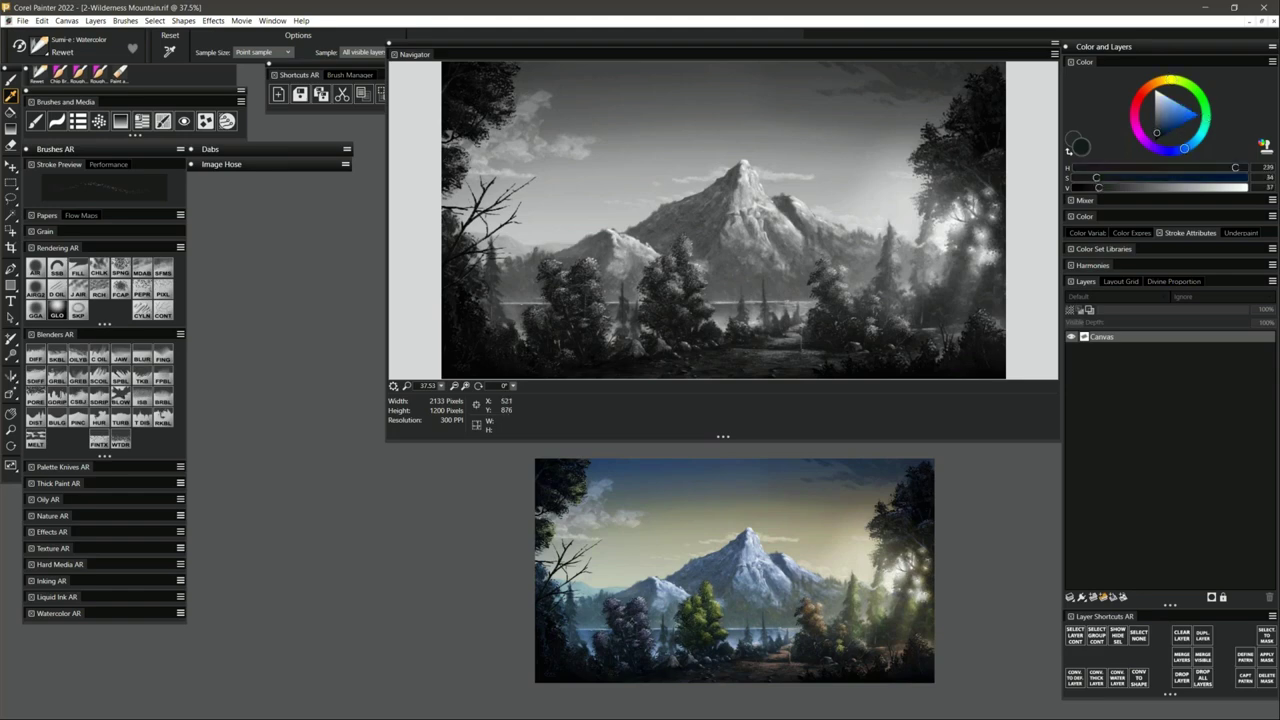
left_click(557, 649)
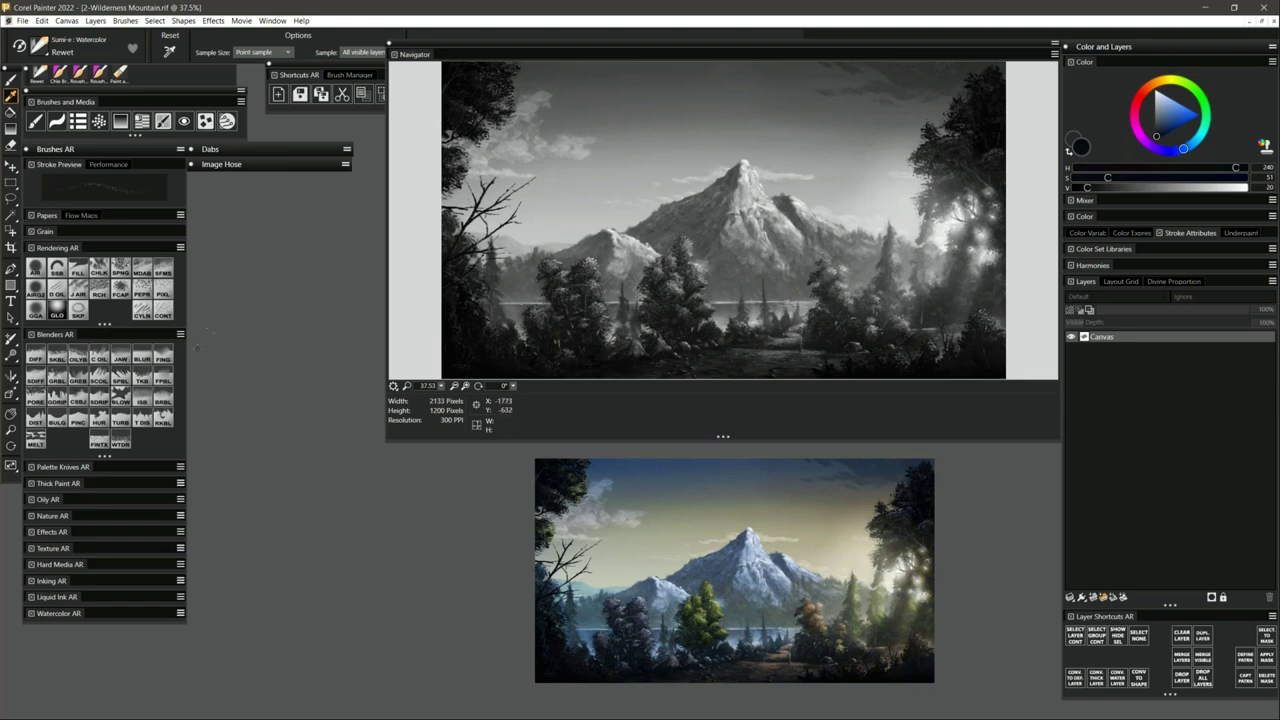
Paint a tree beside the misty evergreens on a new layer, using the Flat Captured brush at size 38.4 and a color sampled there.
left_click(121, 292)
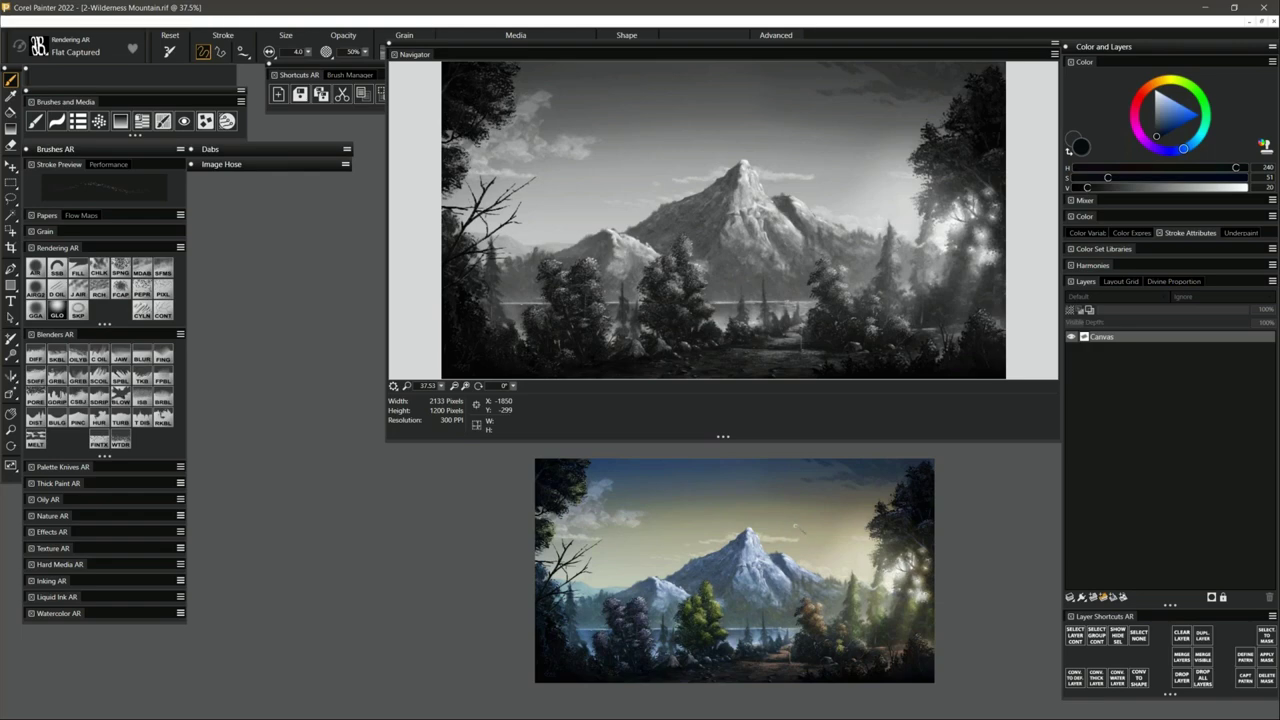
left_click_drag(793, 527, 858, 530)
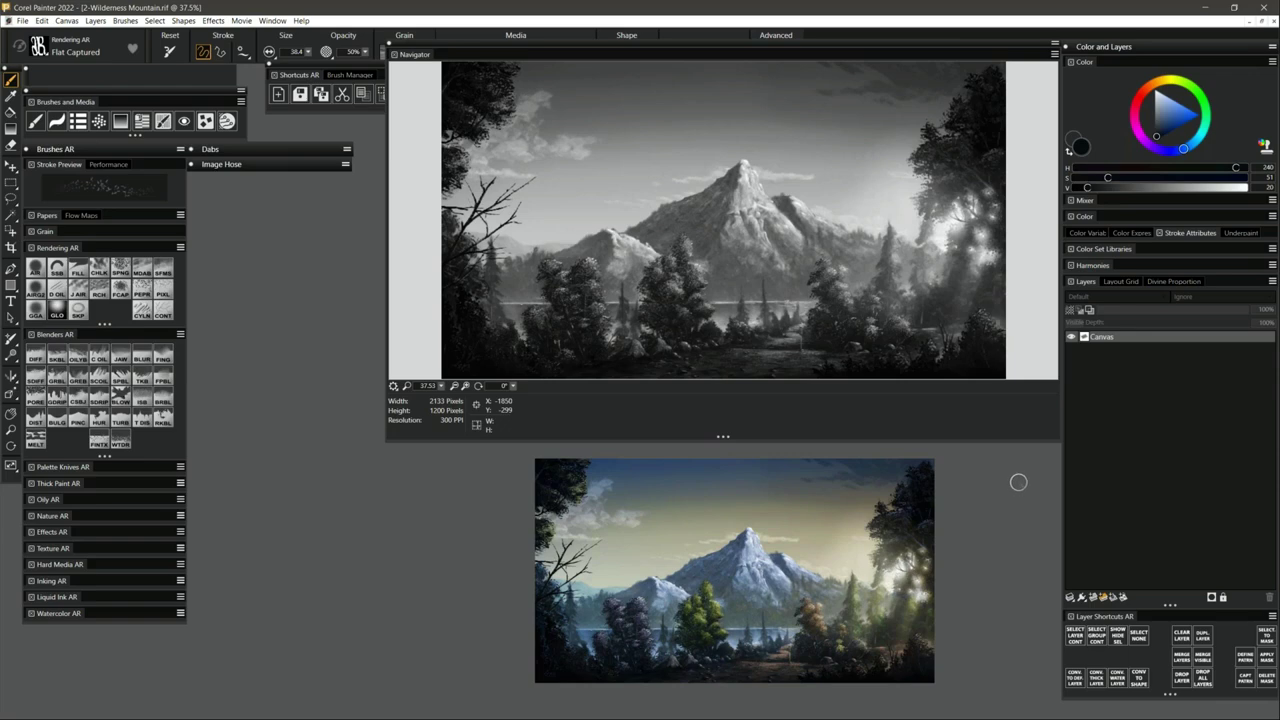
left_click(1097, 598)
left_click(875, 607, "alt")
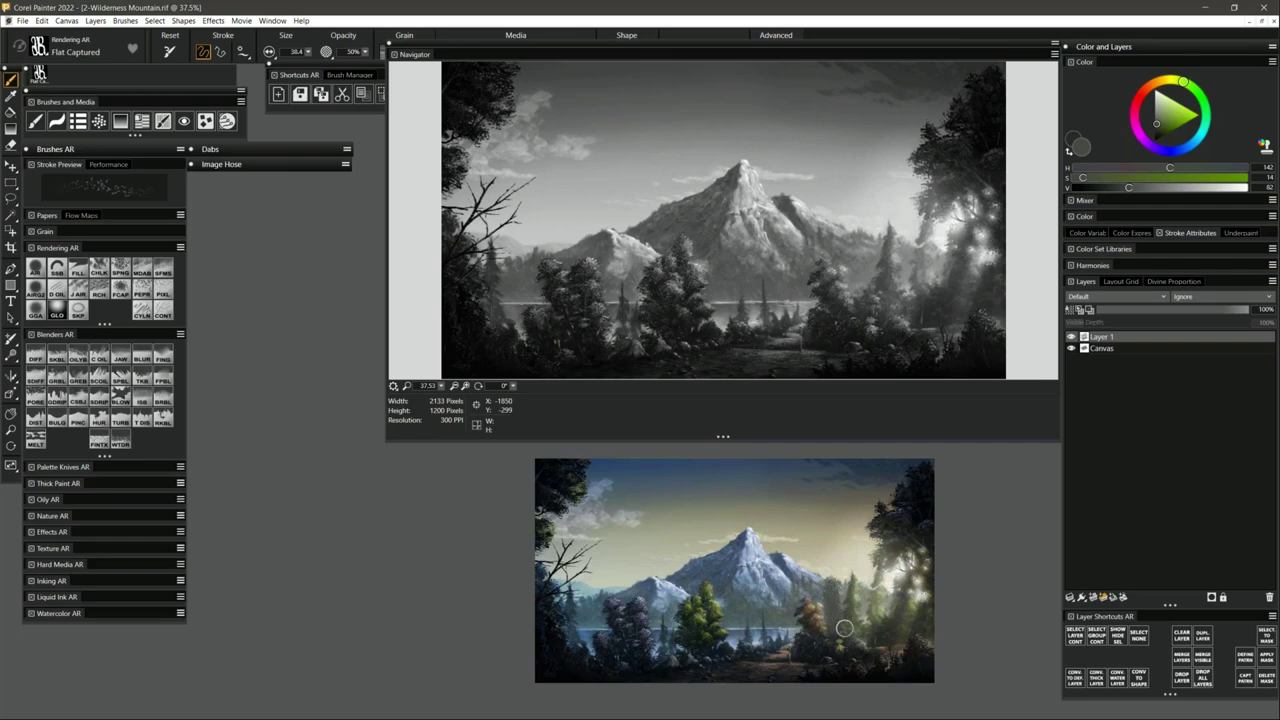
left_click(838, 594, "alt")
mouse_move(836, 591)
left_mouse_down()
mouse_move(843, 617)
mouse_move(858, 594)
left_mouse_up()
left_click(837, 590, "alt")
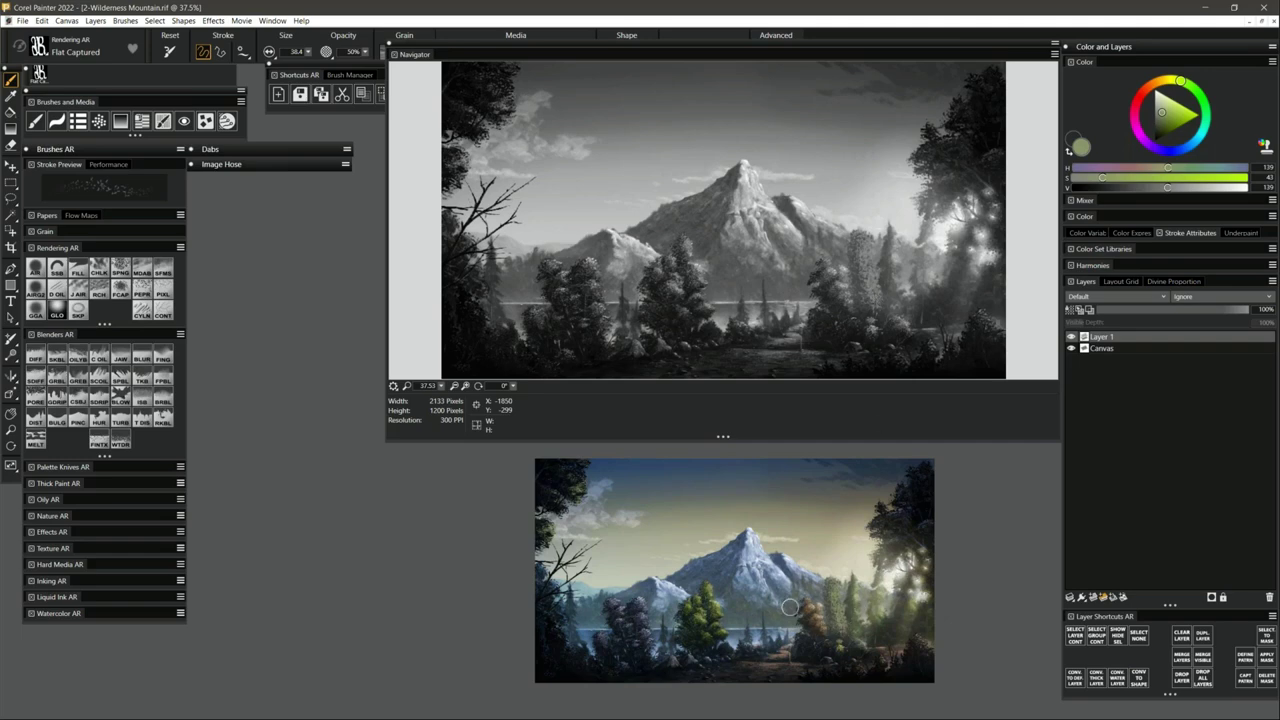
Move the painted tree around the scene with the Layer Adjuster to compare values, and place it between the purple and green trees.
left_click(11, 166)
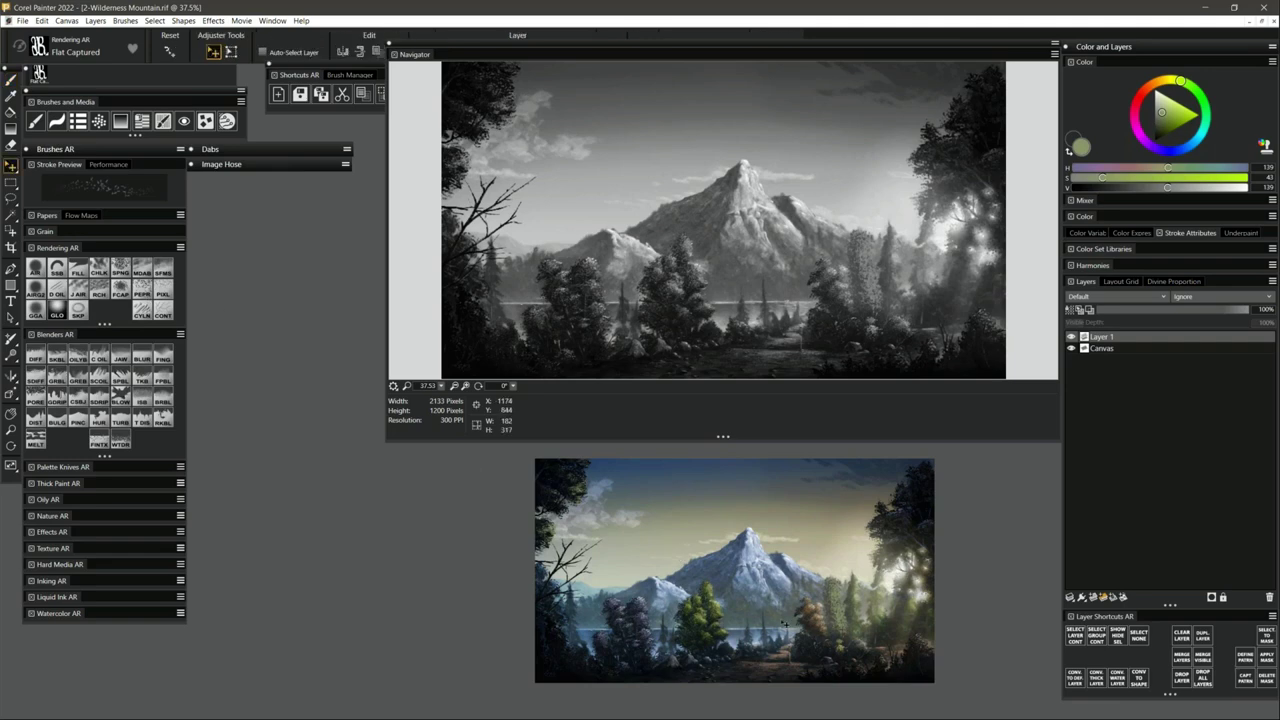
left_click_drag(836, 630, 832, 585)
left_click_drag(735, 605, 712, 655)
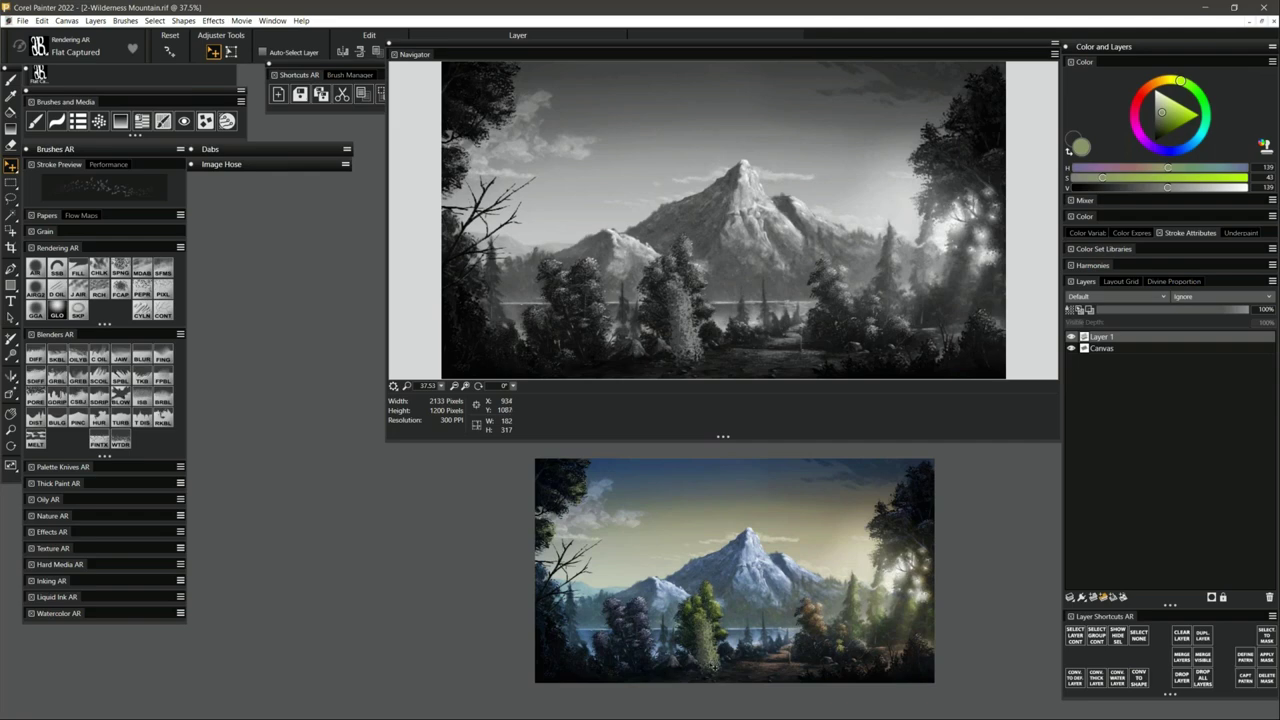
mouse_move(710, 663)
left_mouse_down()
mouse_move(712, 640)
mouse_move(650, 640)
mouse_move(654, 662)
mouse_move(665, 640)
mouse_move(668, 665)
mouse_move(605, 640)
mouse_move(596, 668)
left_mouse_up()
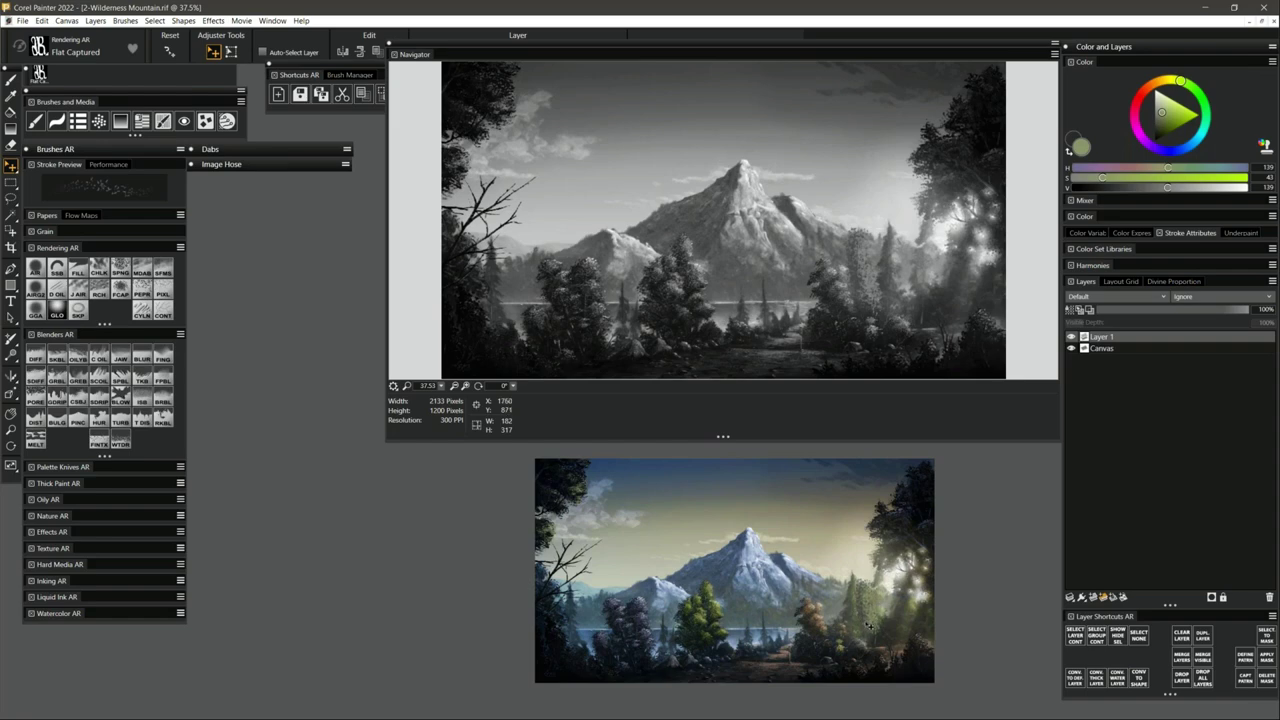
left_click_drag(885, 626, 851, 623)
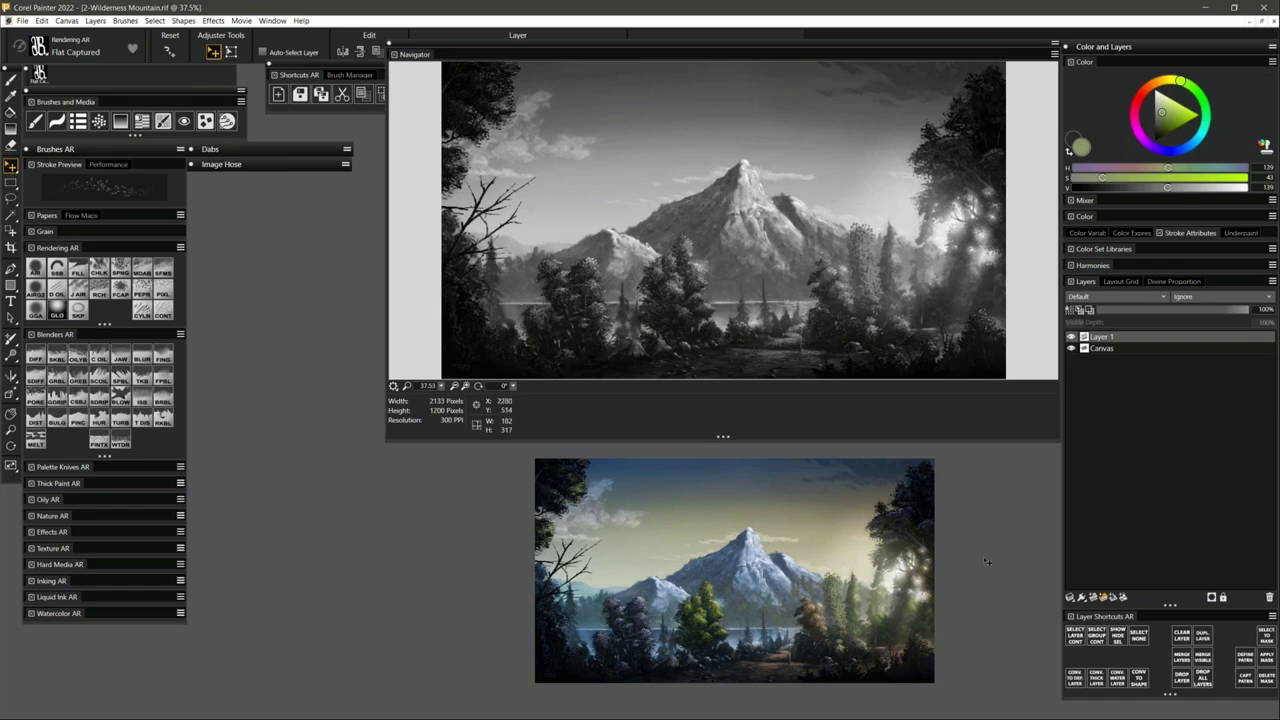
left_click(213, 20)
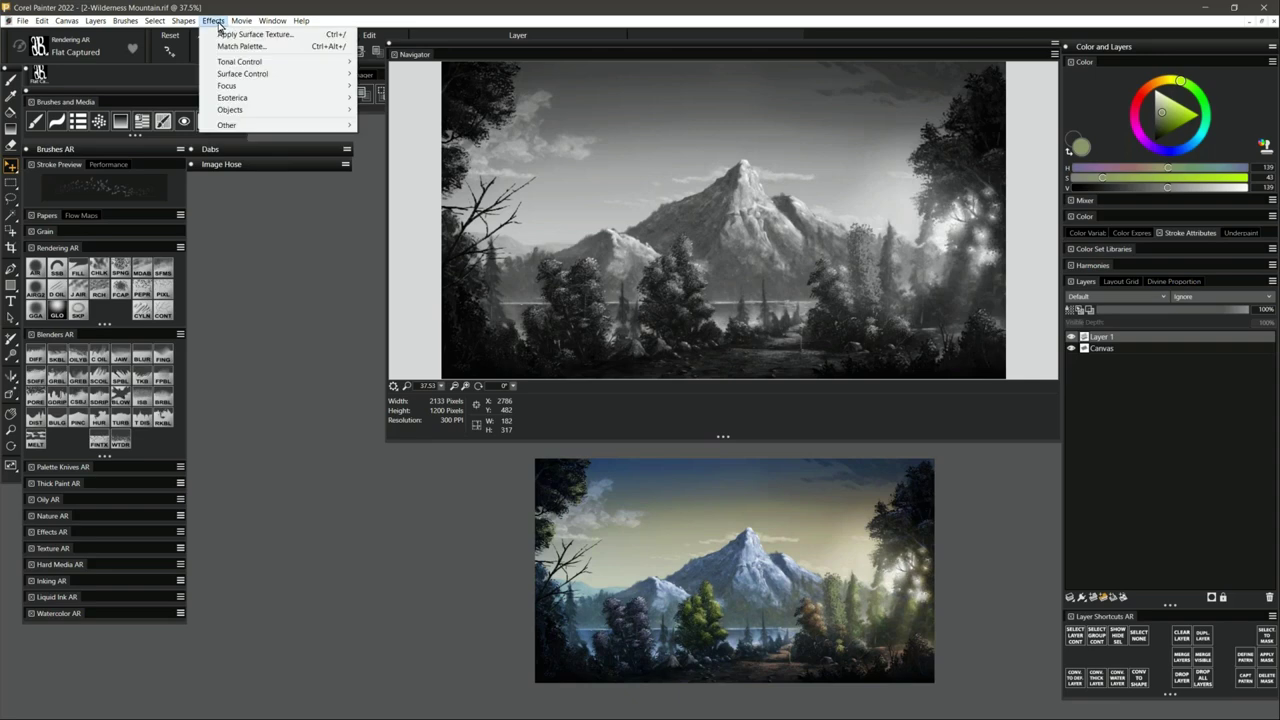
left_click(836, 596)
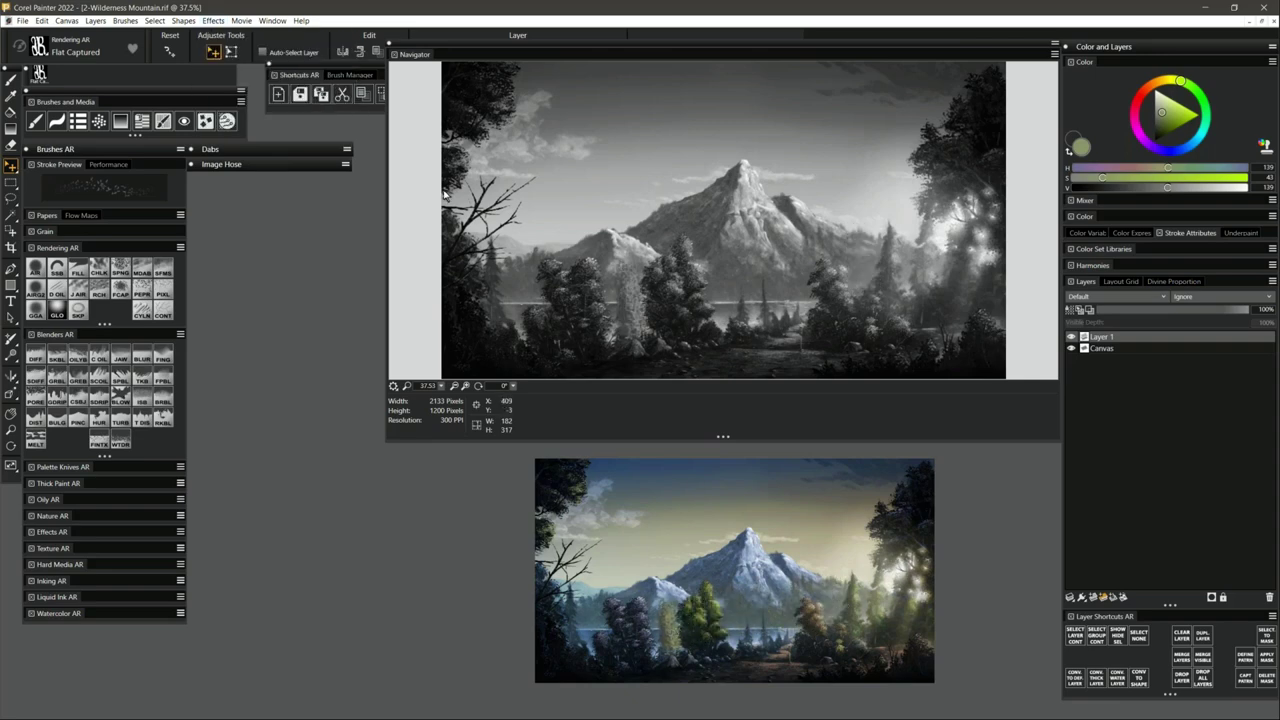
Darken the painted tree to match its neighbors by lowering Value in Adjust Colors, using Uniform Color.
left_click(213, 21)
mouse_move(248, 63)
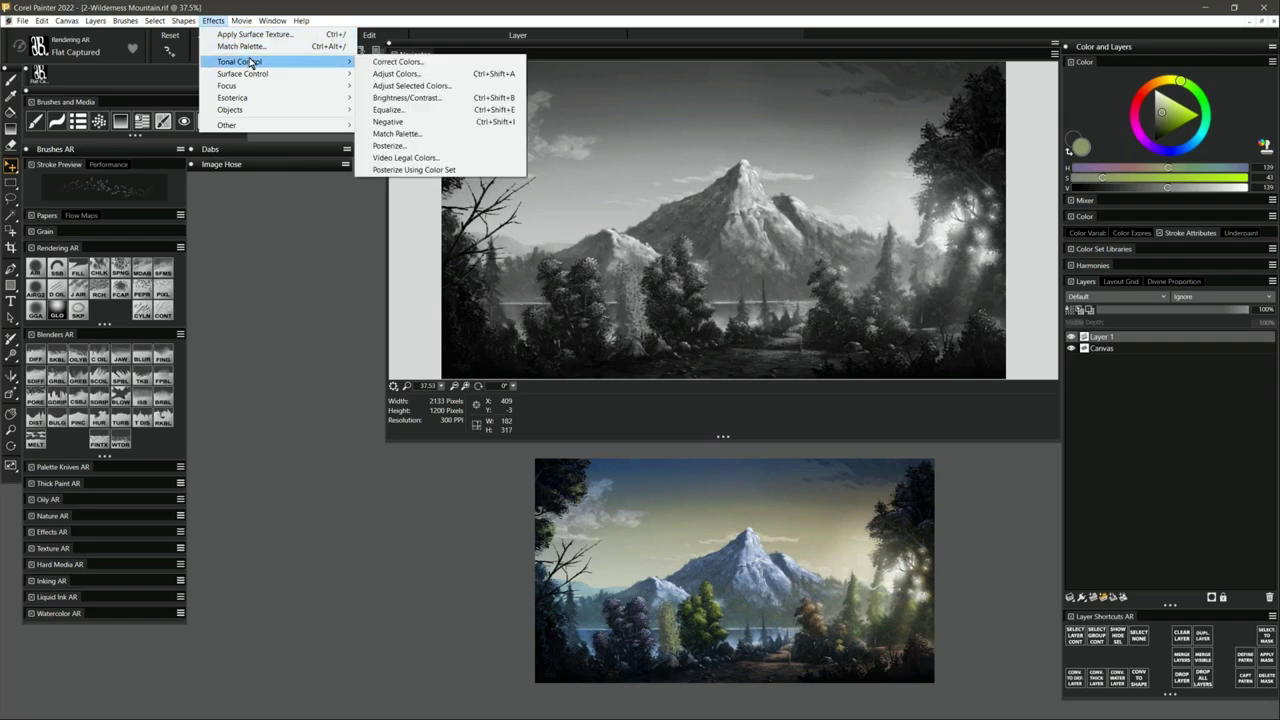
left_click(413, 77)
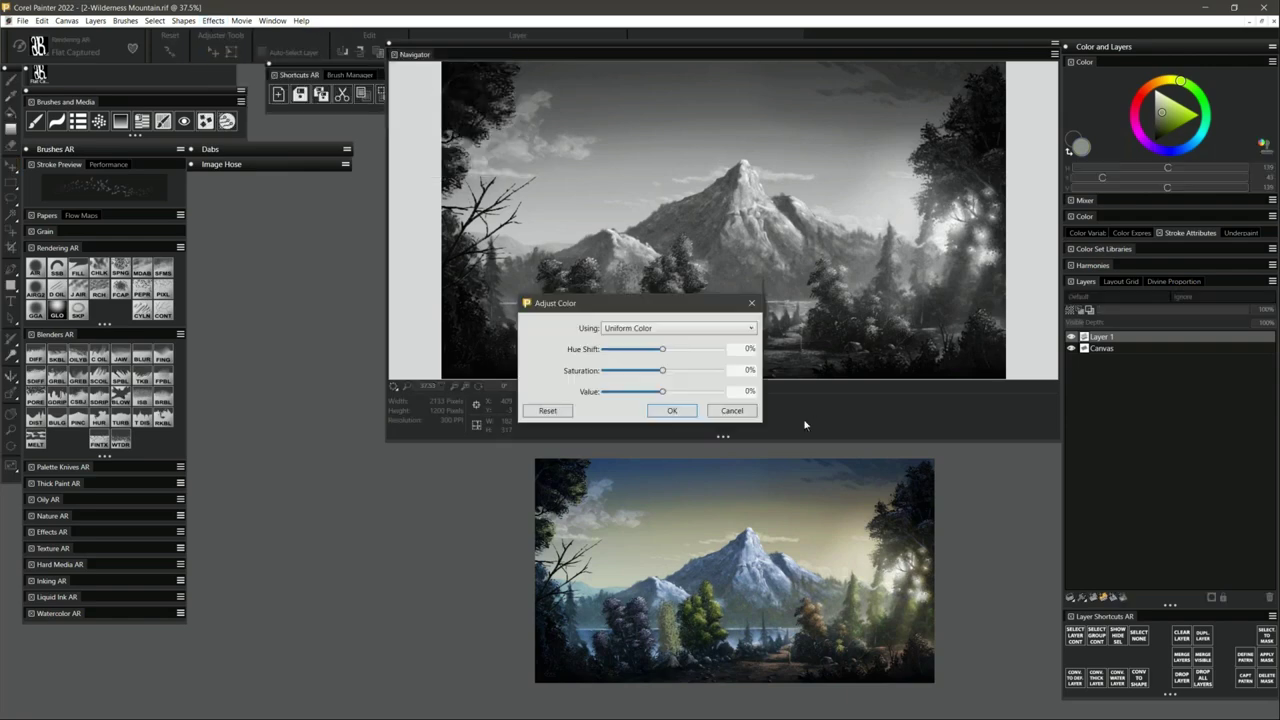
left_click_drag(634, 392, 645, 393)
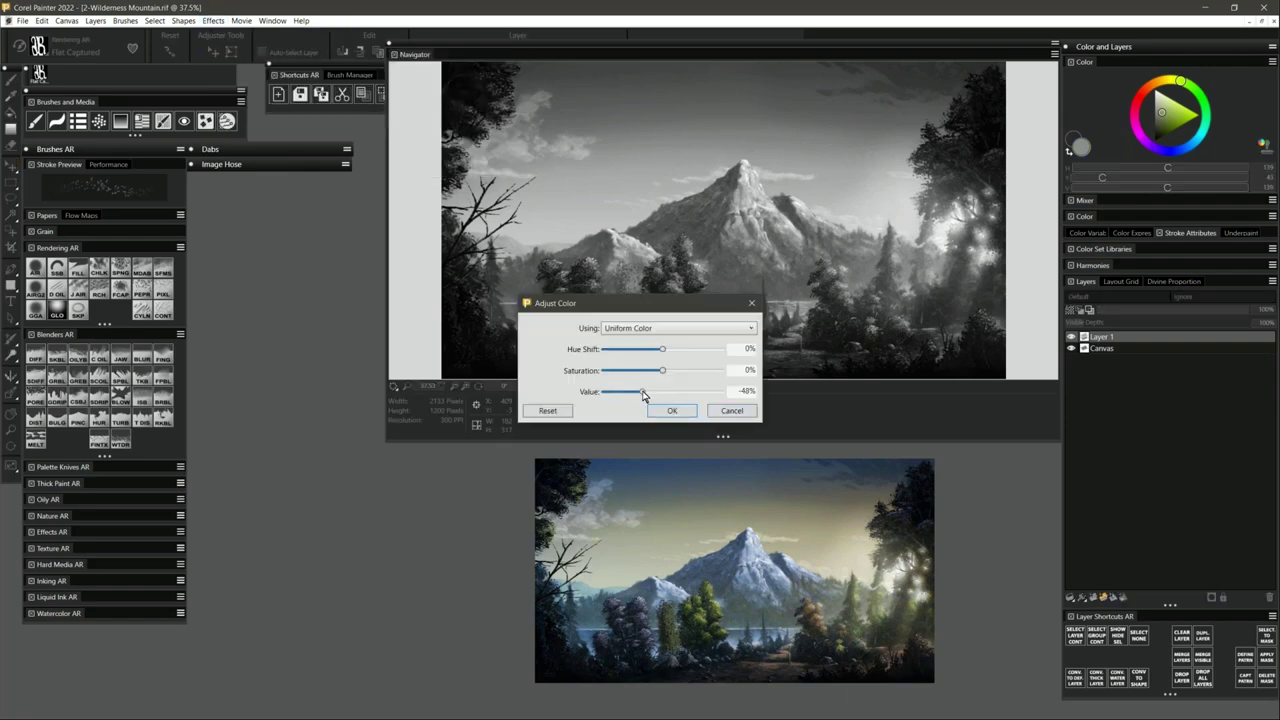
left_click_drag(680, 305, 720, 358)
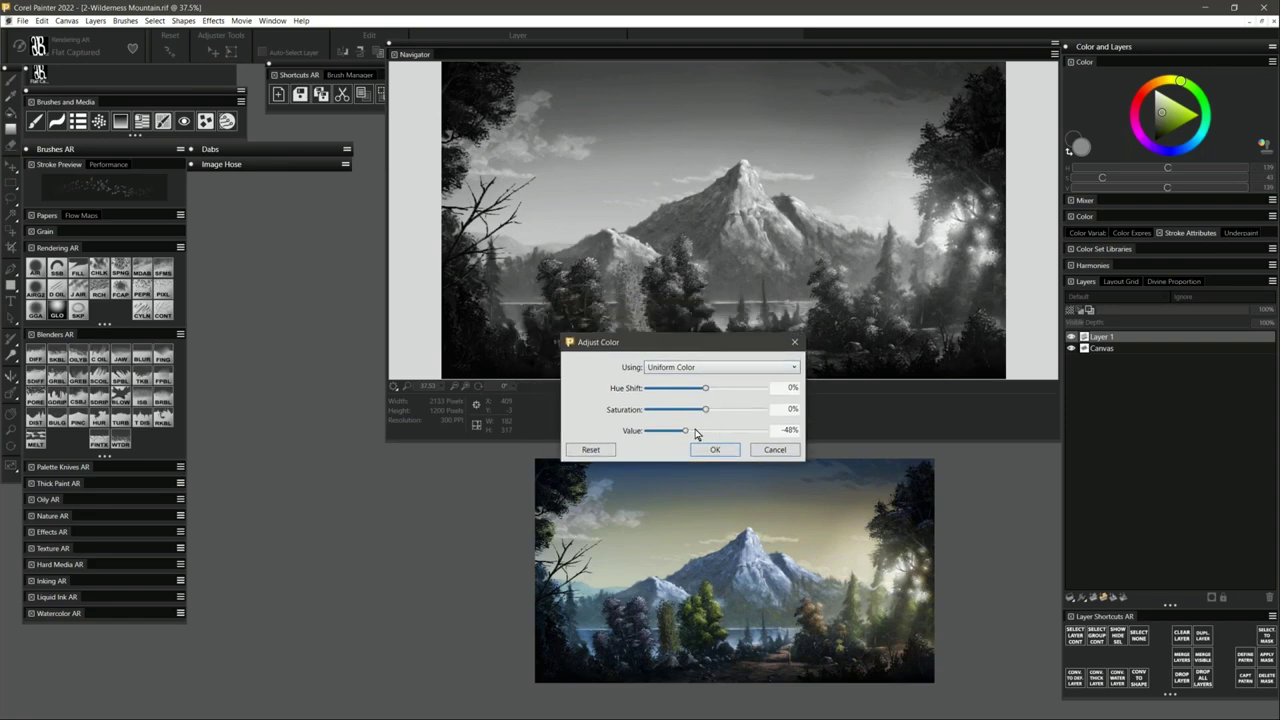
left_click_drag(687, 432, 681, 432)
left_click(728, 452)
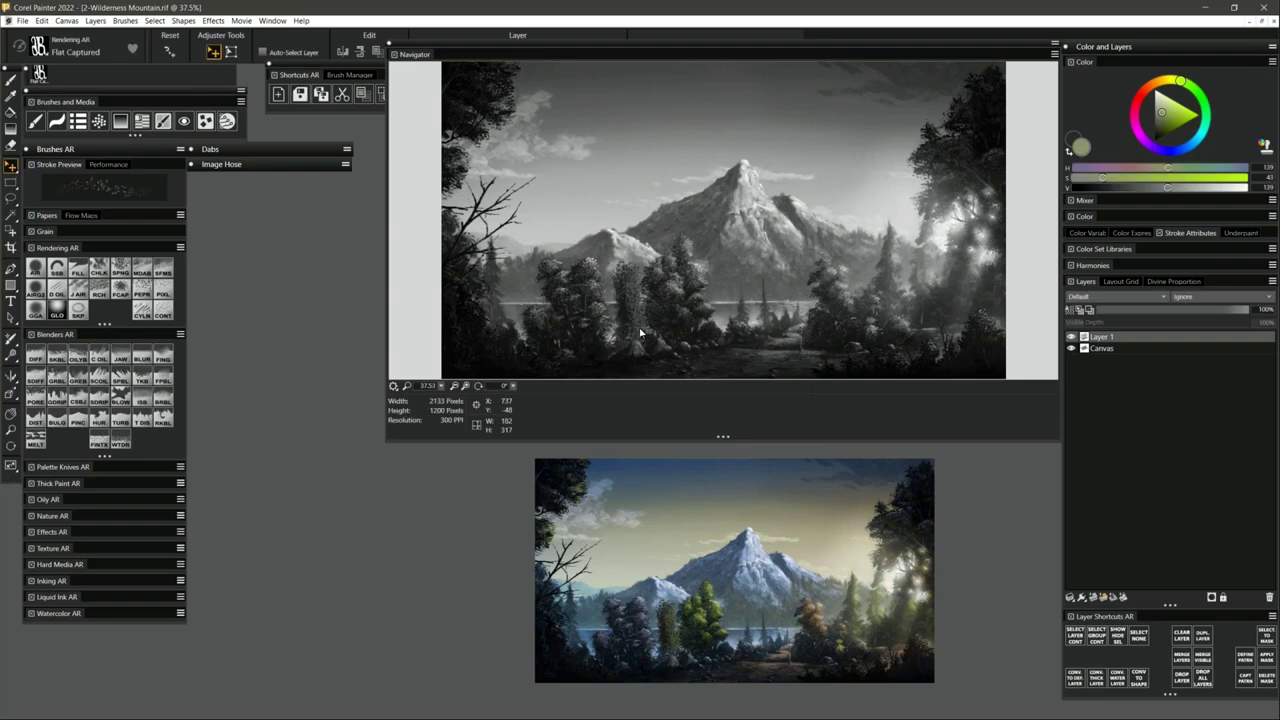
Shrink the Navigator beside the color panels and center the painting in the workspace at 66.7% zoom.
left_click_drag(641, 333, 663, 325)
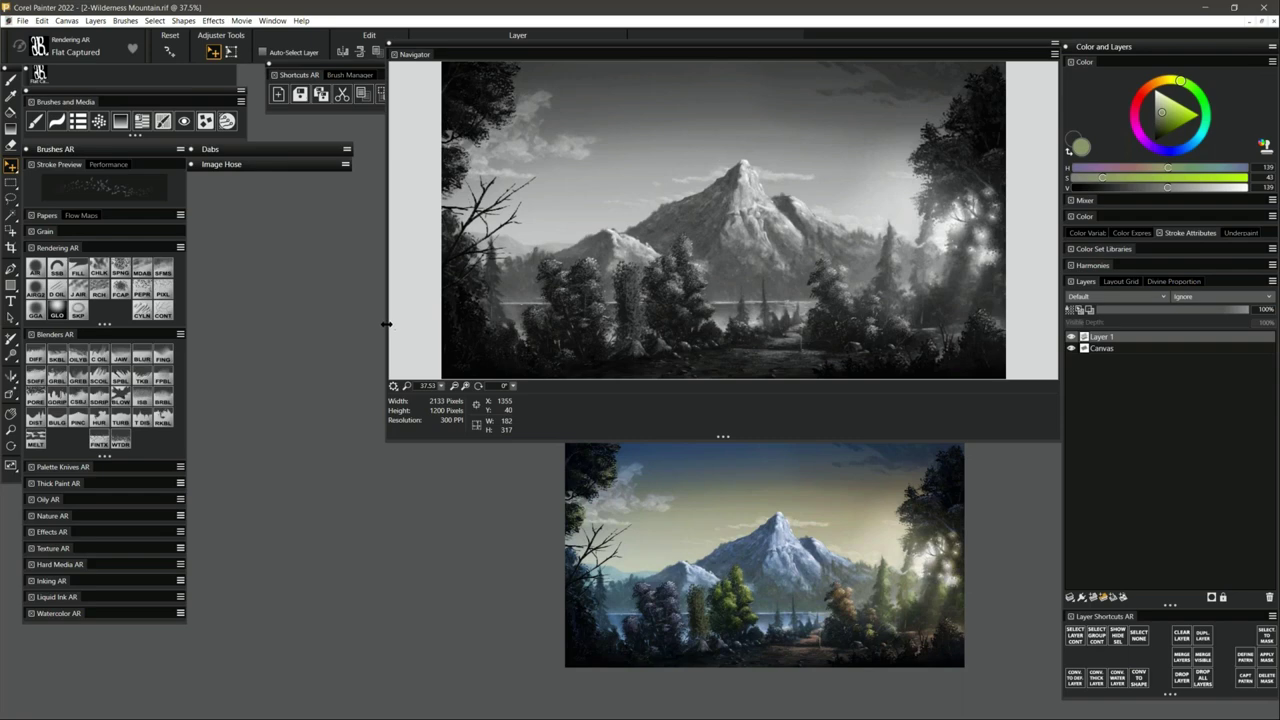
left_click_drag(391, 331, 806, 315)
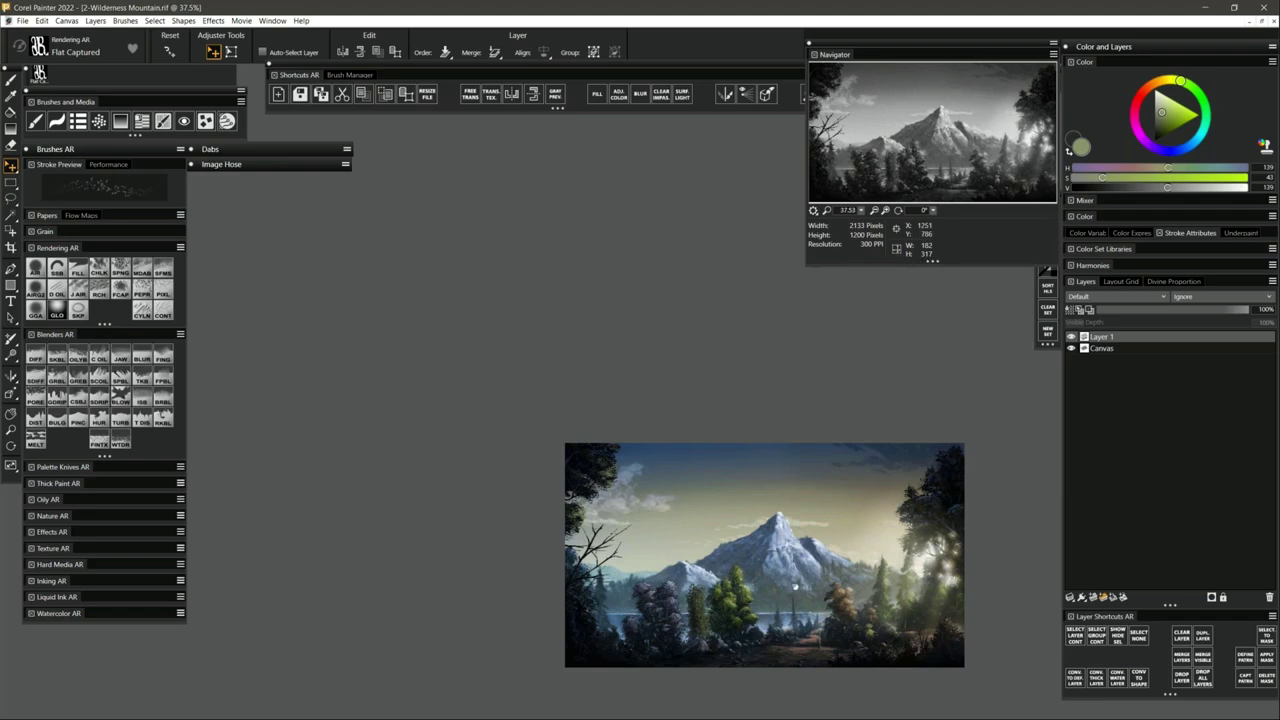
left_click_drag(800, 590, 708, 474)
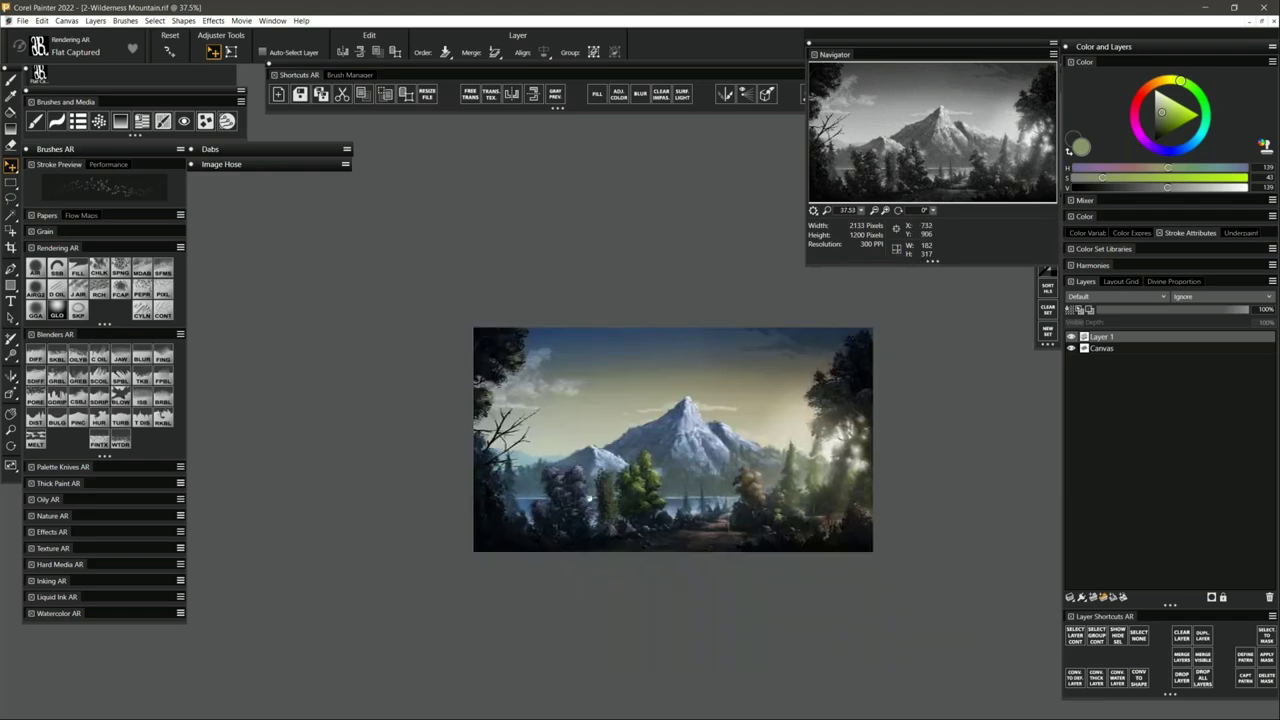
left_click(12, 430)
left_click(661, 485)
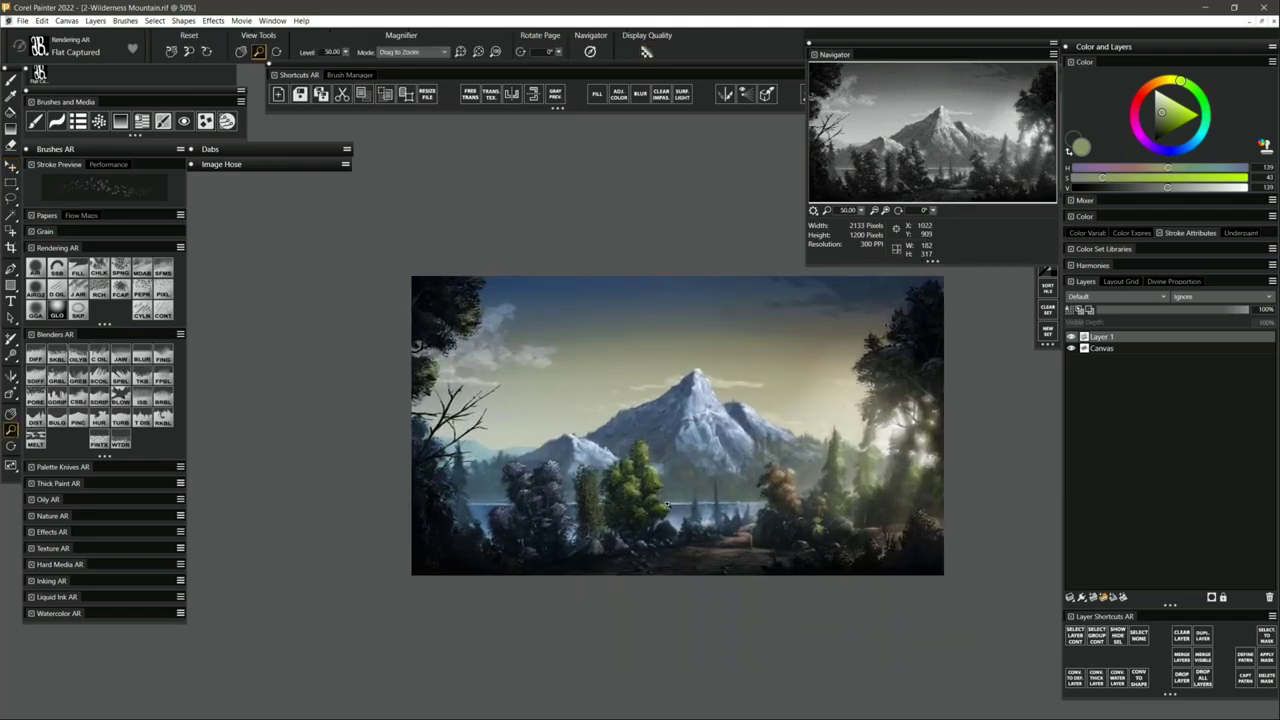
left_click(667, 505)
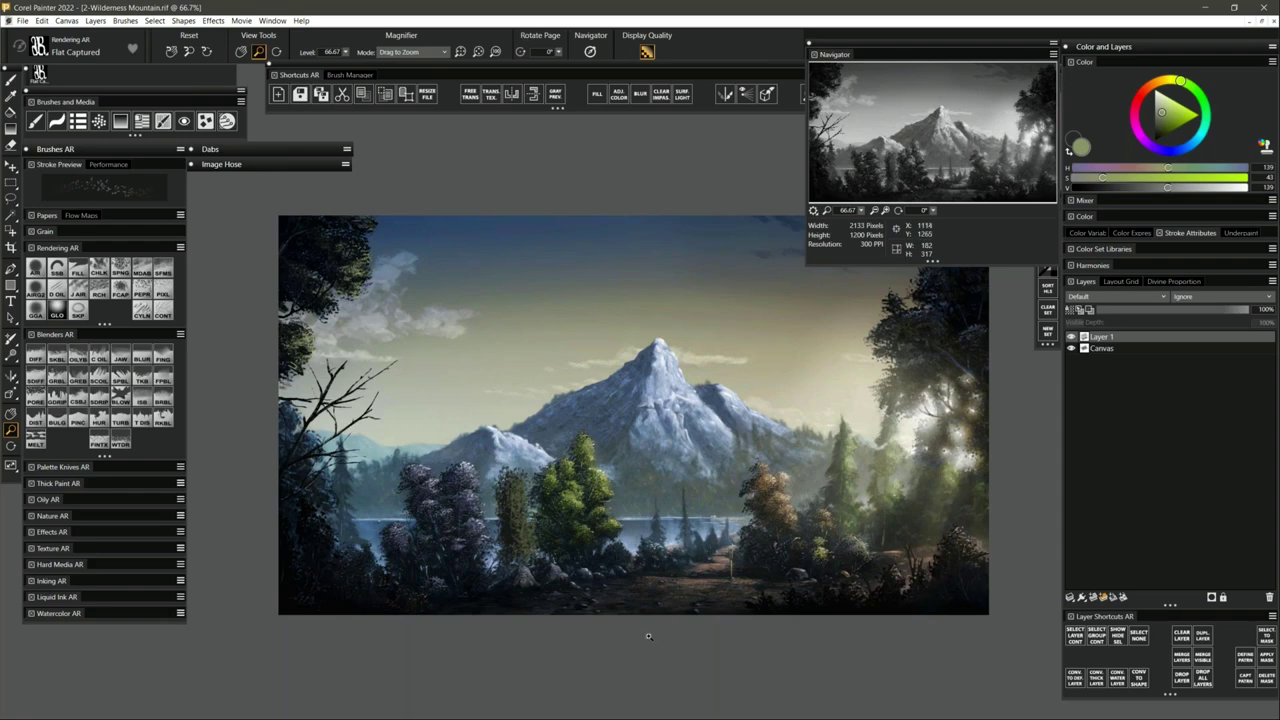
Delete the painted tree's layer and collapse the Navigator for a closer view of the painting at 150%.
left_click(1270, 597)
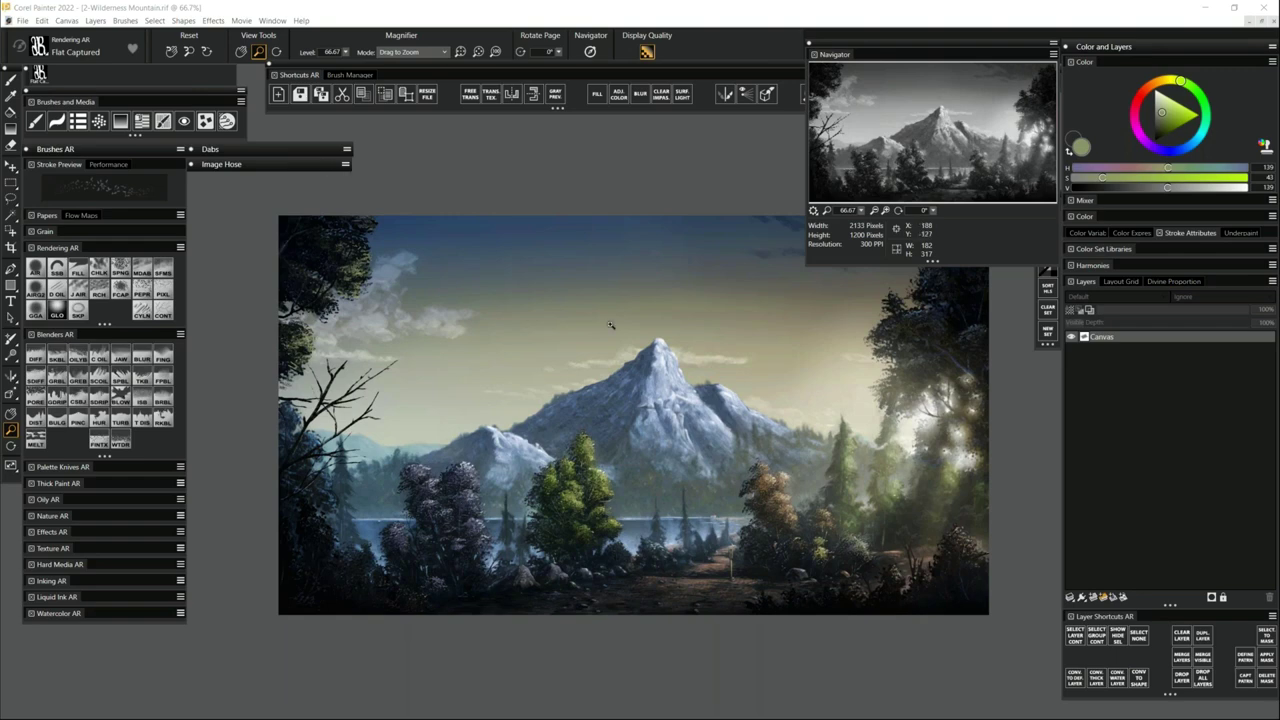
left_click(843, 57)
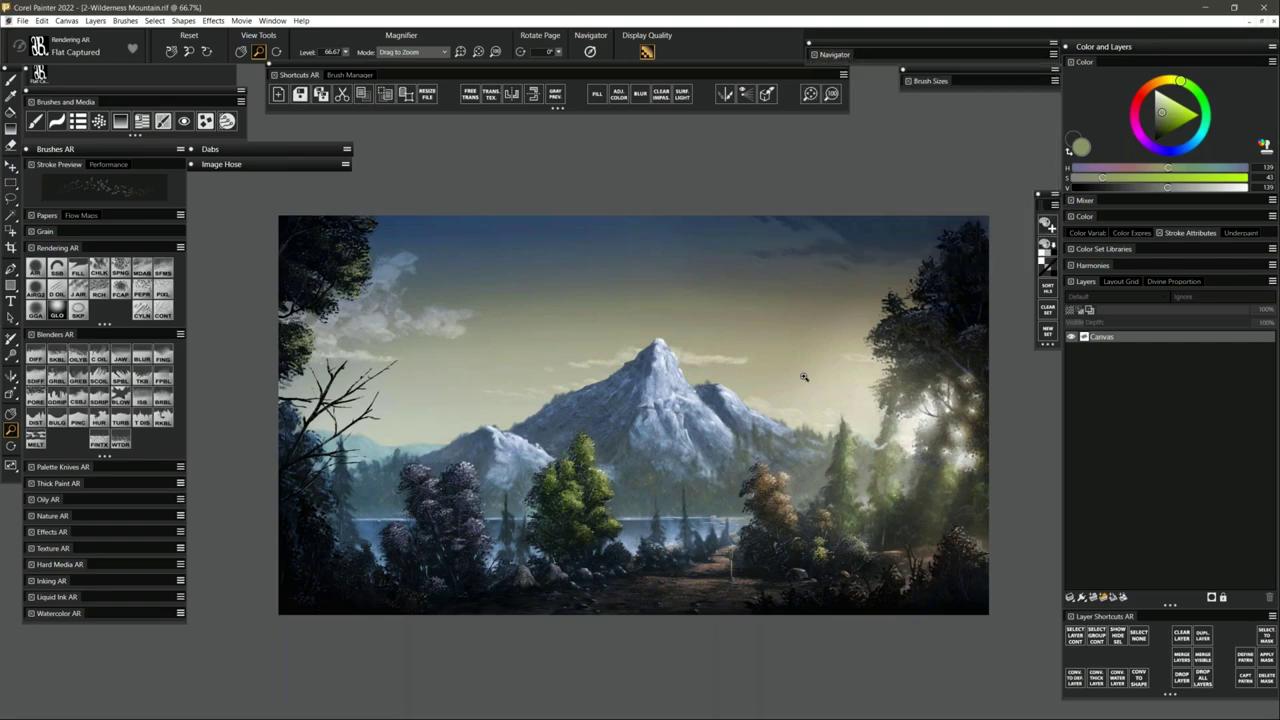
left_click(786, 414)
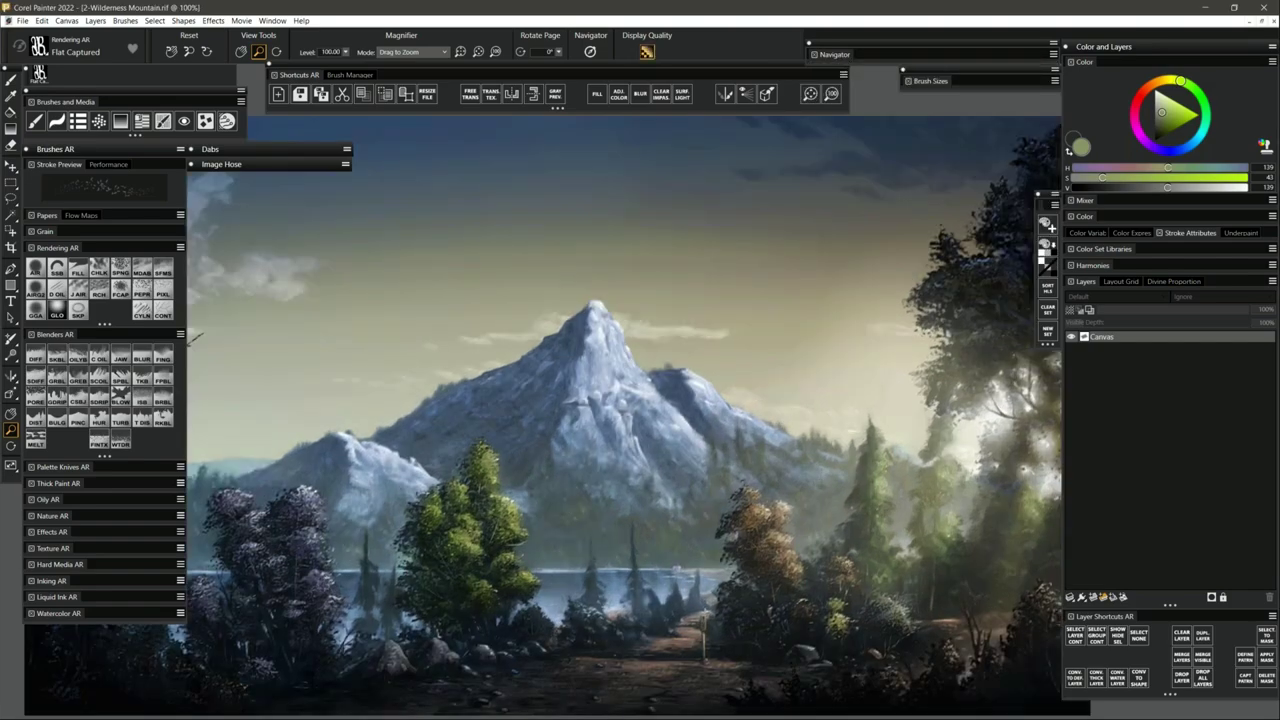
left_click(659, 462)
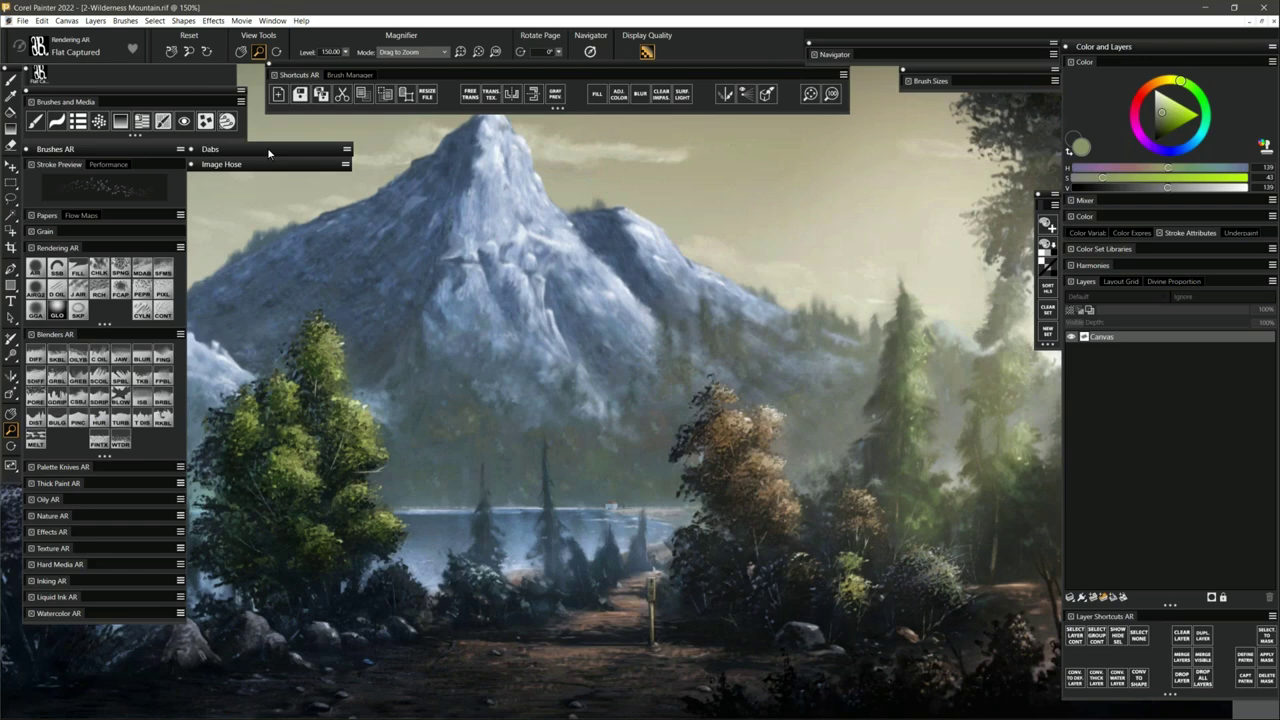
Expand the Dabs palette, review the Brush Shape panel list, and bring the Dabs AR captured dabs into view.
left_click(268, 150)
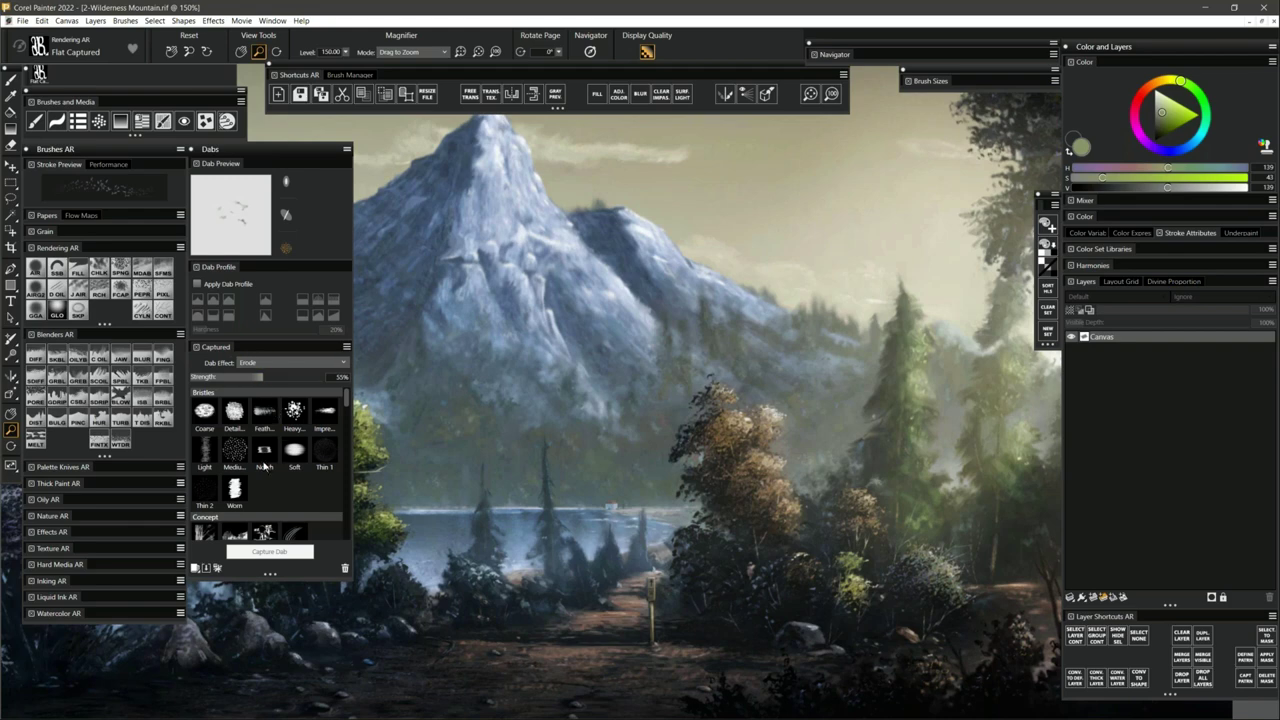
left_click(276, 22)
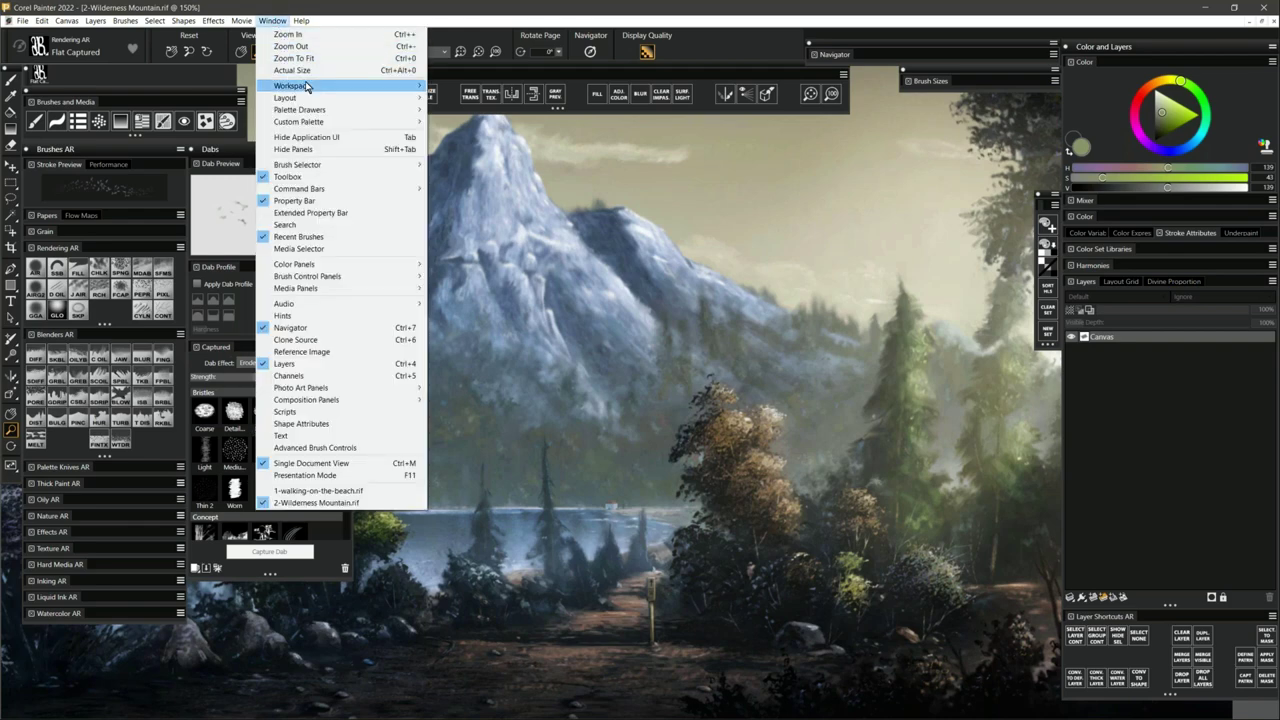
mouse_move(315, 112)
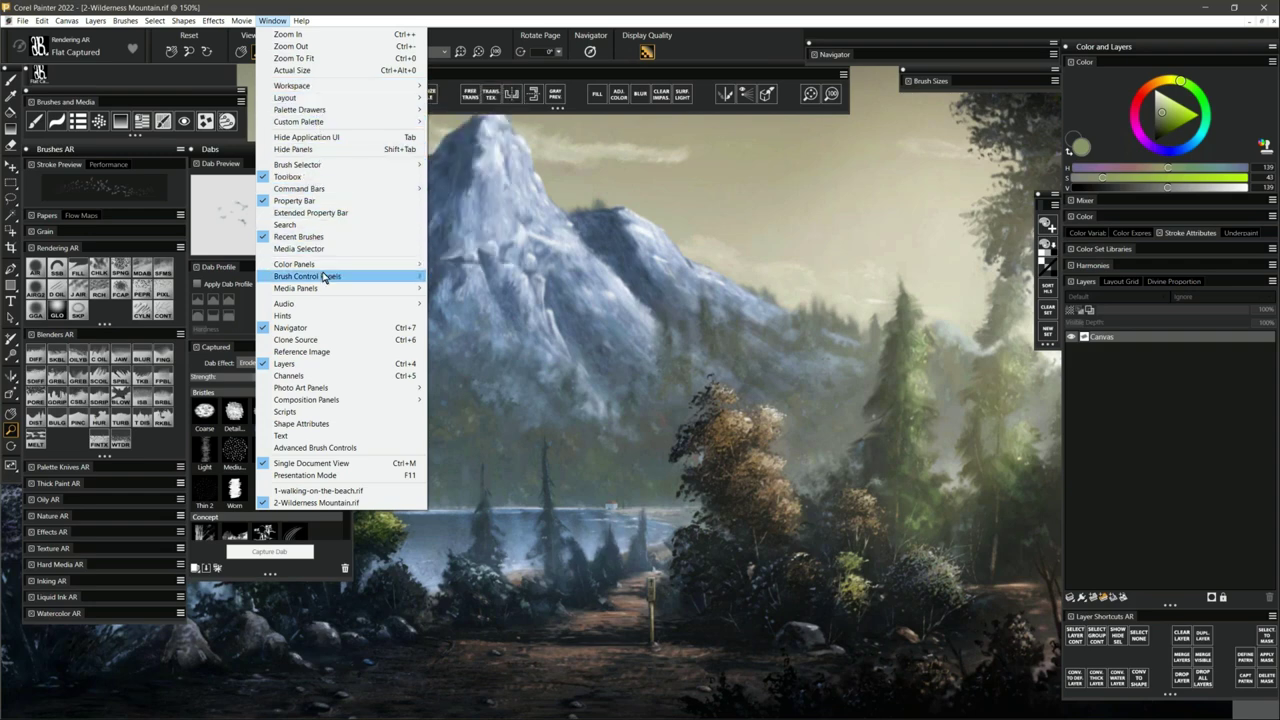
mouse_move(325, 280)
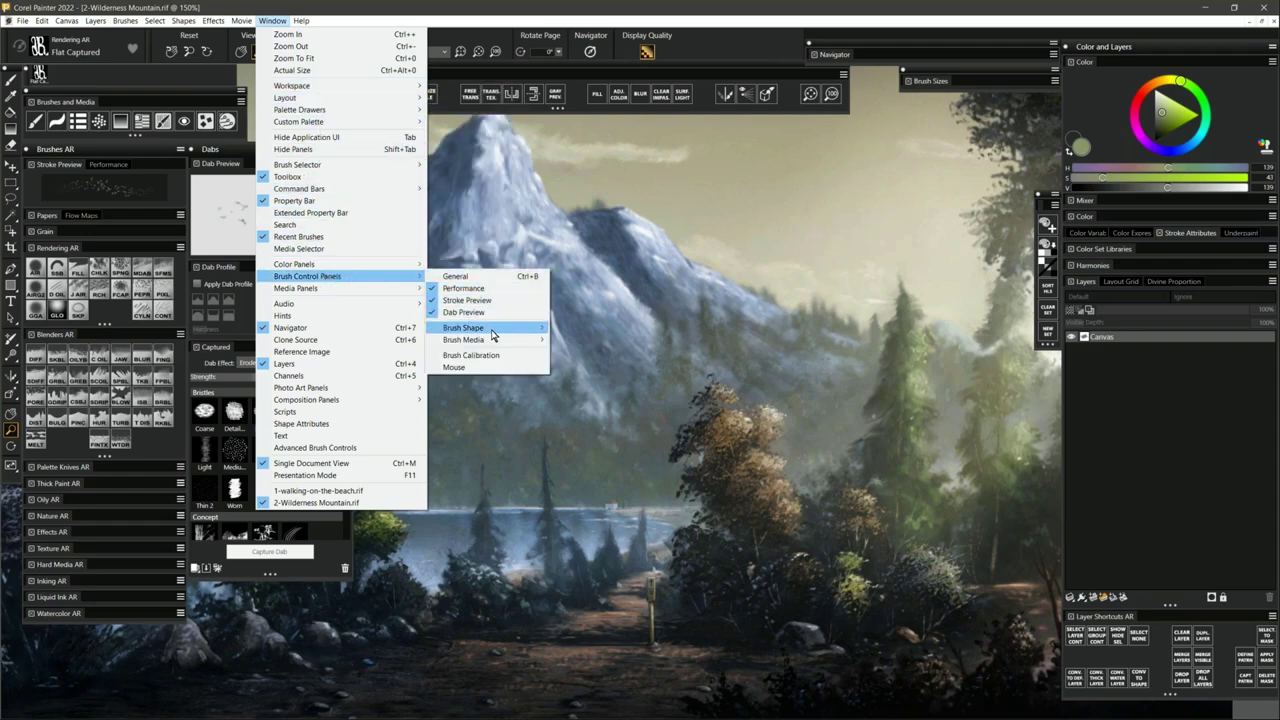
mouse_move(496, 330)
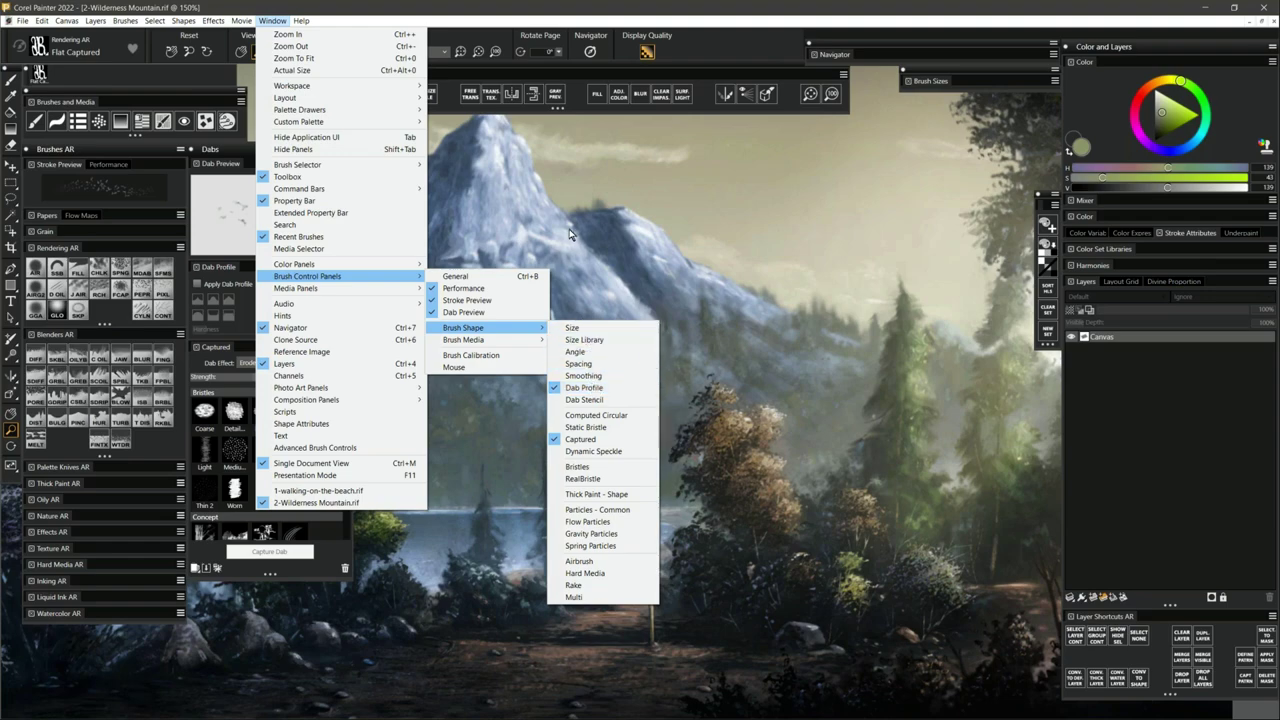
left_click(519, 224)
left_click(519, 224)
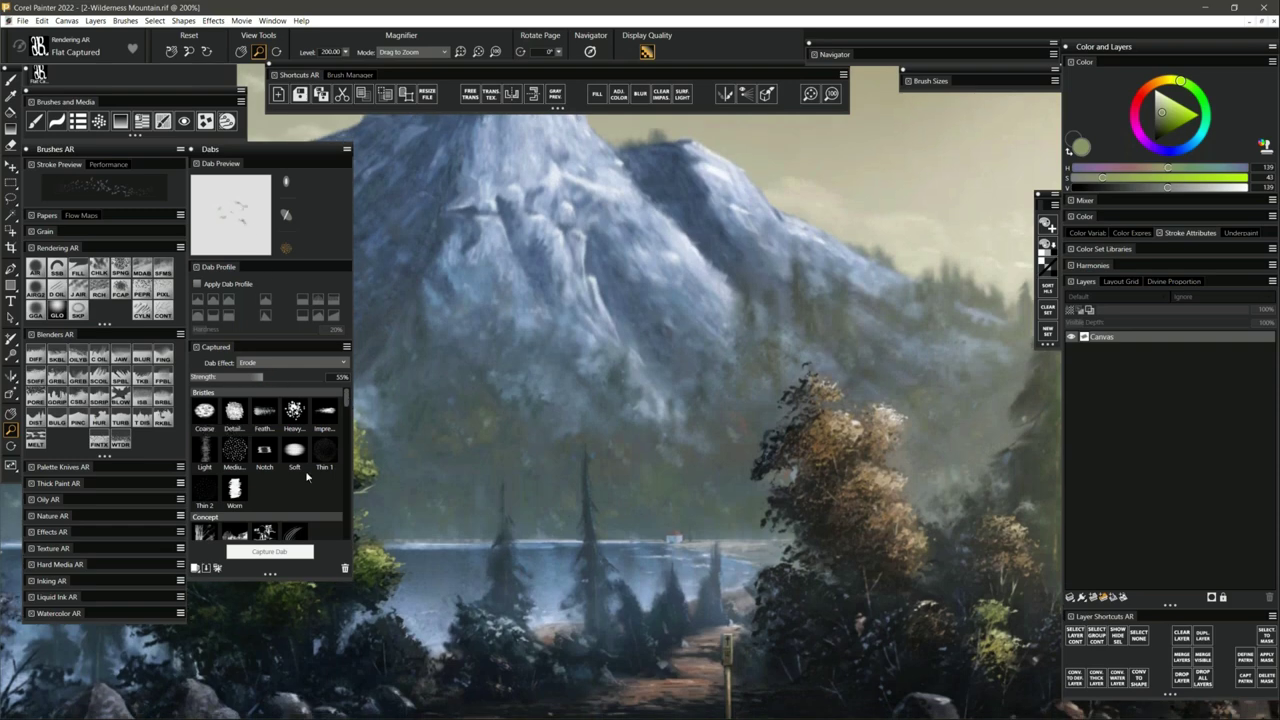
left_click_drag(346, 403, 343, 538)
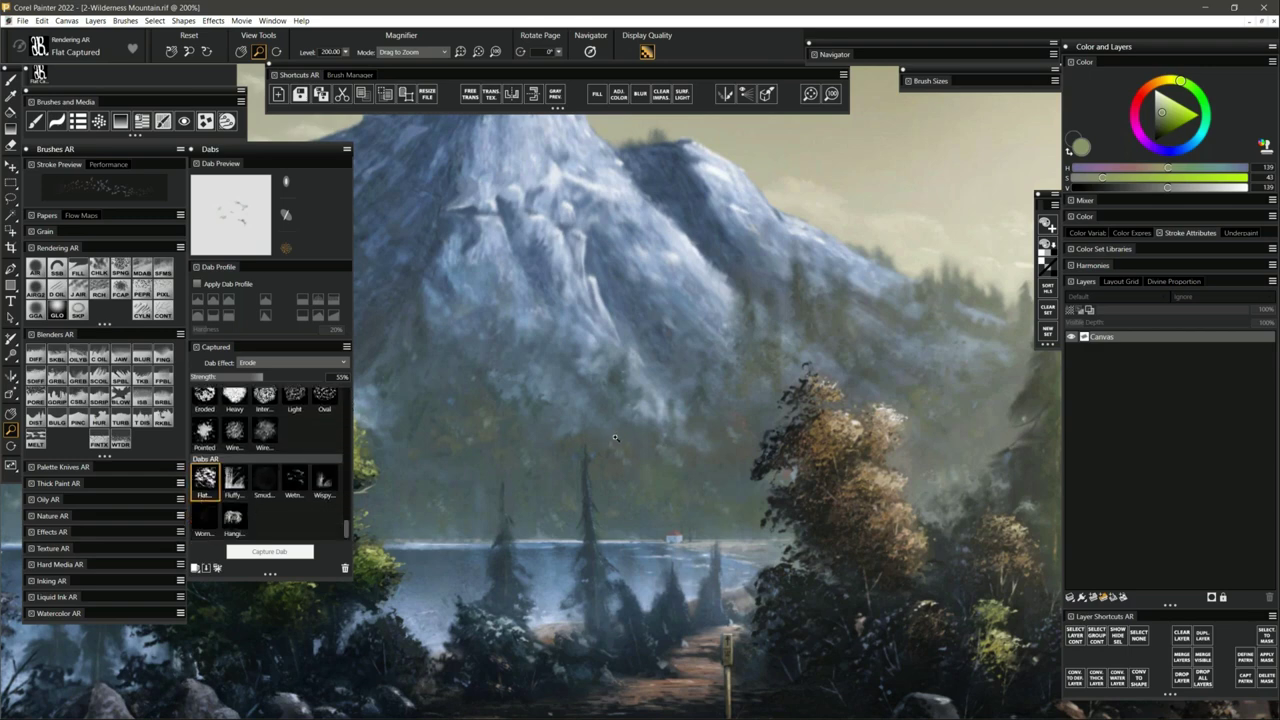
On a new layer, paint a dark leafy bush beside the path with the Flat dab, using a dark color sampled from the painting.
key("b")
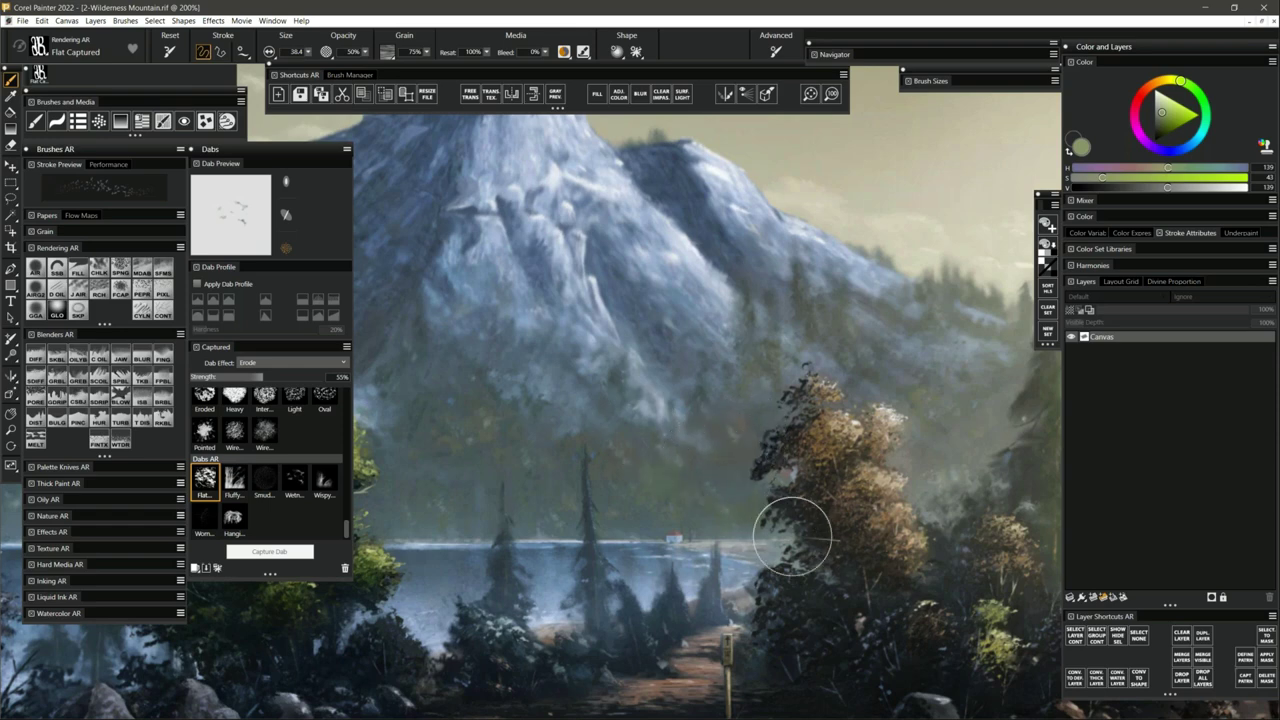
scroll(668, 555, "down", 1)
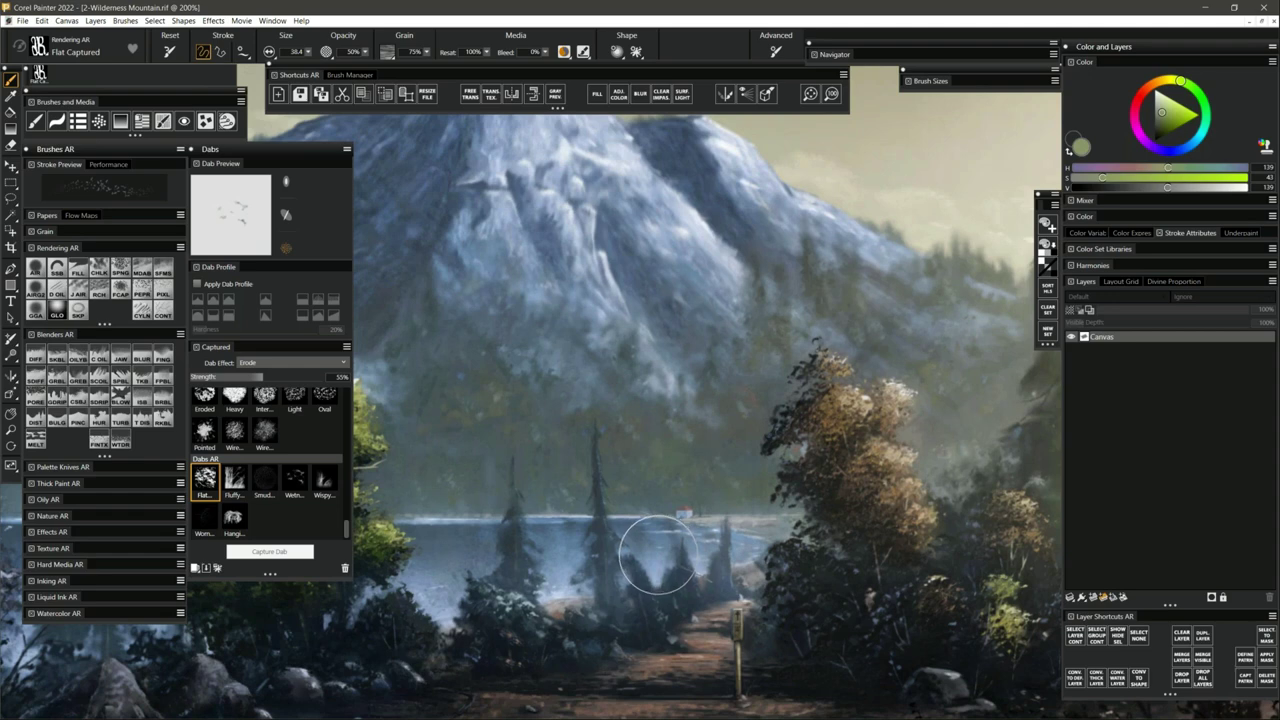
left_click_drag(655, 555, 540, 505)
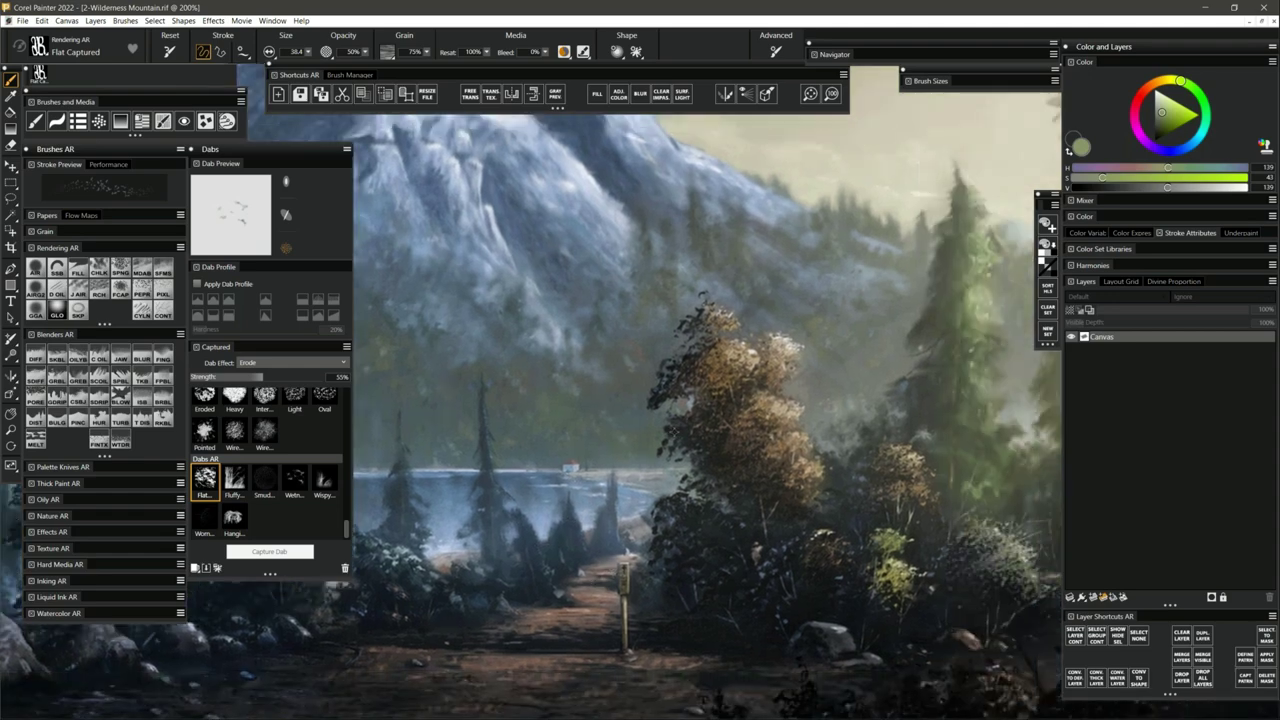
left_click(540, 505, "alt")
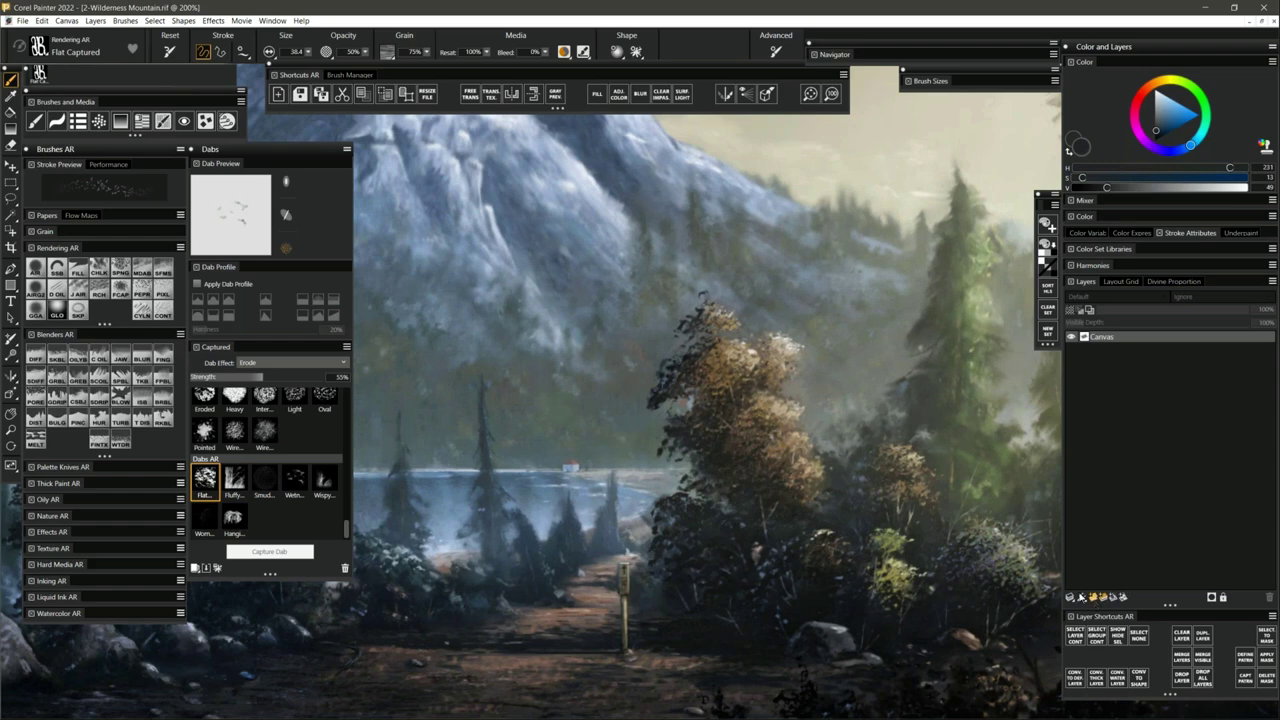
key("ctrl+shift+n")
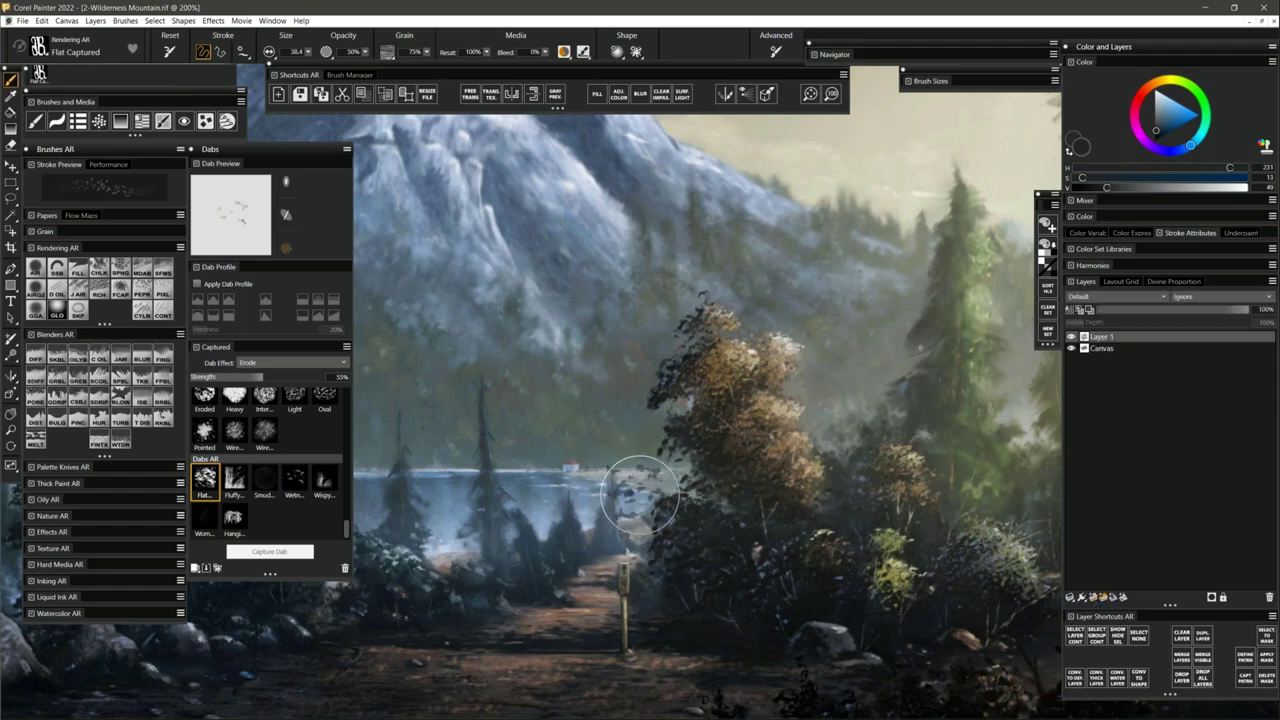
mouse_move(735, 375)
left_mouse_down()
mouse_move(662, 522)
mouse_move(645, 515)
mouse_move(655, 495)
mouse_move(643, 458)
mouse_move(666, 480)
mouse_move(624, 435)
mouse_move(669, 490)
mouse_move(666, 551)
mouse_move(677, 523)
mouse_move(666, 492)
mouse_move(691, 489)
mouse_move(657, 514)
mouse_move(786, 549)
mouse_move(788, 570)
left_mouse_up()
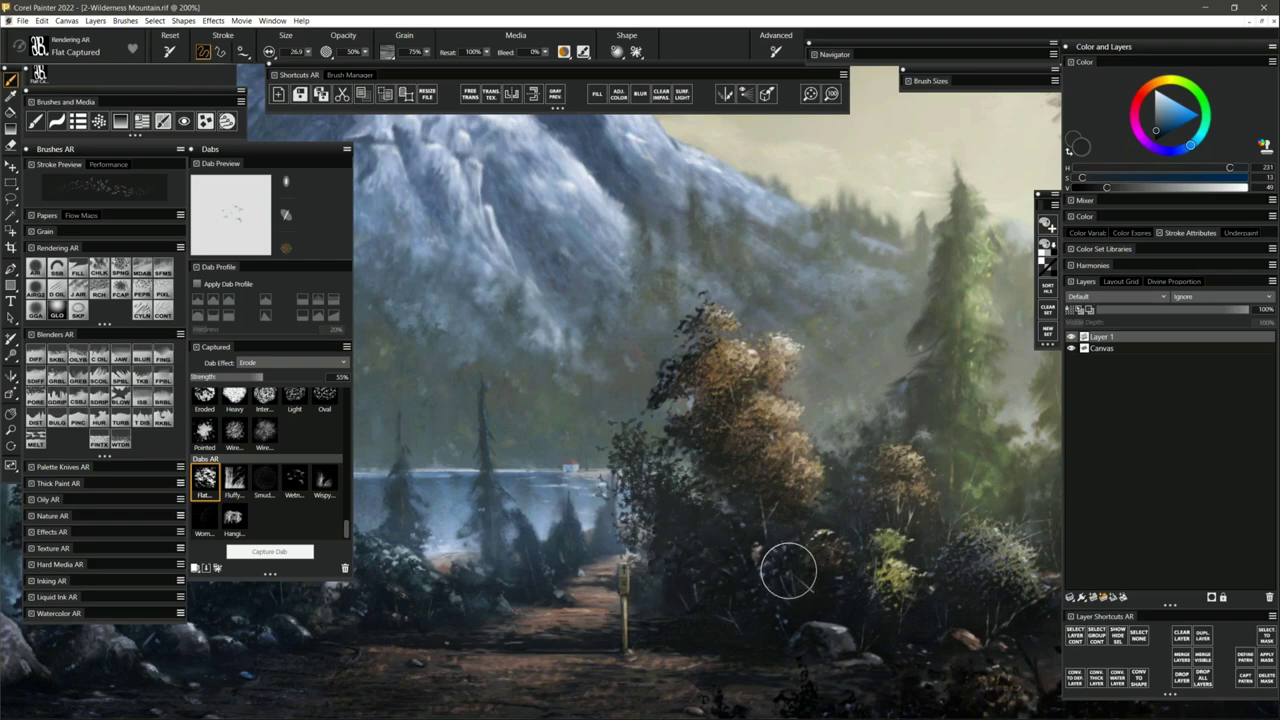
Paint brown and light tan leaf highlights over the new bush with colors sampled from the autumn tree.
left_click(640, 440, "alt")
mouse_move(640, 440)
left_mouse_down()
mouse_move(650, 479)
mouse_move(643, 464)
mouse_move(682, 486)
mouse_move(701, 549)
mouse_move(673, 500)
mouse_move(669, 542)
mouse_move(699, 556)
mouse_move(719, 493)
left_mouse_up()
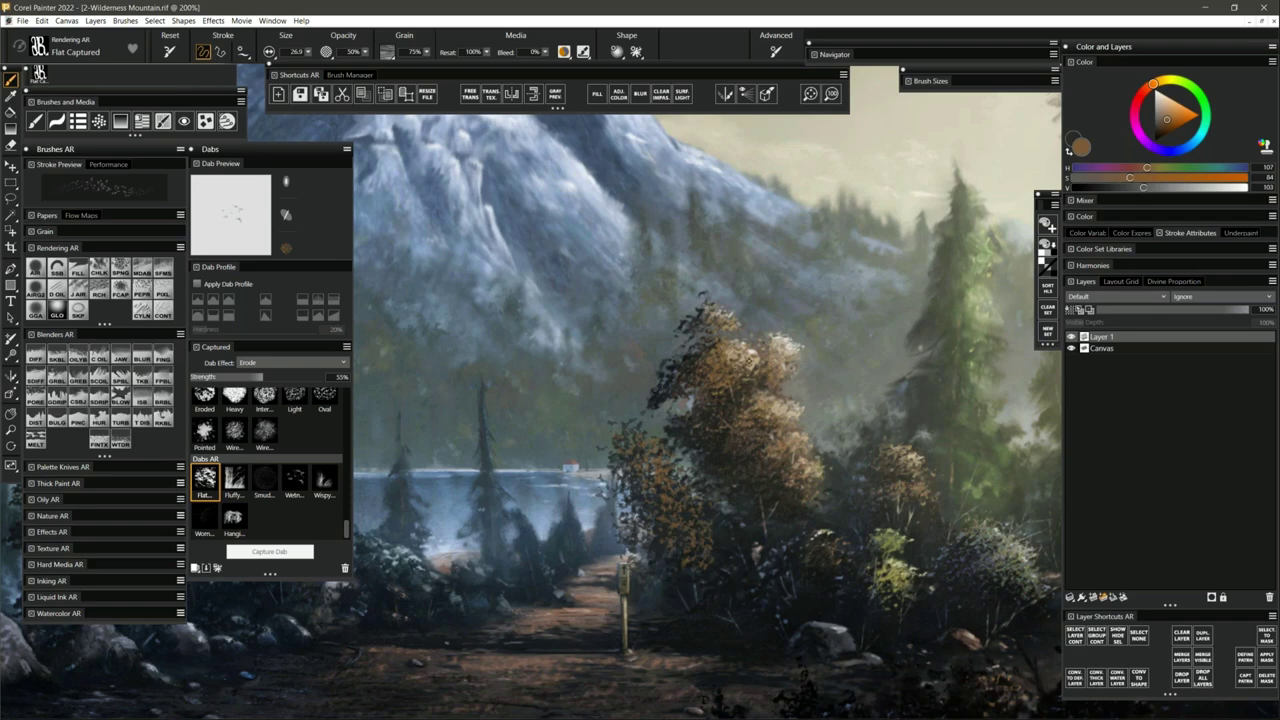
left_click(750, 362, "alt")
mouse_move(660, 449)
left_mouse_down()
mouse_move(694, 551)
mouse_move(663, 483)
mouse_move(661, 507)
mouse_move(728, 540)
left_mouse_up()
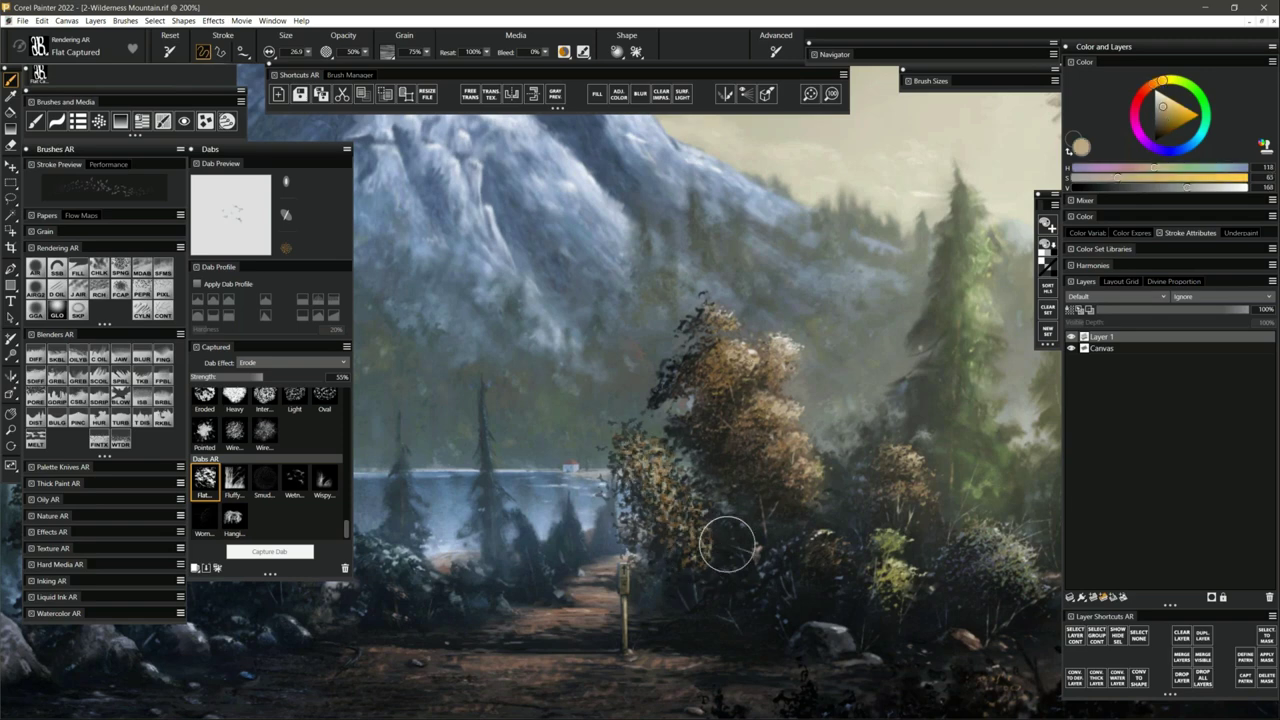
left_click_drag(663, 477, 701, 513)
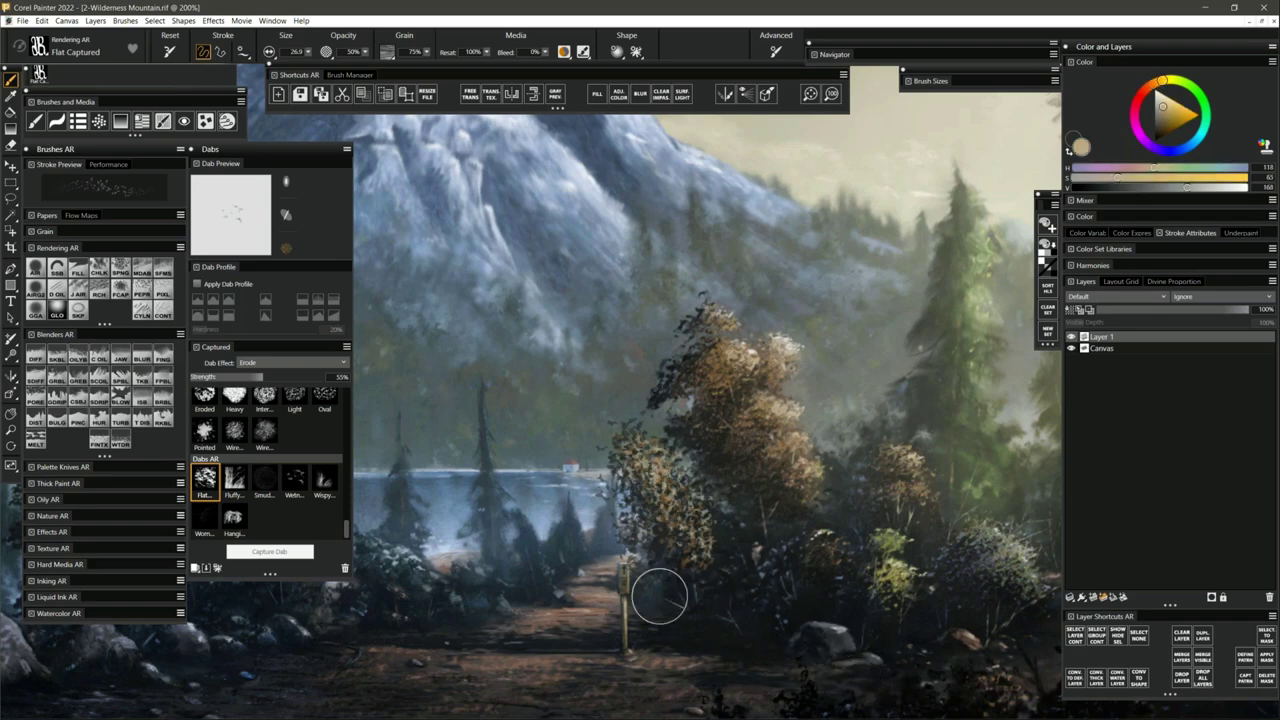
Switch to the Fluffy dab and paint a tall dark evergreen behind the brown tree with a sampled dark color and brush radius about 35.
left_click(235, 480)
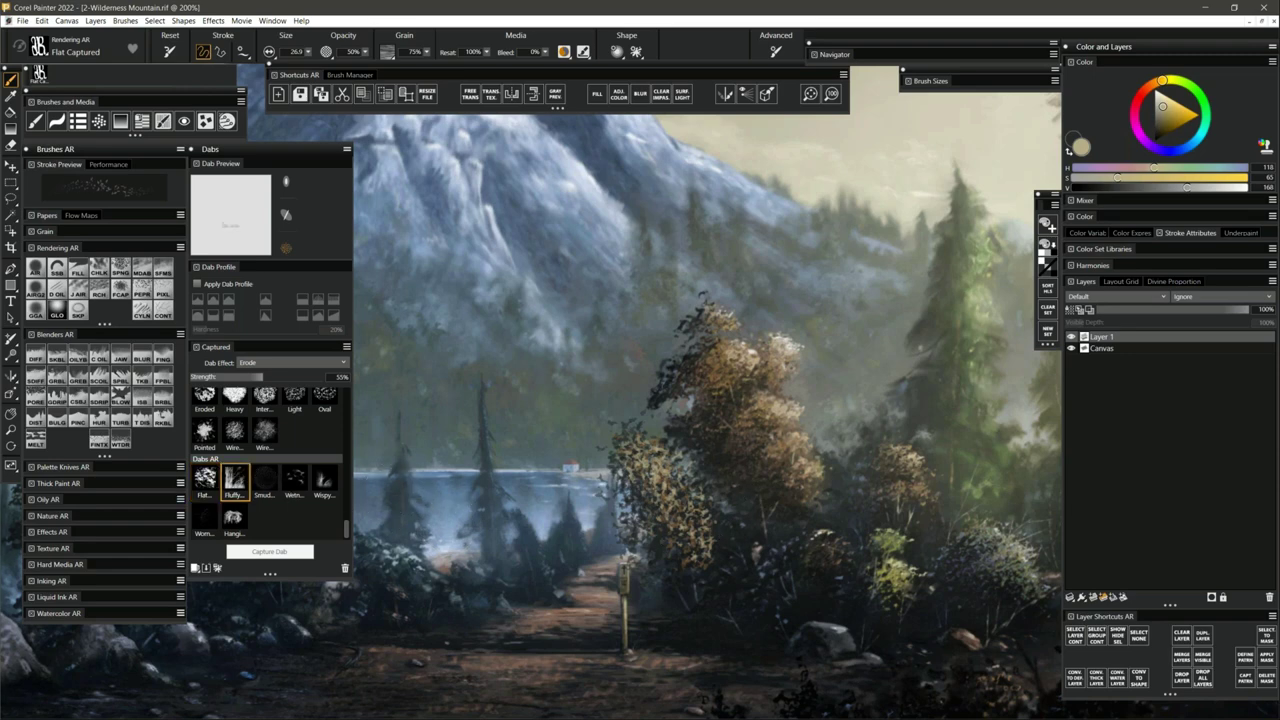
left_click(857, 385, "alt")
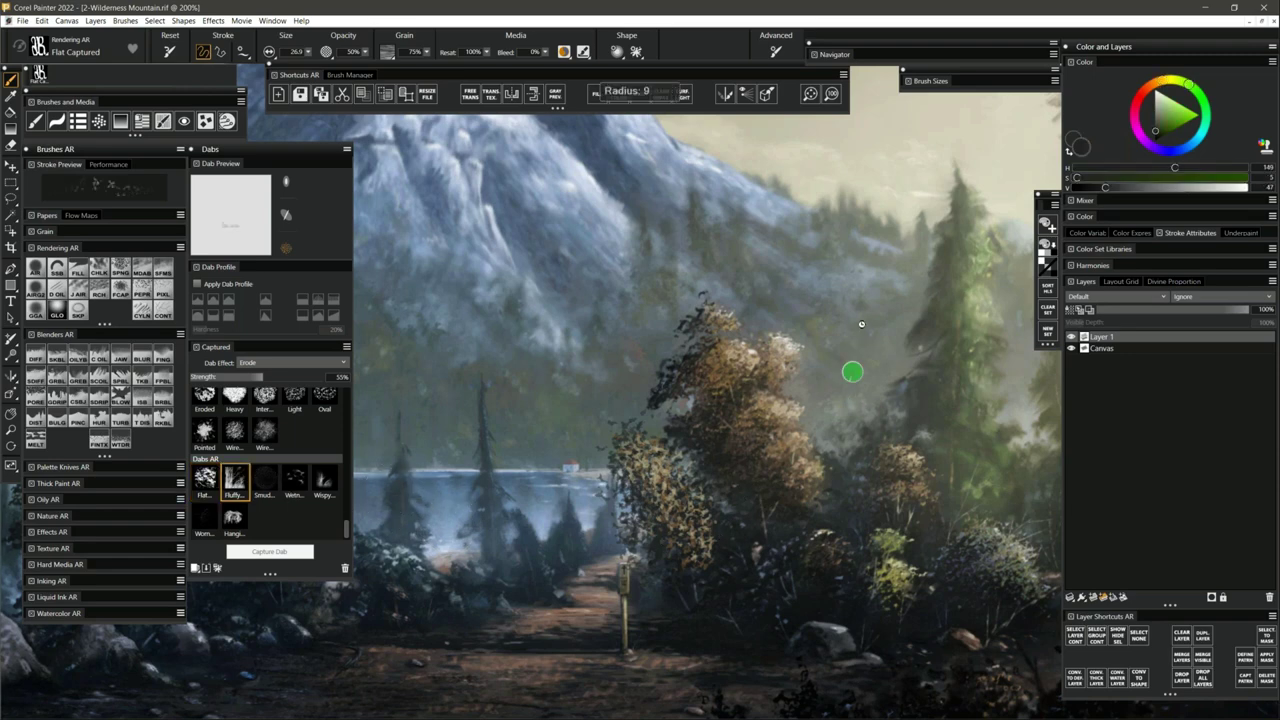
left_click_drag(861, 324, 846, 355)
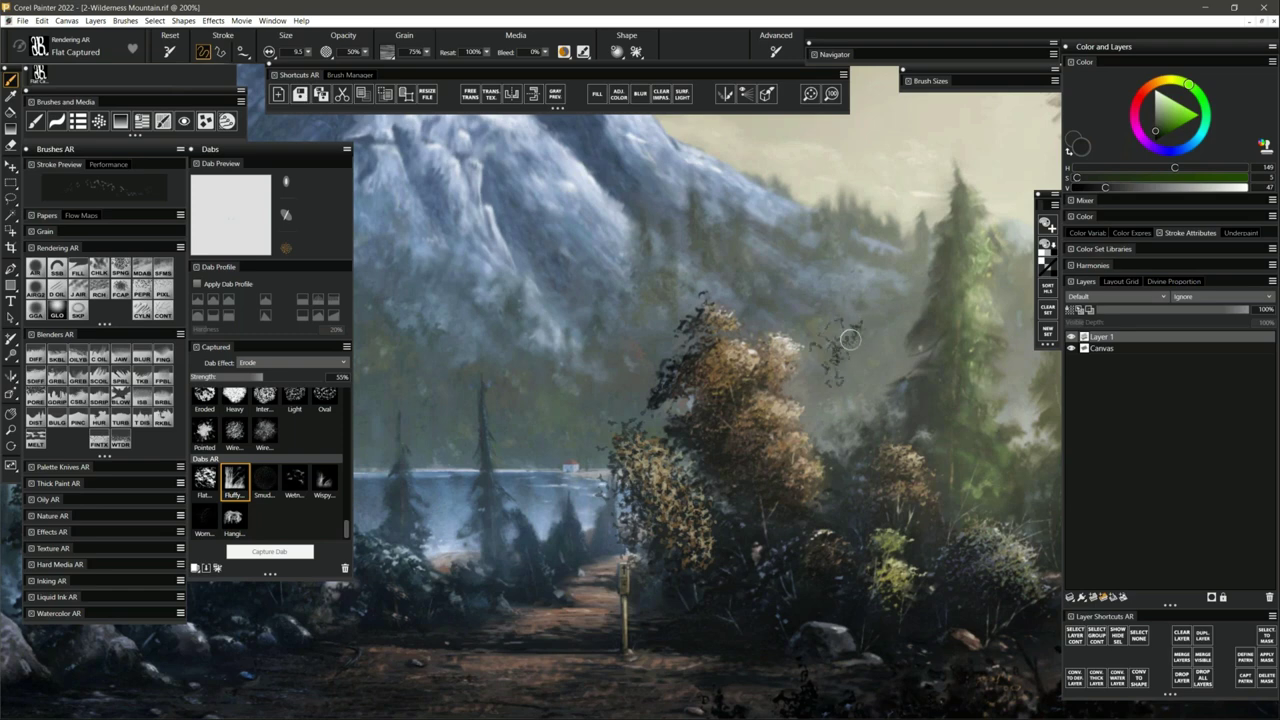
left_click(843, 352, "alt")
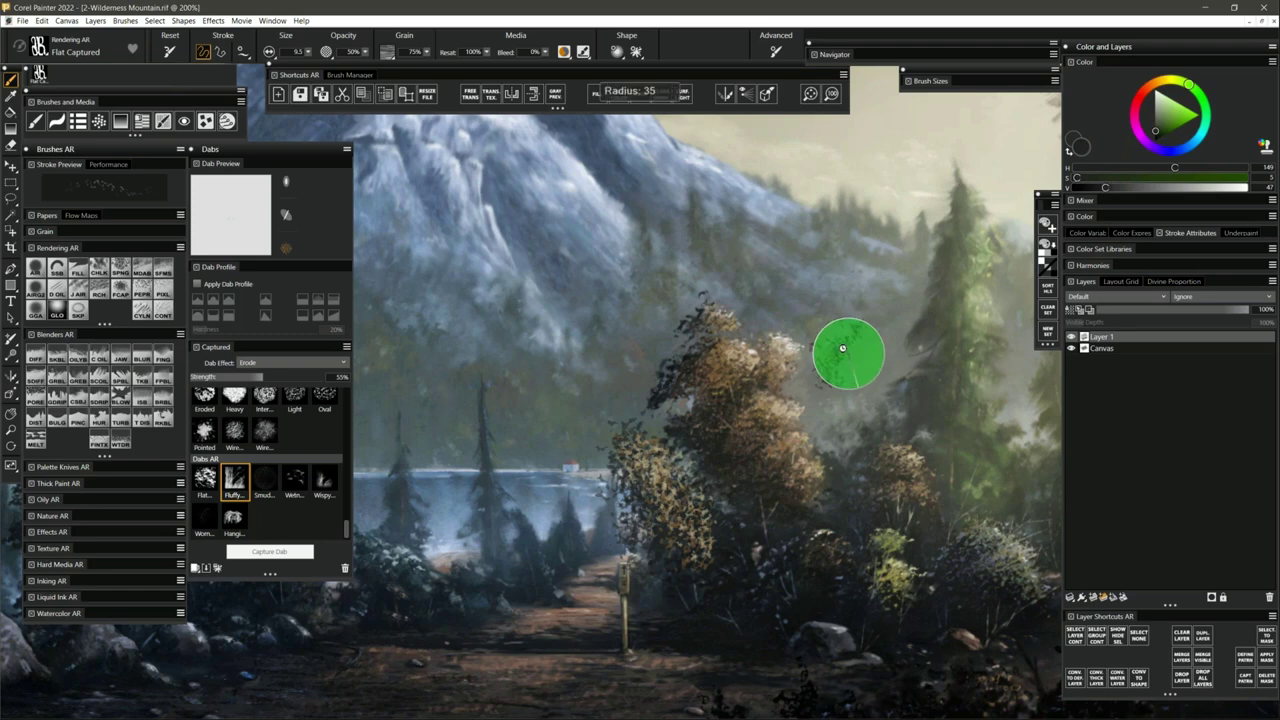
mouse_move(843, 350)
left_mouse_down()
mouse_move(829, 352)
mouse_move(836, 366)
mouse_move(813, 398)
mouse_move(820, 466)
mouse_move(830, 272)
mouse_move(863, 443)
mouse_move(837, 265)
mouse_move(845, 340)
mouse_move(805, 473)
left_mouse_up()
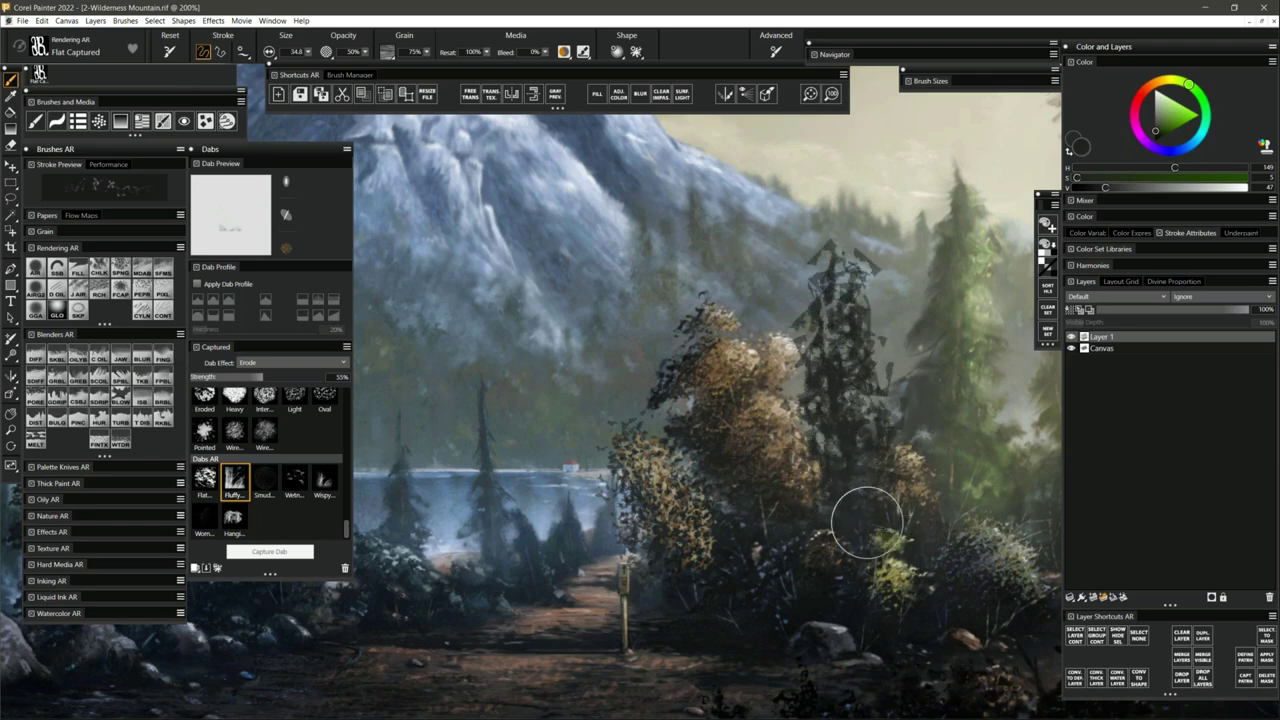
Add dark yellow and pale yellow highlights down the sunlit side of the new evergreen with the Fluffy dab.
left_click(1166, 82)
left_click(1174, 120)
mouse_move(885, 271)
left_mouse_down()
mouse_move(855, 315)
mouse_move(846, 261)
mouse_move(893, 514)
mouse_move(867, 354)
mouse_move(856, 353)
mouse_move(858, 272)
mouse_move(893, 449)
mouse_move(863, 474)
mouse_move(905, 543)
left_mouse_up()
left_click(1170, 101)
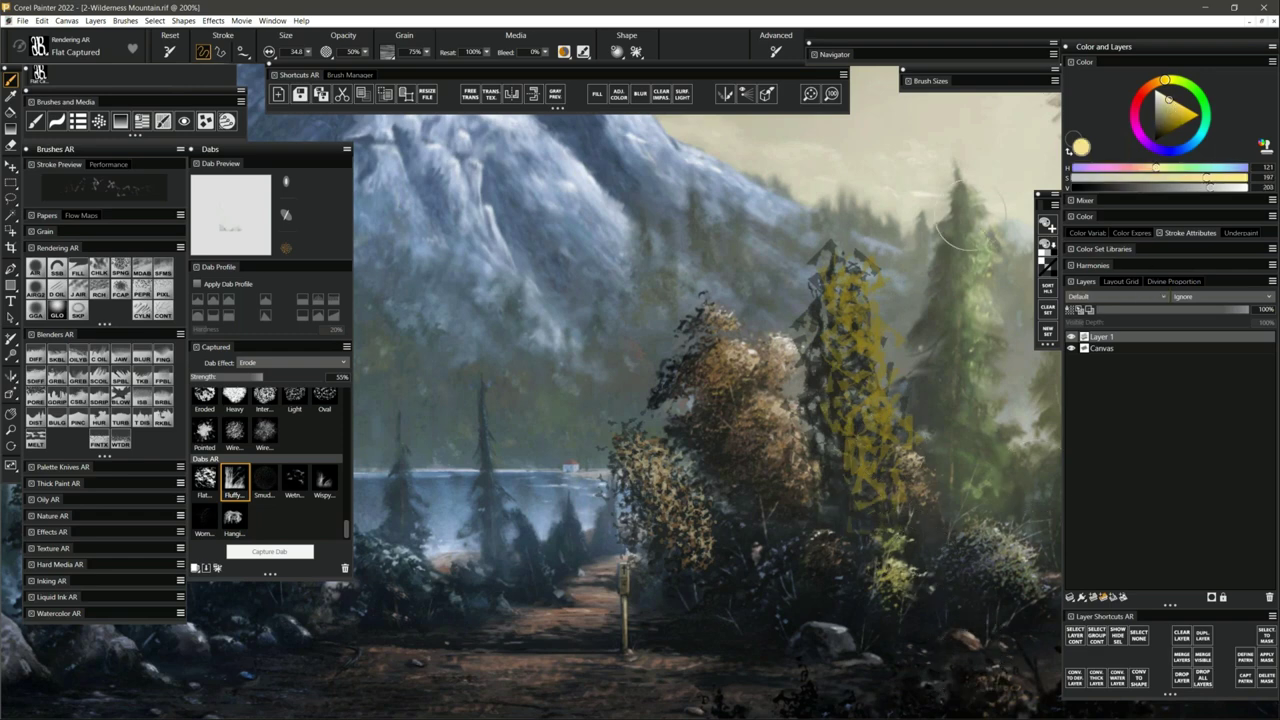
left_click_drag(856, 284, 857, 278)
left_click_drag(850, 255, 874, 377)
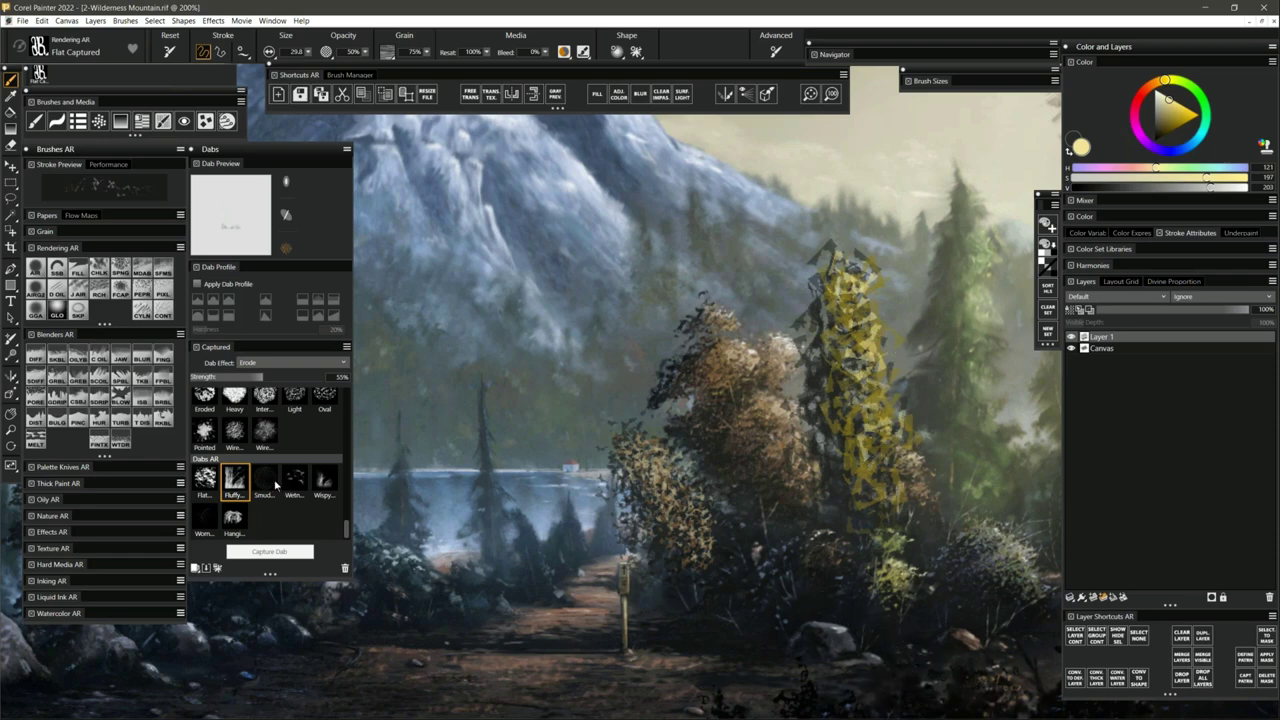
Switch back to the Flat dab and layer pale yellow leaves and sampled dark leaves over the evergreen.
left_click(206, 481)
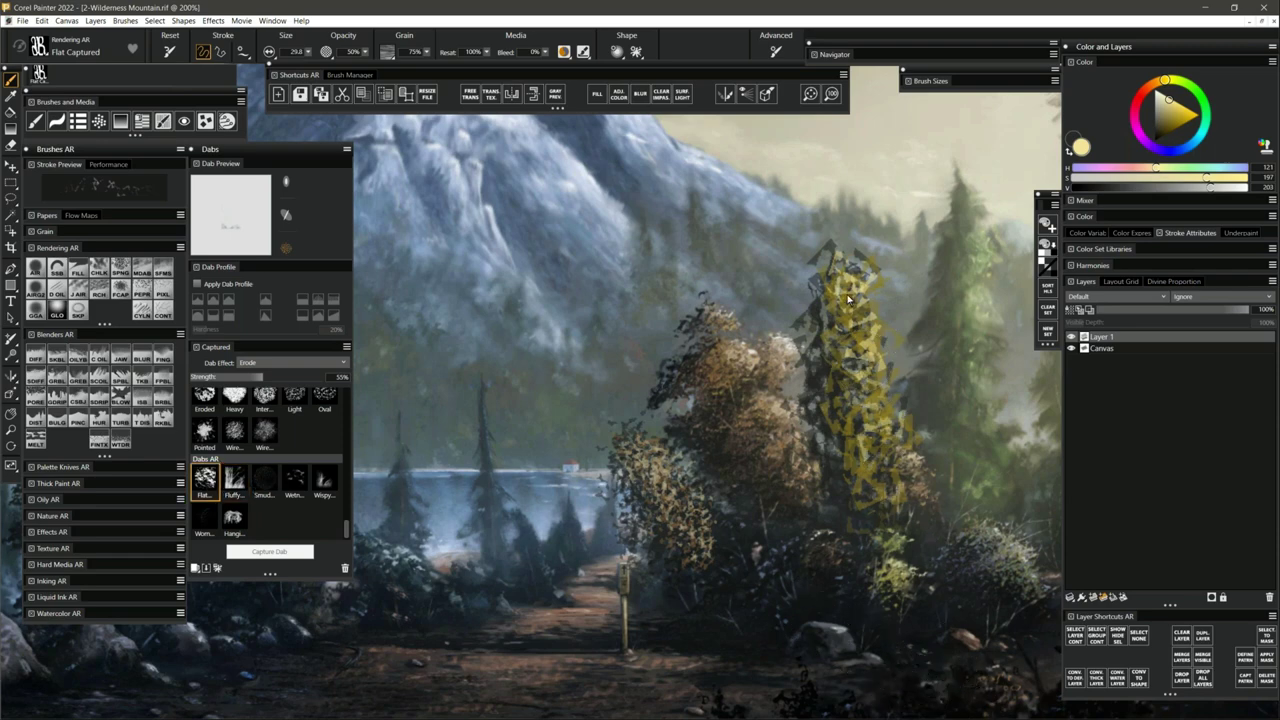
mouse_move(848, 298)
left_mouse_down()
mouse_move(893, 460)
mouse_move(848, 368)
left_mouse_up()
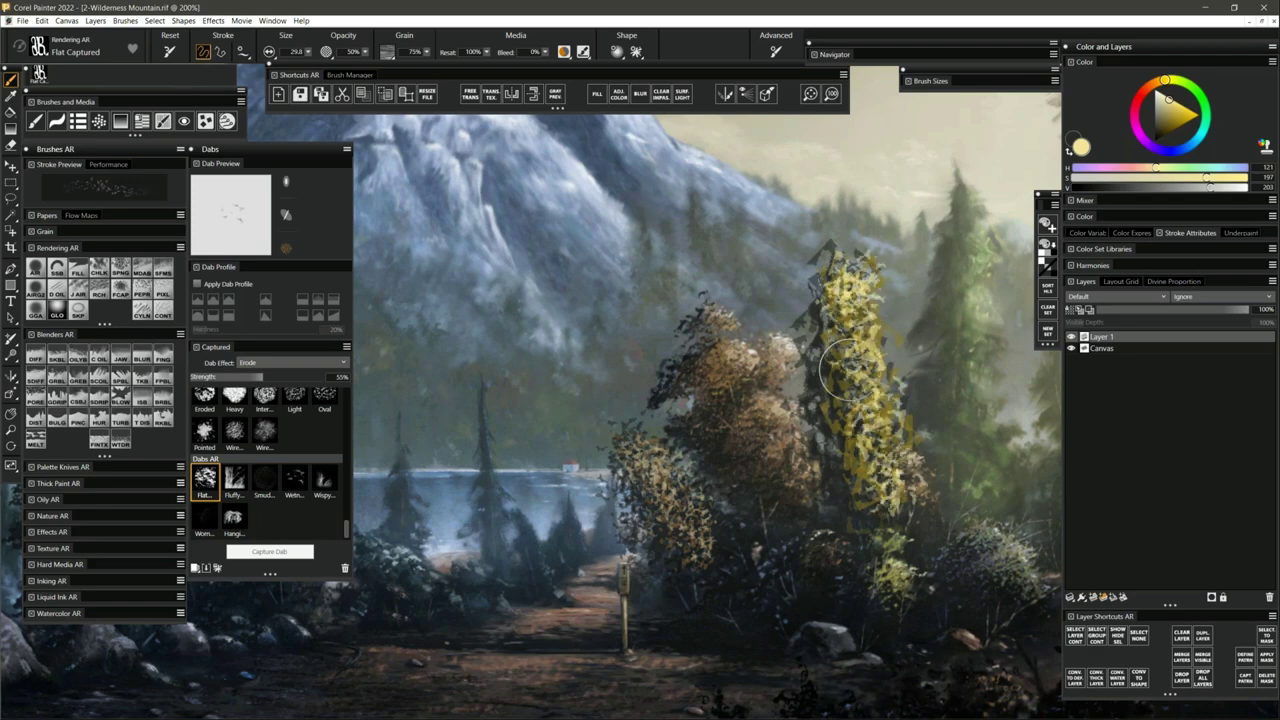
left_click(848, 368, "alt")
mouse_move(840, 262)
left_mouse_down()
mouse_move(858, 390)
mouse_move(840, 331)
mouse_move(874, 462)
mouse_move(874, 432)
mouse_move(821, 322)
mouse_move(805, 405)
mouse_move(875, 463)
mouse_move(849, 533)
left_mouse_up()
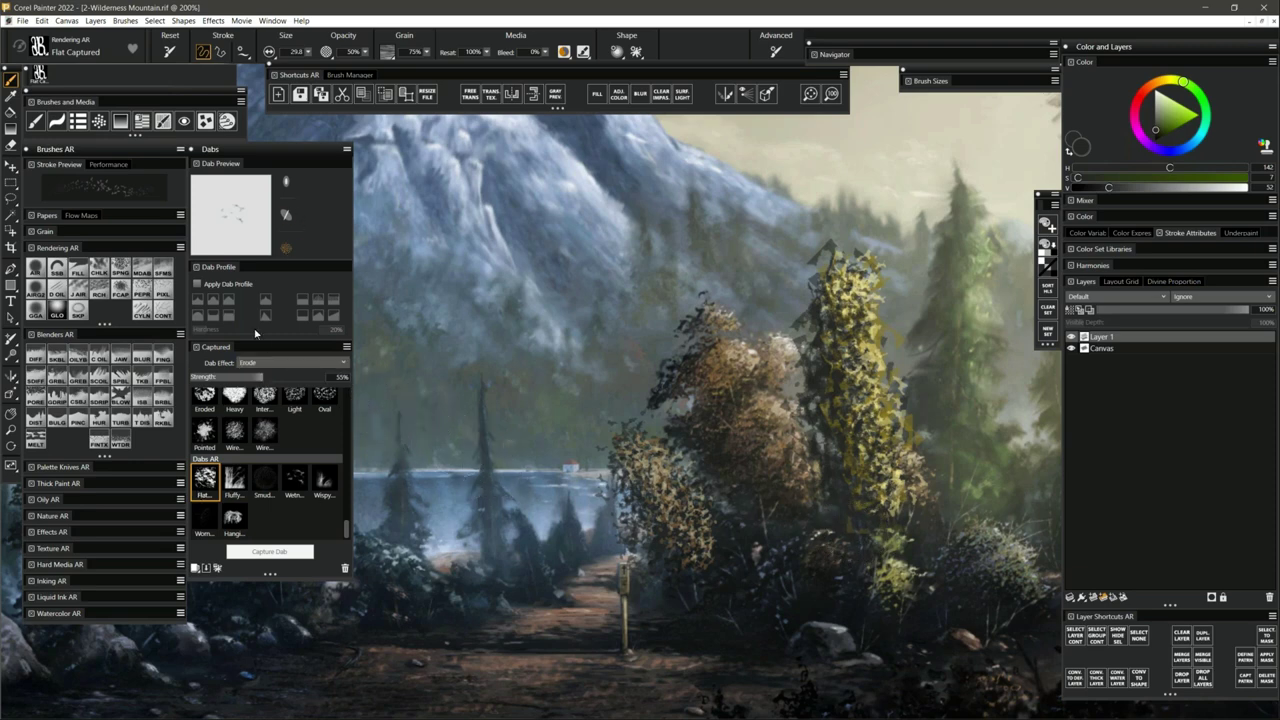
Lower the Erode dab effect strength to 0% and paint a dense dark foliage mass in front of the mountain.
left_click_drag(244, 380, 225, 380)
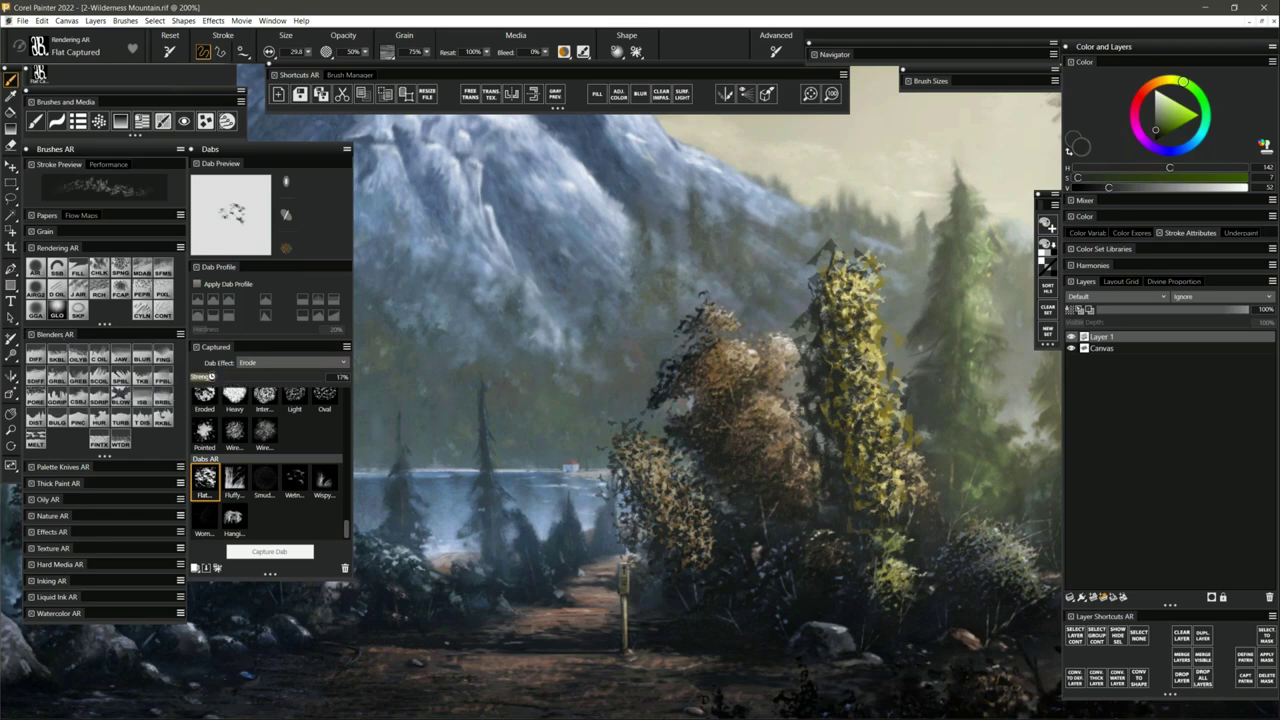
left_click_drag(211, 376, 213, 377)
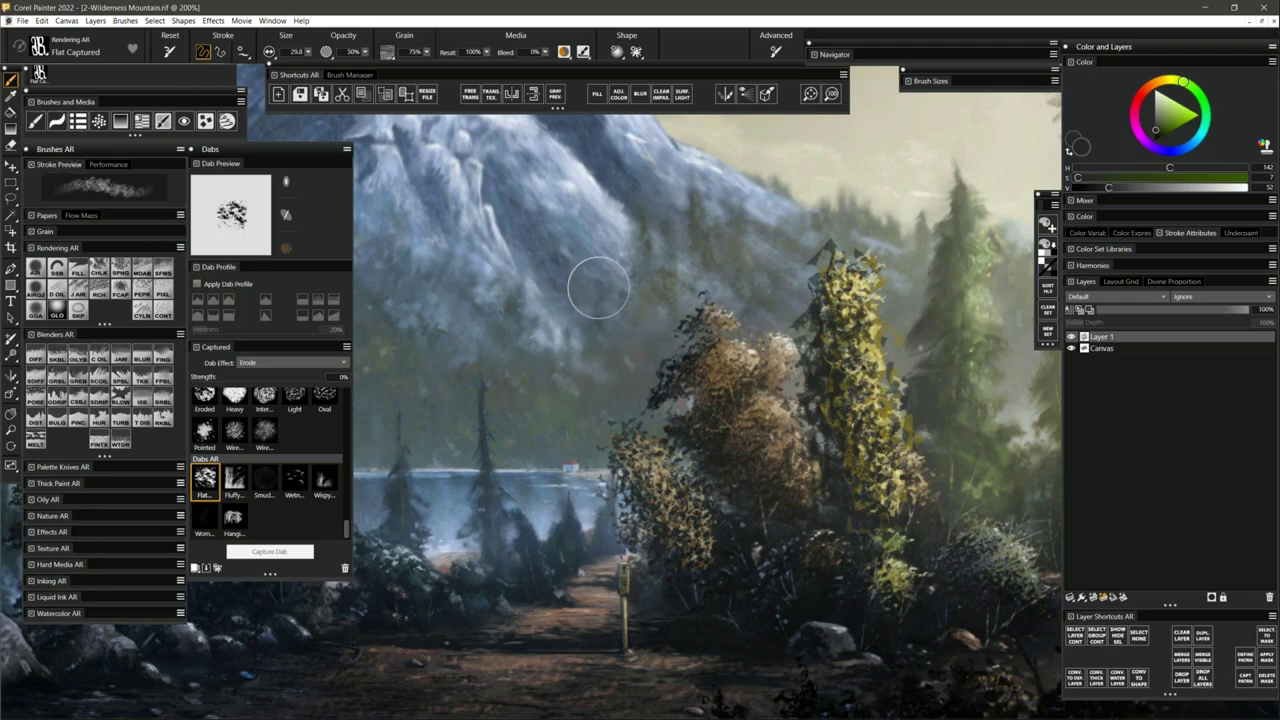
mouse_move(598, 288)
left_mouse_down()
mouse_move(620, 358)
mouse_move(598, 311)
mouse_move(536, 335)
mouse_move(579, 403)
mouse_move(602, 269)
mouse_move(602, 393)
mouse_move(558, 365)
mouse_move(609, 429)
left_mouse_up()
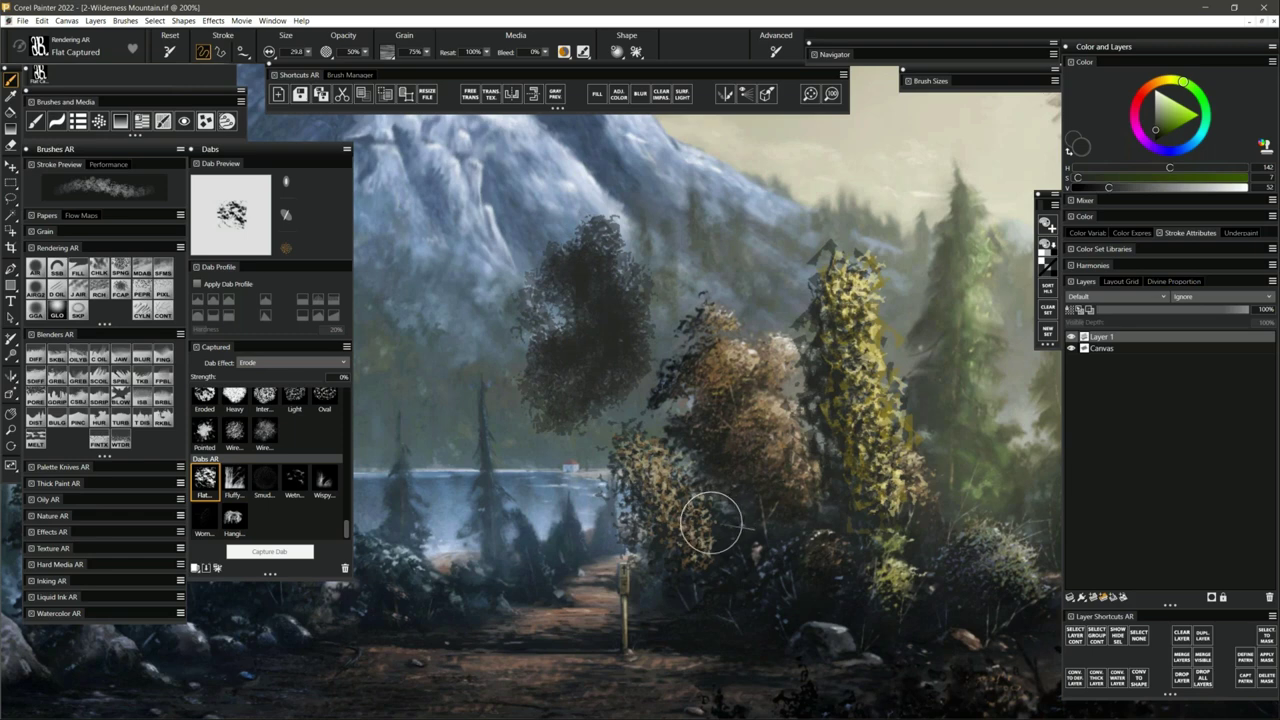
Undo the dark foliage mass and paint a dense bright green one in front of the mountain instead.
left_click(1186, 117)
key("ctrl+z")
mouse_move(560, 400)
left_mouse_down()
mouse_move(557, 275)
mouse_move(564, 412)
mouse_move(598, 312)
mouse_move(572, 236)
mouse_move(501, 420)
mouse_move(606, 405)
mouse_move(617, 428)
mouse_move(556, 393)
left_mouse_up()
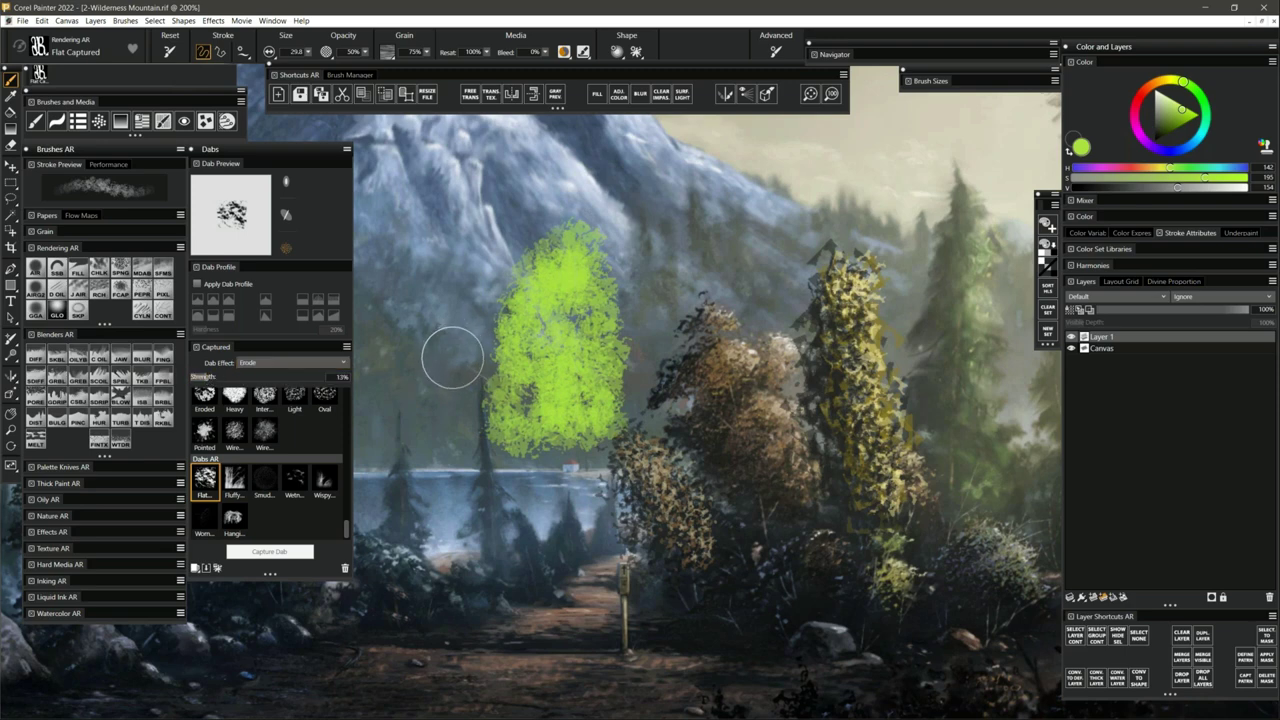
Raise the Erode strength to 34% and repaint the narrow green foliage column beside the large green mass.
mouse_move(429, 409)
left_mouse_down()
mouse_move(429, 266)
mouse_move(416, 389)
mouse_move(435, 340)
left_mouse_up()
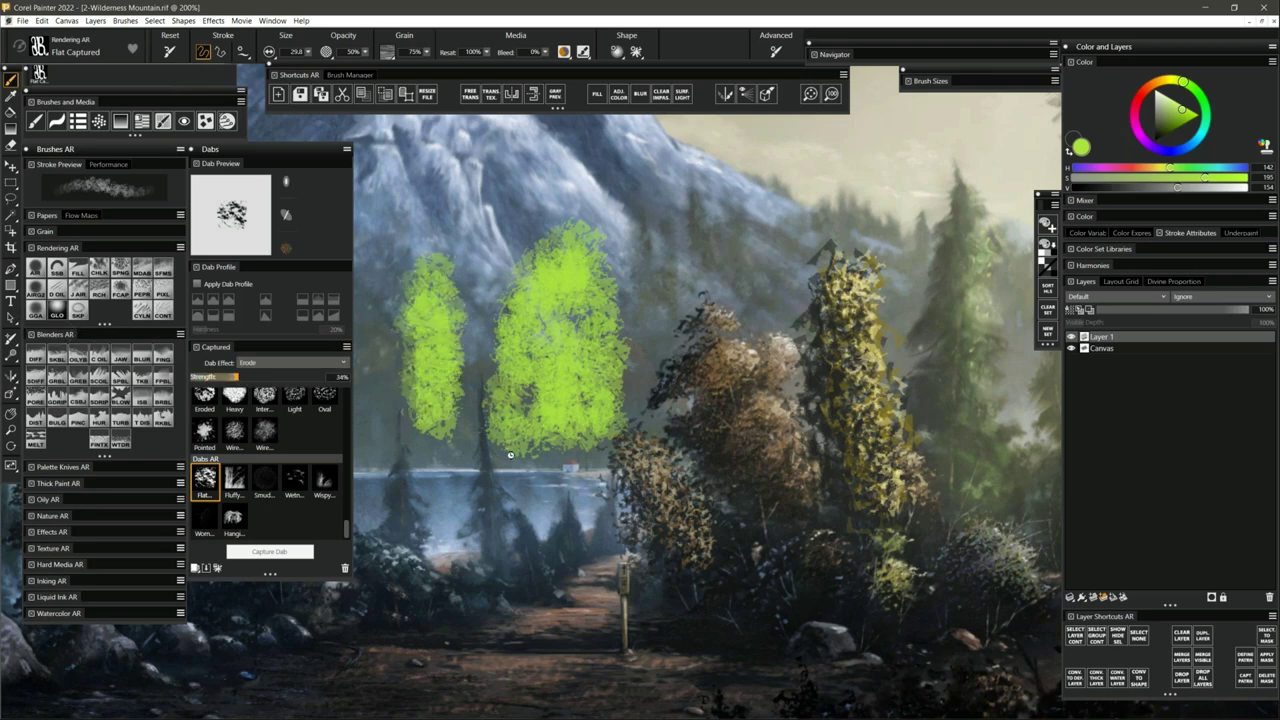
key("ctrl+z")
mouse_move(423, 429)
left_mouse_down()
mouse_move(413, 289)
mouse_move(396, 291)
mouse_move(452, 375)
mouse_move(425, 215)
left_mouse_up()
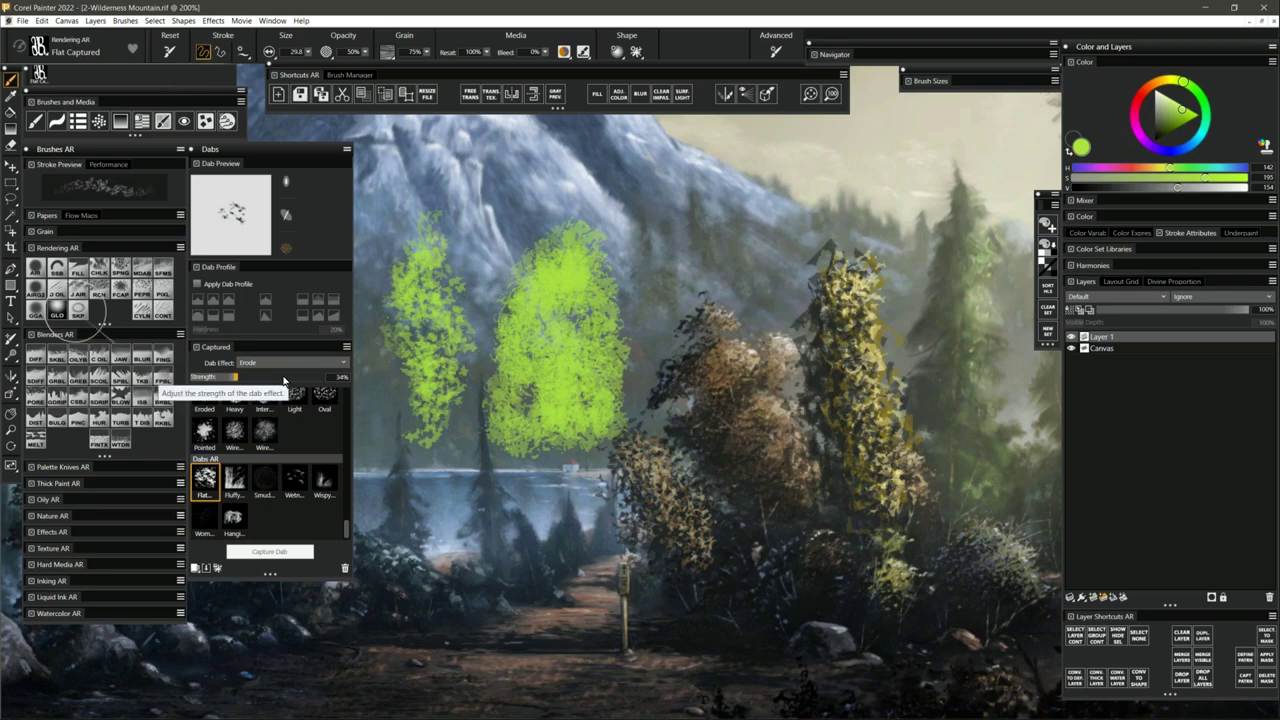
Set the Erode strength to 72% and paint sparse pale yellow highlights on the narrow green foliage column.
left_click_drag(259, 378, 288, 378)
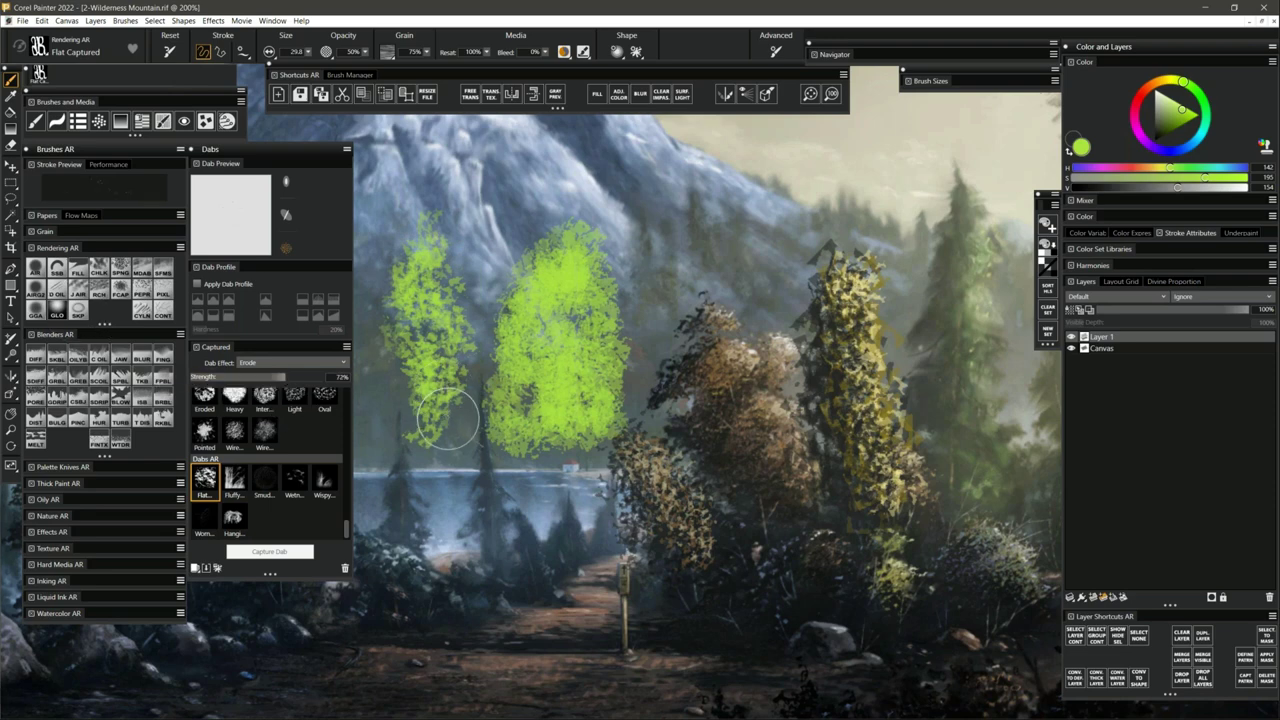
left_click_drag(1173, 111, 1169, 80)
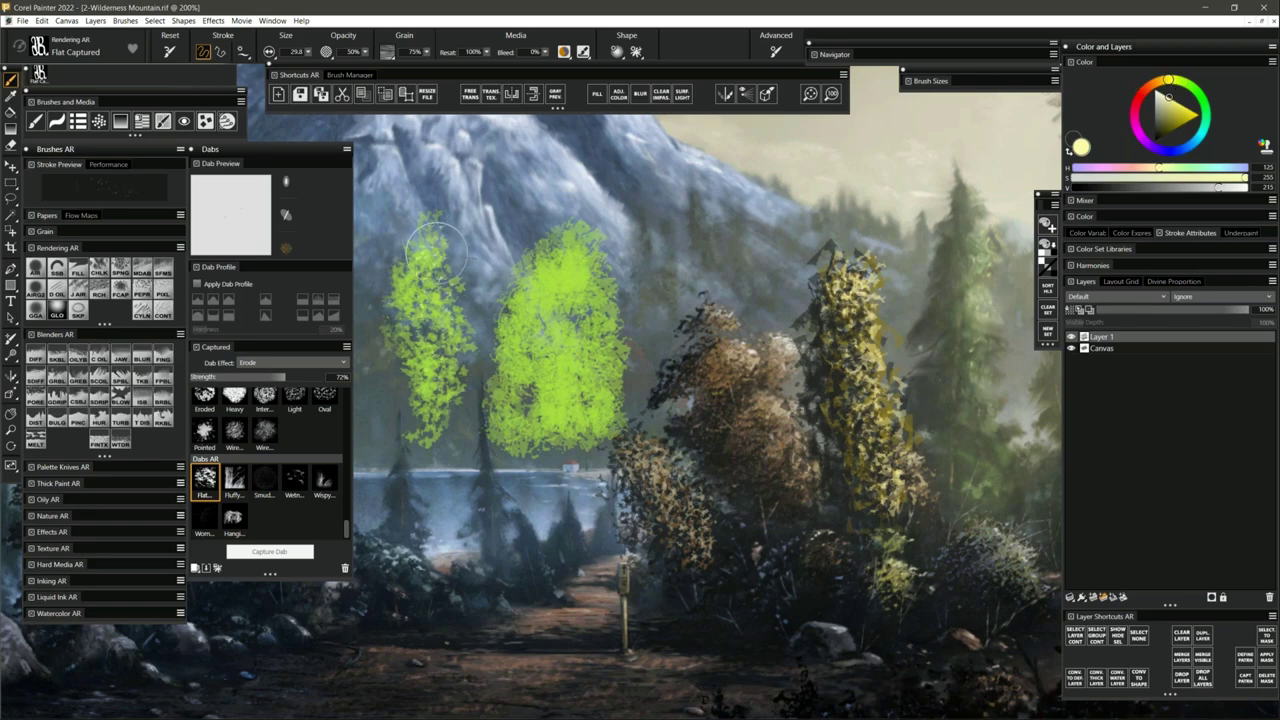
mouse_move(434, 252)
left_mouse_down()
mouse_move(449, 420)
mouse_move(429, 233)
mouse_move(443, 384)
mouse_move(439, 269)
left_mouse_up()
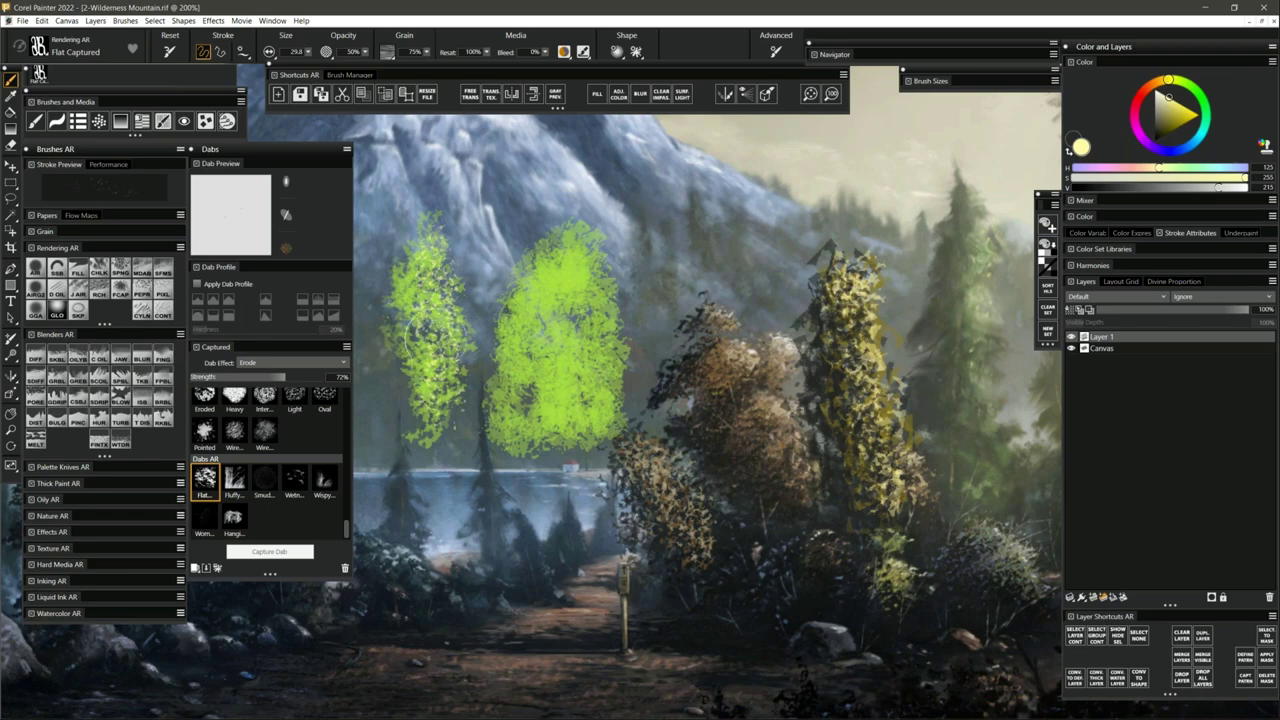
Set the Erode strength to 31% and paint denser pale yellow highlights on the narrow green foliage column.
left_click(239, 377)
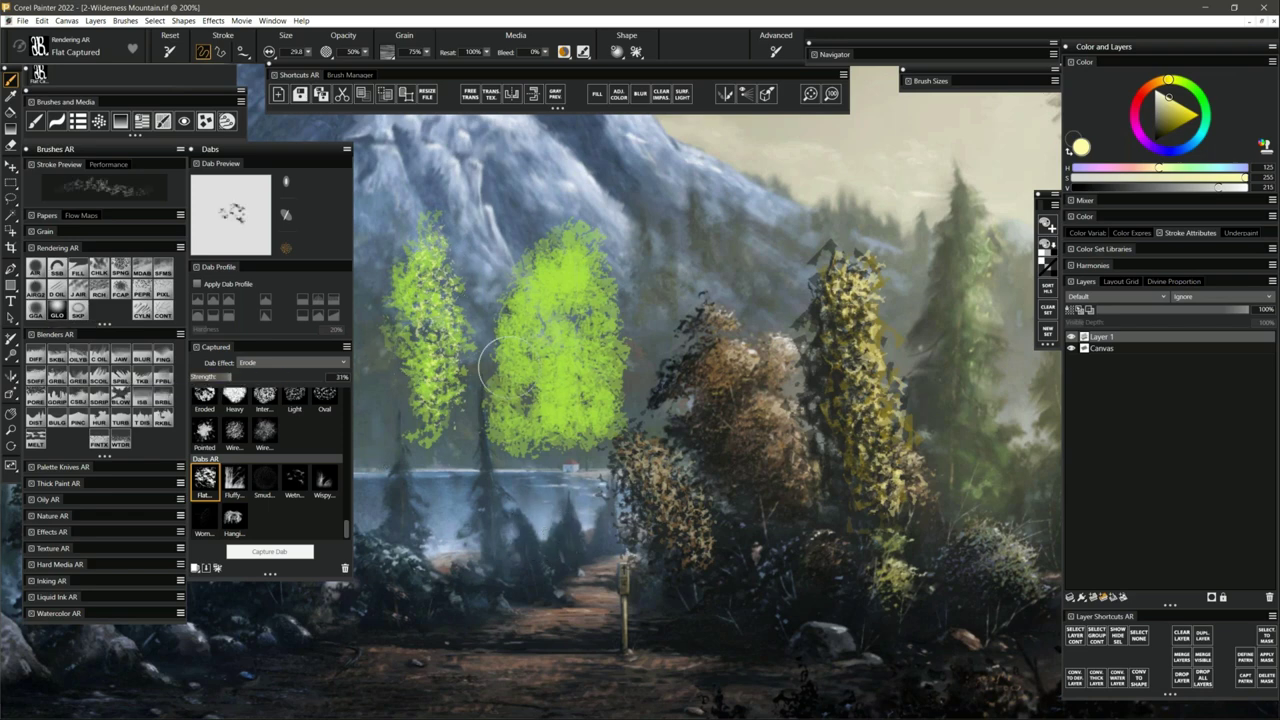
mouse_move(418, 251)
left_mouse_down()
mouse_move(448, 372)
mouse_move(437, 238)
mouse_move(454, 406)
left_mouse_up()
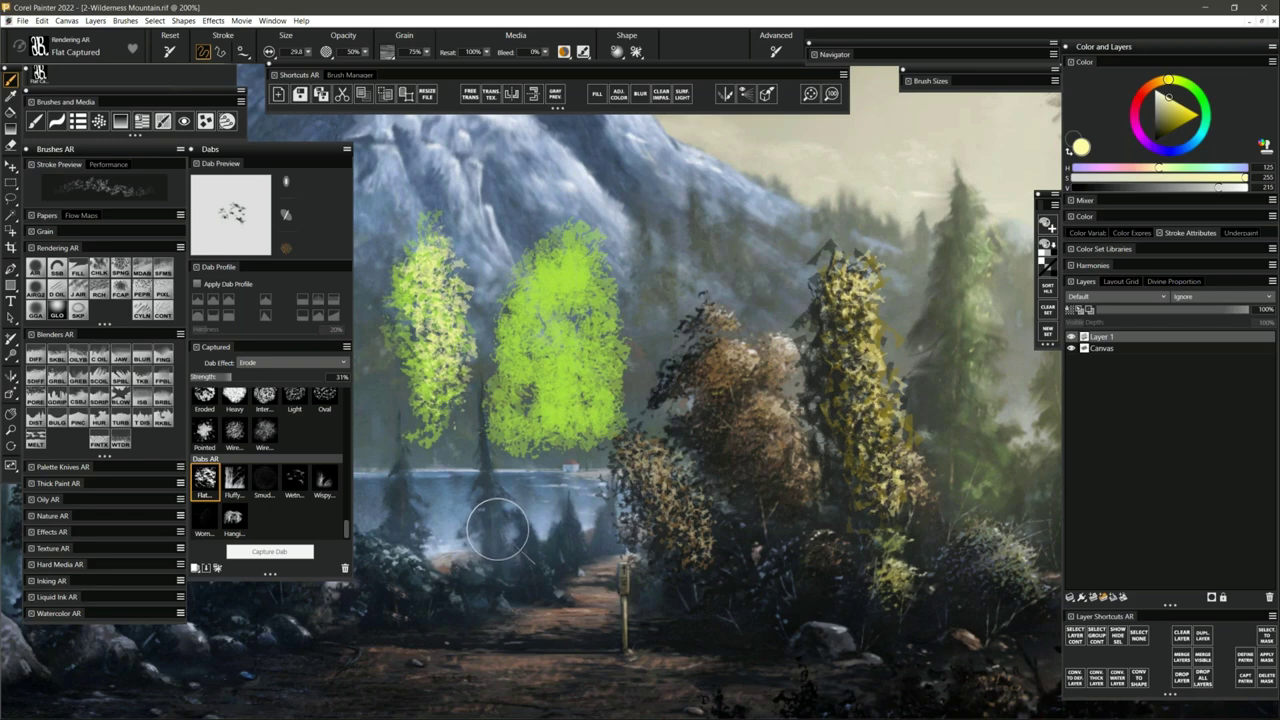
mouse_move(497, 534)
left_mouse_down()
mouse_move(519, 492)
mouse_move(500, 520)
mouse_move(514, 528)
mouse_move(500, 530)
left_mouse_up()
Pick black, paint two test strips of foliage dabs across the mountain, and undo each one.
left_click_drag(1160, 132, 1145, 166)
left_click_drag(600, 205, 918, 205)
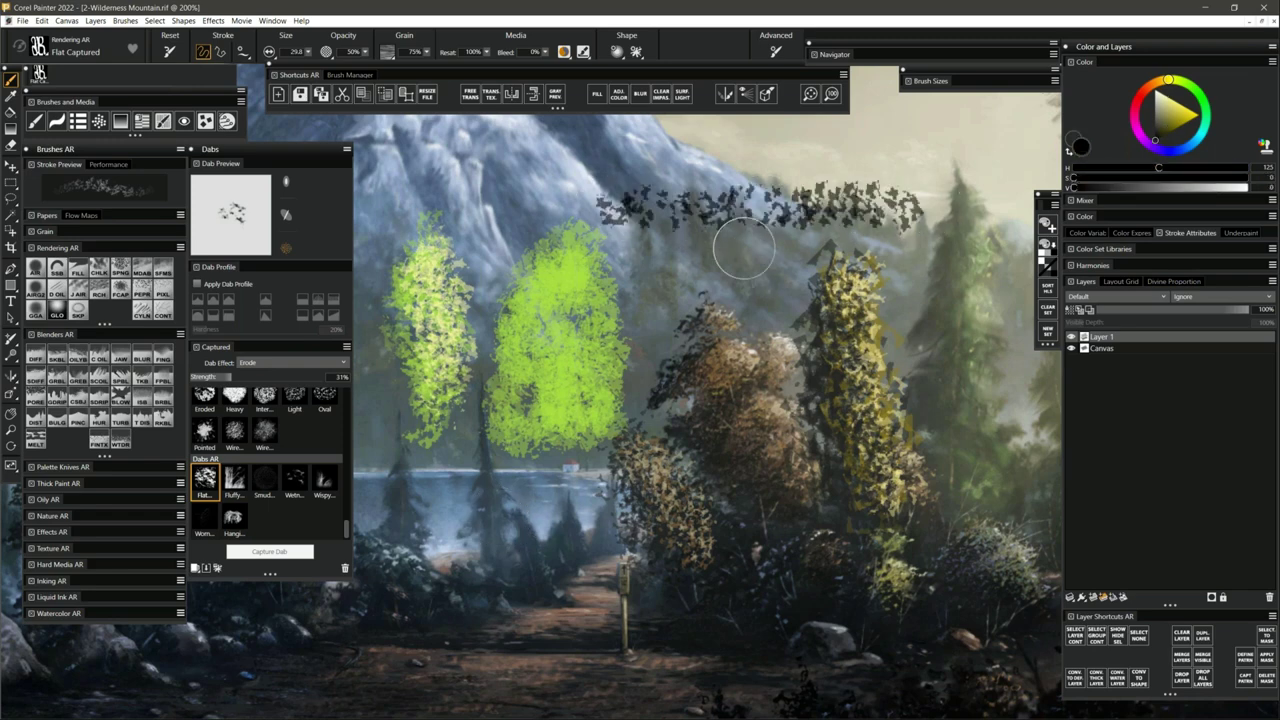
key("ctrl+z")
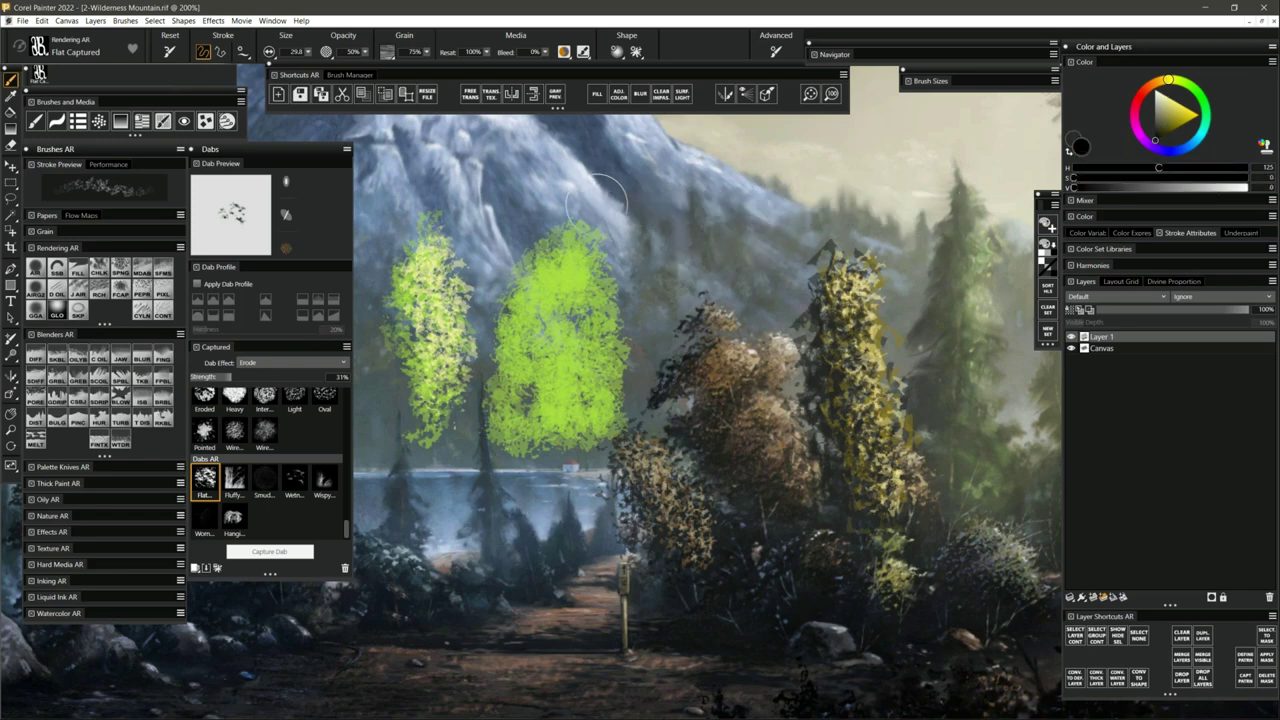
left_click_drag(592, 205, 876, 215)
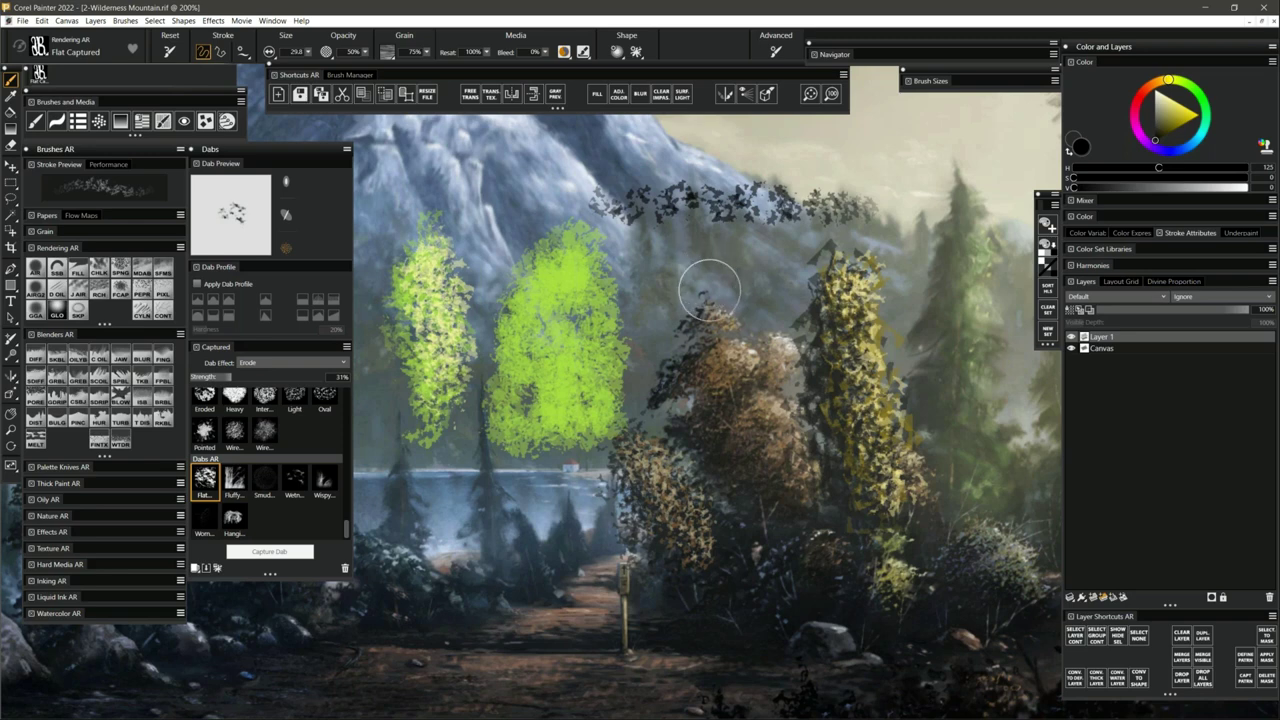
key("ctrl+z")
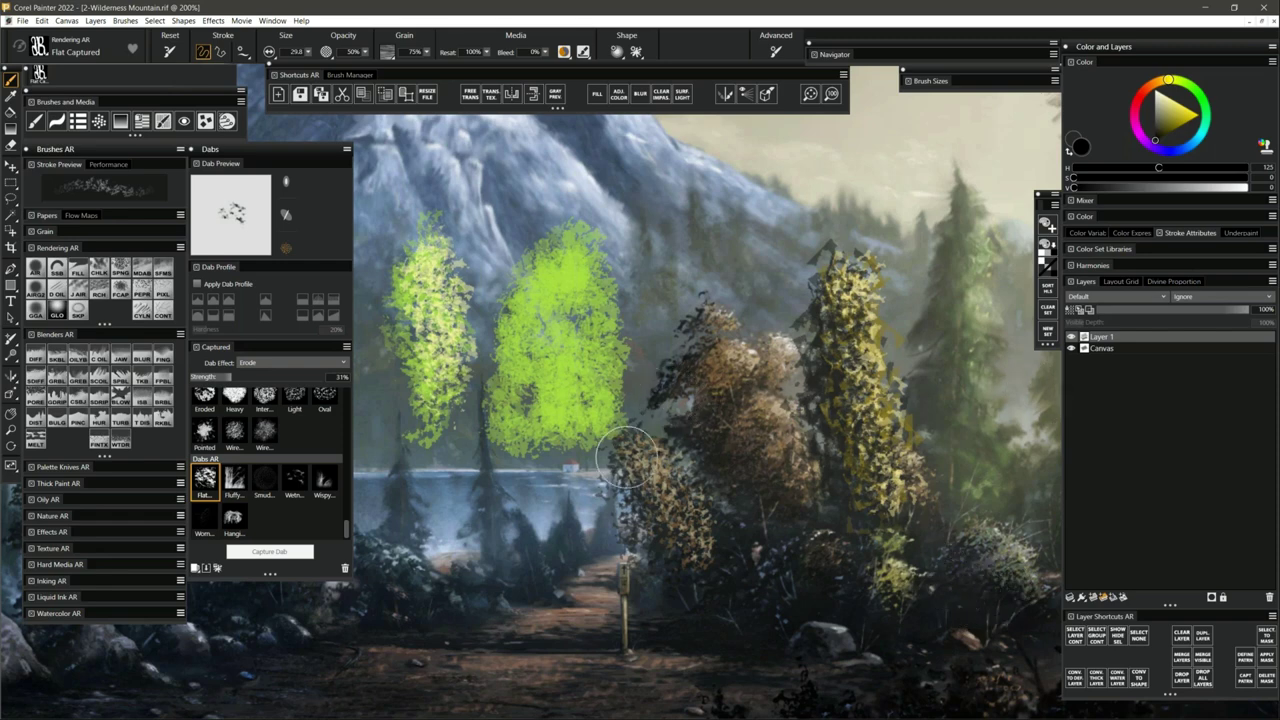
Paint black foliage shadows along one side of the large green mass and on the shaded side of the brown tree.
mouse_move(540, 245)
left_mouse_down()
mouse_move(531, 400)
mouse_move(556, 243)
mouse_move(547, 440)
left_mouse_up()
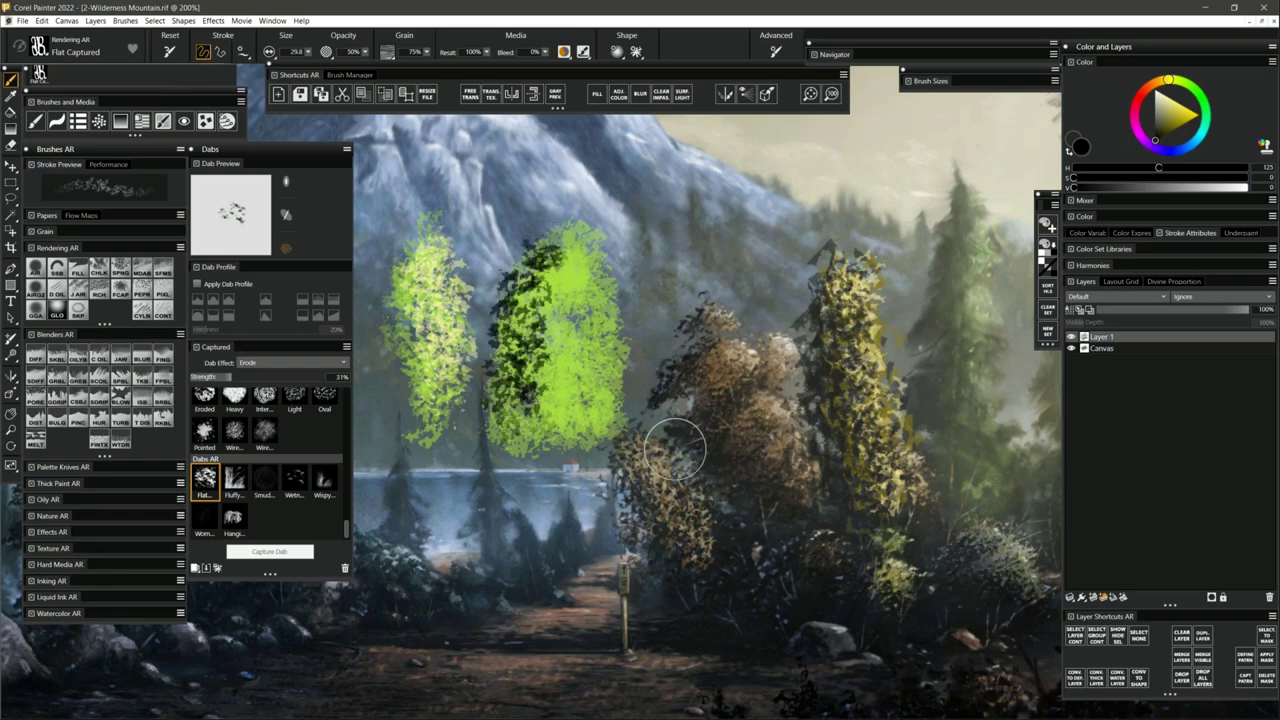
mouse_move(674, 280)
left_mouse_down()
mouse_move(687, 343)
mouse_move(682, 303)
mouse_move(683, 339)
mouse_move(663, 345)
mouse_move(683, 323)
mouse_move(642, 330)
mouse_move(692, 309)
mouse_move(707, 283)
left_mouse_up()
left_click_drag(693, 351, 708, 367)
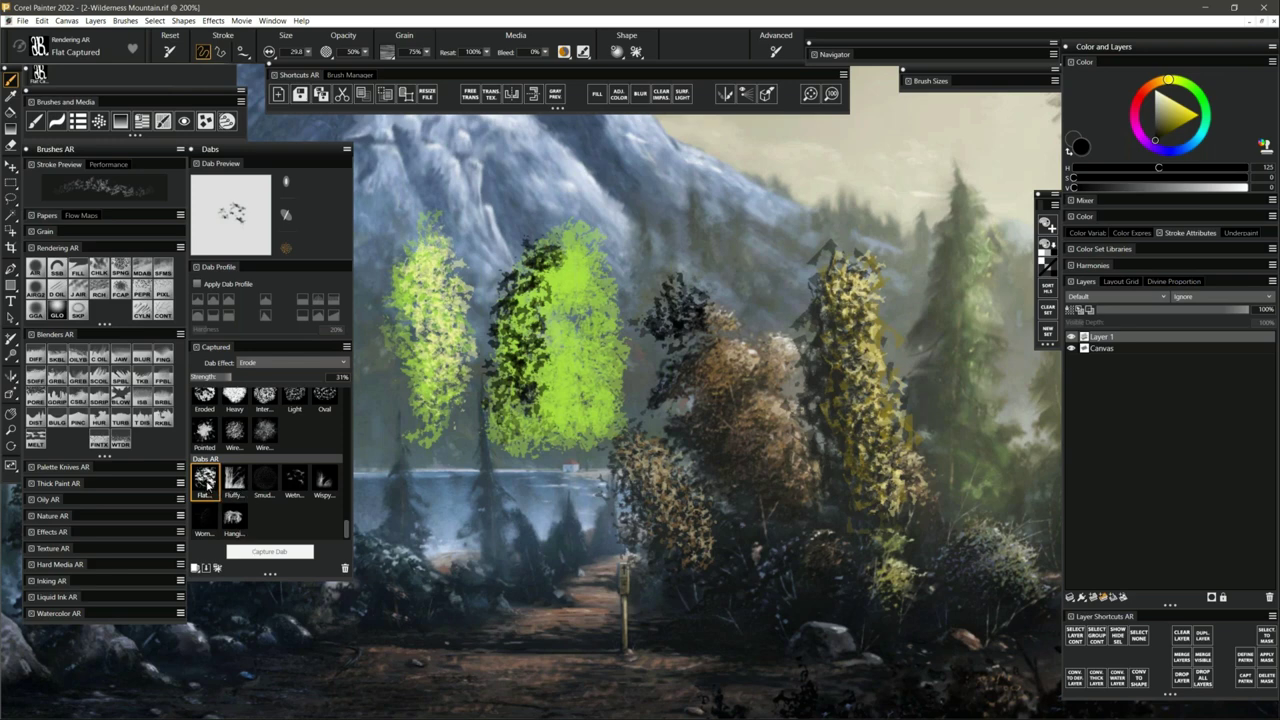
Create a custom palette holding the flat and fluffy captured dabs and shrink it to fit beside the brush libraries.
mouse_move(204, 480)
left_mouse_down()
mouse_move(404, 480)
mouse_move(392, 482)
left_mouse_up()
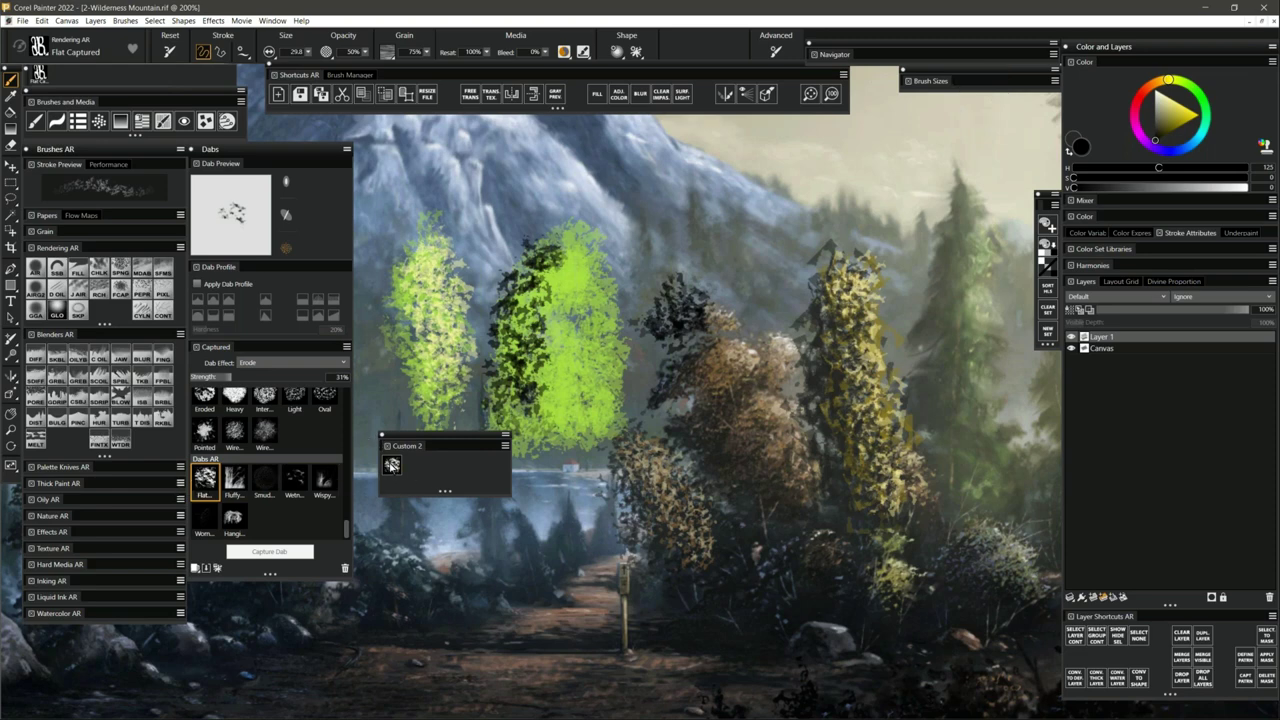
mouse_move(234, 480)
left_mouse_down()
mouse_move(421, 475)
mouse_move(413, 468)
left_mouse_up()
left_click(240, 150)
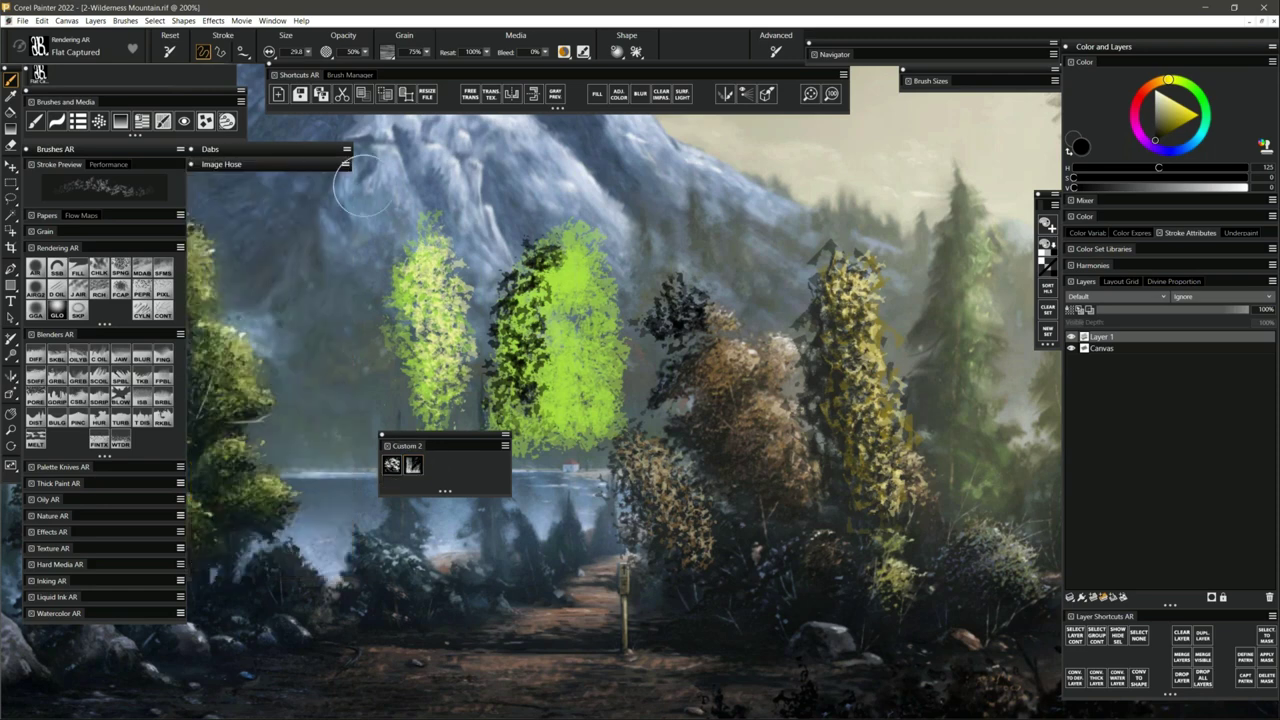
left_click_drag(426, 441, 244, 175)
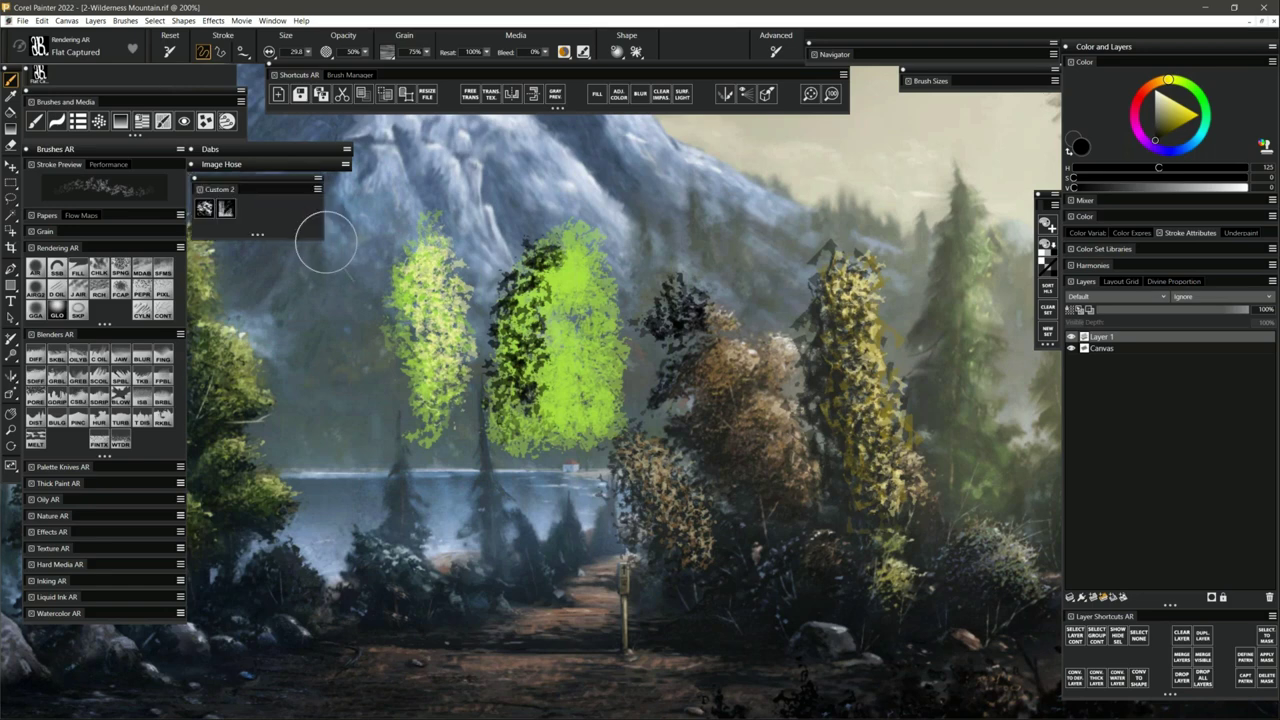
left_click_drag(313, 237, 243, 229)
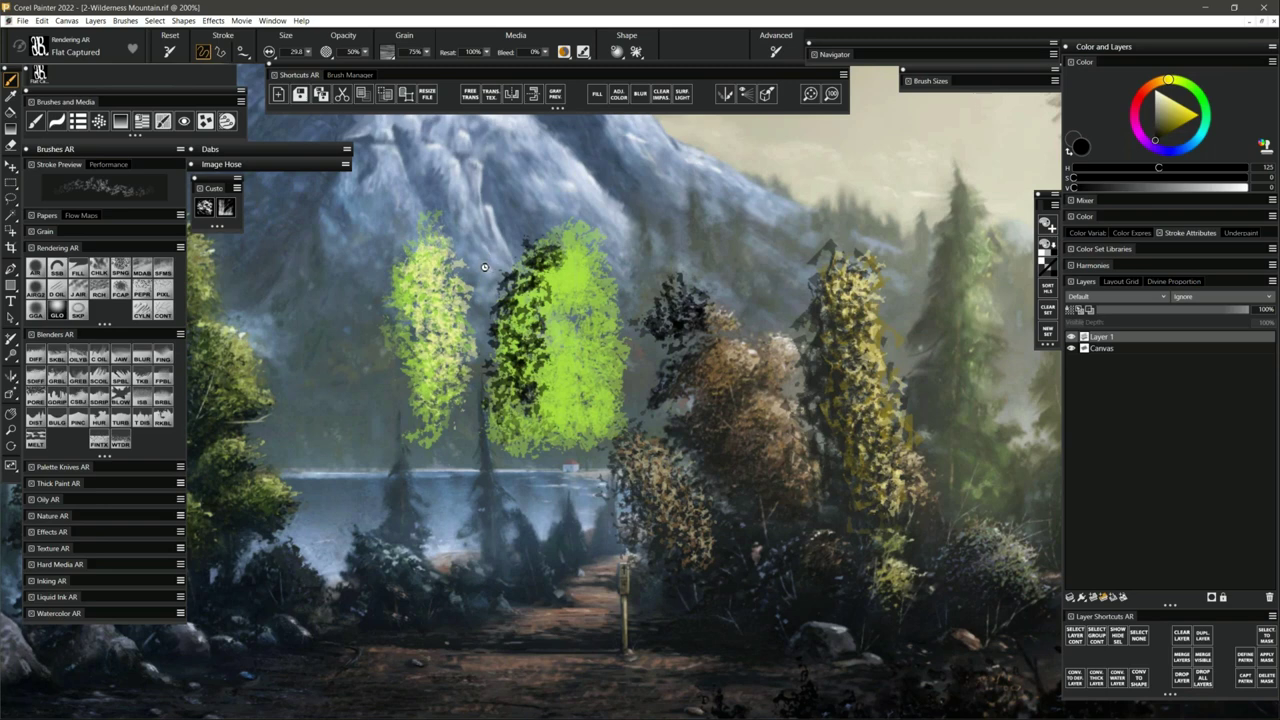
Lower the Erode strength of the fluffy captured dab to 0% and collapse the dab settings.
left_click(259, 147)
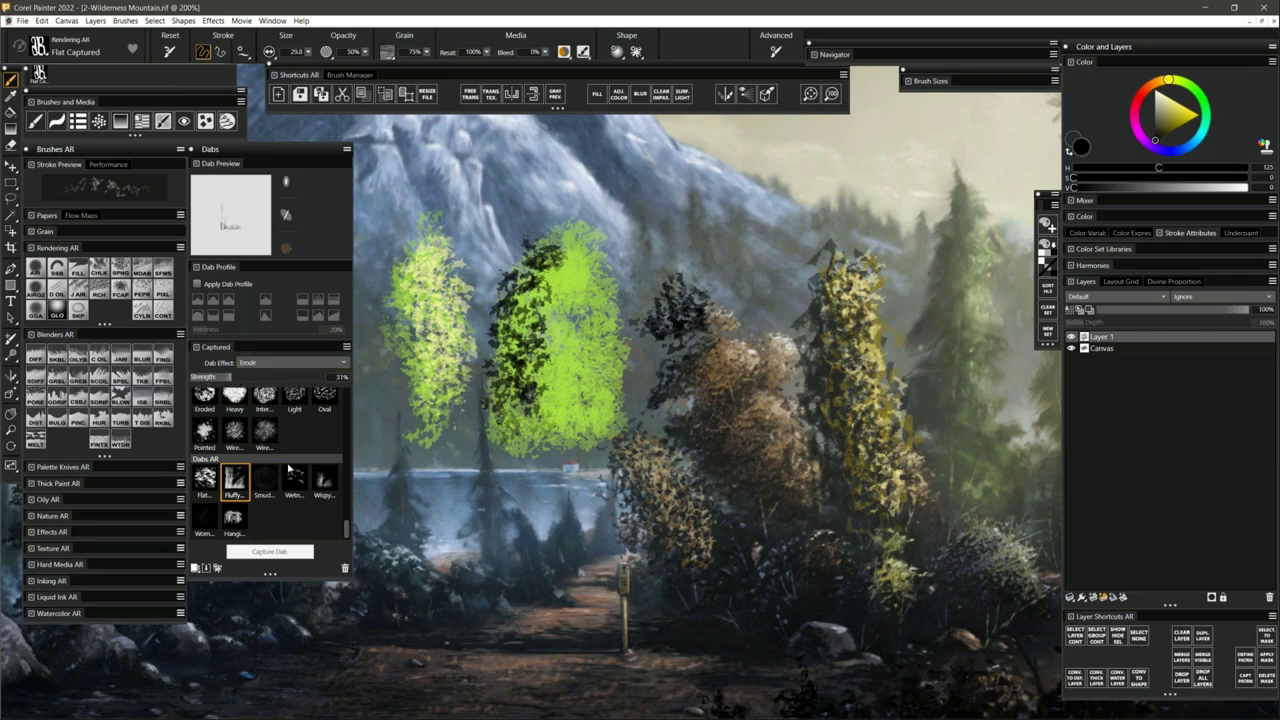
left_click_drag(208, 381, 185, 395)
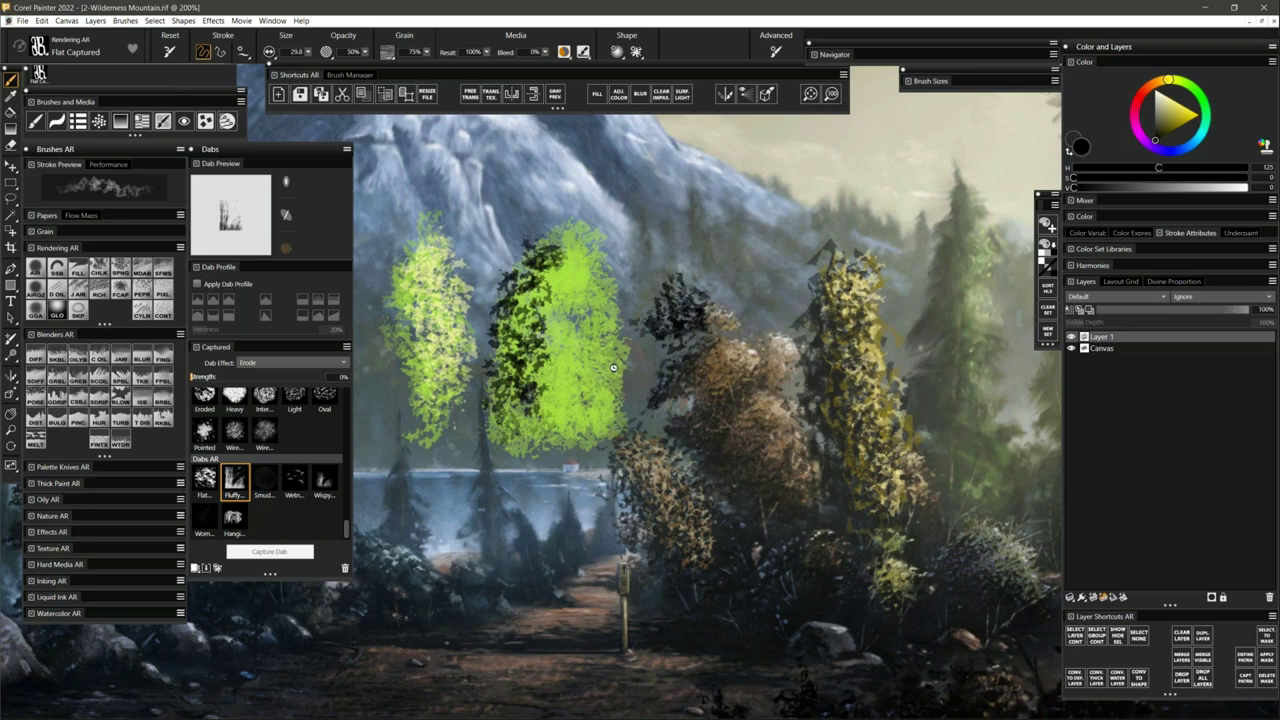
left_click(198, 381)
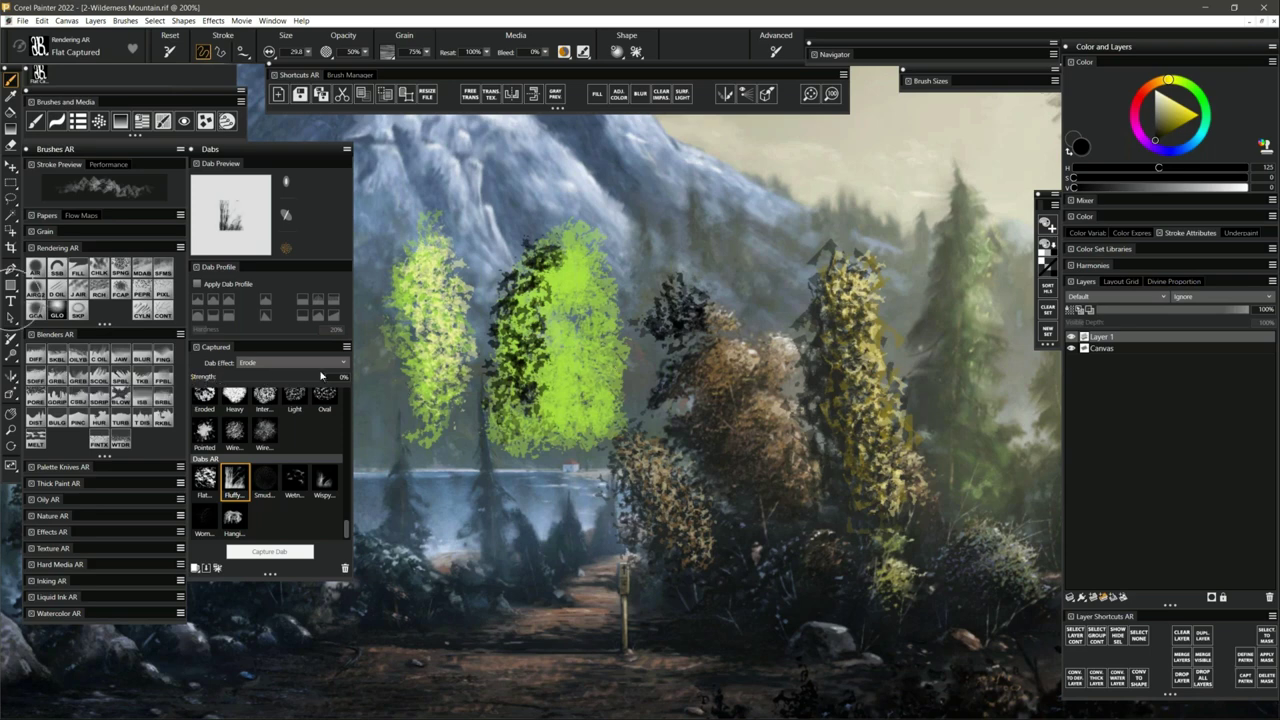
left_click_drag(512, 418, 482, 408)
mouse_move(513, 457)
left_mouse_down()
mouse_move(498, 460)
mouse_move(508, 468)
mouse_move(603, 410)
left_mouse_up()
double_click(297, 151)
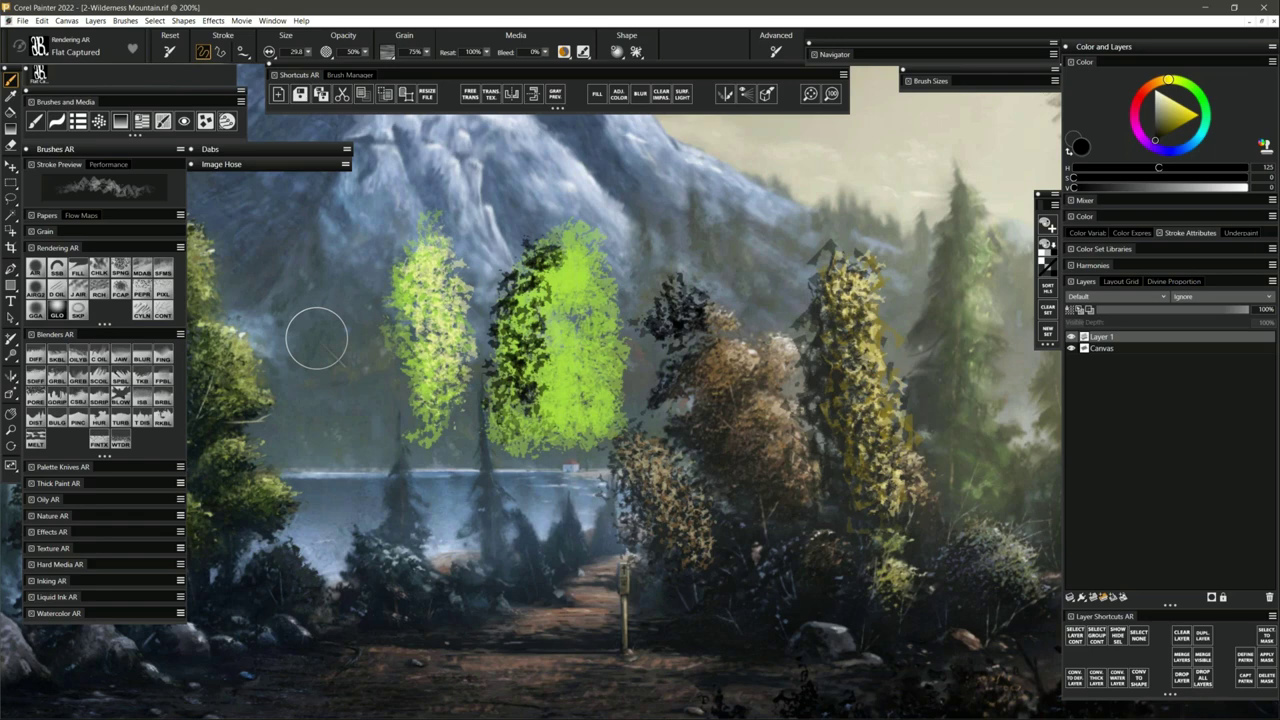
Revert the Wilderness Mountain painting to its saved version, discarding the foliage test layer.
left_click(22, 20)
left_click(40, 170)
left_click(668, 412)
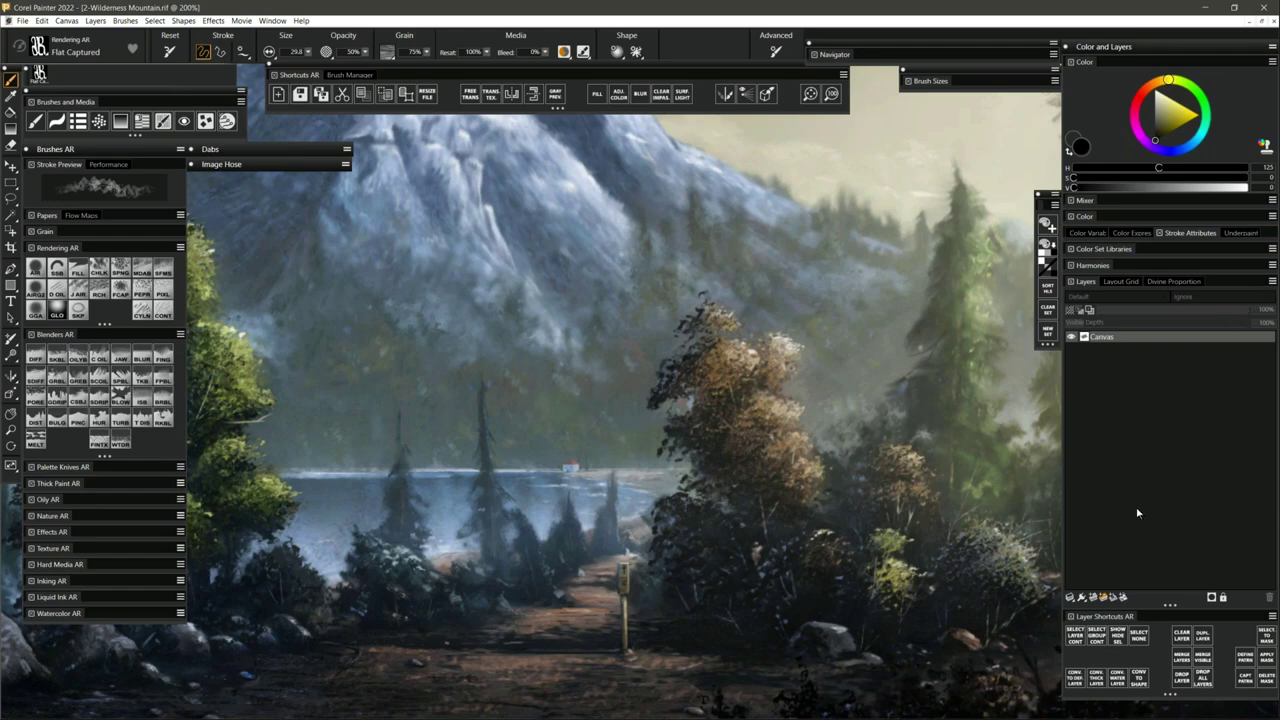
Switch to the beach painting, set its layer thumbnails to Large, and look through the layer list.
left_click(22, 21)
key("Escape")
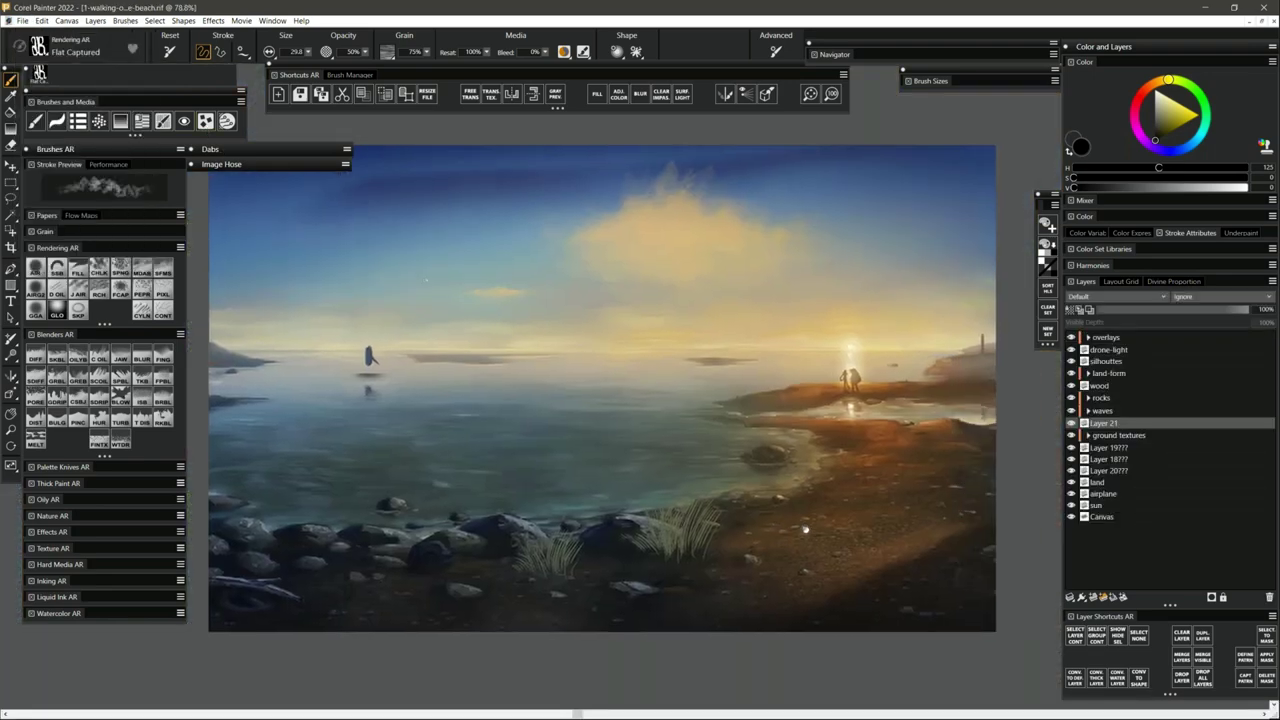
left_click(1273, 284)
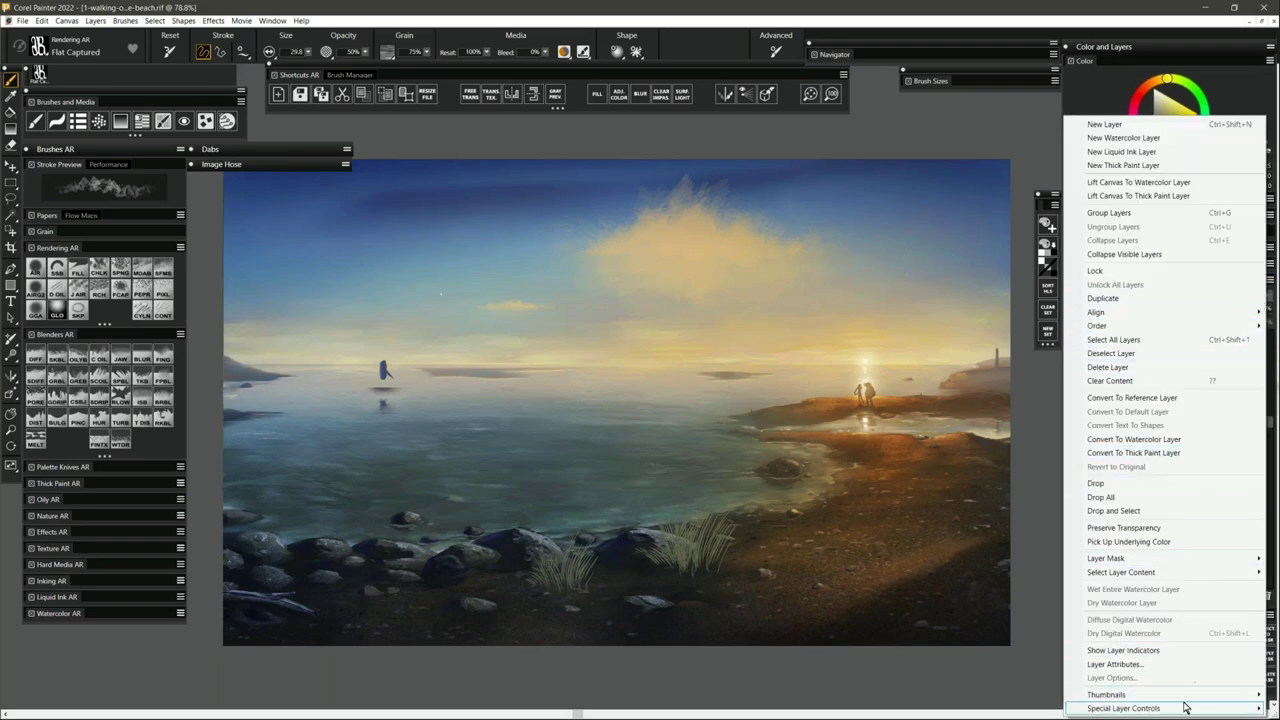
mouse_move(1187, 700)
left_click(1027, 694)
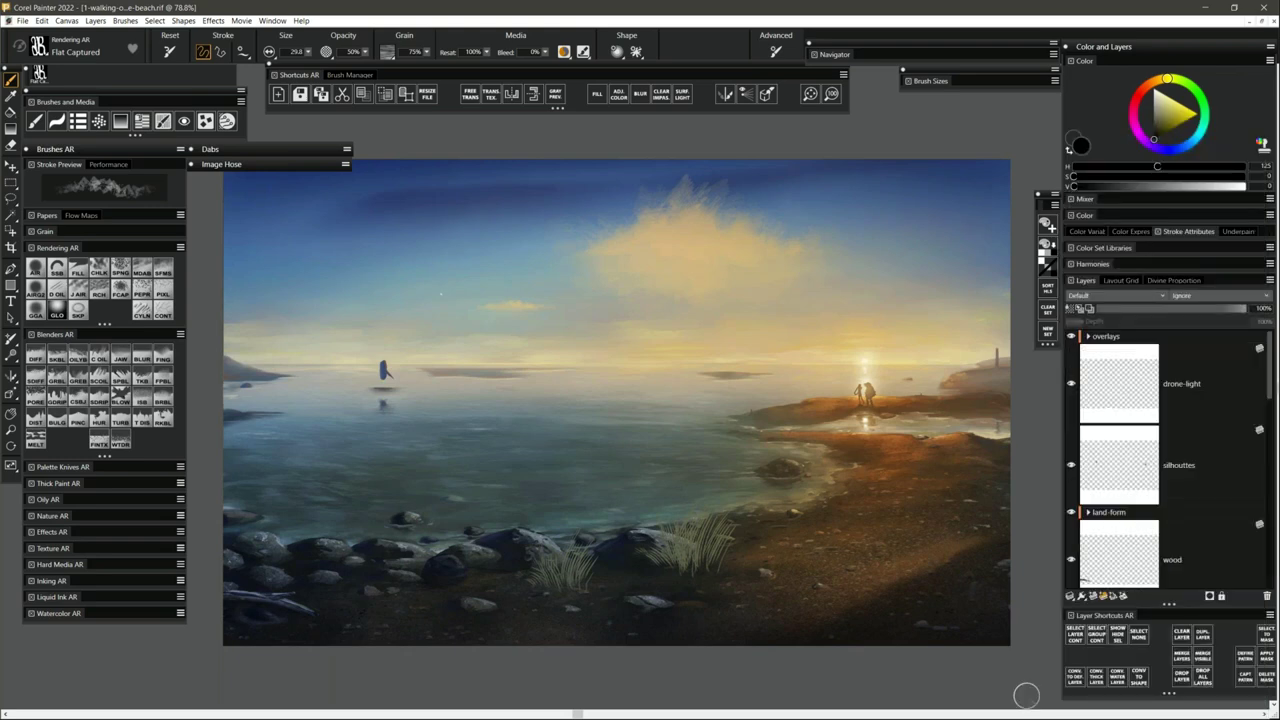
scroll(1265, 376, "down", 3)
left_click_drag(1265, 376, 1252, 340)
Set the layer thumbnails to None and toggle the visibility of the sun layer.
left_click(1270, 282)
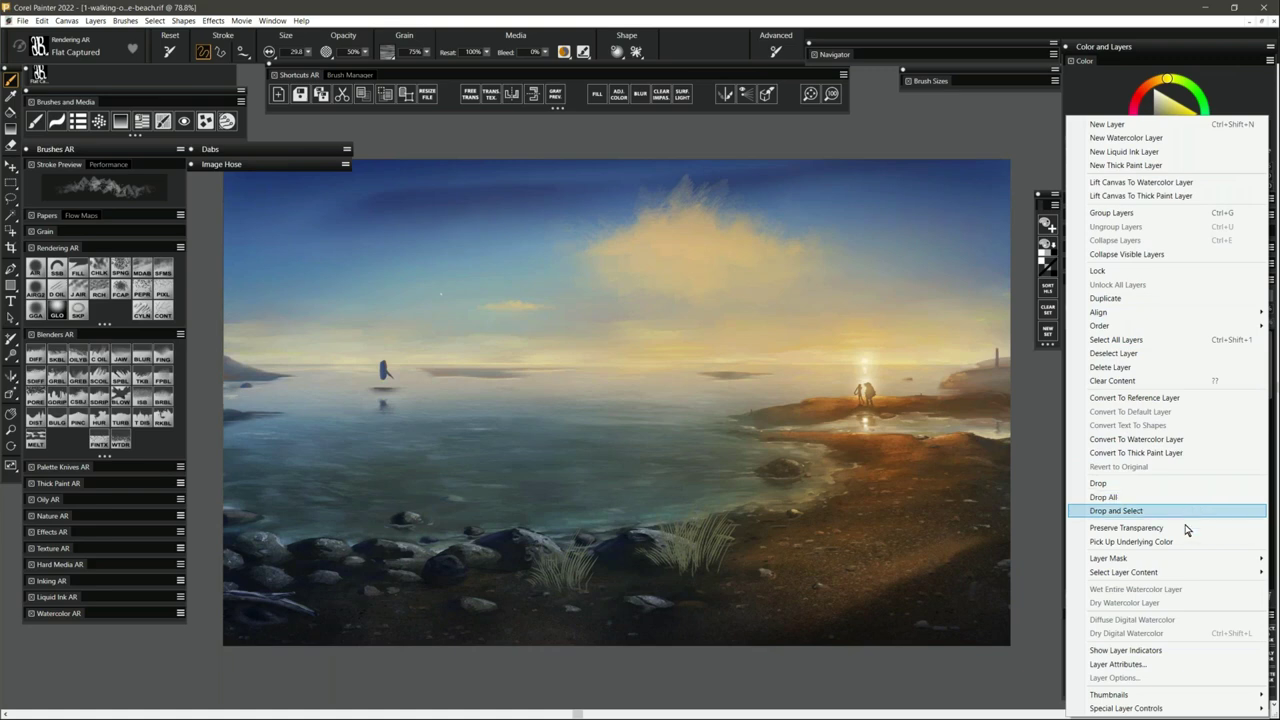
mouse_move(1152, 698)
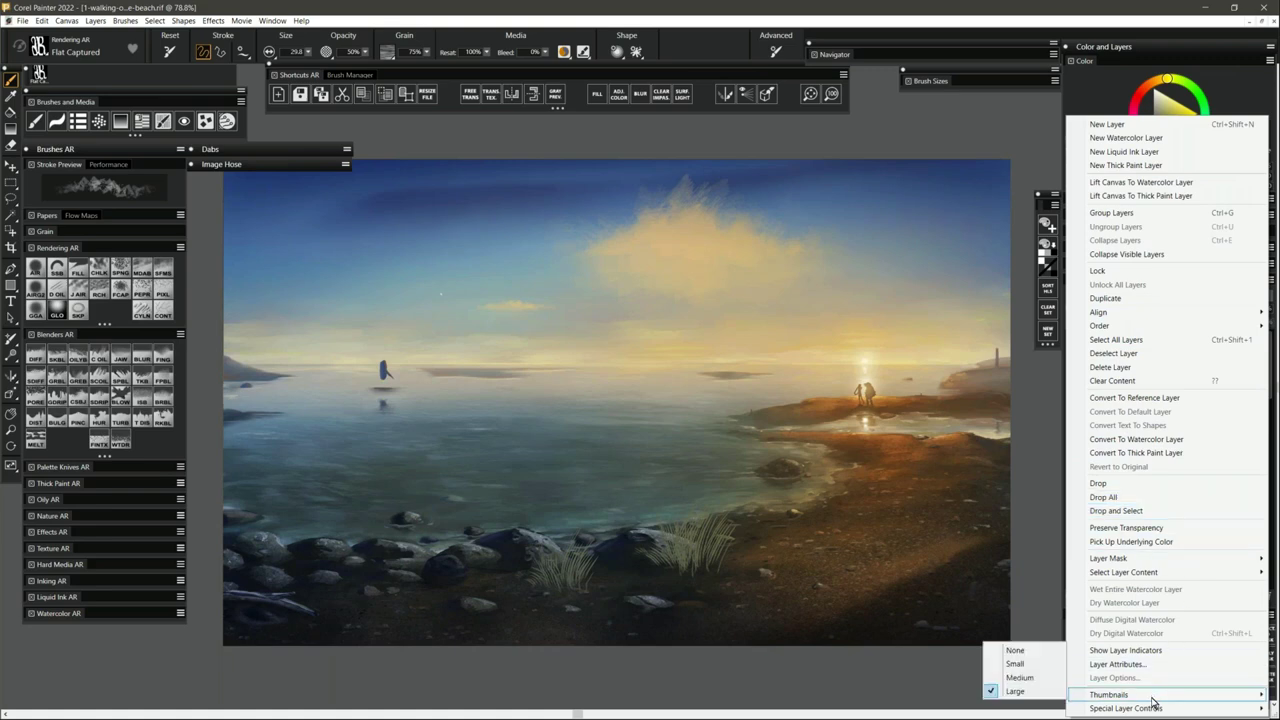
left_click(1034, 651)
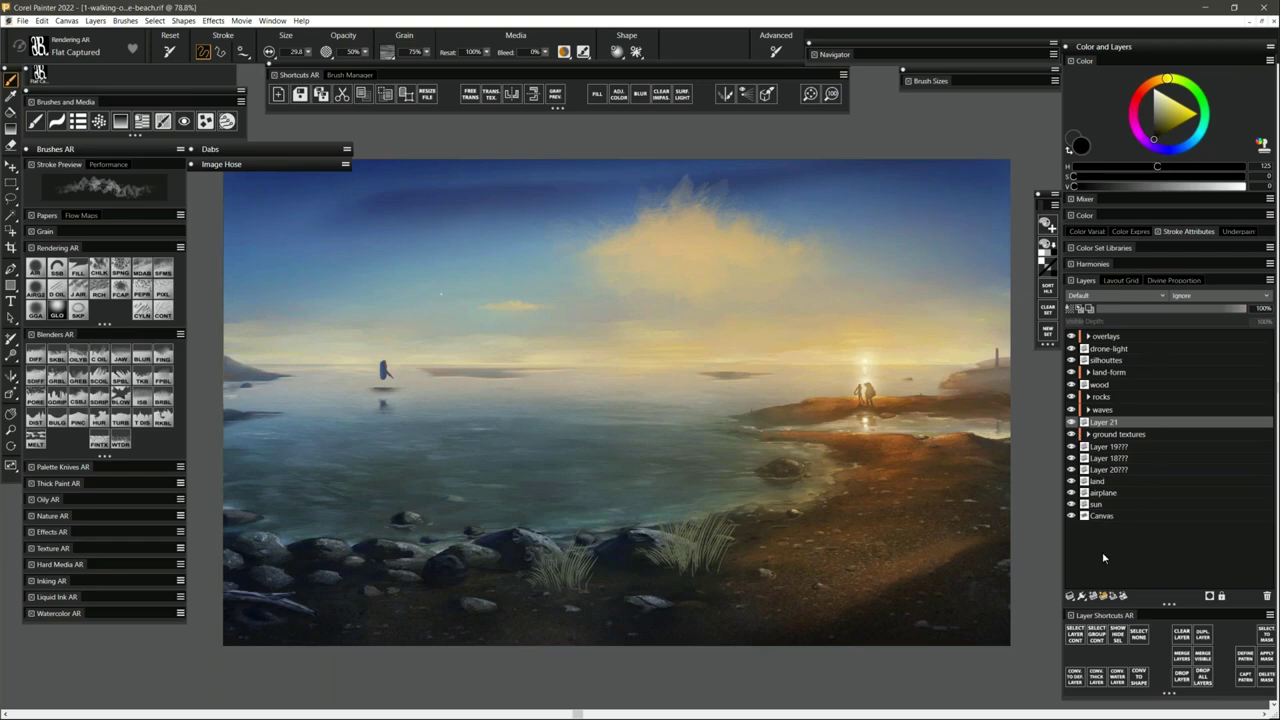
left_click(1270, 281)
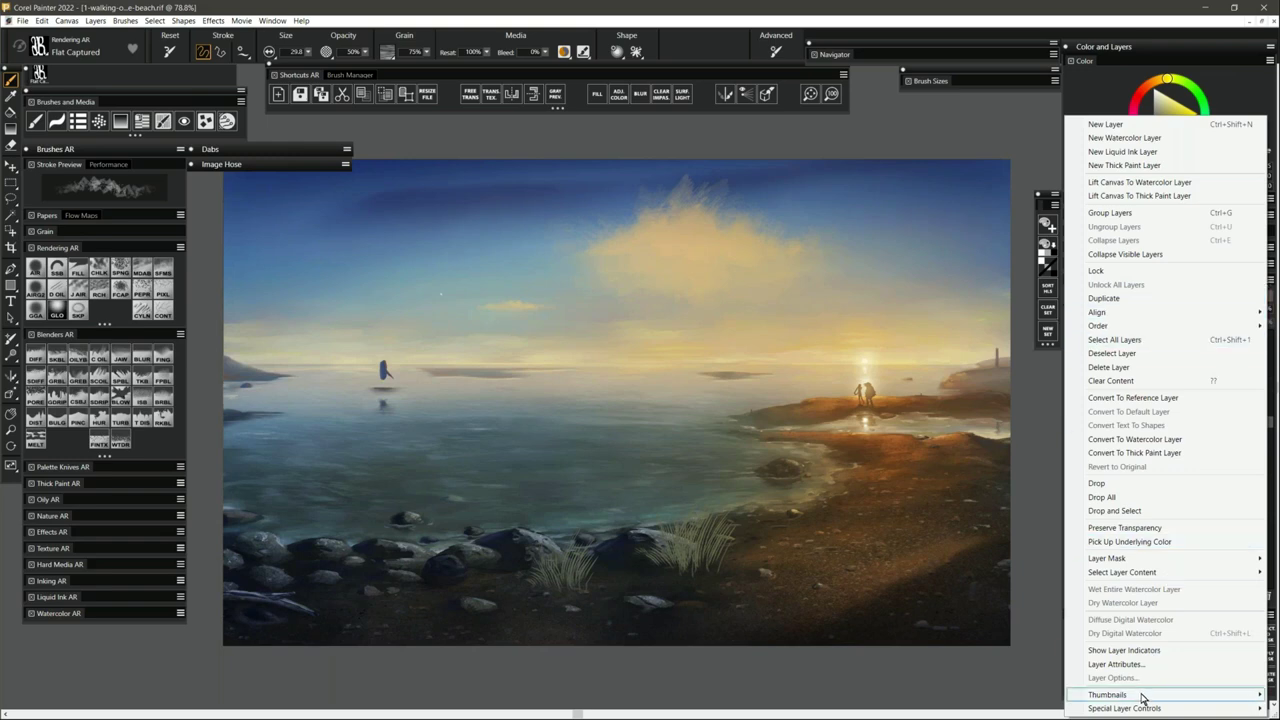
mouse_move(1133, 697)
left_click(1030, 556)
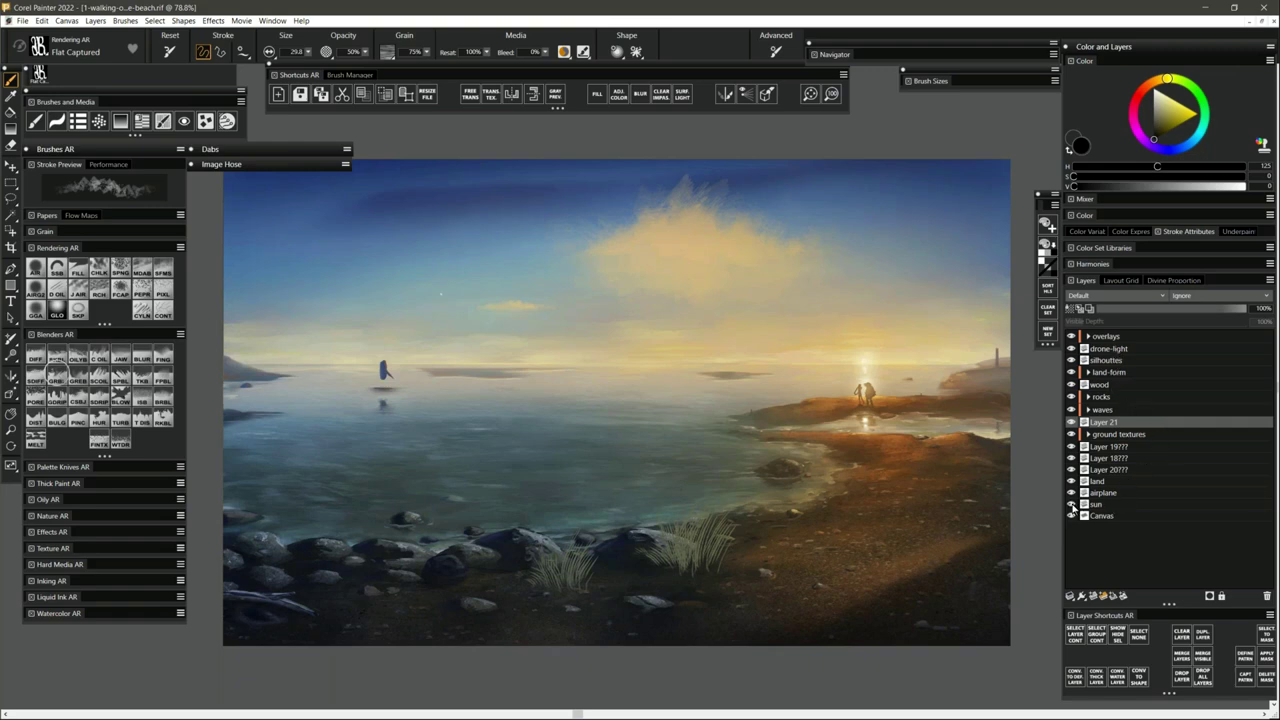
left_click(1073, 506)
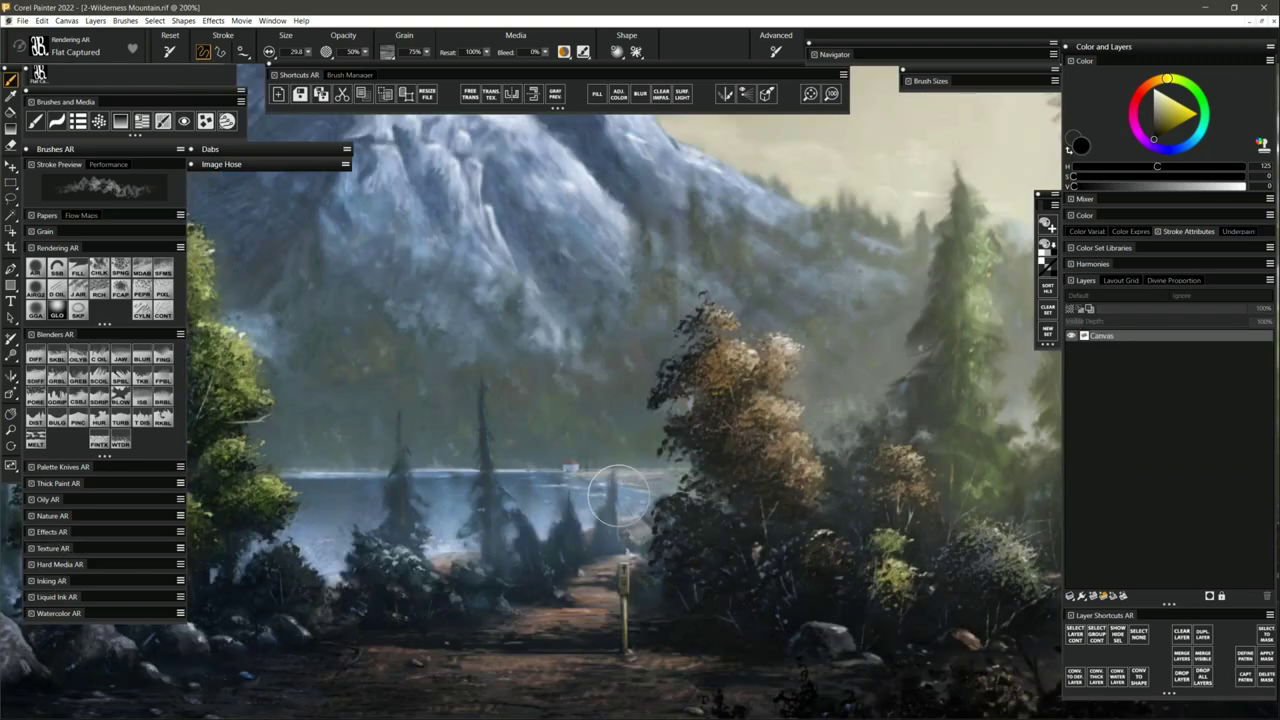
Show the dab settings over the Wilderness Mountain painting and place the General Brush Controls beside them.
left_click(272, 148)
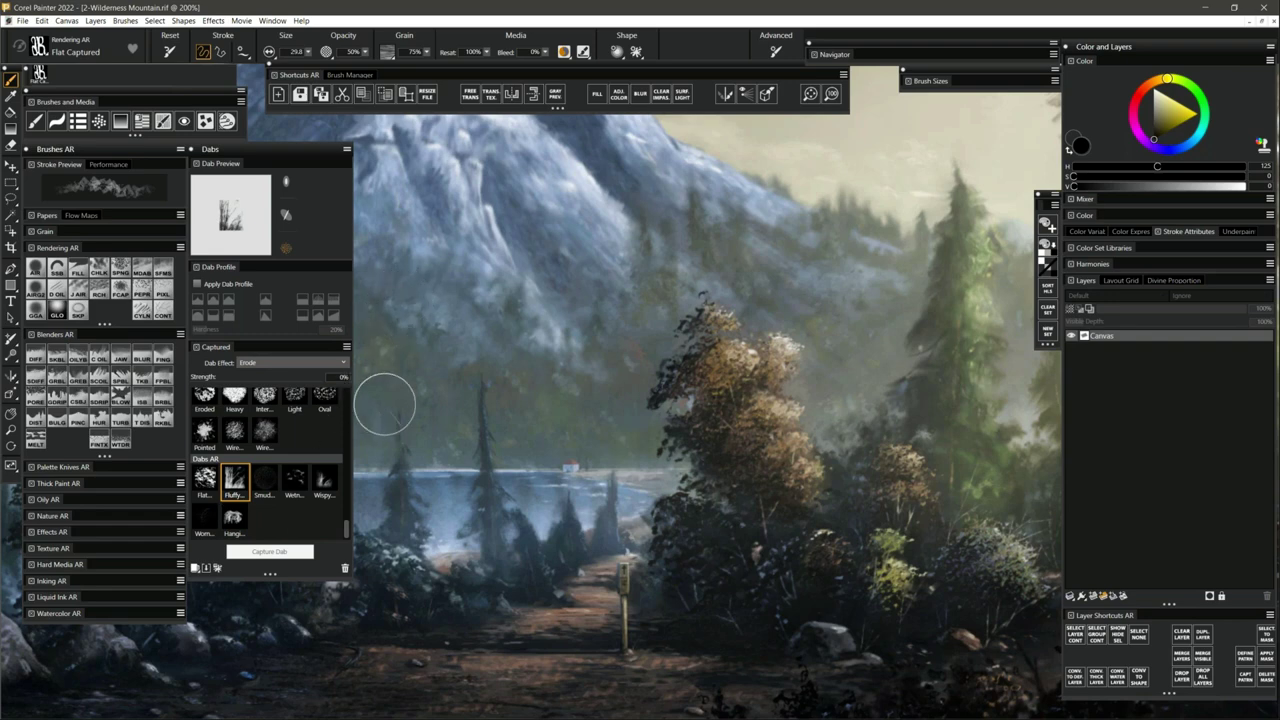
scroll(324, 447, "up", 1)
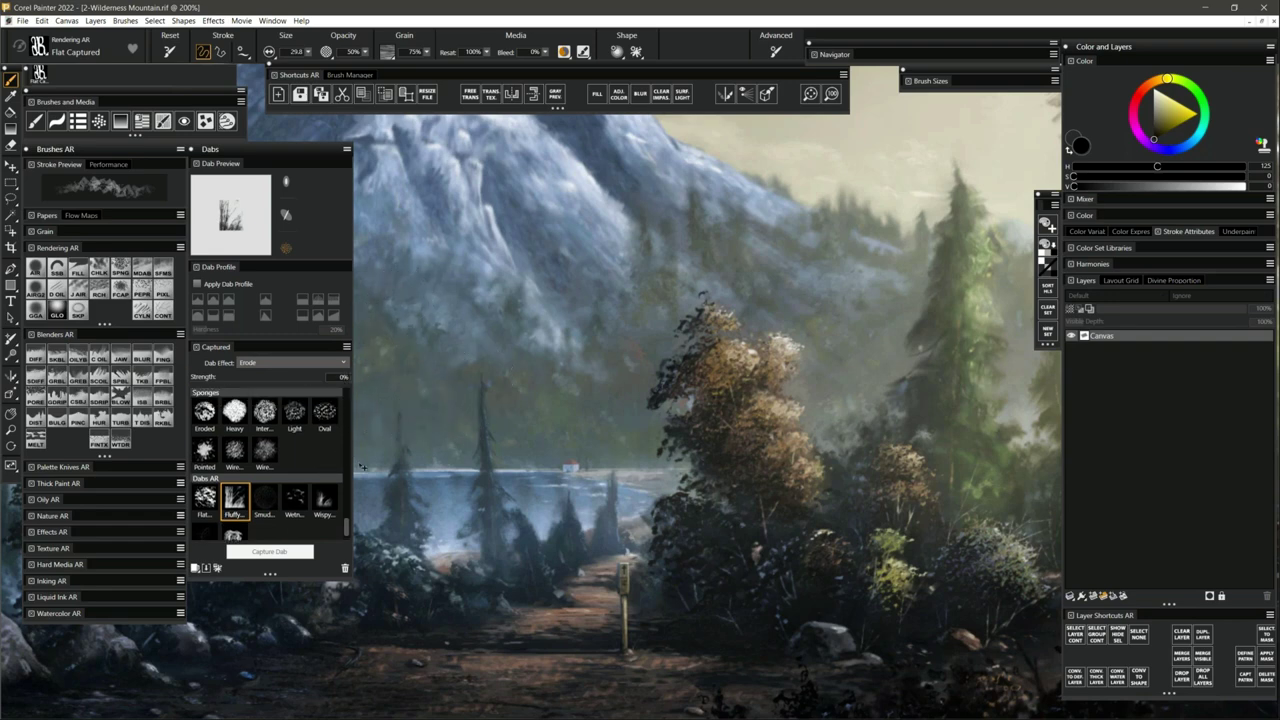
key("ctrl+b")
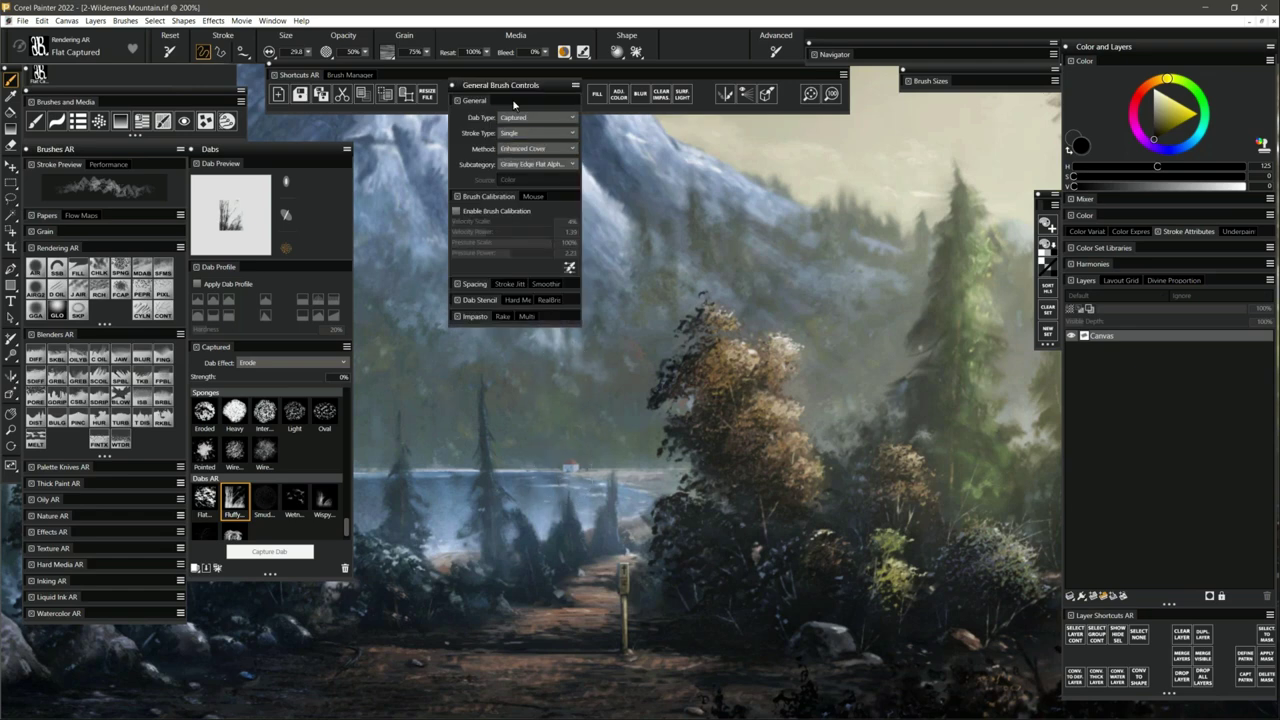
left_click_drag(524, 90, 436, 217)
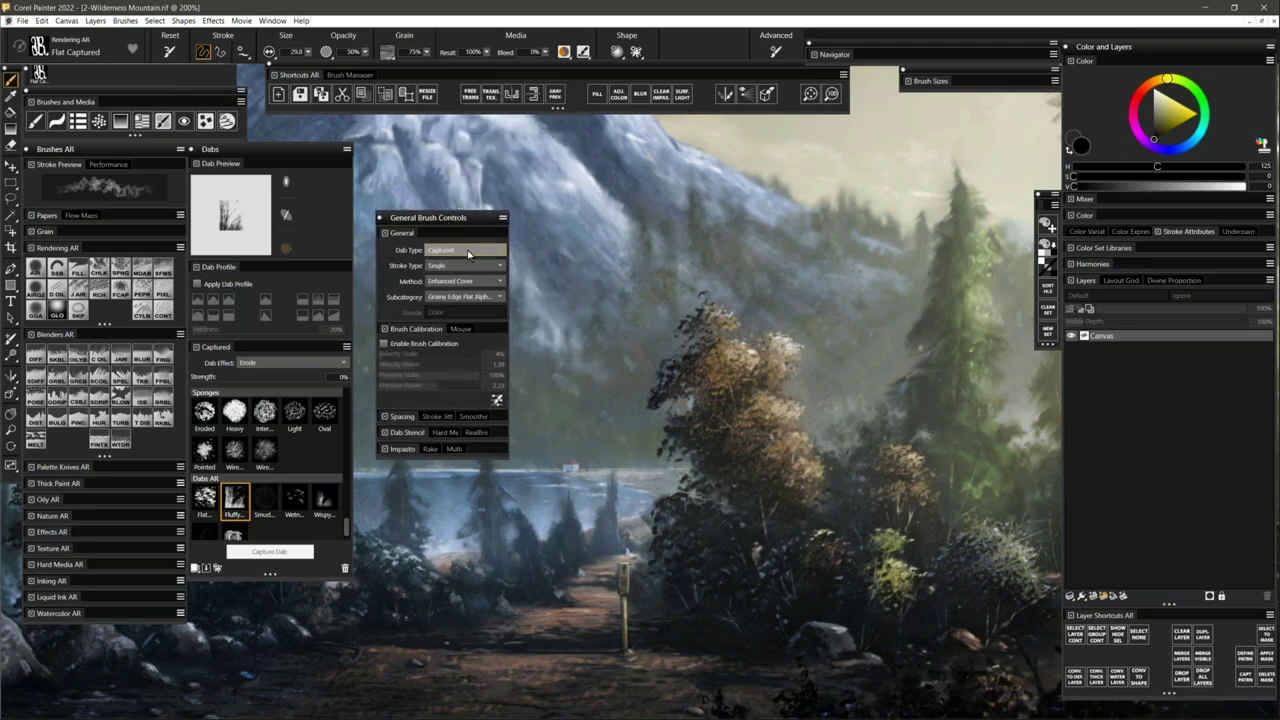
Set the brush's dab type to Circular.
left_click(466, 252)
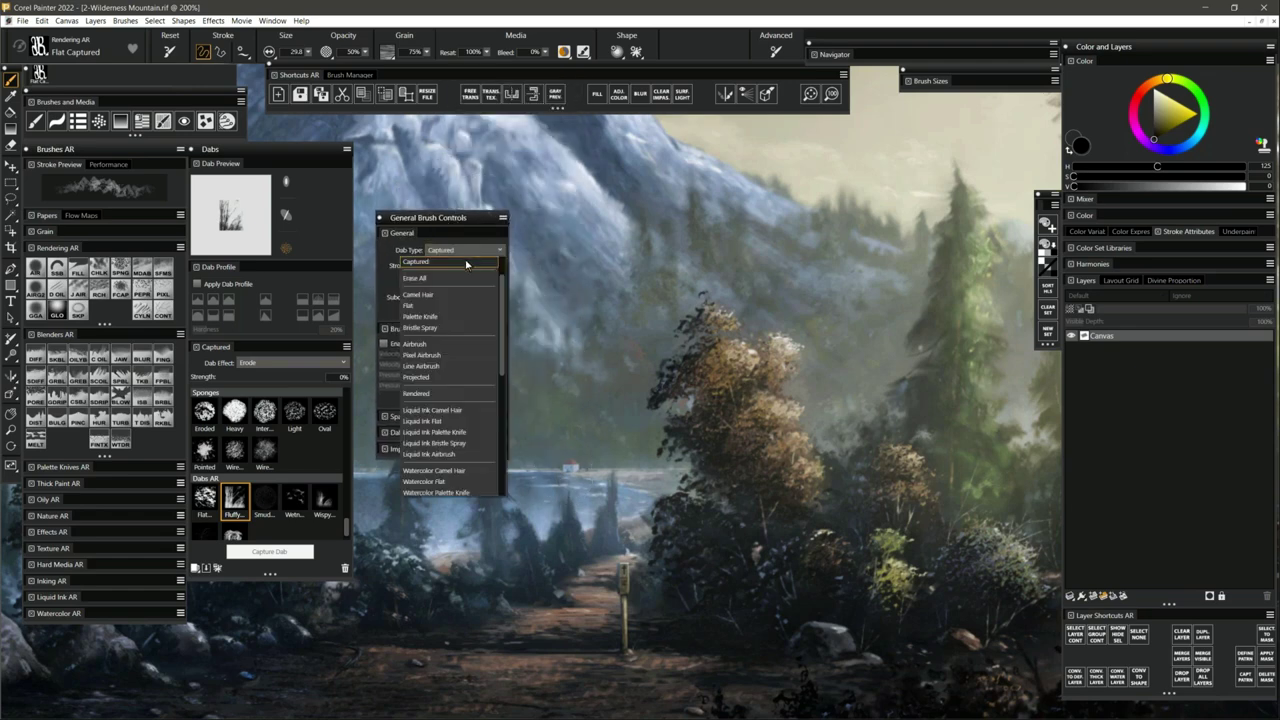
scroll(450, 290, "up", 4)
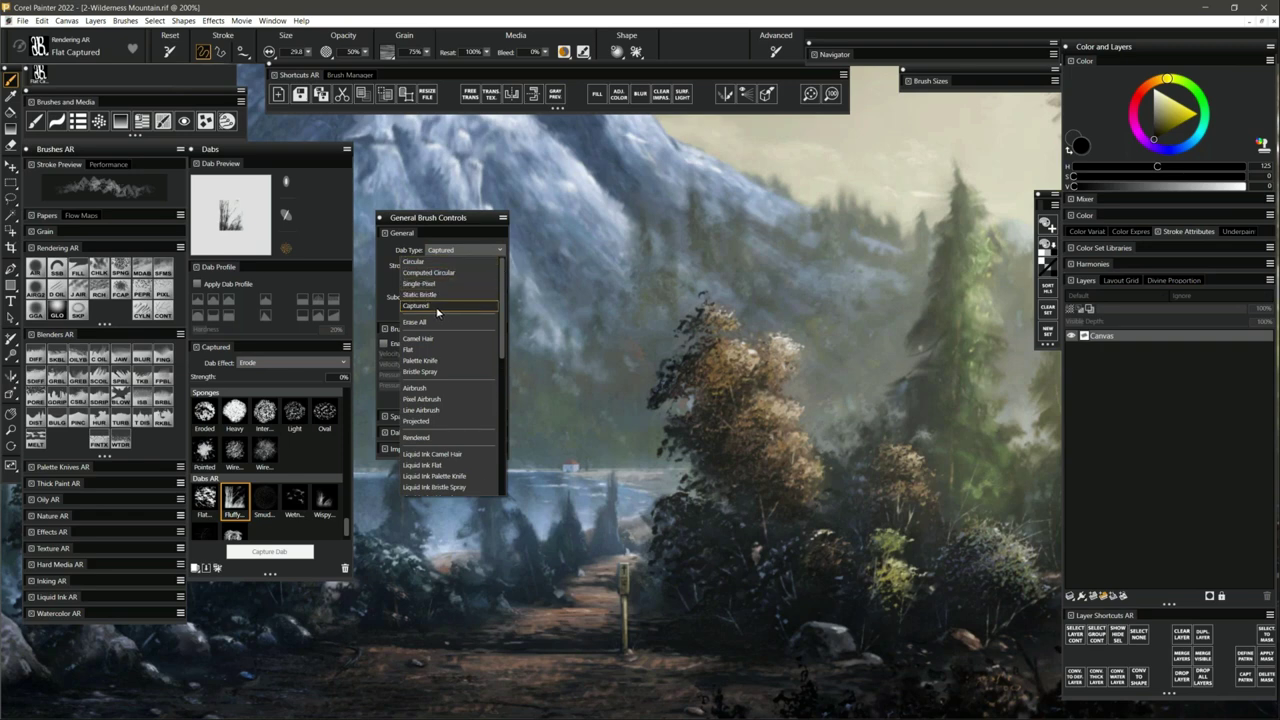
left_click(416, 263)
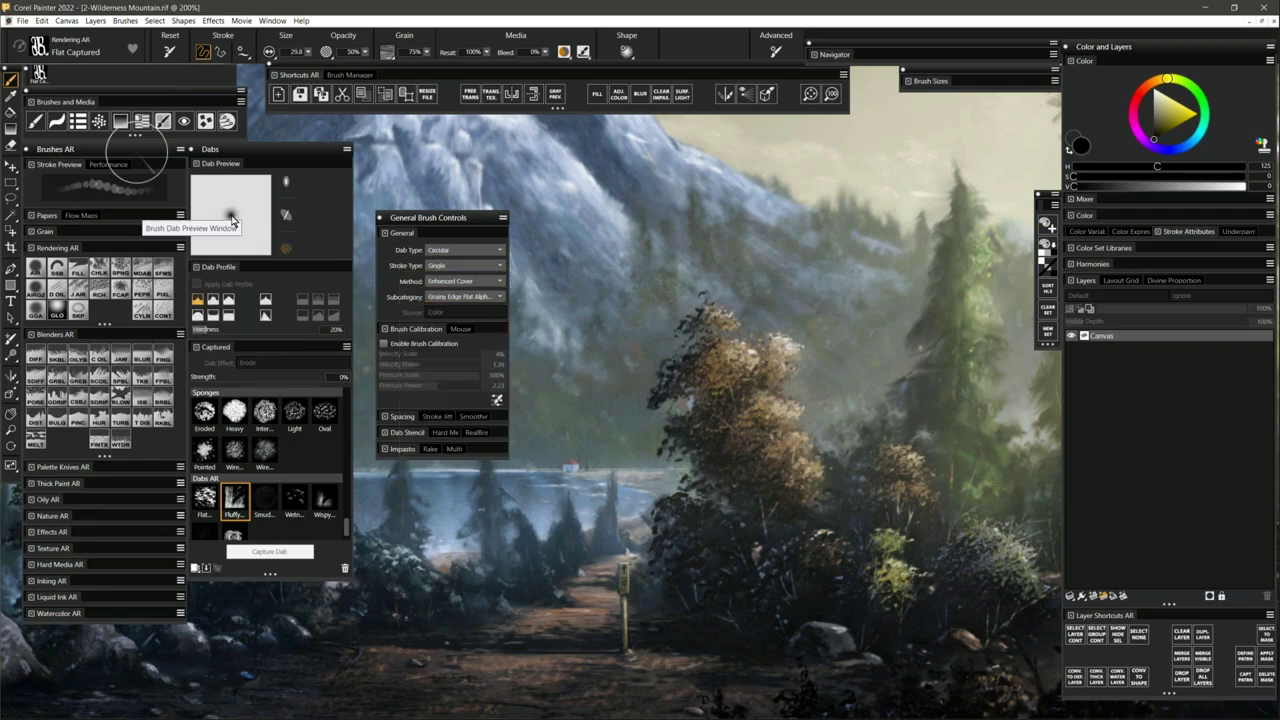
left_click(452, 251)
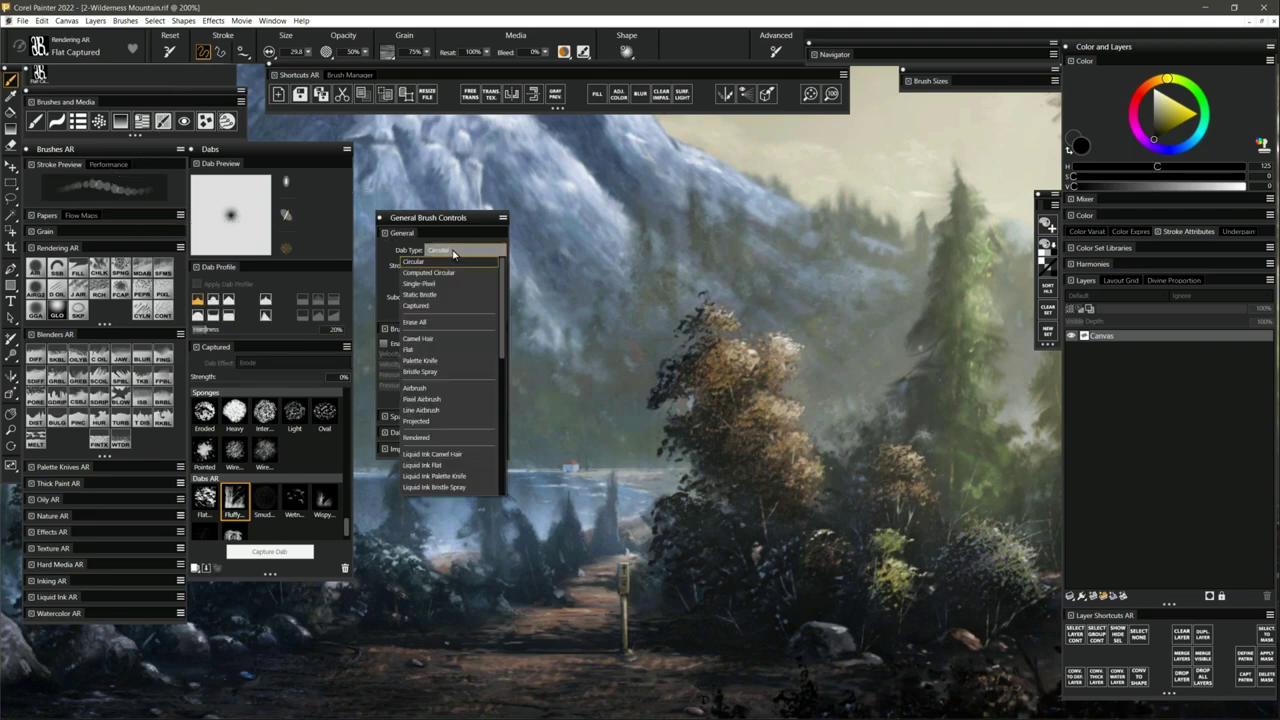
left_click(238, 229)
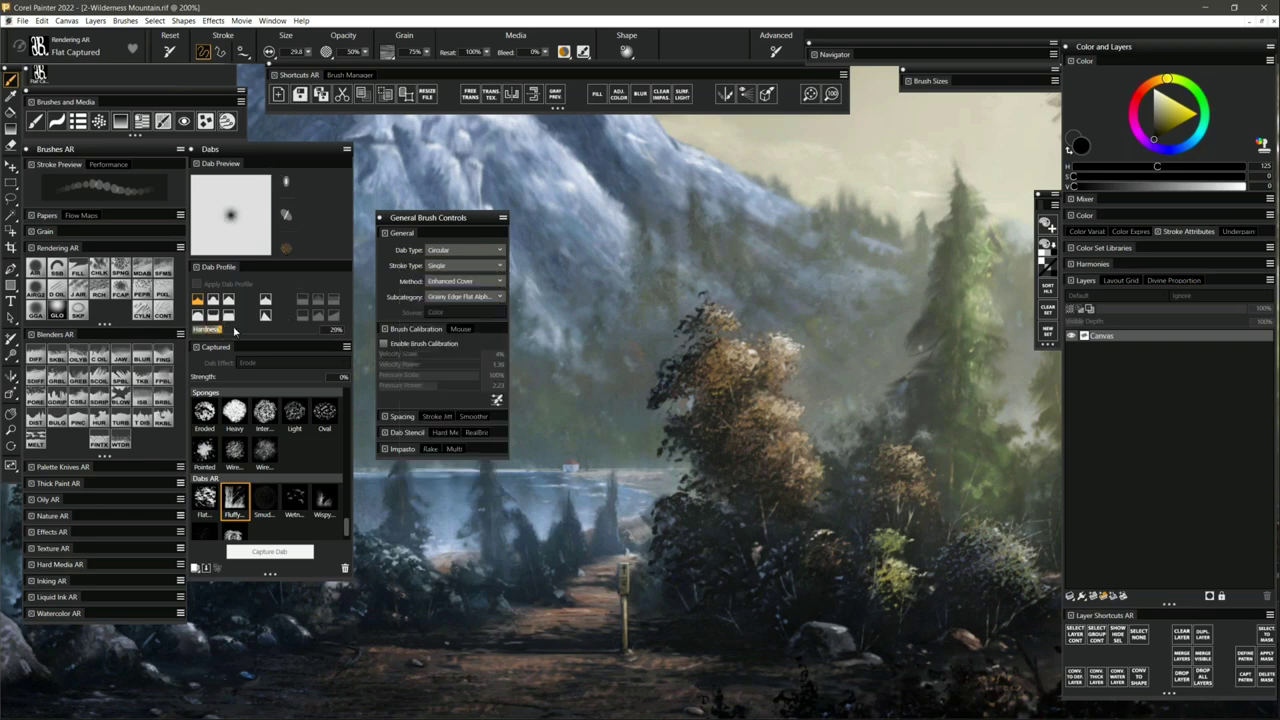
Set the circular dab's hardness to 44%, switch the dab type back to Captured, and look through the other dab types.
mouse_move(235, 331)
left_mouse_down()
mouse_move(268, 331)
mouse_move(210, 333)
mouse_move(228, 331)
left_mouse_up()
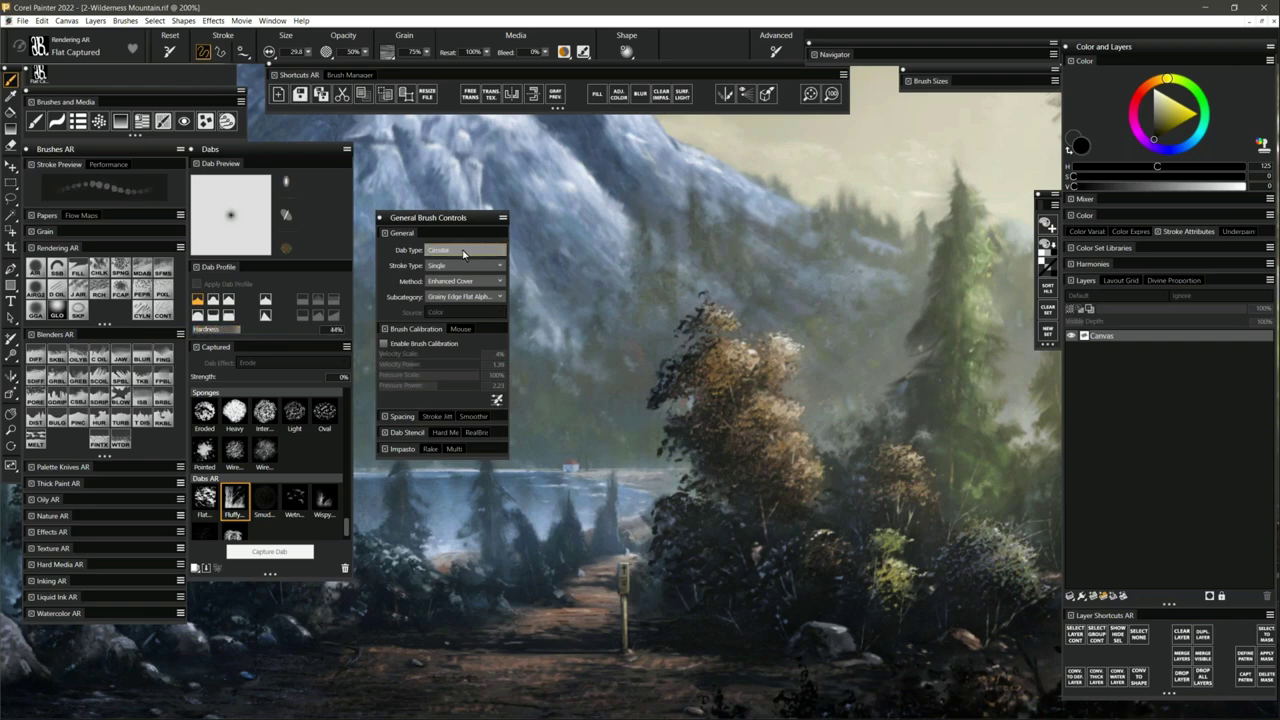
left_click(463, 252)
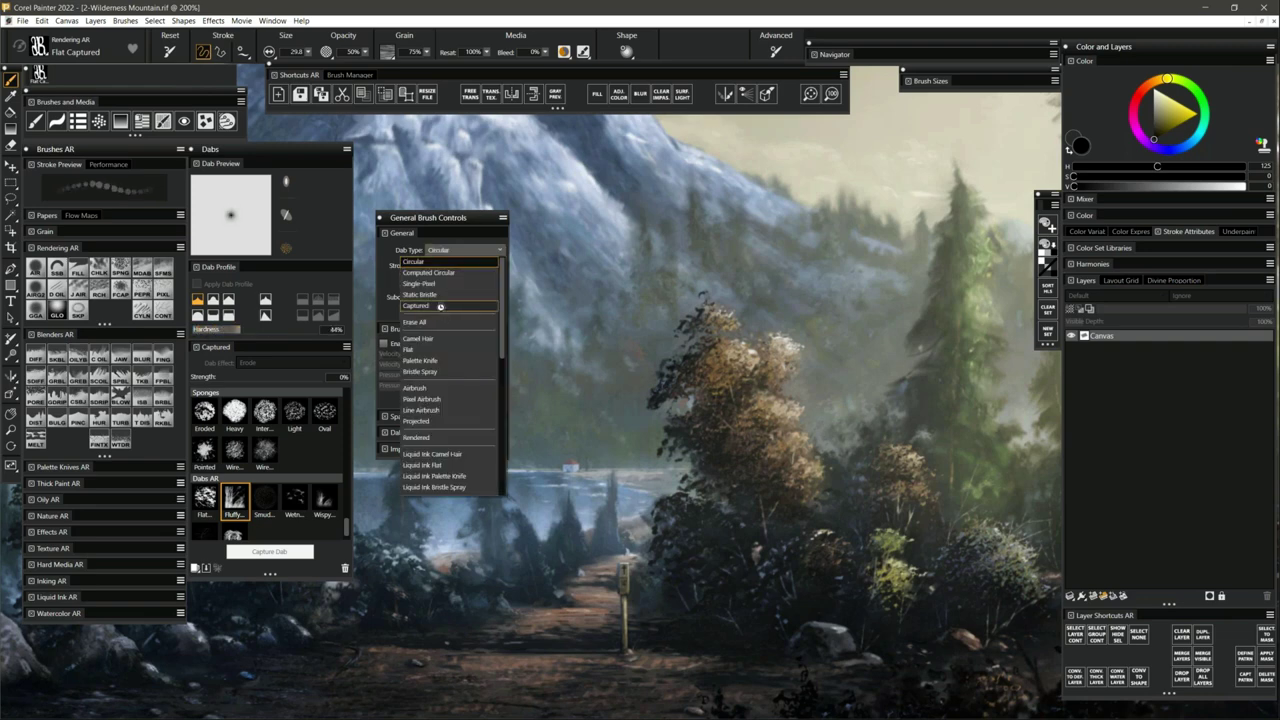
left_click(440, 307)
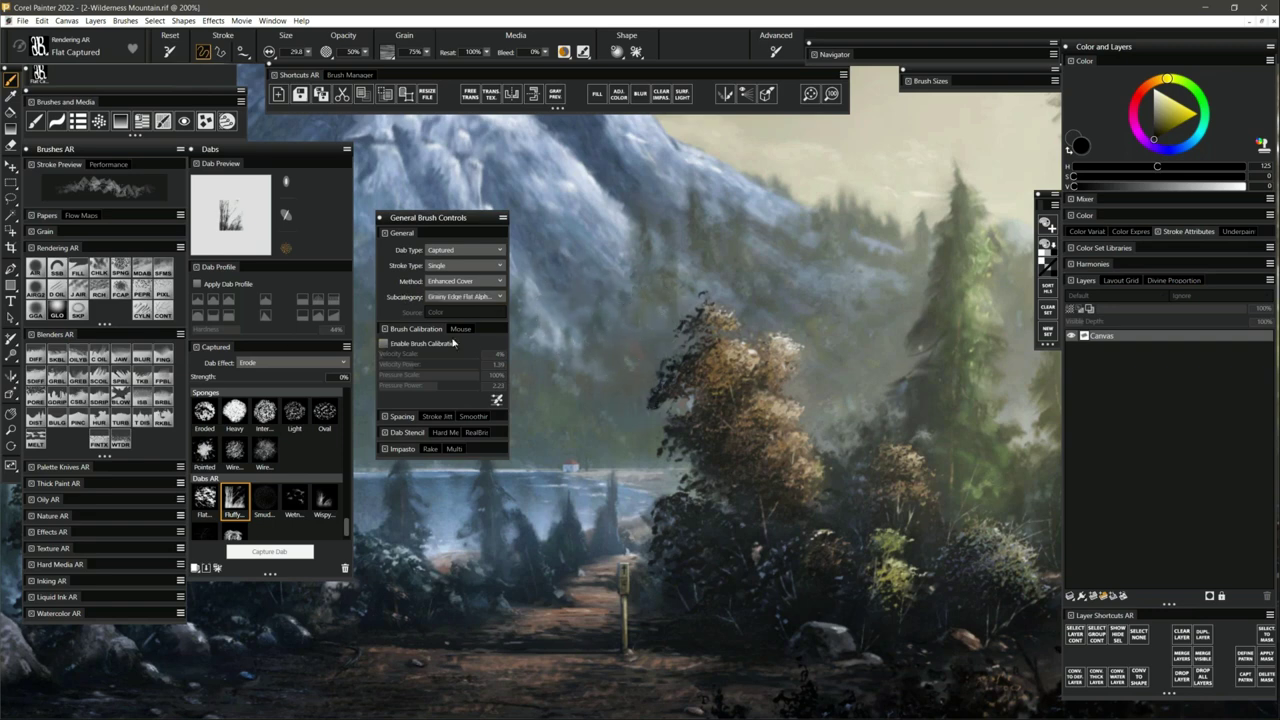
left_click(455, 250)
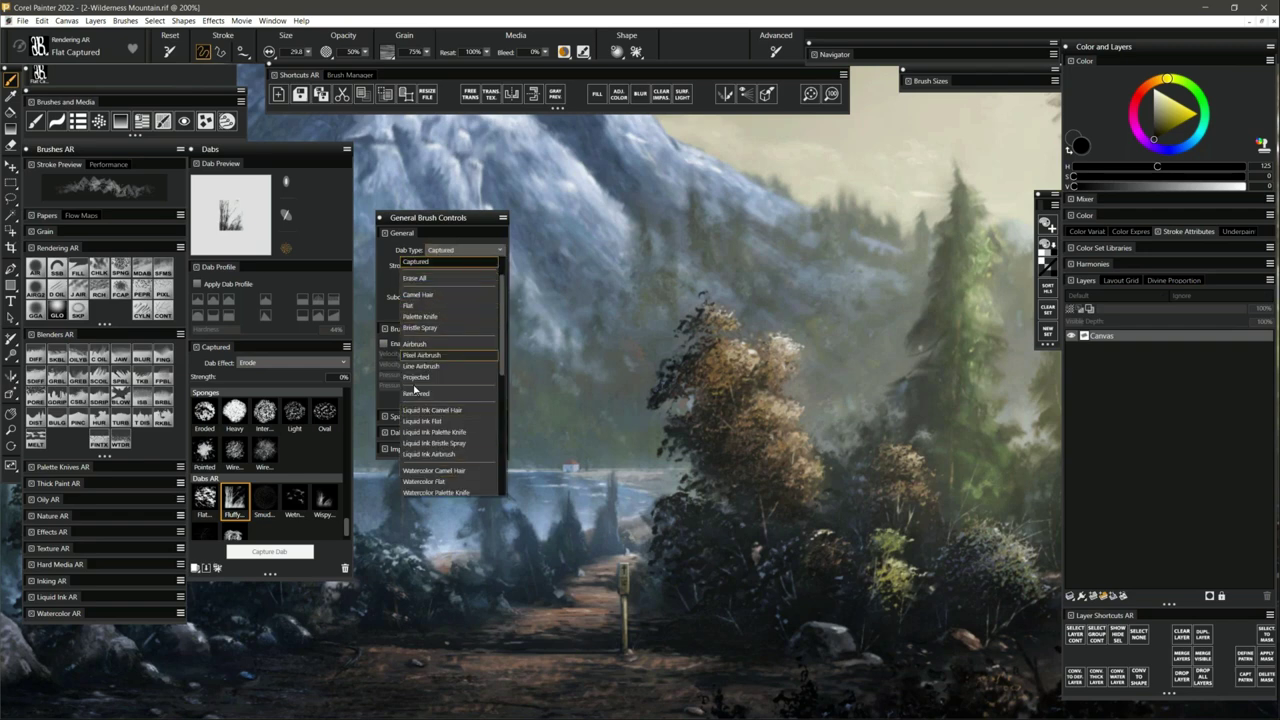
left_click(414, 262)
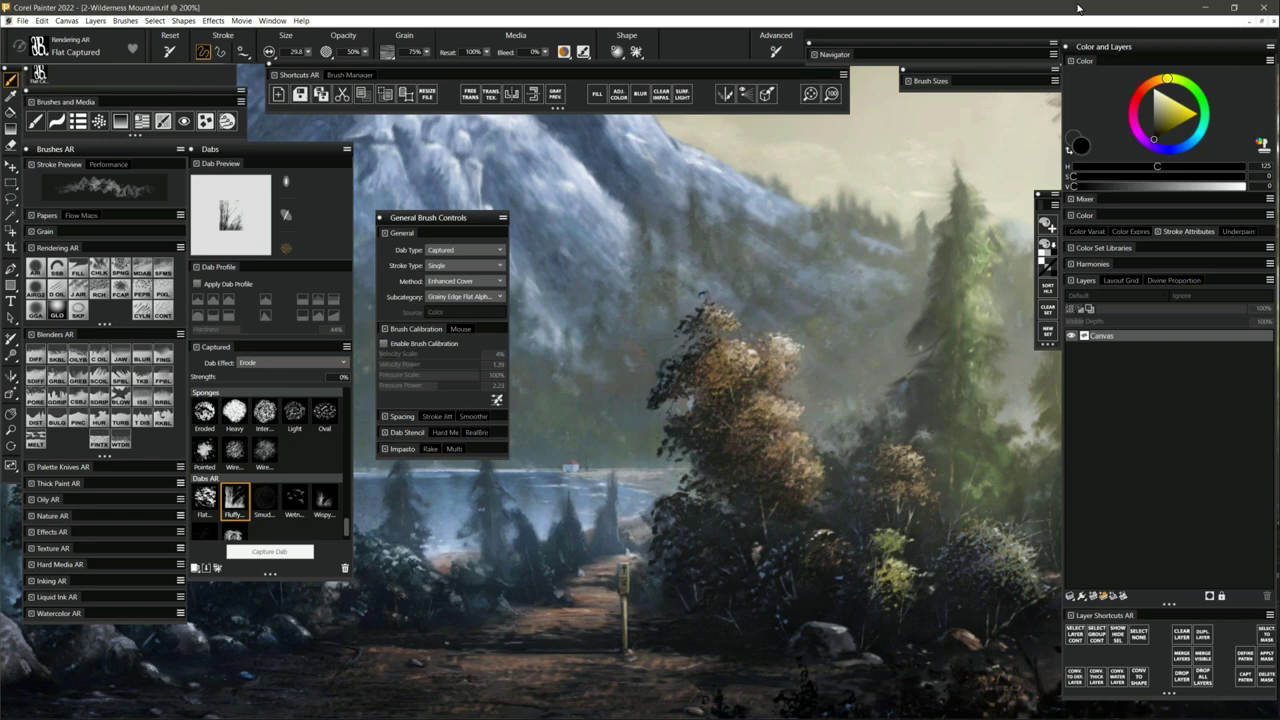
Reposition the General Brush Controls over the mountain painting and close them.
left_click(1158, 431)
mouse_move(476, 215)
left_mouse_down()
mouse_move(628, 222)
mouse_move(527, 258)
mouse_move(648, 252)
mouse_move(576, 282)
mouse_move(506, 204)
mouse_move(469, 203)
left_mouse_up()
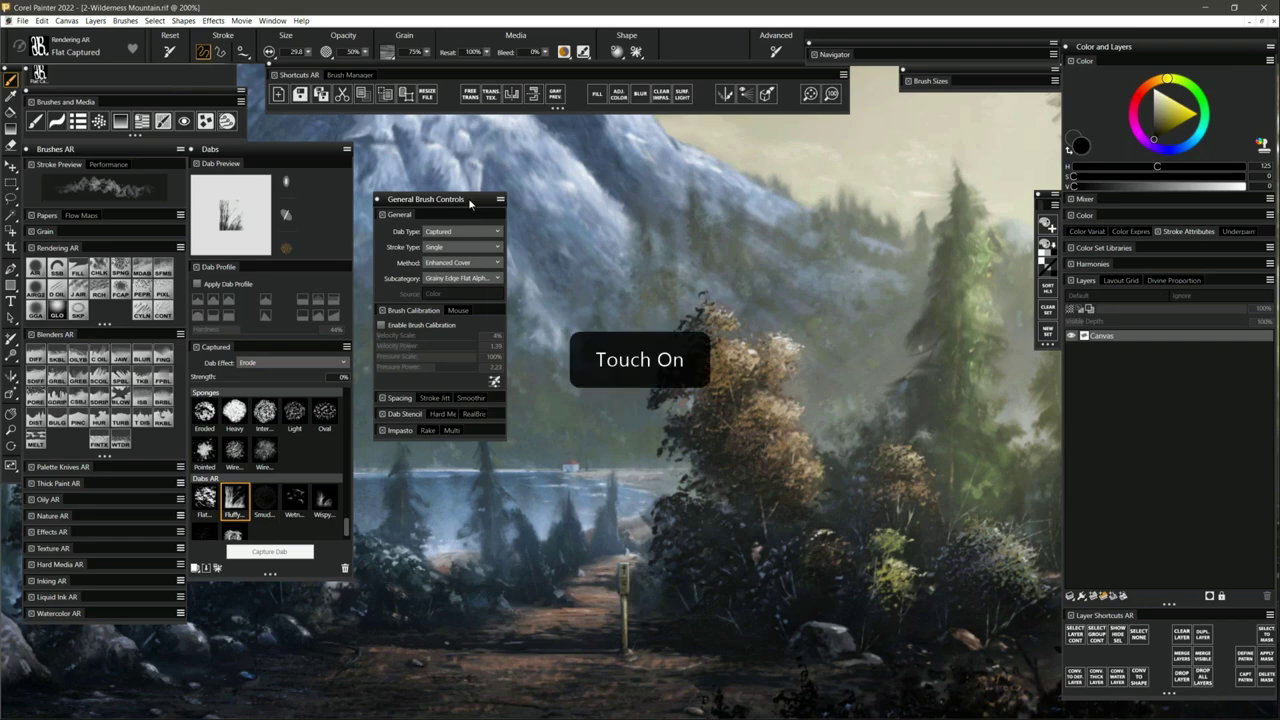
scroll(700, 400, "up", 3)
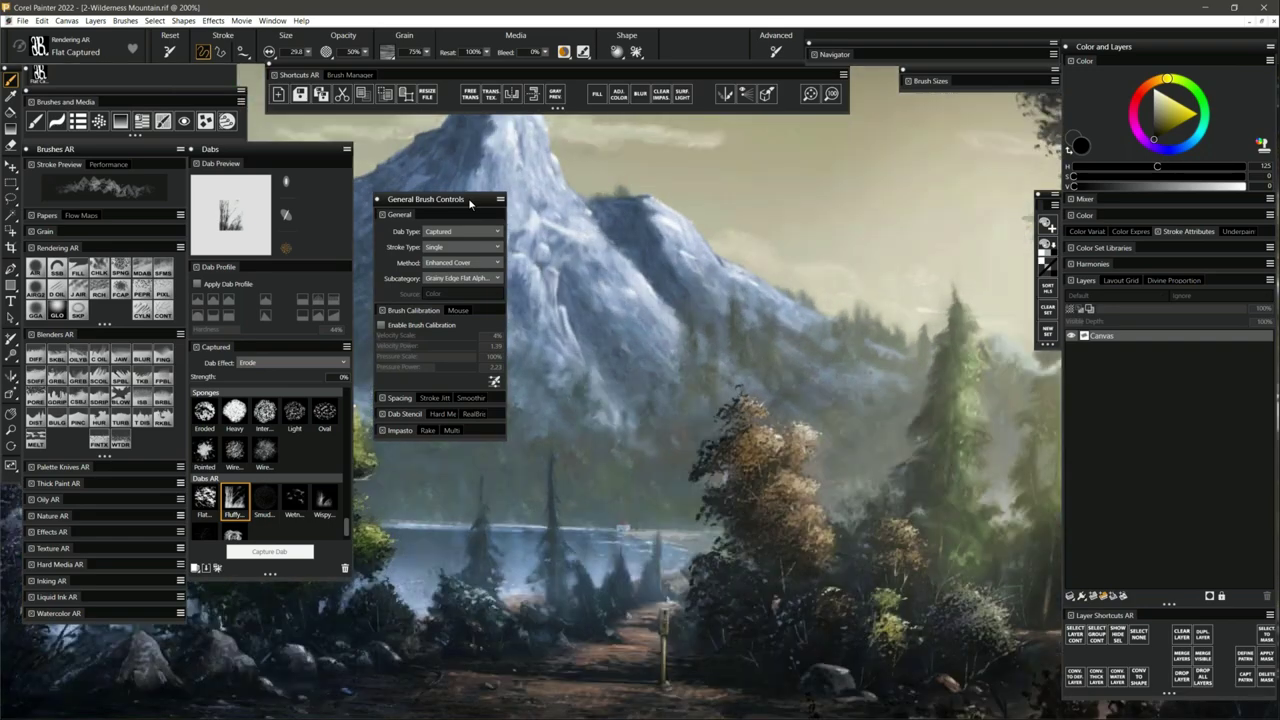
scroll(700, 400, "up", 1)
scroll(700, 400, "down", 1)
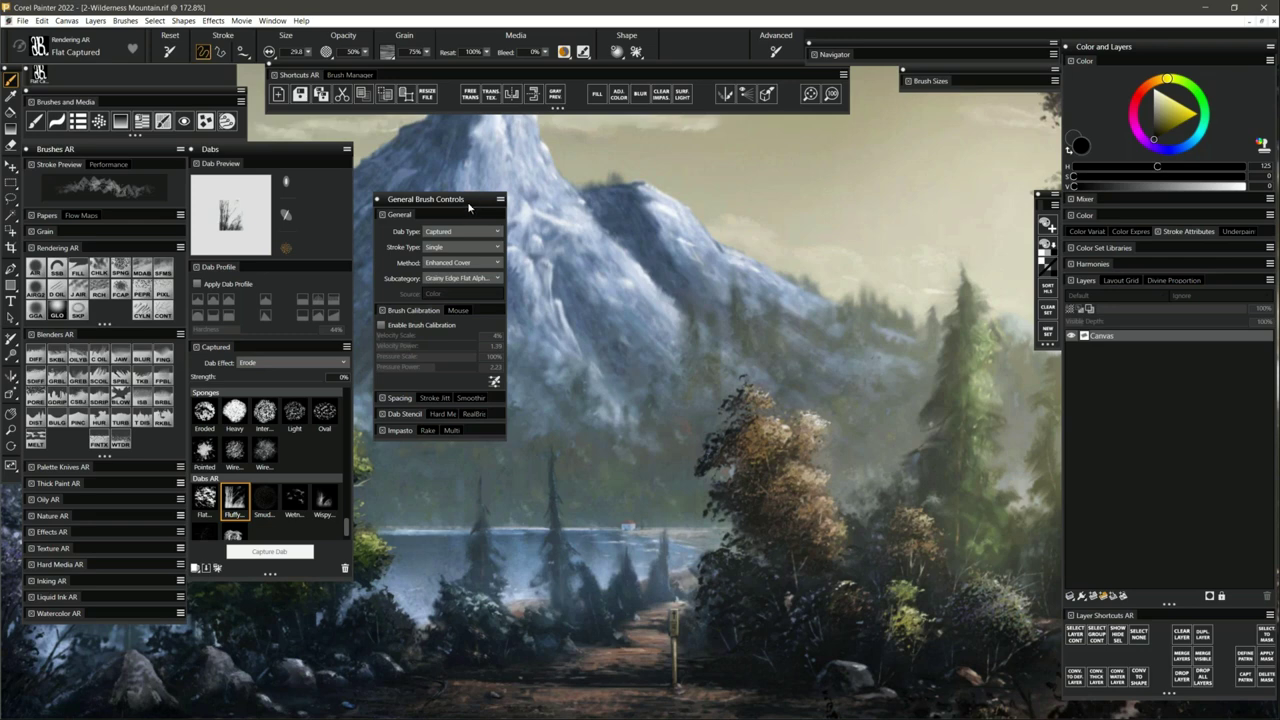
left_click_drag(467, 200, 463, 210)
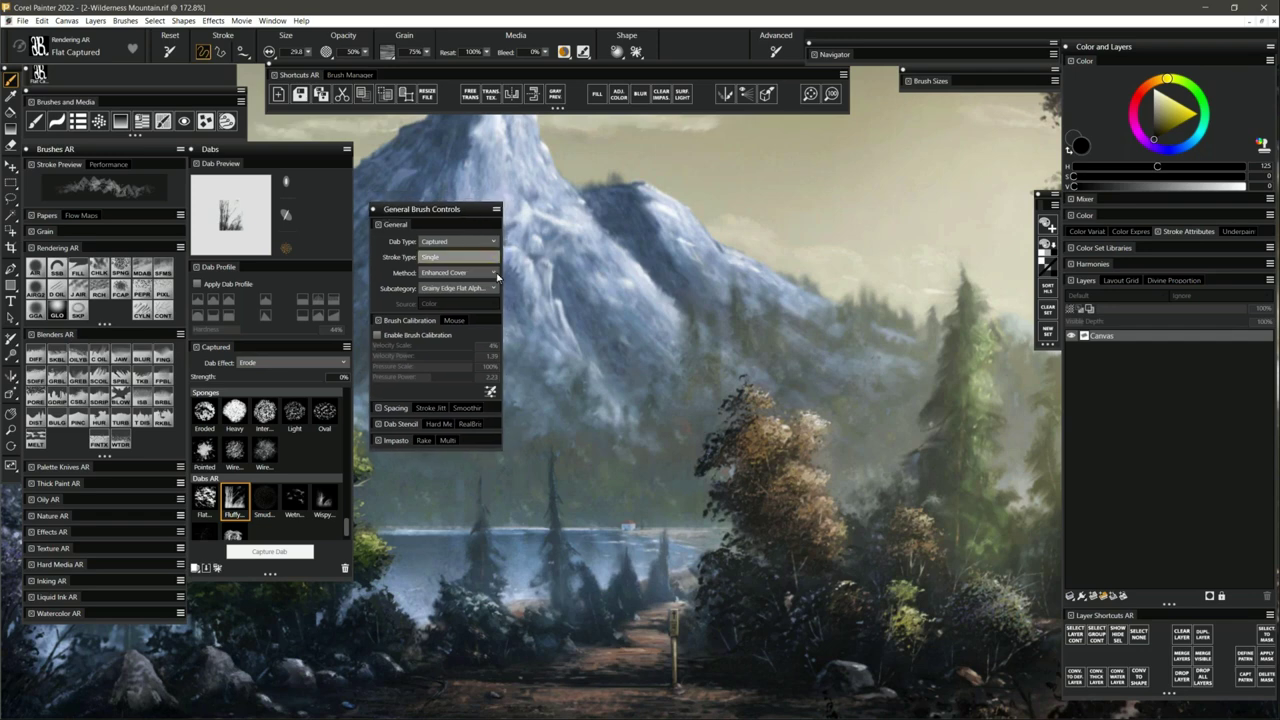
left_click(375, 209)
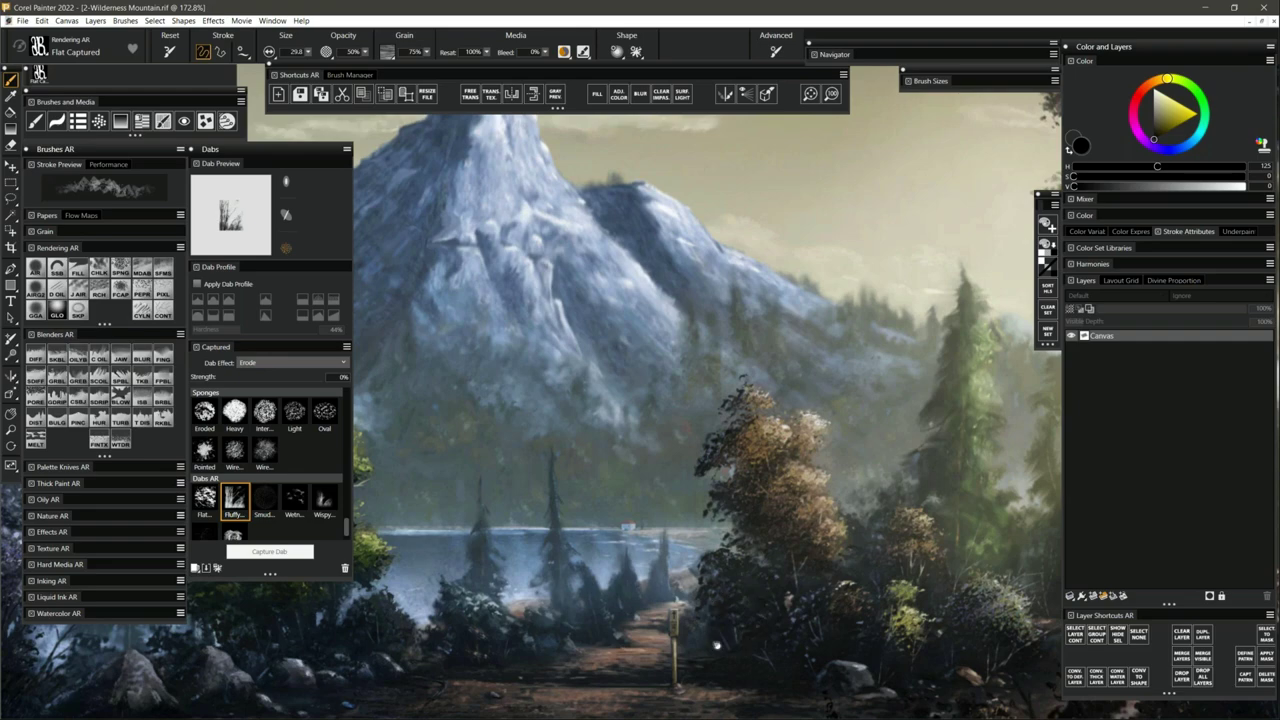
Select the Pixel Spray AR brush from the Rendering AR category with white as the paint colour.
left_click_drag(725, 607, 816, 450)
key("m")
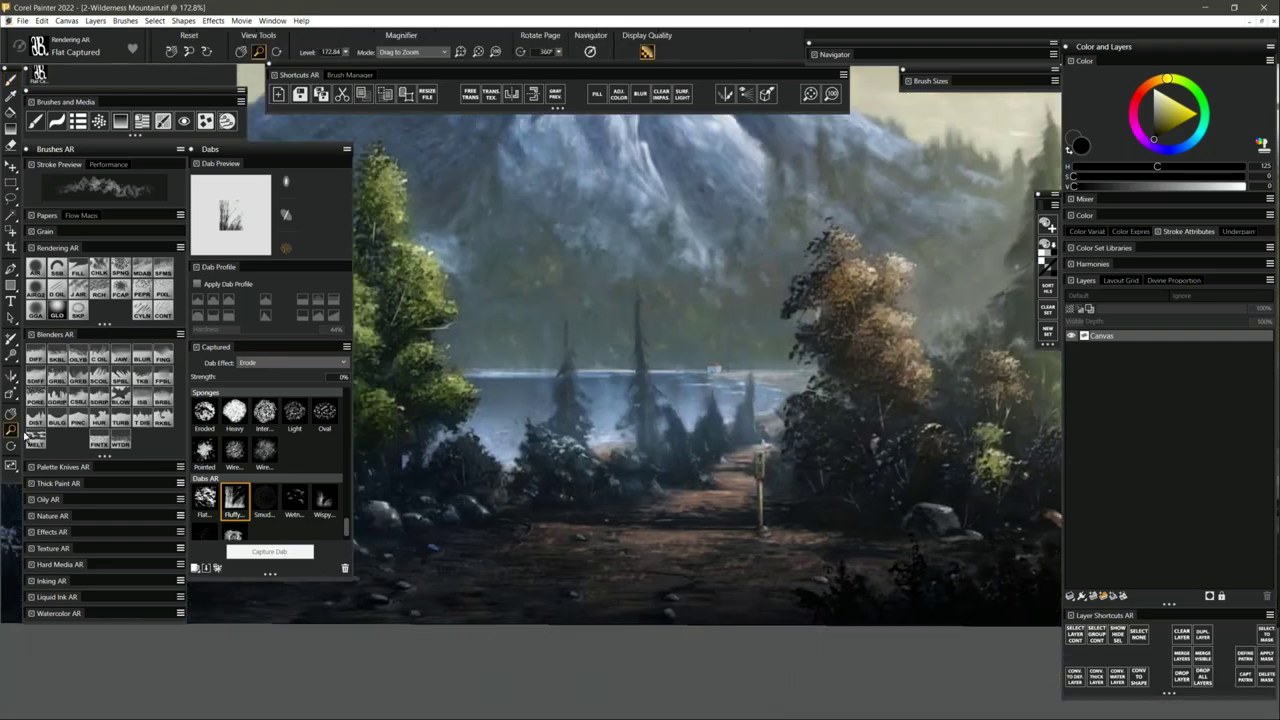
scroll(617, 541, "down", 2)
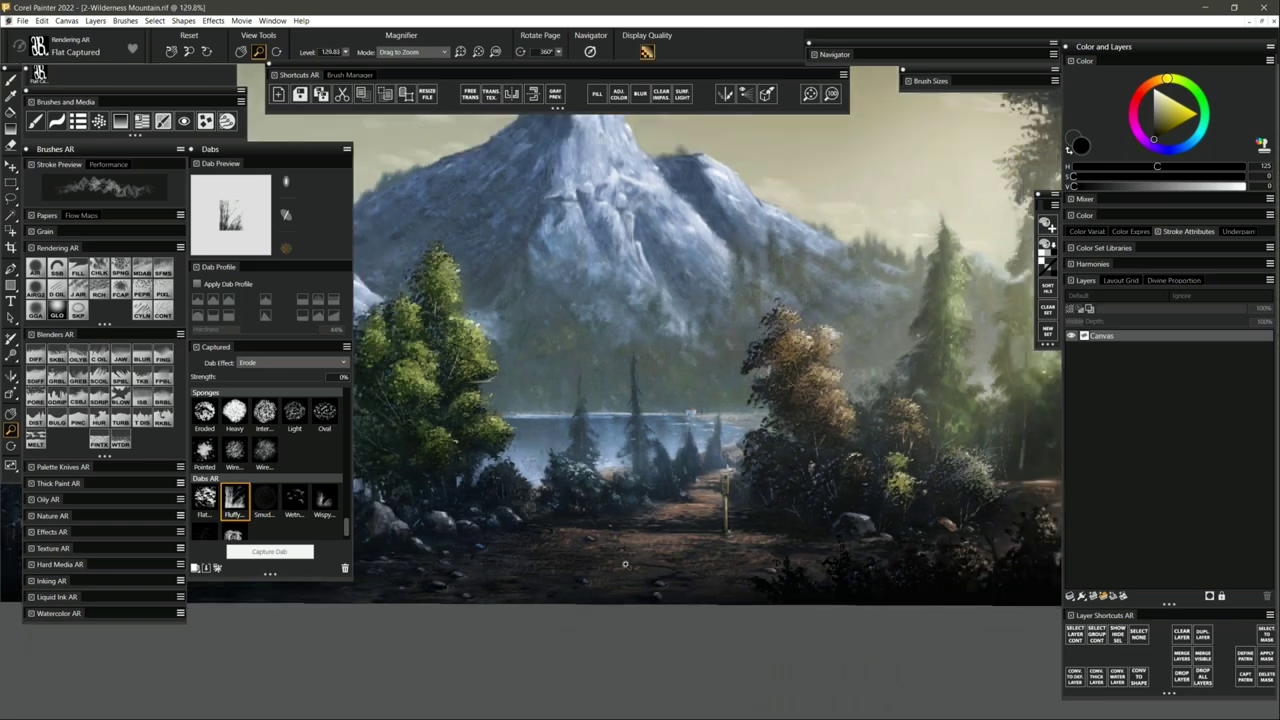
scroll(733, 540, "down", 2)
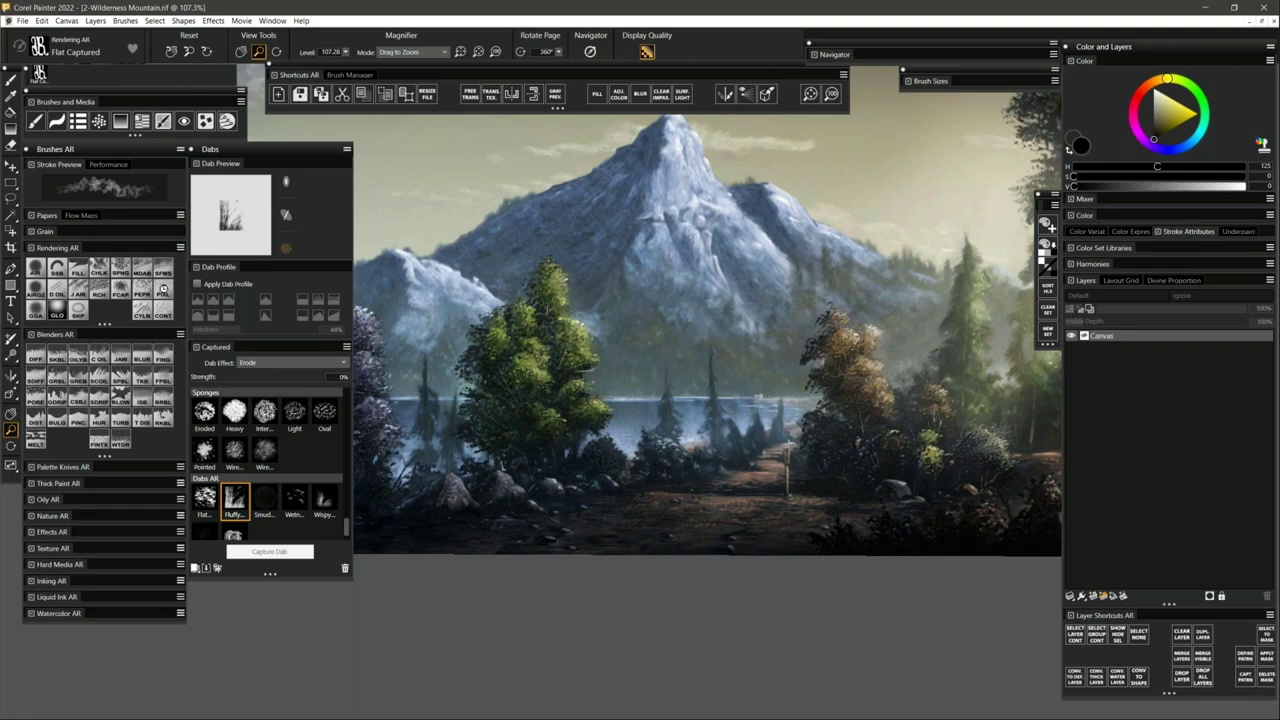
left_click(99, 121)
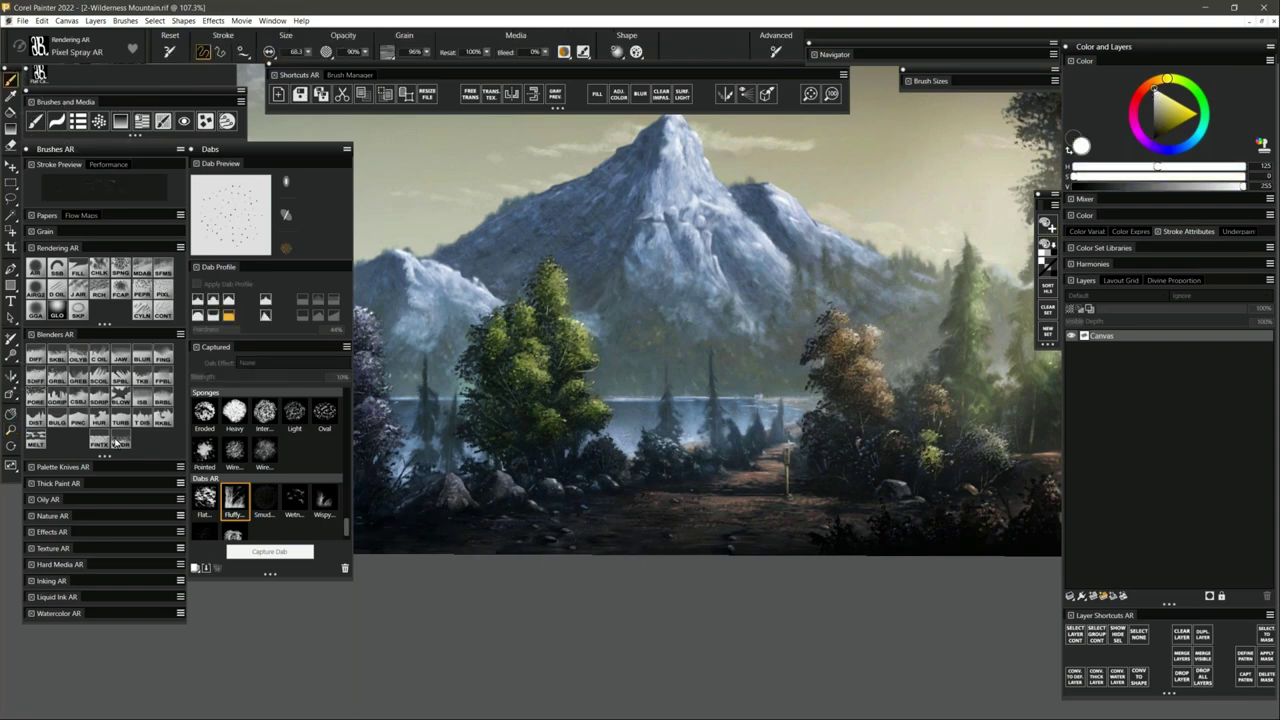
Test the Pixel Spray AR brush with a dense white spray across the foreground ground, and undo it.
left_click(12, 431)
left_click(641, 521)
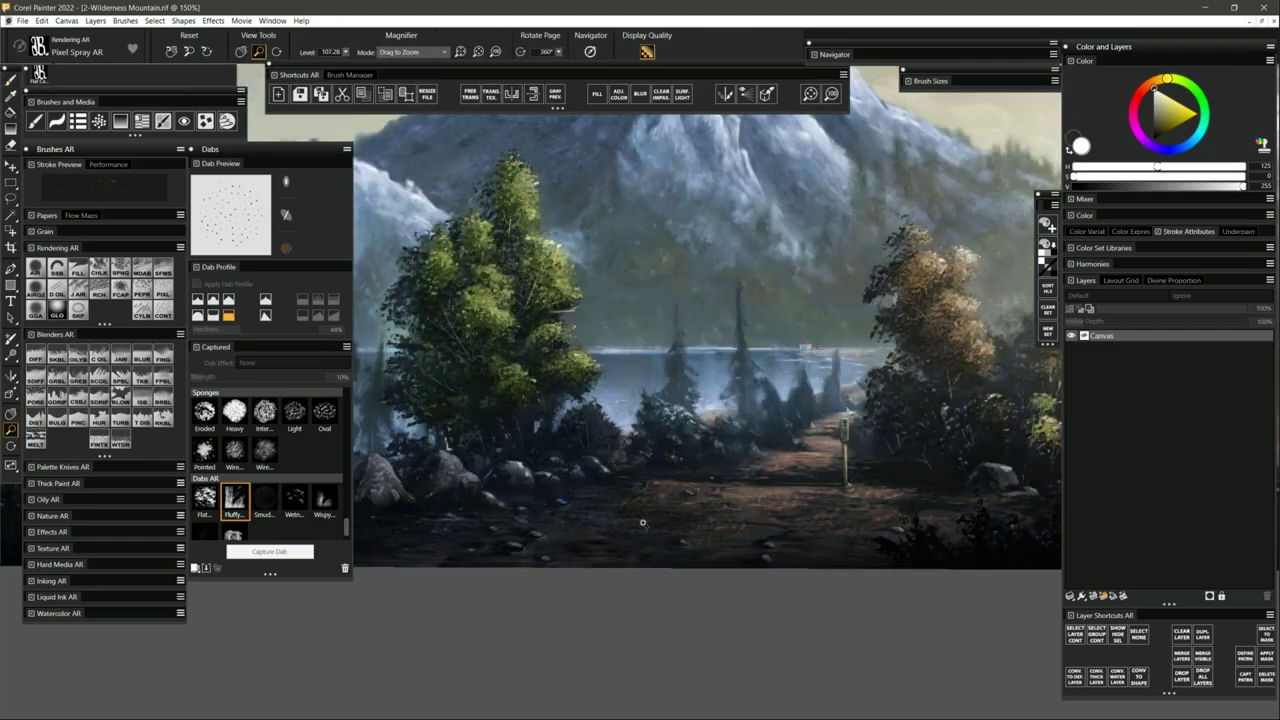
key("b")
mouse_move(743, 547)
left_mouse_down()
mouse_move(598, 559)
mouse_move(824, 548)
mouse_move(590, 546)
mouse_move(897, 549)
mouse_move(520, 571)
mouse_move(990, 562)
left_mouse_up()
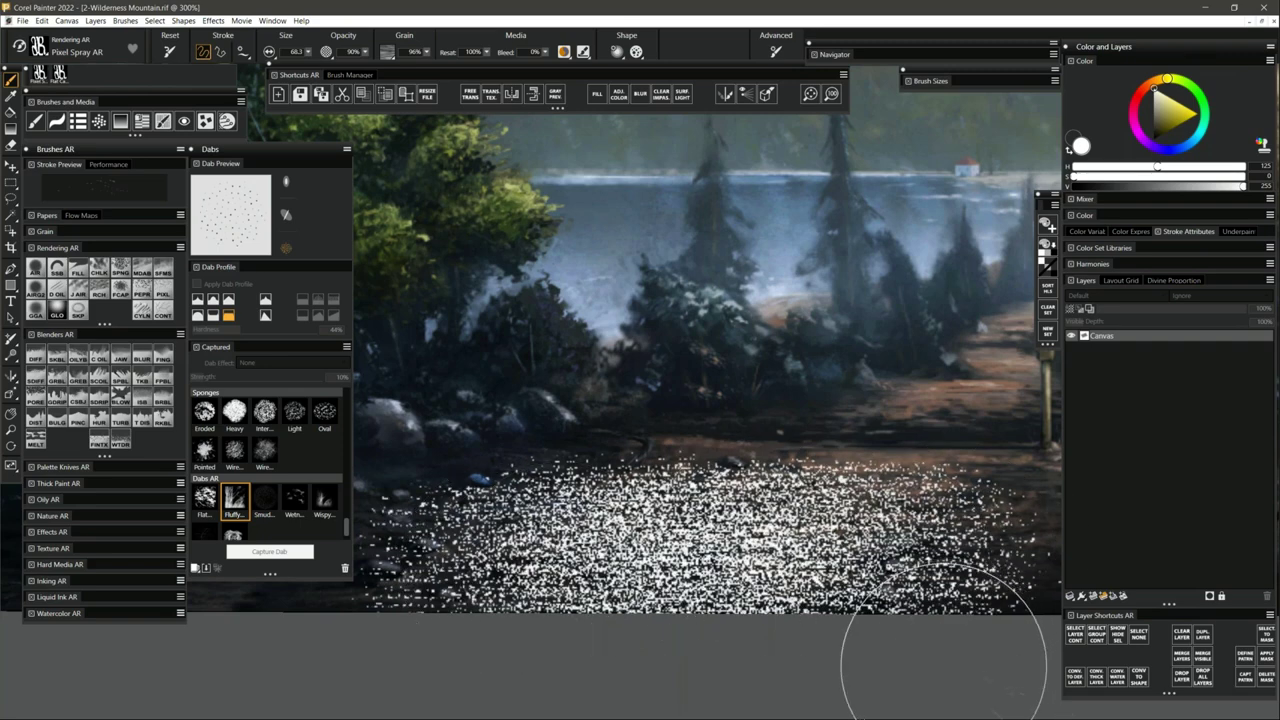
key("ctrl+z")
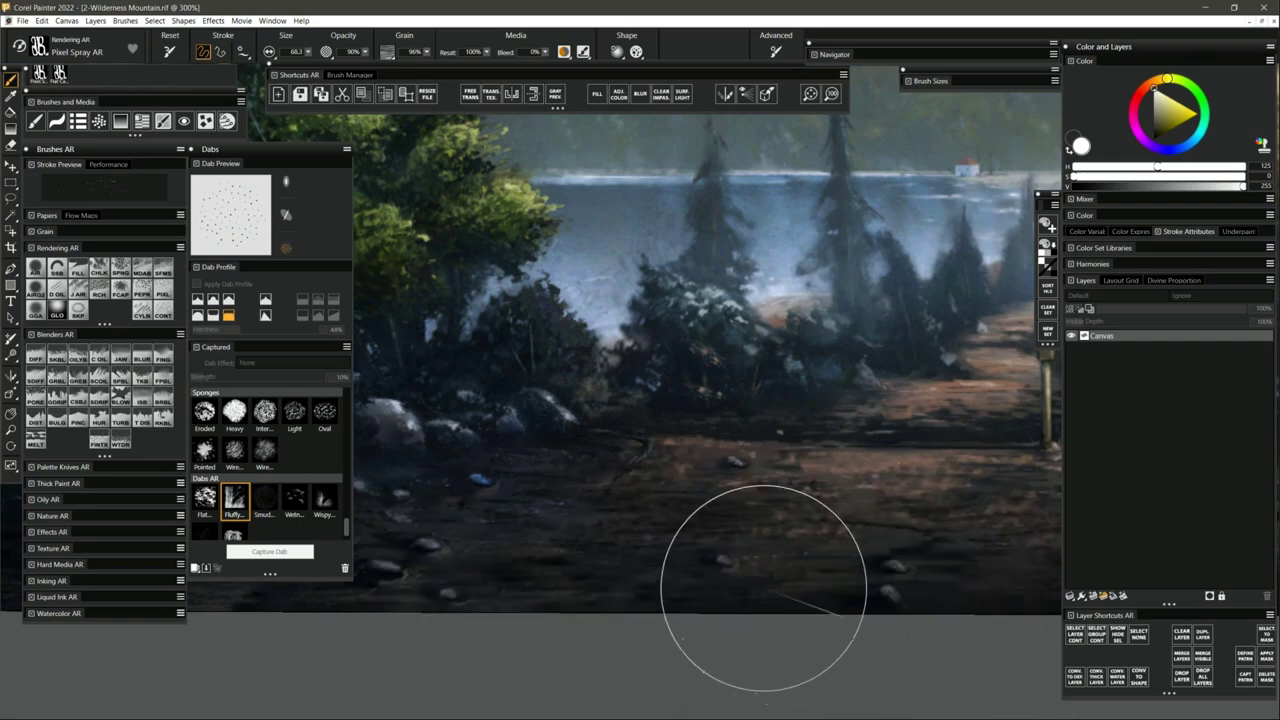
Try a short dab, a diagonal stroke and a wider white spray over the foreground path, undoing each one.
mouse_move(652, 504)
left_mouse_down()
mouse_move(614, 471)
mouse_move(620, 486)
left_mouse_up()
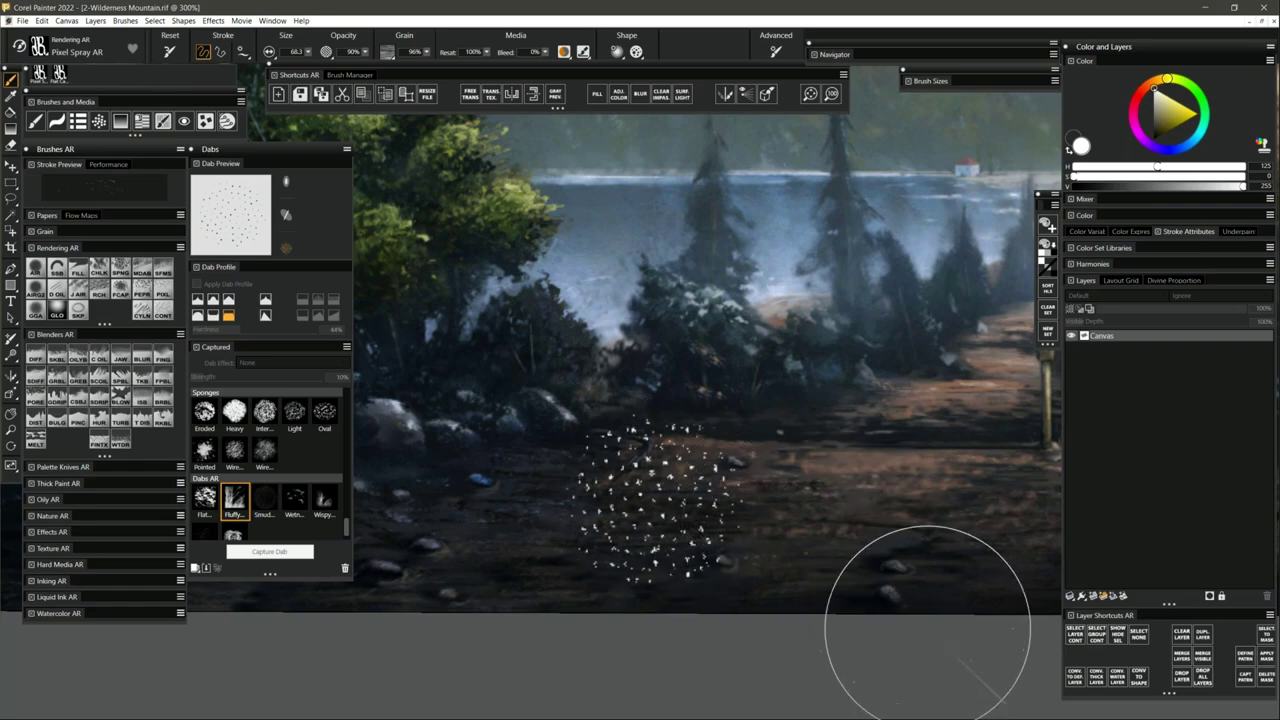
key("ctrl+z")
mouse_move(780, 408)
left_mouse_down()
mouse_move(600, 486)
mouse_move(700, 514)
mouse_move(853, 464)
mouse_move(823, 414)
mouse_move(551, 523)
left_mouse_up()
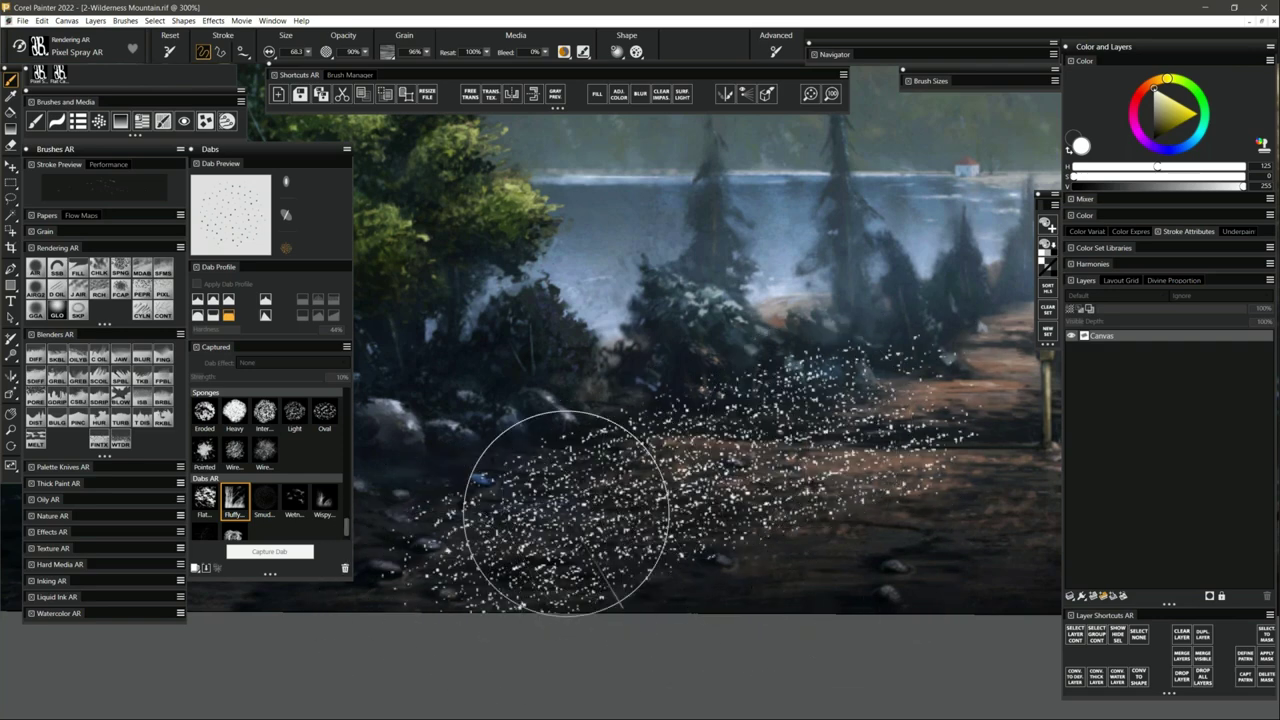
key("ctrl+z")
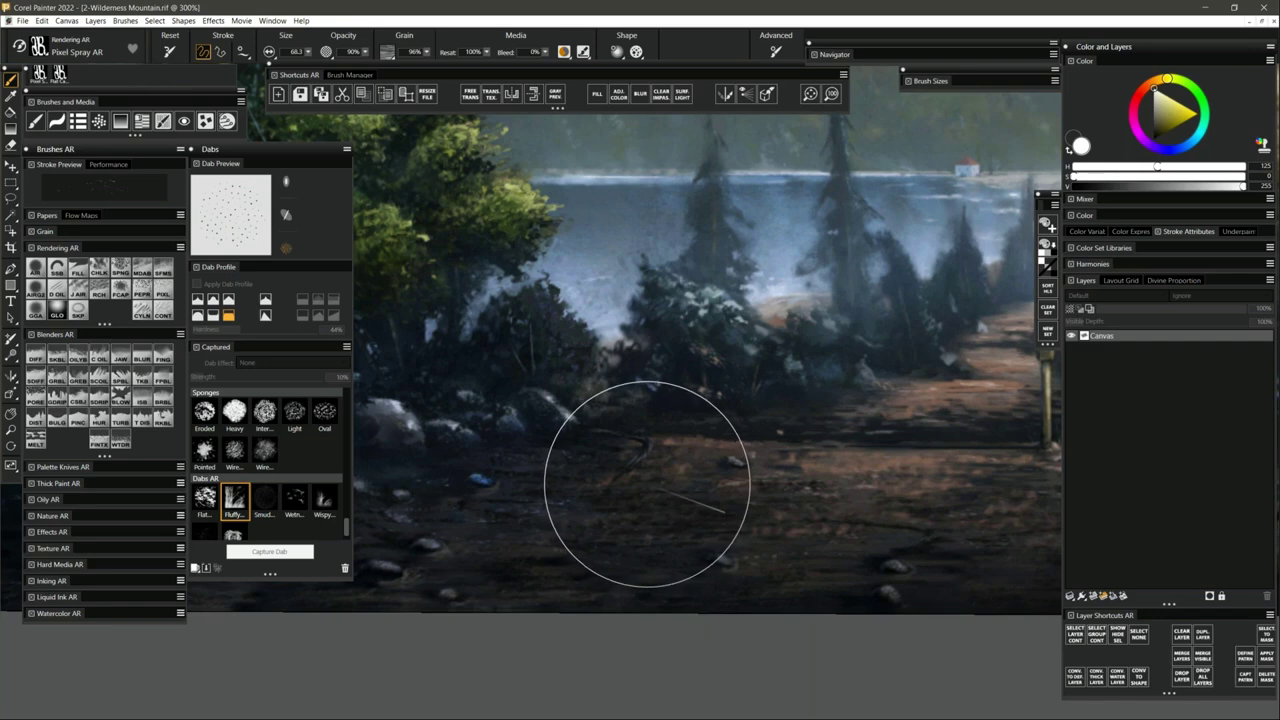
mouse_move(646, 480)
left_mouse_down()
mouse_move(595, 496)
mouse_move(712, 536)
mouse_move(732, 455)
mouse_move(621, 458)
mouse_move(599, 445)
mouse_move(499, 520)
mouse_move(593, 546)
mouse_move(805, 521)
mouse_move(783, 478)
mouse_move(473, 495)
mouse_move(450, 582)
mouse_move(742, 650)
mouse_move(878, 661)
left_mouse_up()
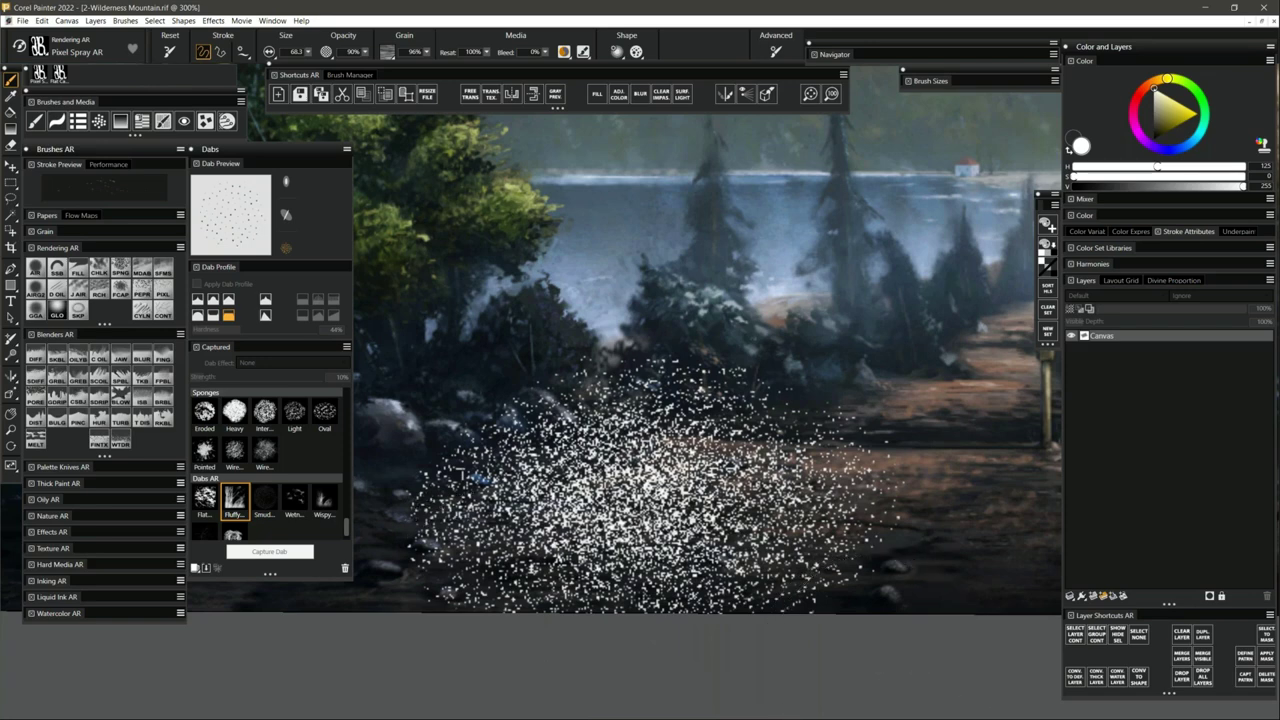
key("ctrl+z")
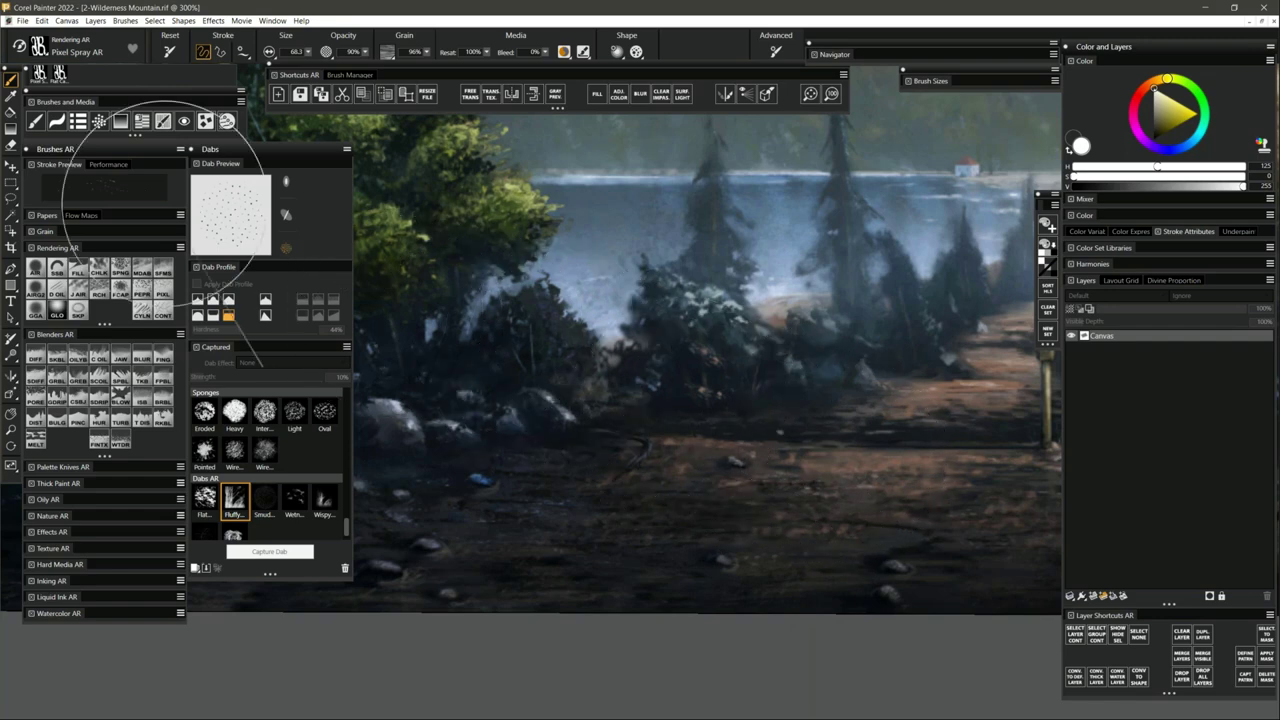
Show the General Brush Controls and review the Method and Subcategory options of the Pixel Spray AR brush.
key("ctrl+b")
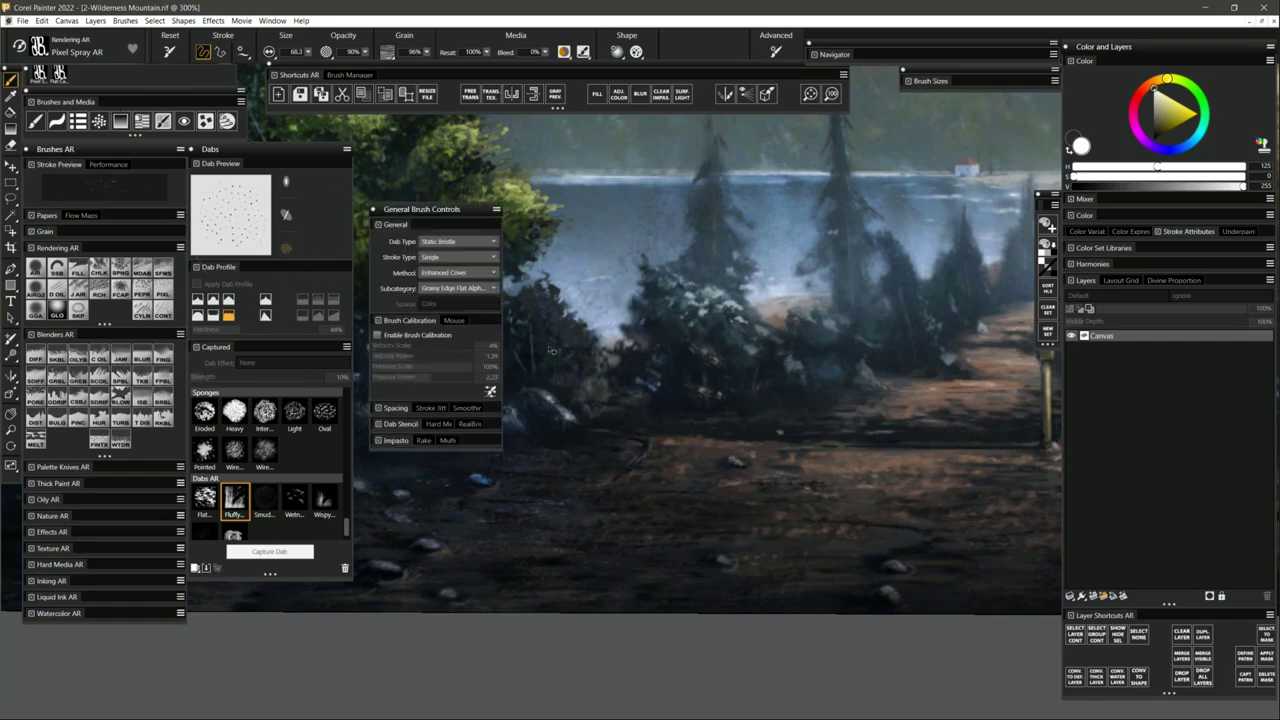
left_click(478, 277)
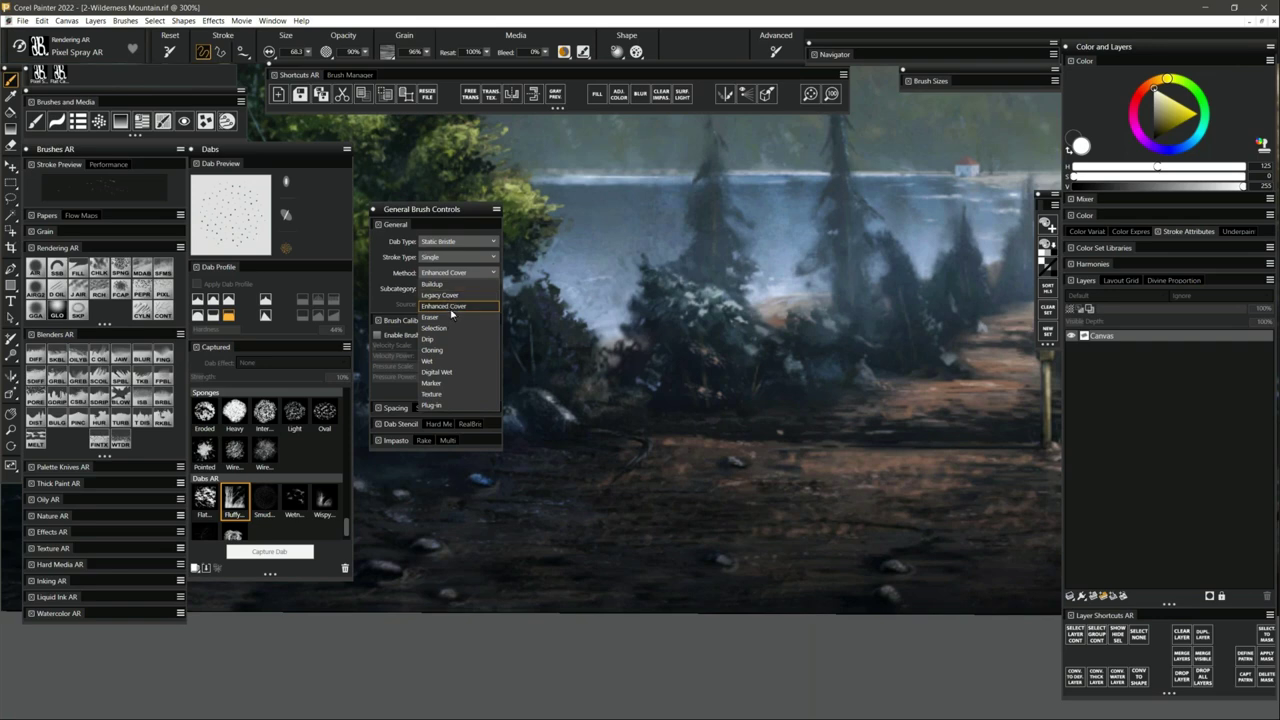
left_click(468, 220)
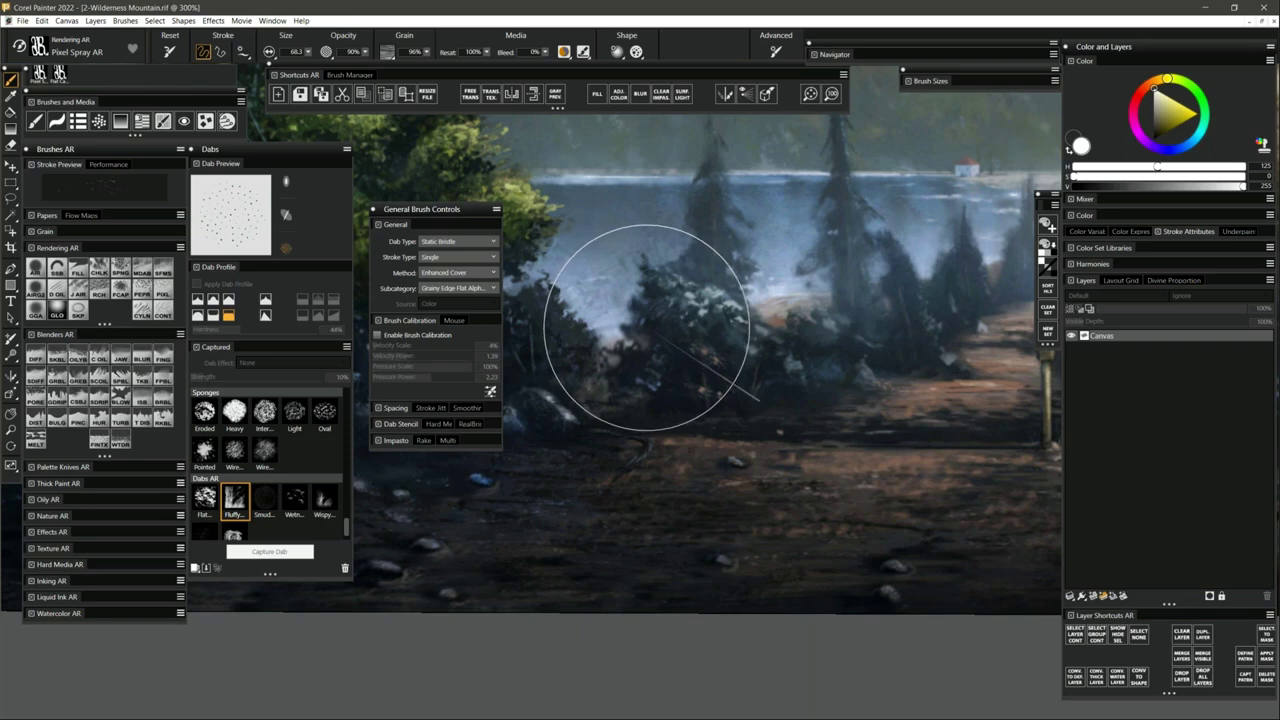
left_click(474, 289)
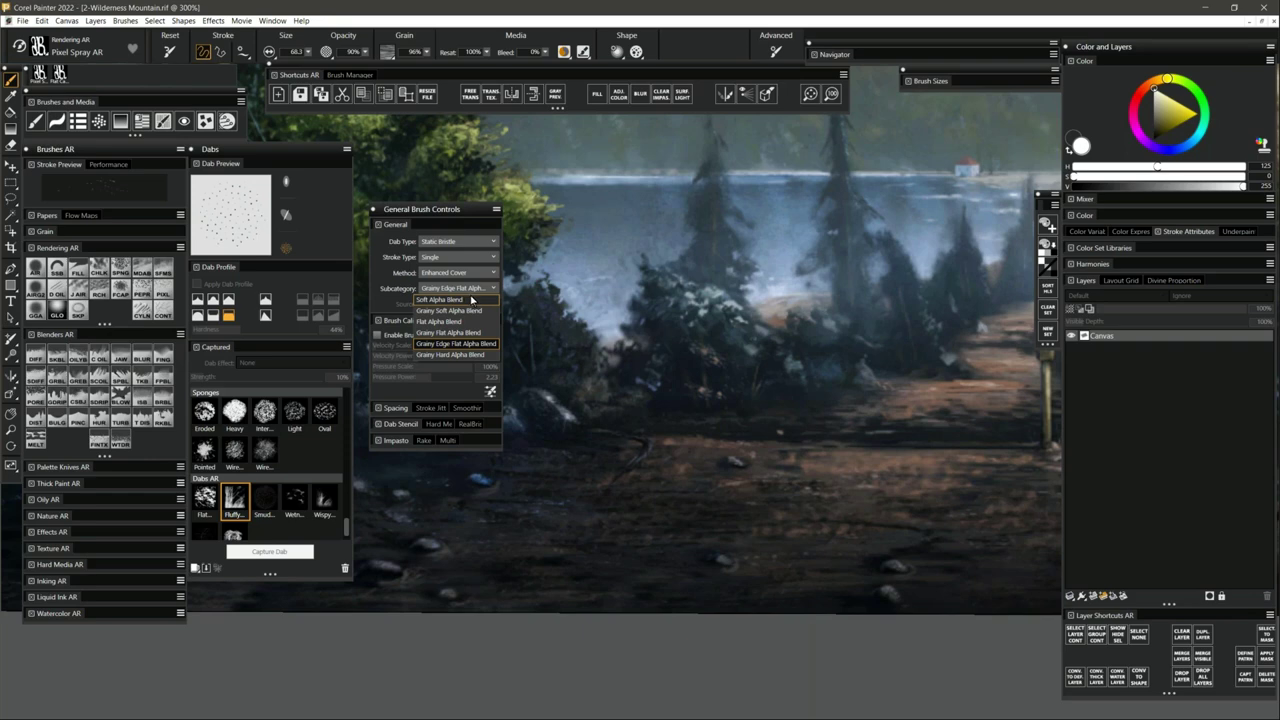
left_click(452, 211)
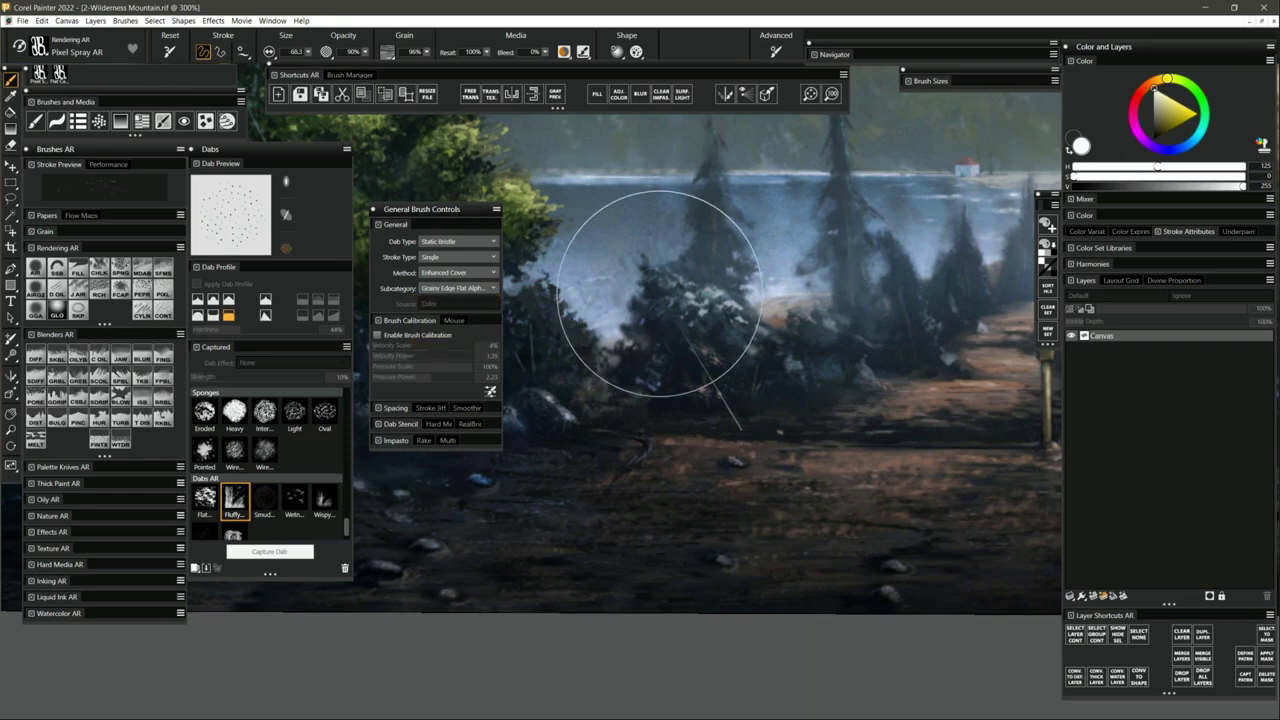
Hide the General Brush Controls, try another diagonal spray stroke over the path, and undo it.
left_click(373, 211)
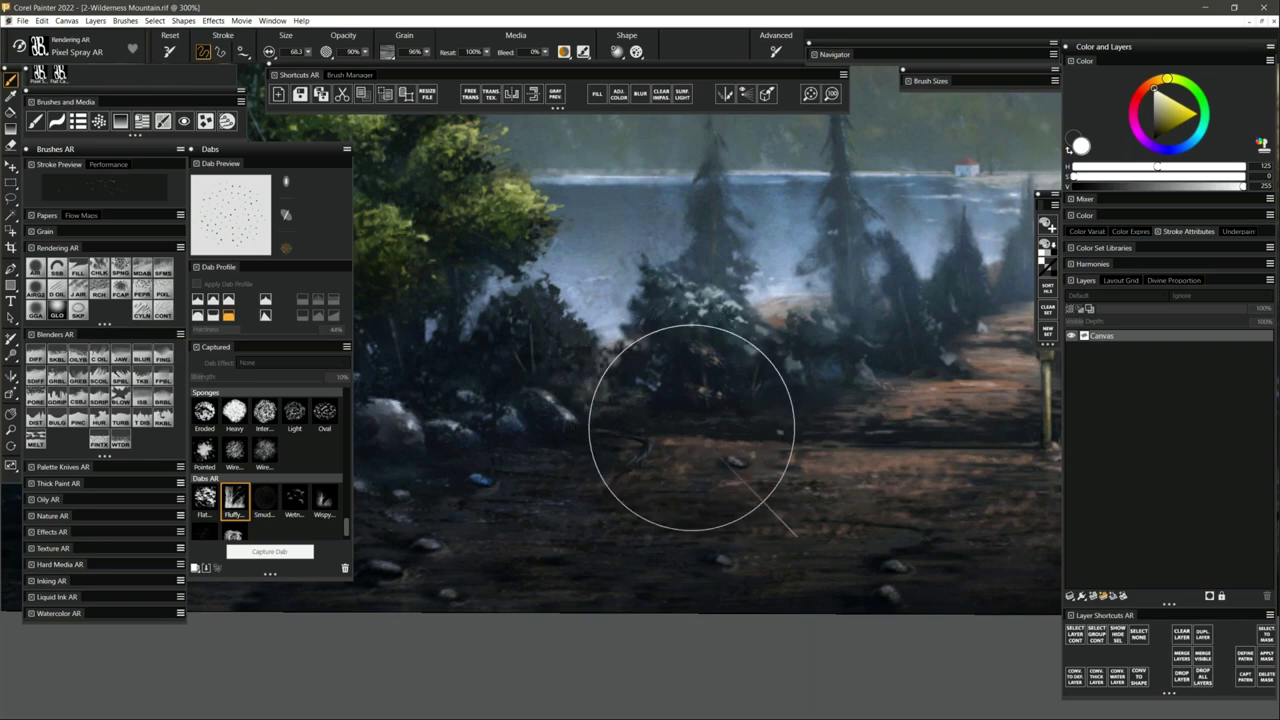
left_click_drag(751, 423, 549, 527)
key("ctrl+z")
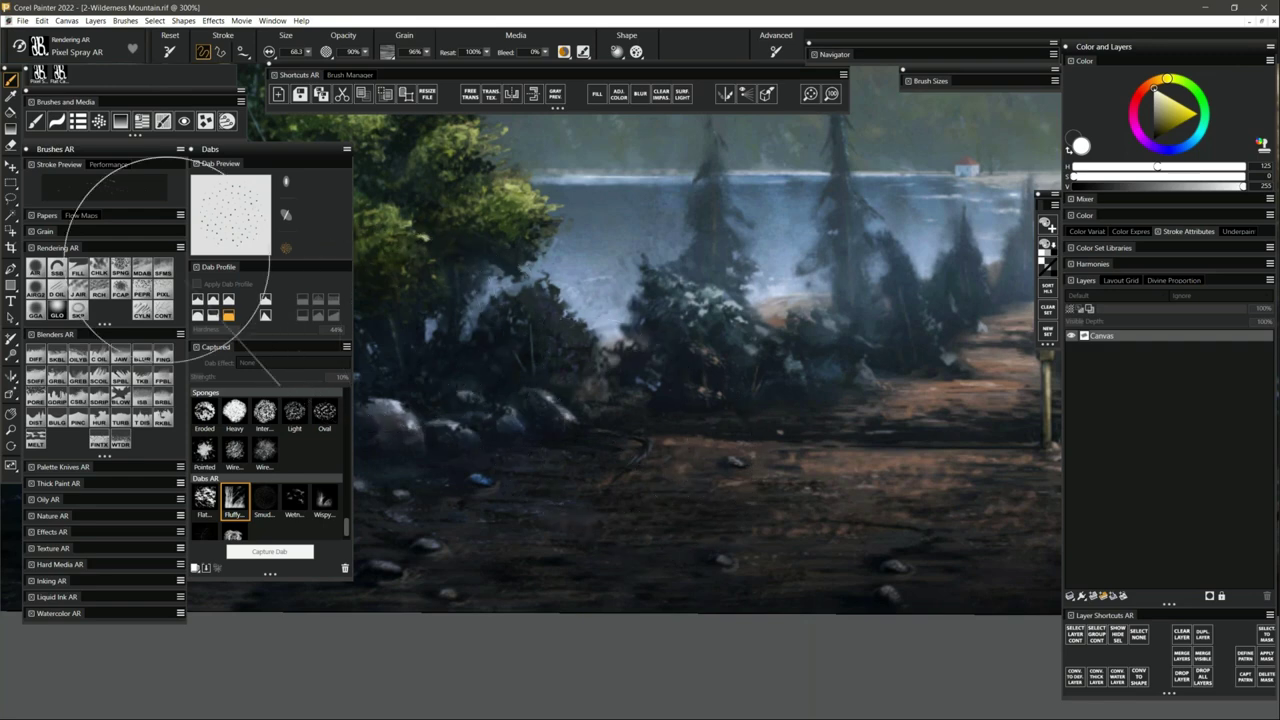
Reopen the General Brush Controls and set the brush's subcategory to Grainy Hard Alpha Blend.
key("ctrl+b")
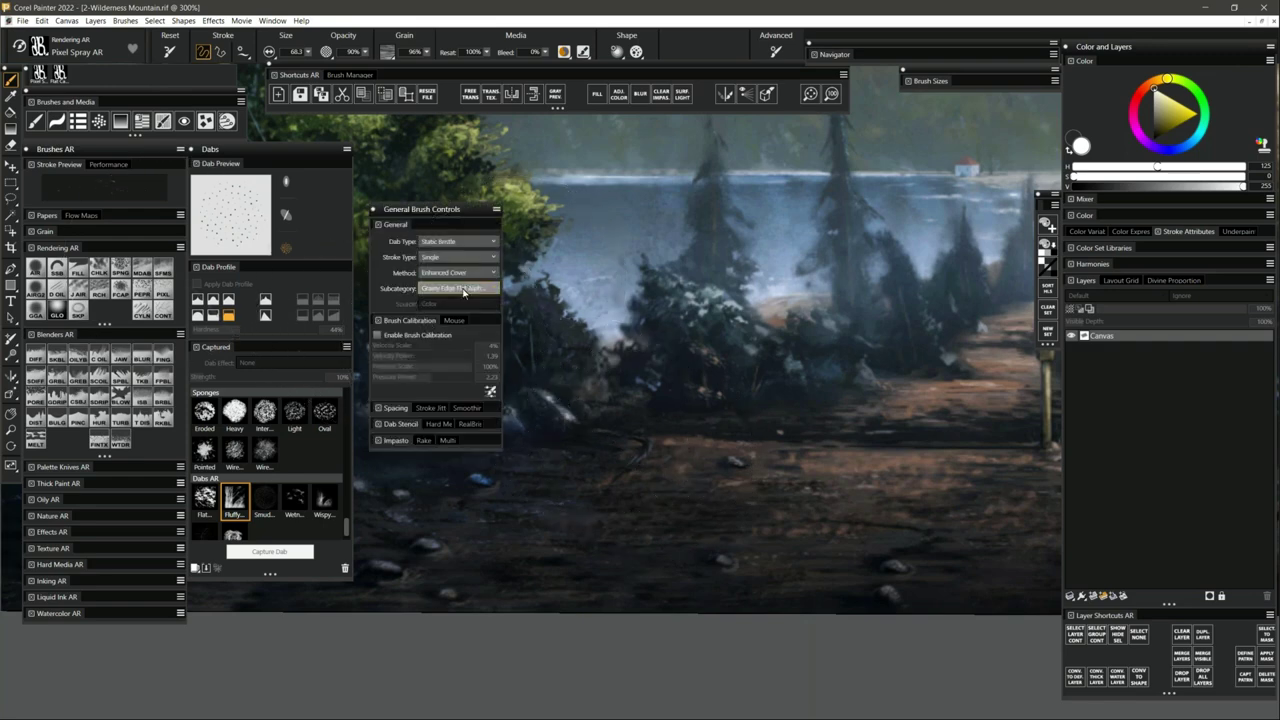
left_click(460, 290)
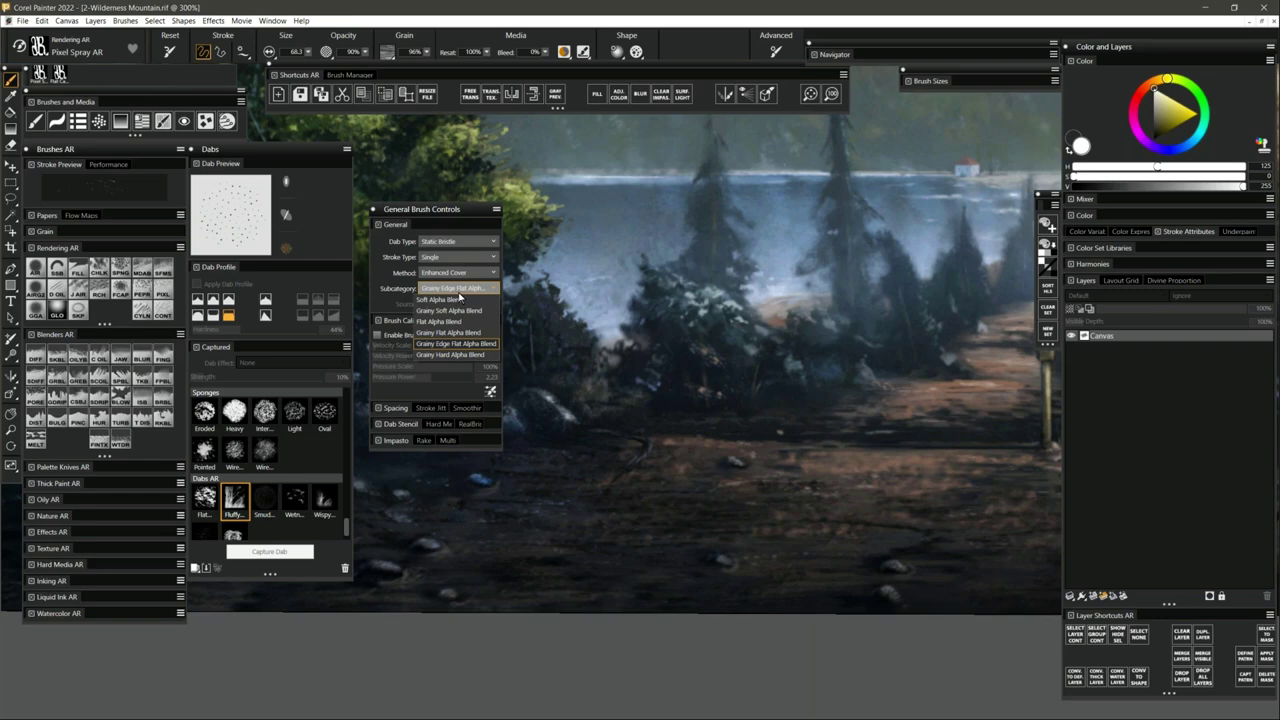
left_click(456, 355)
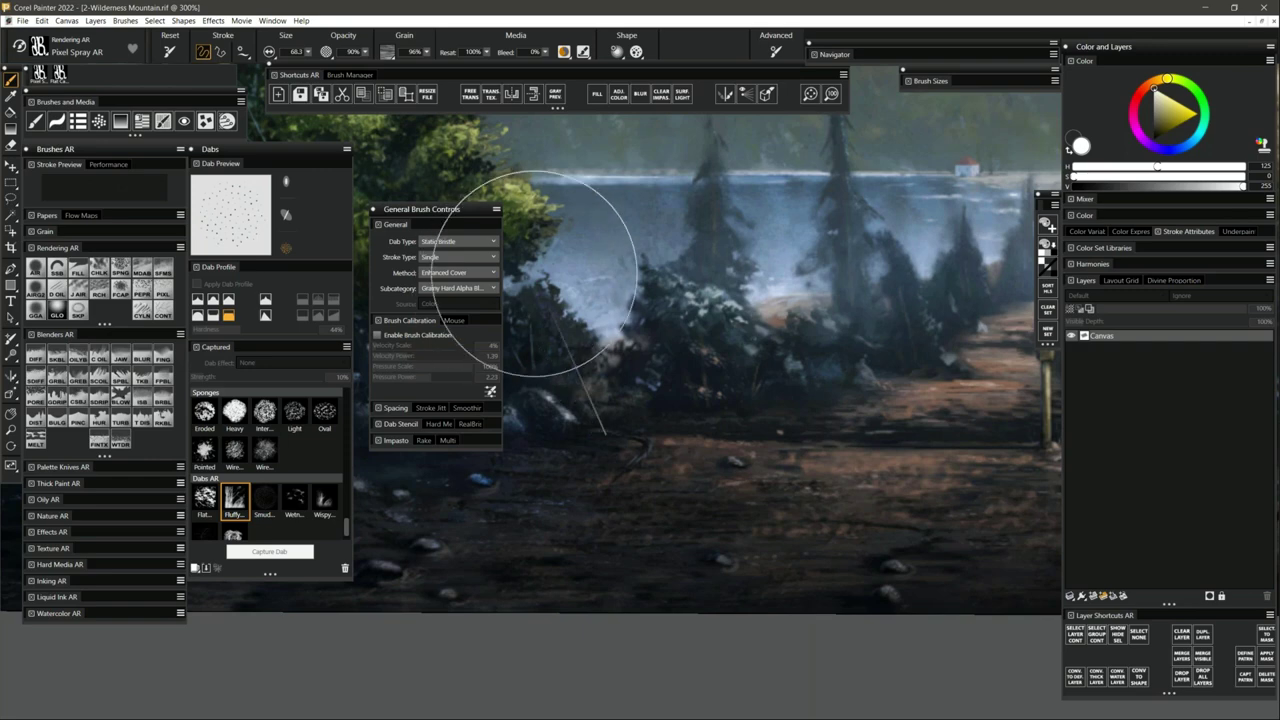
Change the brush's grain to the dark streaked paper texture directly above Wood Grain in the texture library.
left_click(386, 52)
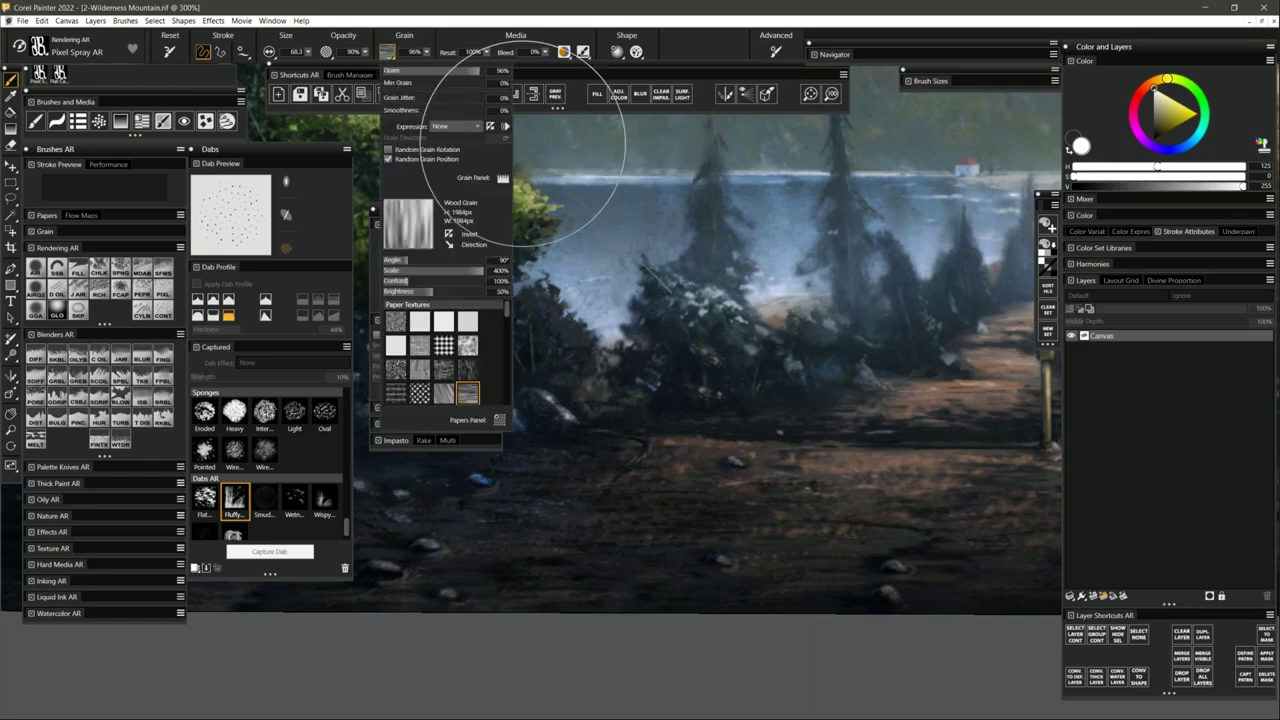
left_click(468, 371)
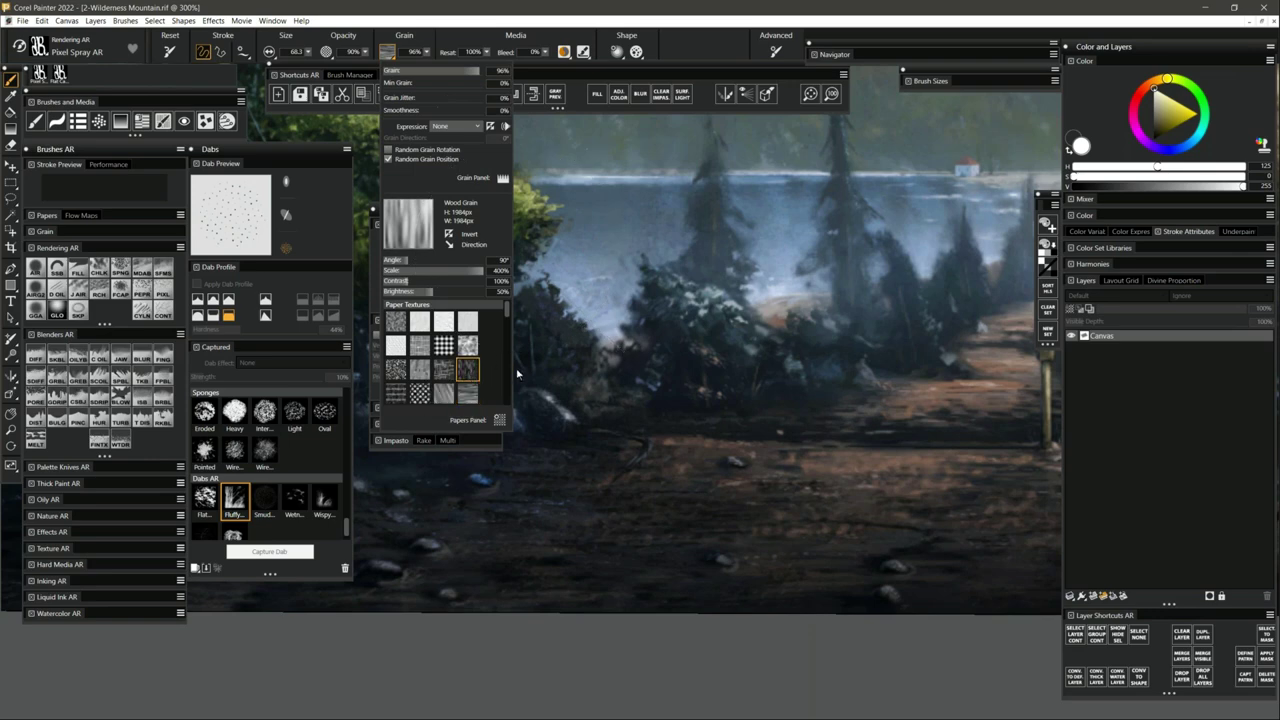
left_click(772, 315)
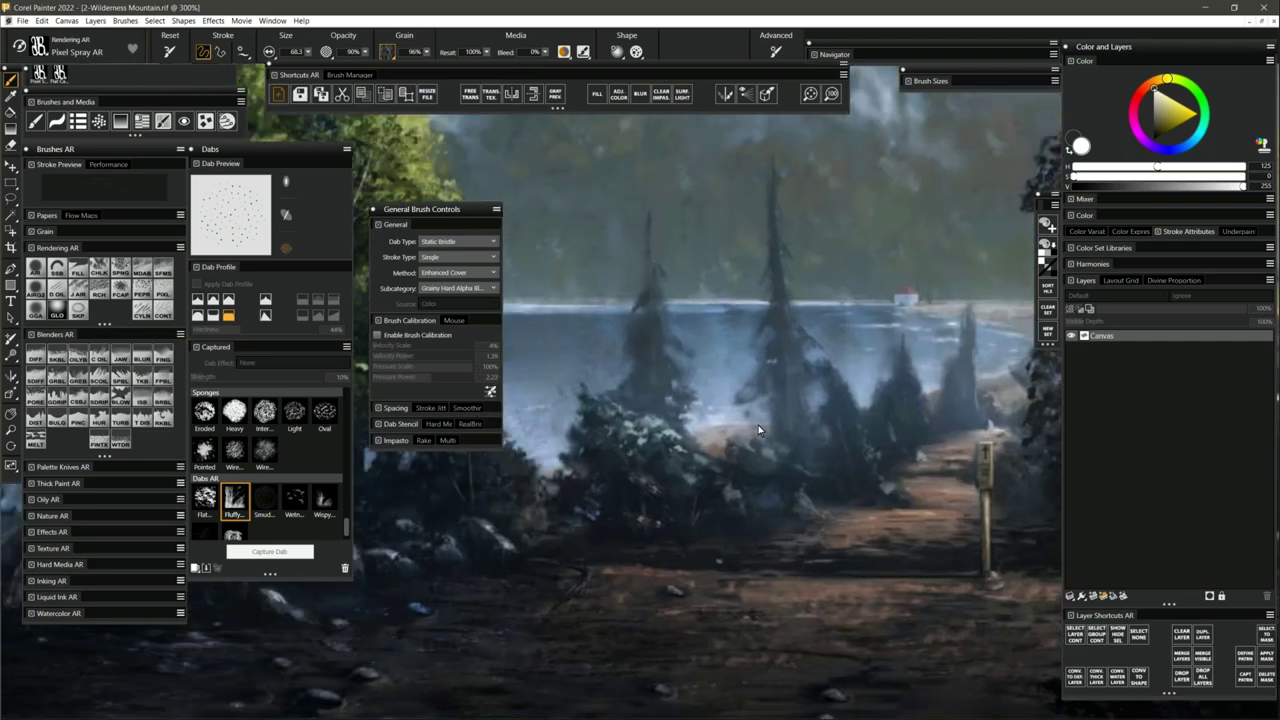
Create a new blank document and set the brush's grain to the Hard Laid Paper texture.
key("ctrl+n")
left_click(800, 494)
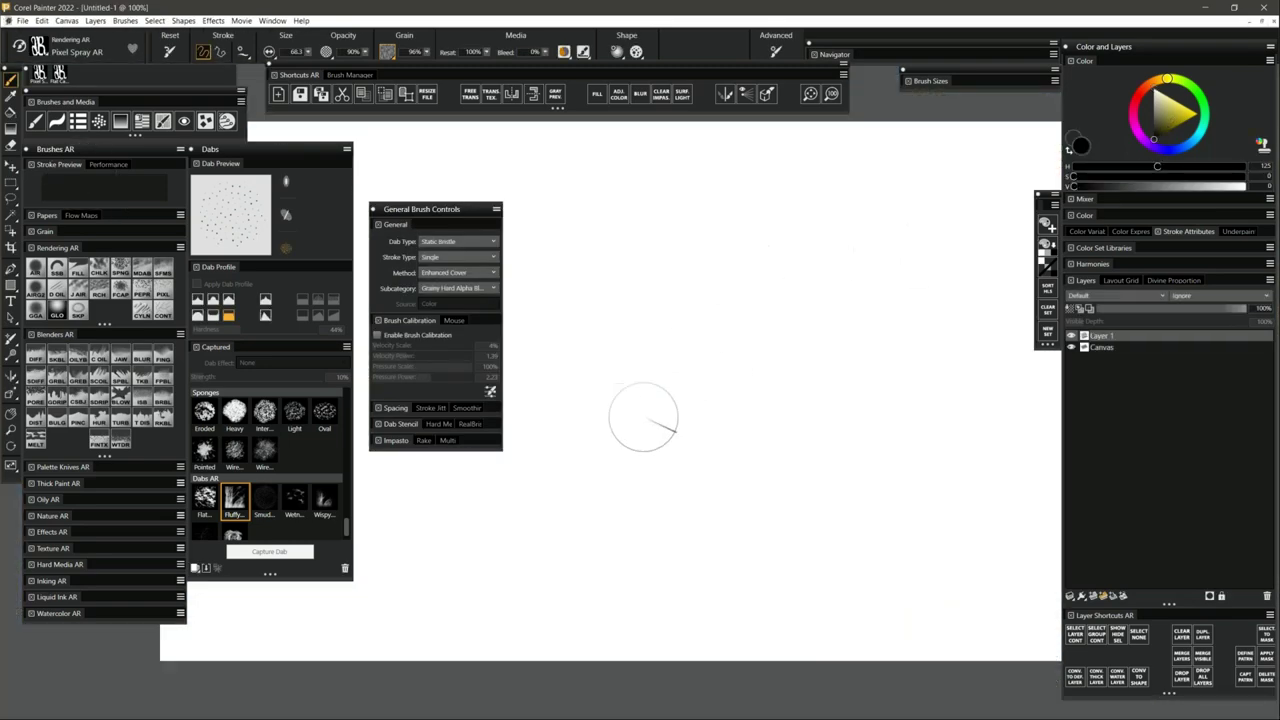
left_click(388, 51)
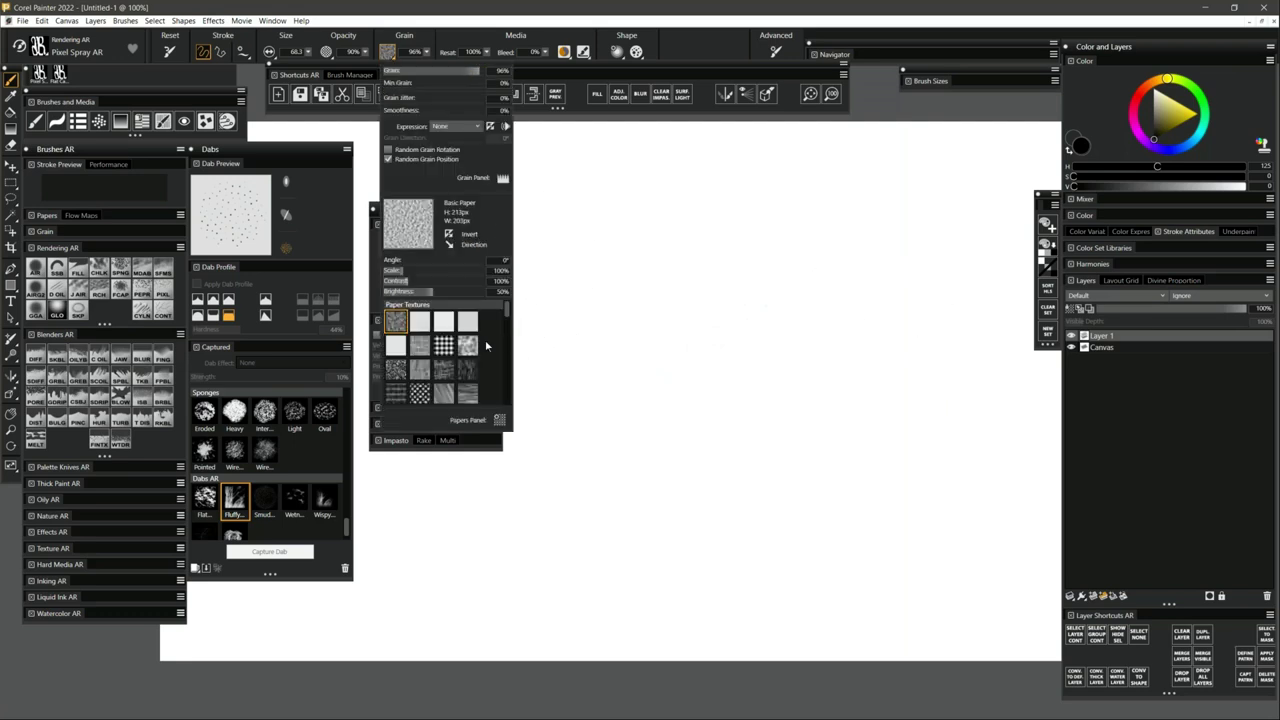
left_click(784, 277)
Test the grain with overlapping black diagonal strokes across the middle of the blank canvas, and clear the layer.
left_click_drag(794, 263, 471, 486)
key("ctrl+z")
left_click_drag(845, 232, 780, 290)
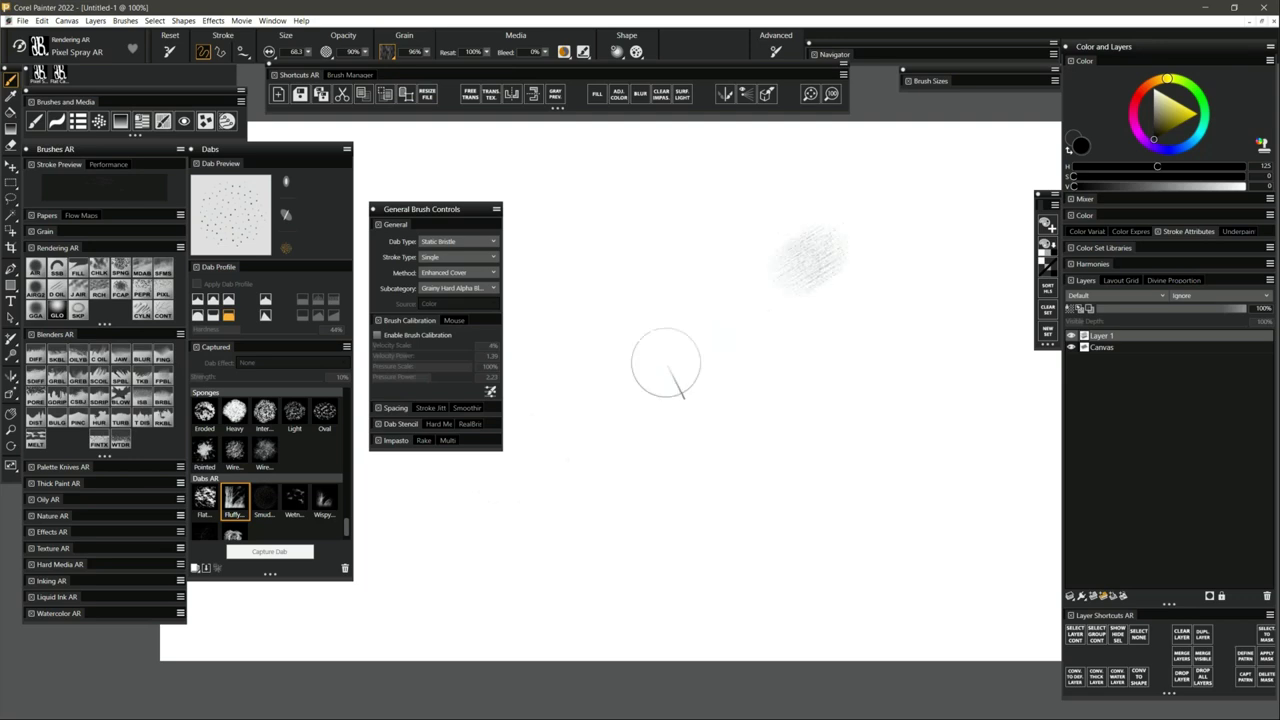
left_click_drag(665, 362, 550, 468)
left_click_drag(866, 263, 575, 480)
left_click_drag(790, 225, 545, 410)
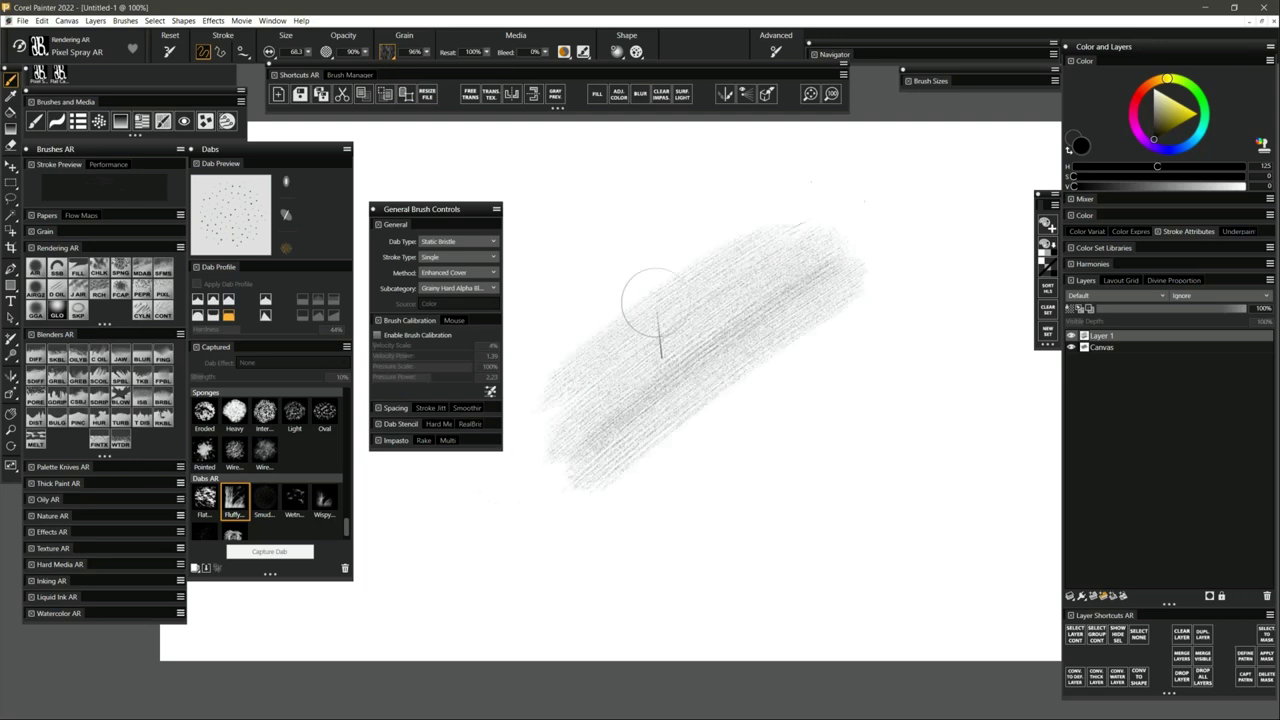
mouse_move(694, 400)
left_mouse_down()
mouse_move(794, 331)
mouse_move(798, 344)
mouse_move(719, 418)
mouse_move(823, 360)
mouse_move(603, 541)
mouse_move(892, 333)
left_mouse_up()
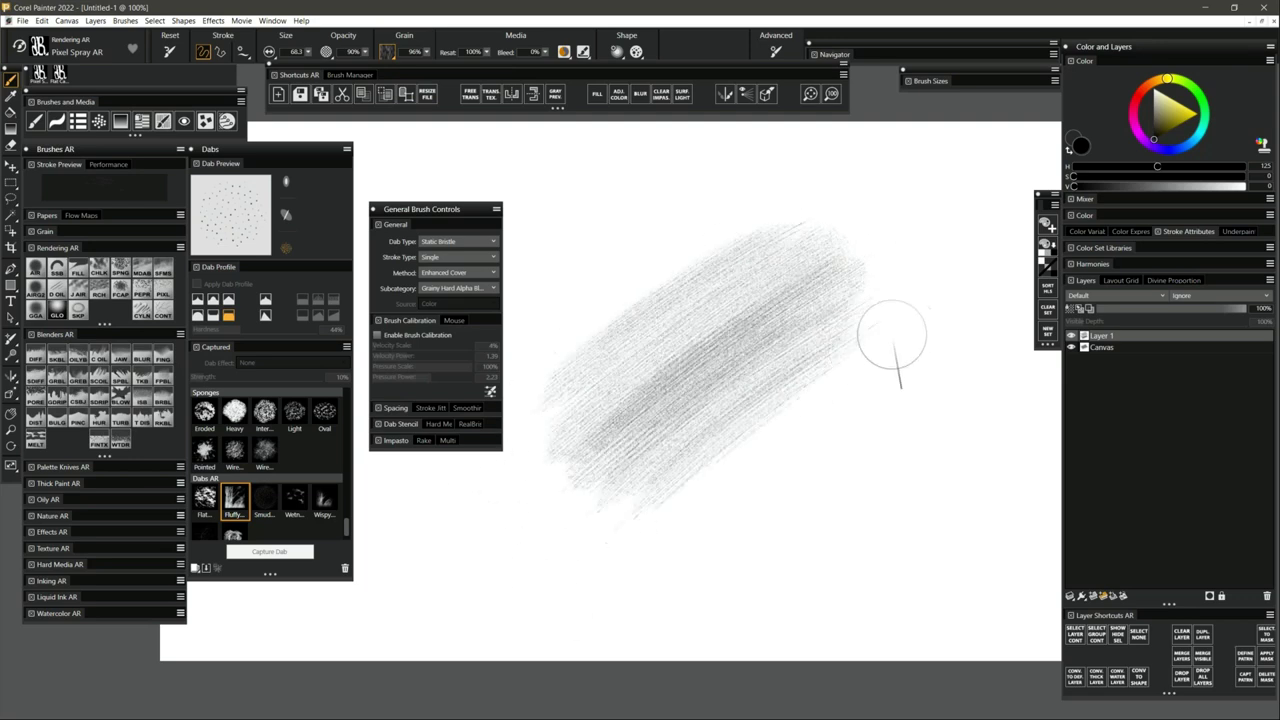
left_click_drag(816, 390, 635, 560)
left_click_drag(886, 390, 670, 570)
left_click_drag(888, 418, 733, 568)
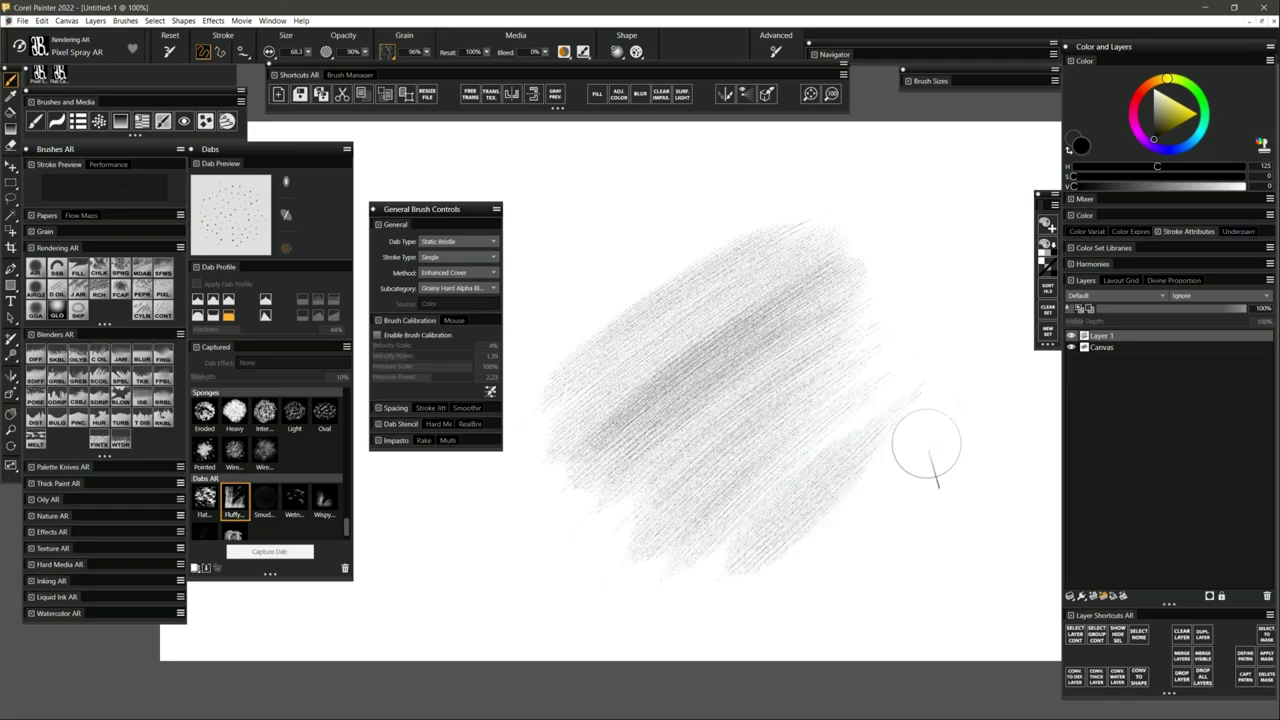
left_click_drag(926, 445, 746, 582)
key("ctrl+a")
key("Delete")
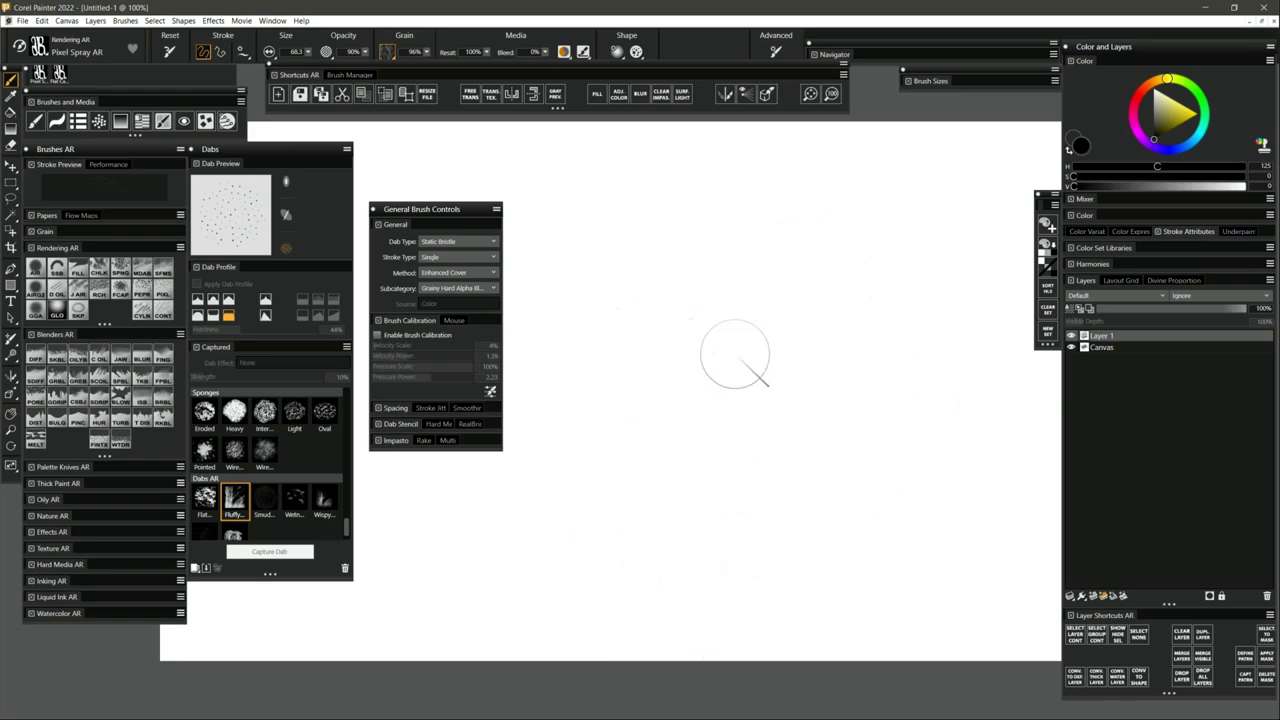
Paint a series of wavy, roughly horizontal strokes one below the other on the blank canvas, and undo them all.
mouse_move(843, 351)
left_mouse_down()
mouse_move(668, 344)
mouse_move(548, 407)
left_mouse_up()
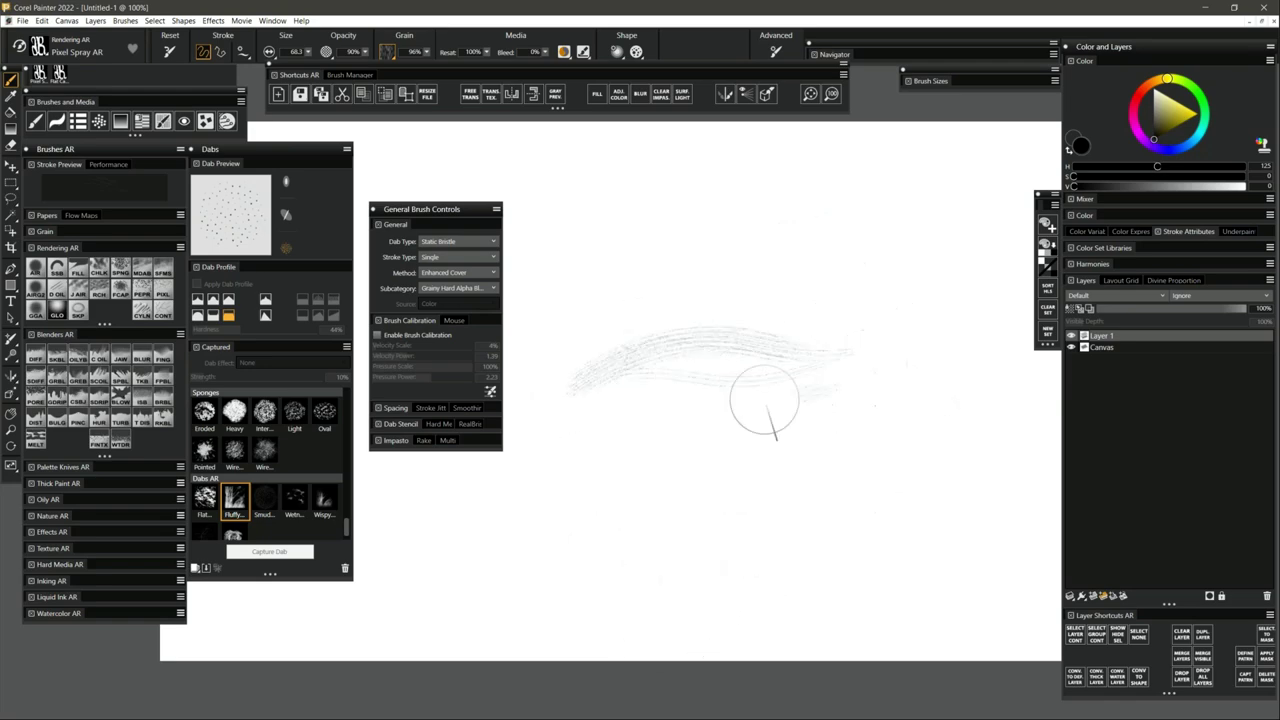
mouse_move(765, 400)
left_mouse_down()
mouse_move(587, 415)
mouse_move(551, 429)
left_mouse_up()
mouse_move(877, 391)
left_mouse_down()
mouse_move(813, 436)
mouse_move(563, 486)
left_mouse_up()
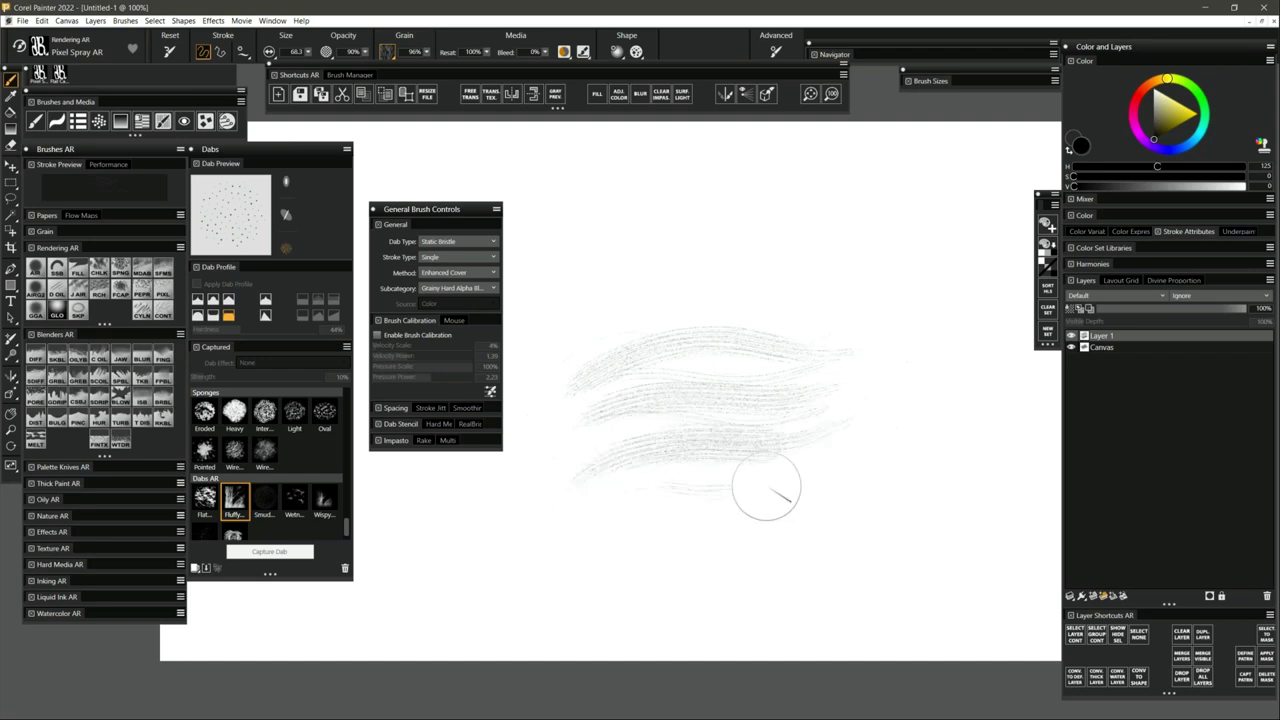
mouse_move(930, 432)
left_mouse_down()
mouse_move(843, 496)
mouse_move(557, 614)
left_mouse_up()
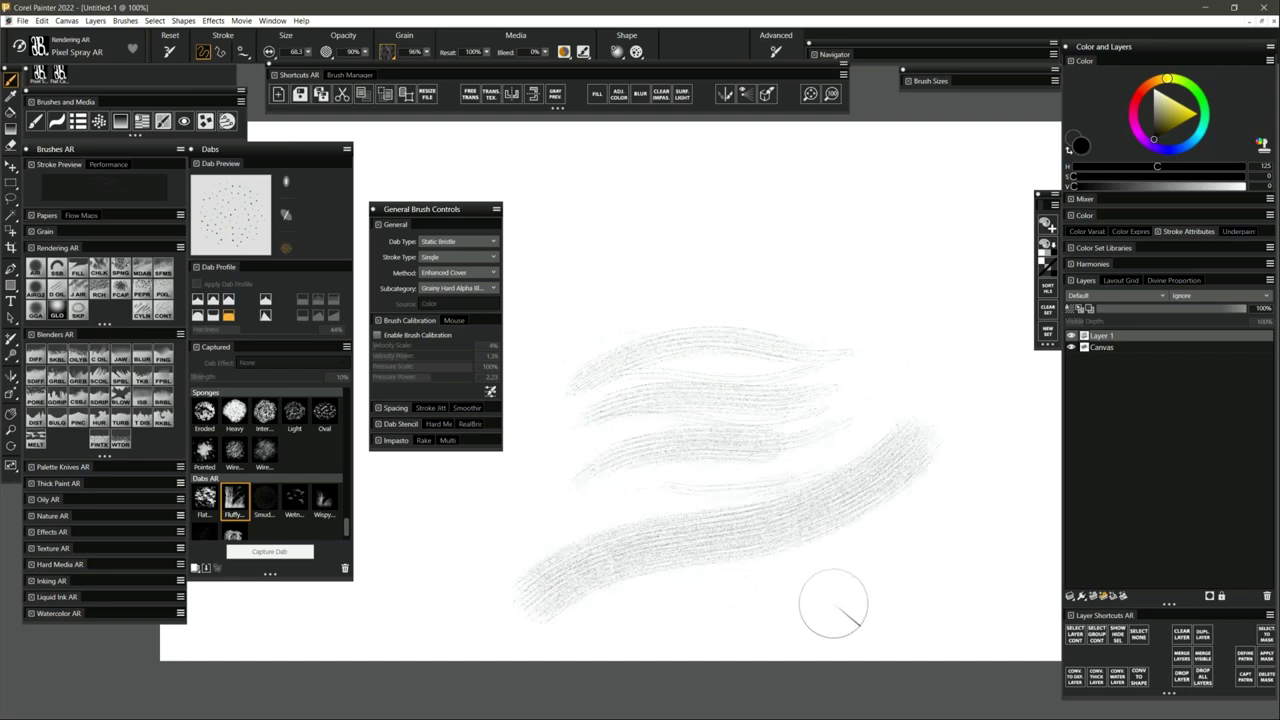
key("ctrl+z")
key("ctrl+z")
key("ctrl+z")
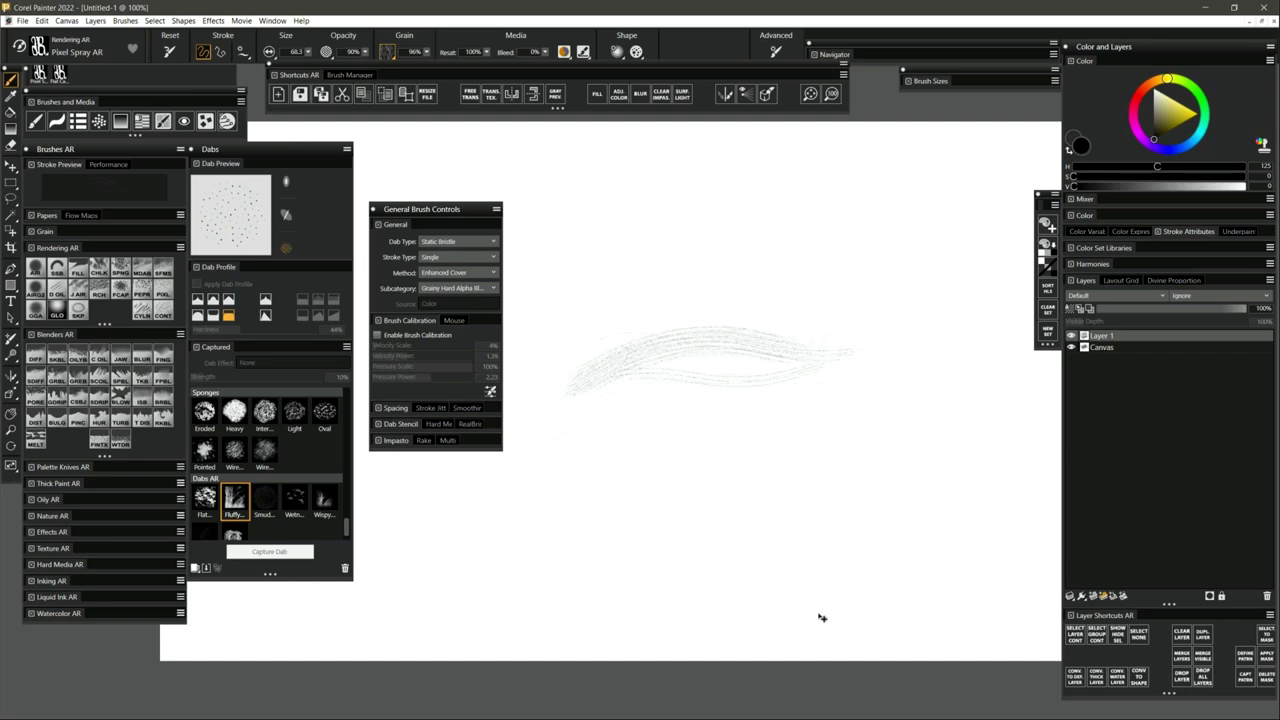
key("ctrl+z")
Build up a large crosshatched patch of overlapping strokes in different directions, and clear it from the layer.
left_click_drag(838, 347, 528, 458)
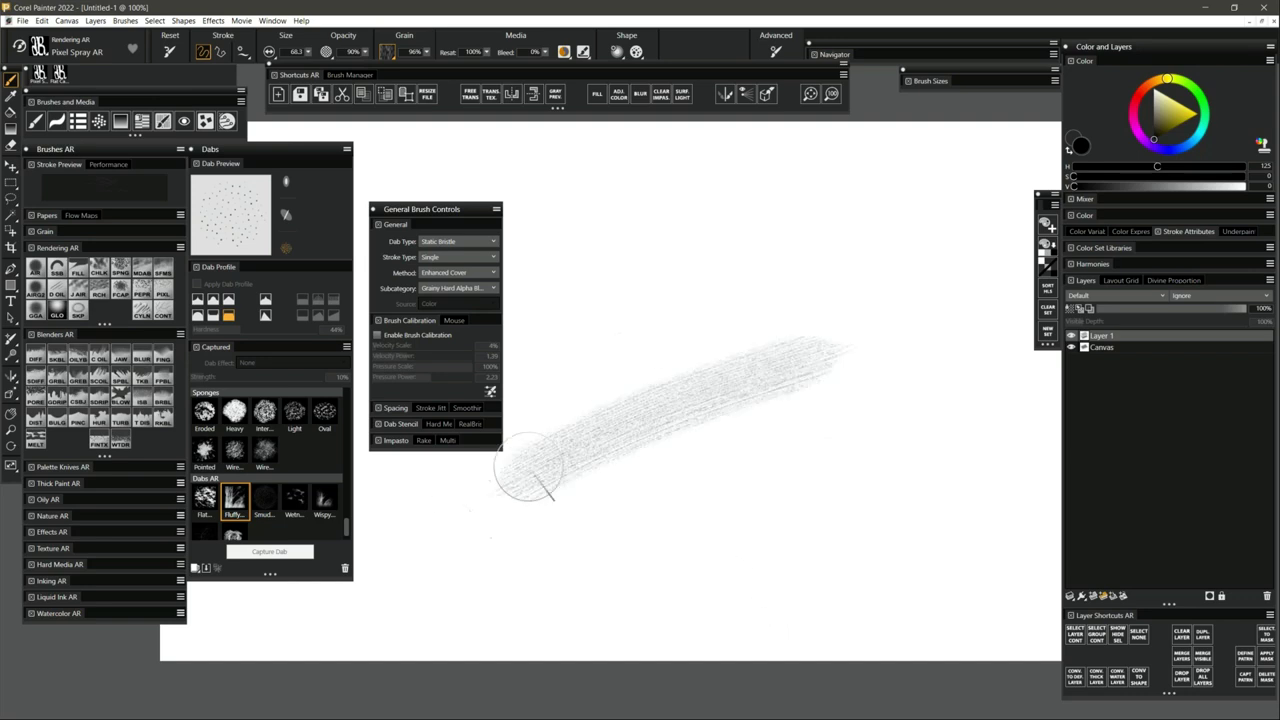
mouse_move(505, 552)
left_mouse_down()
mouse_move(860, 372)
mouse_move(878, 418)
mouse_move(783, 355)
left_mouse_up()
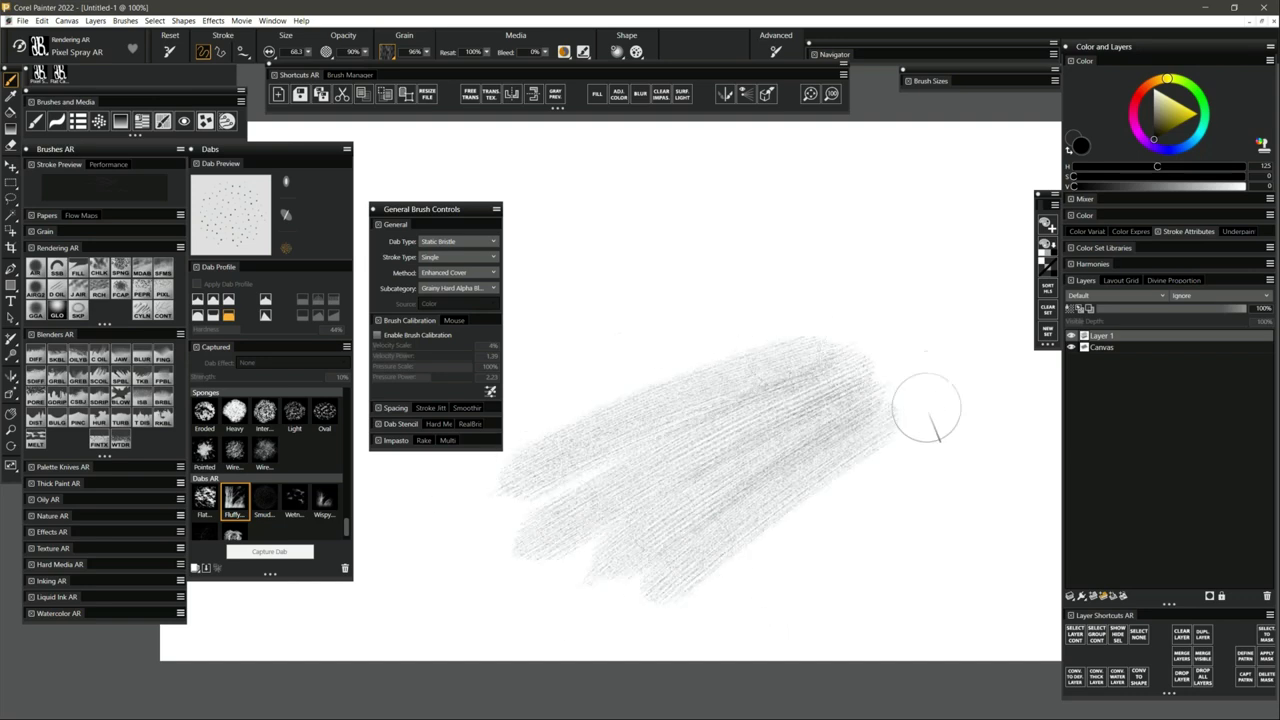
mouse_move(926, 408)
left_mouse_down()
mouse_move(818, 528)
mouse_move(876, 510)
mouse_move(981, 434)
mouse_move(834, 590)
mouse_move(811, 330)
mouse_move(516, 375)
mouse_move(696, 324)
mouse_move(599, 302)
mouse_move(724, 303)
mouse_move(656, 292)
mouse_move(952, 411)
mouse_move(659, 320)
mouse_move(949, 451)
mouse_move(581, 325)
mouse_move(926, 487)
mouse_move(576, 377)
mouse_move(826, 517)
mouse_move(661, 464)
mouse_move(826, 580)
left_mouse_up()
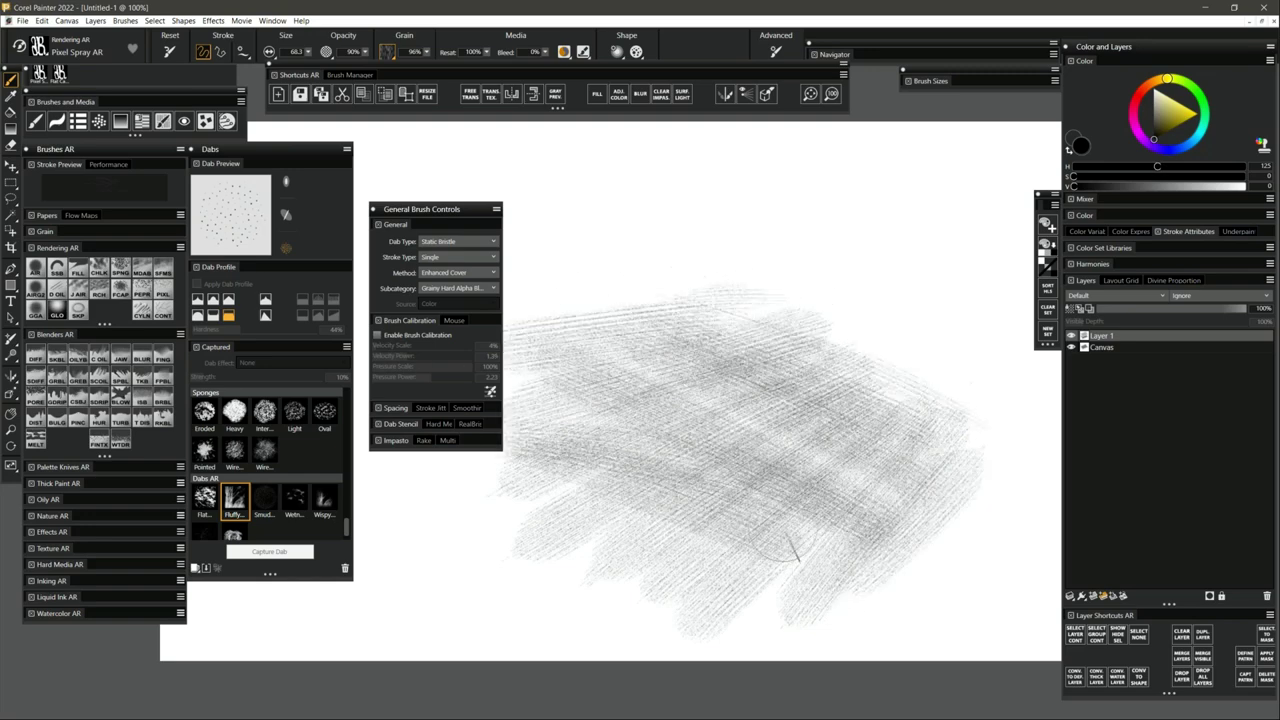
key("BackSpace")
Try short back-and-forth hatching strokes in a band across the canvas several times, removing each attempt.
mouse_move(691, 429)
left_mouse_down()
mouse_move(654, 510)
mouse_move(623, 507)
mouse_move(622, 485)
mouse_move(659, 433)
mouse_move(672, 457)
mouse_move(730, 438)
mouse_move(646, 455)
mouse_move(596, 430)
mouse_move(547, 463)
mouse_move(645, 398)
mouse_move(710, 497)
mouse_move(733, 507)
mouse_move(808, 470)
mouse_move(843, 516)
left_mouse_up()
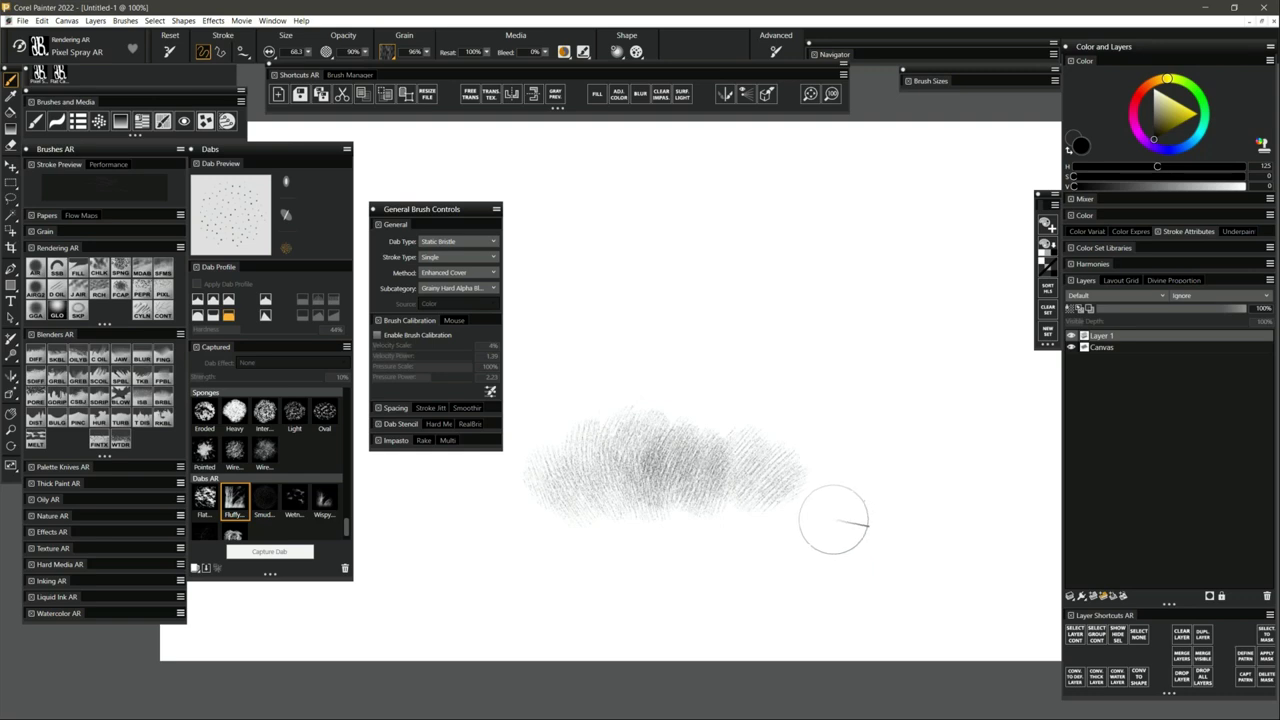
key("BackSpace")
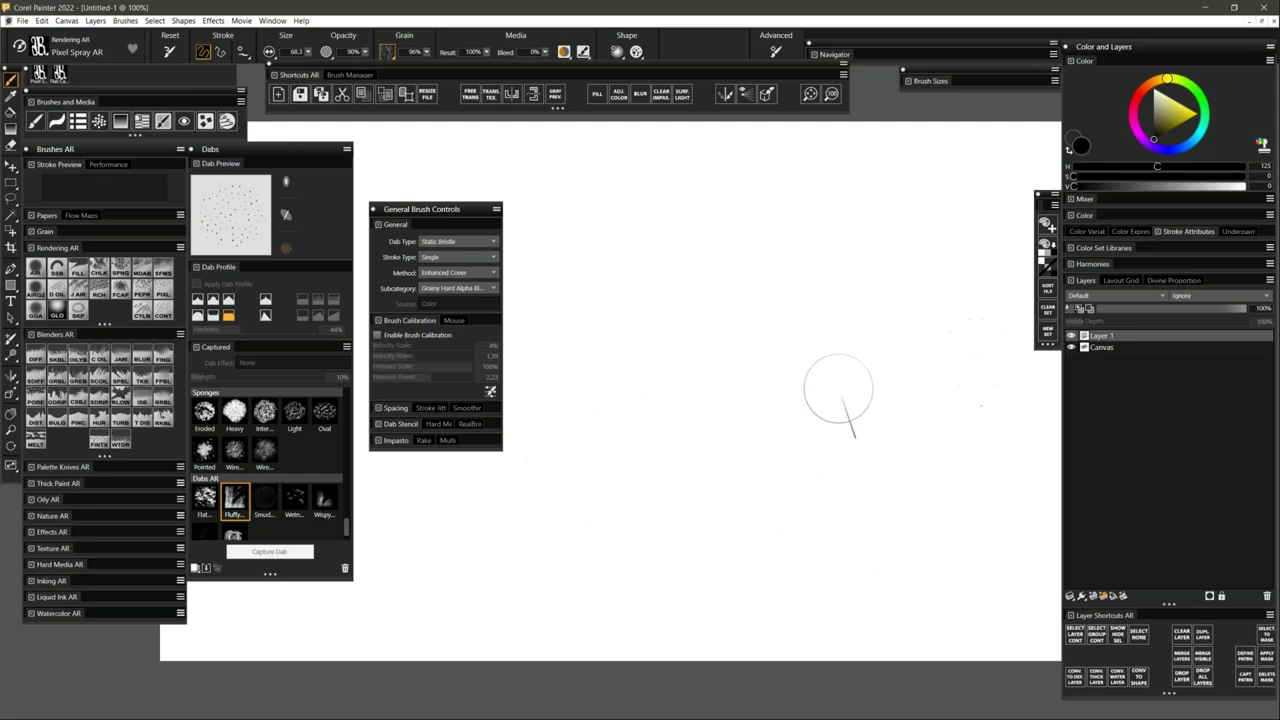
mouse_move(645, 485)
left_mouse_down()
mouse_move(664, 444)
mouse_move(641, 344)
mouse_move(588, 433)
mouse_move(627, 449)
mouse_move(637, 372)
left_mouse_up()
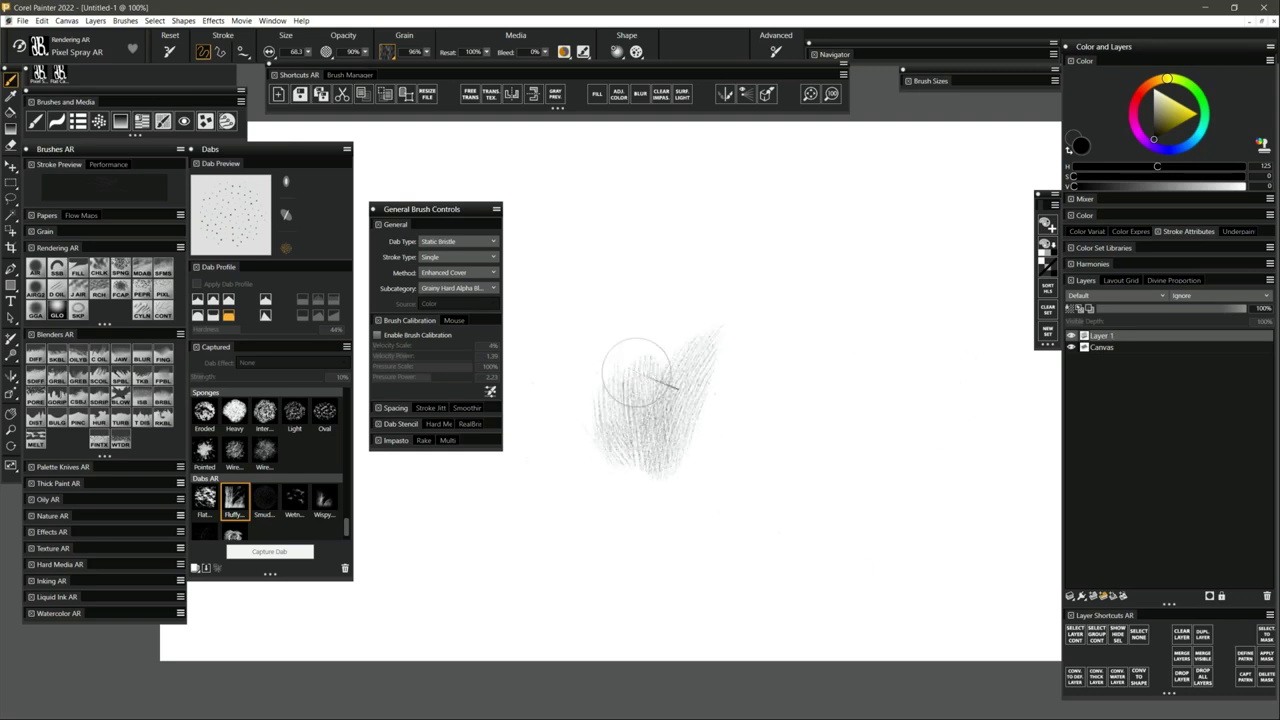
mouse_move(617, 461)
left_mouse_down()
mouse_move(587, 456)
mouse_move(595, 338)
mouse_move(614, 454)
mouse_move(661, 389)
mouse_move(660, 446)
mouse_move(679, 471)
mouse_move(713, 421)
mouse_move(788, 374)
left_mouse_up()
mouse_move(822, 393)
left_mouse_down()
mouse_move(814, 434)
mouse_move(857, 429)
left_mouse_up()
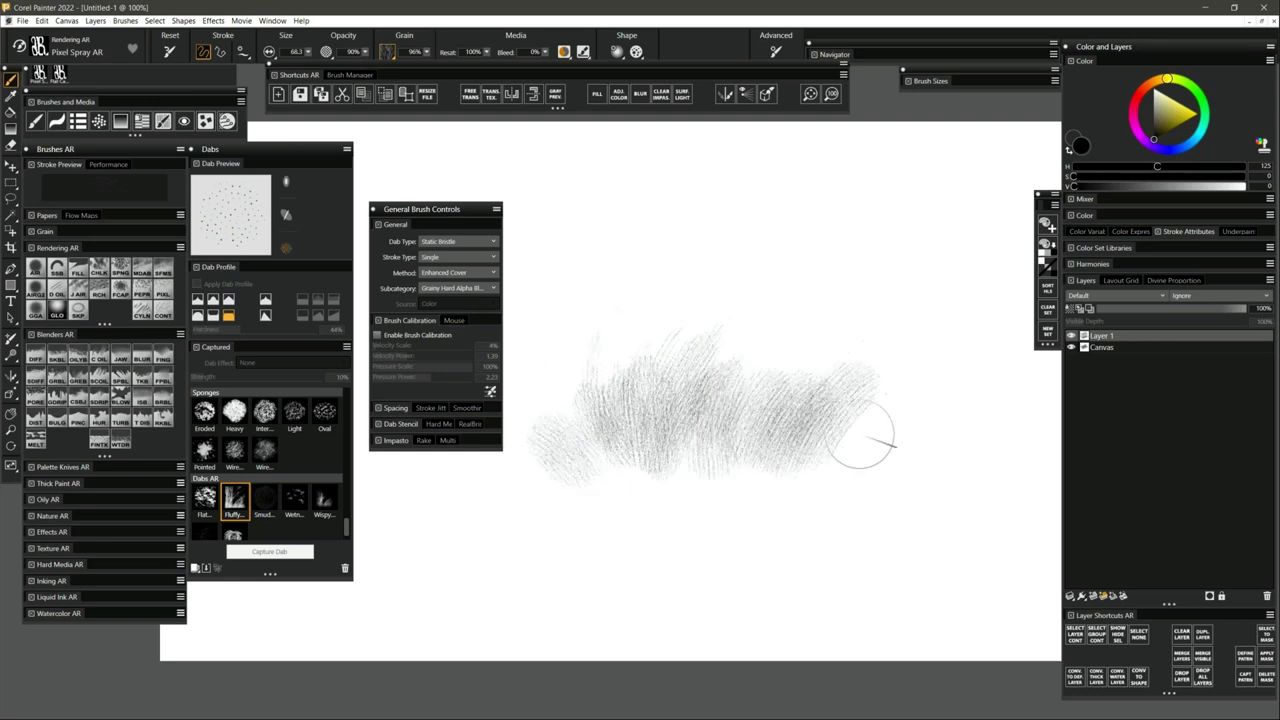
key("ctrl+z")
mouse_move(666, 400)
left_mouse_down()
mouse_move(623, 466)
mouse_move(786, 366)
mouse_move(845, 460)
left_mouse_up()
key("ctrl+z")
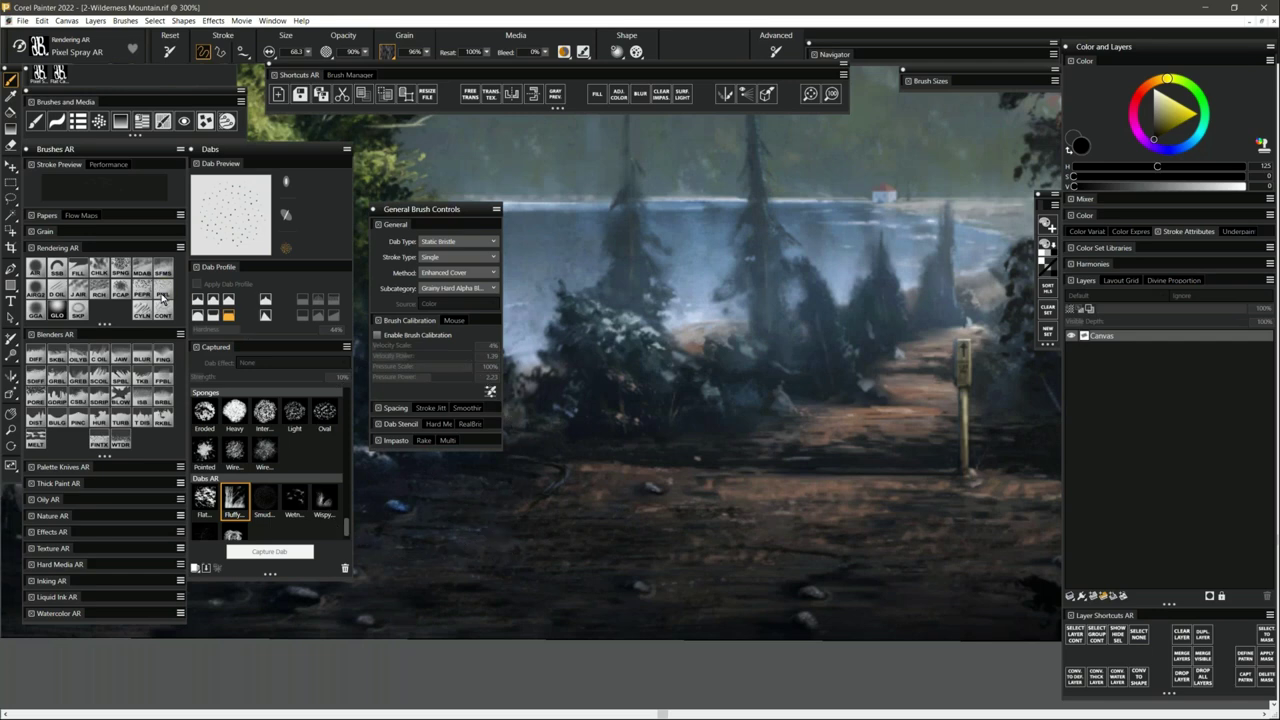
In the 2-Wilderness Mountain painting, set the brush colour to a light tan, try spray strokes on the dirt path, and undo them.
left_click(1152, 87)
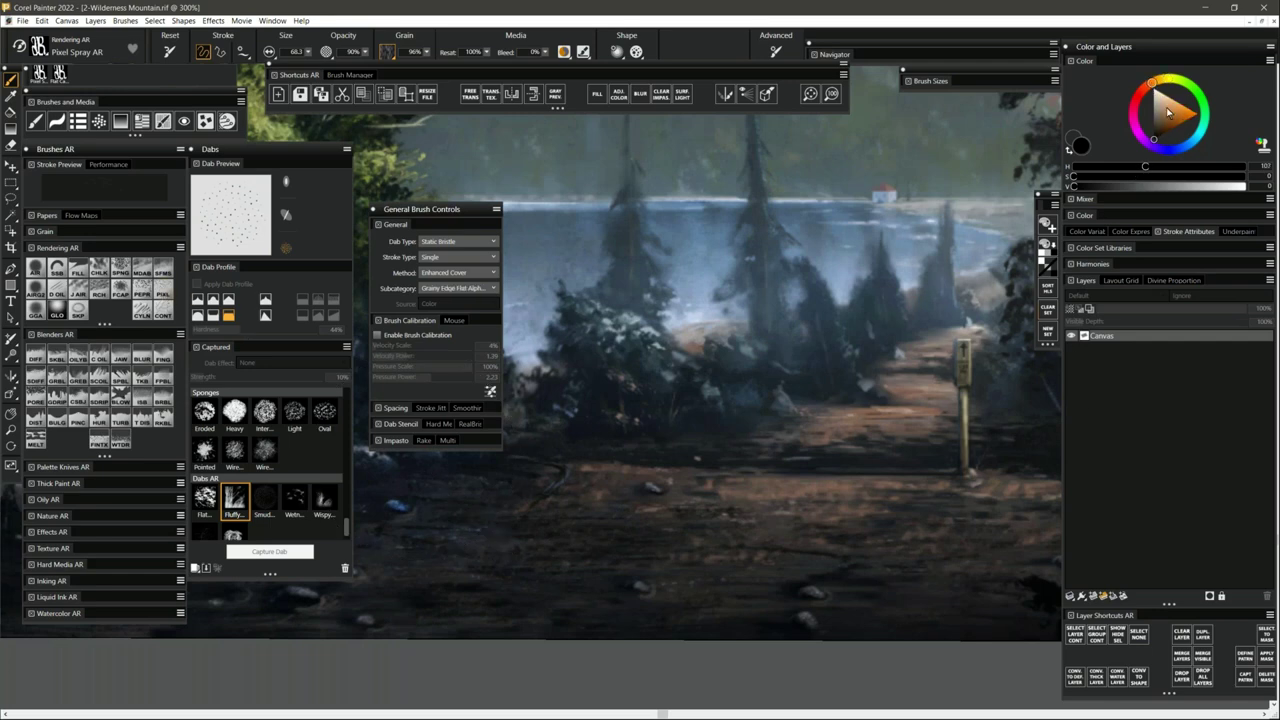
left_click(1163, 106)
left_click_drag(694, 502, 695, 550)
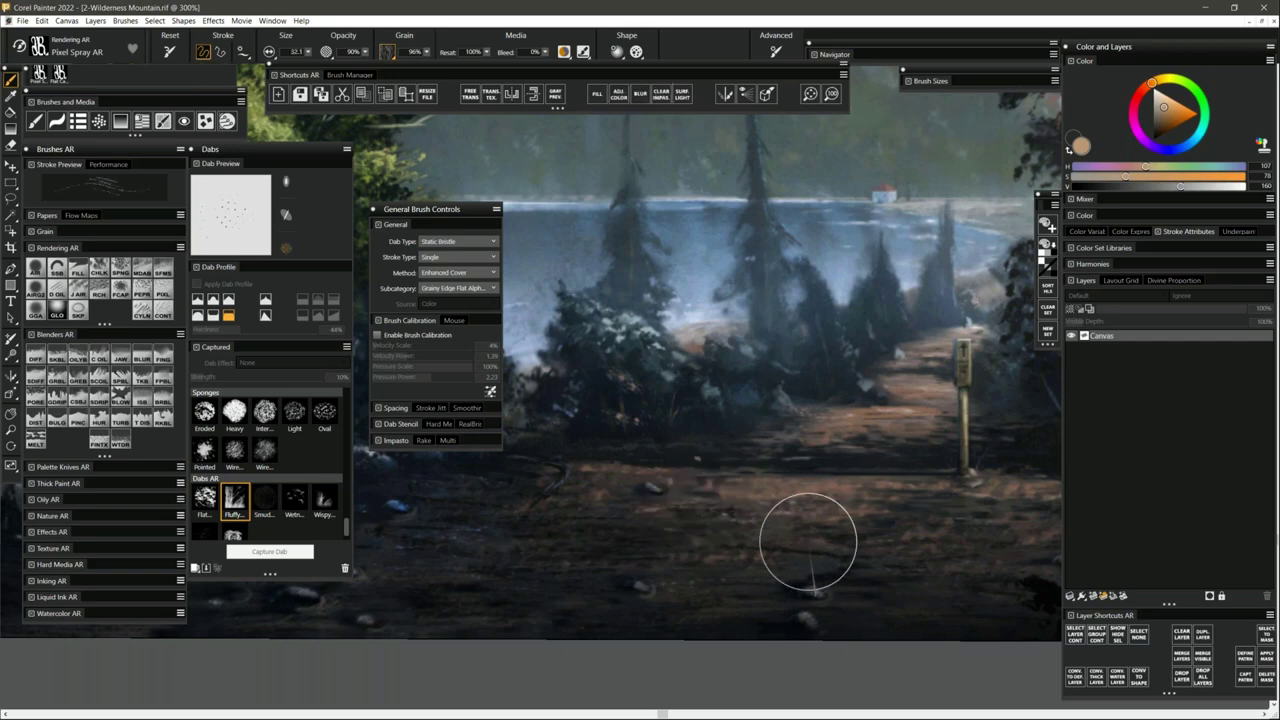
left_click_drag(806, 537, 843, 529)
key("ctrl+z")
Reset the Pixel Spray brush to its default size of 68.3, try a stroke on the path, and undo it.
left_click(170, 51)
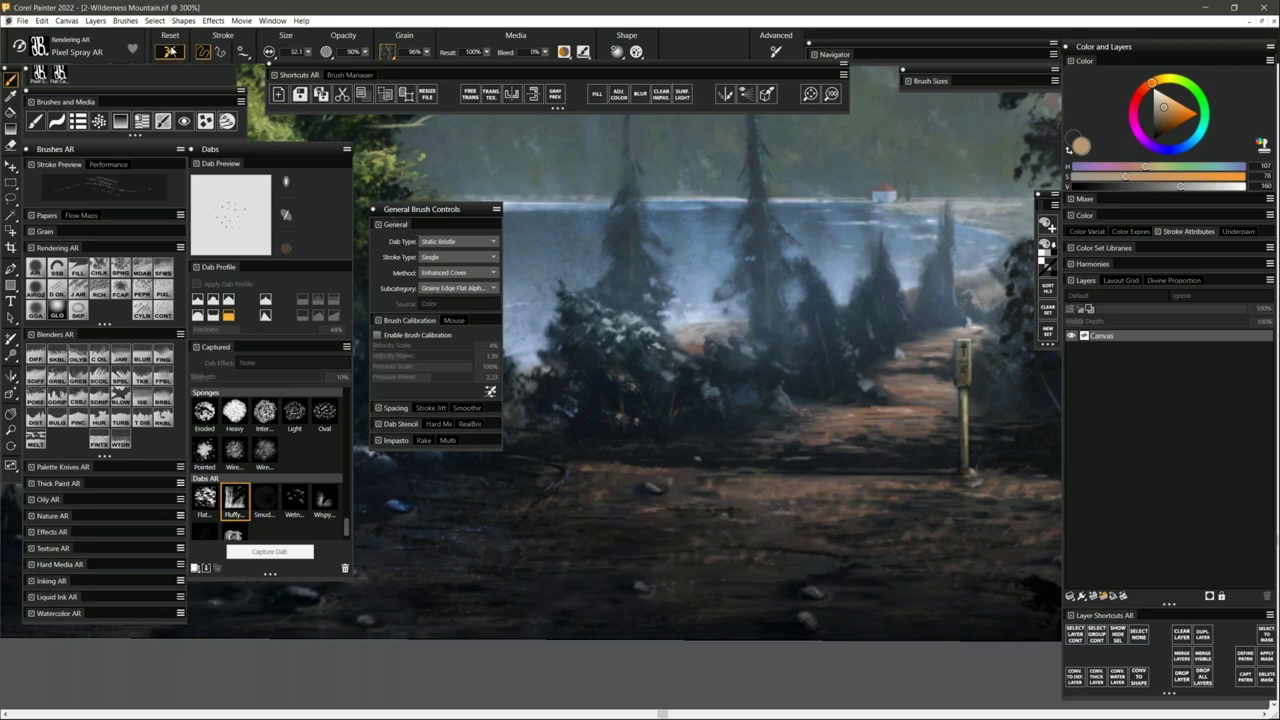
left_click_drag(309, 51, 330, 100)
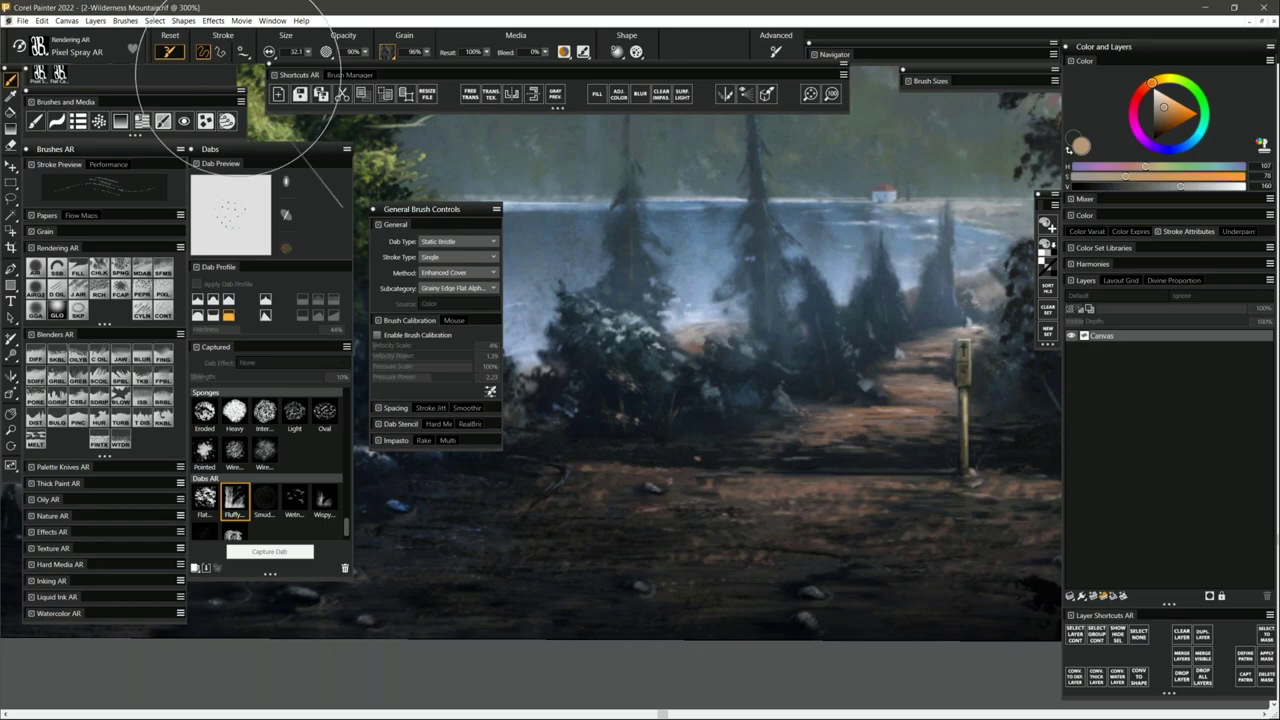
left_click_drag(700, 505, 778, 550)
key("ctrl+z")
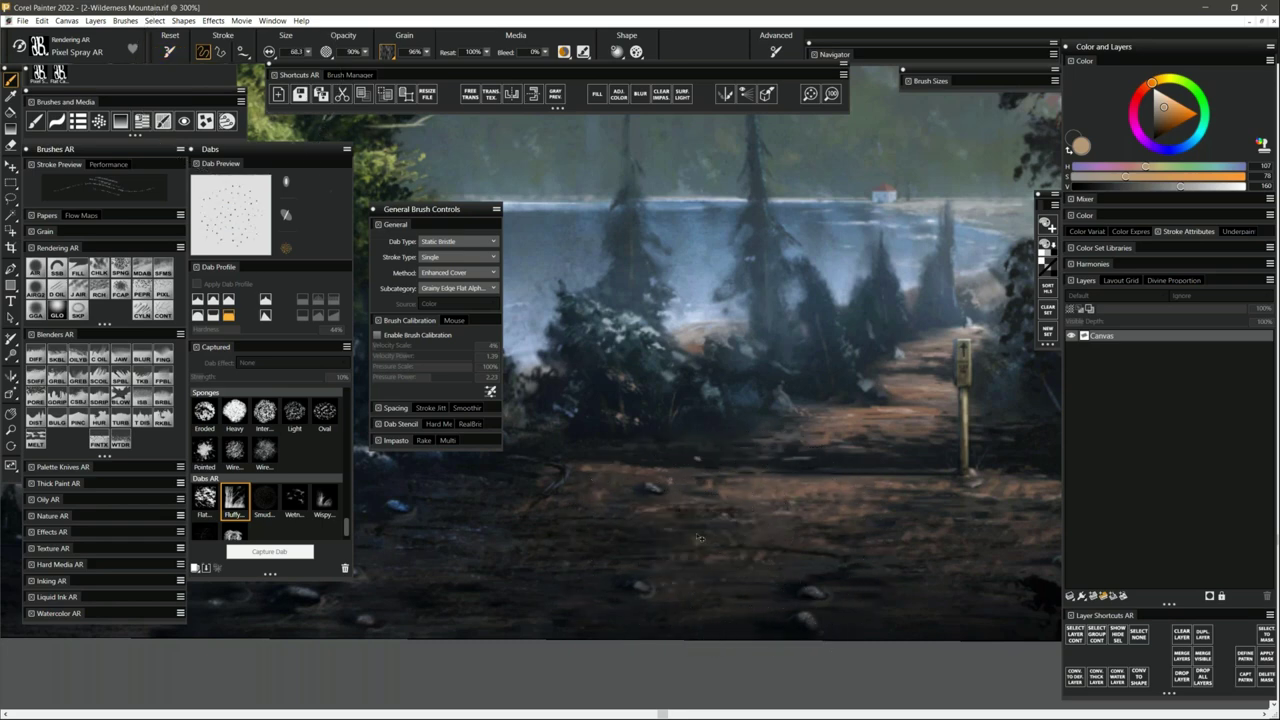
Change the brush's grain to the Basic Paper texture and spray tan specks across the dirt path in the foreground.
left_click(388, 51)
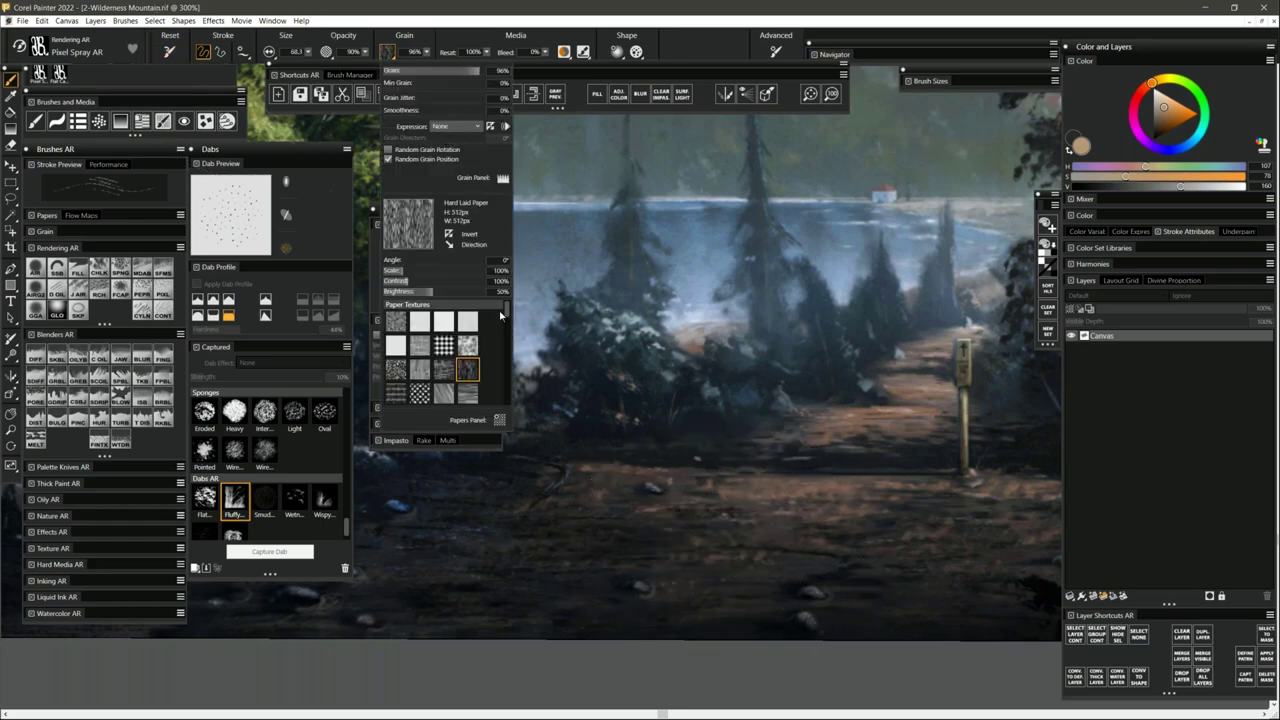
left_click(395, 320)
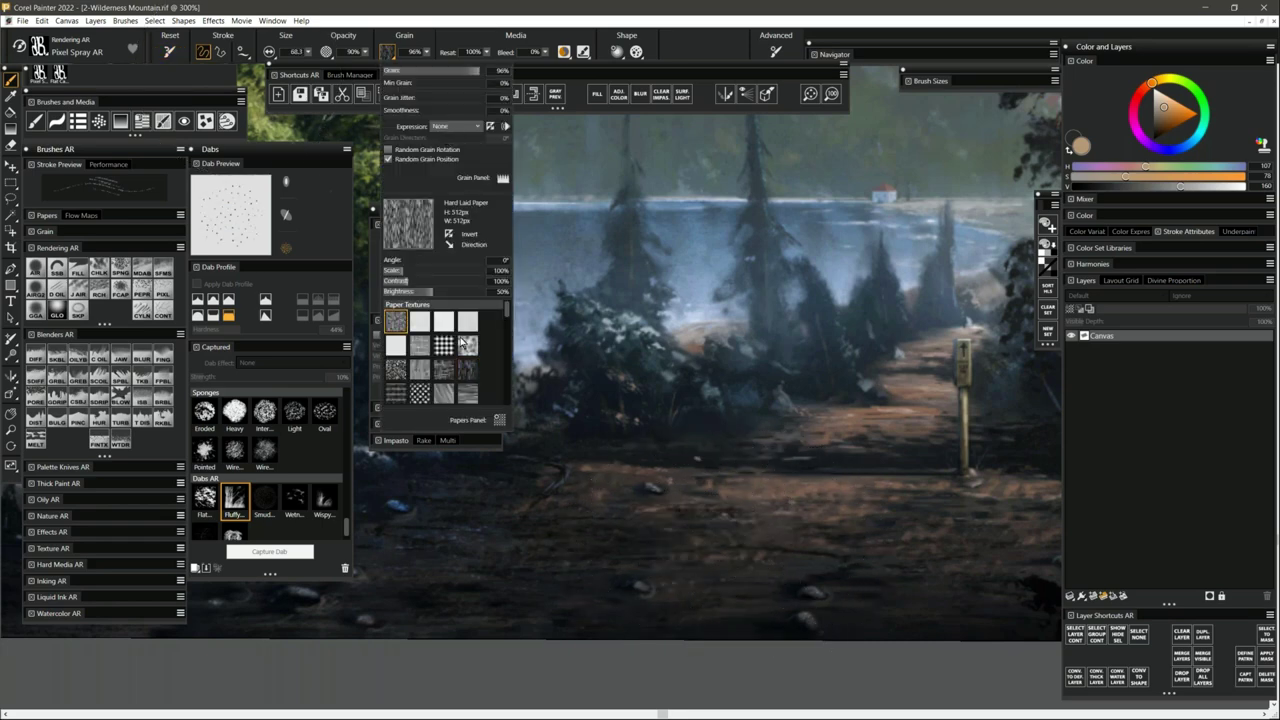
left_click(789, 531)
mouse_move(737, 557)
left_mouse_down()
mouse_move(826, 553)
mouse_move(677, 563)
left_mouse_up()
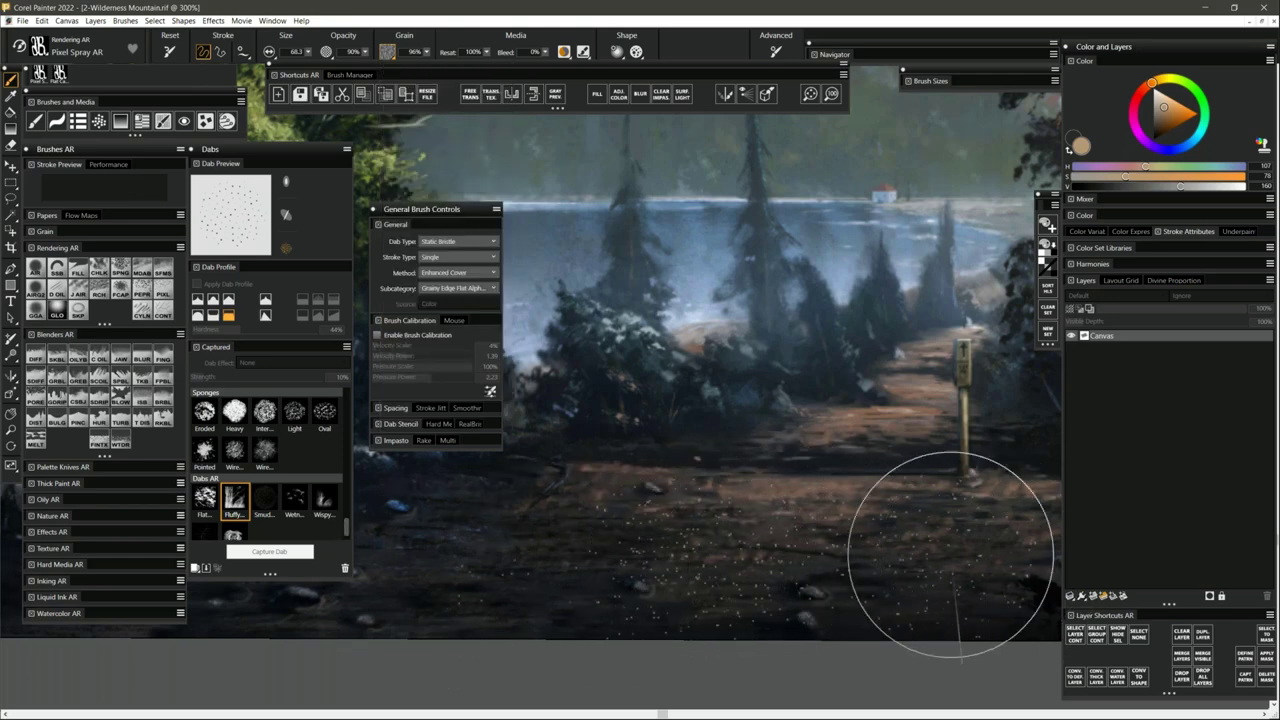
Set the brush colour to white, try a spray stroke over the whole mountain scene, and undo the last two strokes.
left_click(10, 430)
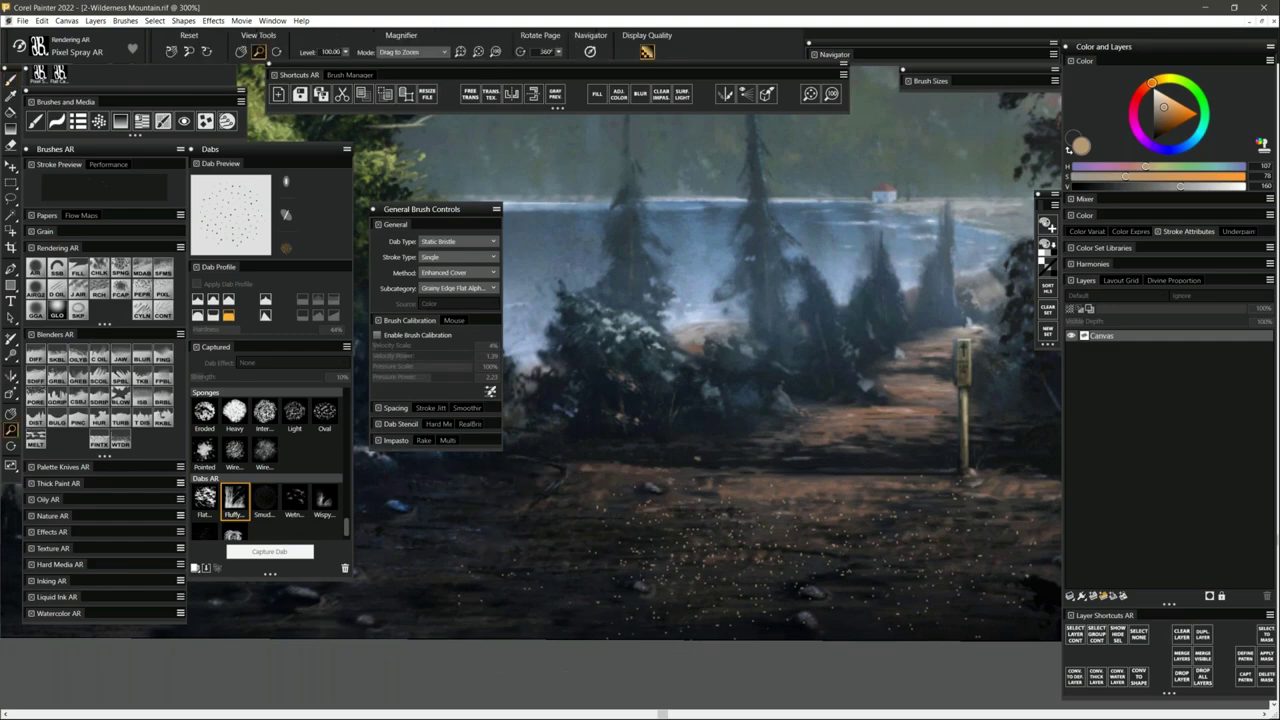
scroll(680, 588, "down", 5)
left_click_drag(680, 588, 737, 598)
scroll(737, 598, "down", 2)
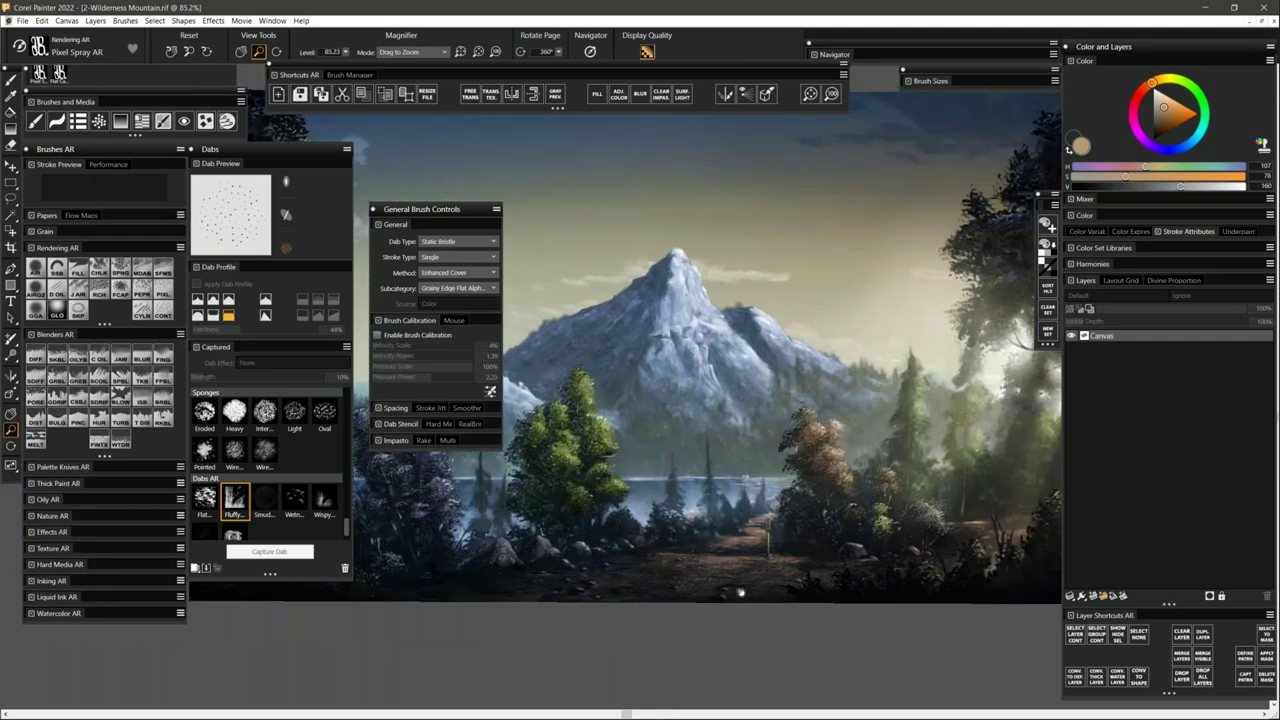
key("b")
left_click(1150, 80)
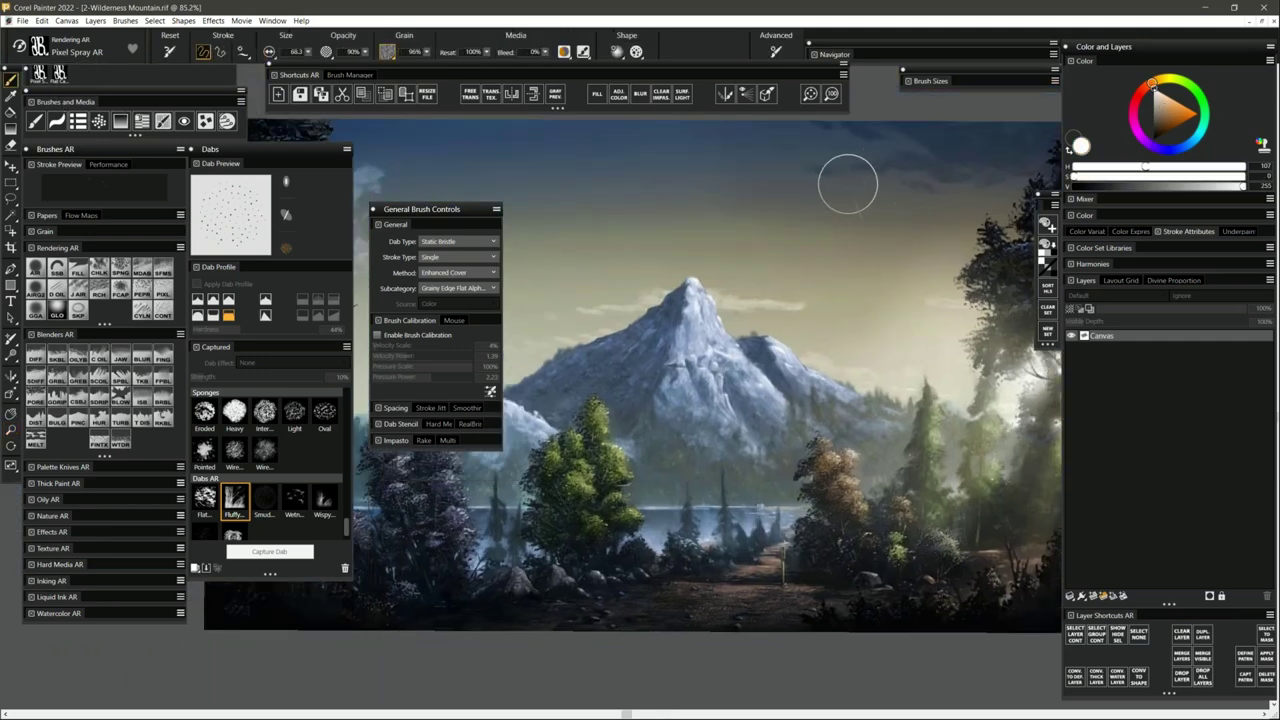
mouse_move(846, 183)
left_mouse_down()
mouse_move(681, 411)
mouse_move(783, 202)
mouse_move(613, 370)
mouse_move(647, 289)
mouse_move(644, 368)
mouse_move(708, 385)
mouse_move(823, 285)
mouse_move(707, 541)
left_mouse_up()
key("ctrl+z")
key("ctrl+z")
Close the General Brush Controls and collapse the Dabs palette to uncover the mountain painting.
left_click(374, 212)
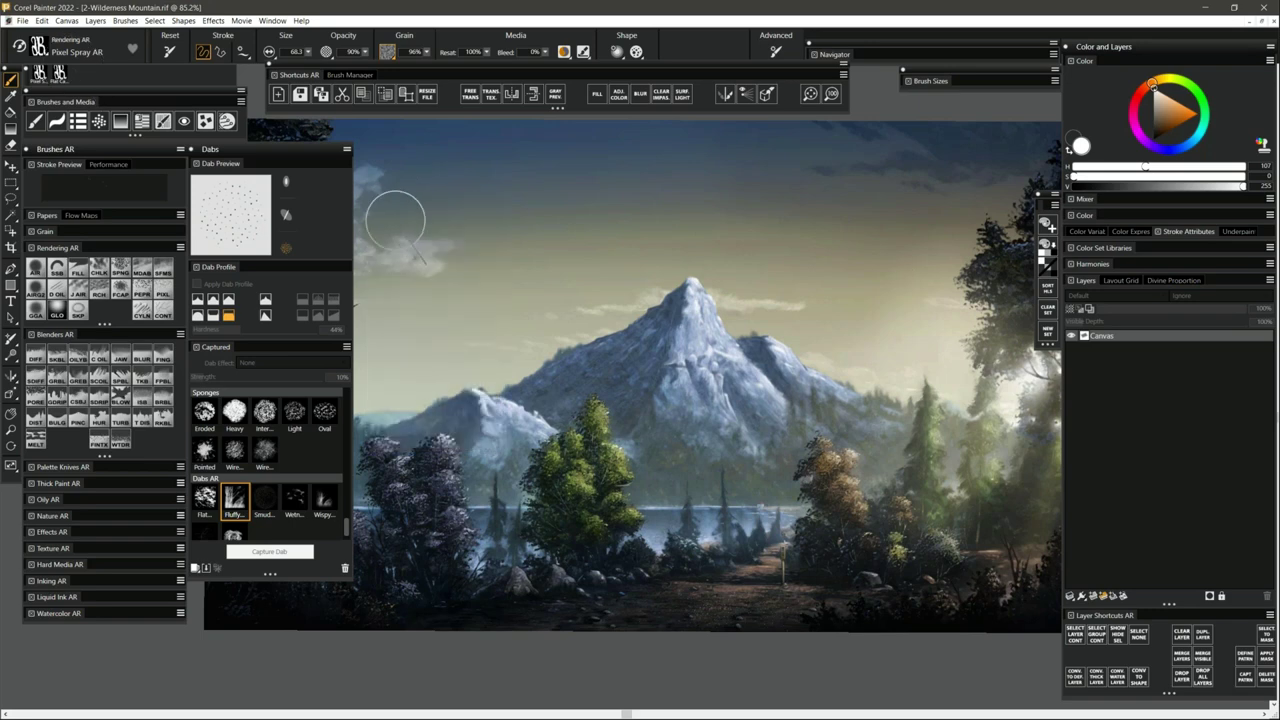
left_click(292, 148)
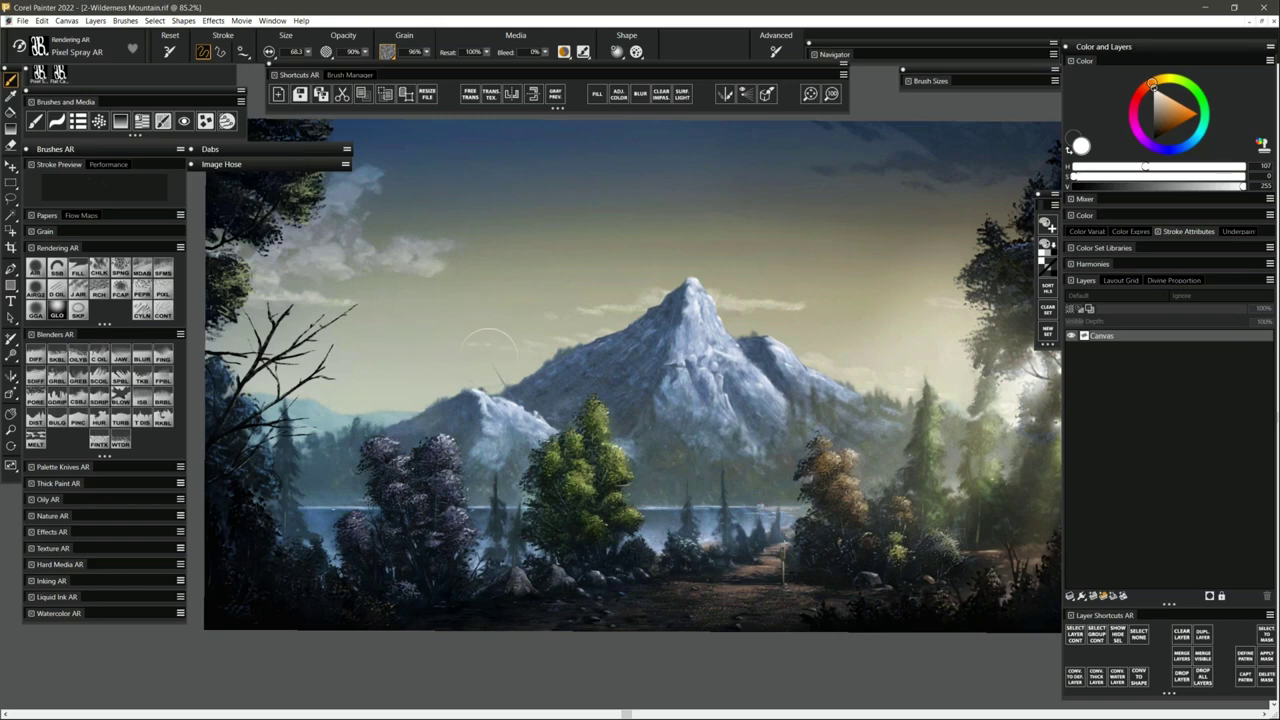
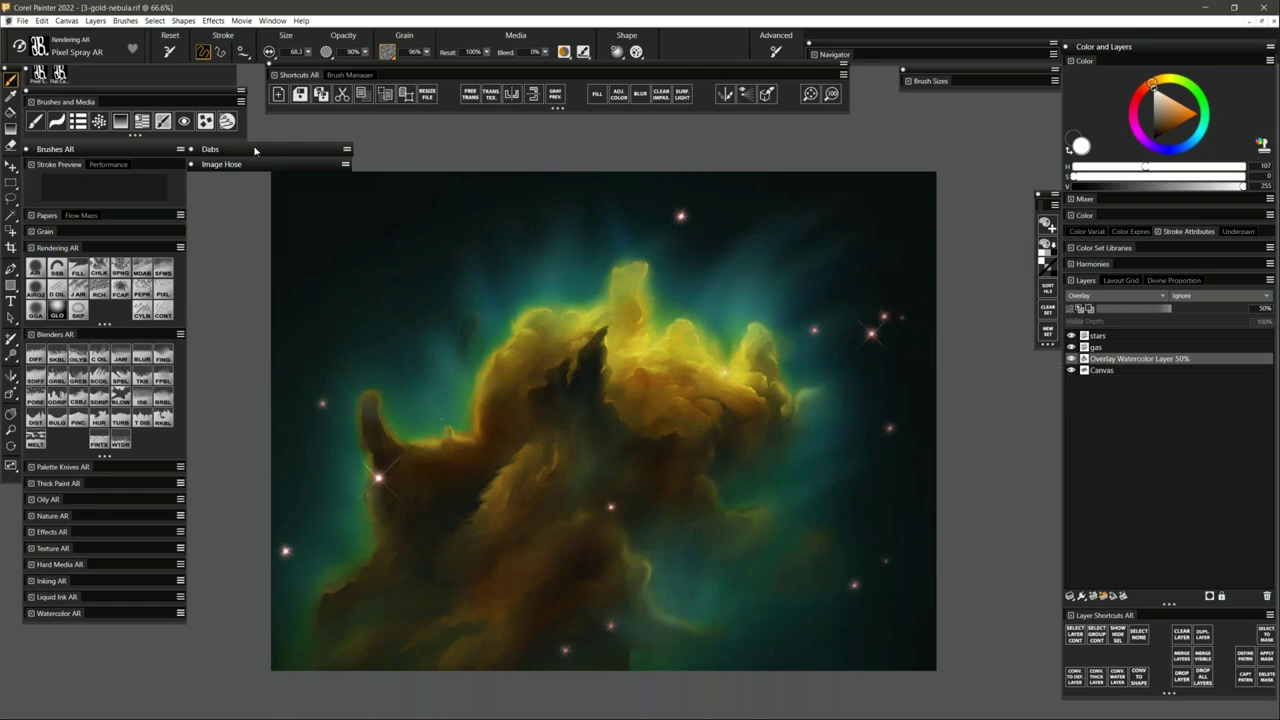
With the 3-gold-nebula painting open, show the Brush Selector and lengthen it to list more Rendering AR brushes.
left_click(82, 124)
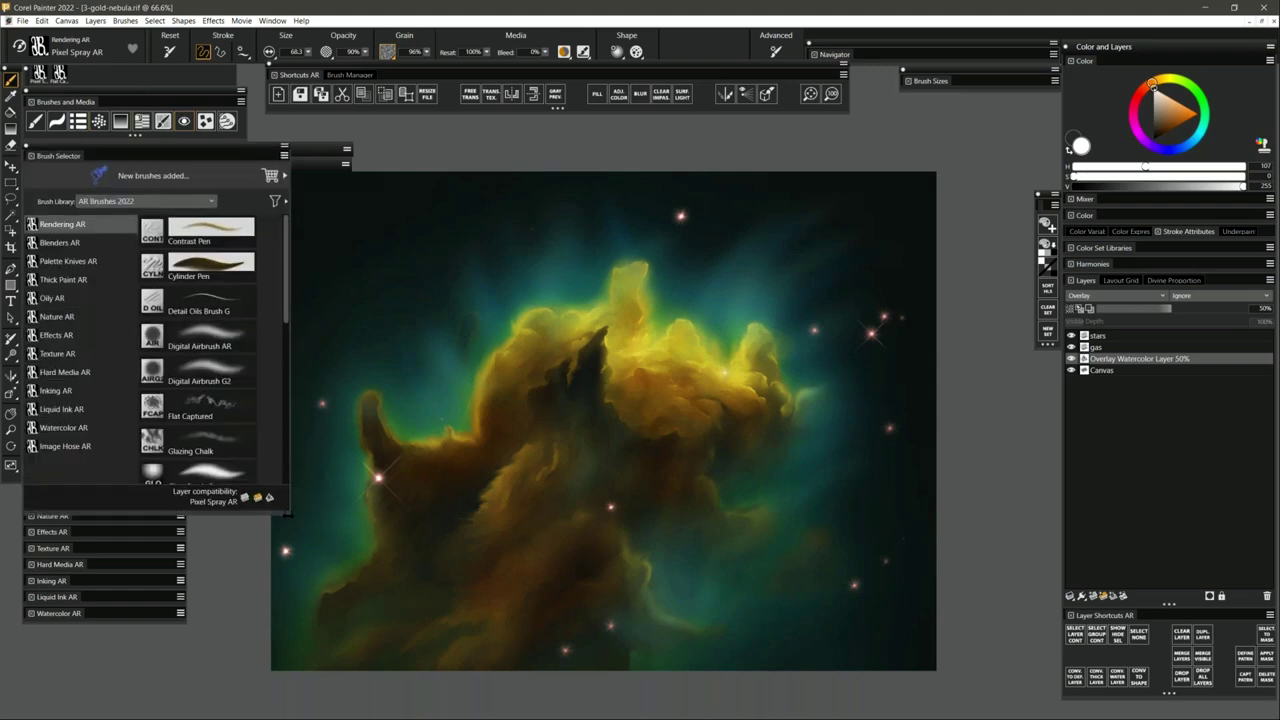
mouse_move(288, 512)
left_mouse_down()
mouse_move(306, 686)
mouse_move(370, 716)
mouse_move(298, 715)
left_mouse_up()
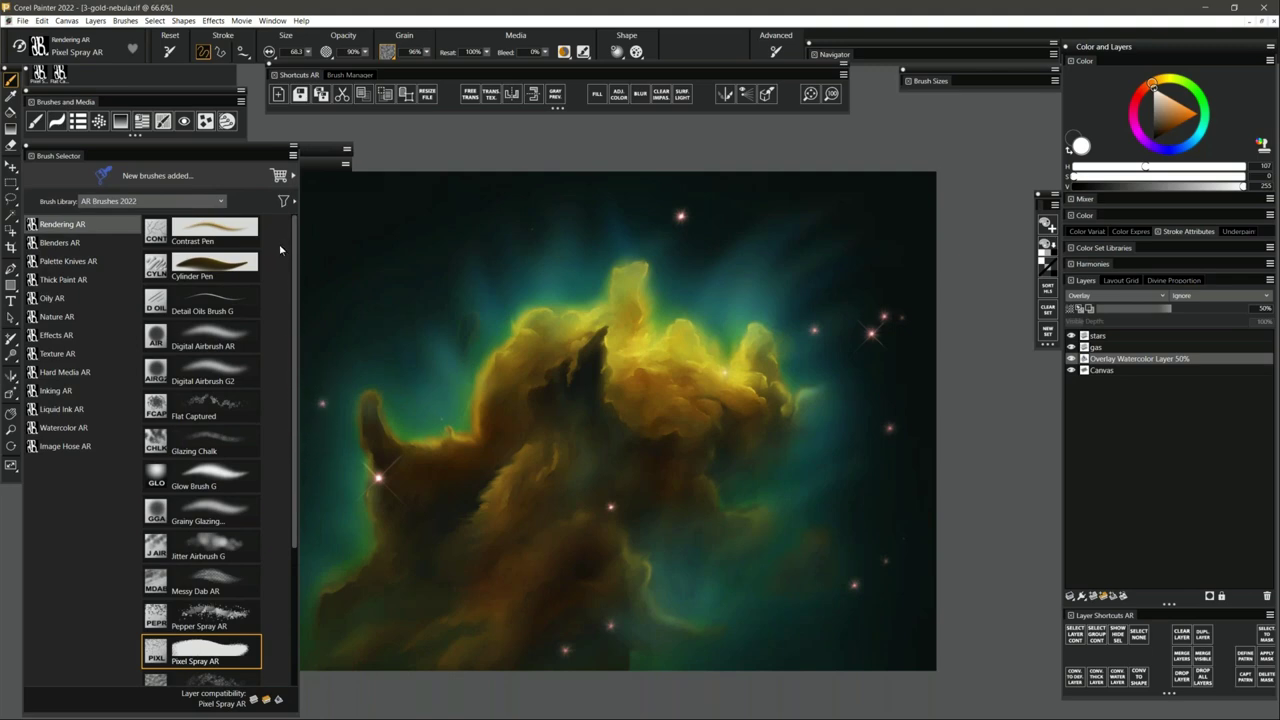
Switch the brush library to Painter 2022 Brushes and filter it to show only Watercolor Compatible brushes.
left_click(170, 204)
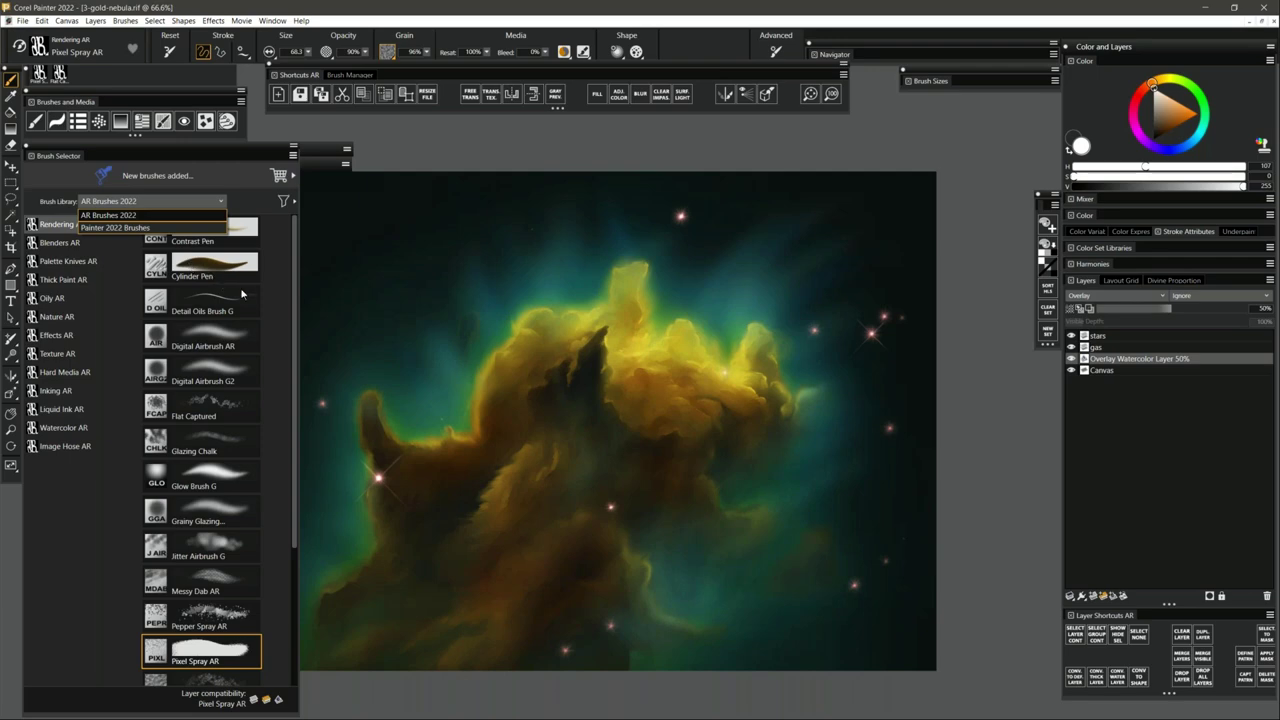
key("Return")
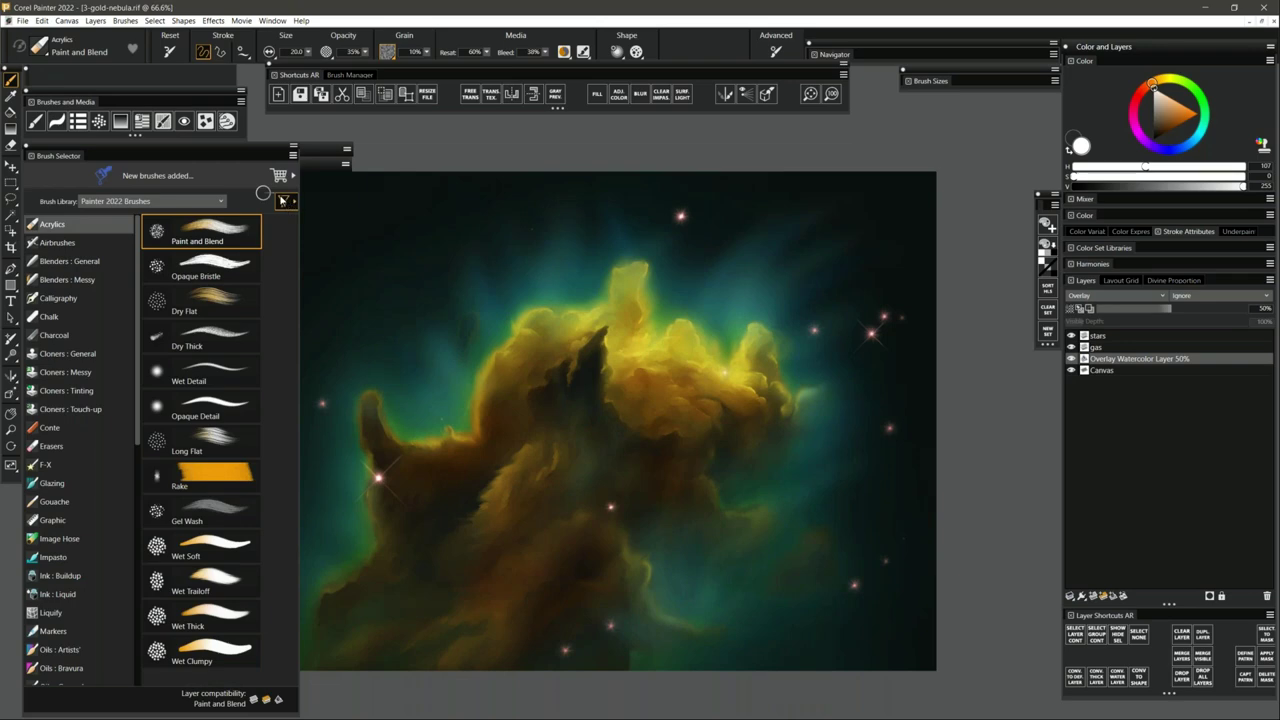
left_click(286, 202)
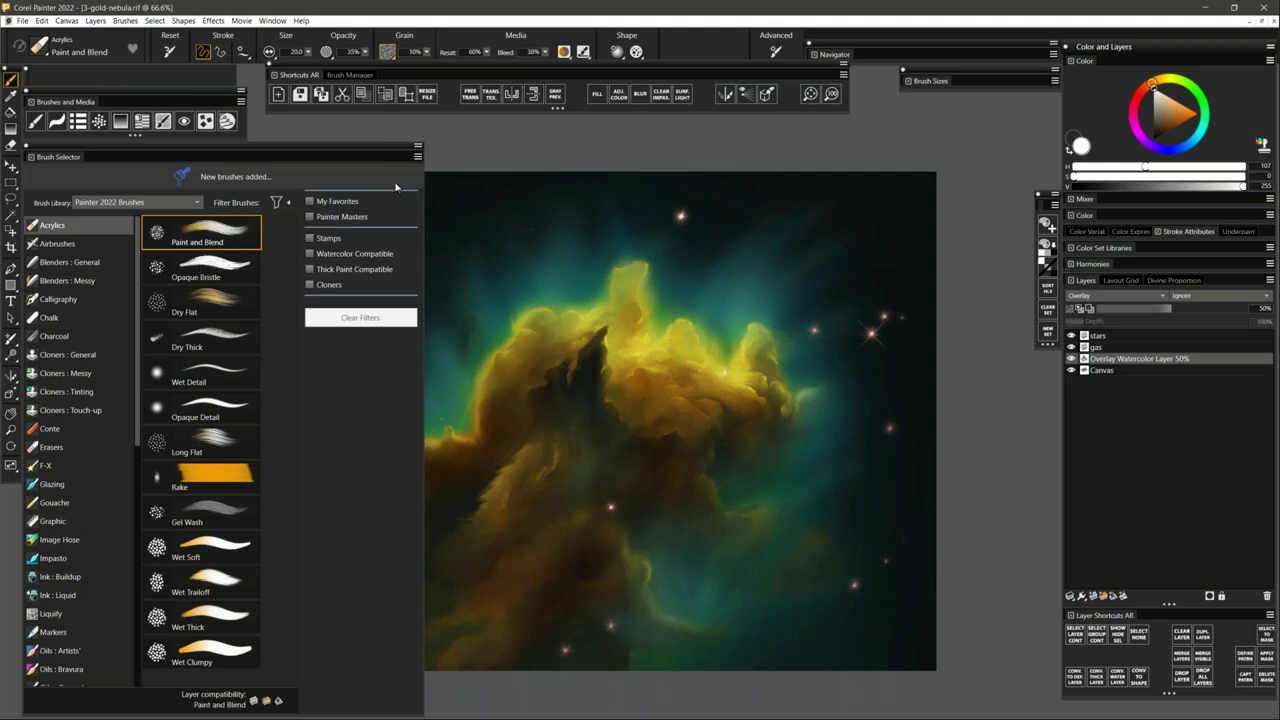
left_click(311, 254)
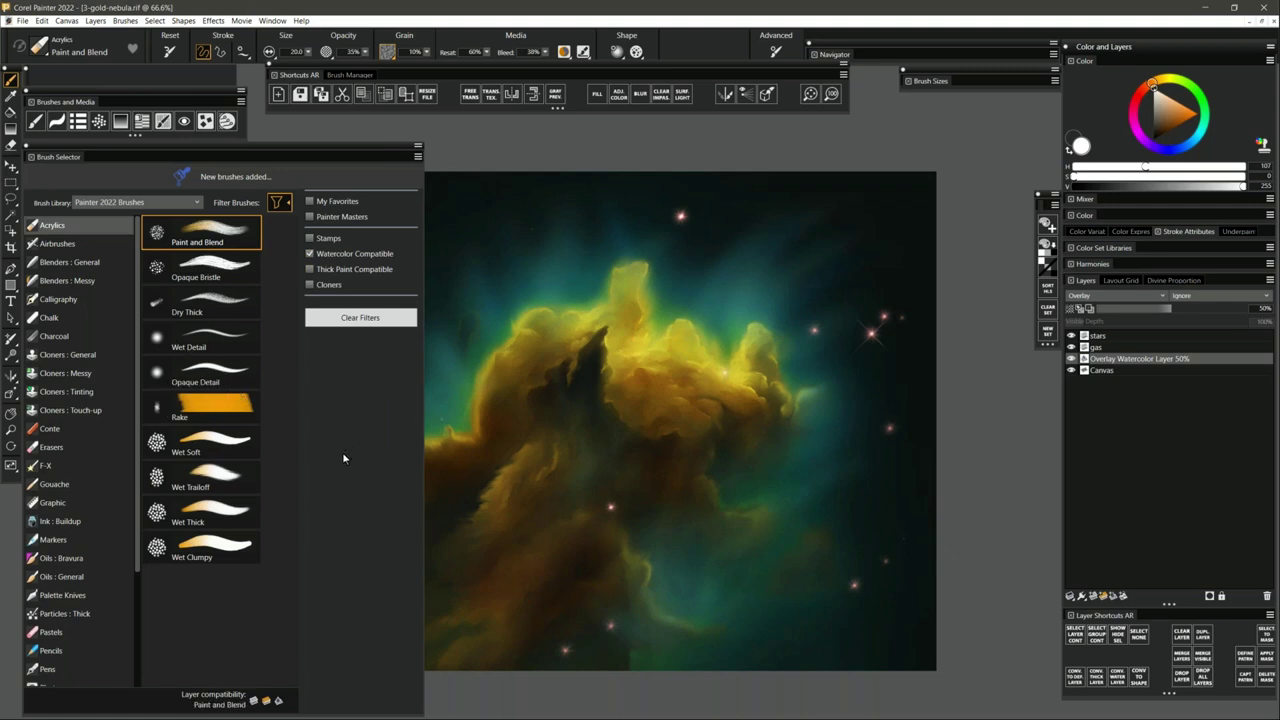
Browse the filtered Conte and Charcoal brush categories, then remove the Watercolor Compatible filter.
left_click(80, 434)
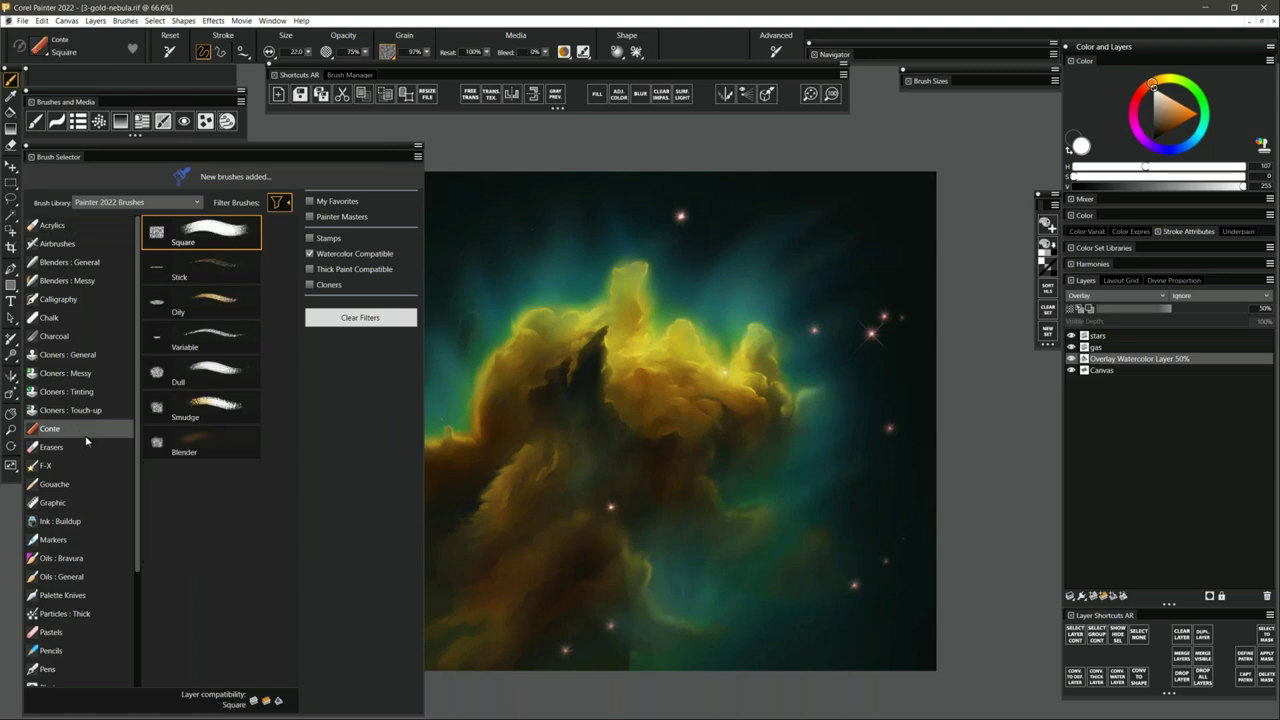
left_click(84, 340)
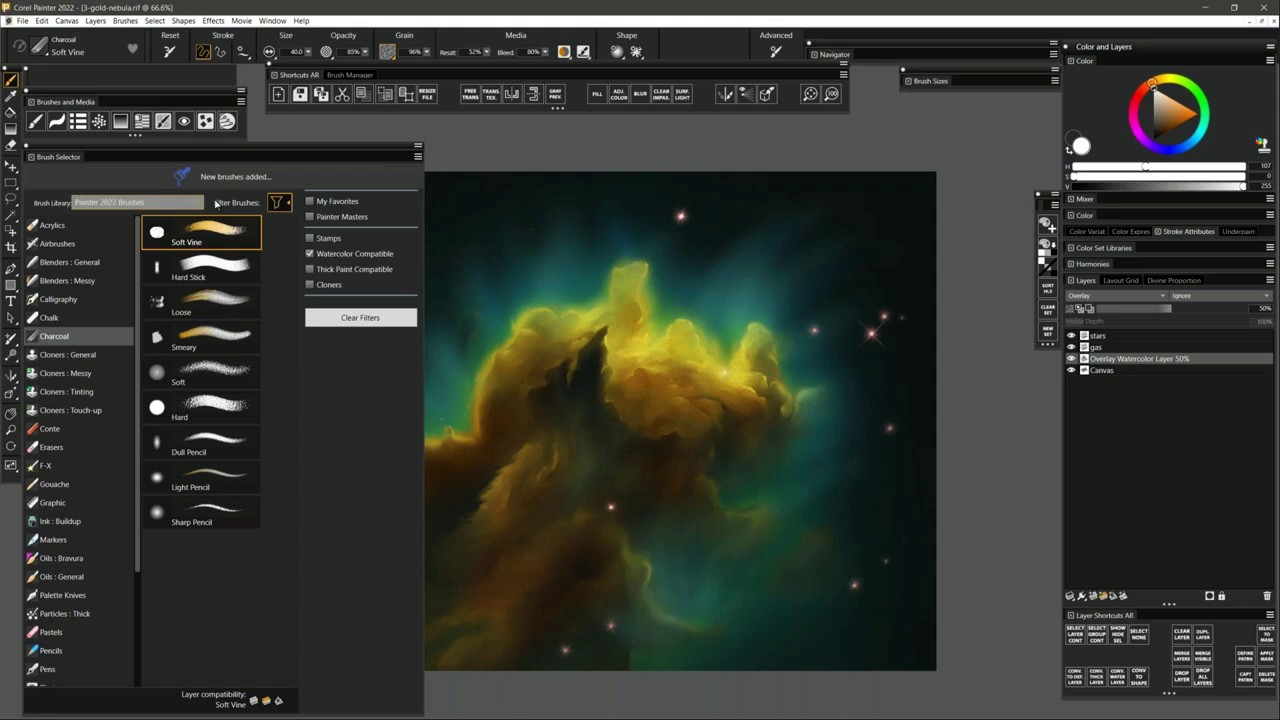
left_click(308, 256)
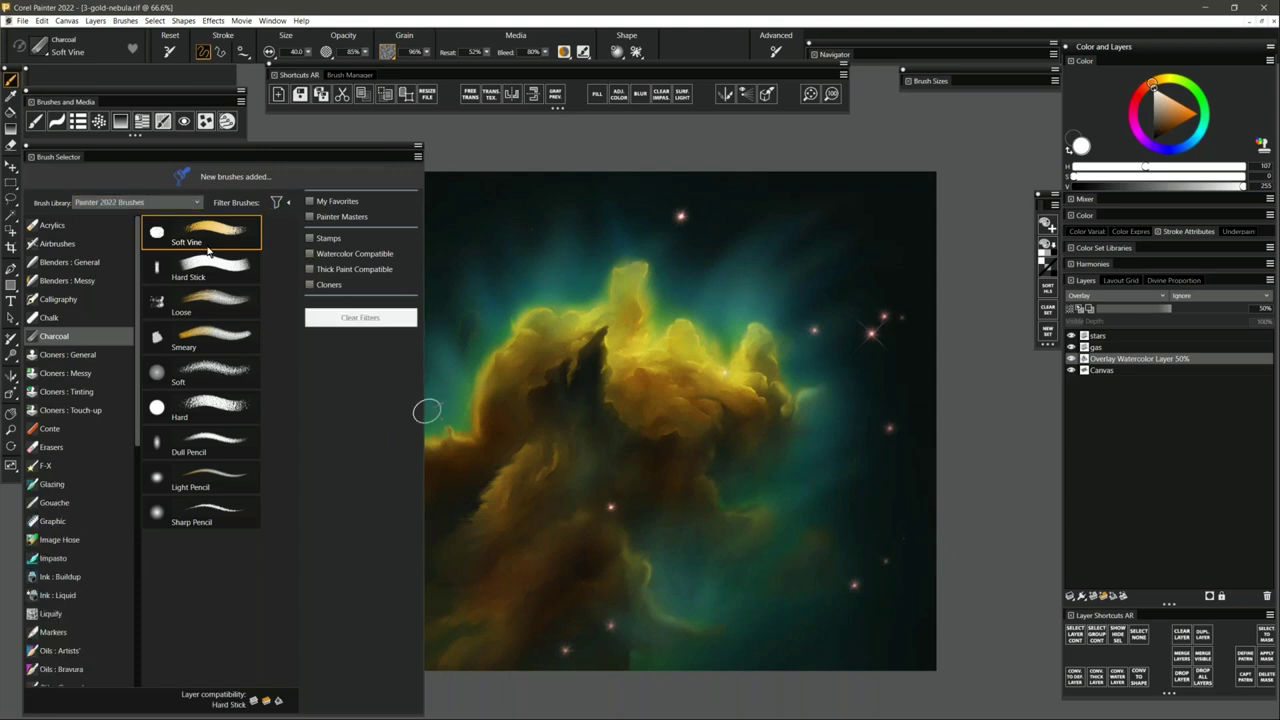
Open the list of available brush libraries.
left_click(140, 203)
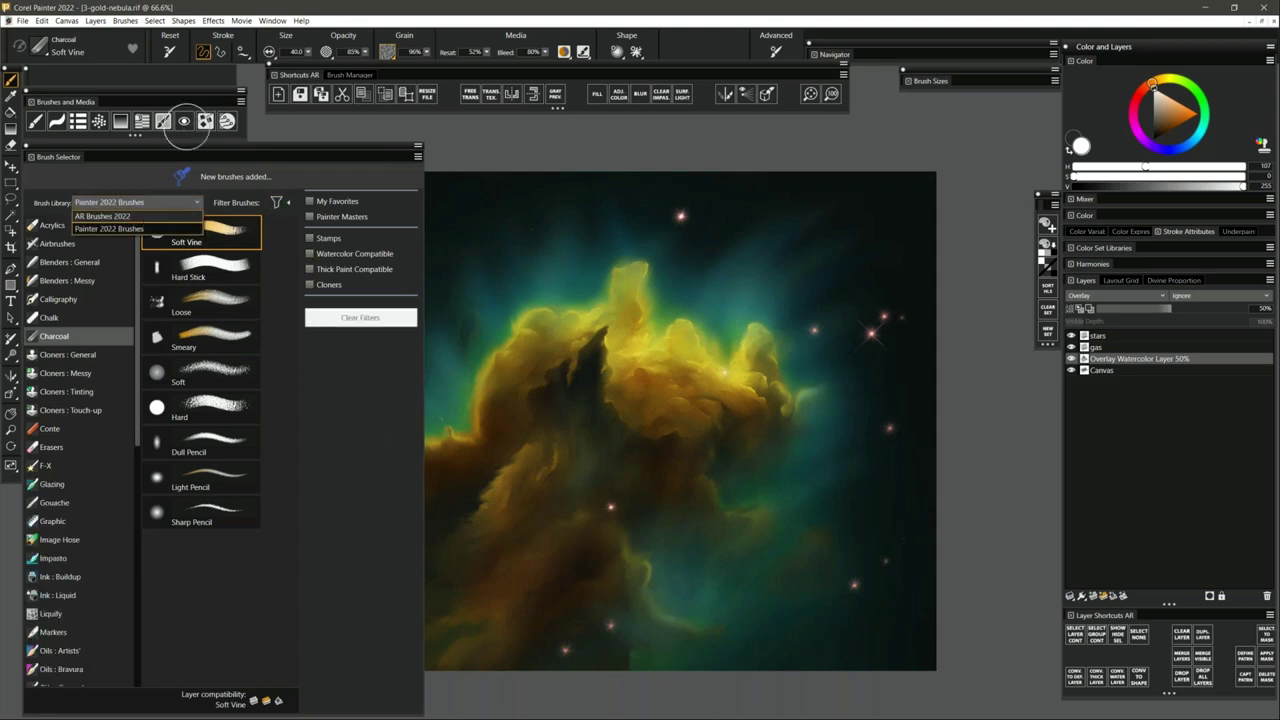
Switch the brush library to AR Brushes 2022 and choose the Wetness brush from the Watercolor AR category.
left_click(102, 216)
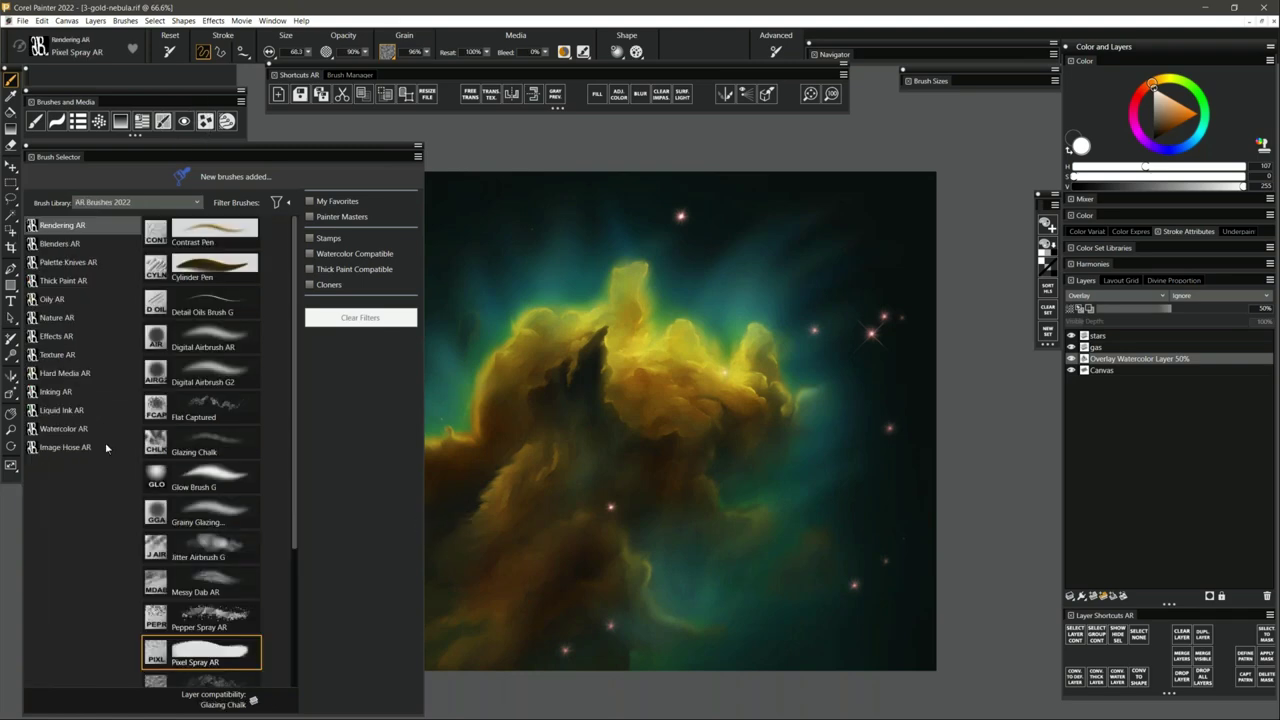
left_click(63, 429)
left_click_drag(296, 343, 293, 484)
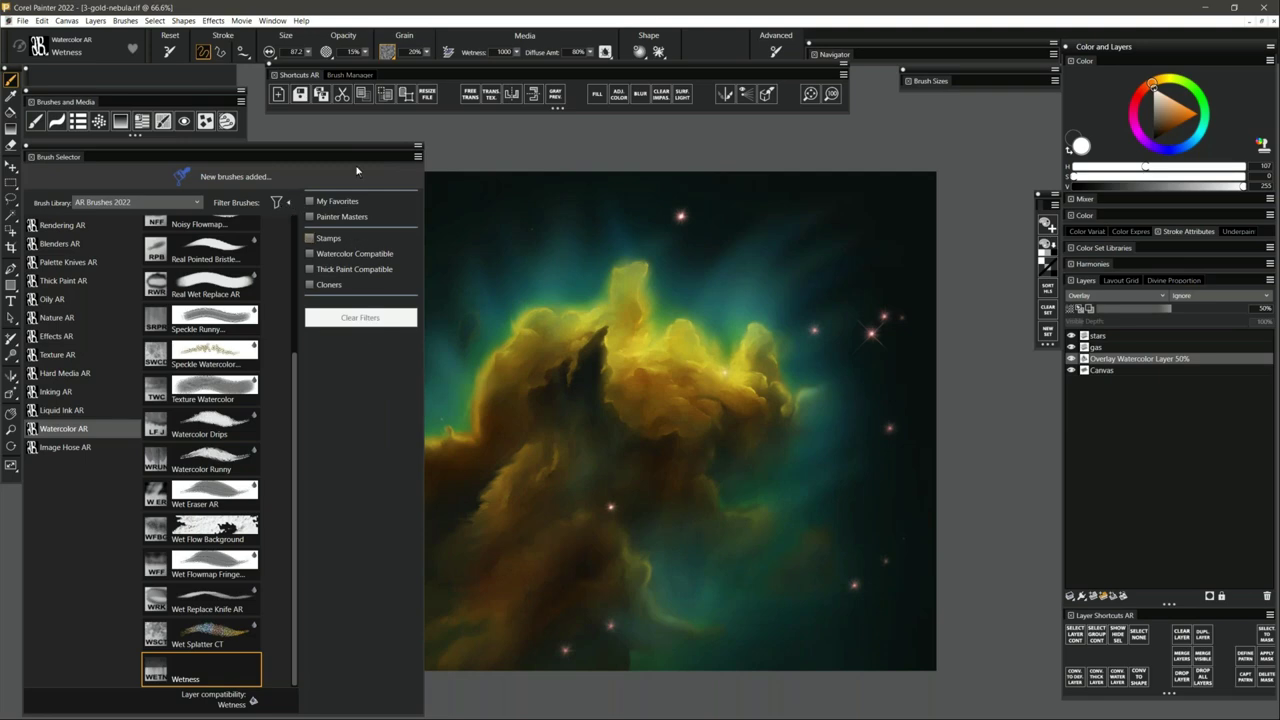
scroll(200, 460, "up", 2)
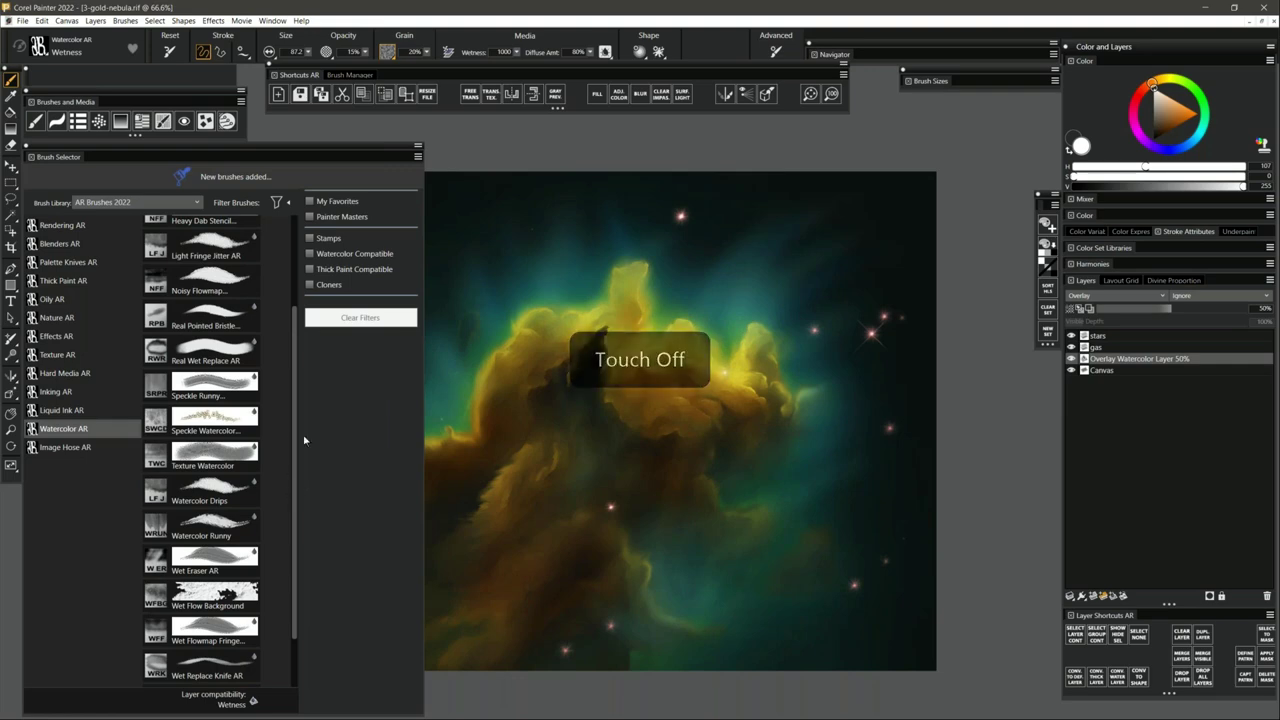
scroll(294, 450, "down", 2)
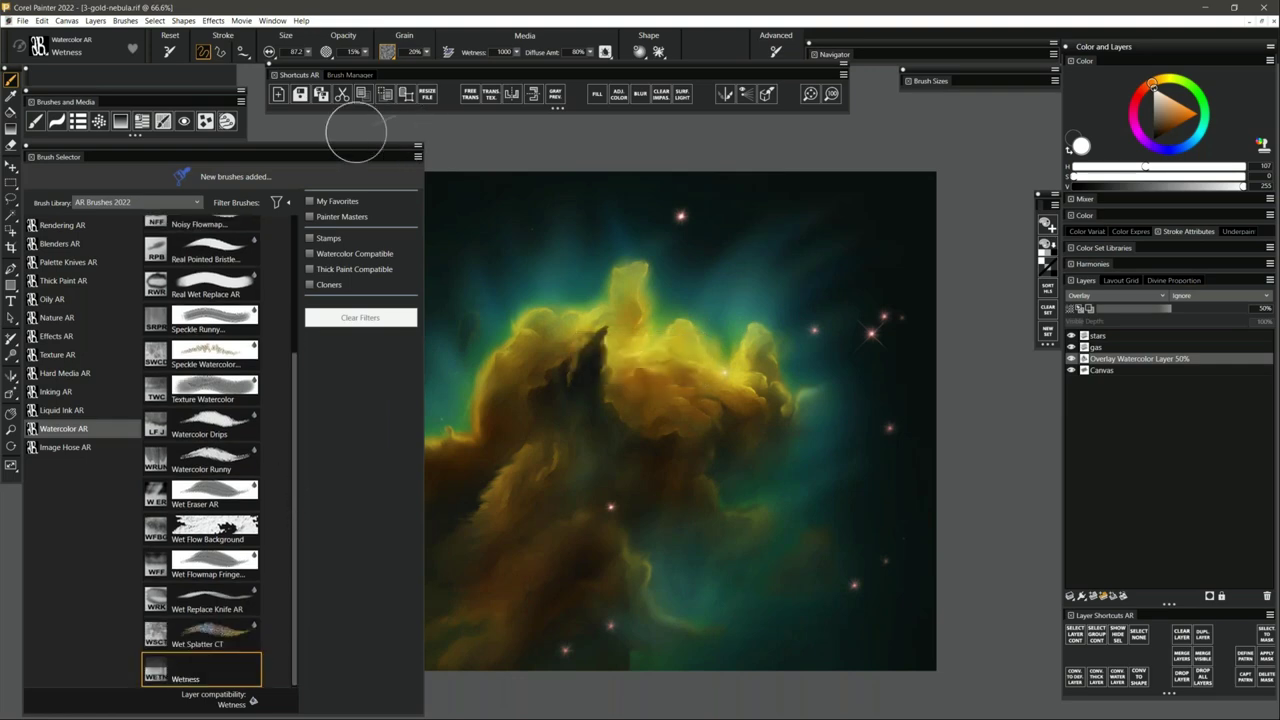
left_click(27, 151)
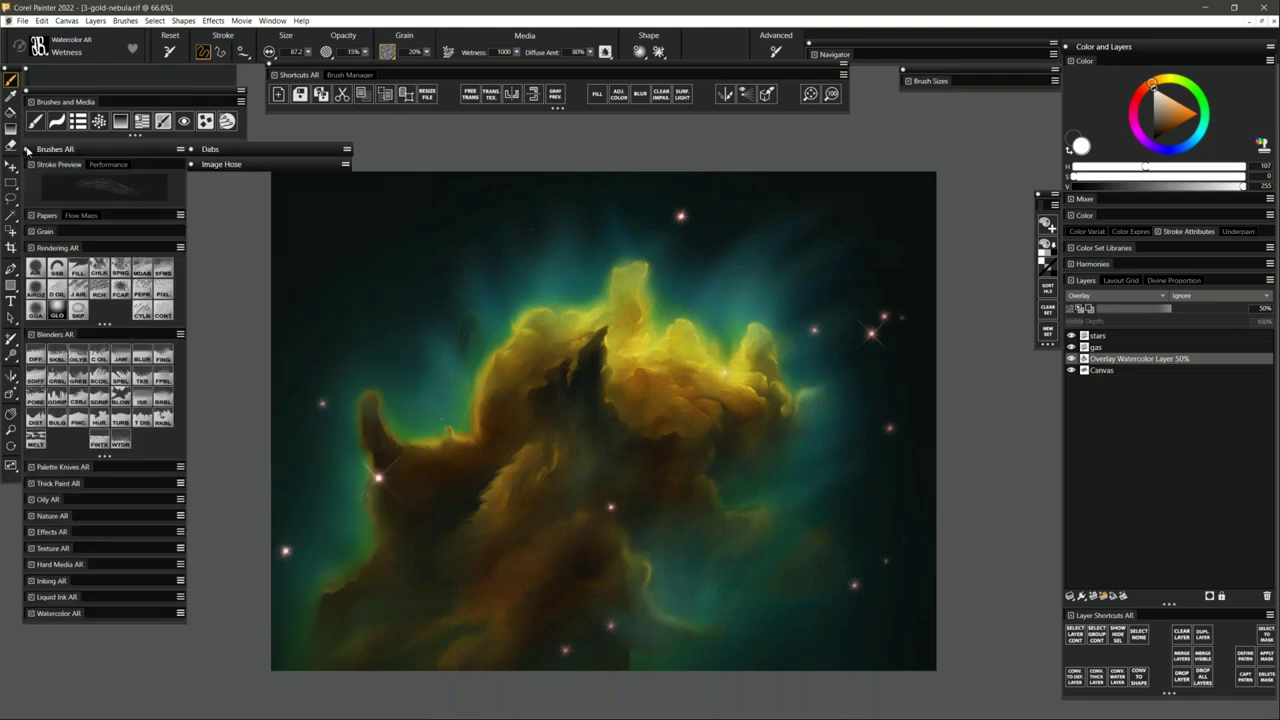
Examine the Canvas options for lifting it to a watercolor layer, comparing the painting with and without the overlay watercolor layer.
left_click(1105, 372)
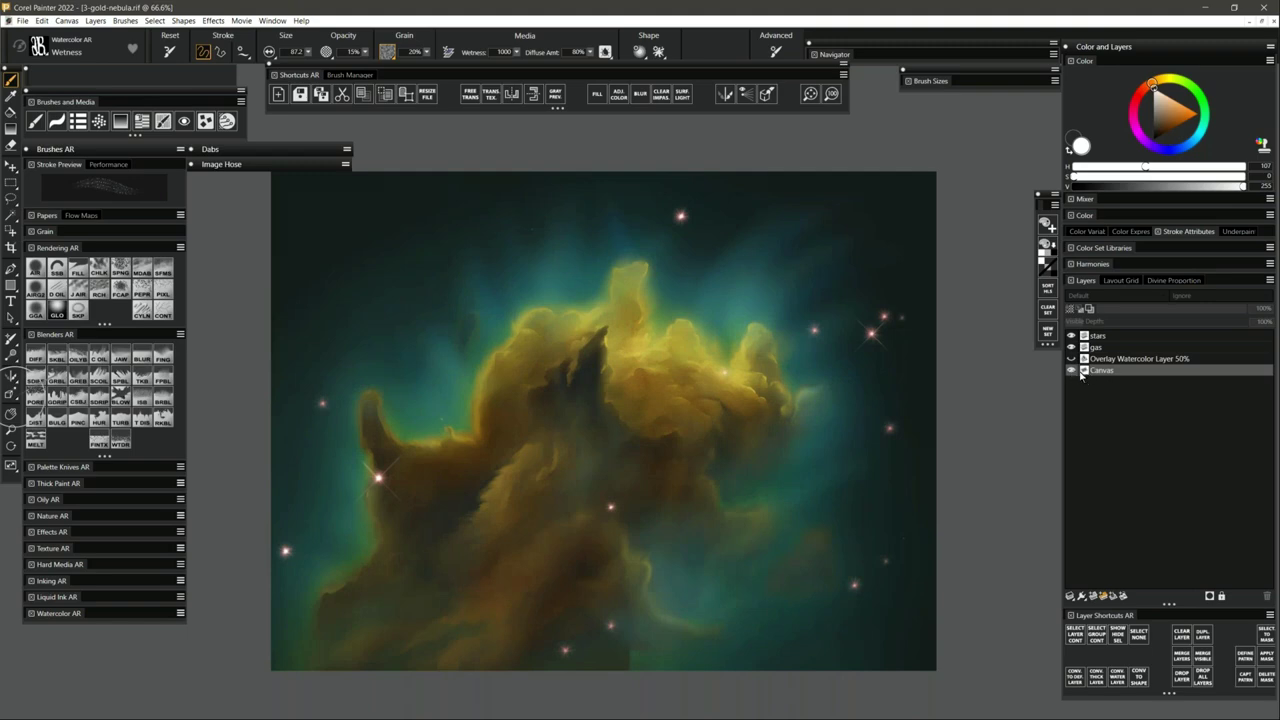
right_click(1096, 375)
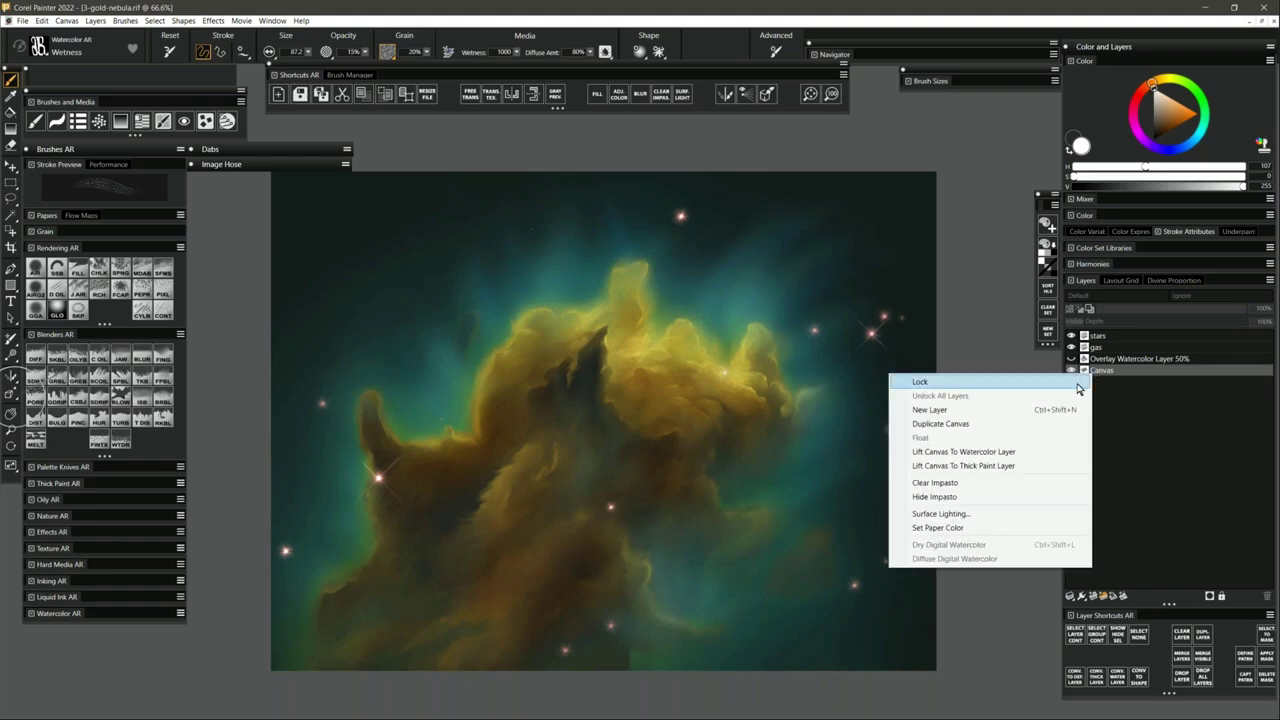
left_click(1104, 373)
left_click(1073, 359)
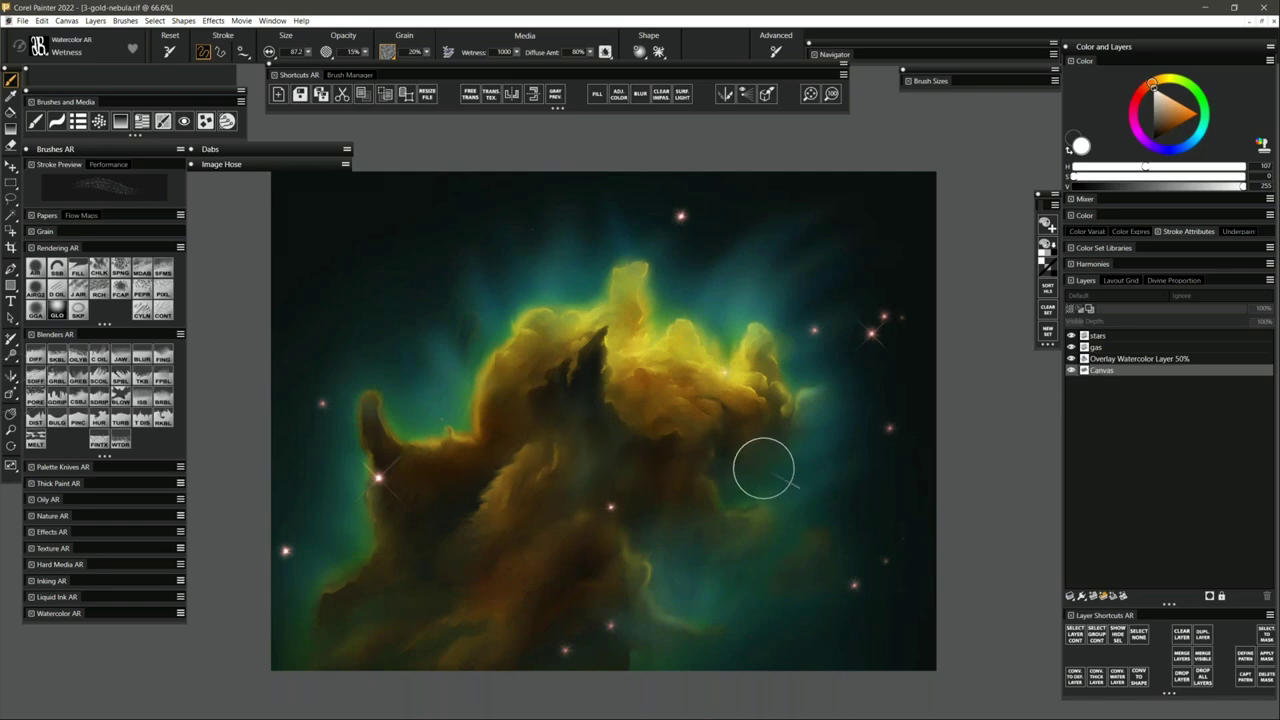
left_click(1109, 359)
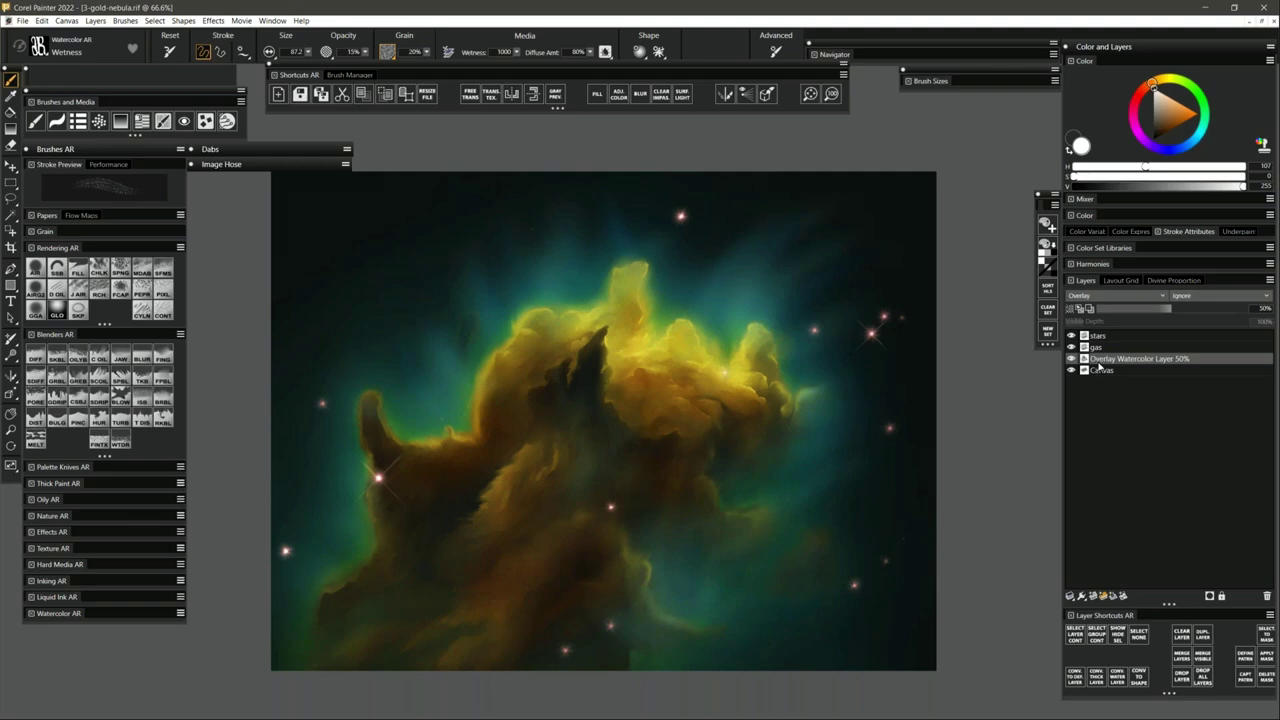
right_click(1100, 374)
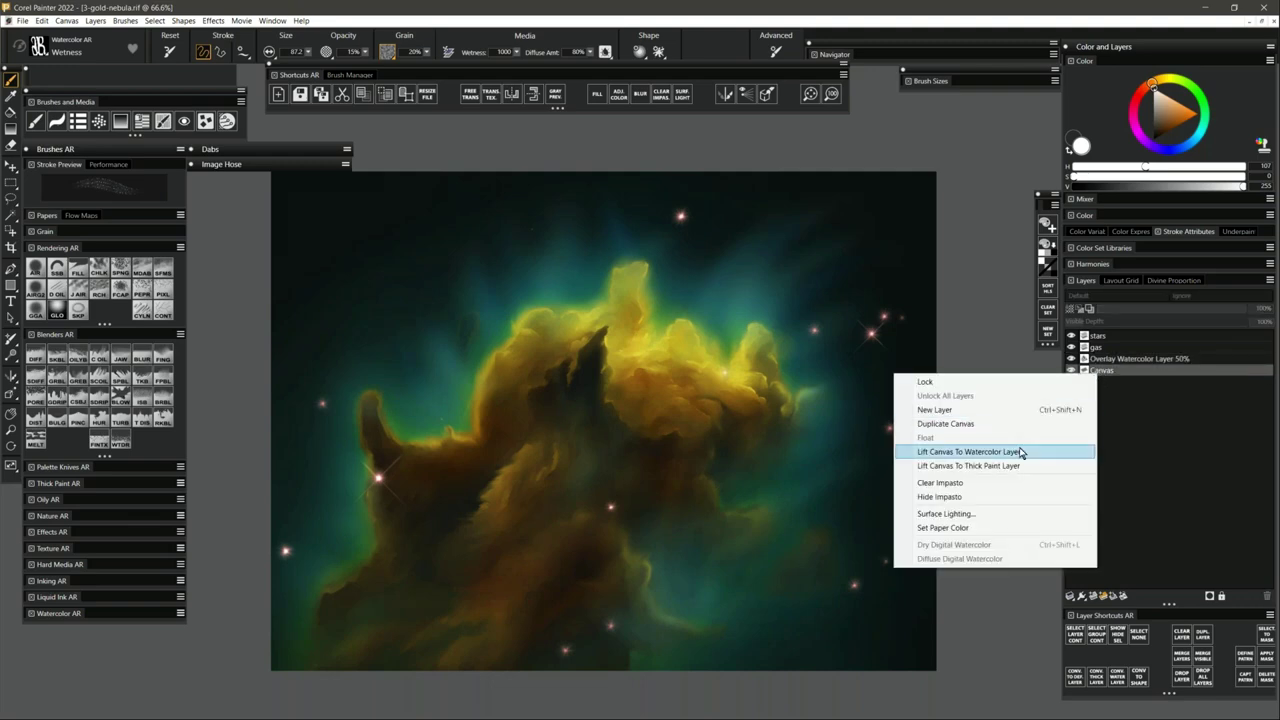
left_click(1155, 428)
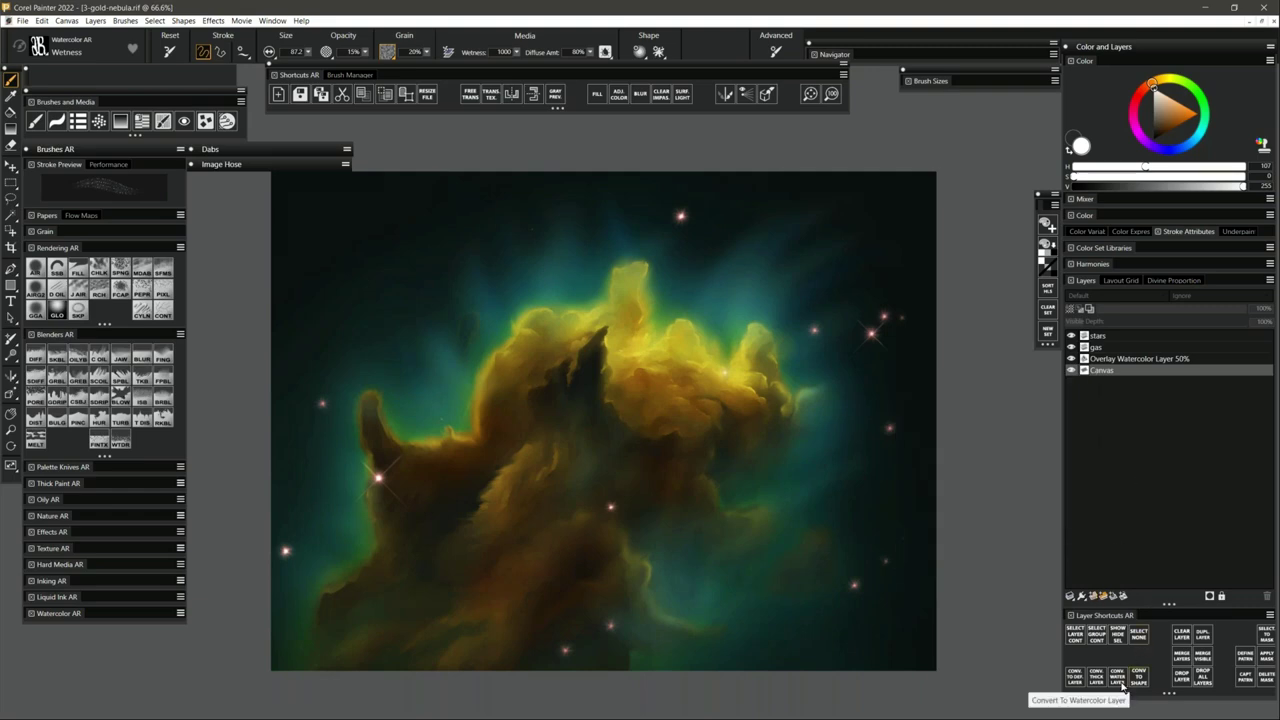
Select Overlay Watercolor Layer 50% and toggle its visibility repeatedly to compare its effect on the nebula.
left_click(1137, 360)
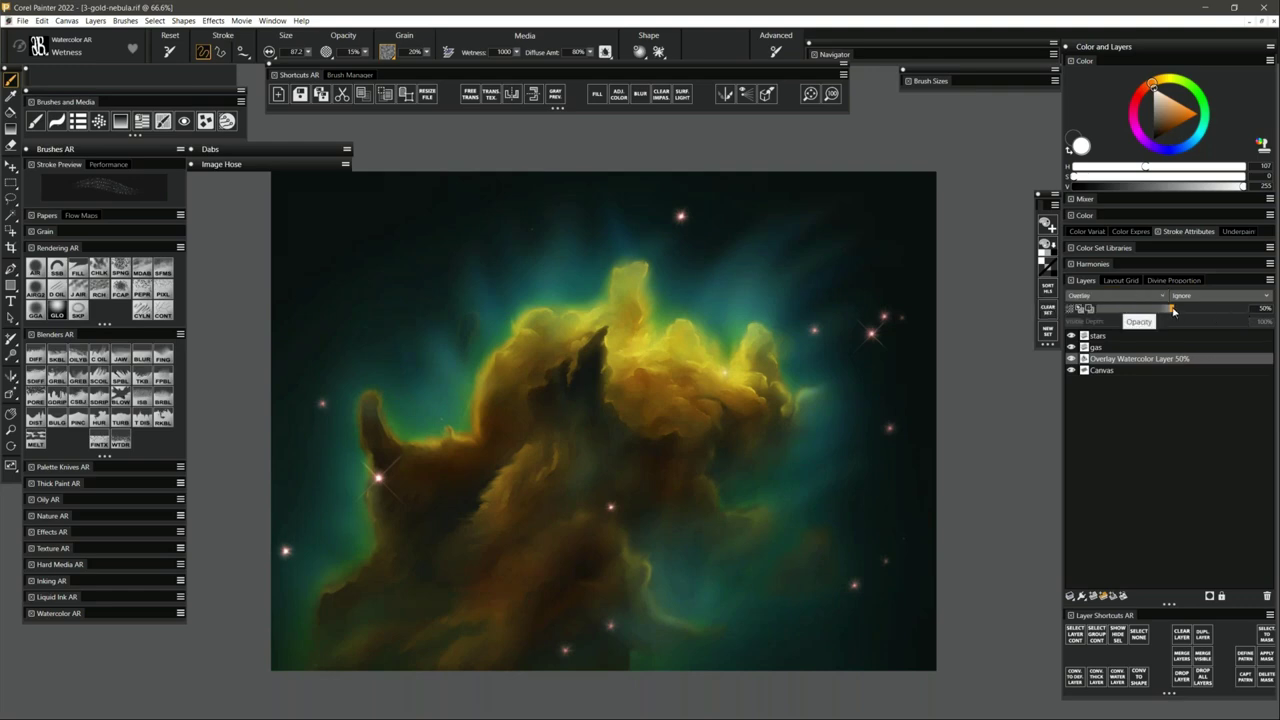
left_click(1072, 359)
left_click(1072, 359)
left_click(1072, 359)
left_click(1072, 359)
left_click(1072, 359)
left_click(1072, 359)
left_click(1072, 359)
left_click(1072, 359)
left_click(1072, 359)
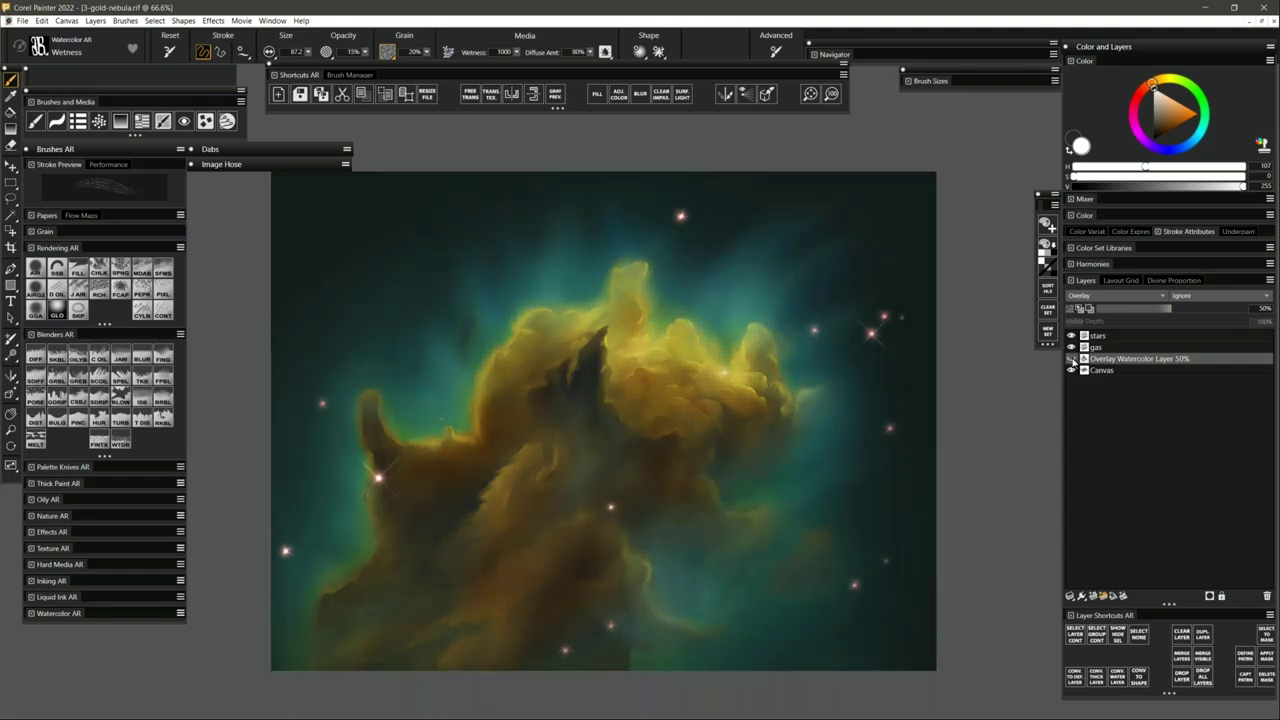
left_click(1072, 359)
left_click(1072, 359)
left_click(1072, 359)
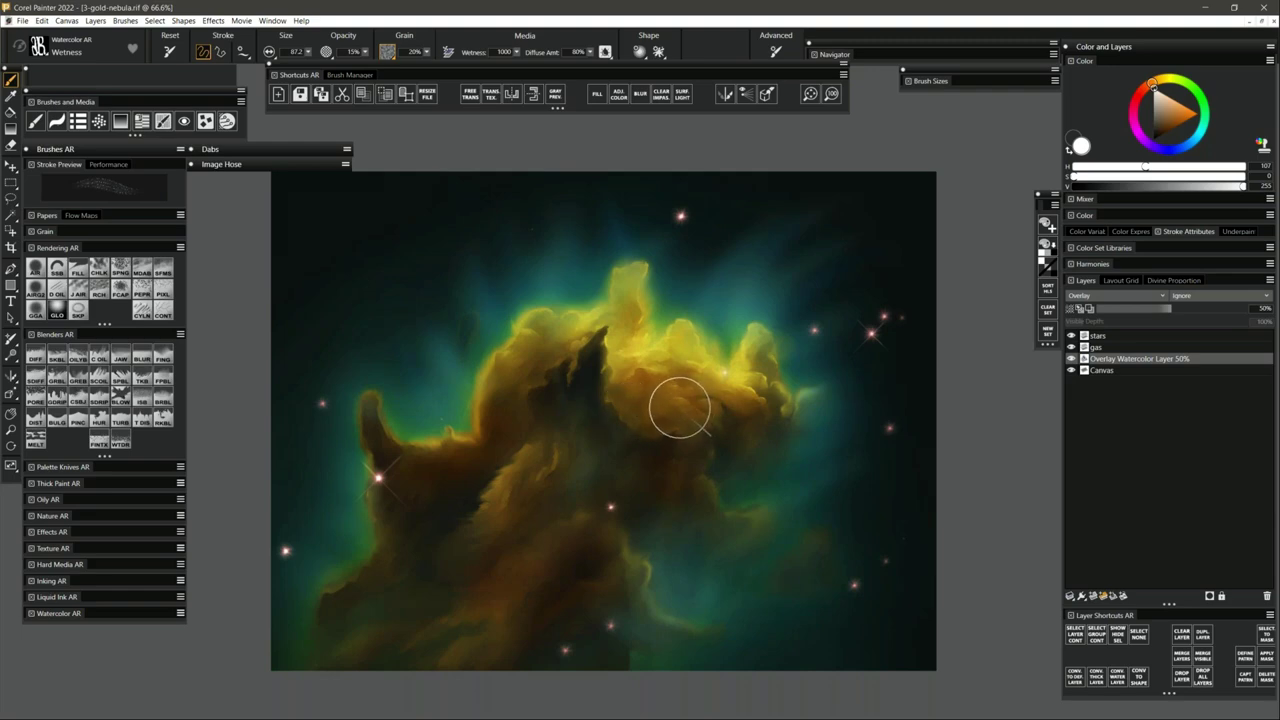
Paint Wetness strokes over the nebula's yellow and brown clouds on Overlay Watercolor Layer 50%, continuing with the layer unchanged.
left_click(612, 340)
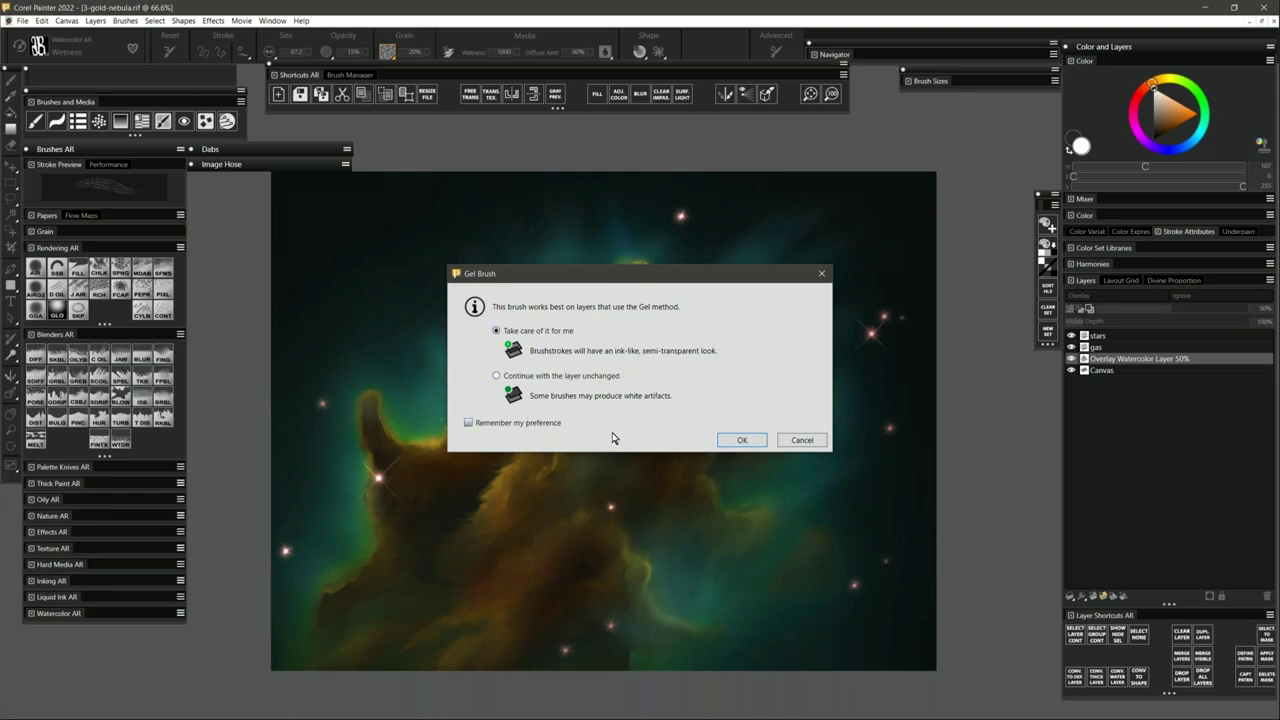
left_click(496, 376)
left_click(748, 442)
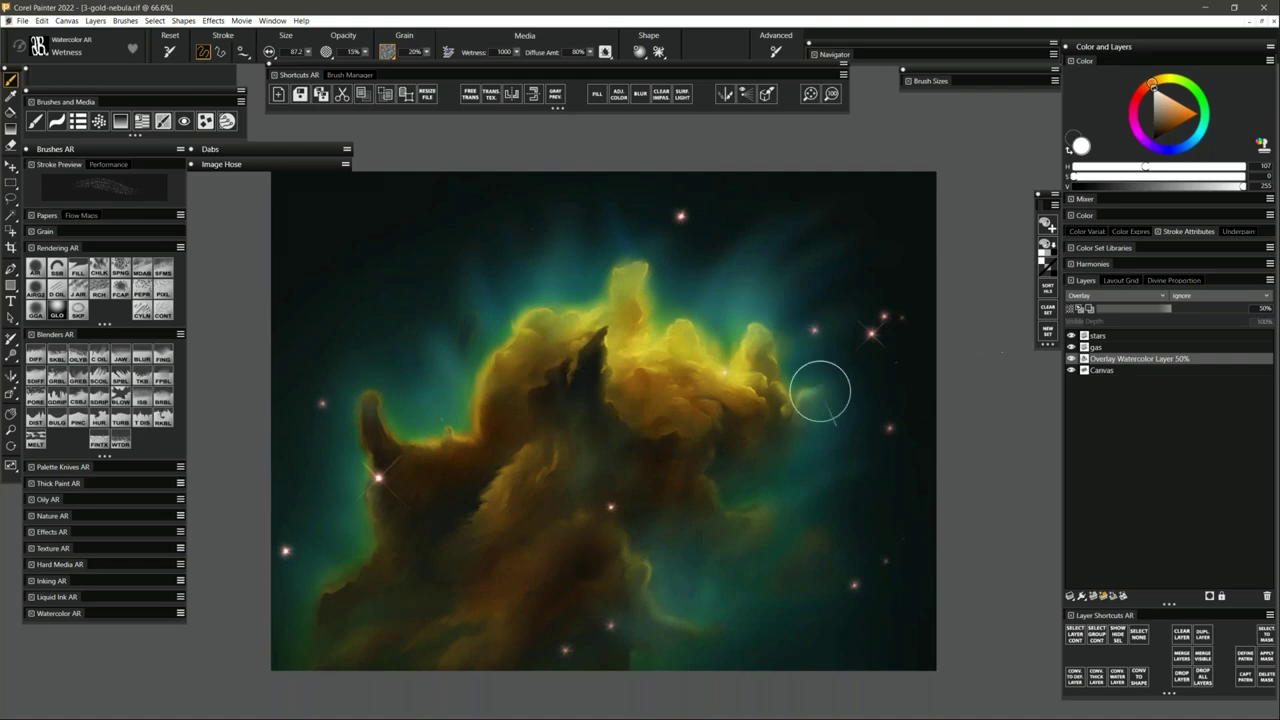
mouse_move(598, 382)
left_mouse_down()
mouse_move(614, 315)
mouse_move(636, 331)
mouse_move(627, 299)
mouse_move(555, 352)
mouse_move(538, 394)
mouse_move(609, 410)
mouse_move(680, 350)
left_mouse_up()
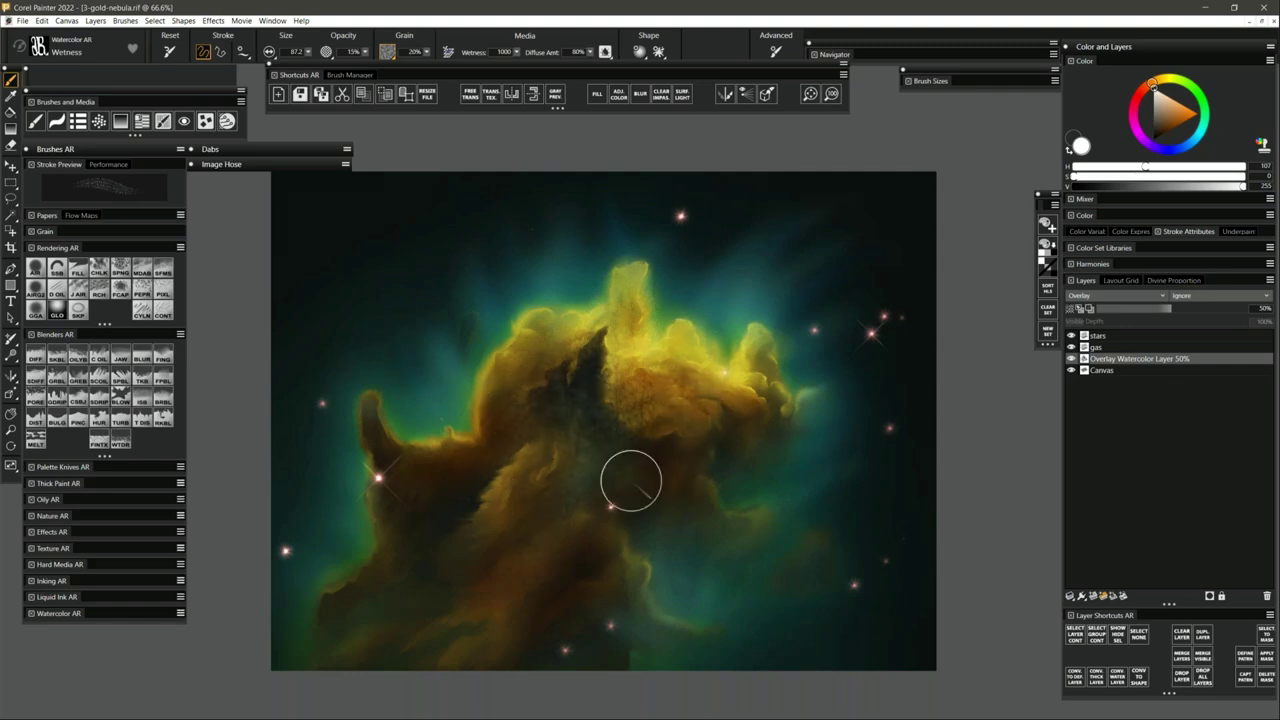
mouse_move(573, 478)
left_mouse_down()
mouse_move(621, 495)
mouse_move(657, 408)
mouse_move(696, 375)
mouse_move(709, 432)
mouse_move(613, 364)
mouse_move(567, 404)
mouse_move(506, 533)
mouse_move(570, 540)
left_mouse_up()
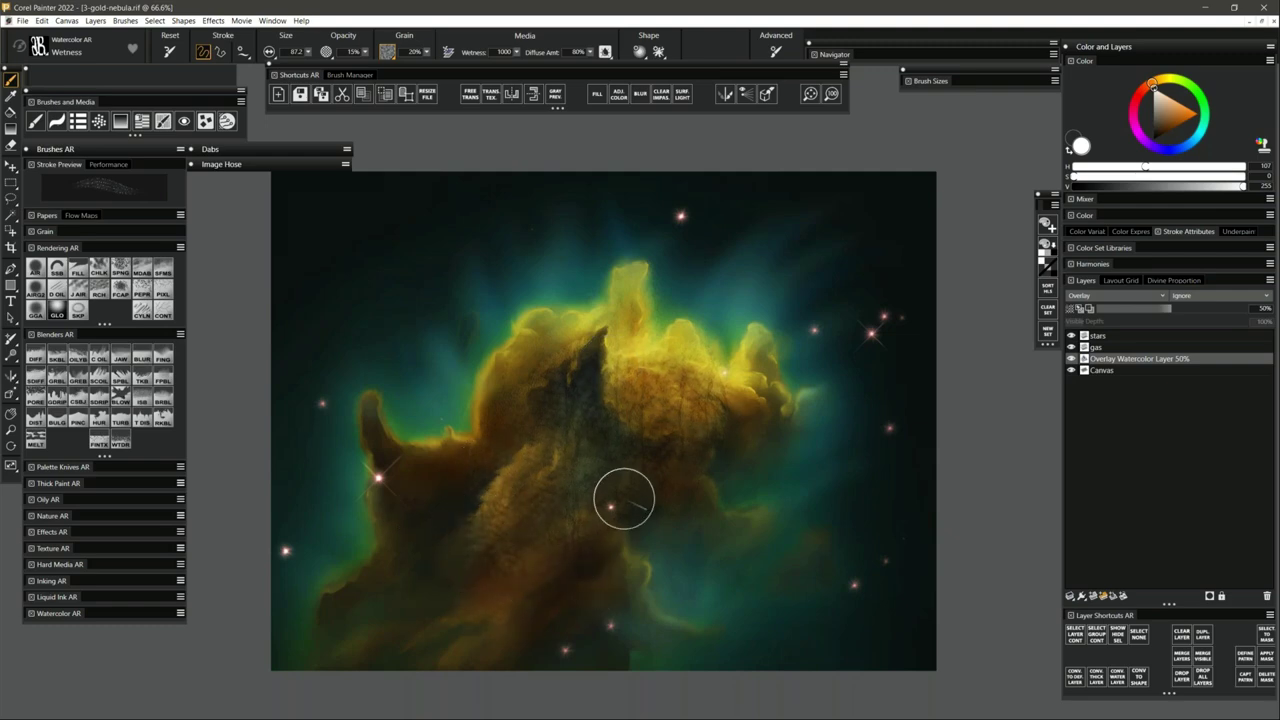
mouse_move(676, 369)
left_mouse_down()
mouse_move(707, 380)
mouse_move(677, 409)
left_mouse_up()
mouse_move(669, 457)
left_mouse_down()
mouse_move(749, 366)
mouse_move(765, 390)
left_mouse_up()
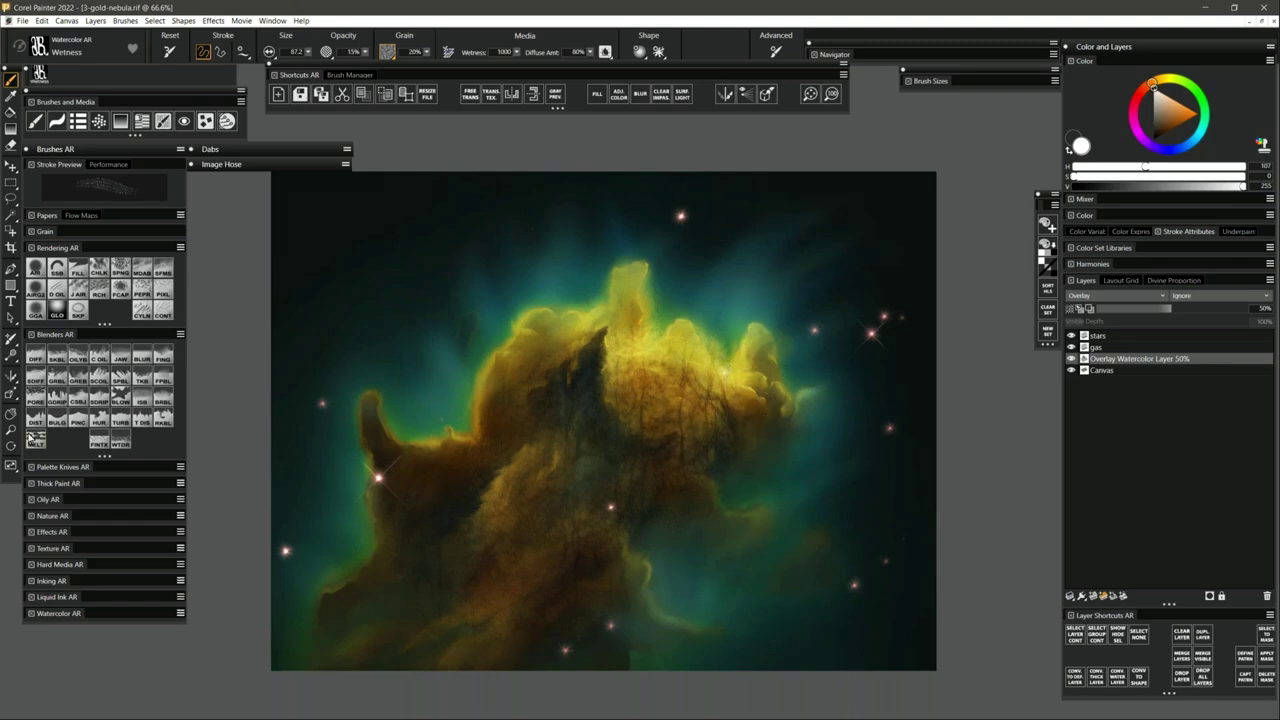
Inspect the painted cloud texture up close at 150% and compare the artwork with Overlay Watercolor Layer 50% shown and hidden.
key("m")
left_click(629, 446)
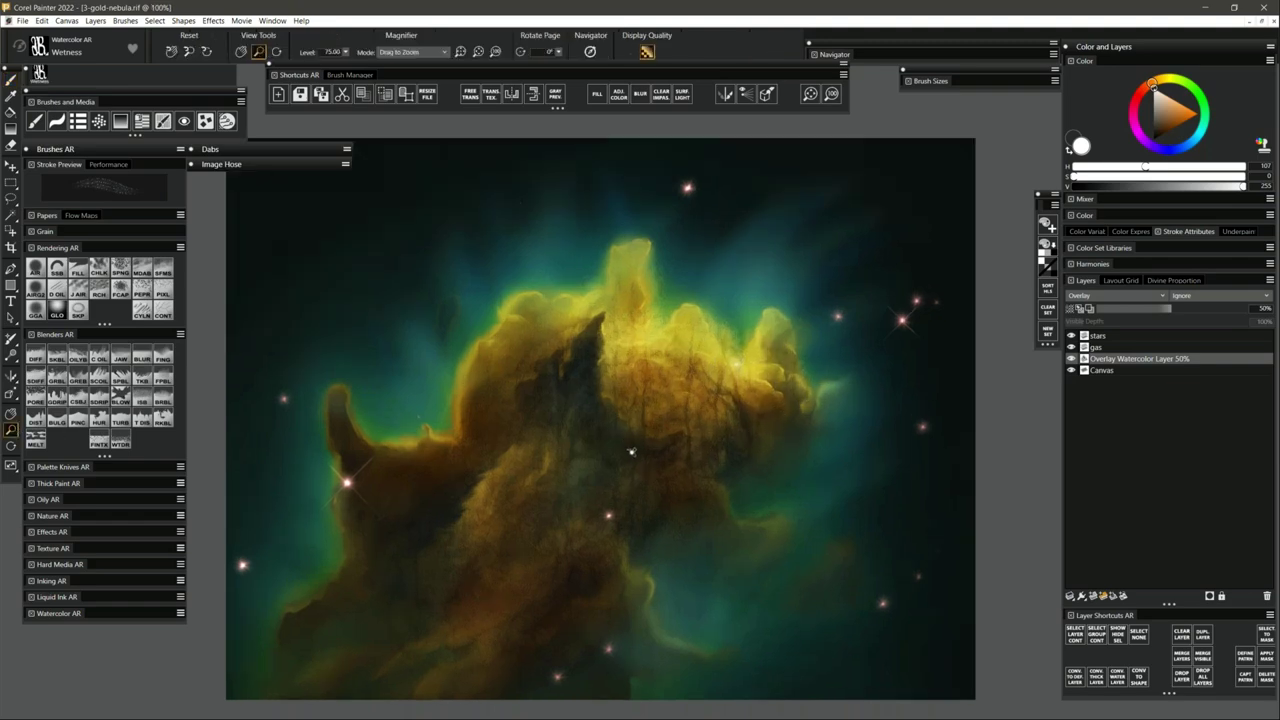
left_click(631, 451)
left_click(634, 458)
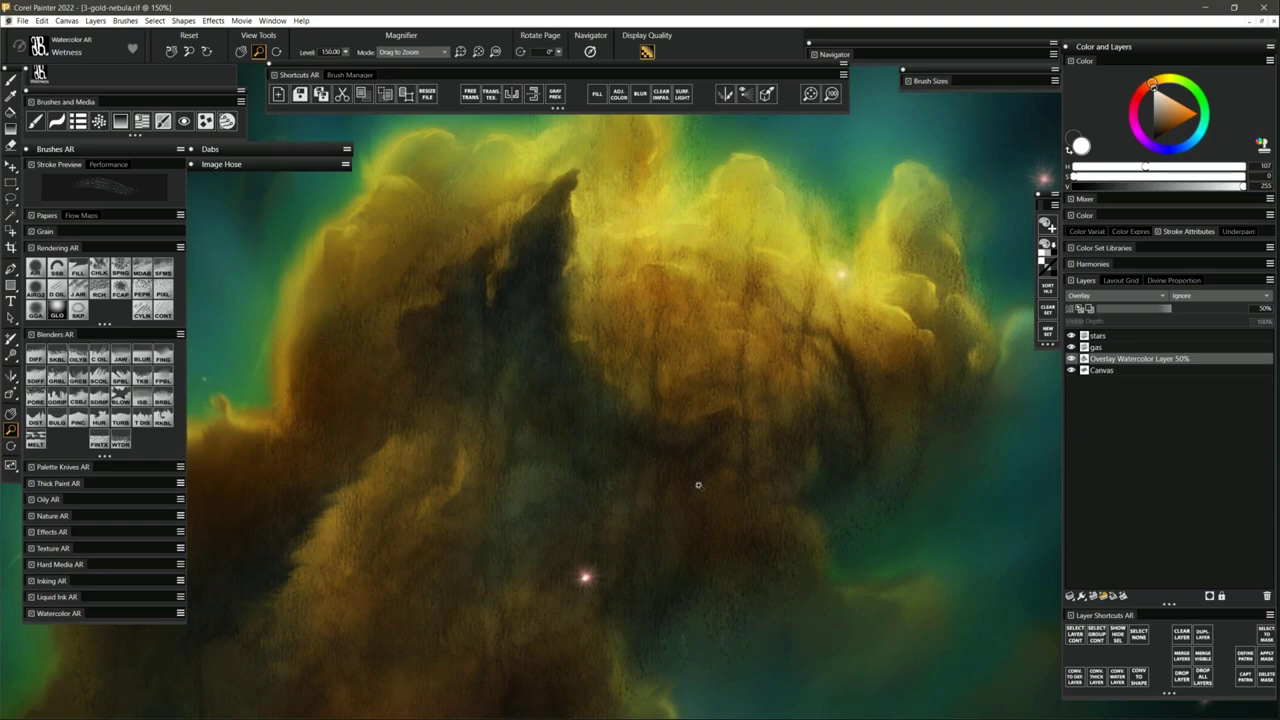
left_click(676, 393, "alt")
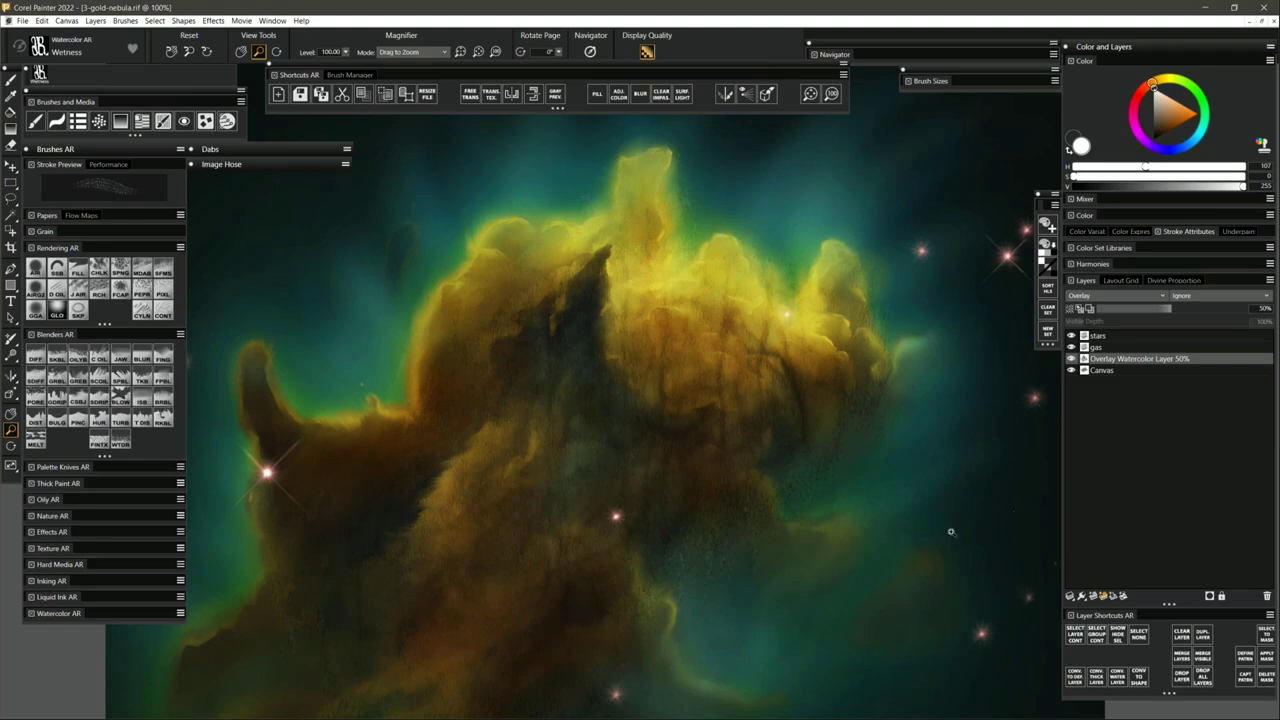
left_click_drag(806, 561, 707, 516)
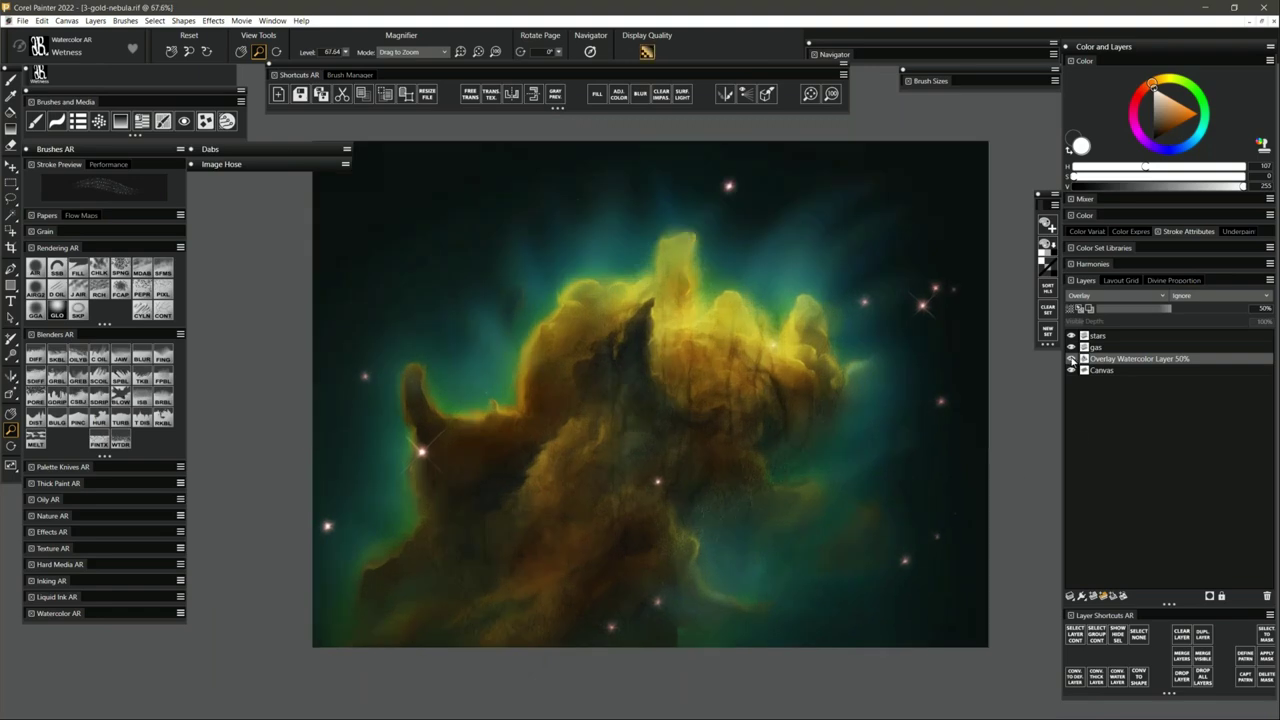
left_click(1072, 360)
left_click(1072, 360)
left_click(1072, 360)
left_click(1072, 361)
left_click(1072, 360)
left_click(1072, 360)
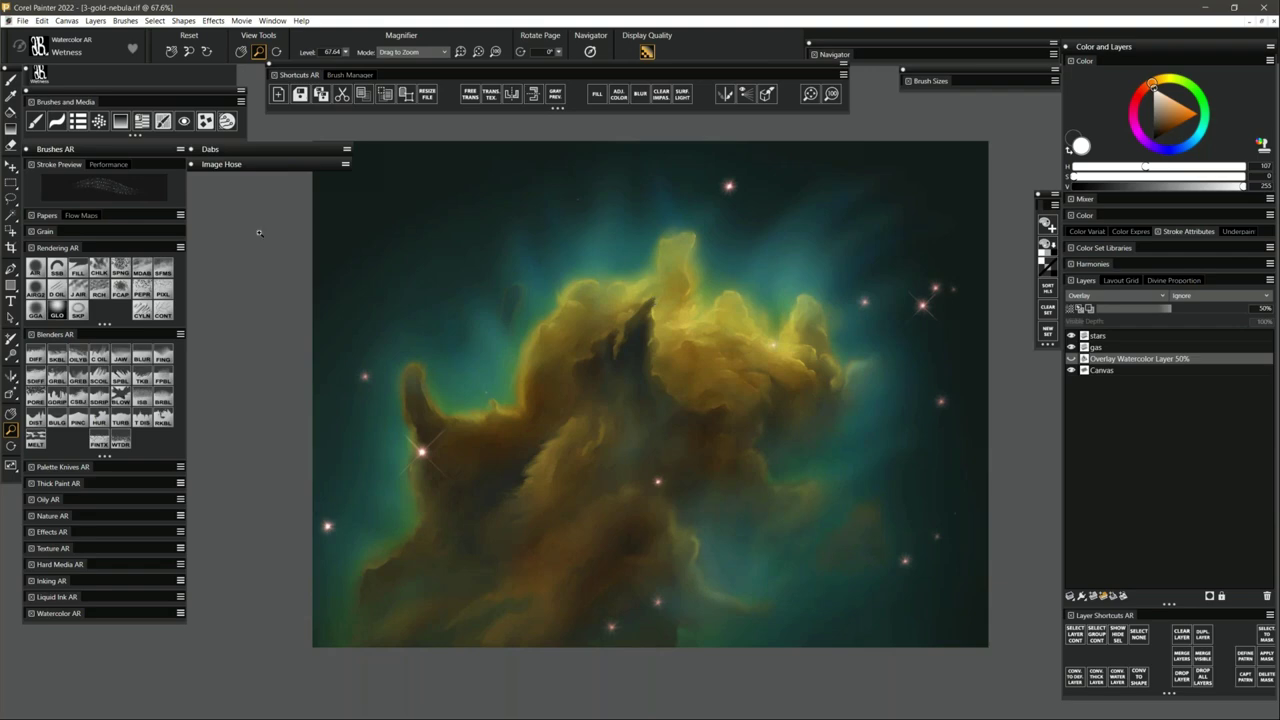
Choose the Wood Grain paper texture, set its angle to 90° and enlarge its scale to nearly 400%.
left_click(46, 217)
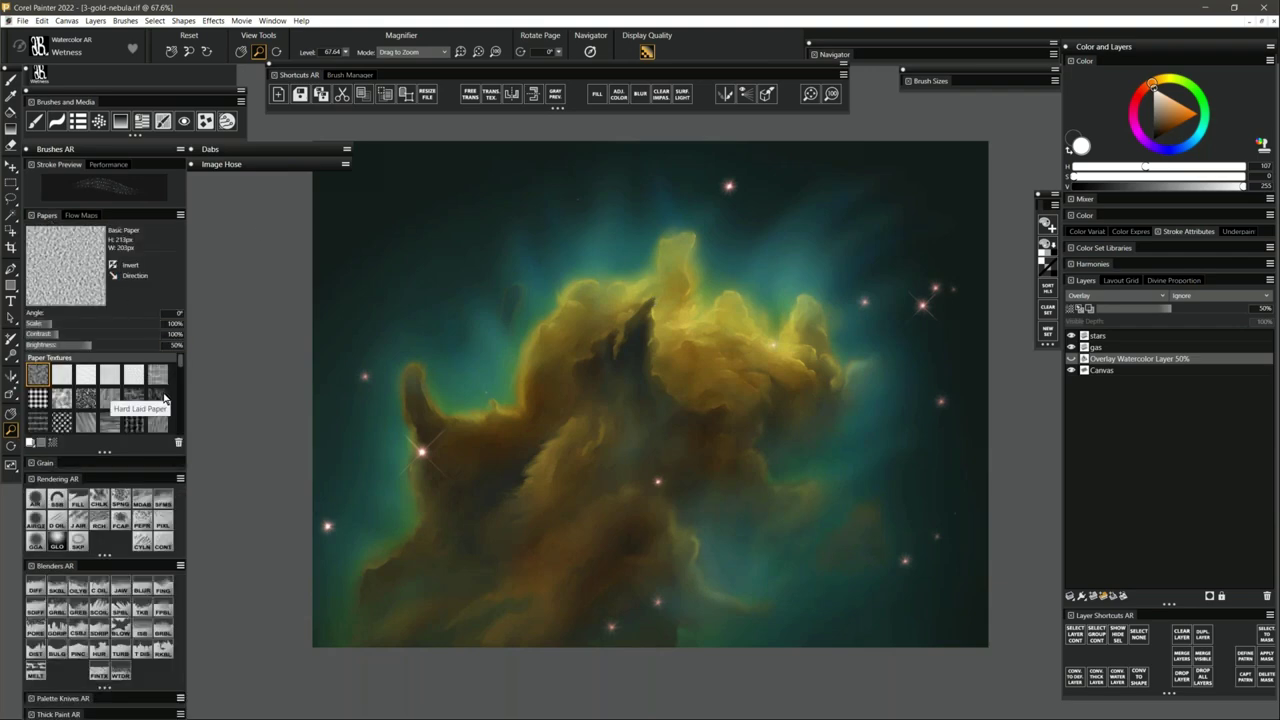
left_click(110, 423)
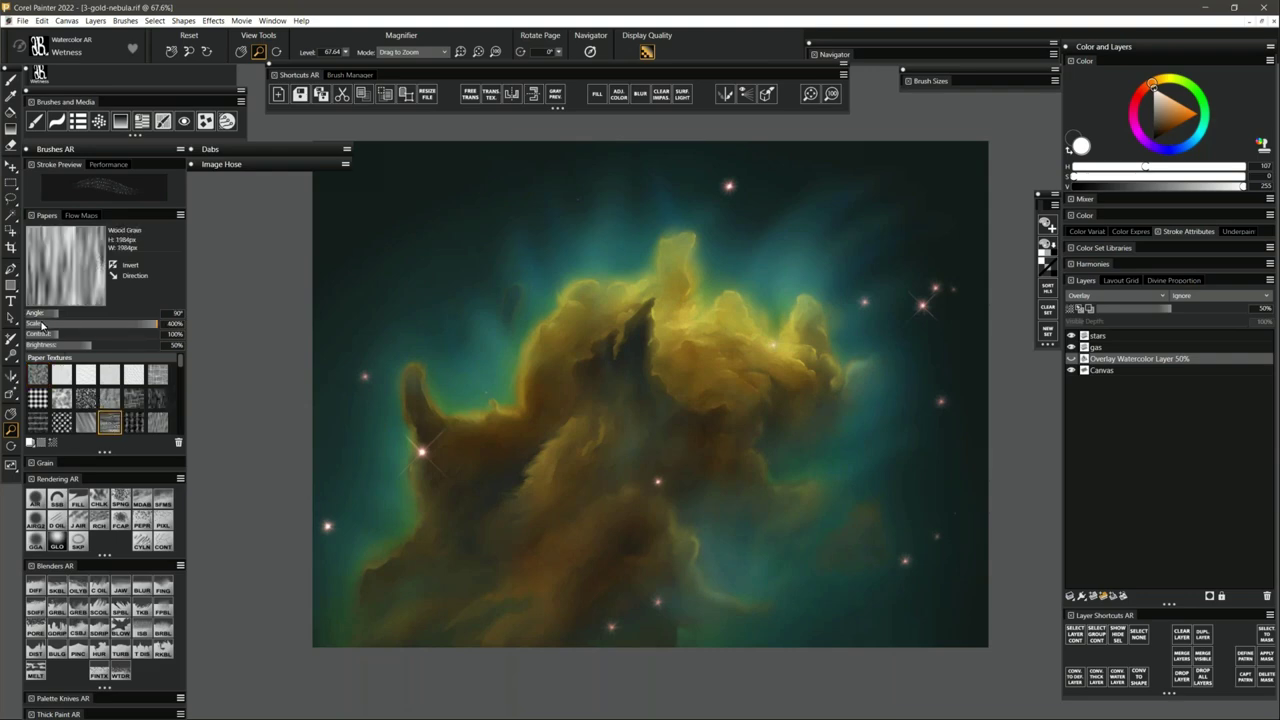
left_click_drag(57, 314, 30, 318)
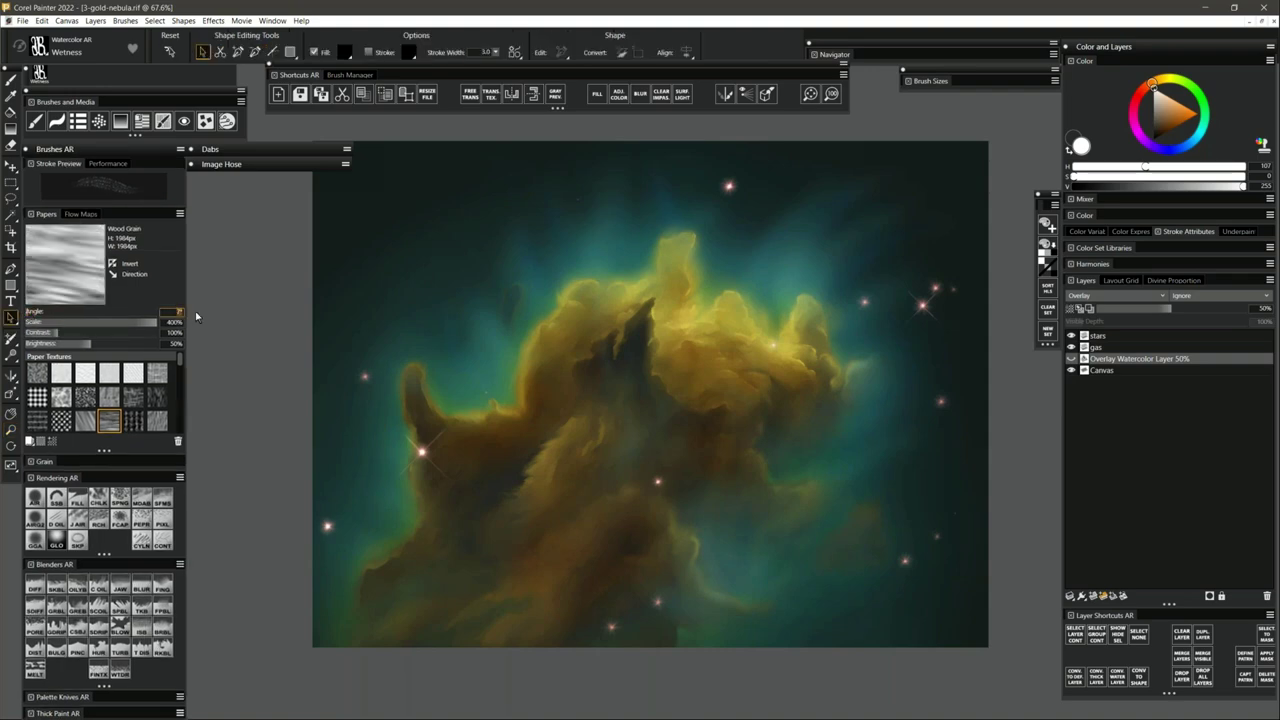
type("90")
key("Return")
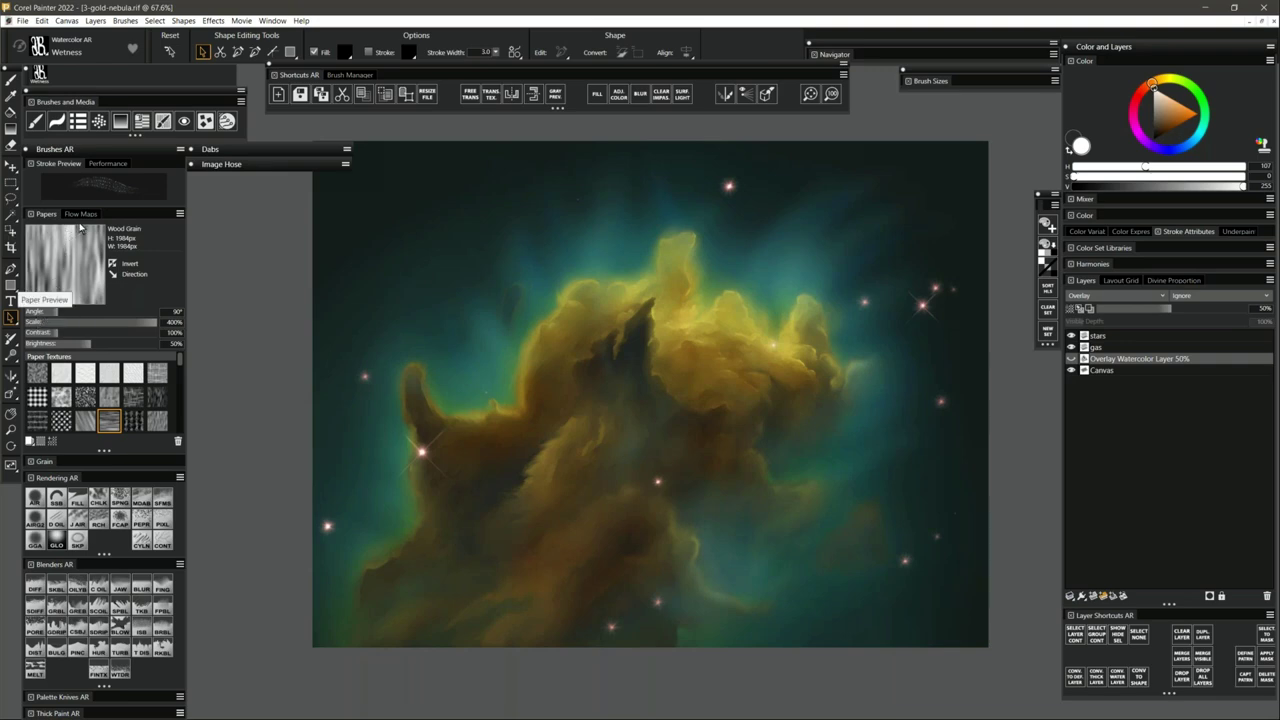
left_click_drag(90, 323, 152, 324)
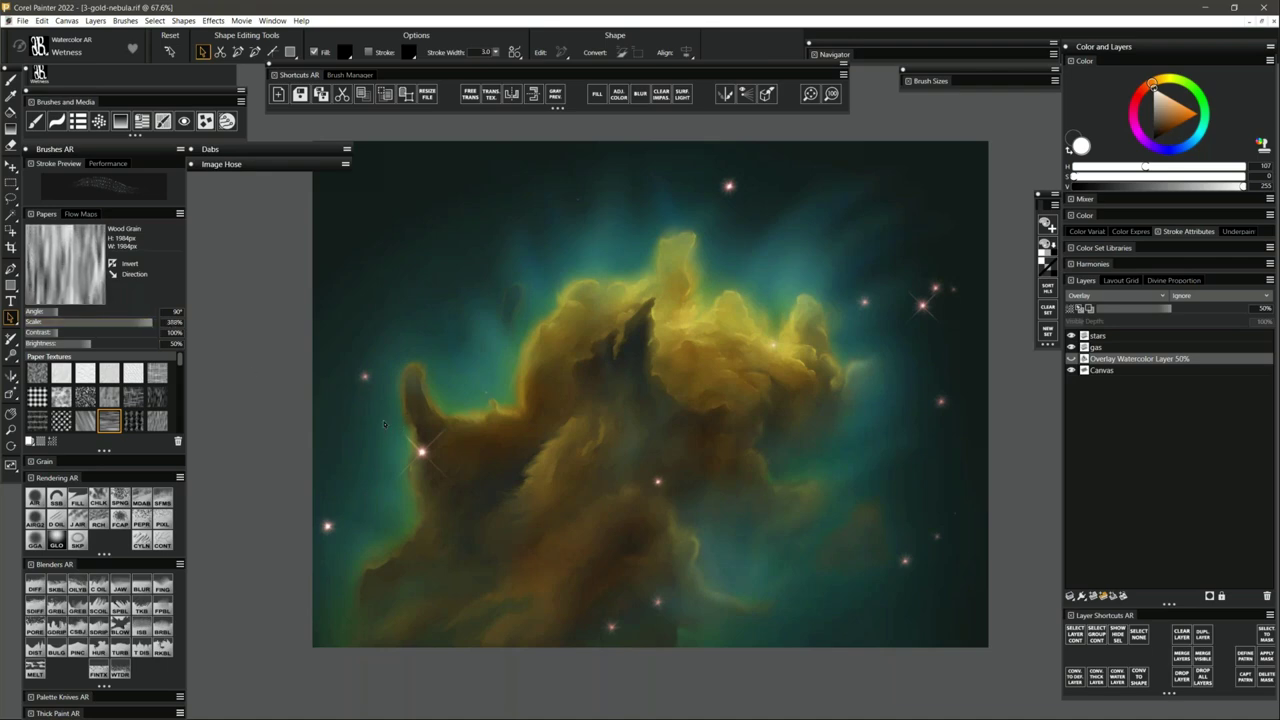
Display the flow map textures and dab the Wetness brush on the central cloud to start a new watercolor layer.
left_click(86, 214)
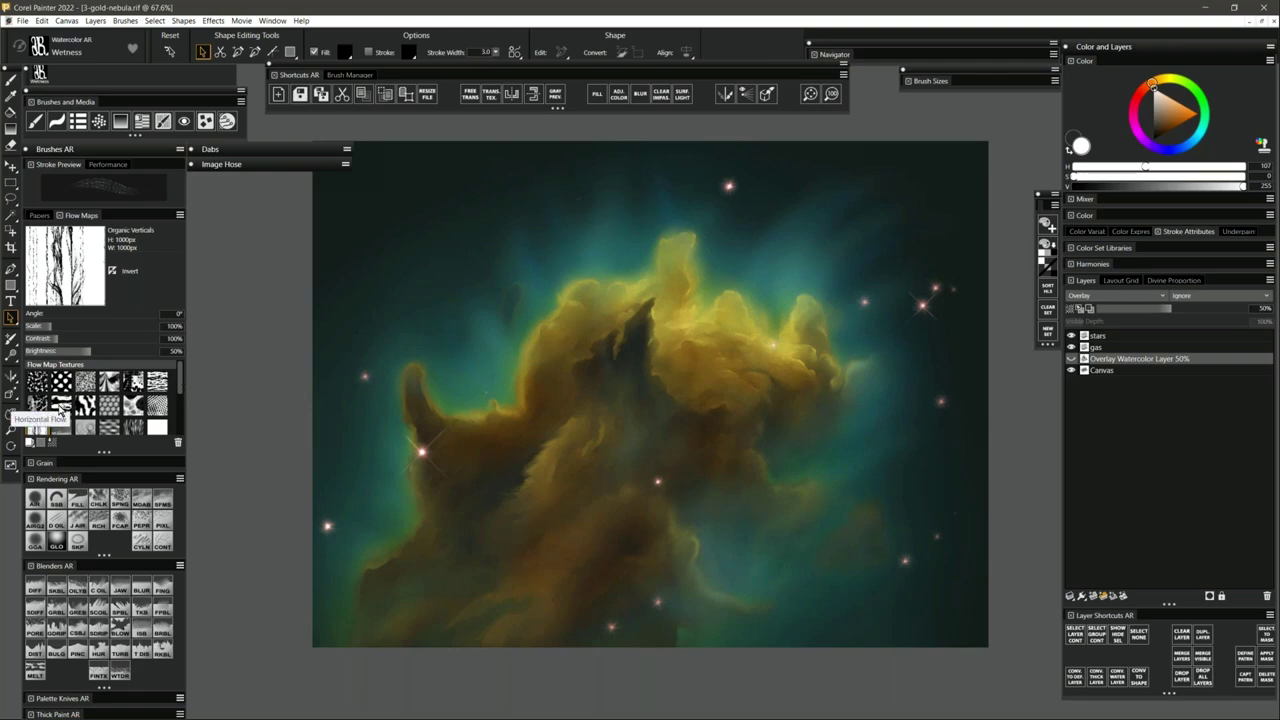
scroll(42, 427, "down", 1)
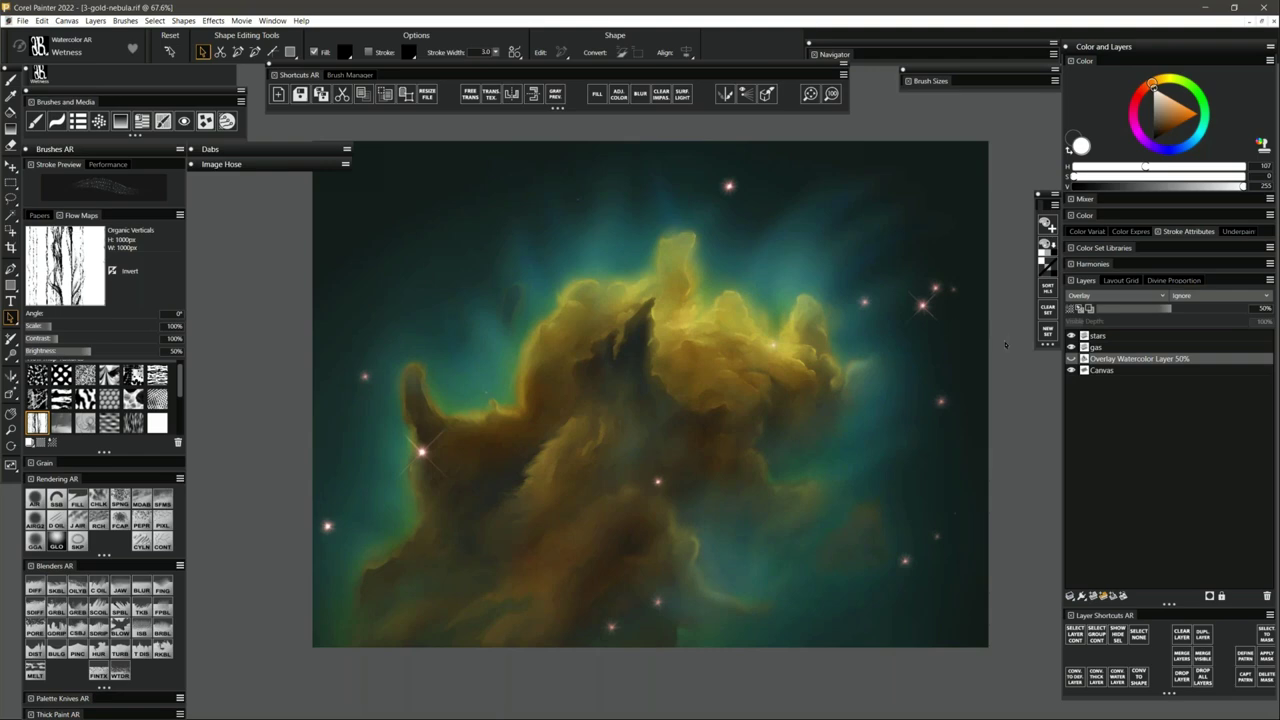
key("b")
left_click(660, 395)
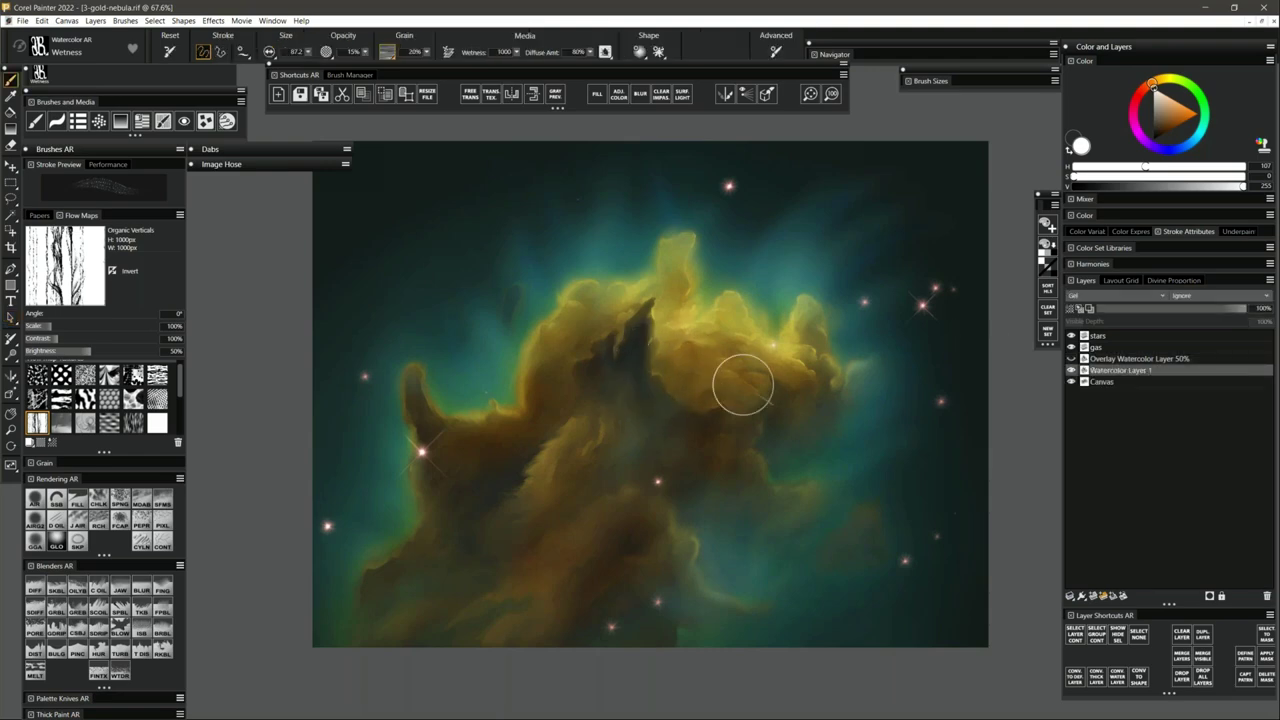
Try deleting the new watercolor layer and showing Overlay Watercolor Layer 50%, and undo both changes.
left_click(1268, 597)
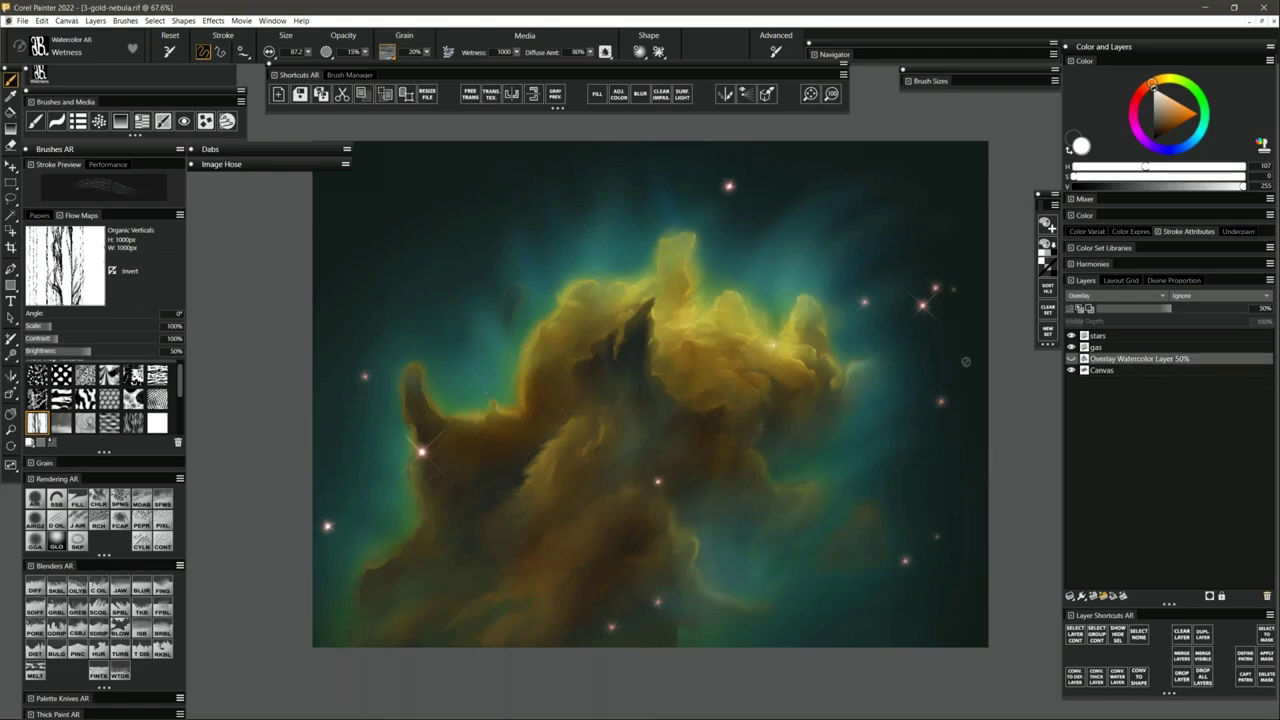
left_click(1072, 359)
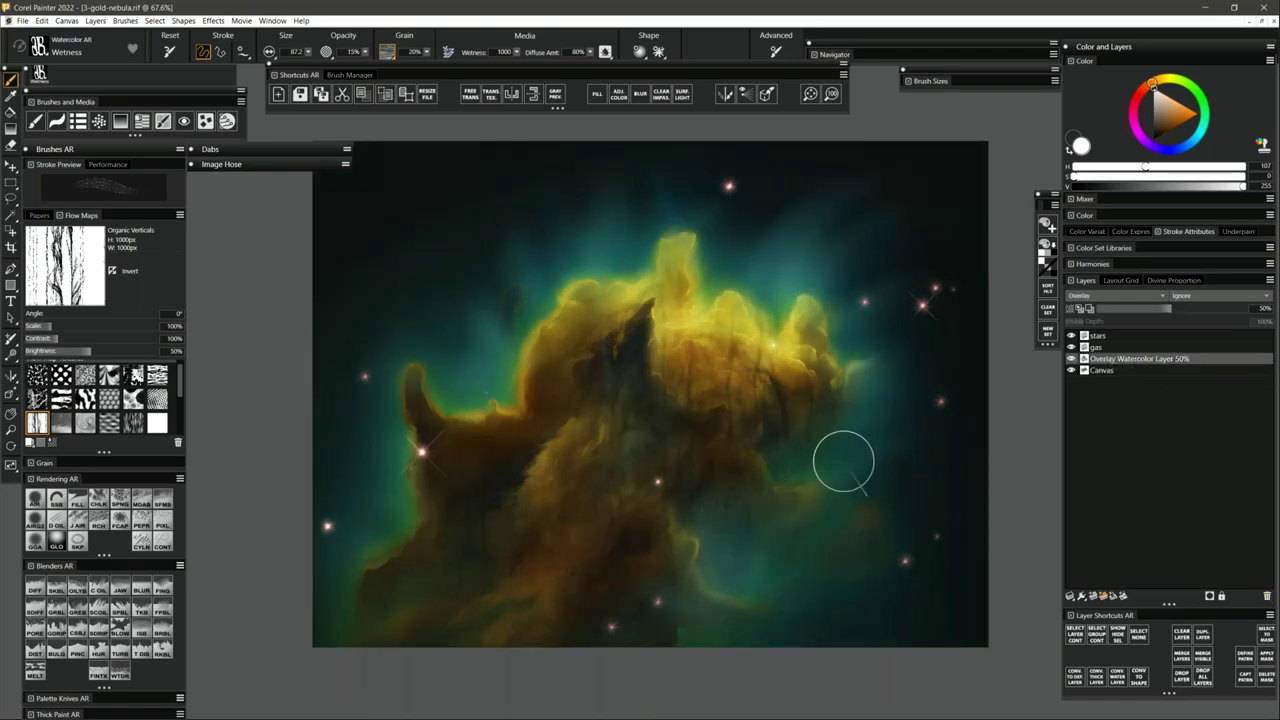
key("ctrl+z")
key("ctrl+z")
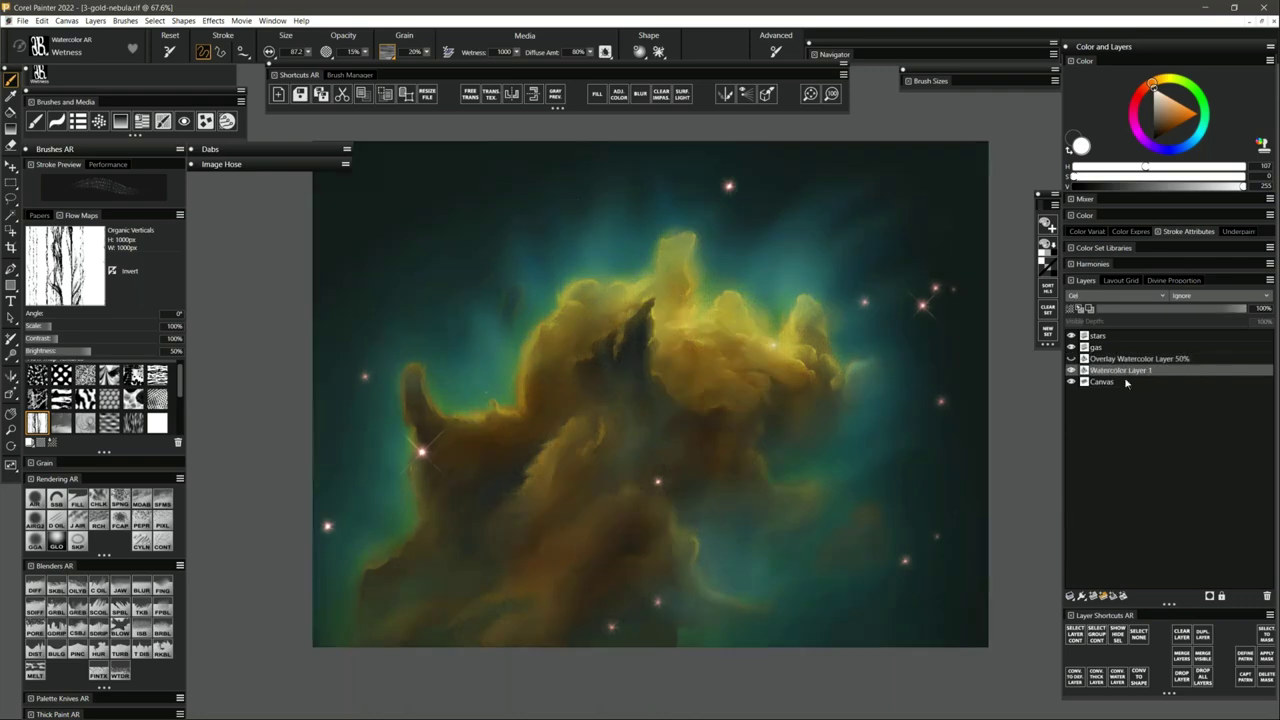
Delete Watercolor Layer 1, then show and select Overlay Watercolor Layer 50%.
key("Delete")
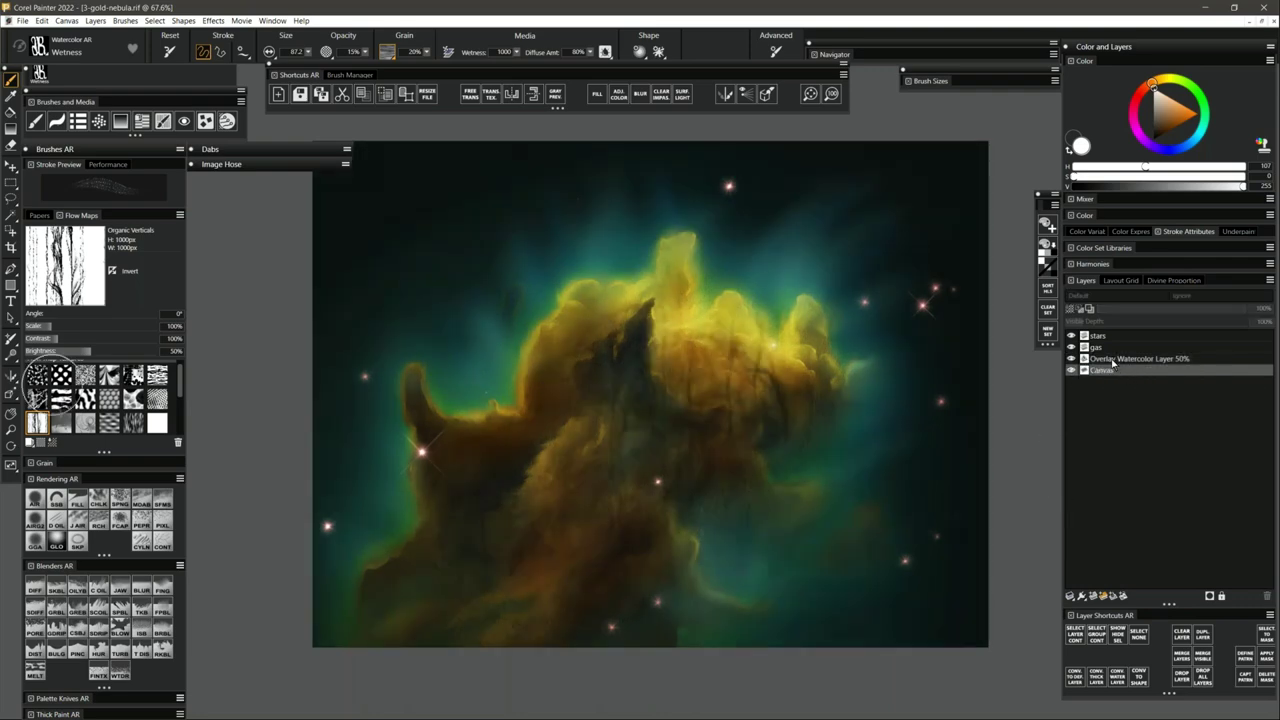
left_click(1117, 359)
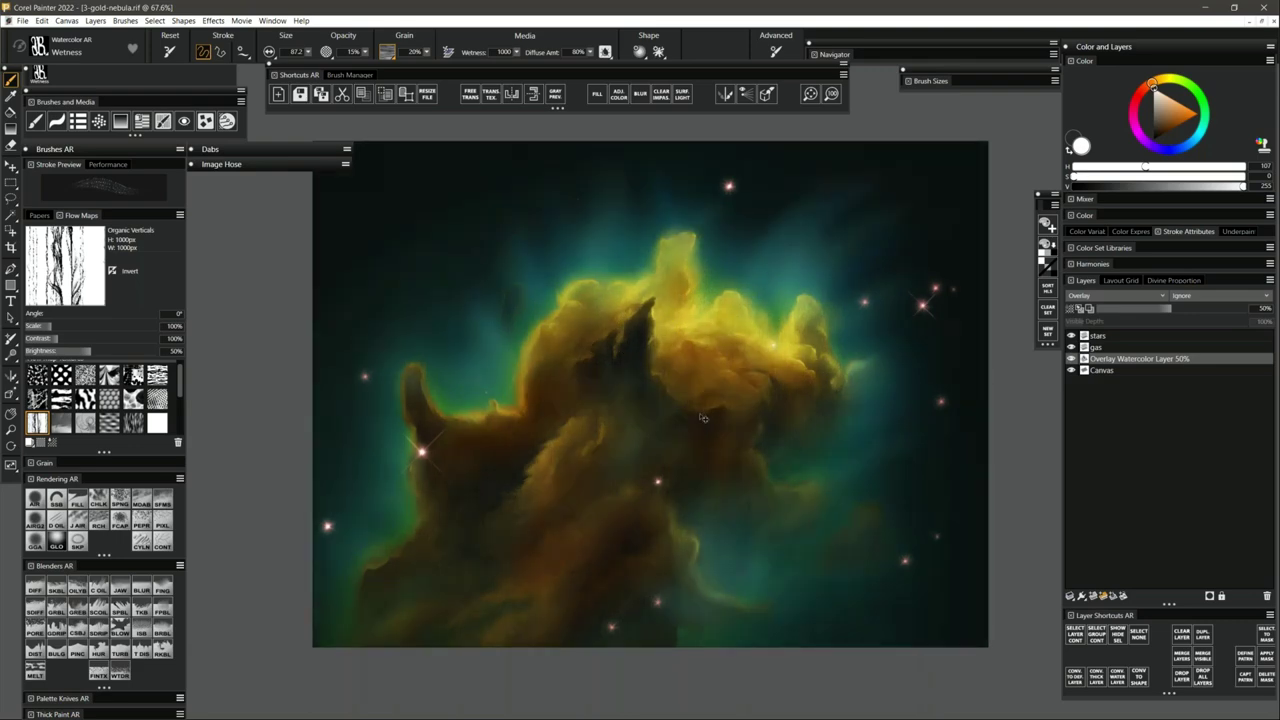
left_click(22, 20)
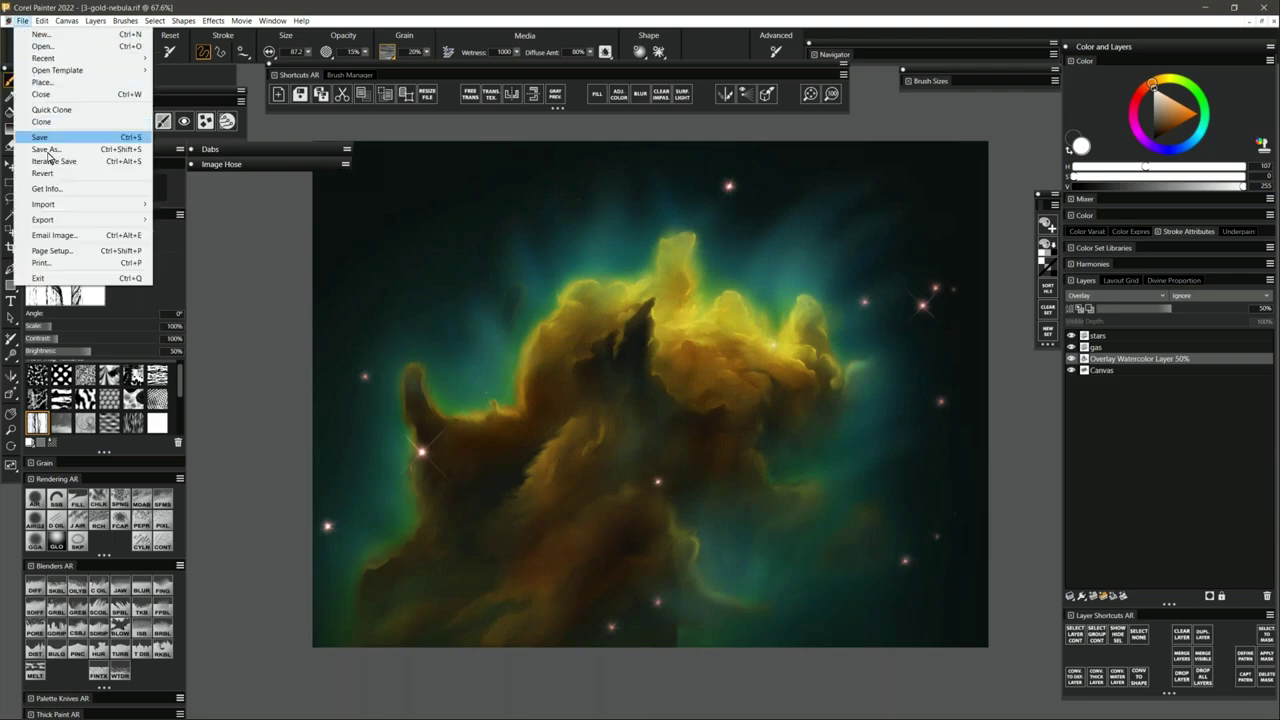
left_click(47, 154)
left_click(718, 413)
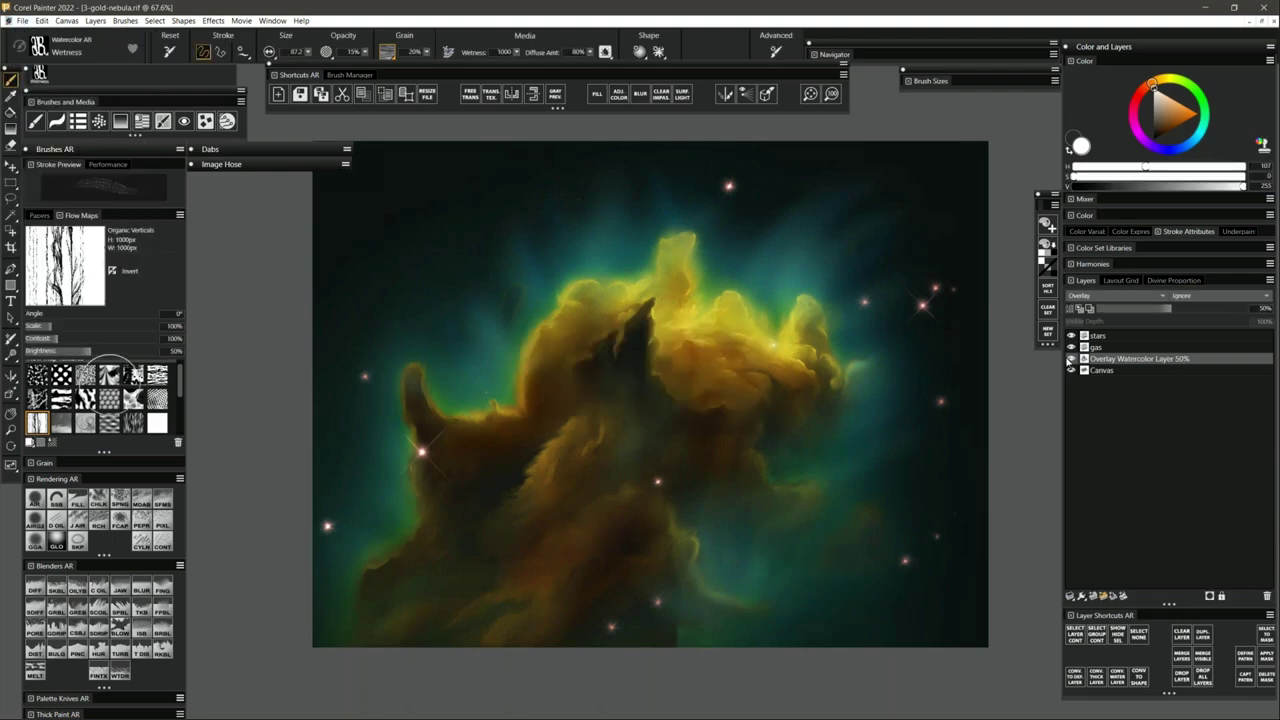
Brush Wetness texture across the cloud on Overlay Watercolor Layer 50%, continuing with the layer unchanged, and inspect the texture at 100%.
left_click(620, 395)
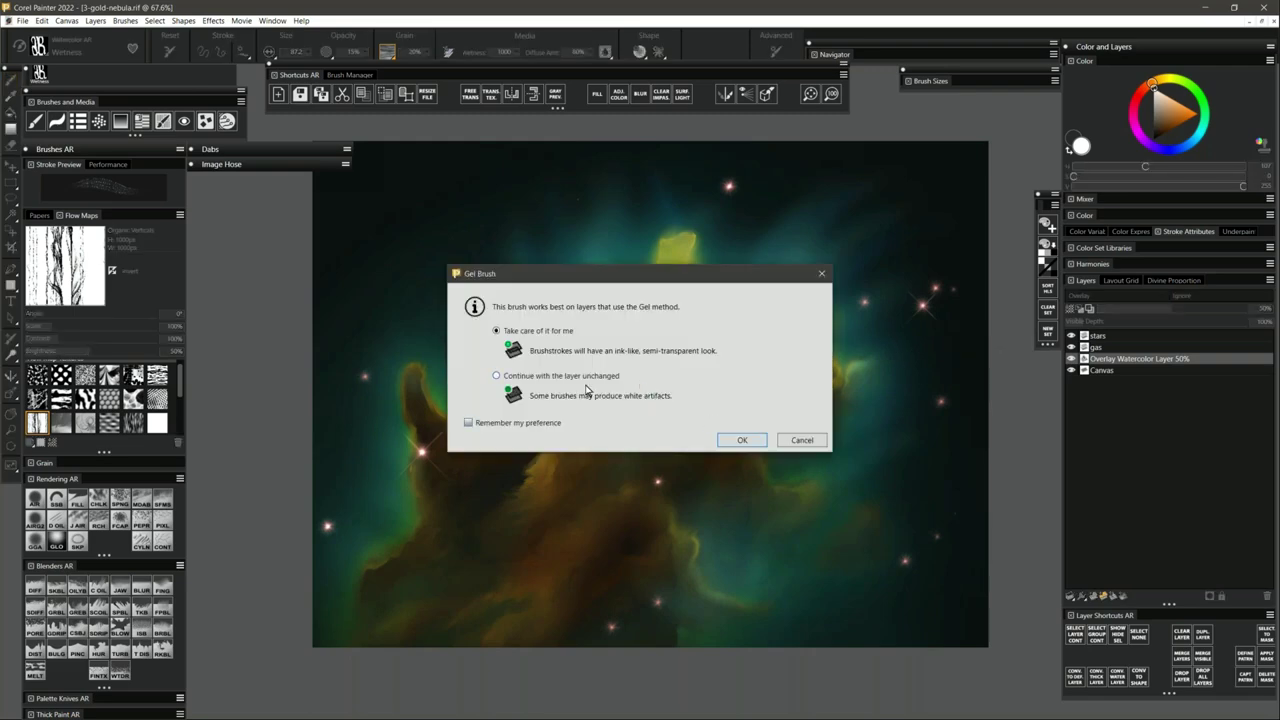
left_click(742, 440)
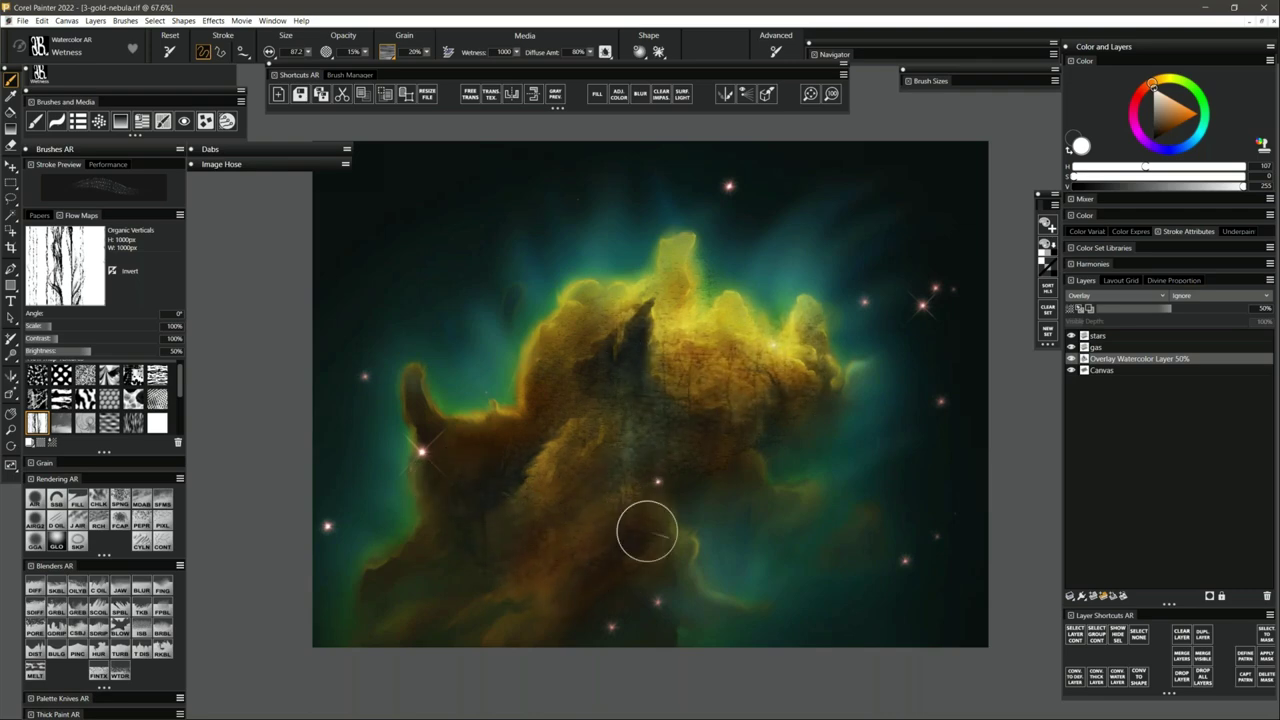
left_click(10, 430)
left_click(667, 458)
left_click(667, 458)
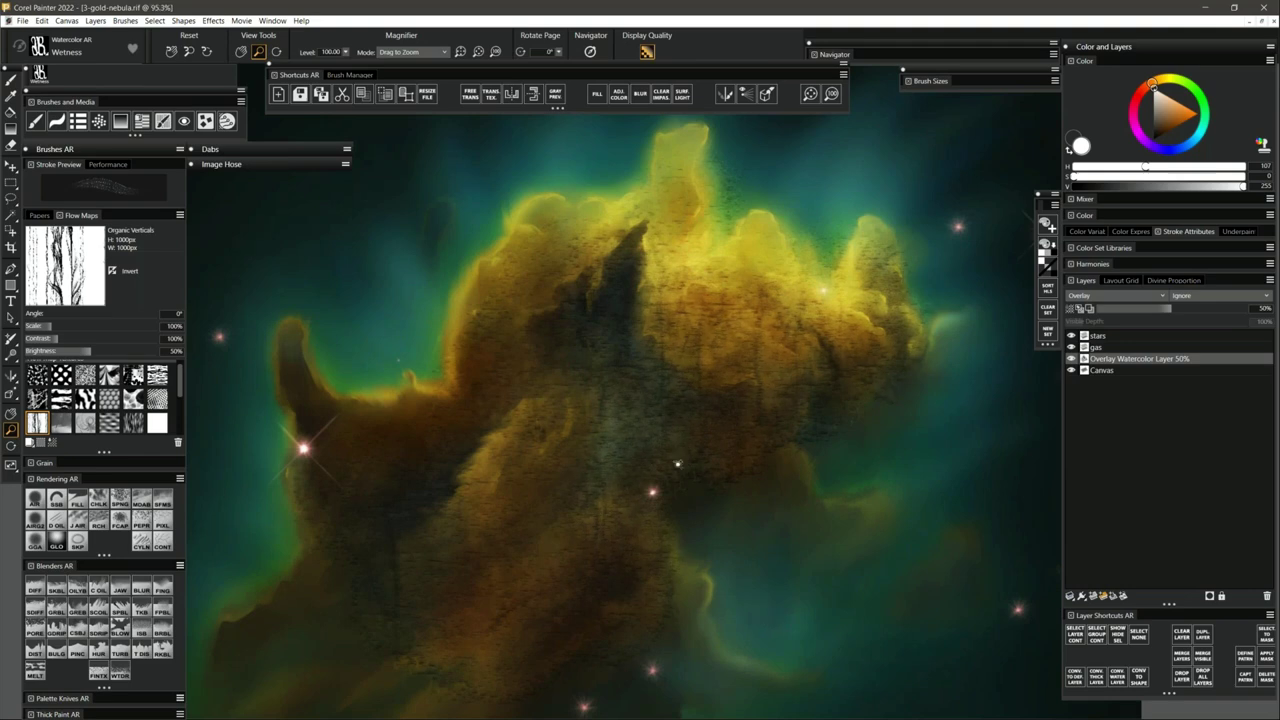
mouse_move(683, 463)
left_mouse_down()
mouse_move(697, 513)
mouse_move(652, 466)
left_mouse_up()
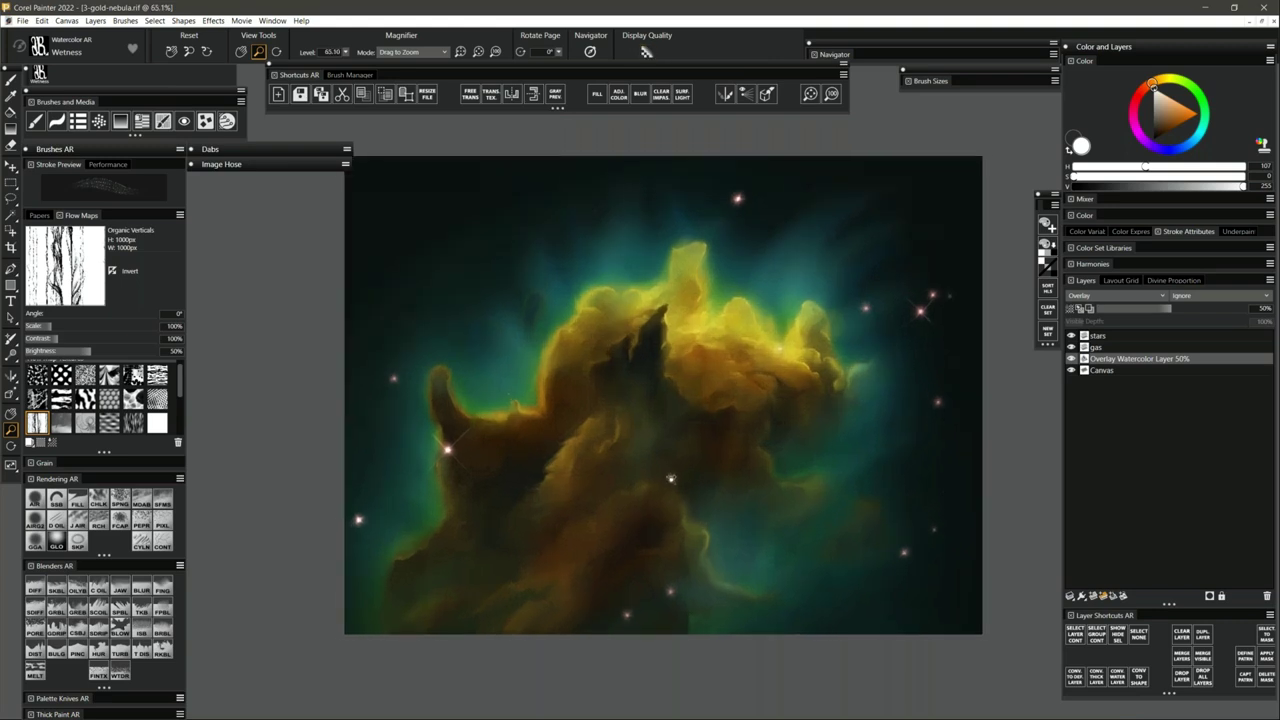
key("b")
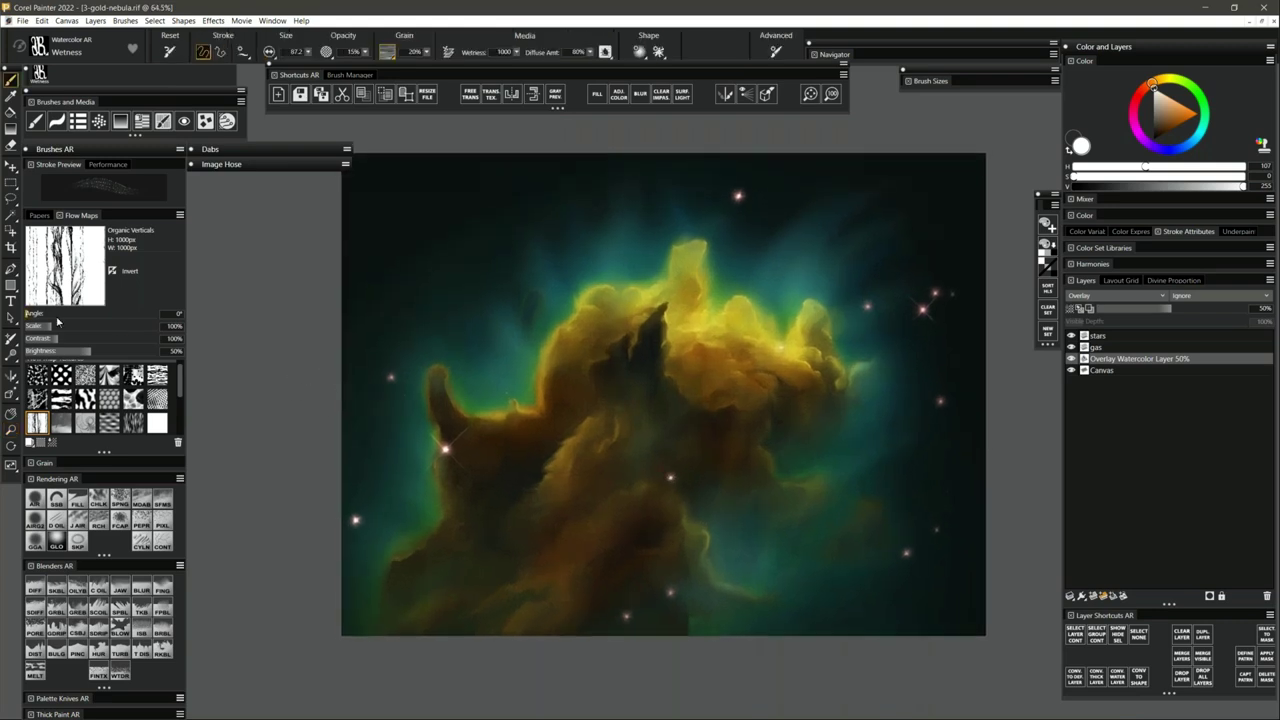
Set the Wood Grain paper's scale to 119% and contrast to 322%, and brush its texture across the cloud with Wetness.
left_click(40, 215)
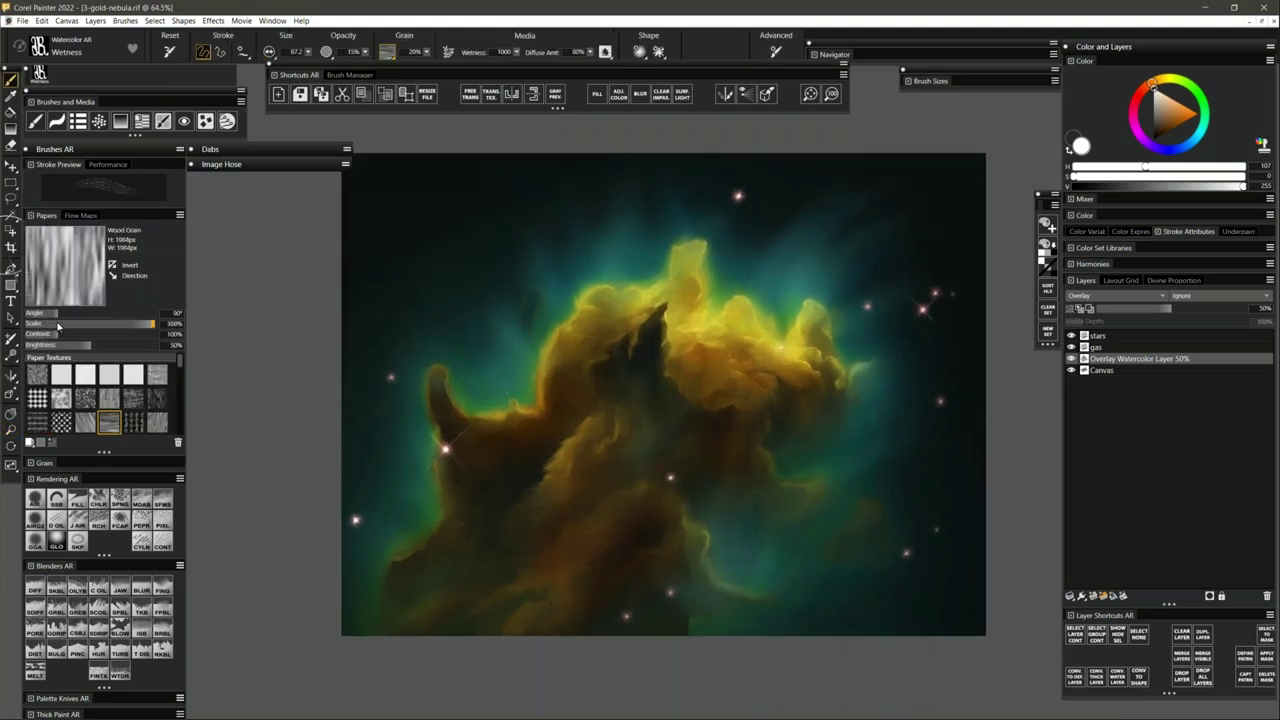
left_click_drag(60, 333, 130, 335)
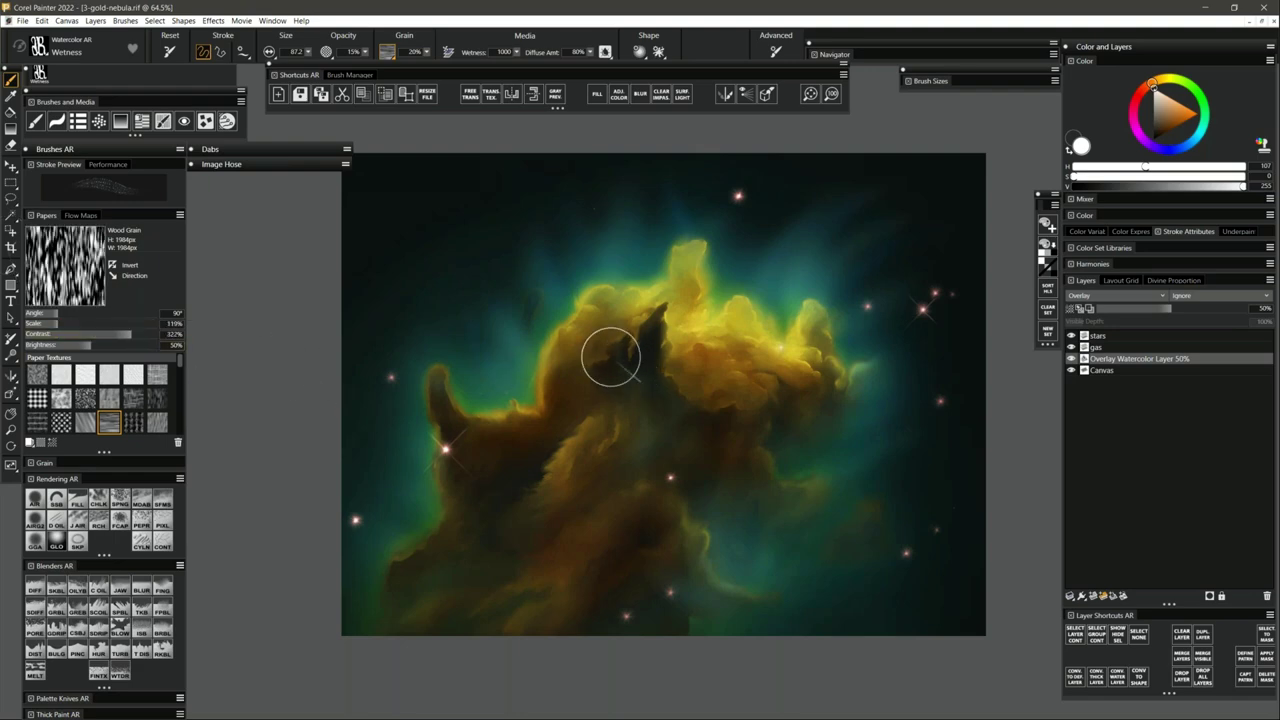
mouse_move(647, 370)
left_mouse_down()
mouse_move(649, 320)
mouse_move(657, 453)
mouse_move(677, 333)
mouse_move(721, 434)
mouse_move(713, 329)
mouse_move(773, 379)
mouse_move(551, 463)
mouse_move(557, 509)
mouse_move(595, 509)
mouse_move(545, 460)
mouse_move(561, 497)
mouse_move(627, 364)
mouse_move(667, 335)
mouse_move(688, 417)
mouse_move(663, 478)
mouse_move(662, 327)
mouse_move(757, 371)
left_mouse_up()
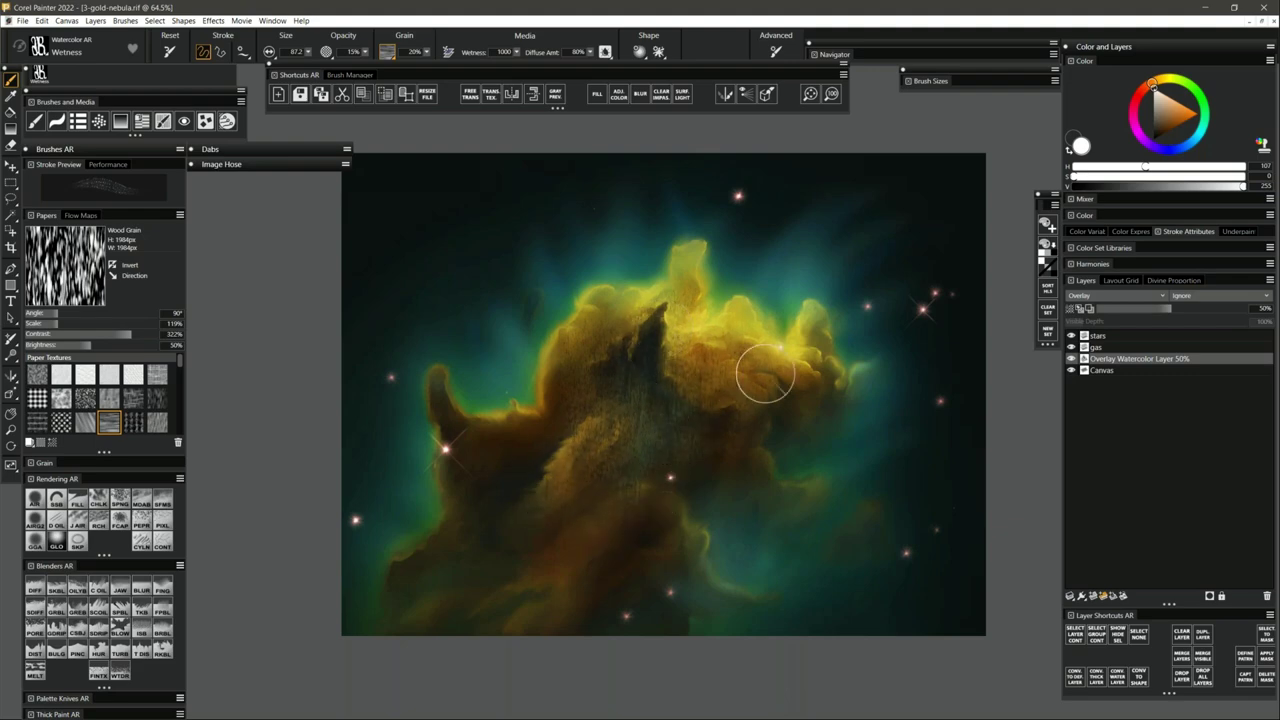
Check the wood grain texture at 100% zoom and lower the overlay watercolor layer's opacity to 15%.
left_click(11, 430)
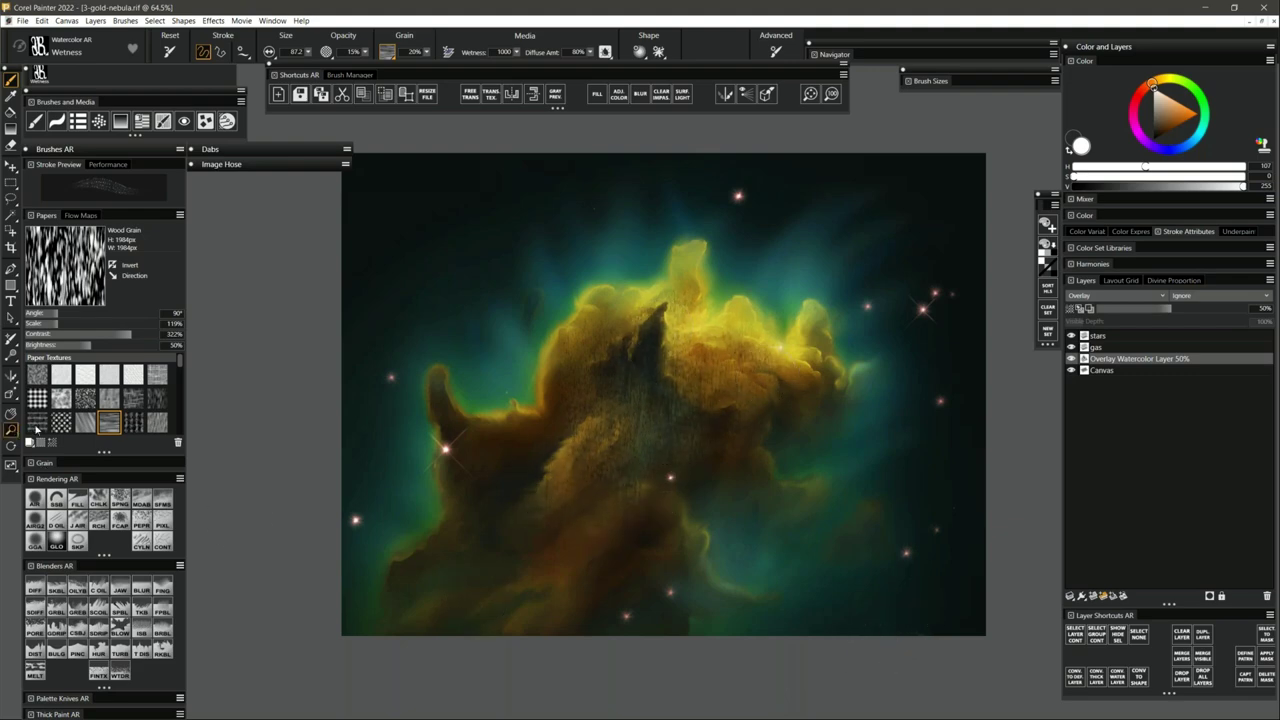
left_click(651, 463)
left_click(651, 463)
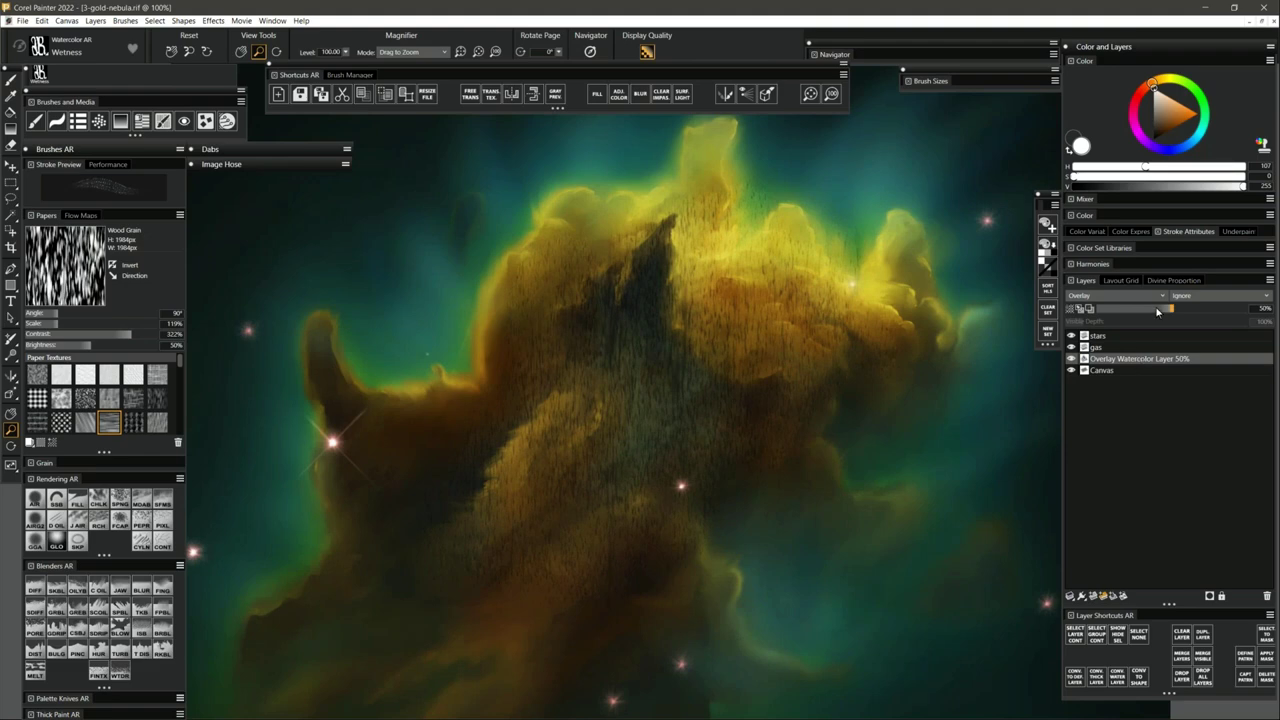
left_click_drag(1158, 314, 1128, 313)
left_click_drag(1236, 315, 1122, 313)
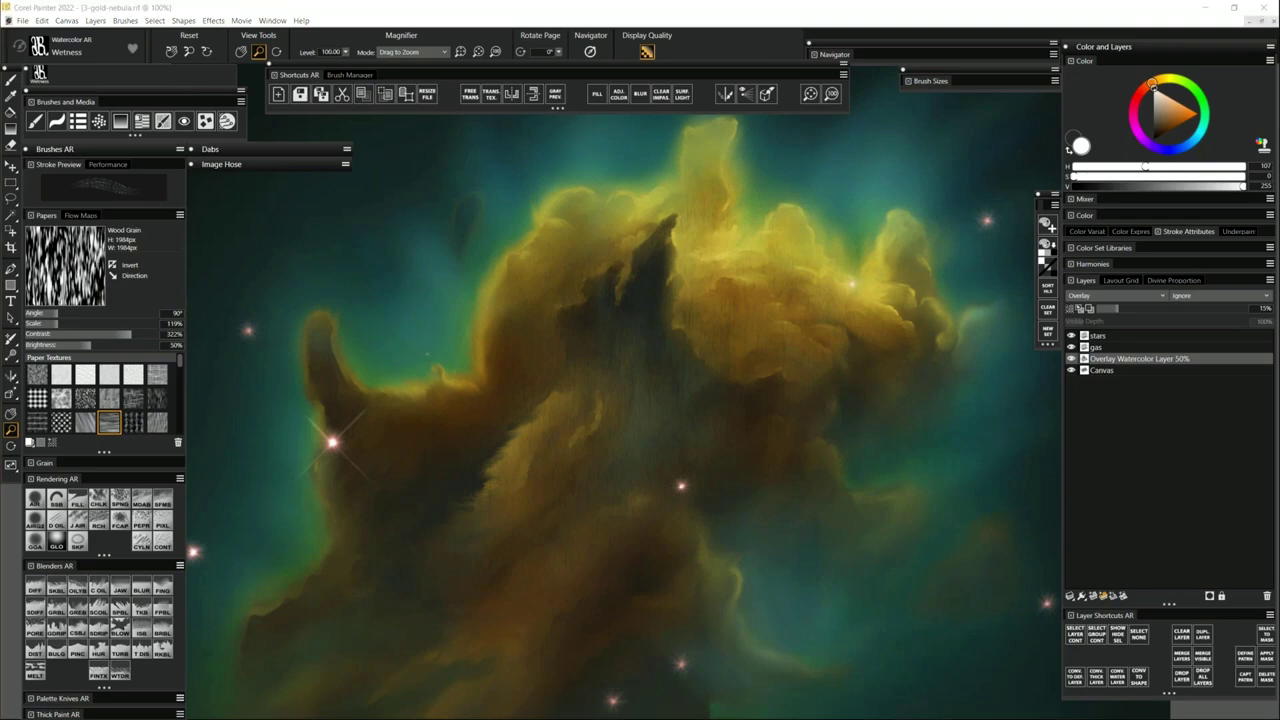
left_click(1131, 430)
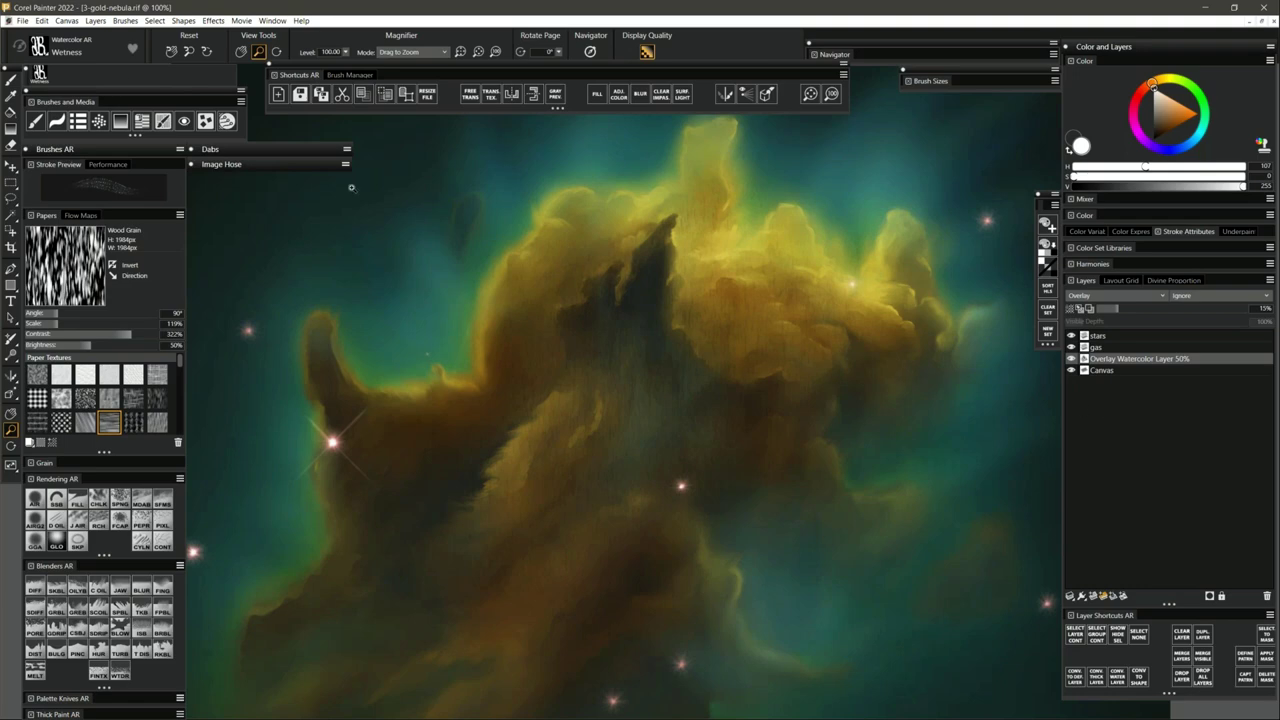
Switch the brush library from AR Brushes 2022 to Painter 2022 Brushes.
left_click(39, 46)
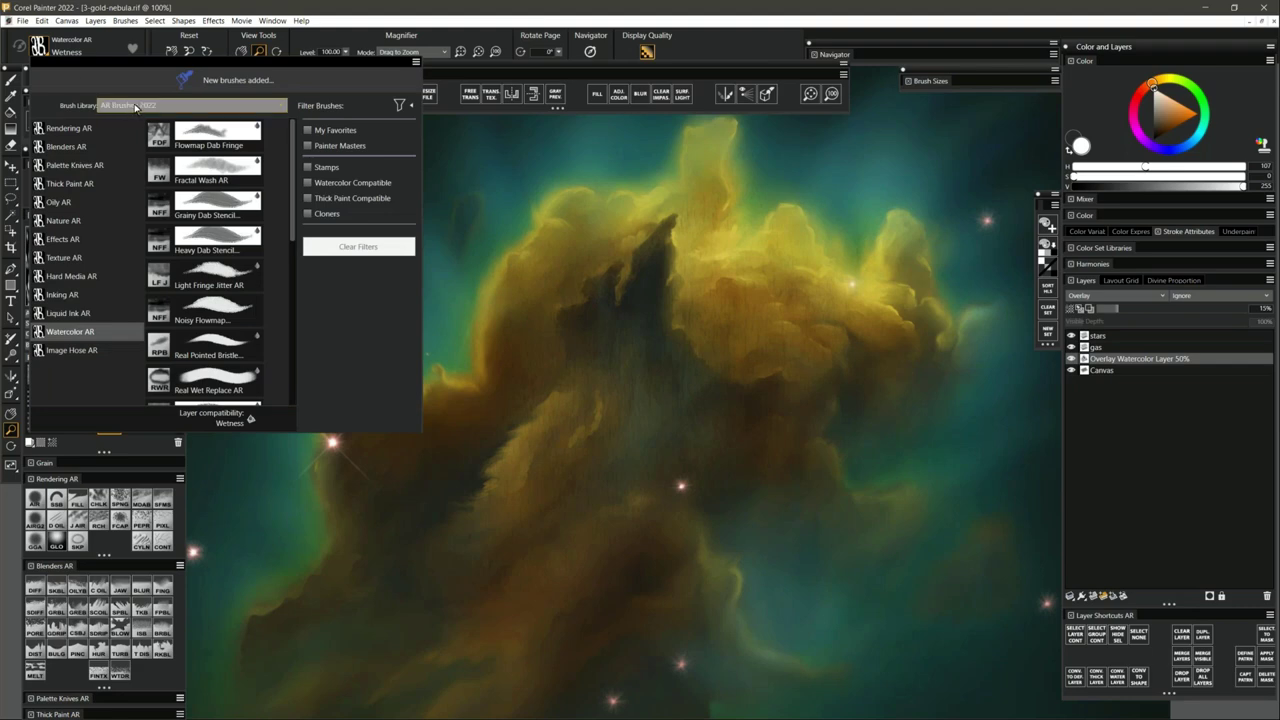
left_click(136, 106)
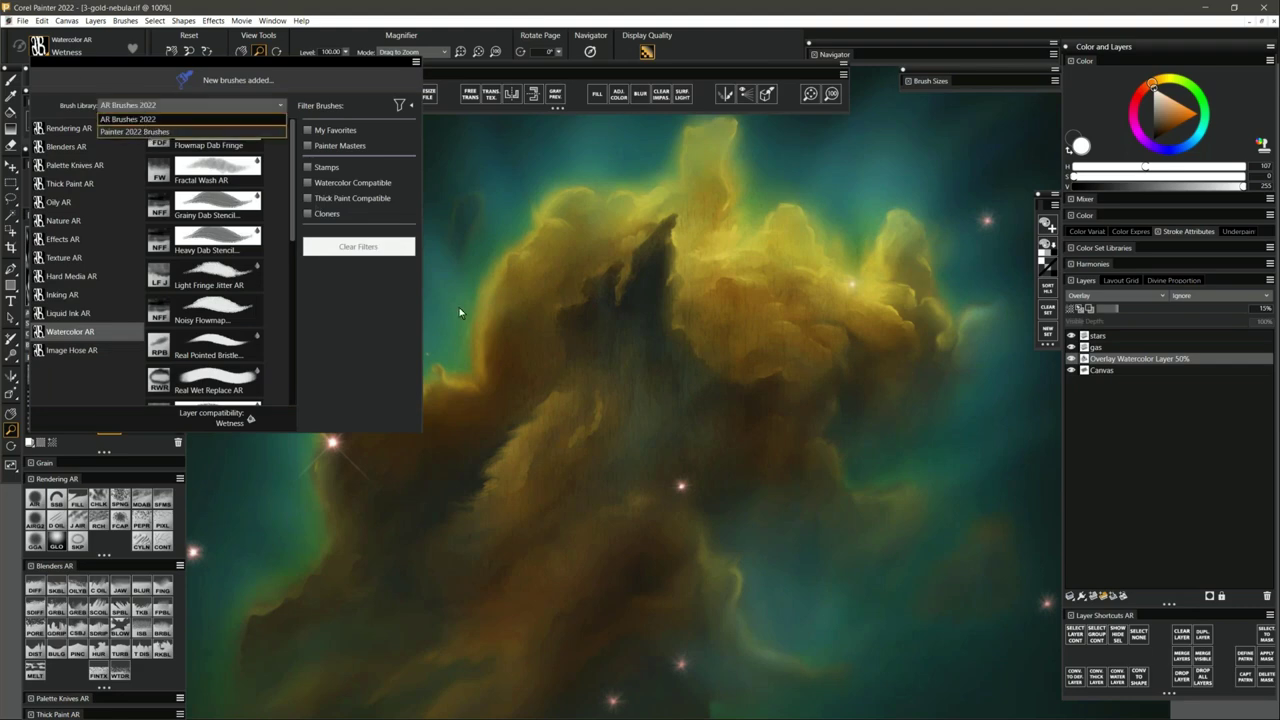
left_click(134, 131)
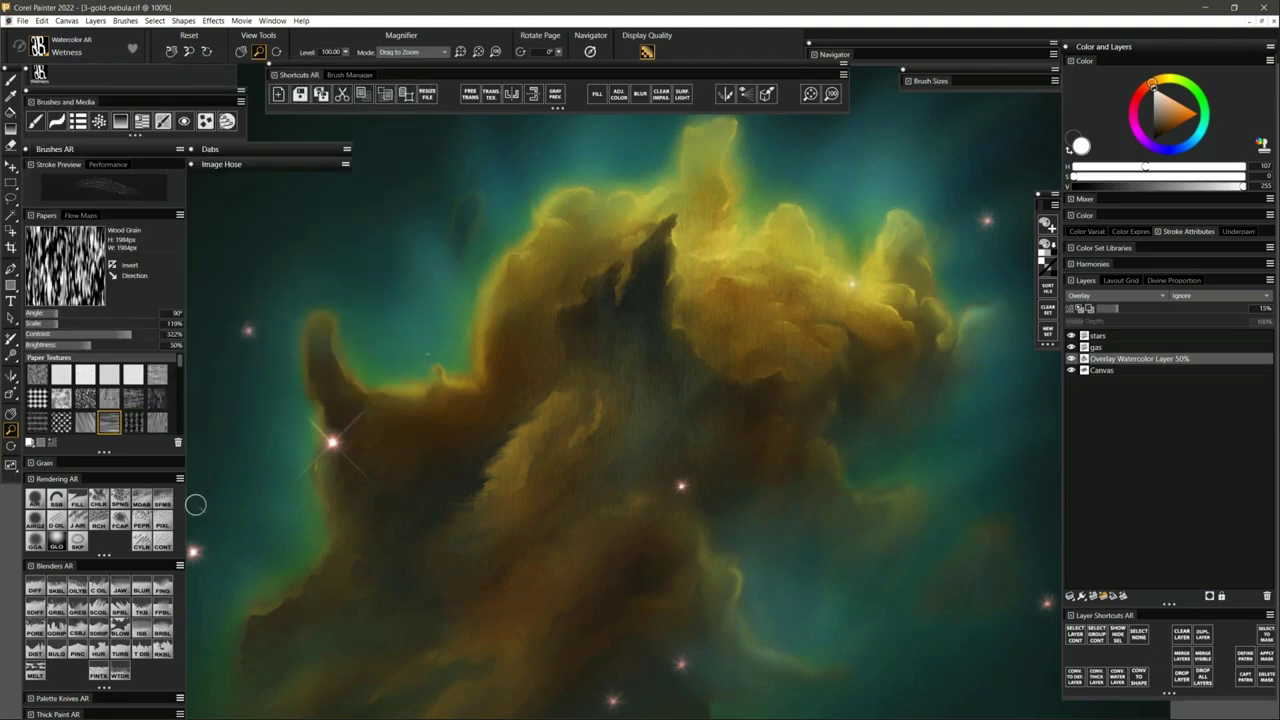
Mark the Paint and Blend acrylic brush as a favorite and remove the favorite mark again.
left_click(95, 55)
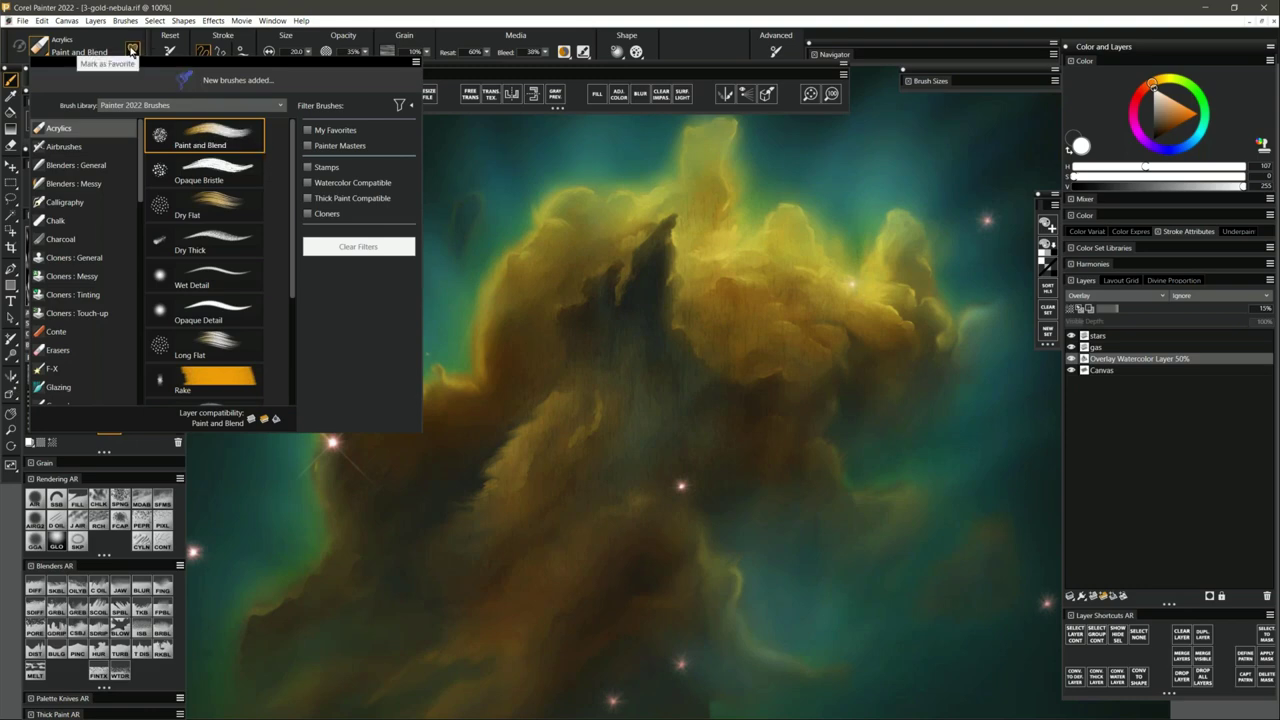
left_click(132, 50)
right_click(236, 136)
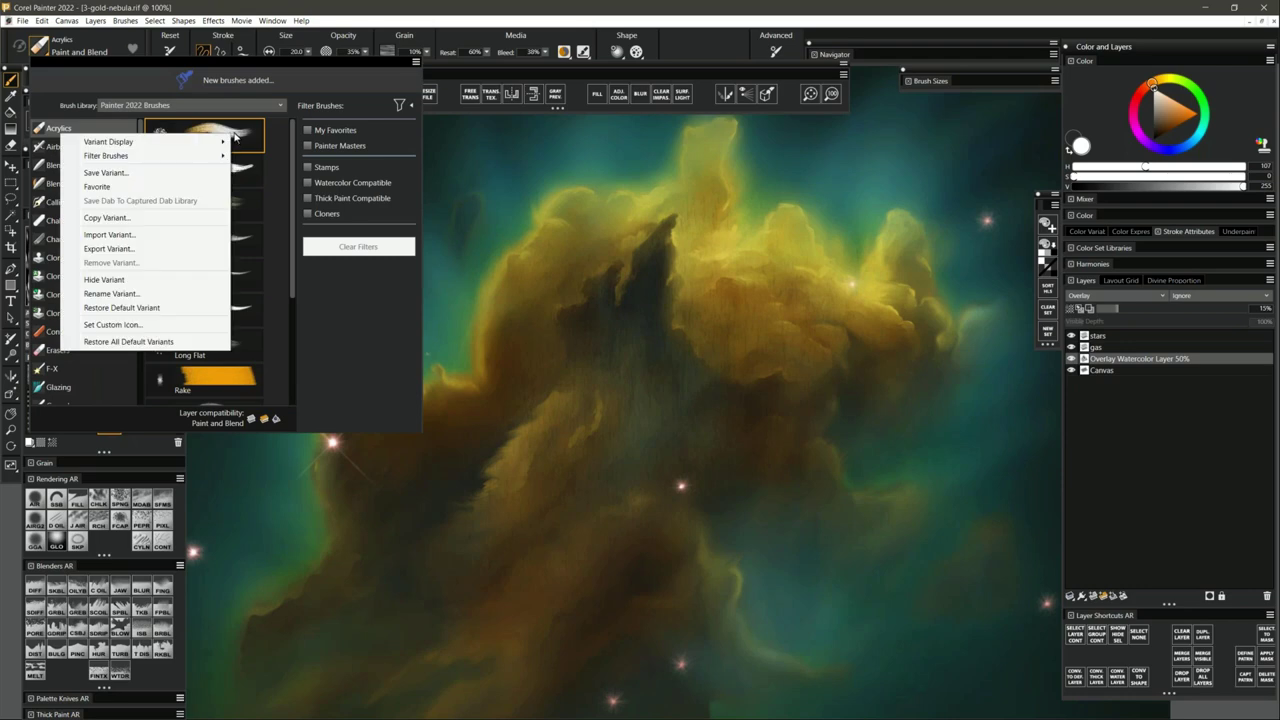
left_click(157, 75)
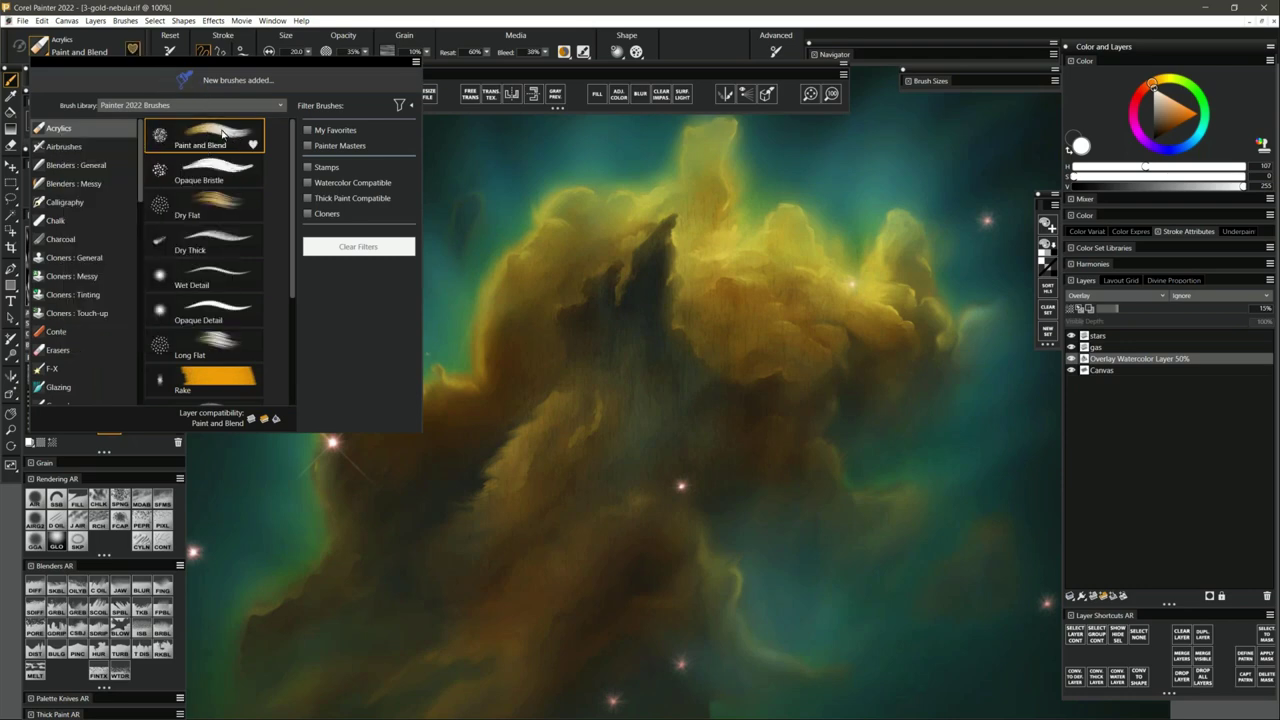
mouse_move(224, 142)
left_click(254, 145)
left_click(125, 20)
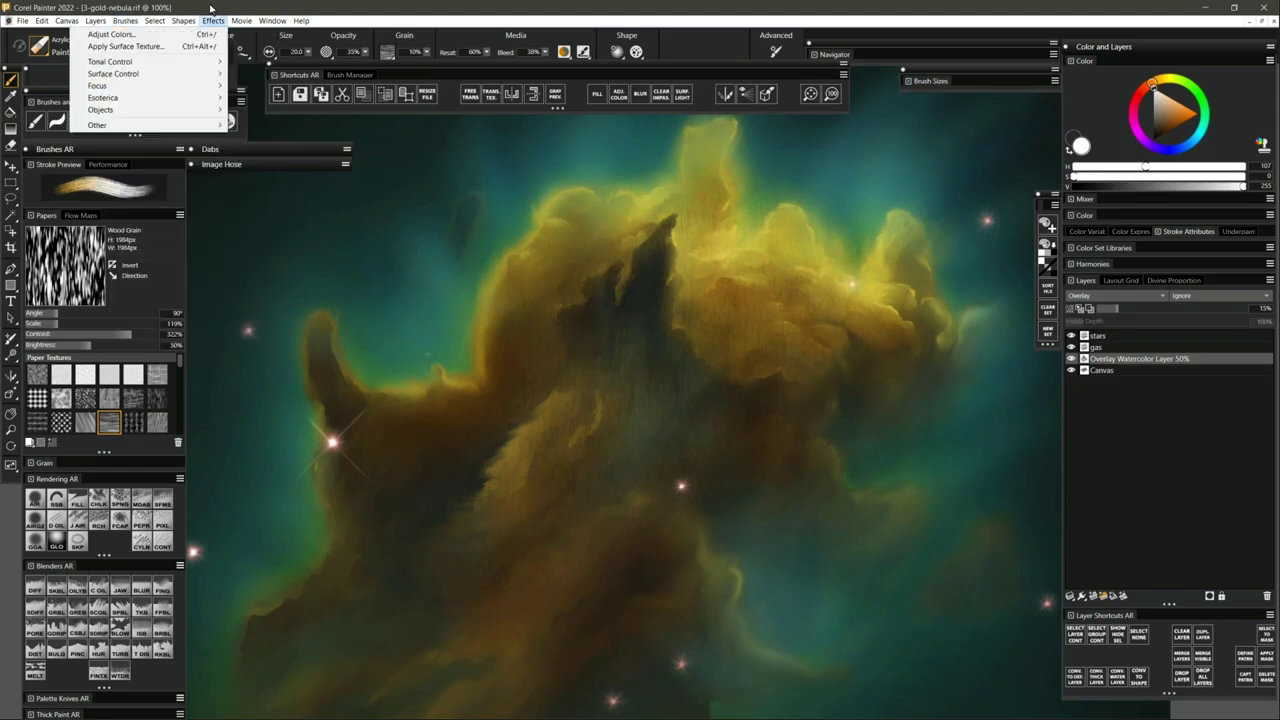
left_click(218, 20)
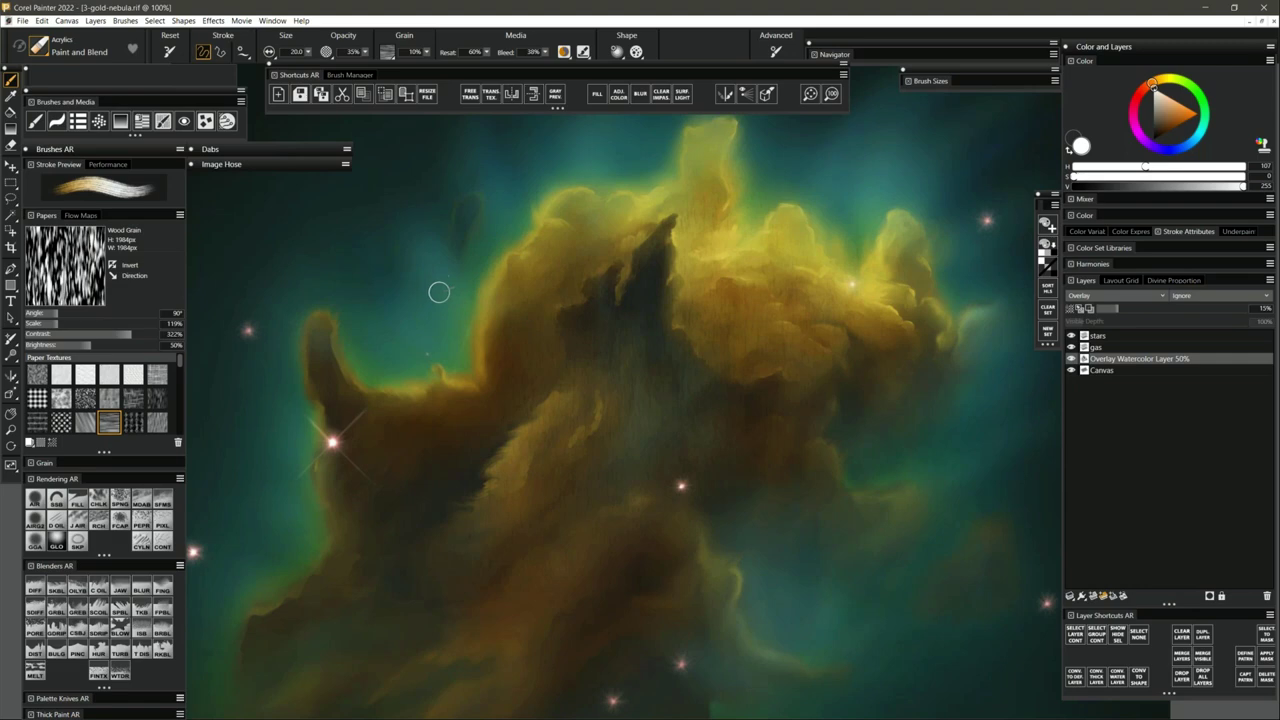
Mark Acrylics Paint and Blend, Dry Flat and Wet Detail plus Charcoal Soft Vine, Loose and Smeary as favorites, and filter by My Favorites.
left_click(42, 48)
left_click(253, 145)
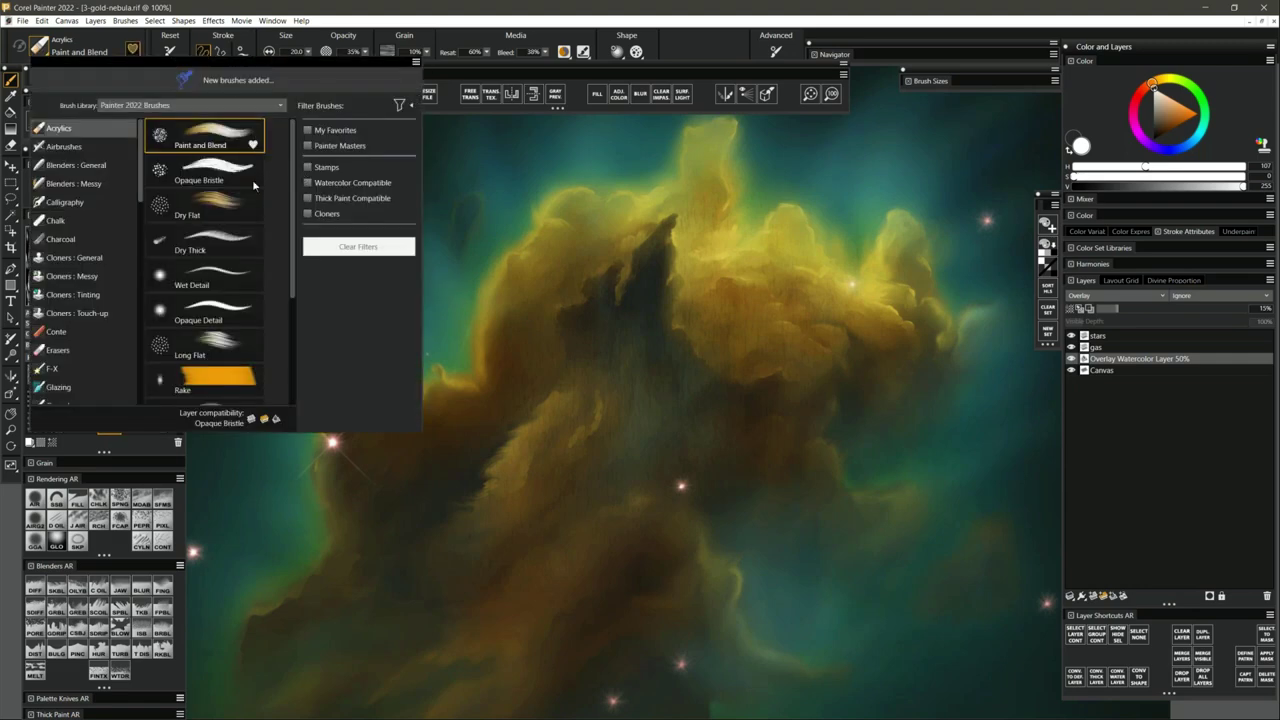
left_click(253, 214)
left_click(73, 241)
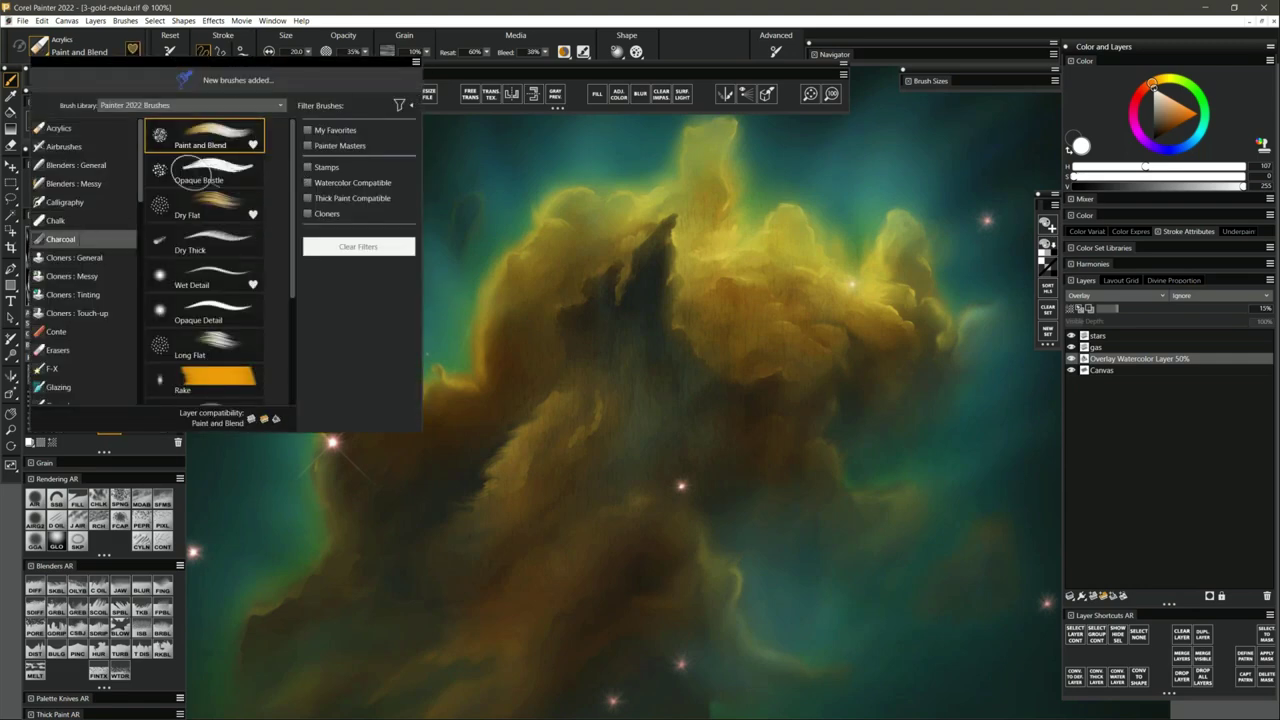
left_click(253, 214)
left_click(253, 249)
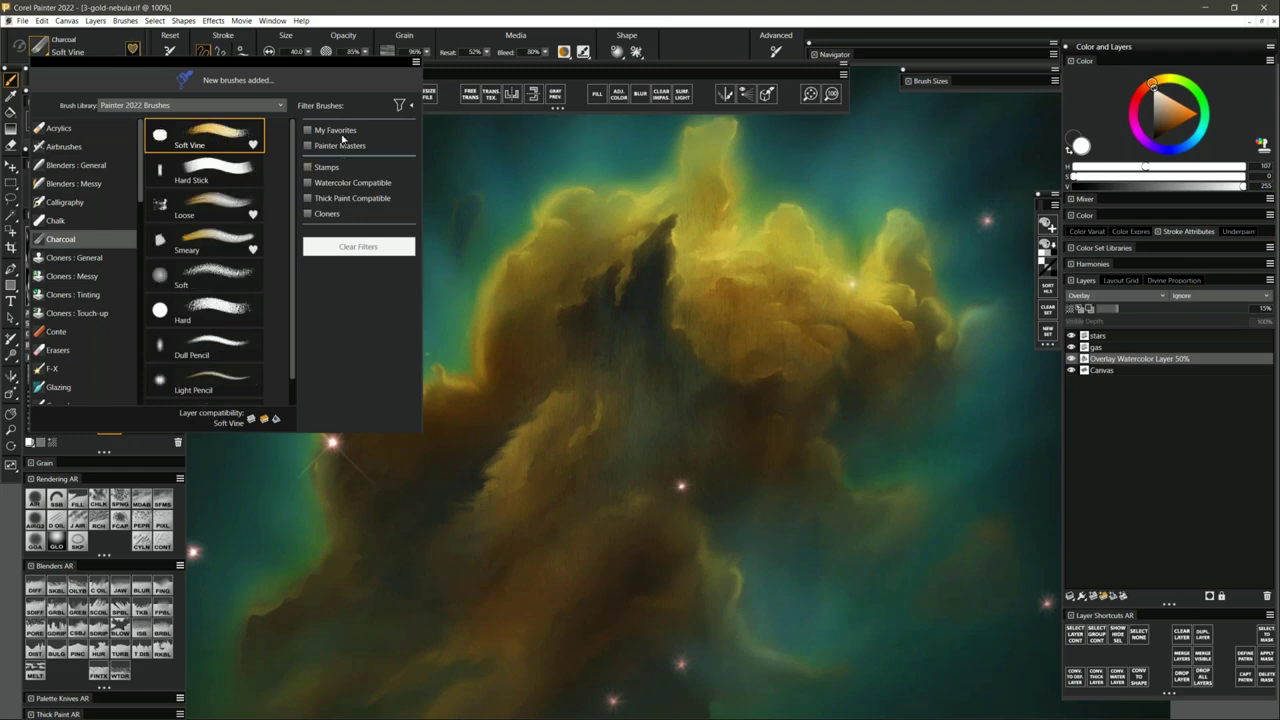
left_click(308, 131)
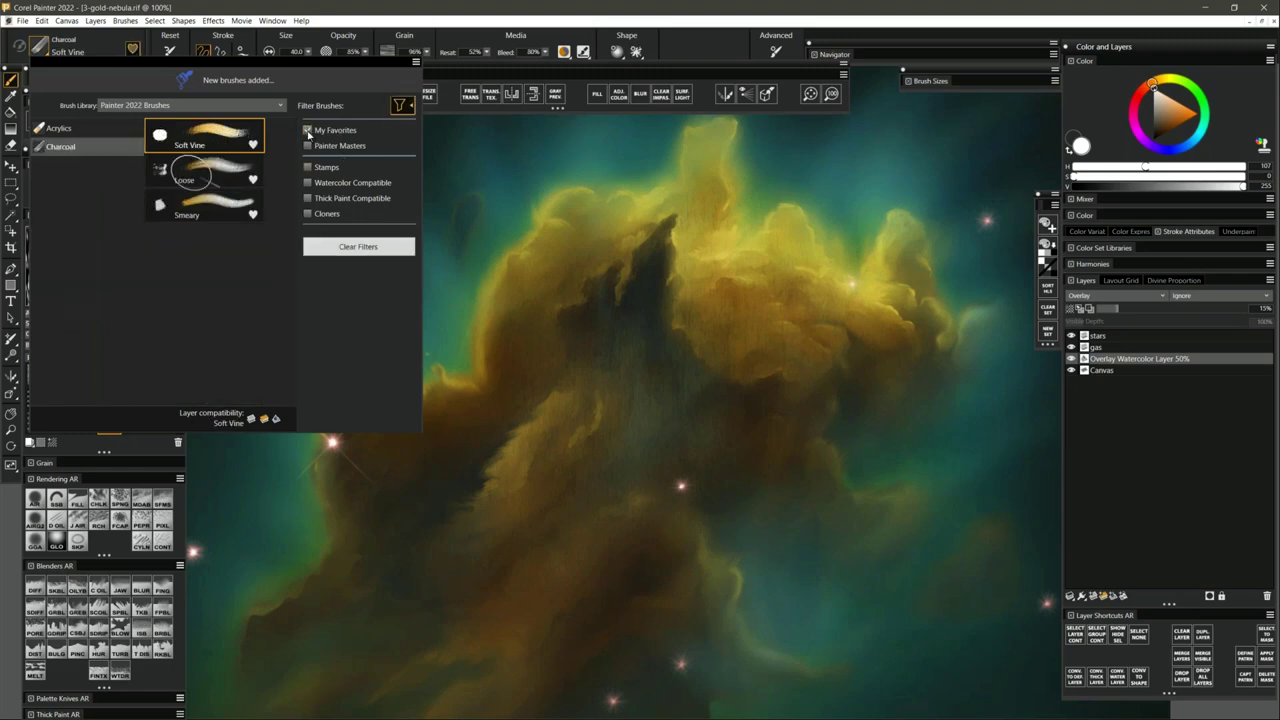
Remove the favorite marks from the Charcoal and Acrylics brushes and turn off the My Favorites filter.
left_click(253, 145)
left_click(60, 128)
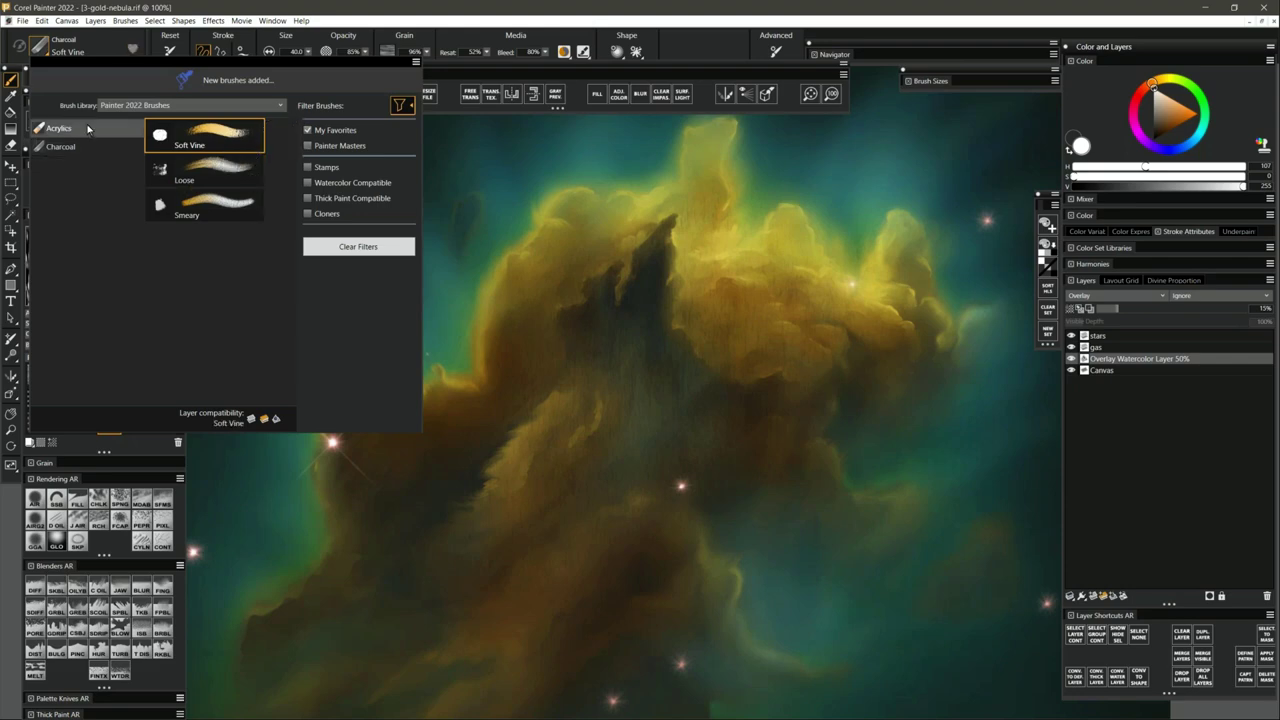
left_click(253, 145)
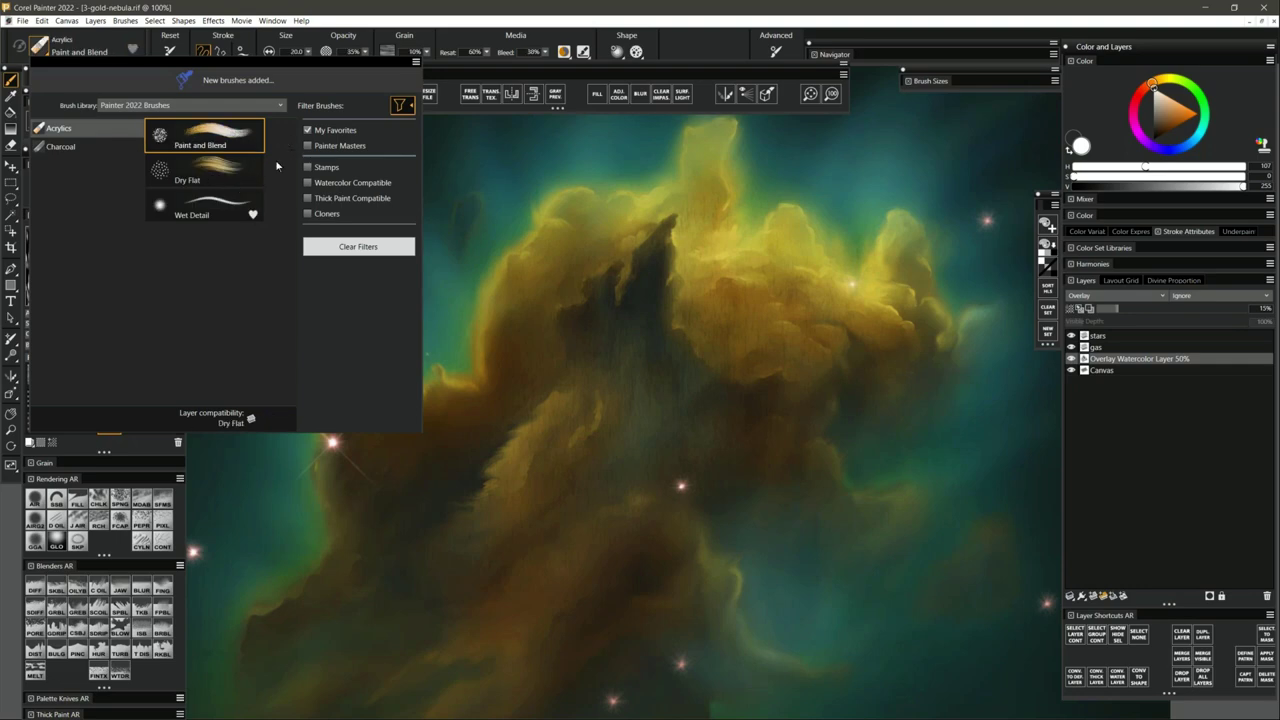
left_click(308, 130)
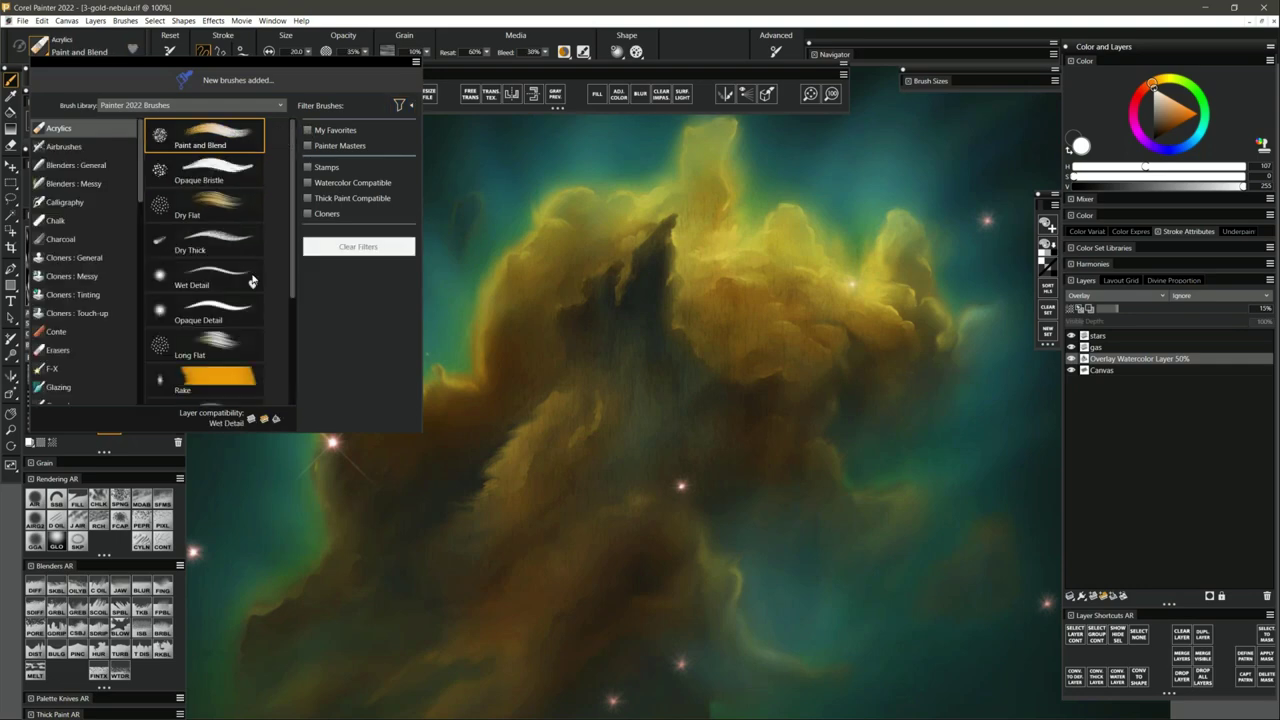
Filter the brush library by Painter Masters and display the Blenders: General brushes.
left_click(307, 146)
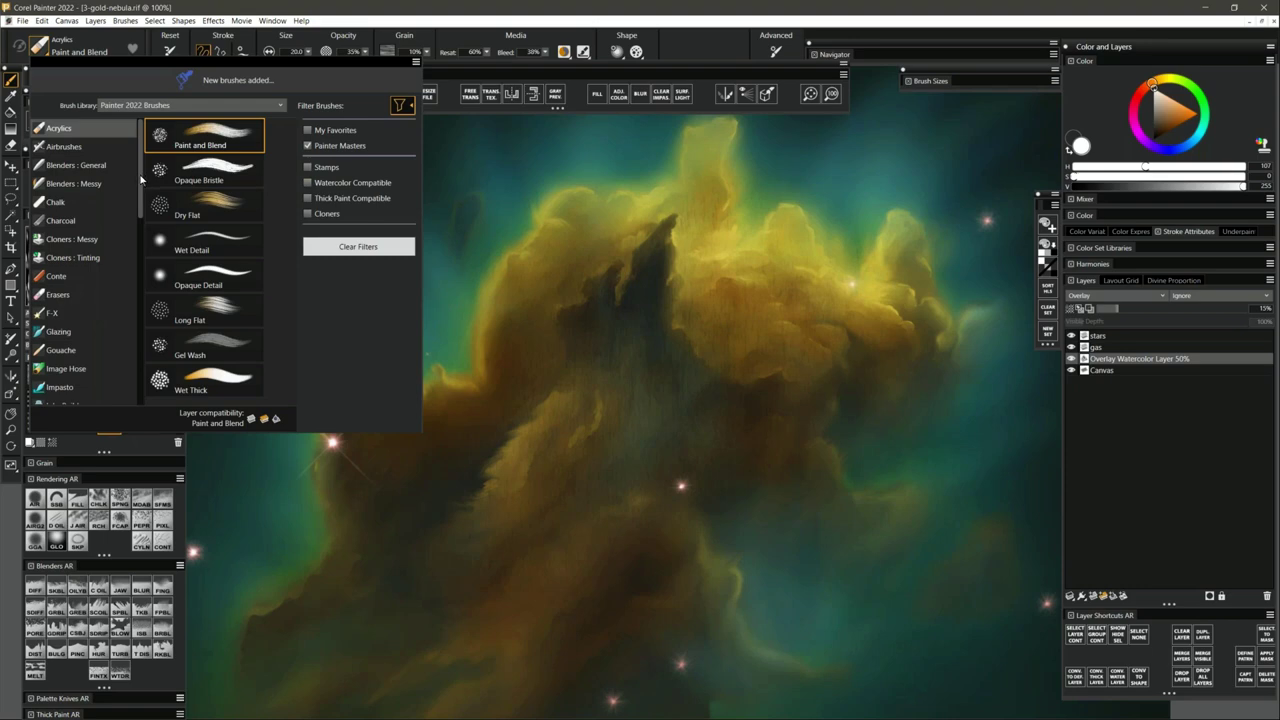
mouse_move(141, 177)
left_mouse_down()
mouse_move(142, 350)
mouse_move(131, 119)
left_mouse_up()
left_click(88, 166)
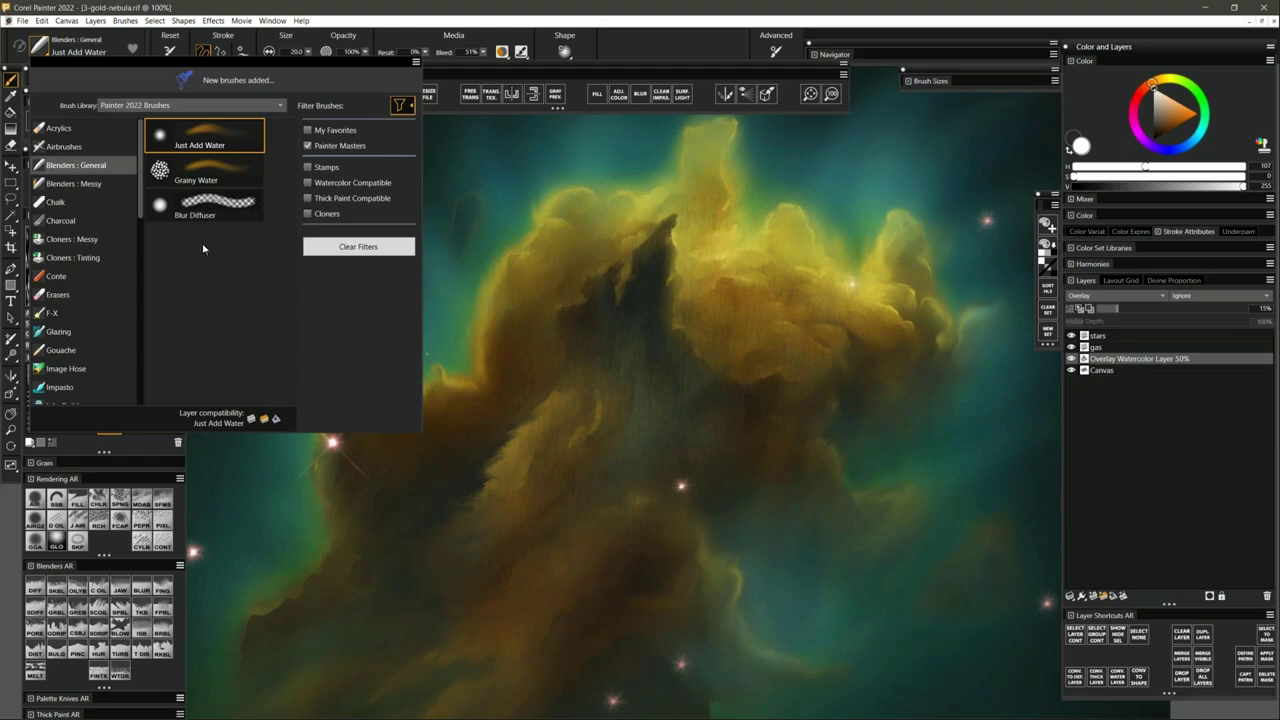
Open brush search, move it over the canvas, search for "diffuse", then clear the query and close the search.
left_click(272, 21)
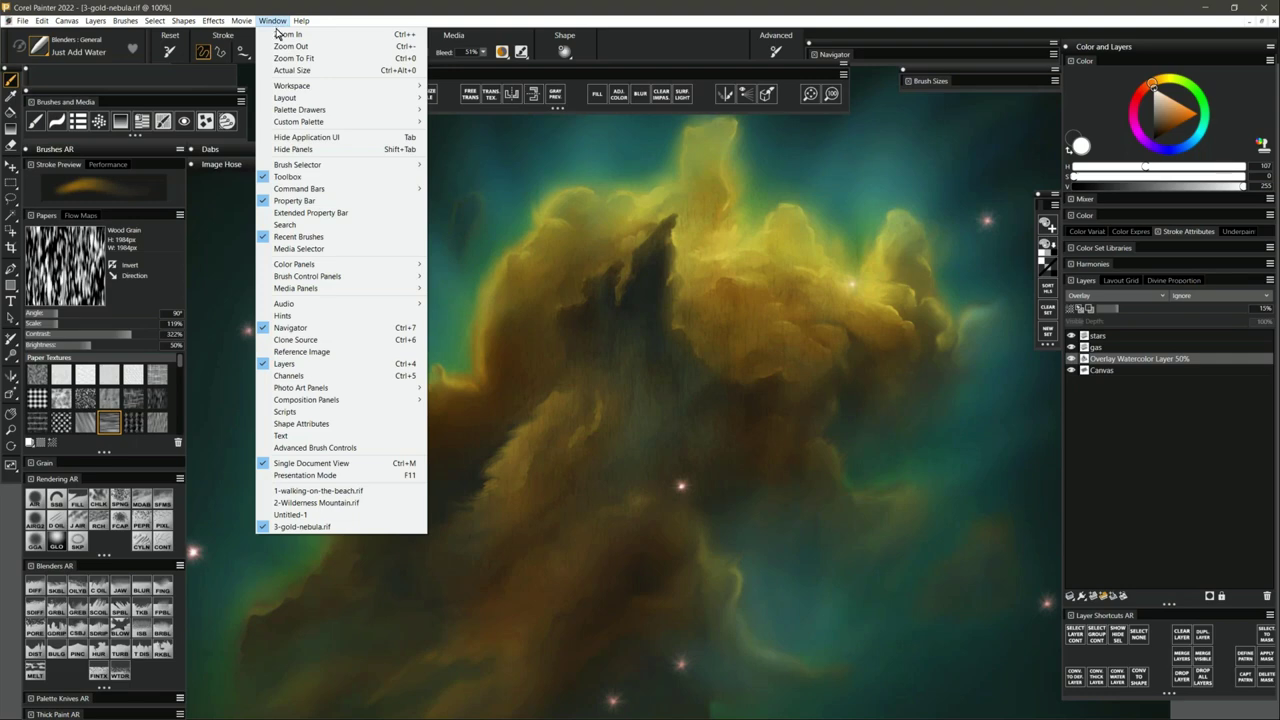
left_click(290, 224)
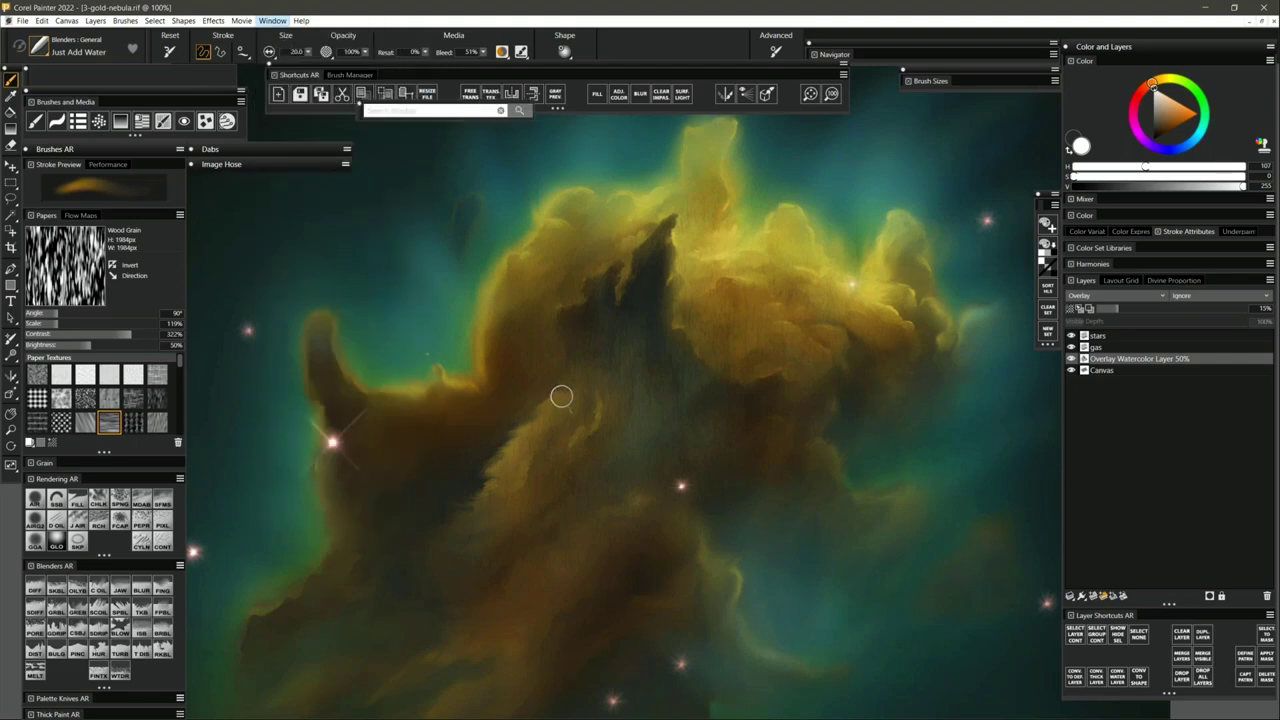
left_click_drag(392, 110, 409, 176)
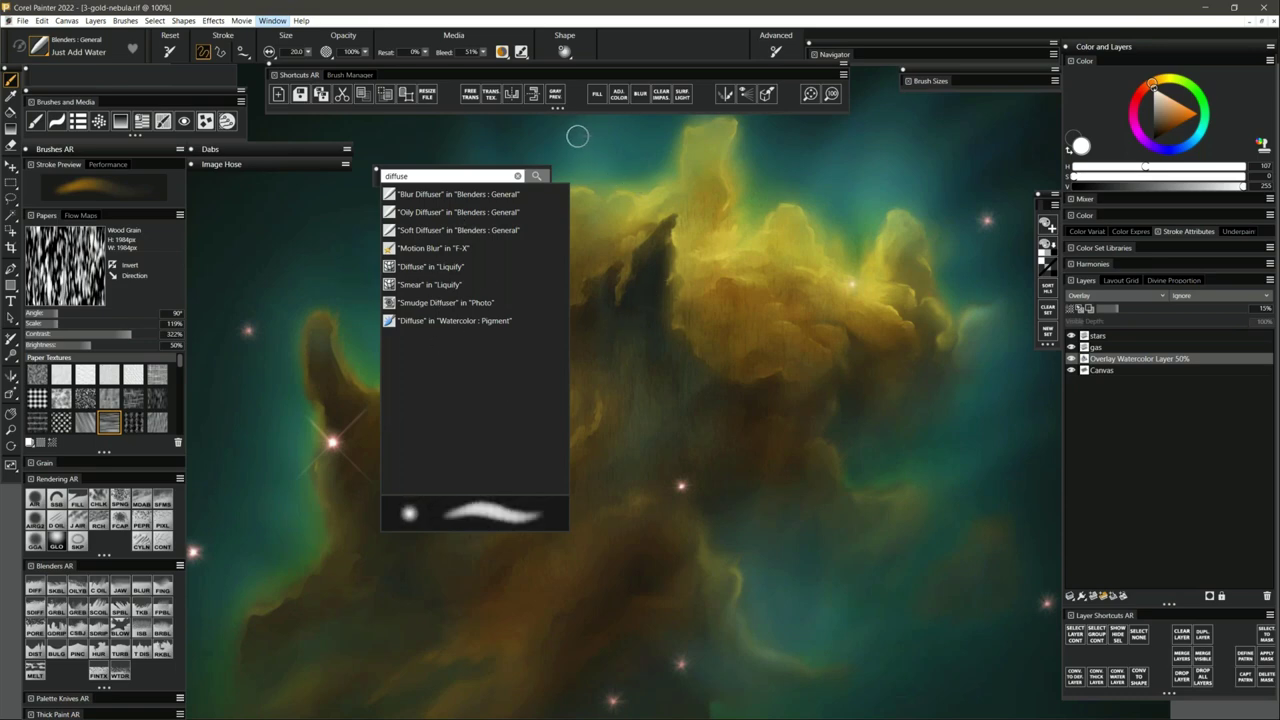
left_click(517, 176)
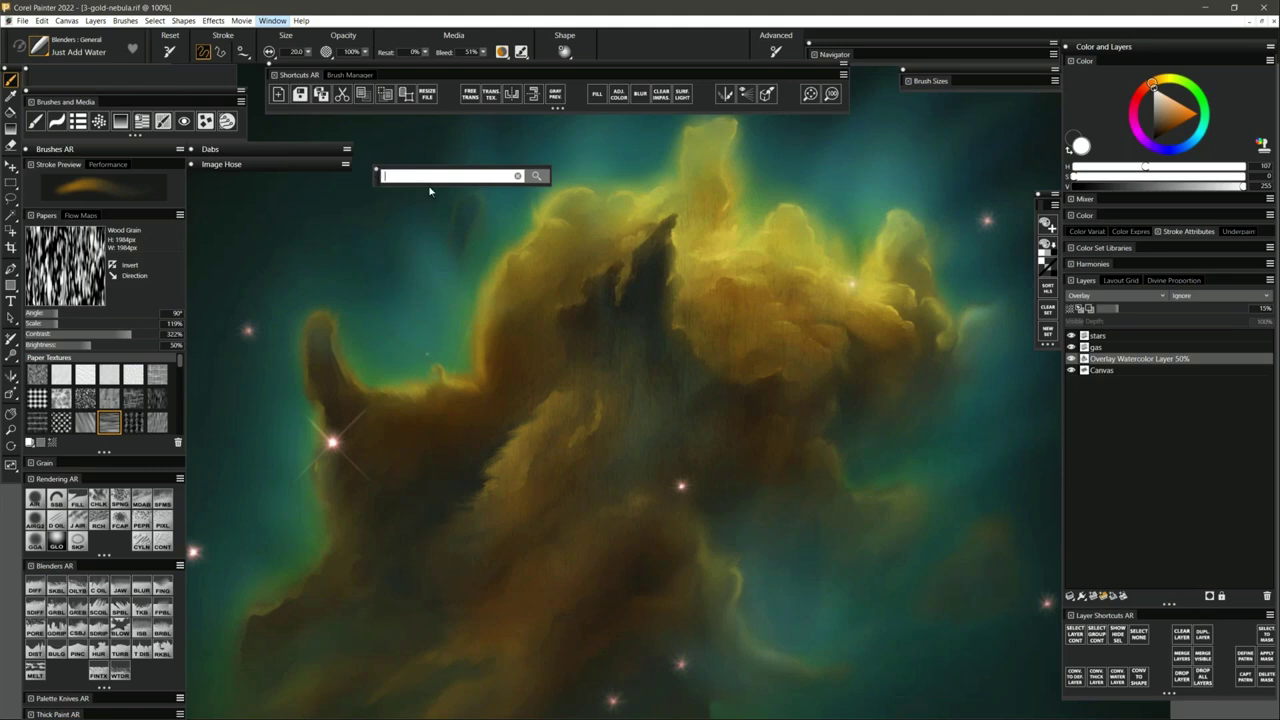
left_click(374, 166)
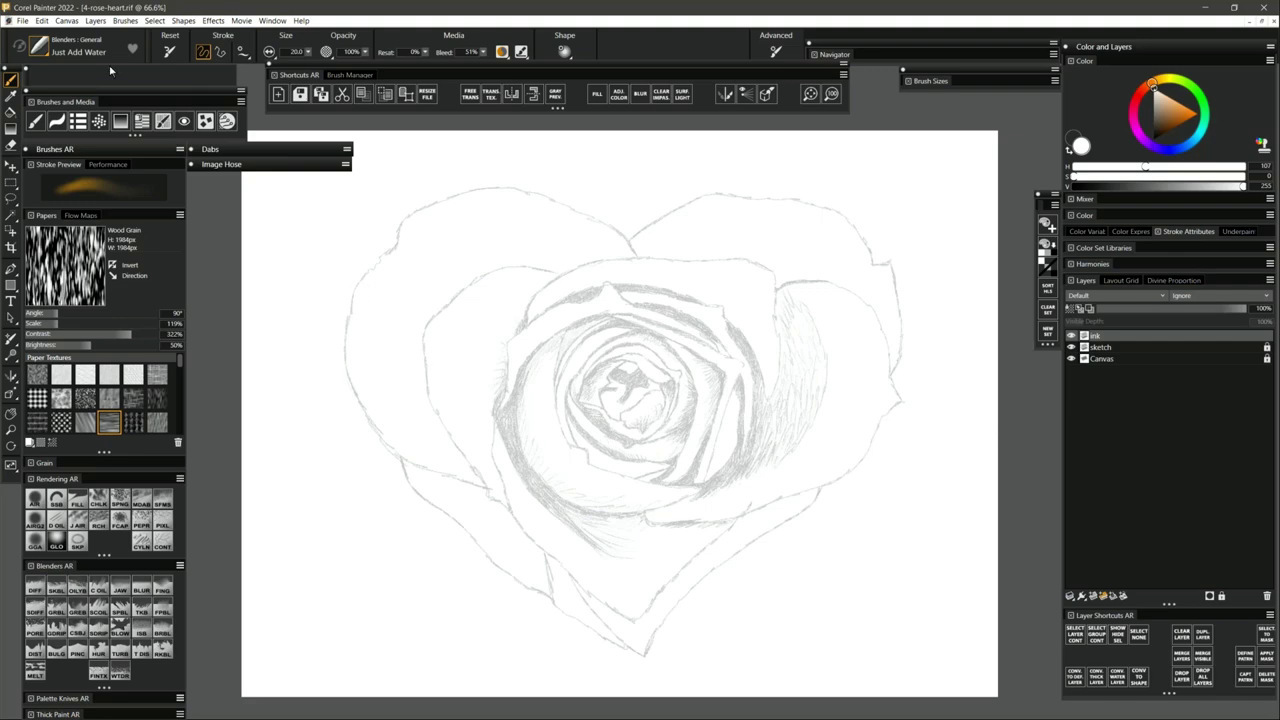
Remove the Painter Masters filter from the brush library and select the Runny brush in Watercolor: Pigment.
left_click(40, 47)
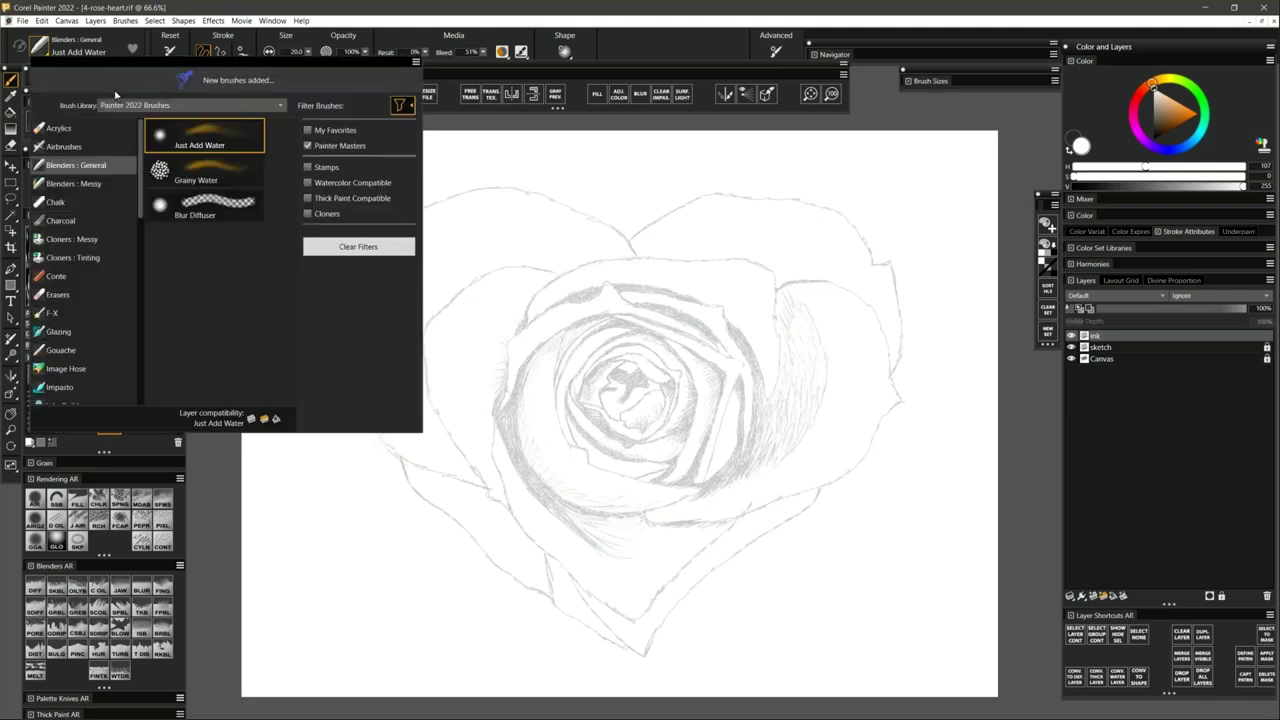
left_click(308, 146)
left_click_drag(138, 160, 131, 346)
scroll(131, 346, "down", 1)
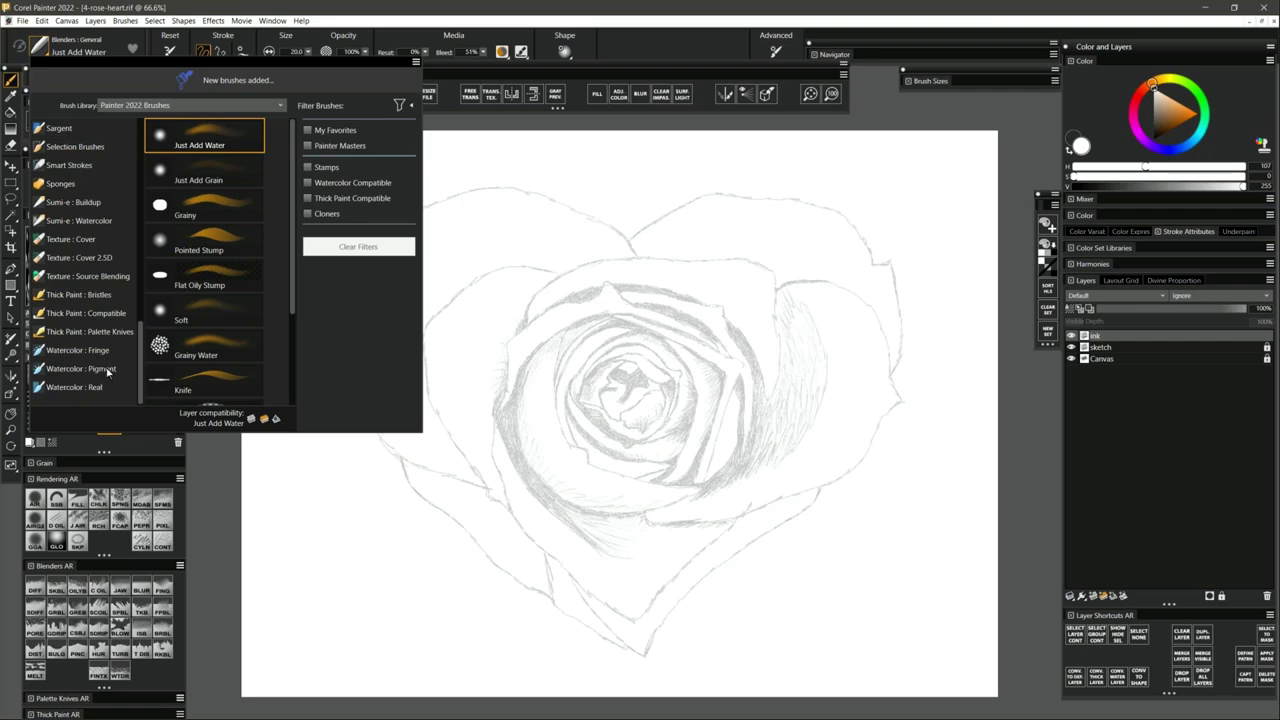
left_click(106, 371)
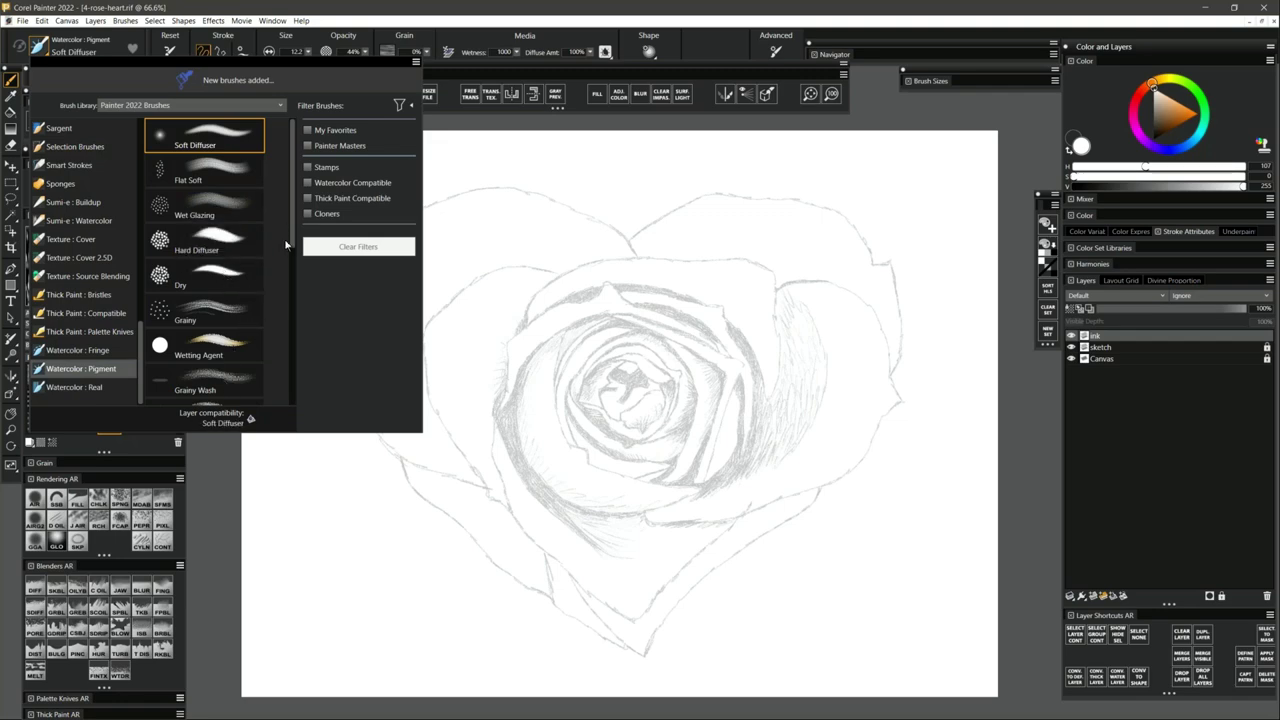
left_click_drag(291, 238, 291, 282)
scroll(291, 282, "down", 3)
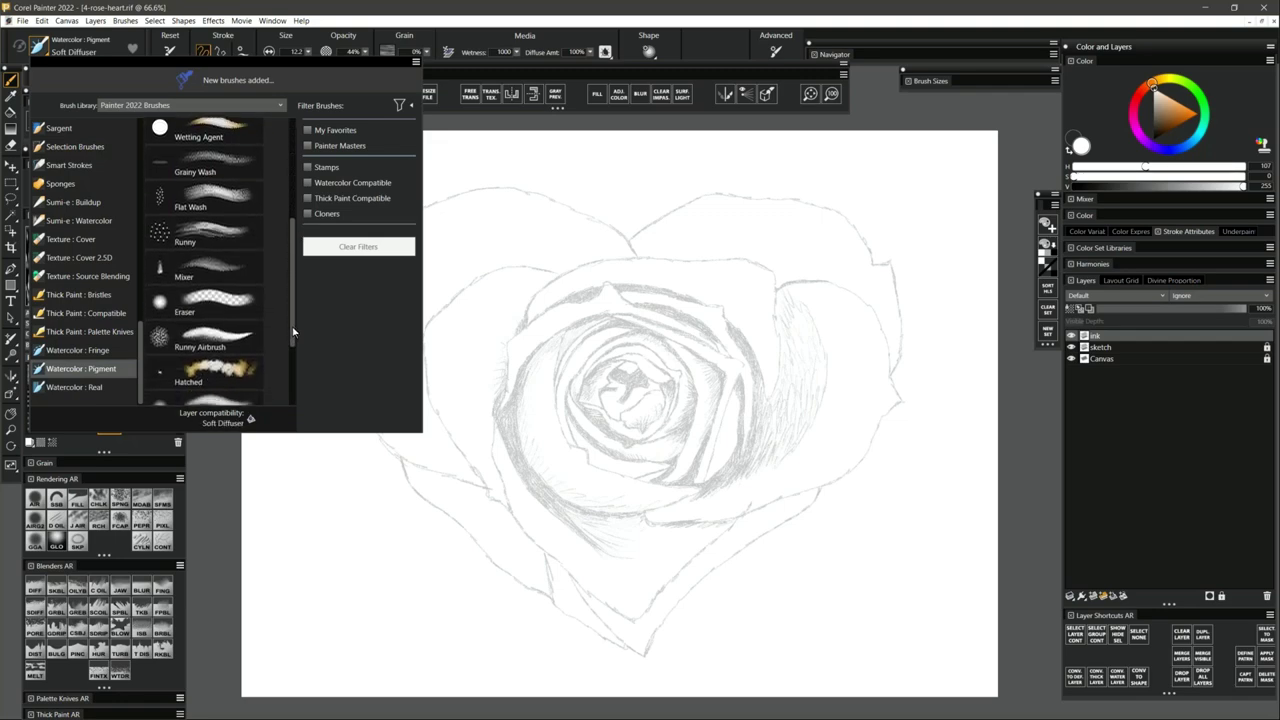
left_click(210, 238)
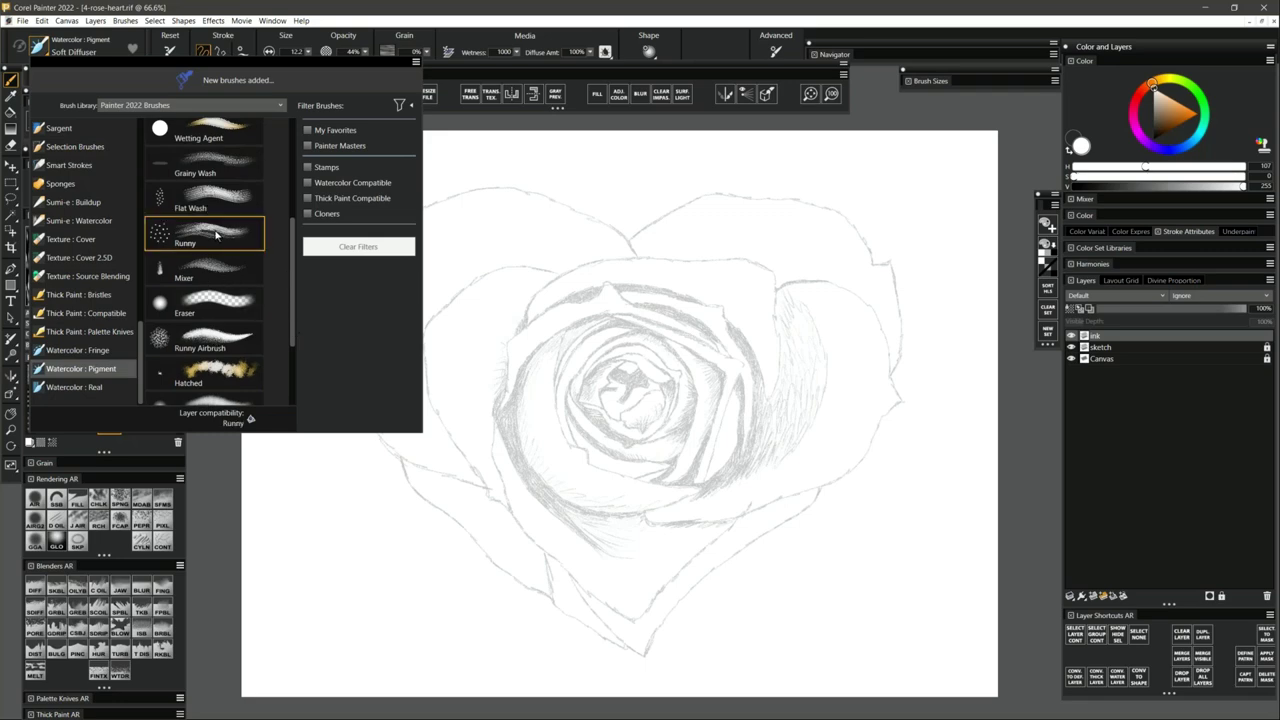
Set the main paint color to a fully saturated pinkish red.
left_click(1175, 150)
left_click(1179, 102)
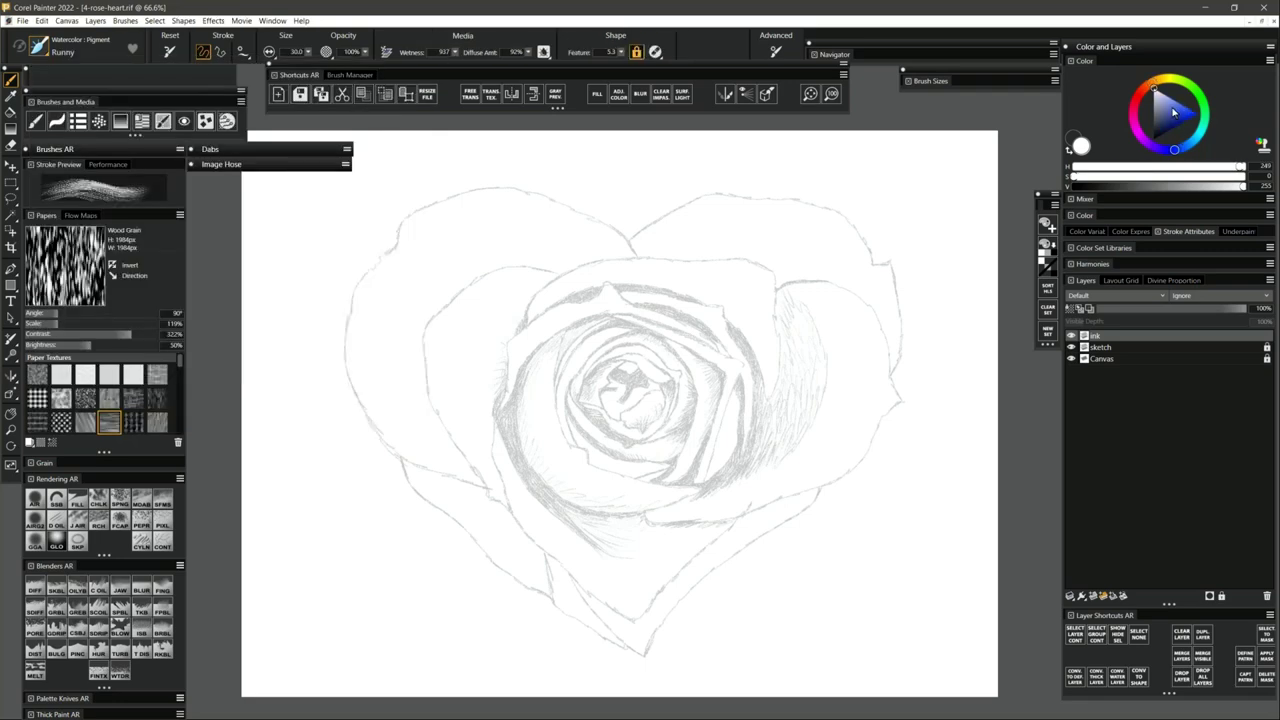
left_click(1136, 102)
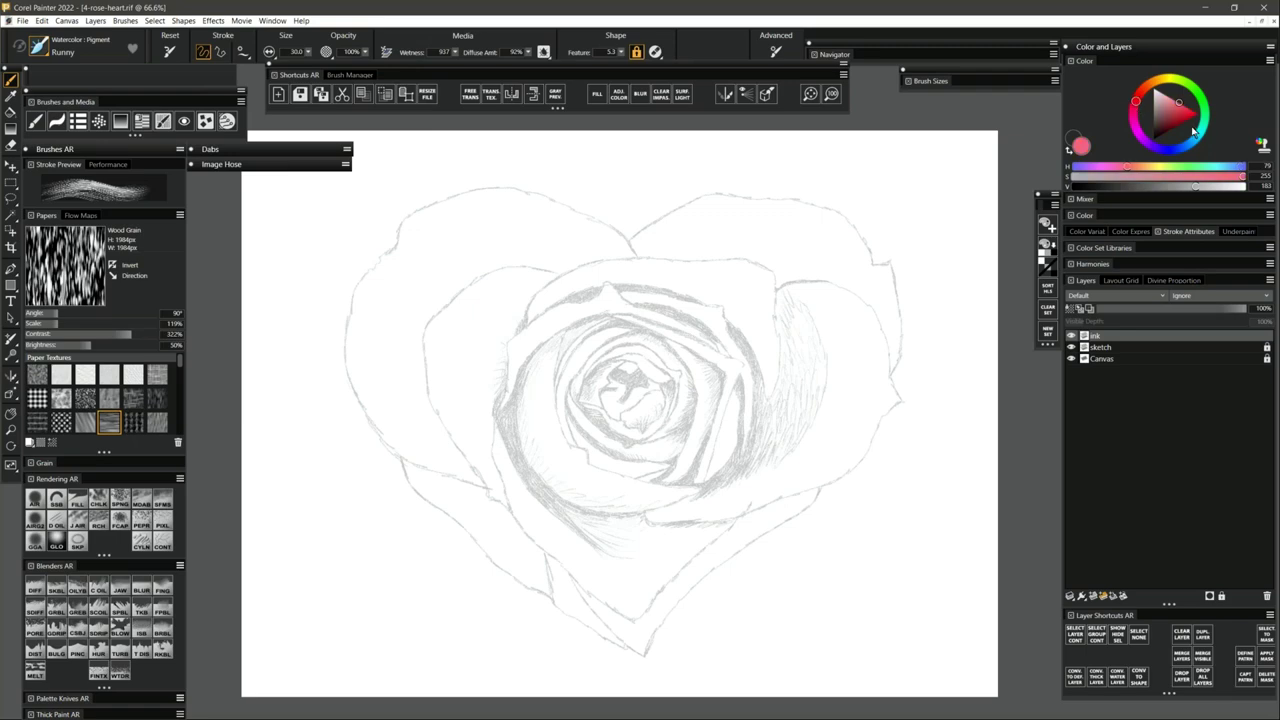
left_click(1183, 104)
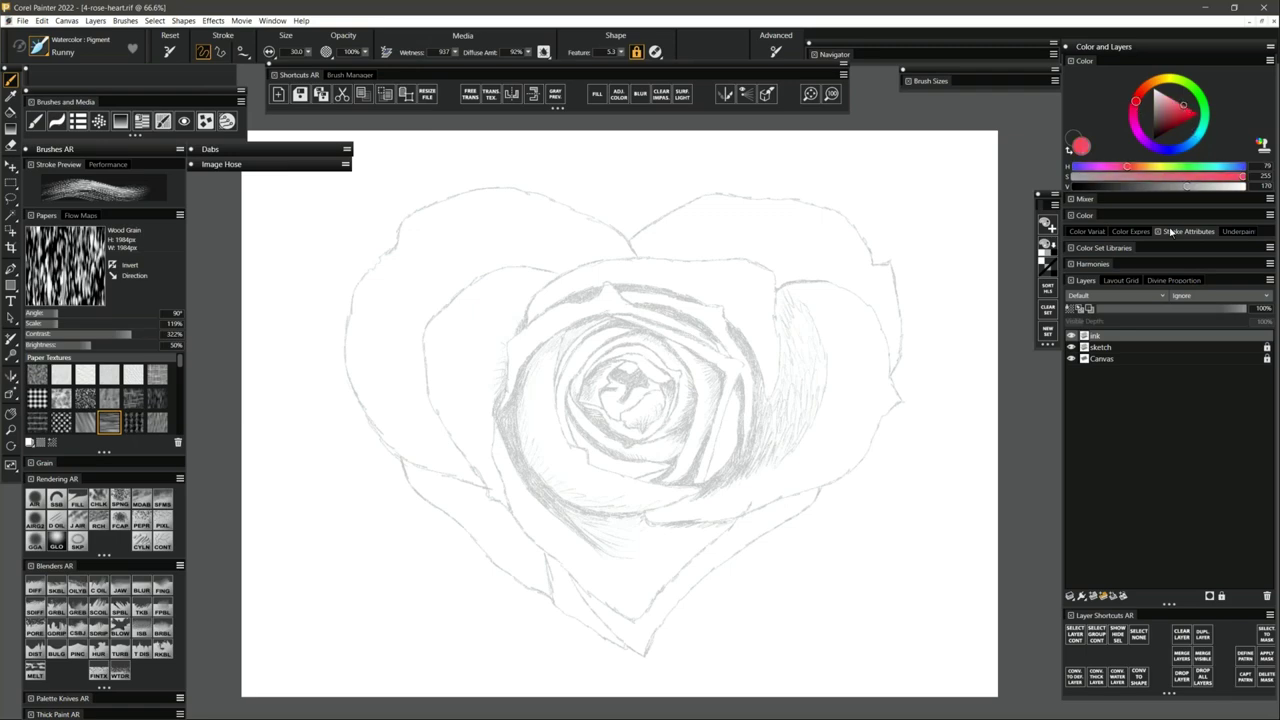
Add a watercolor layer above the ink layer and paint red Runny strokes over the rose's left petals and outside its lower-left edge.
left_click(1112, 596)
mouse_move(560, 268)
left_mouse_down()
mouse_move(470, 295)
mouse_move(585, 300)
mouse_move(505, 440)
mouse_move(614, 384)
left_mouse_up()
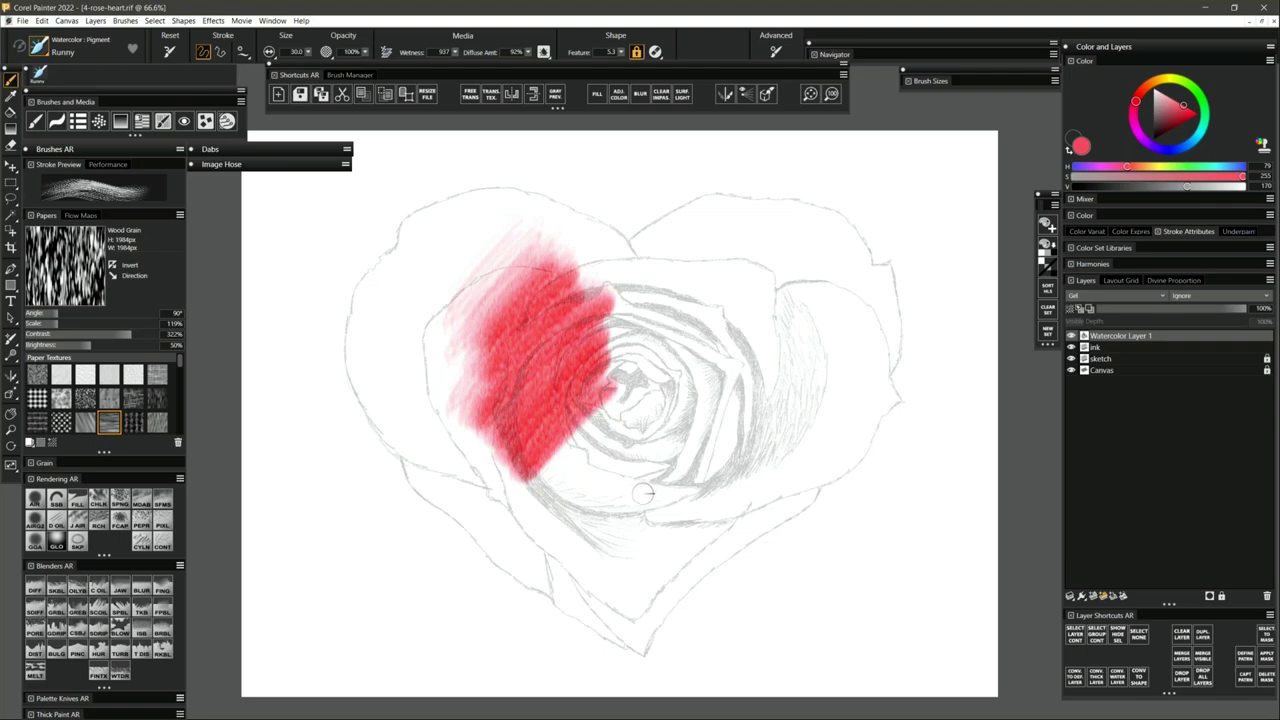
mouse_move(332, 356)
left_mouse_down()
mouse_move(353, 497)
mouse_move(351, 377)
mouse_move(376, 511)
mouse_move(363, 471)
mouse_move(319, 498)
mouse_move(354, 474)
mouse_move(406, 544)
mouse_move(458, 560)
left_mouse_up()
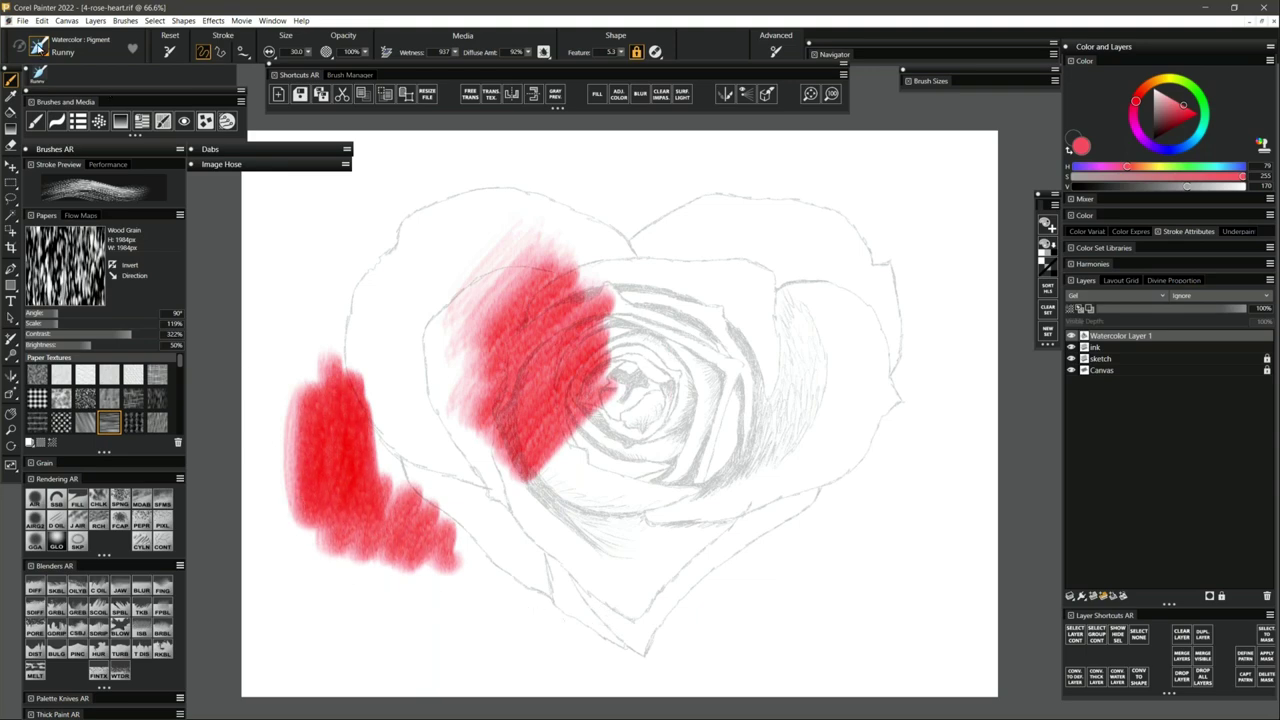
Browse the Watercolor: Real brushes in the Painter 2022 Brushes library.
left_click(40, 50)
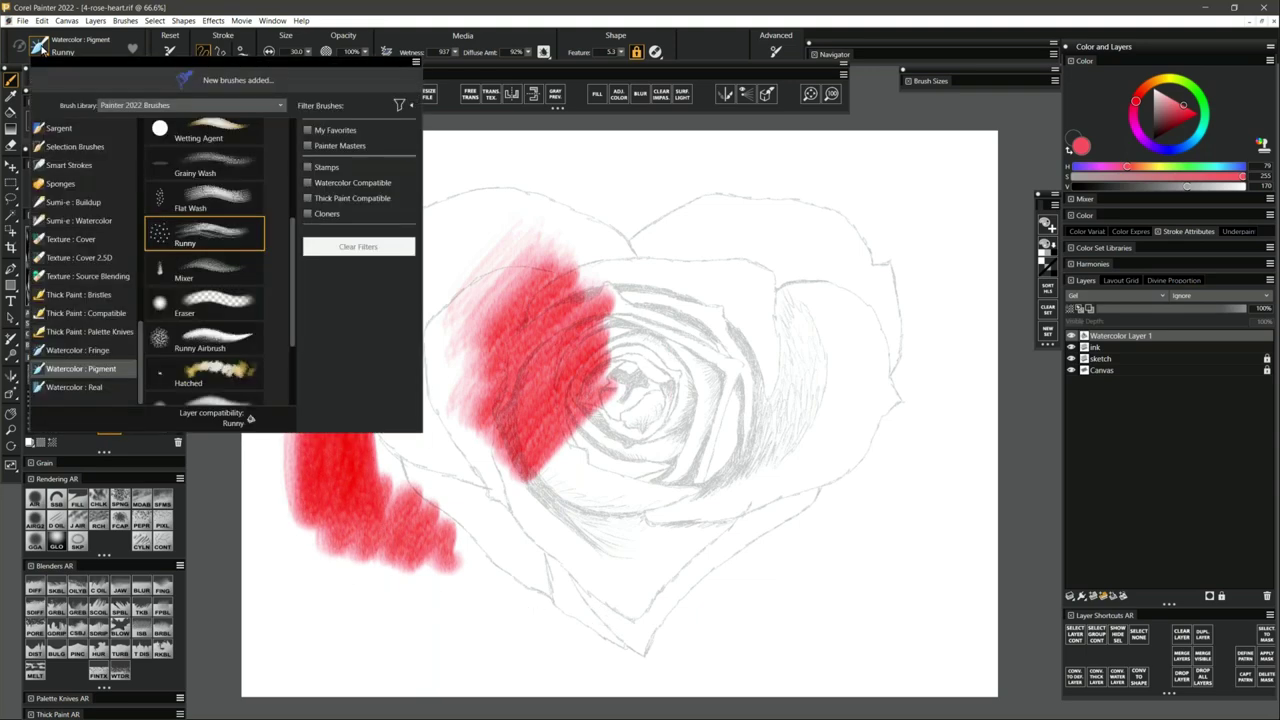
left_click(100, 392)
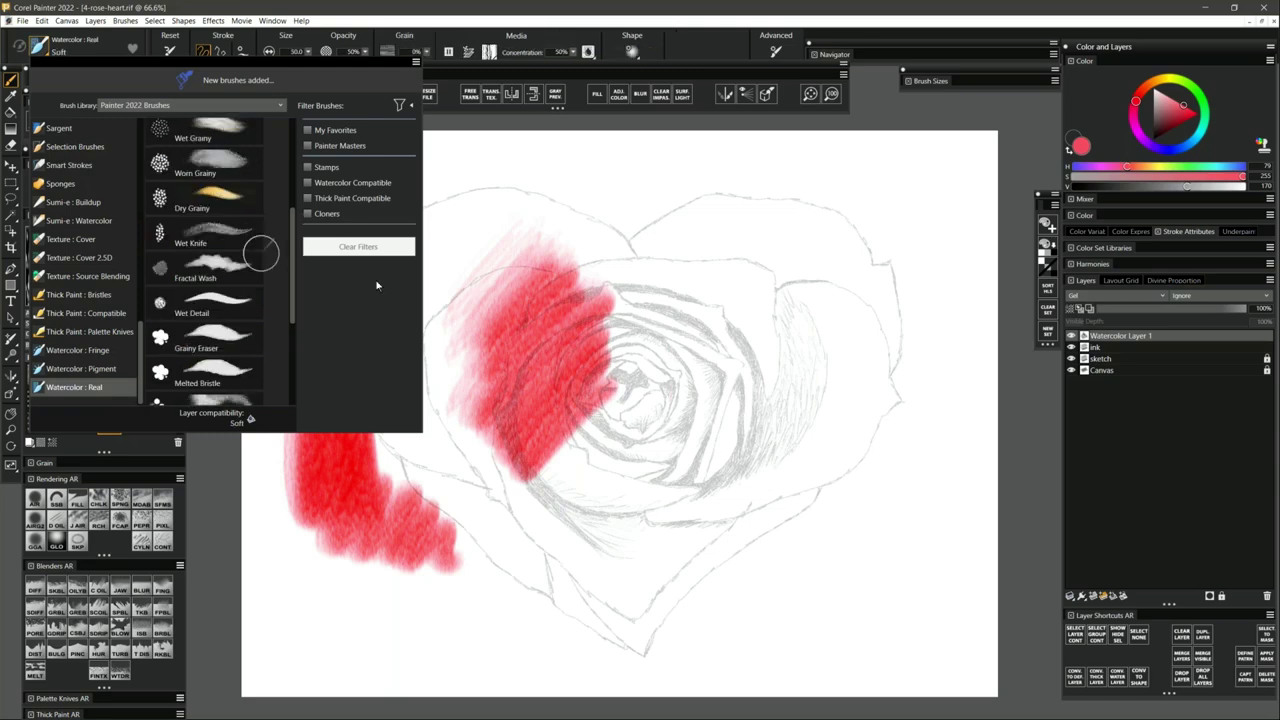
left_click(438, 16)
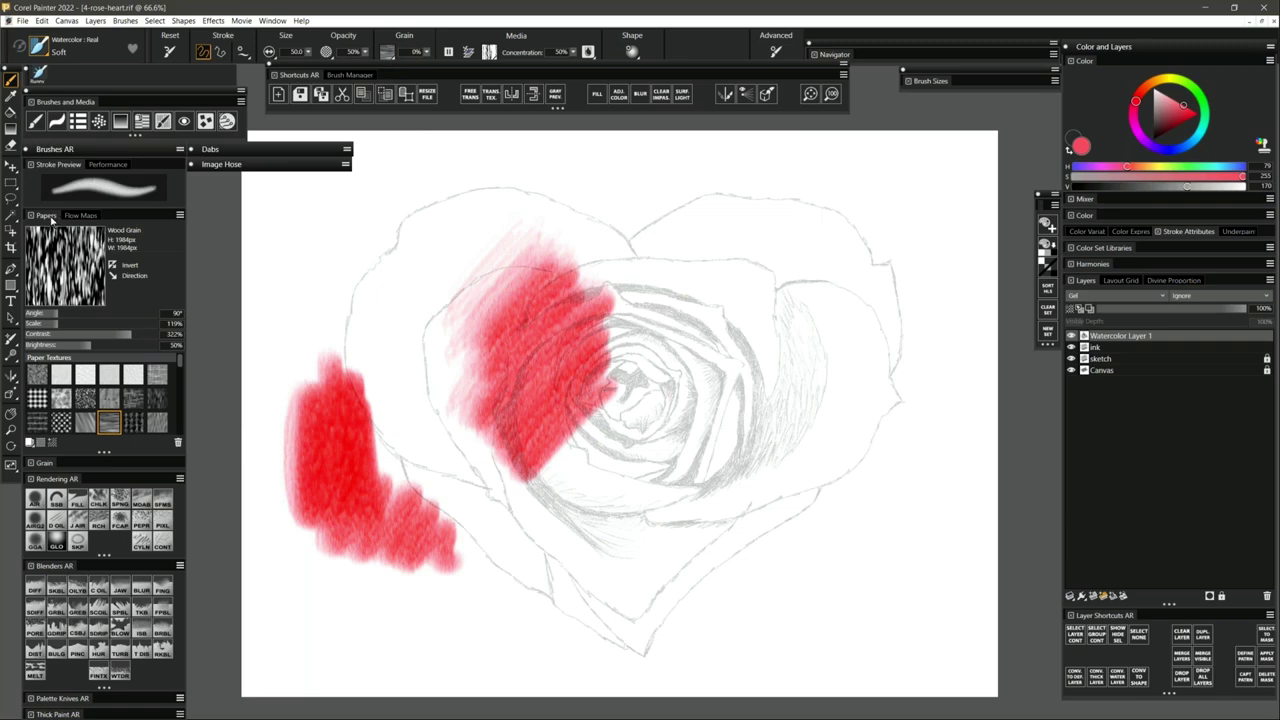
Collapse the Papers settings, expand the Watercolor AR brush set to show all its brushes, and select Watercolor Drips.
left_click(50, 217)
left_click(60, 613)
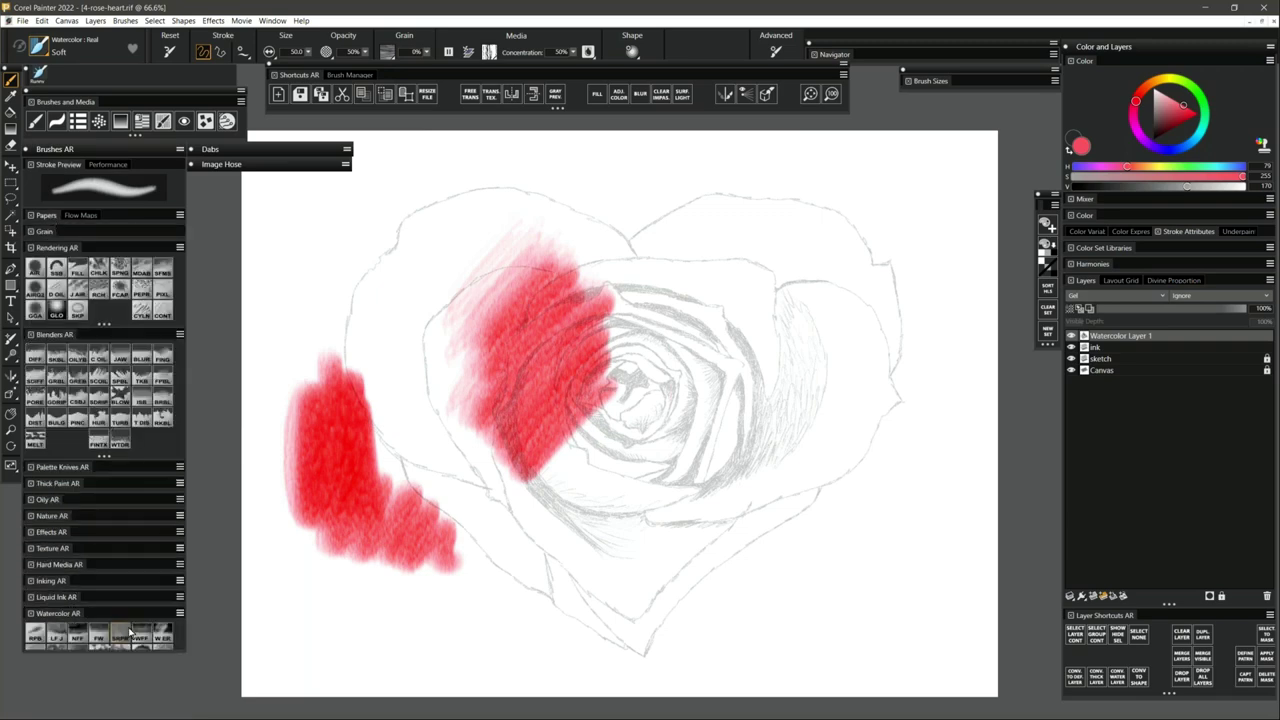
left_click_drag(179, 648, 183, 690)
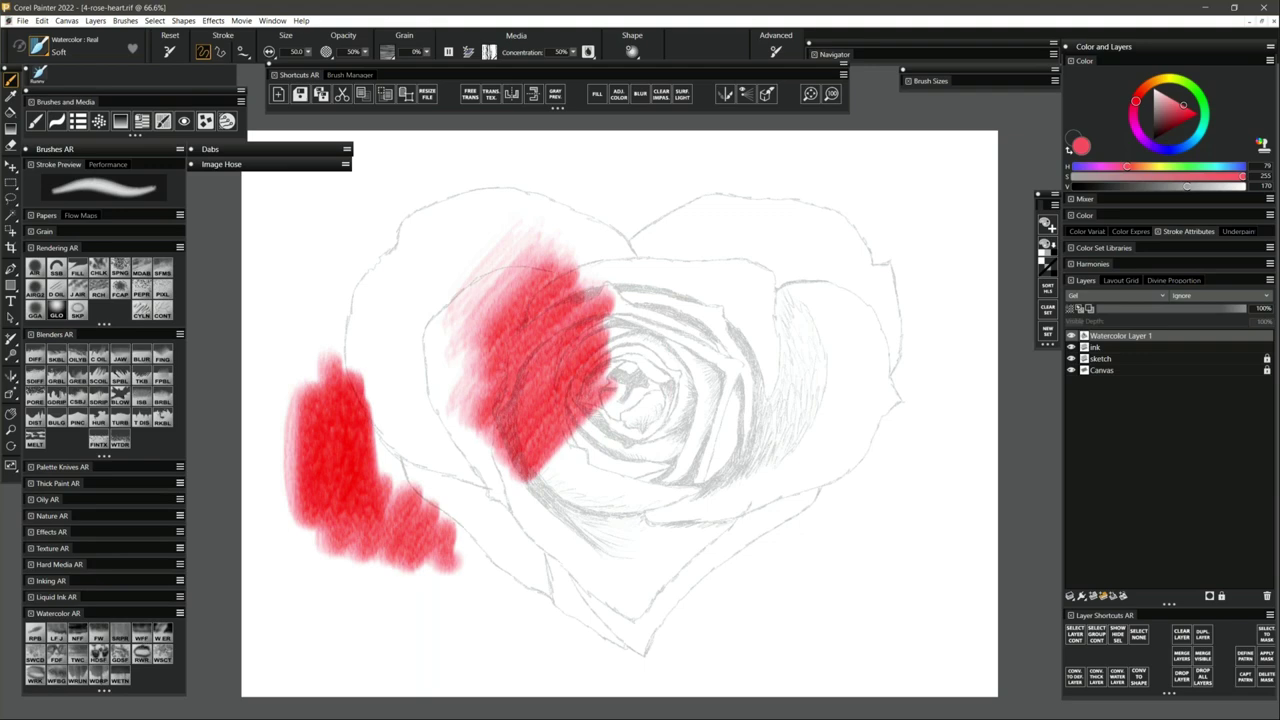
left_click(99, 679)
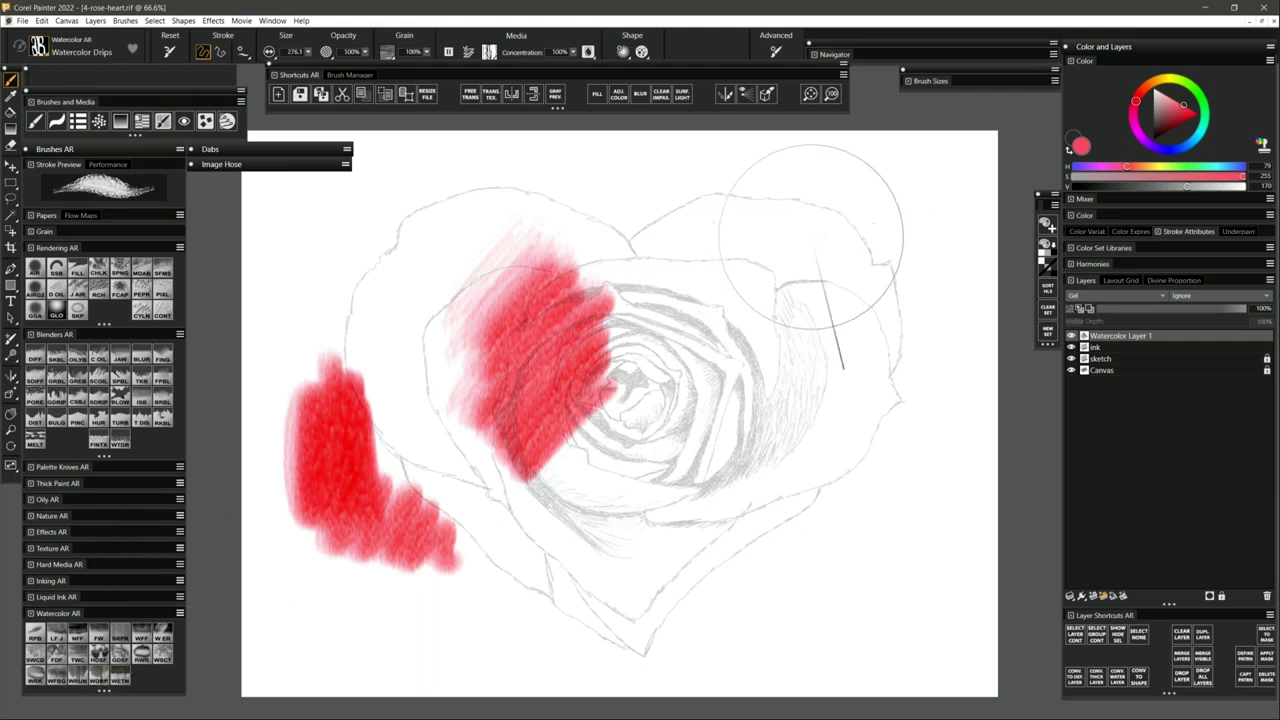
Paint broad red Watercolor Drips strokes across the rose's upper right area and hide the sketch layer.
mouse_move(810, 237)
left_mouse_down()
mouse_move(862, 232)
mouse_move(842, 244)
mouse_move(735, 235)
mouse_move(890, 290)
mouse_move(930, 285)
left_mouse_up()
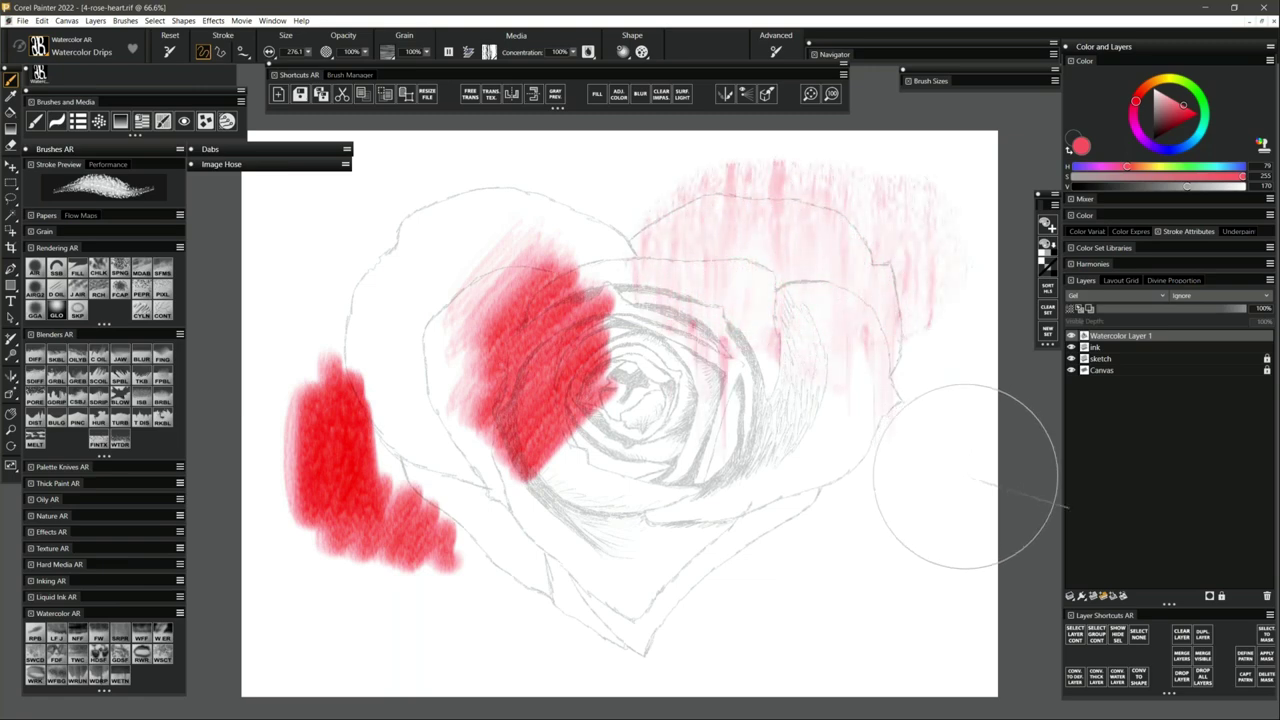
left_click(1071, 359)
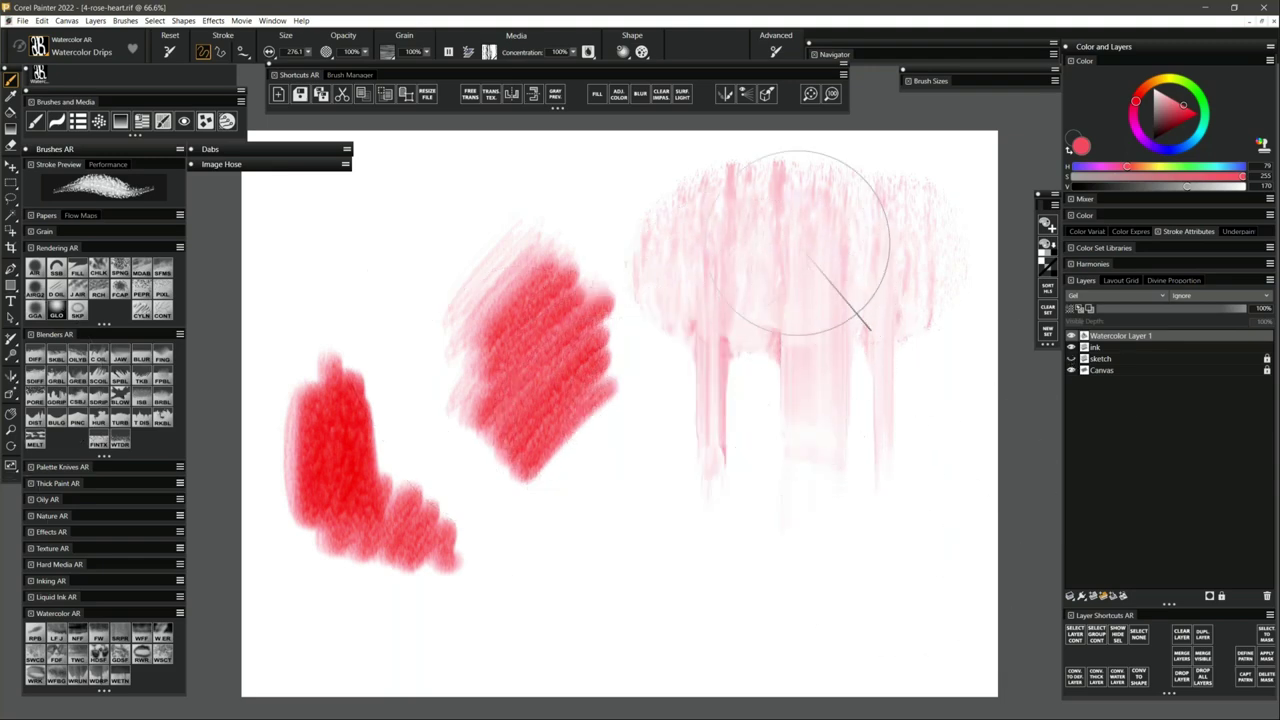
mouse_move(800, 243)
left_mouse_down()
mouse_move(849, 286)
mouse_move(700, 271)
mouse_move(929, 309)
mouse_move(670, 238)
mouse_move(975, 205)
left_mouse_up()
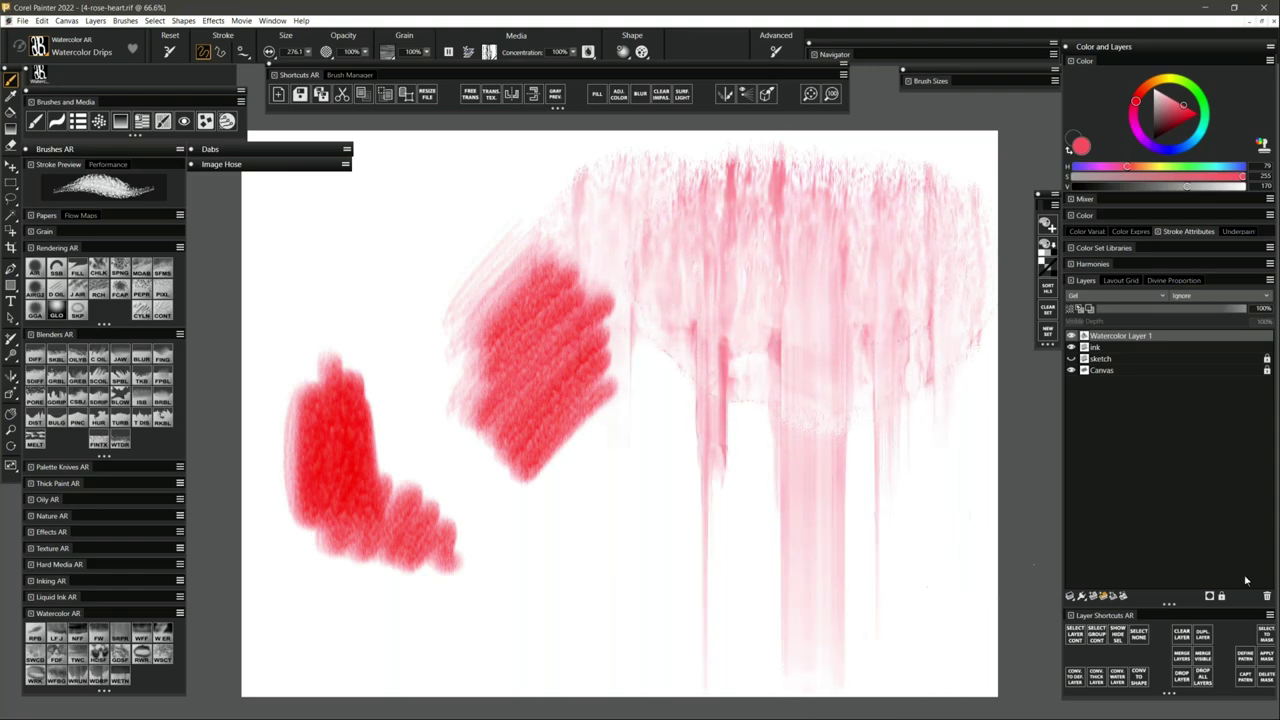
Delete the painted watercolor layer and paint splatters across the middle of the blank page with the Wet Splatter CT brush.
left_click(1267, 596)
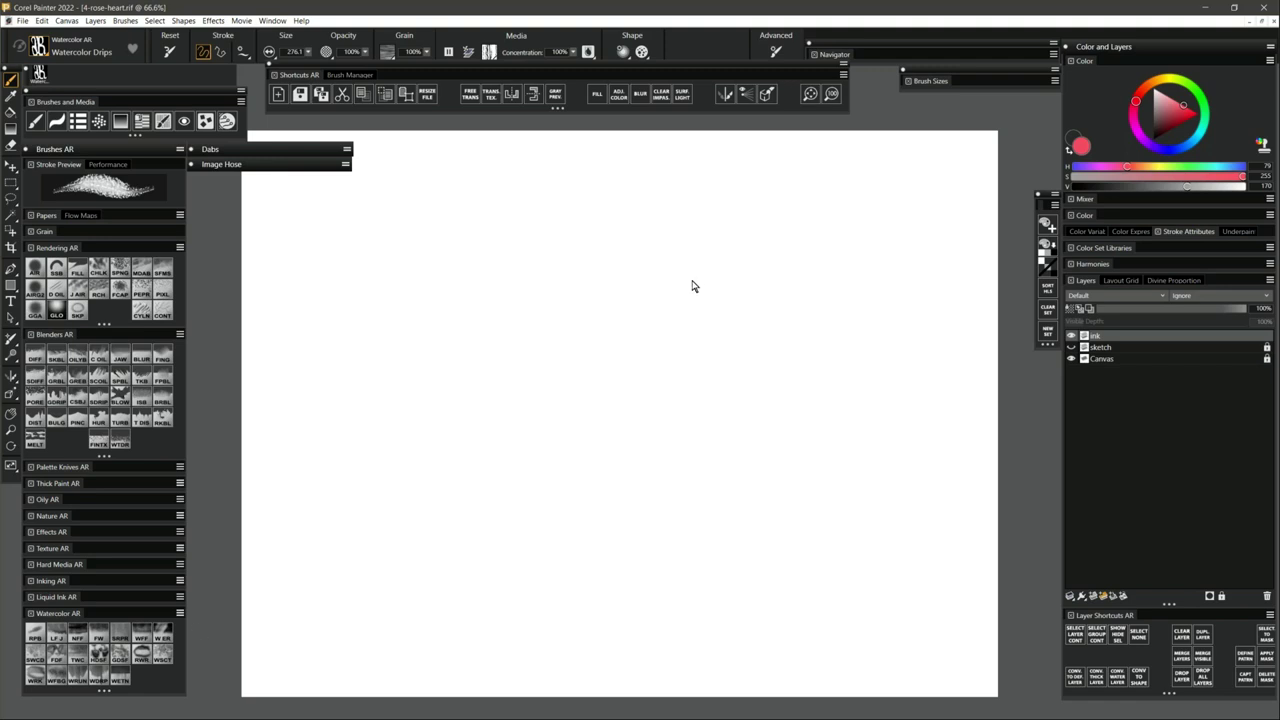
key("w")
mouse_move(691, 279)
left_mouse_down()
mouse_move(613, 339)
mouse_move(660, 380)
left_mouse_up()
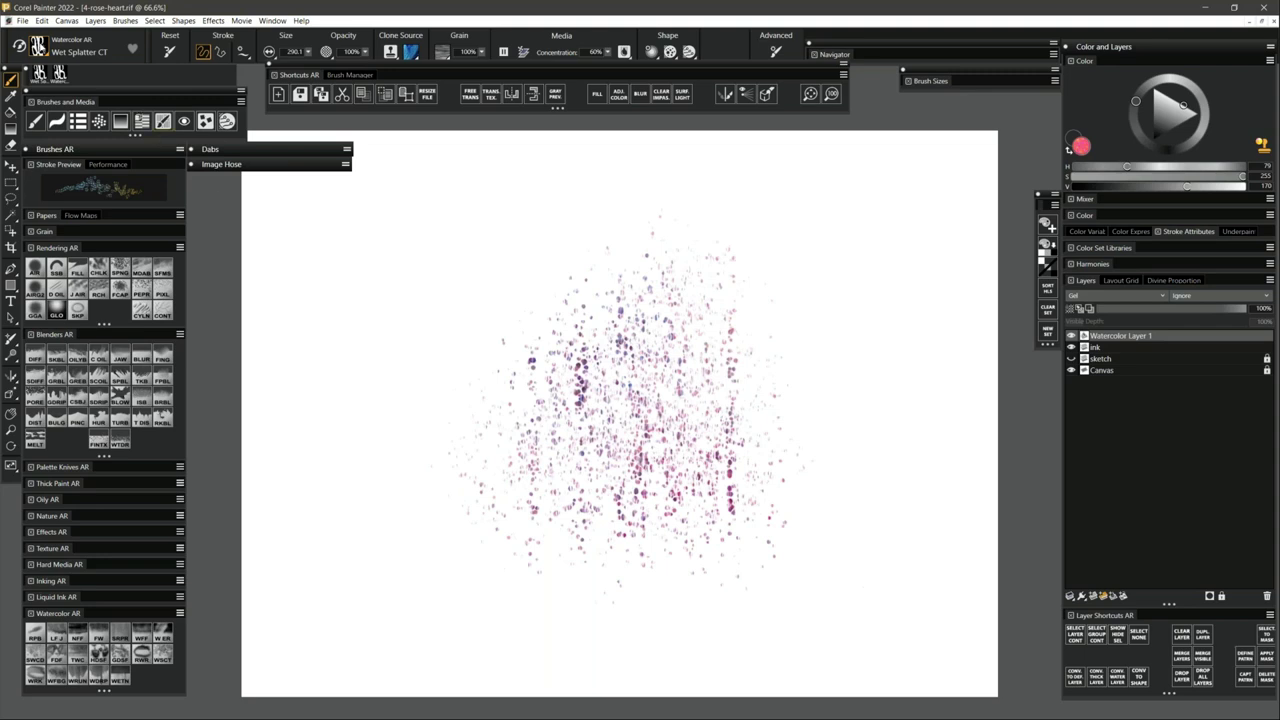
Look at the available brush libraries and the Watercolor AR brushes in AR Brushes 2022.
left_click(38, 45)
left_click(190, 105)
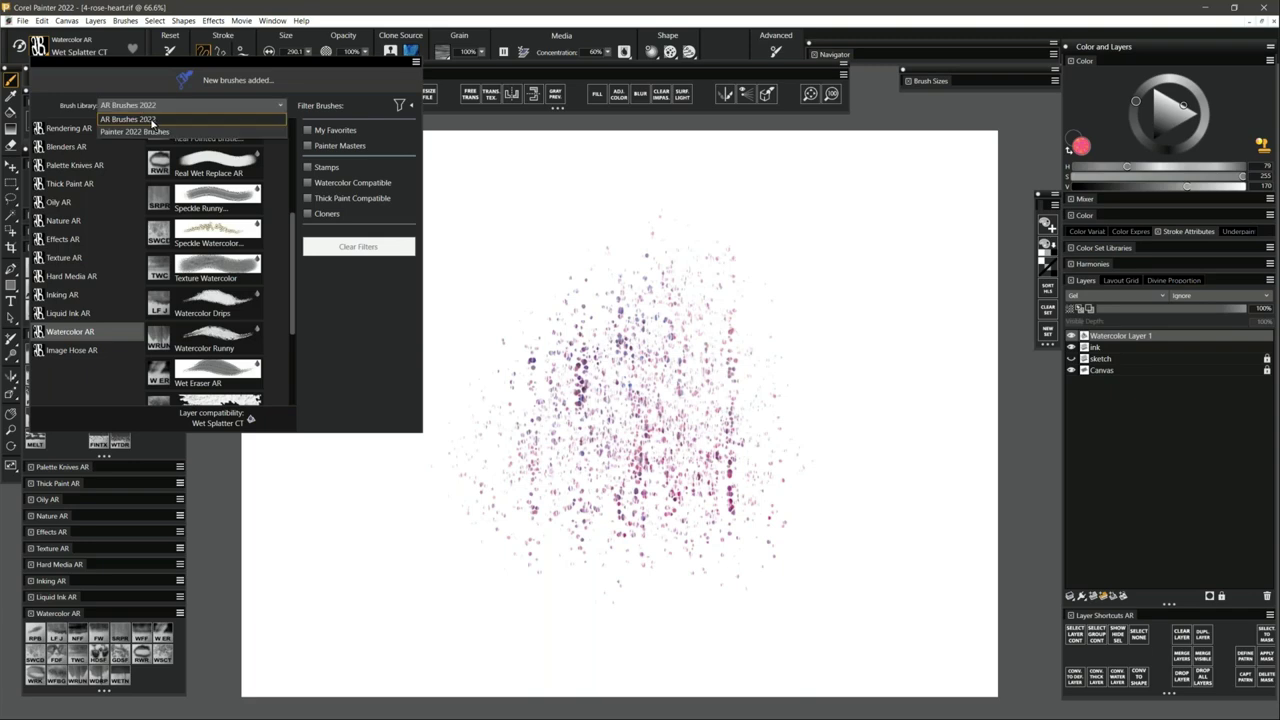
left_click(222, 135)
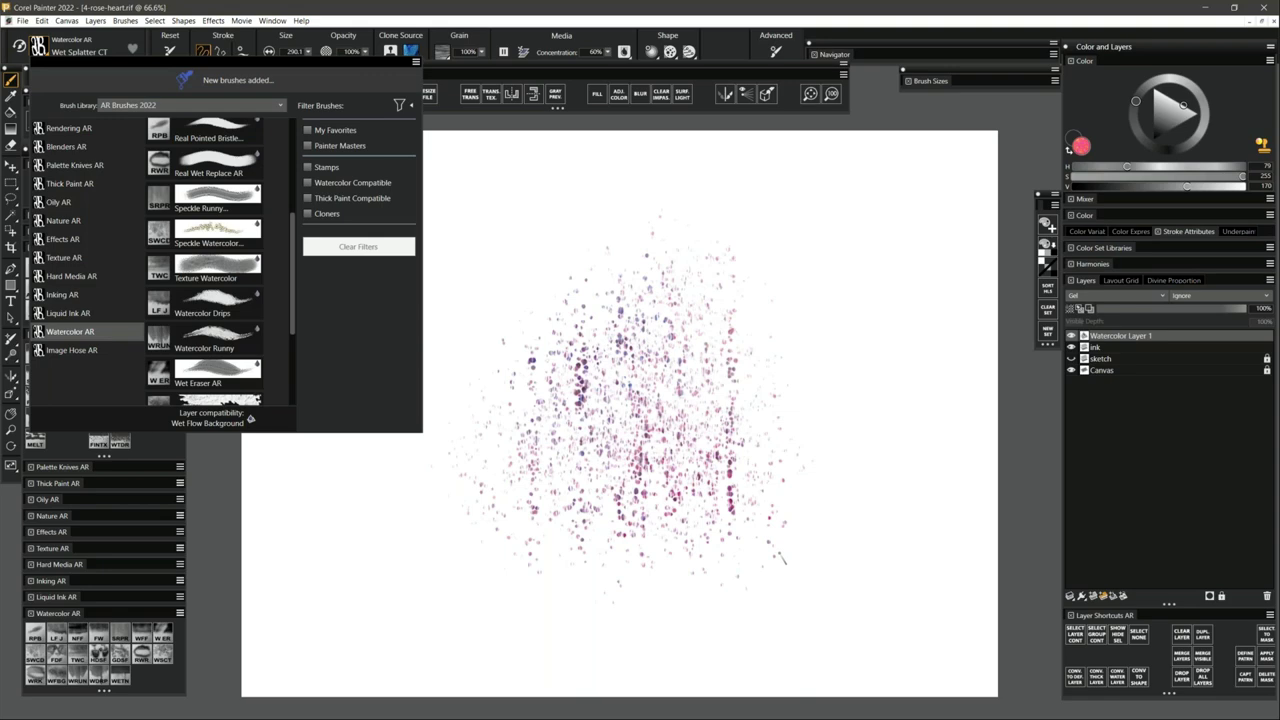
left_click(1055, 6)
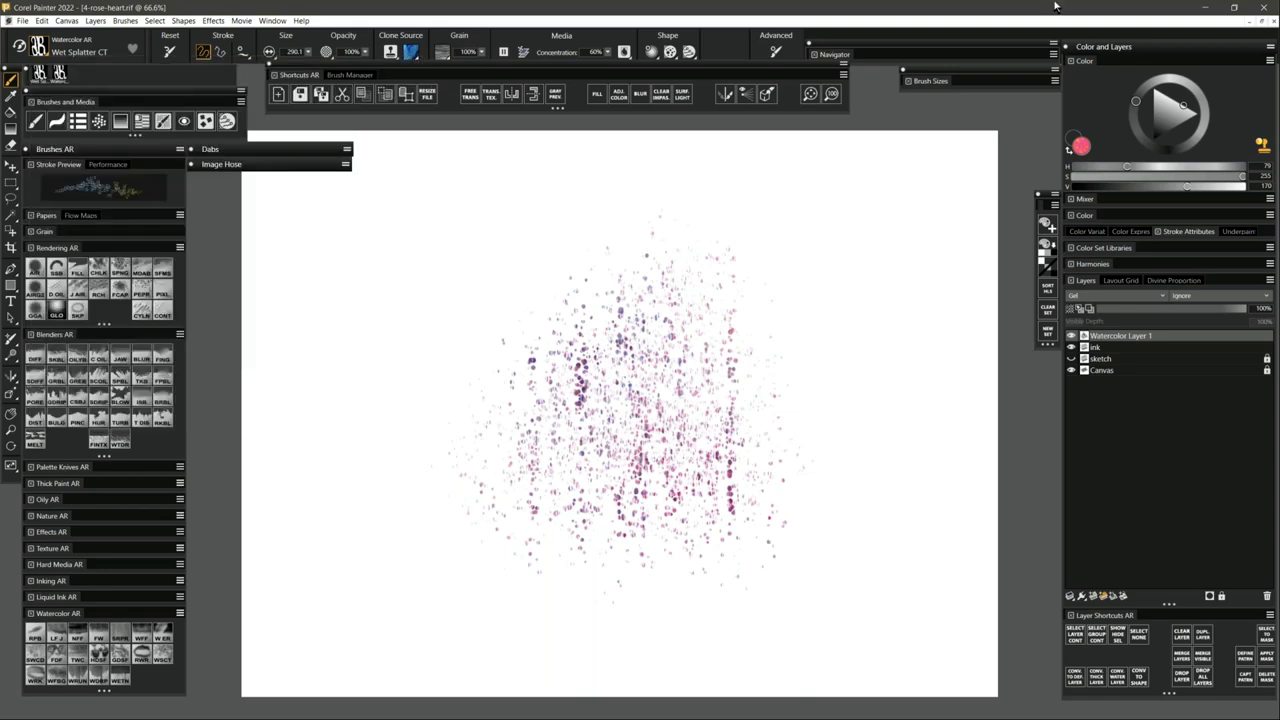
Revert the rose heart document to its last saved version.
left_click(20, 20)
key("Escape")
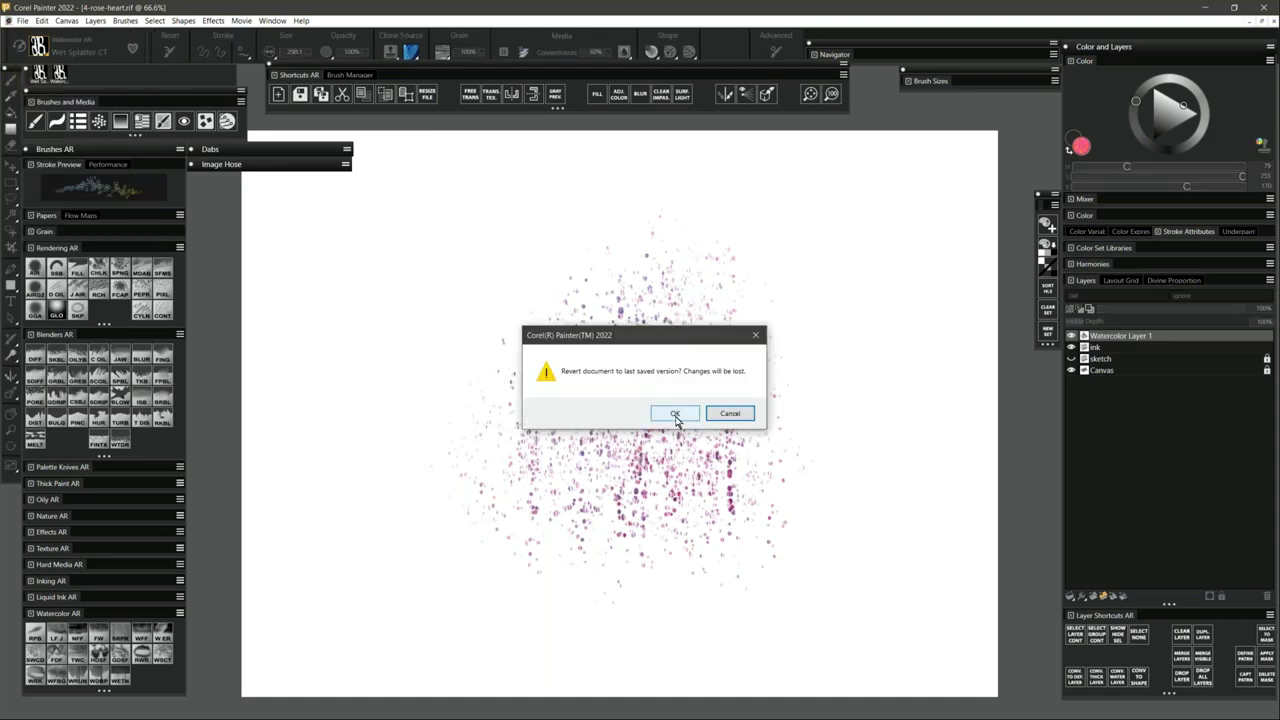
left_click(668, 410)
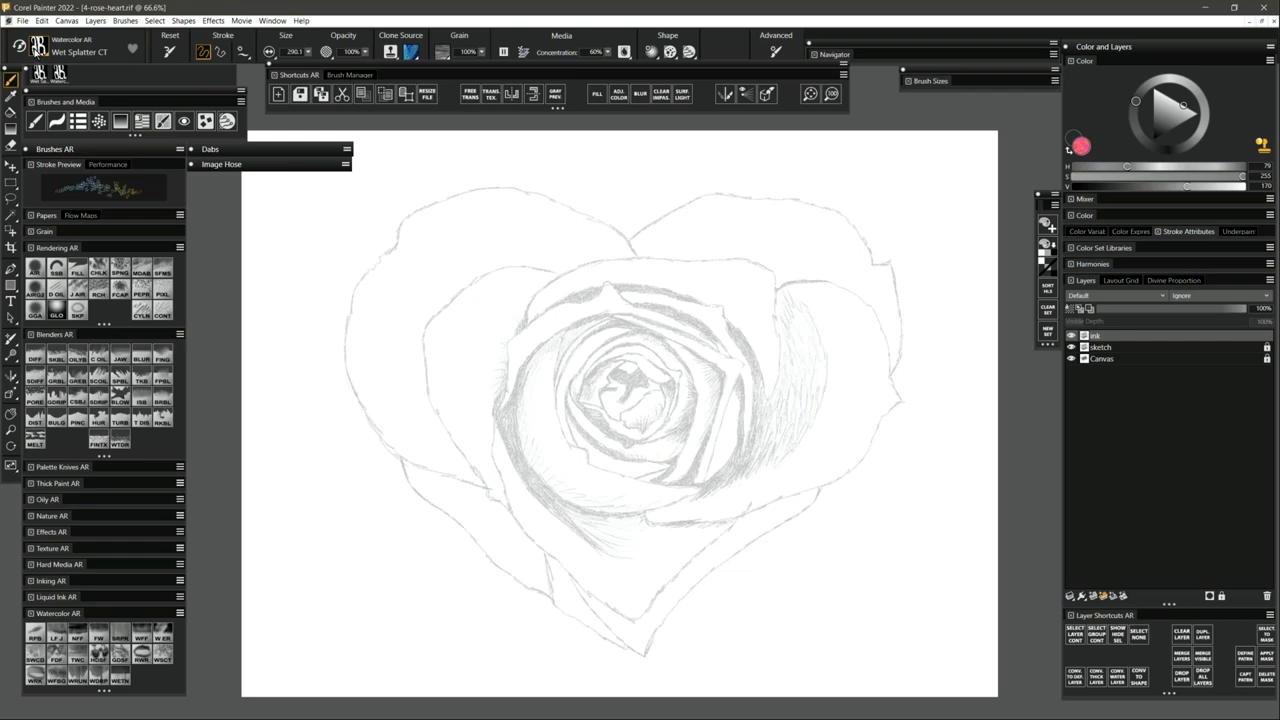
Switch the brush library to Painter 2022 Brushes and display the Pens category with the Smooth pen selected.
left_click(38, 46)
left_click(150, 106)
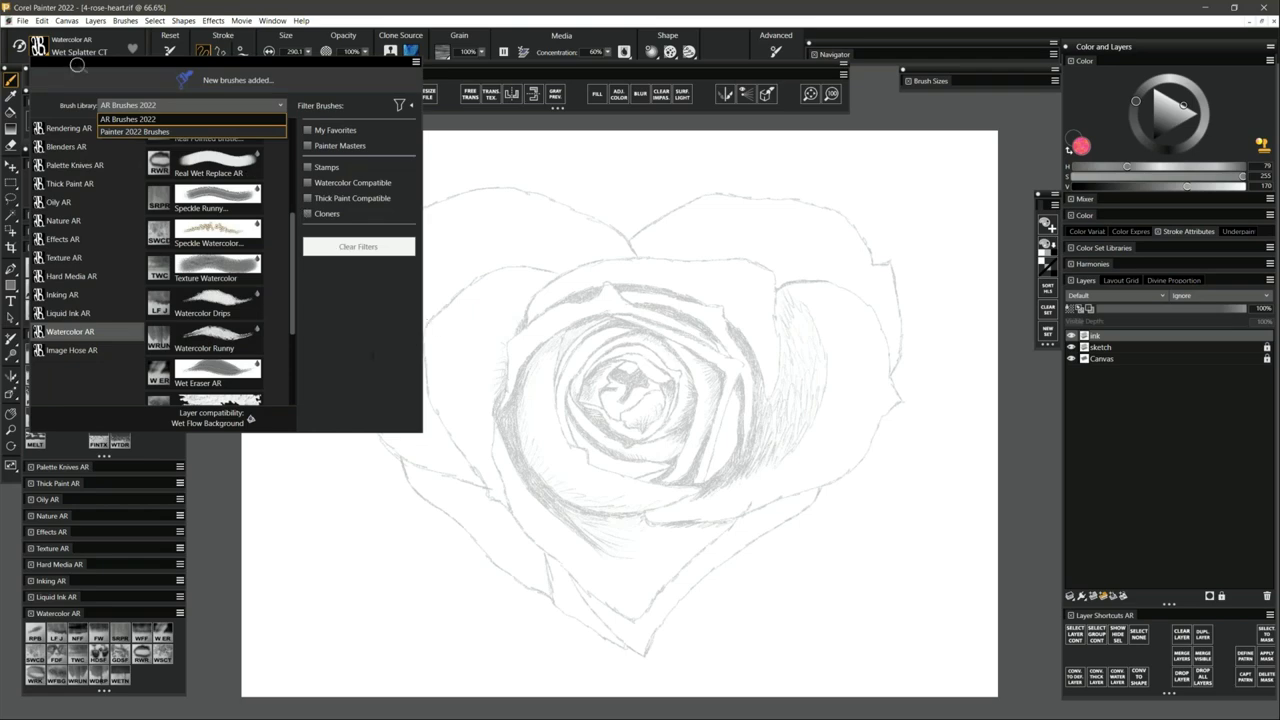
left_click(40, 47)
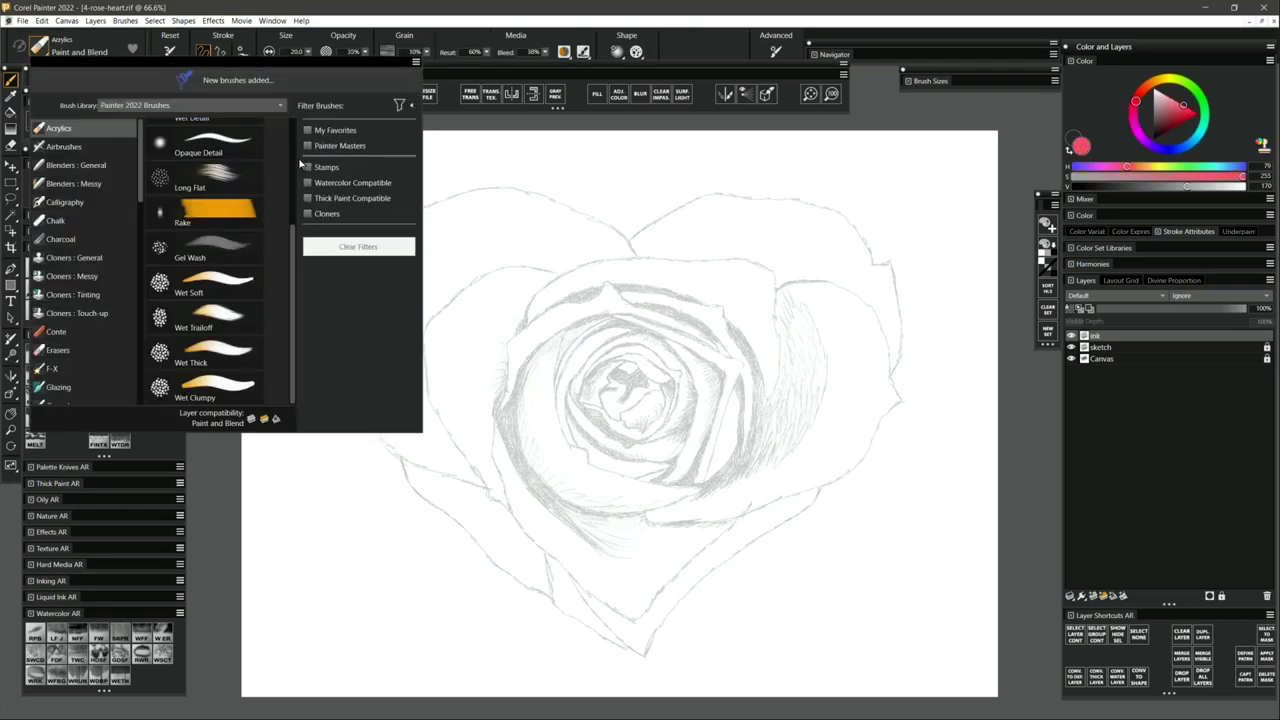
left_click_drag(140, 198, 133, 363)
scroll(100, 380, "up", 1)
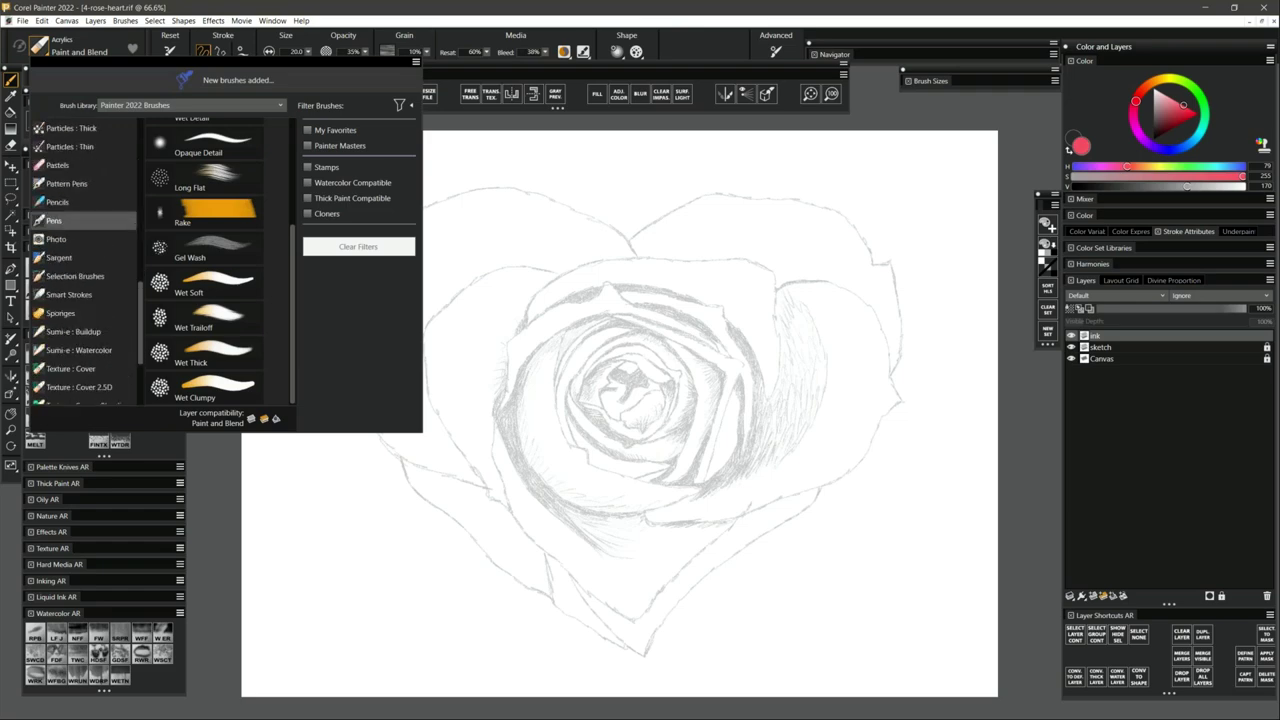
left_click(54, 220)
scroll(215, 160, "up", 1)
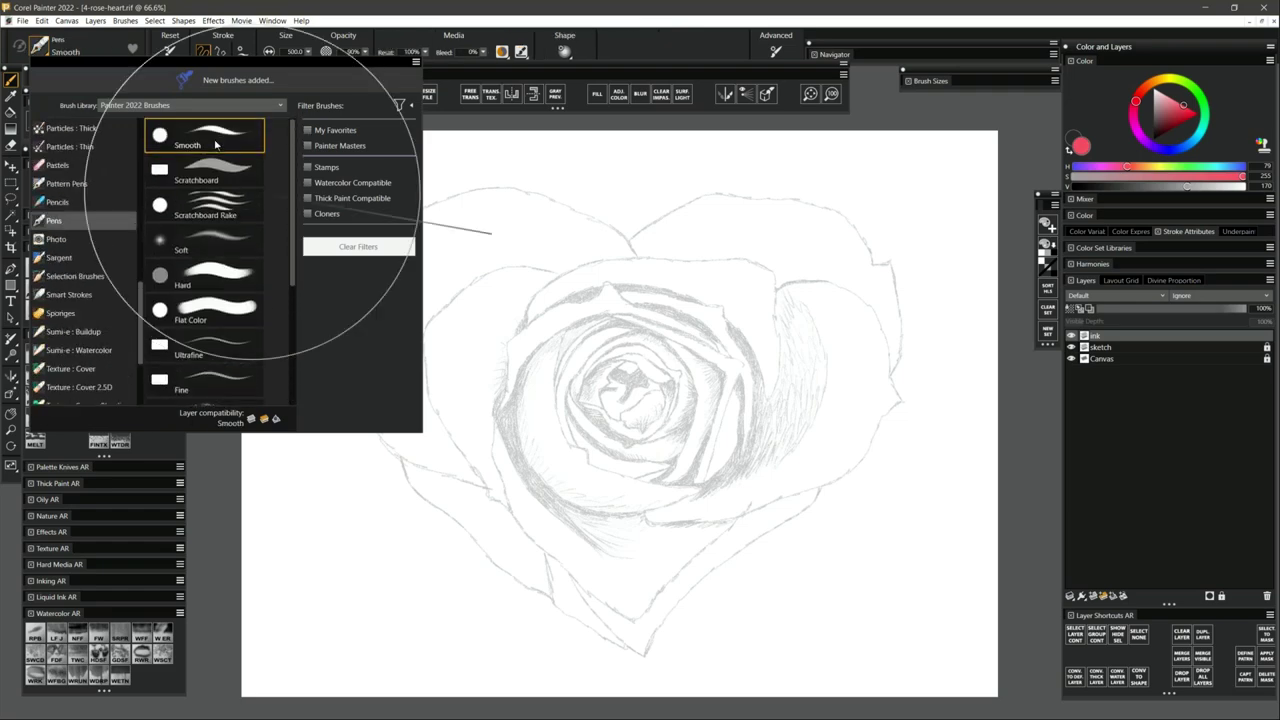
Choose the Smooth pen with black as the painting color and display its dab settings.
left_click(215, 145)
left_click(1153, 139)
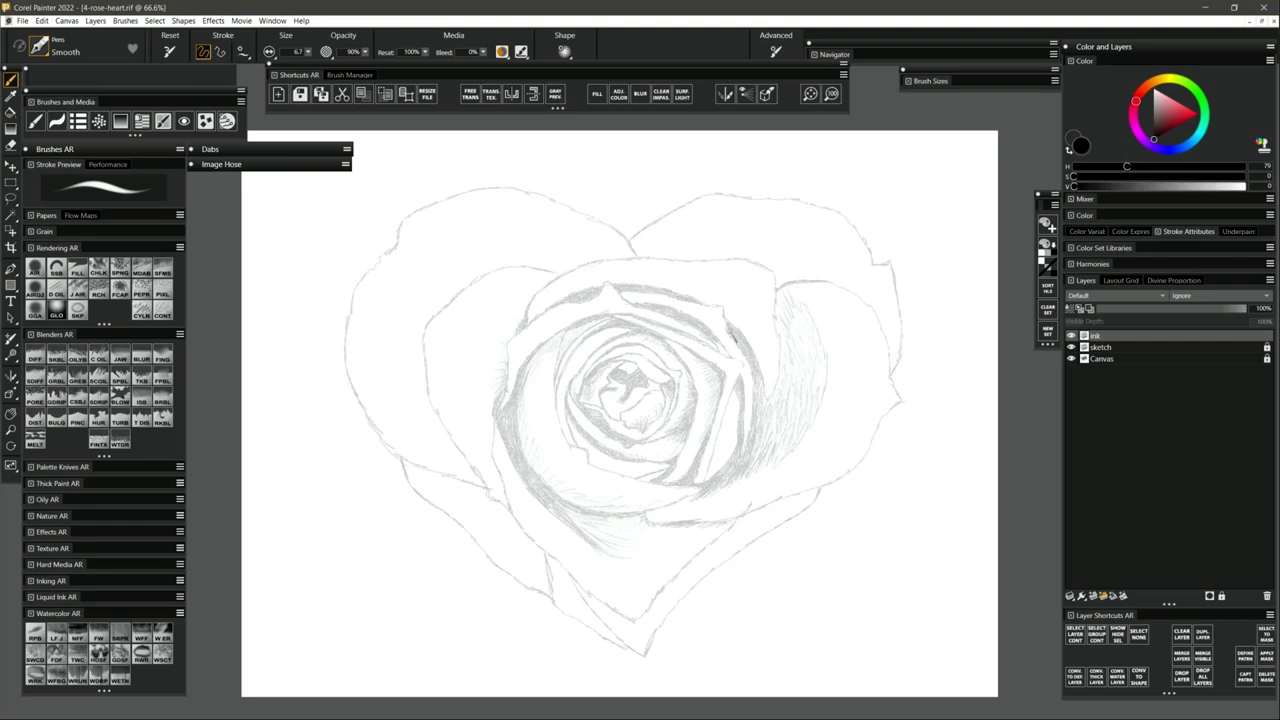
key("ctrl+b")
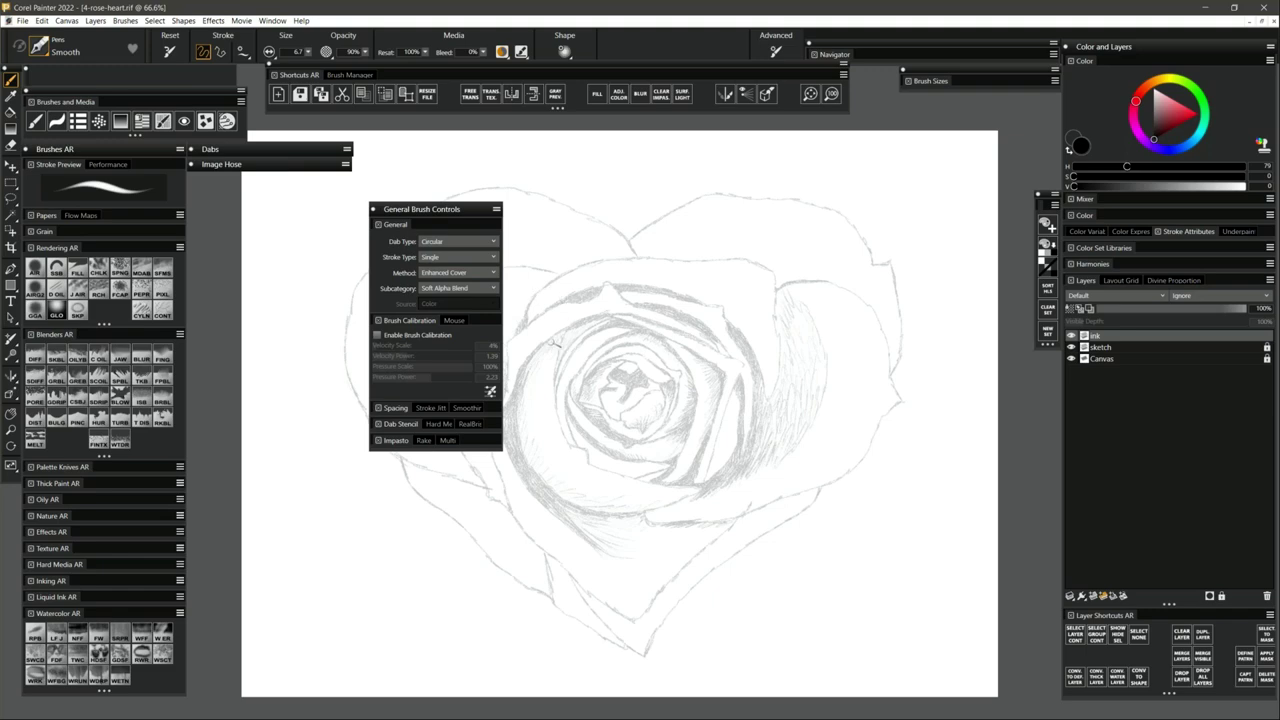
left_click(374, 210)
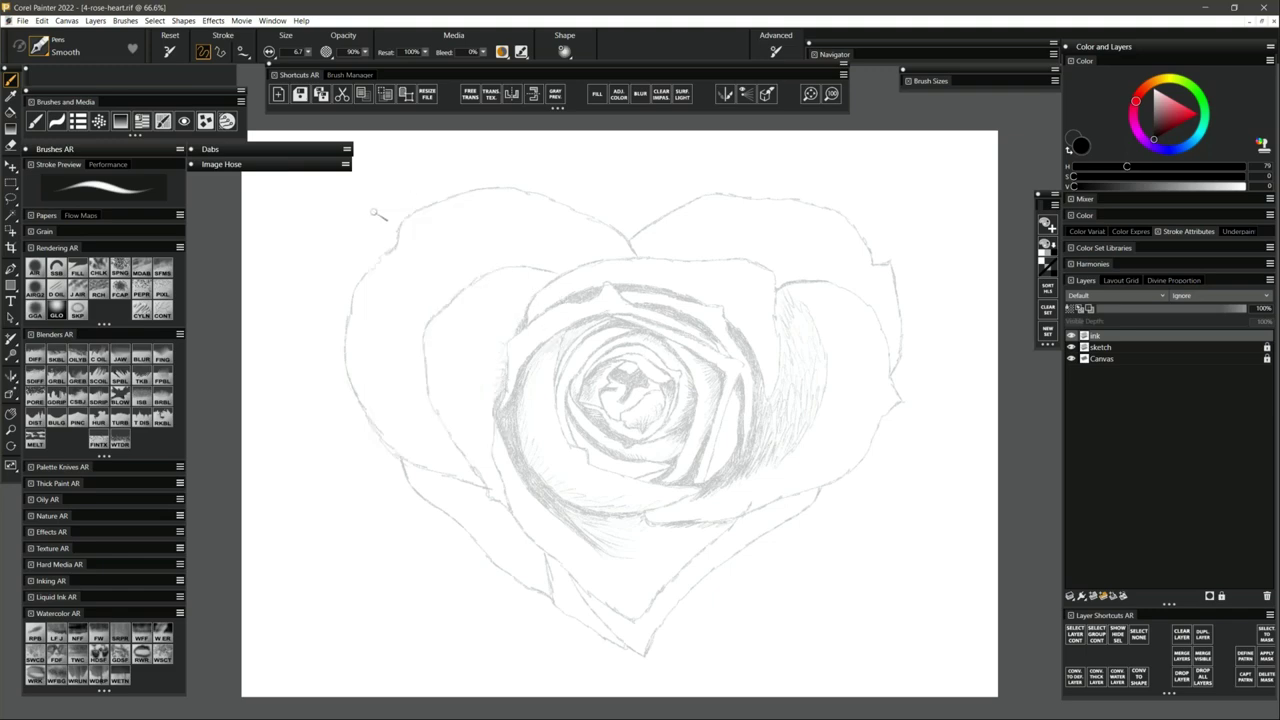
left_click(265, 147)
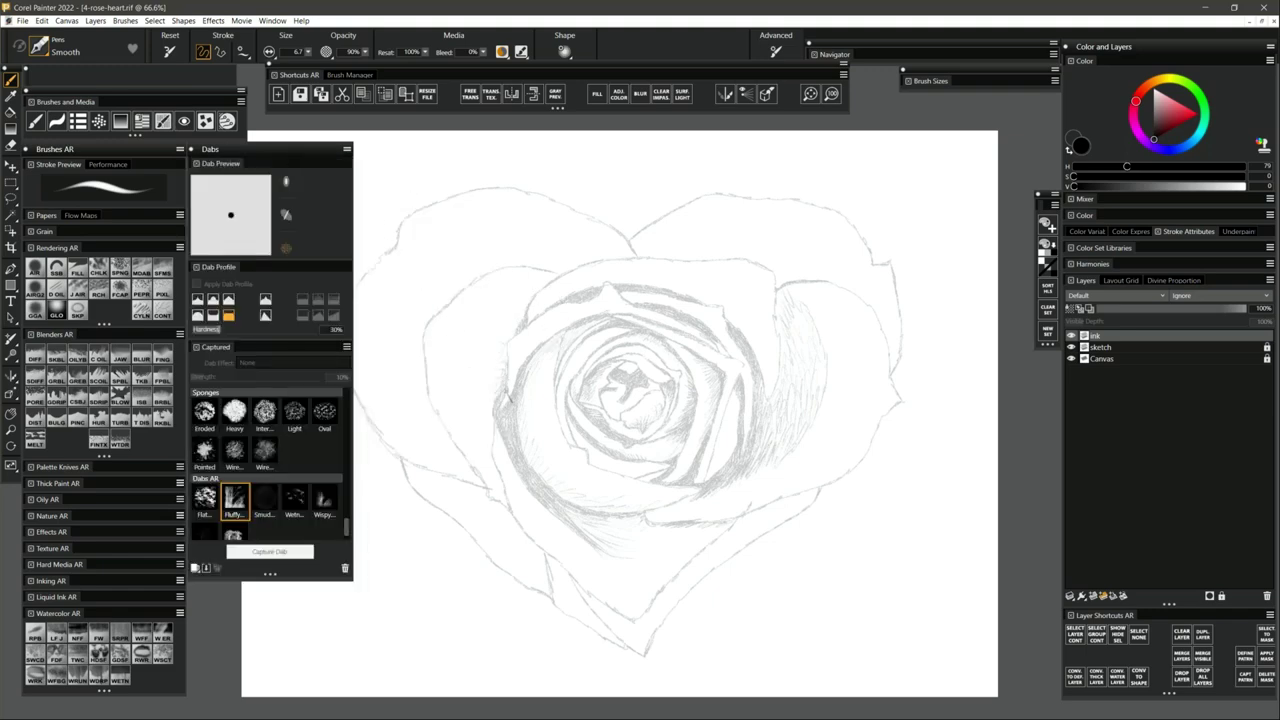
Enlarge the Smooth pen to 22.9 and paint a thick black vertical test stroke beside the rose sketch.
scroll(607, 501, "up", 3)
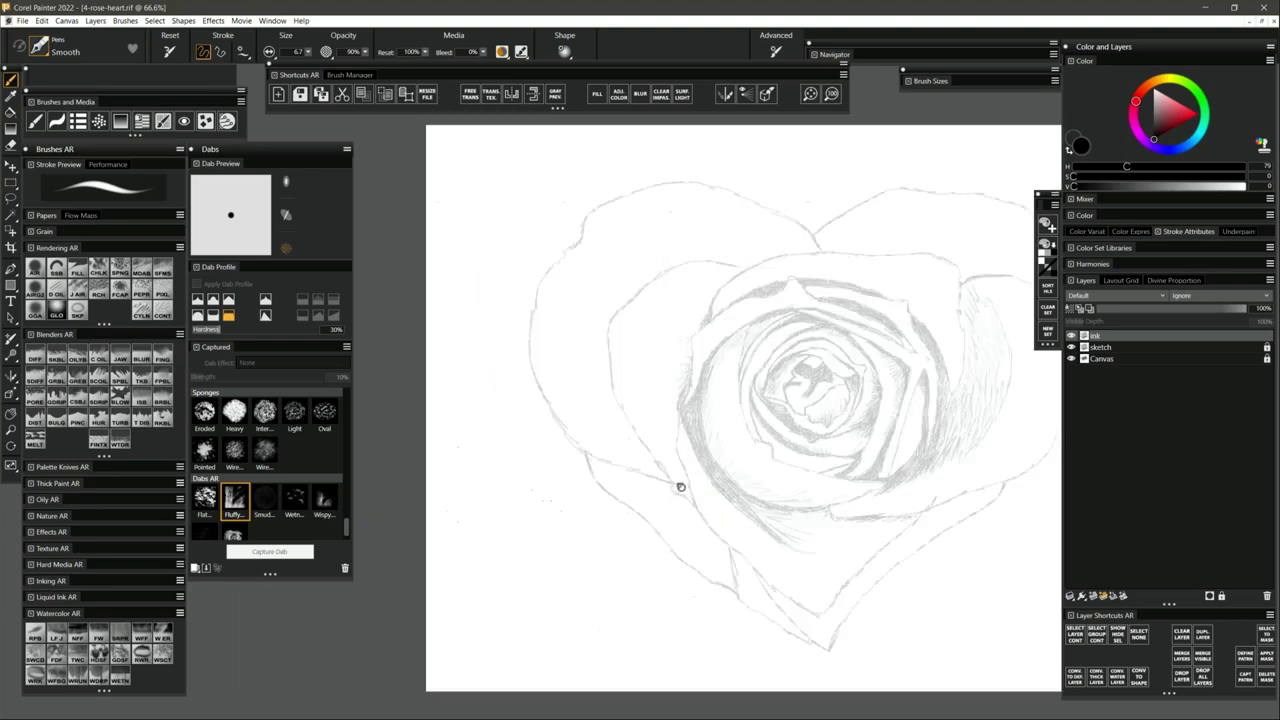
key("bracketright")
key("bracketright")
key("bracketright")
mouse_move(429, 180)
left_mouse_down()
mouse_move(416, 473)
mouse_move(429, 648)
left_mouse_up()
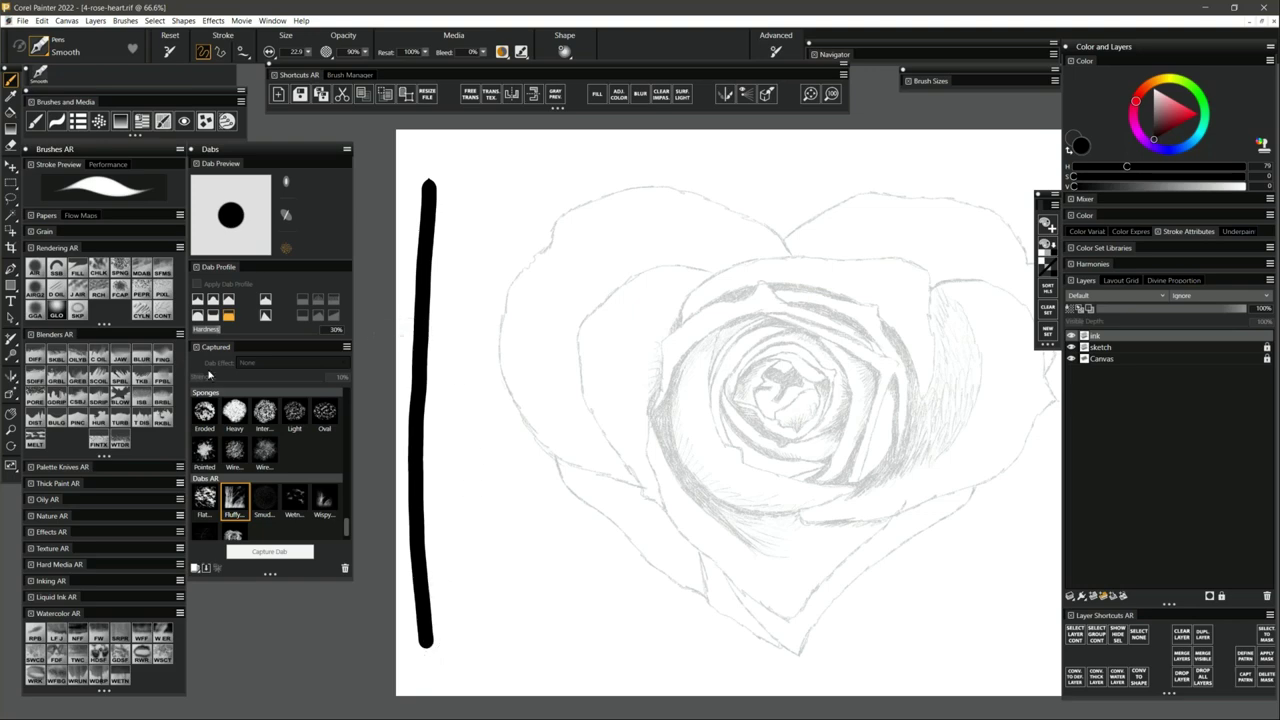
Magnify the test stroke to 100%, apply the first, softer dab profile and paint a second vertical stroke next to it.
left_click(11, 431)
left_click(446, 362)
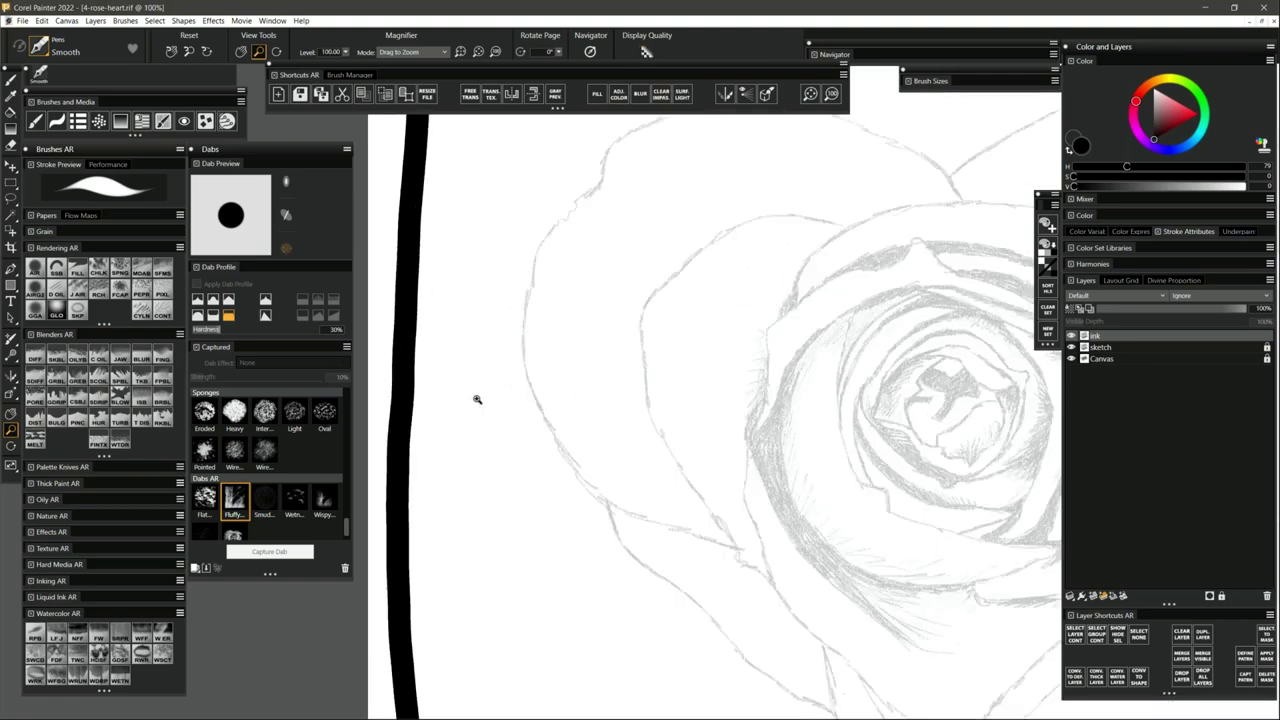
key("b")
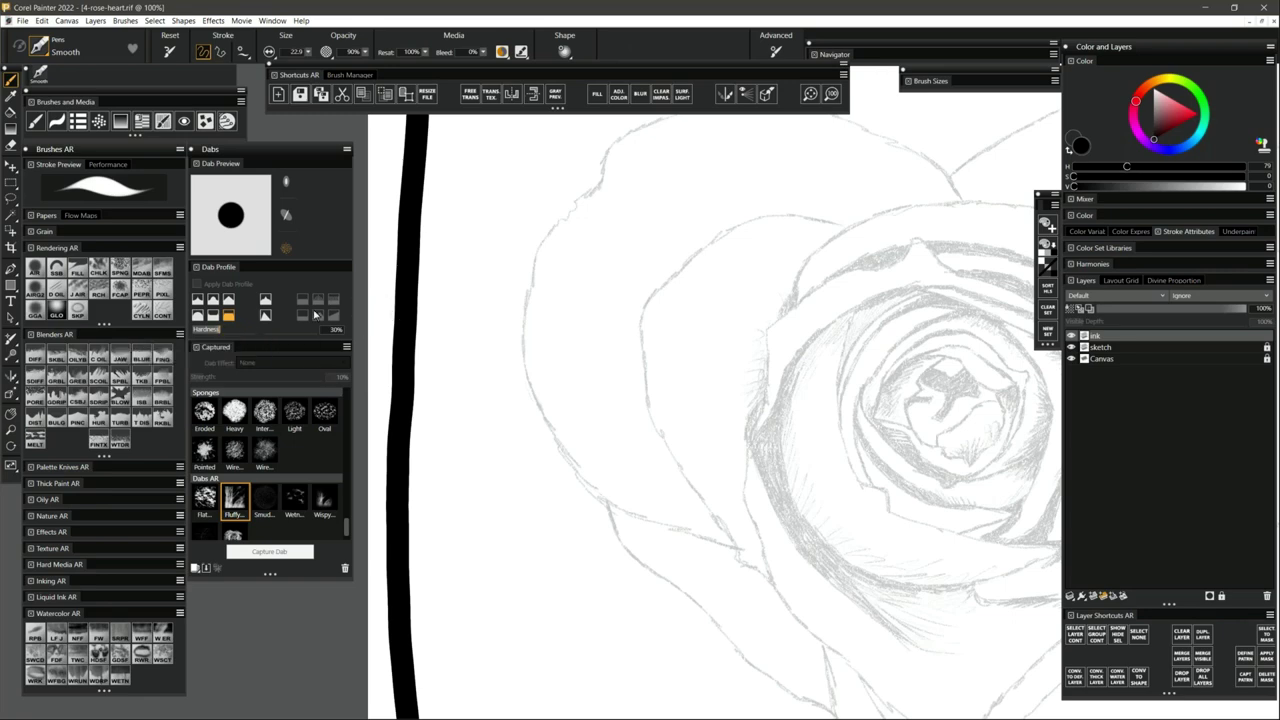
left_click(198, 302)
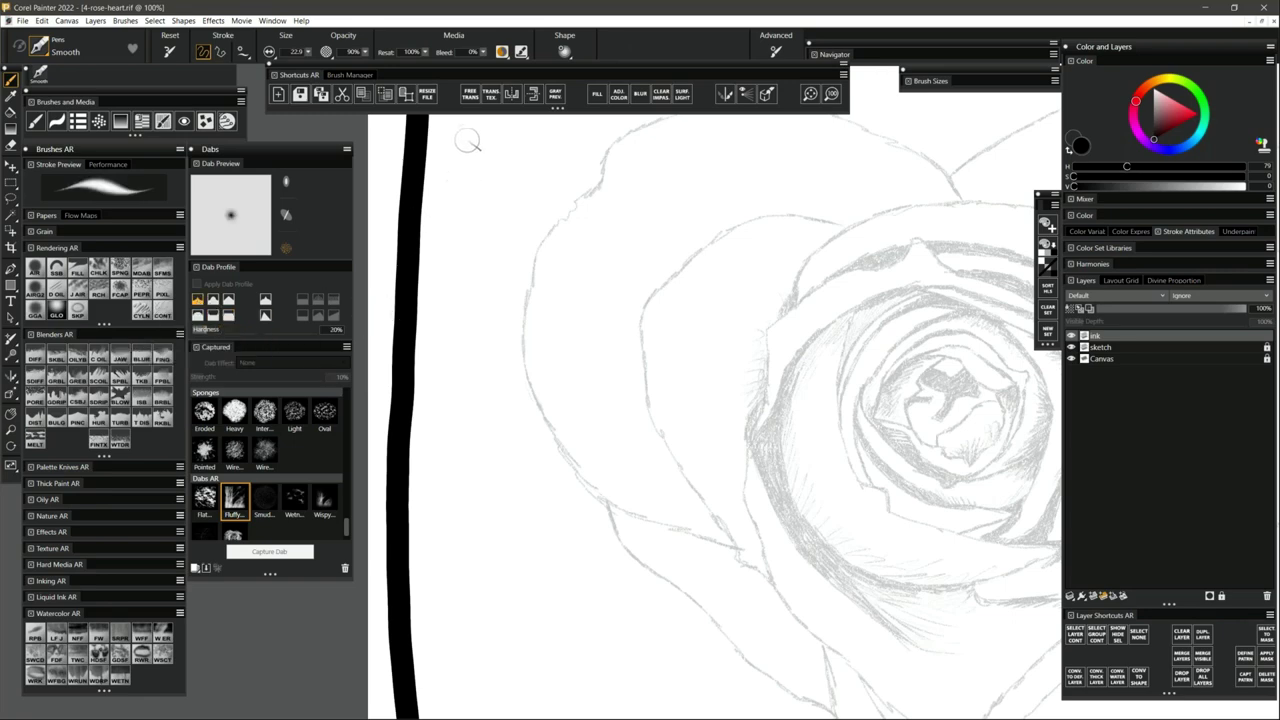
mouse_move(465, 132)
left_mouse_down()
mouse_move(427, 432)
mouse_move(429, 552)
mouse_move(445, 695)
left_mouse_up()
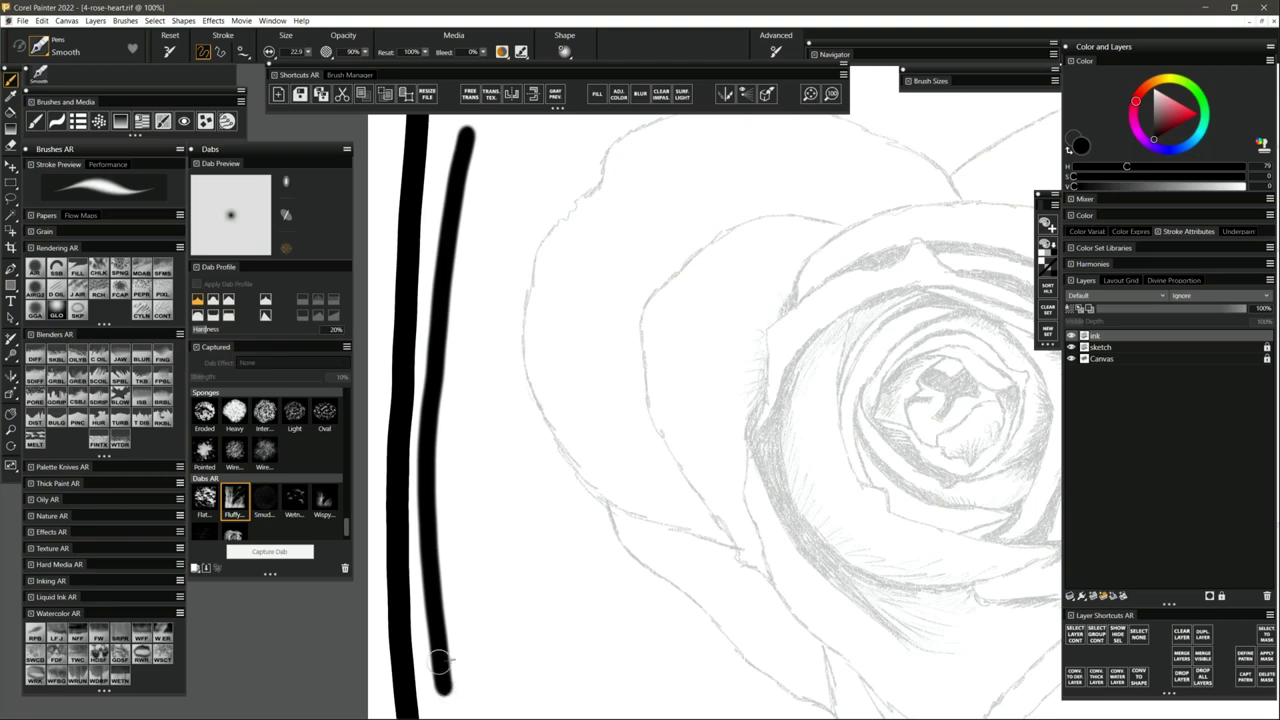
Return to the hard-edged dab profile and paint two more vertical strokes, adjusting the hardness between them.
left_click(264, 315)
mouse_move(503, 140)
left_mouse_down()
mouse_move(486, 262)
mouse_move(483, 612)
left_mouse_up()
left_click_drag(261, 332, 330, 333)
mouse_move(546, 146)
left_mouse_down()
mouse_move(520, 376)
mouse_move(522, 547)
mouse_move(537, 650)
left_mouse_up()
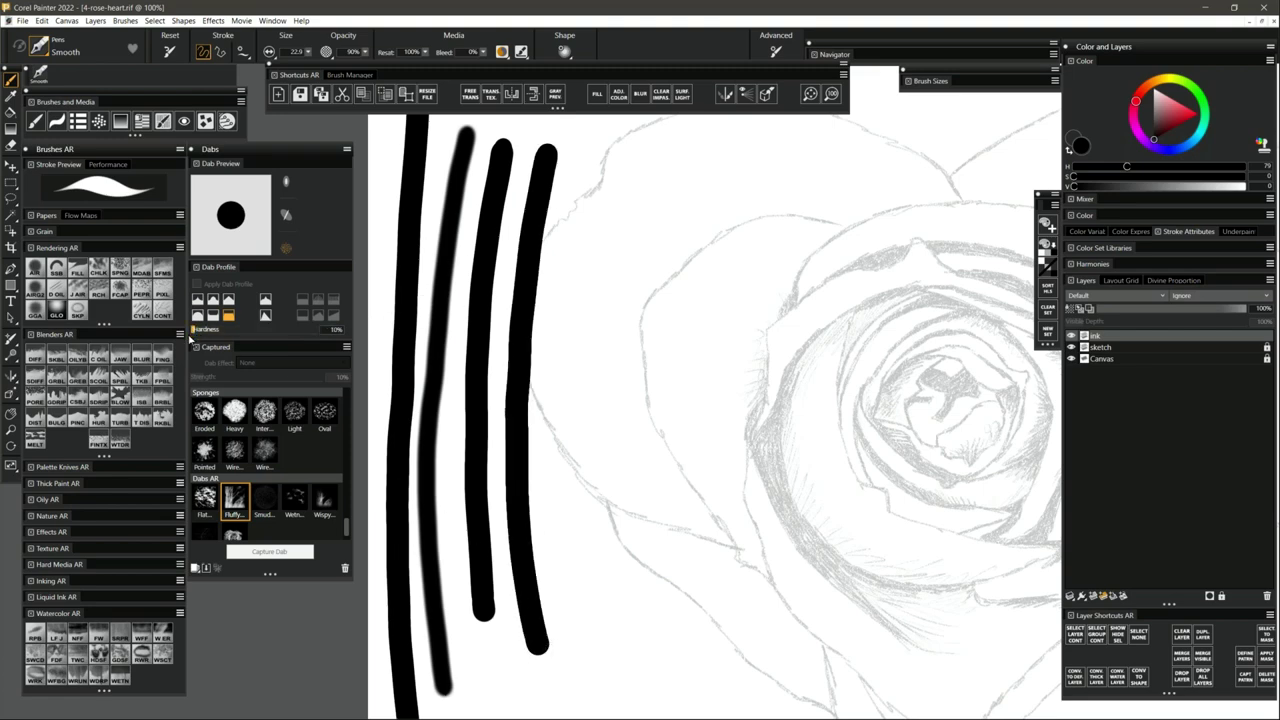
Paint three further vertical test strokes, each at a different high hardness setting.
left_click_drag(195, 333, 309, 335)
left_click_drag(578, 150, 580, 625)
left_click(295, 333)
mouse_move(604, 168)
left_mouse_down()
mouse_move(592, 357)
mouse_move(608, 626)
left_mouse_up()
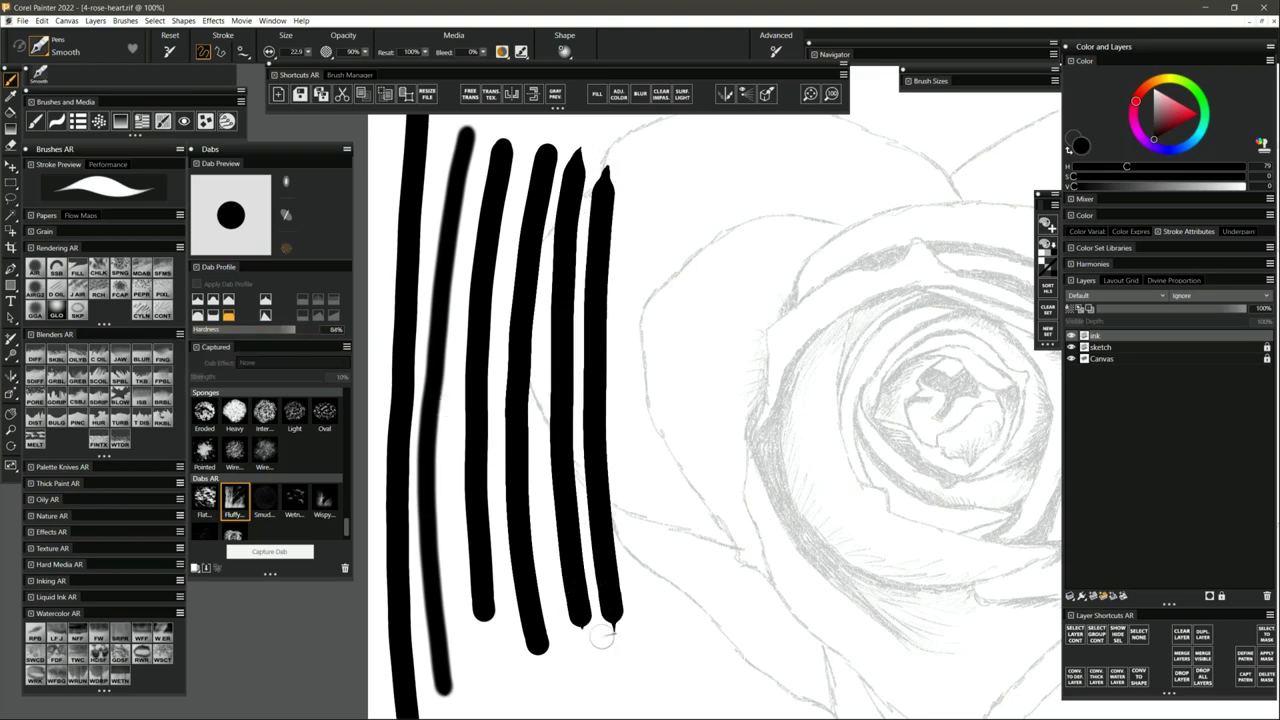
left_click(287, 333)
left_click_drag(644, 175, 630, 540)
left_click_drag(638, 593, 652, 652)
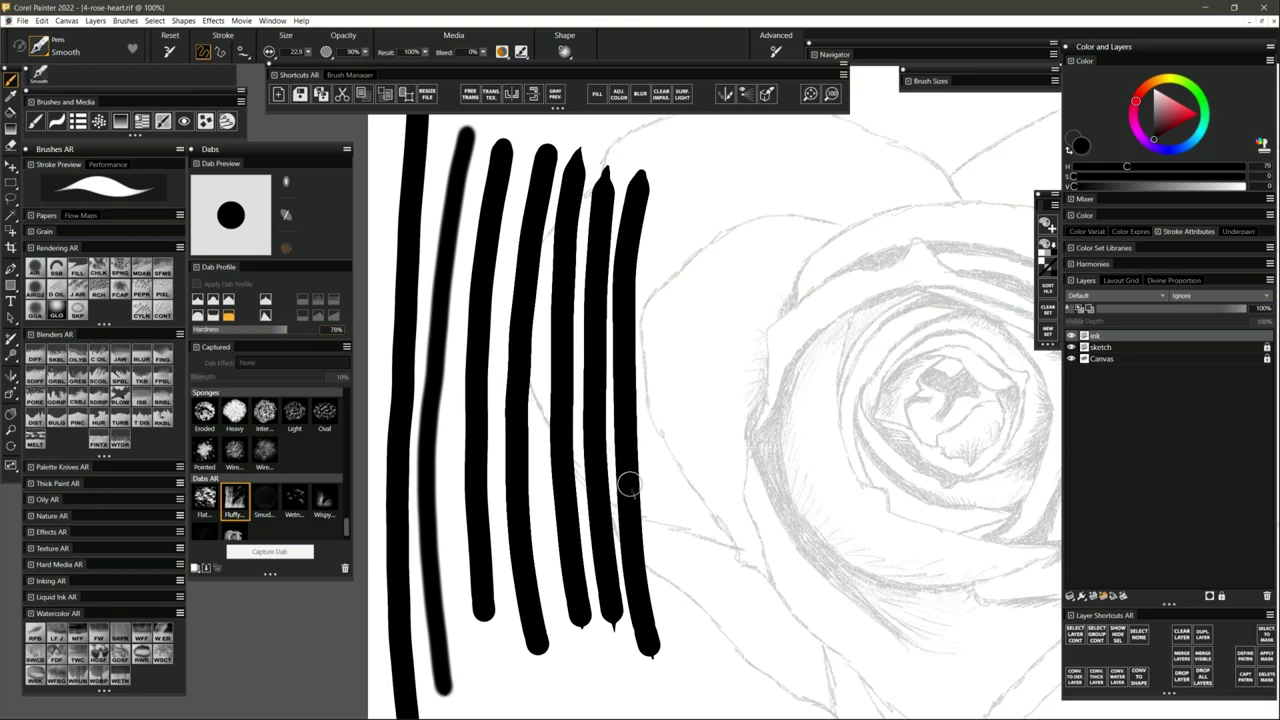
Lower the dab hardness to 29% and examine the edges of the test strokes at 200%.
left_click(220, 330)
left_click(11, 428)
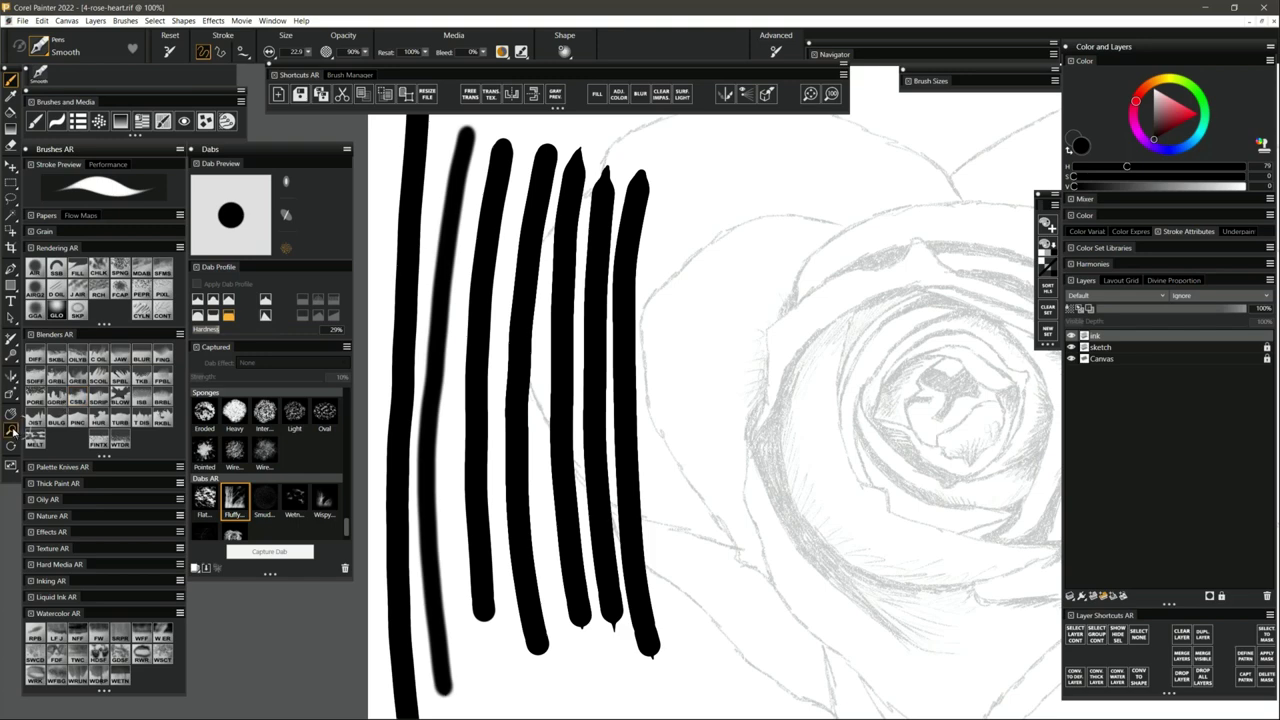
left_click(523, 380)
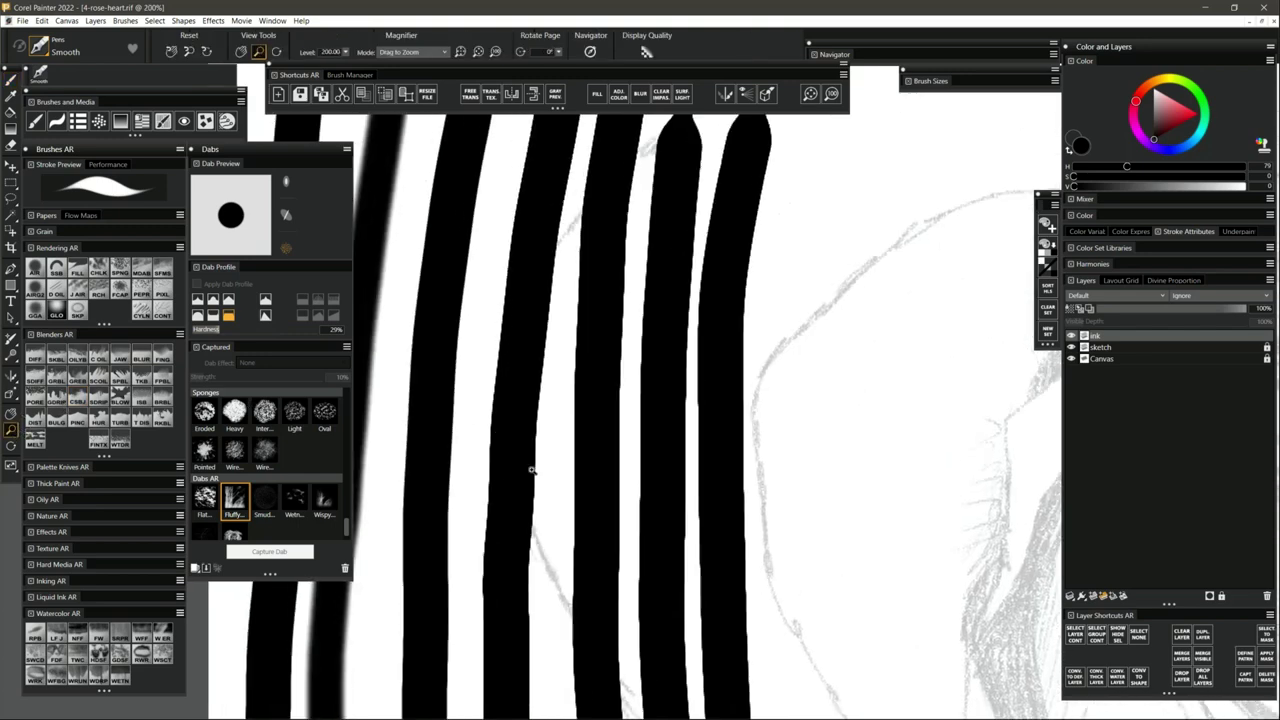
left_click_drag(660, 500, 614, 528)
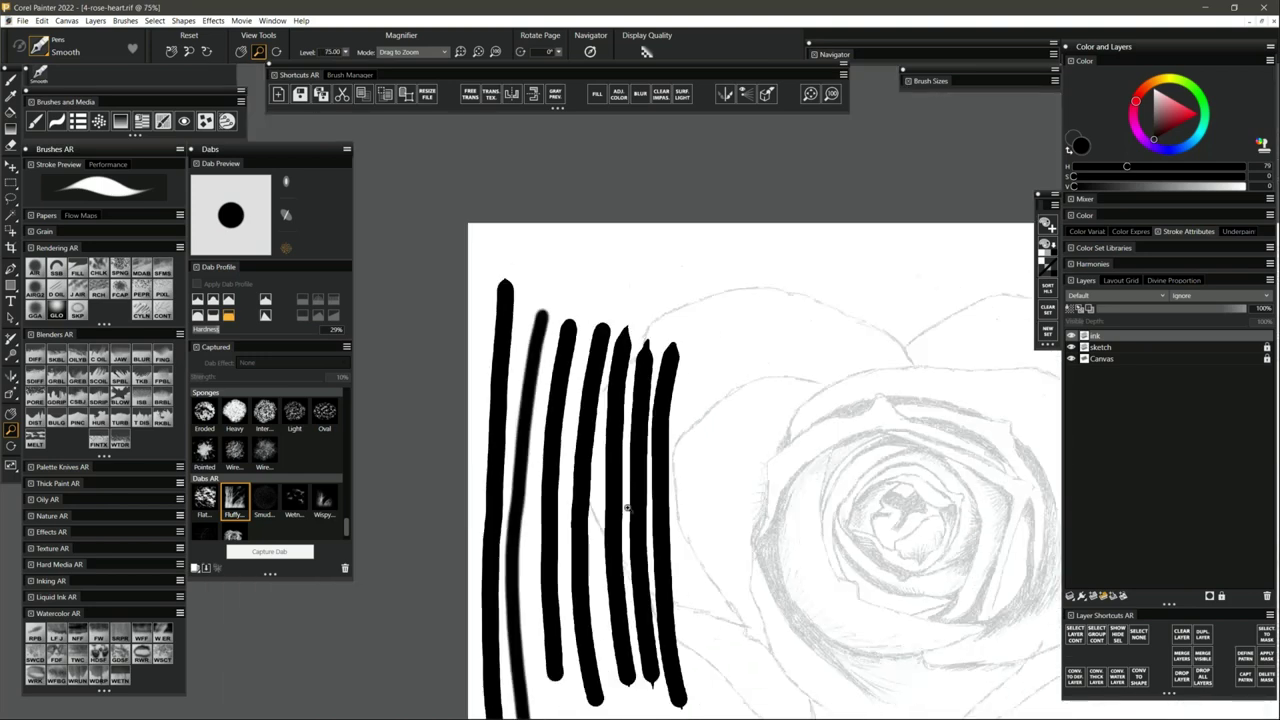
left_click_drag(657, 485, 649, 457)
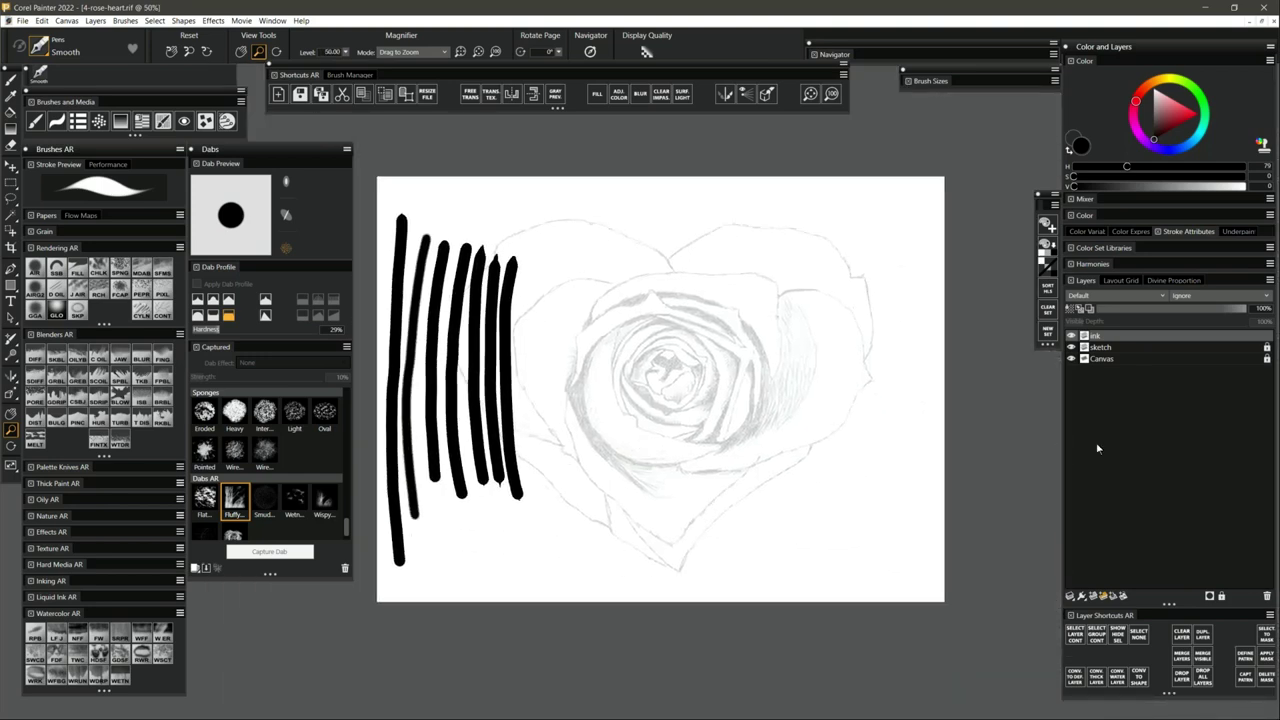
Undo all the black test strokes on the ink layer.
key("ctrl+z")
key("ctrl+z")
key("ctrl+z")
key("ctrl+z")
key("ctrl+z")
key("ctrl+z")
key("ctrl+z")
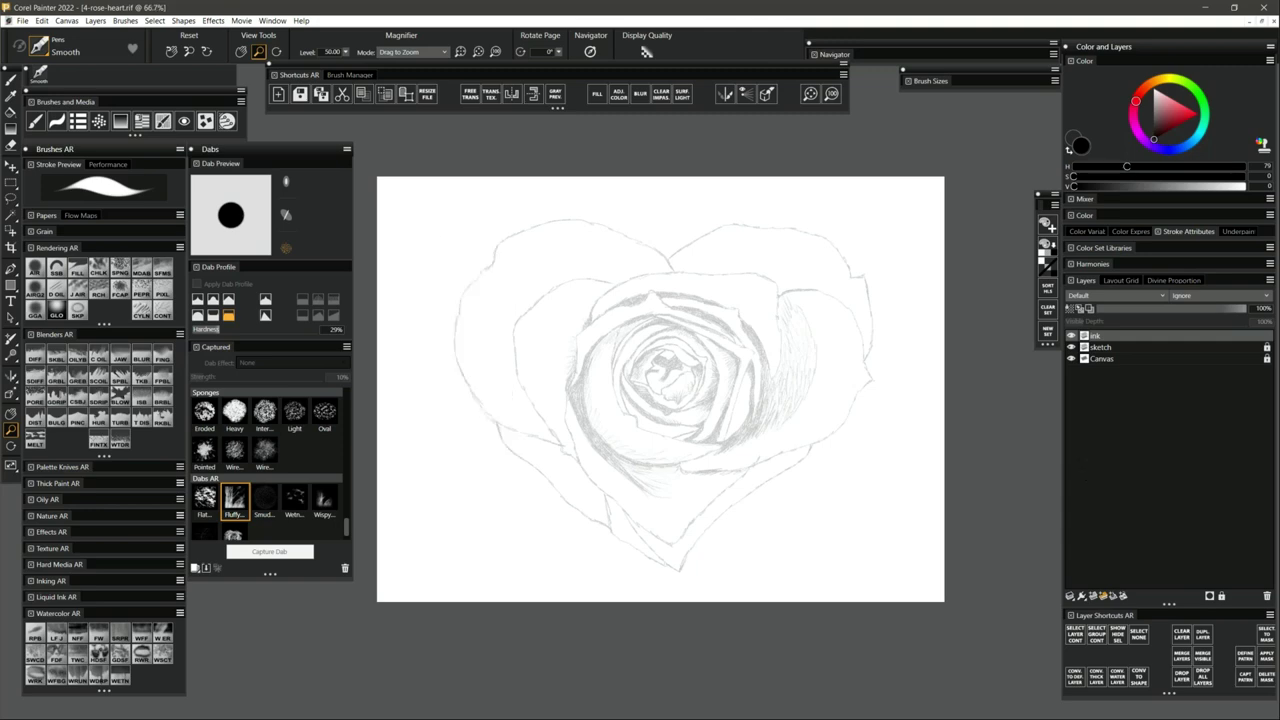
Reduce the Smooth pen to size 8.0 and ink the outer outline of the rose heart over the sketch.
left_click_drag(661, 465, 719, 539)
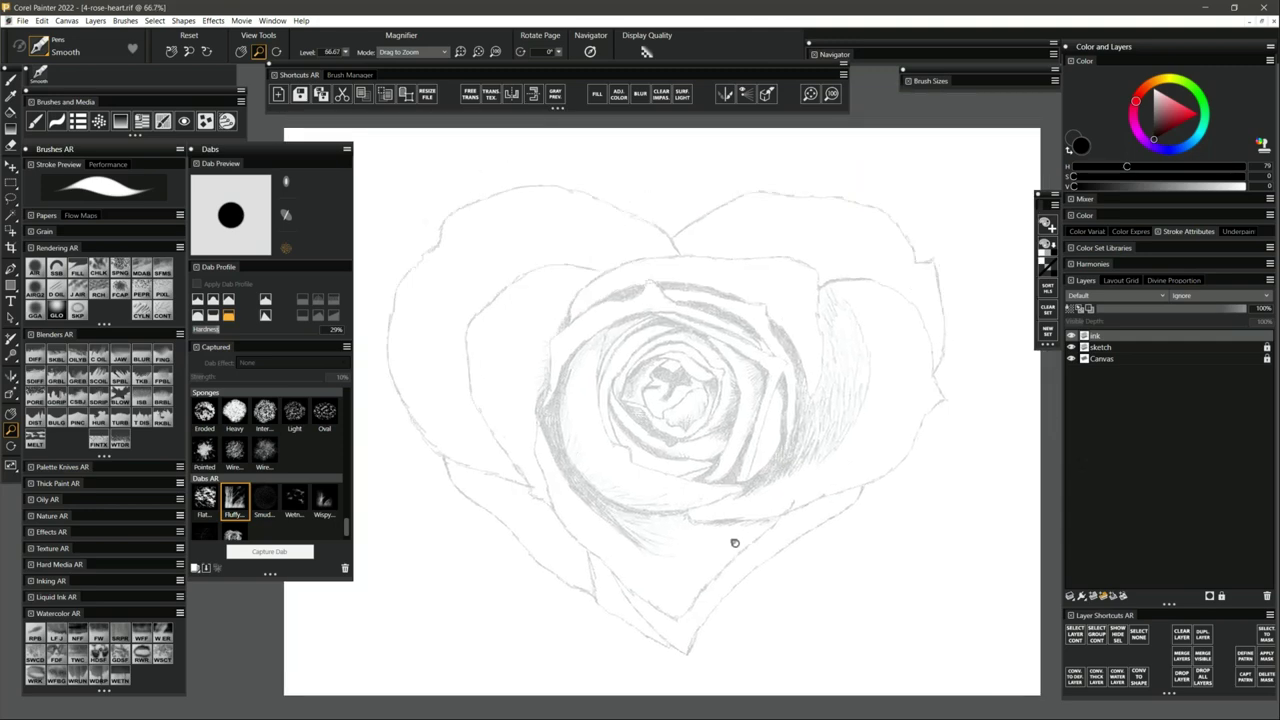
key("b")
key("bracketleft")
key("bracketleft")
key("bracketleft")
key("bracketleft")
key("bracketleft")
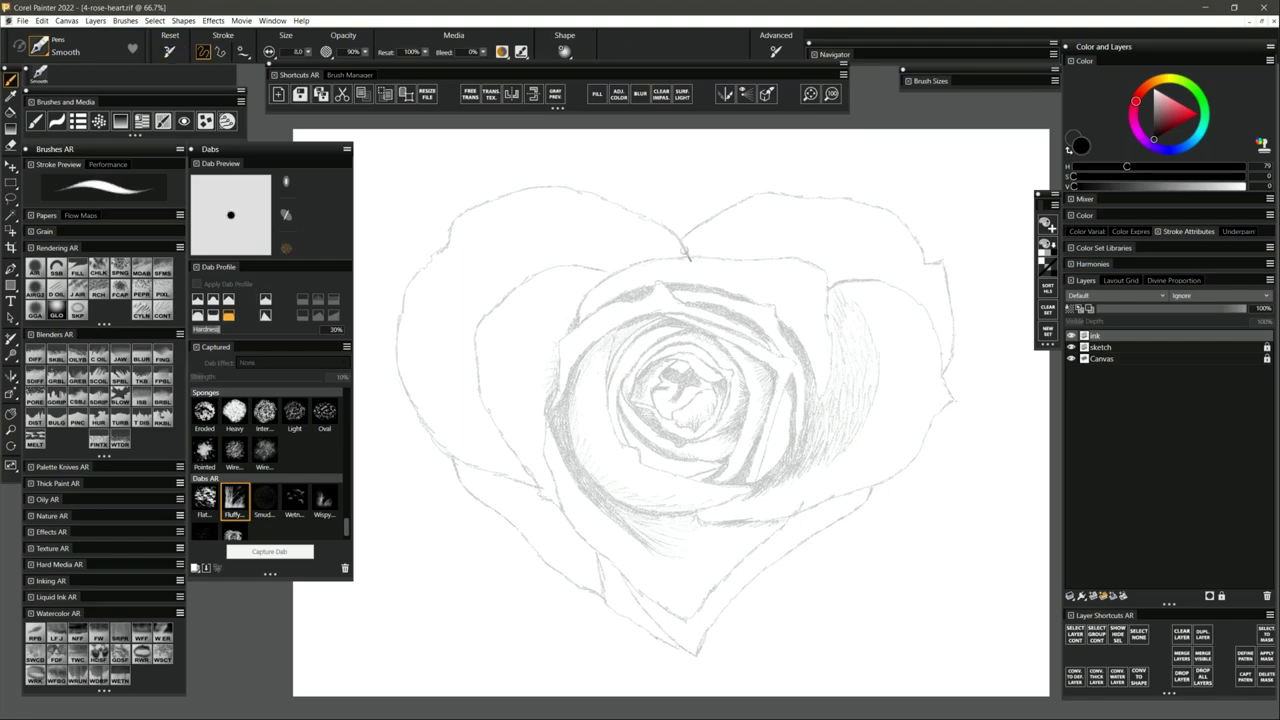
mouse_move(687, 253)
left_mouse_down()
mouse_move(624, 206)
mouse_move(545, 184)
mouse_move(434, 222)
left_mouse_up()
key("ctrl+z")
mouse_move(687, 253)
left_mouse_down()
mouse_move(589, 194)
mouse_move(540, 187)
mouse_move(444, 220)
mouse_move(456, 215)
mouse_move(403, 291)
mouse_move(396, 356)
mouse_move(439, 446)
mouse_move(546, 502)
mouse_move(465, 491)
mouse_move(537, 536)
mouse_move(562, 583)
mouse_move(680, 635)
mouse_move(639, 625)
mouse_move(695, 659)
mouse_move(740, 589)
mouse_move(734, 603)
mouse_move(825, 536)
mouse_move(950, 403)
mouse_move(942, 265)
mouse_move(906, 224)
mouse_move(773, 192)
mouse_move(686, 236)
left_mouse_up()
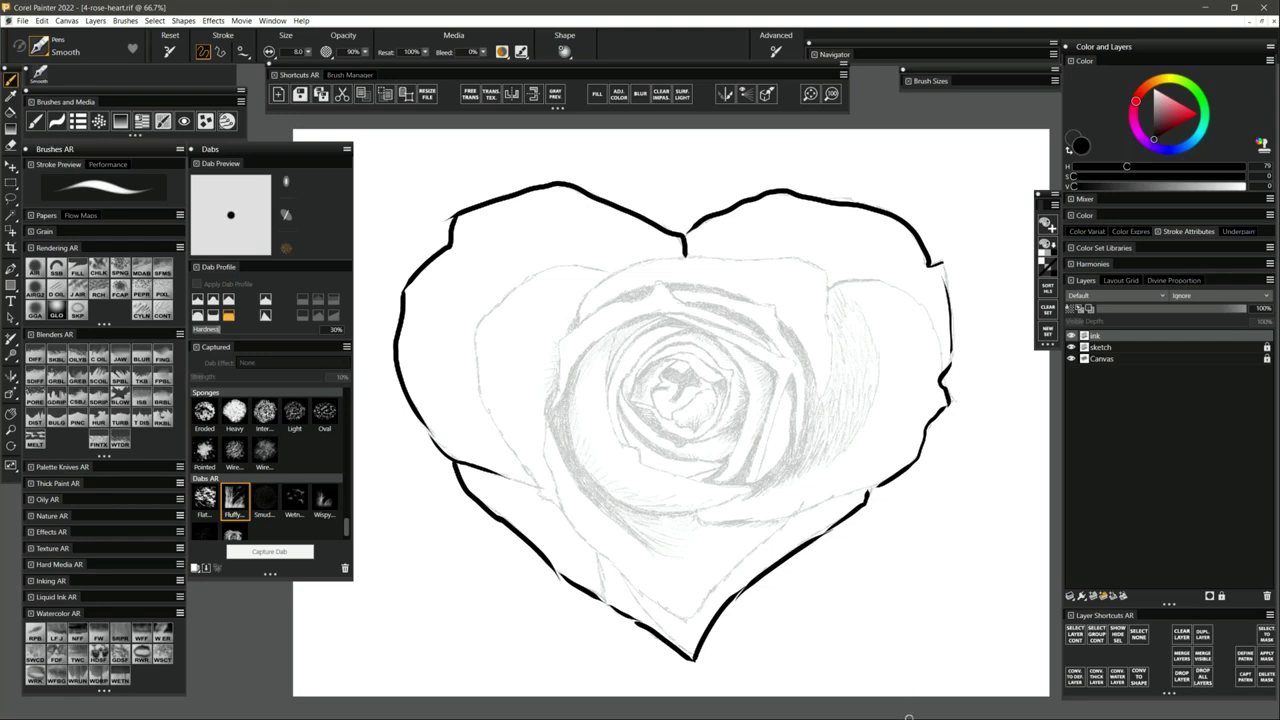
Hide the ink and sketch layers and add a new empty layer above them.
left_click(1071, 347)
left_click(1094, 597)
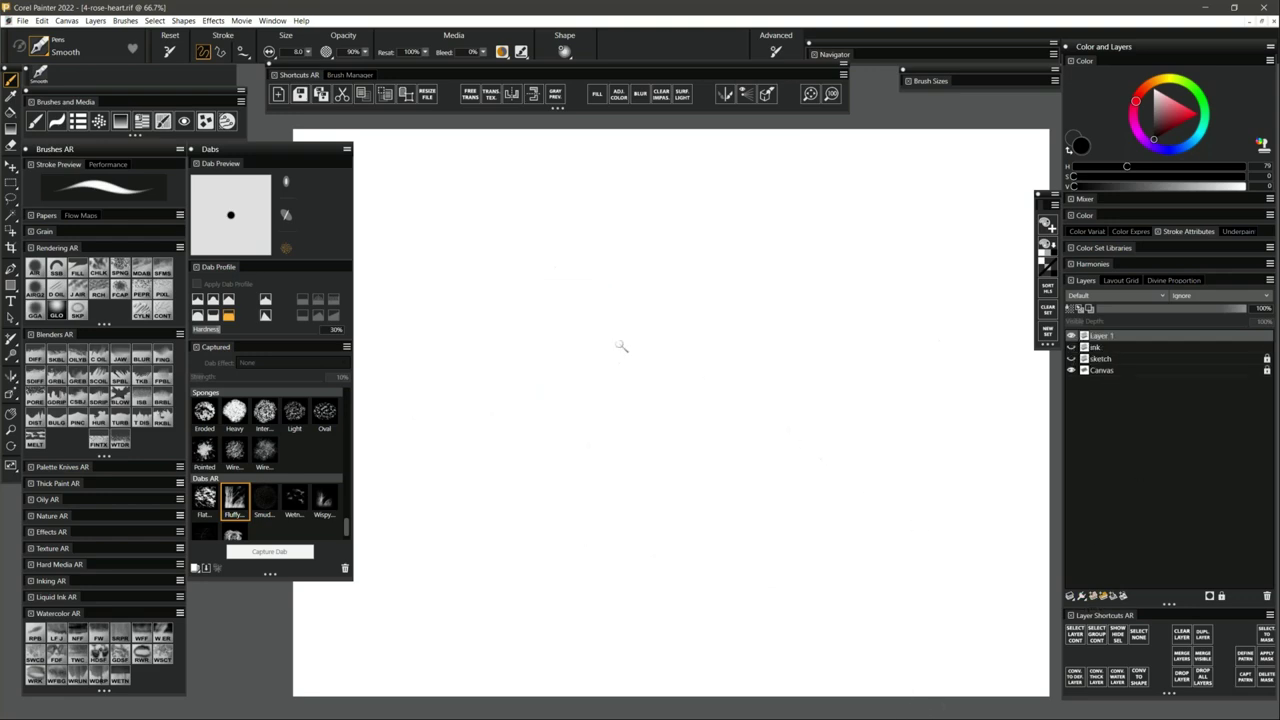
Switch to the Scratchboard pen and paint a large dark red oval on the new layer.
left_click(40, 48)
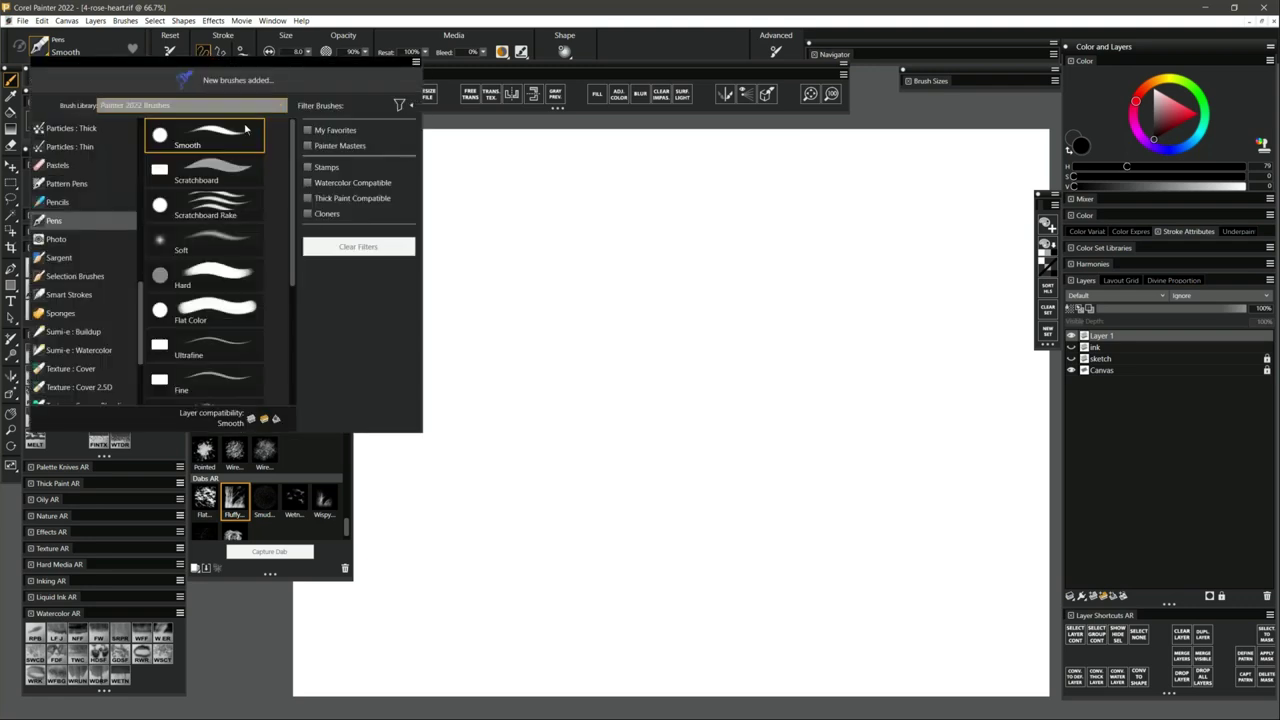
left_click(205, 172)
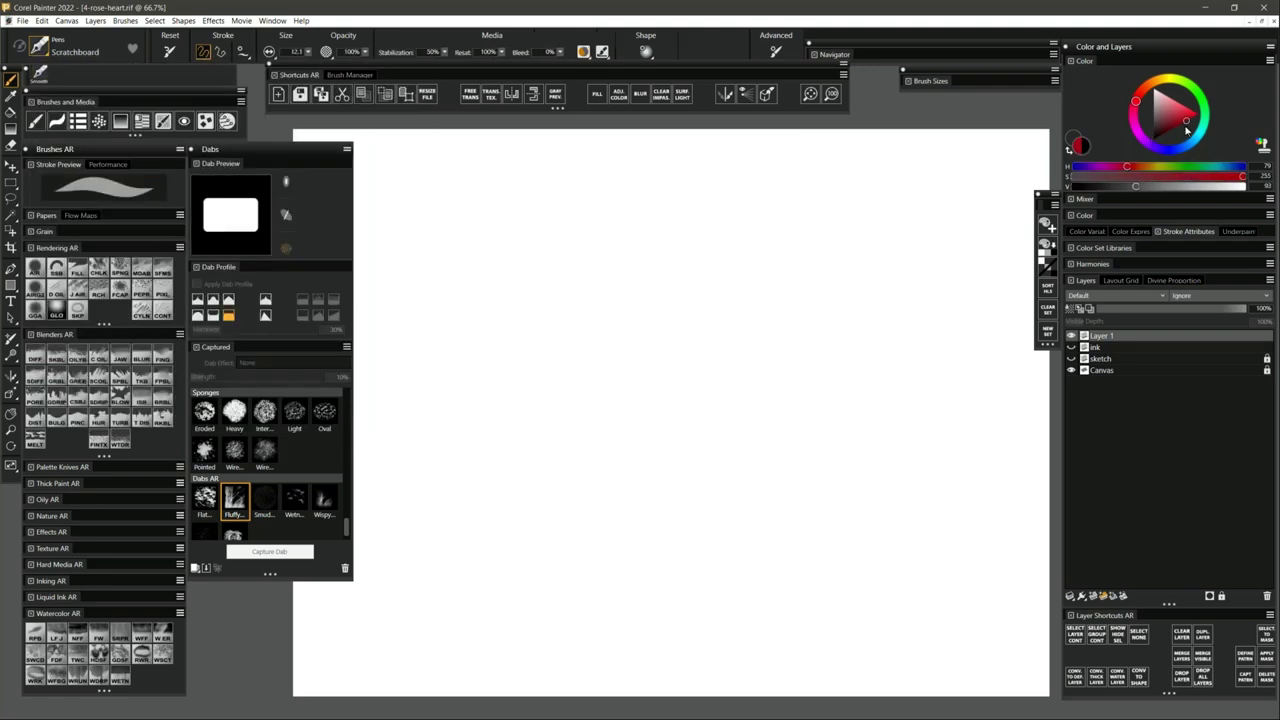
mouse_move(569, 294)
left_mouse_down()
mouse_move(600, 320)
mouse_move(625, 373)
mouse_move(614, 360)
mouse_move(543, 505)
left_mouse_up()
key("ctrl+z")
mouse_move(563, 311)
left_mouse_down()
mouse_move(481, 553)
mouse_move(657, 300)
mouse_move(518, 591)
mouse_move(562, 365)
mouse_move(586, 543)
left_mouse_up()
key("ctrl+z")
mouse_move(563, 254)
left_mouse_down()
mouse_move(562, 579)
mouse_move(623, 283)
mouse_move(512, 526)
mouse_move(565, 540)
left_mouse_up()
Examine the edges of the dark red oval up close and at full view.
left_click(12, 429)
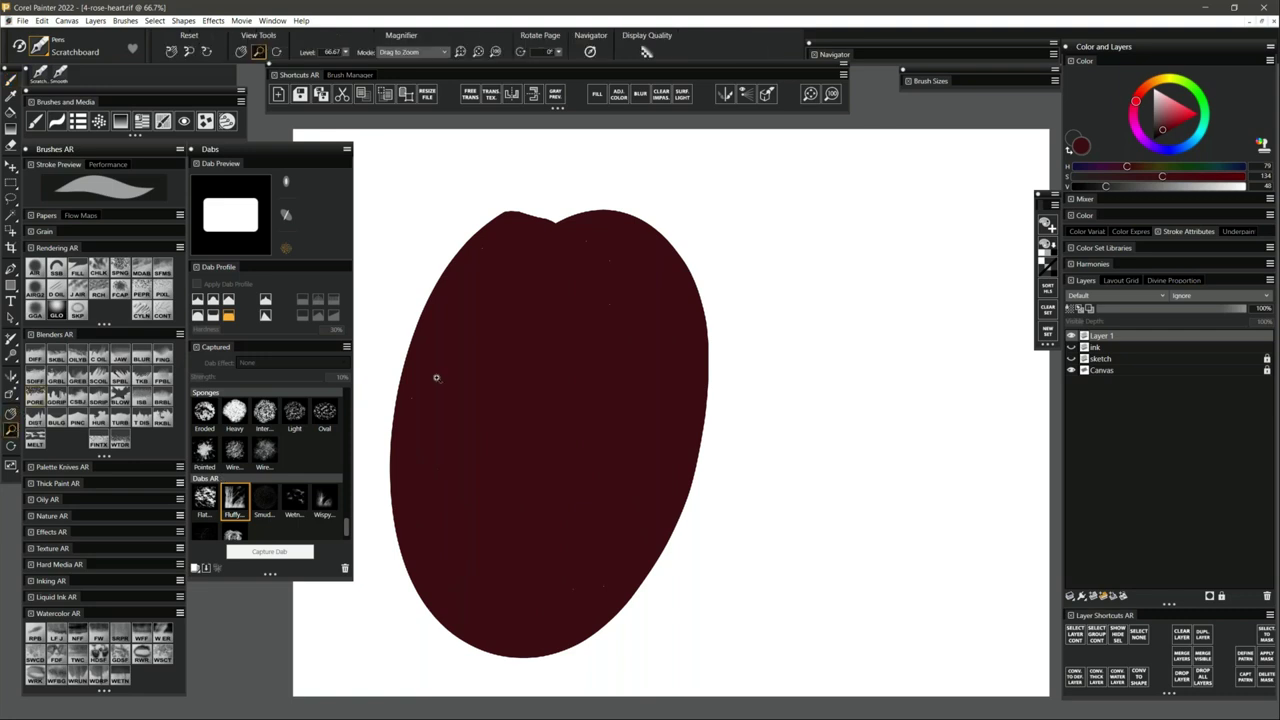
left_click(442, 384)
left_click(422, 410)
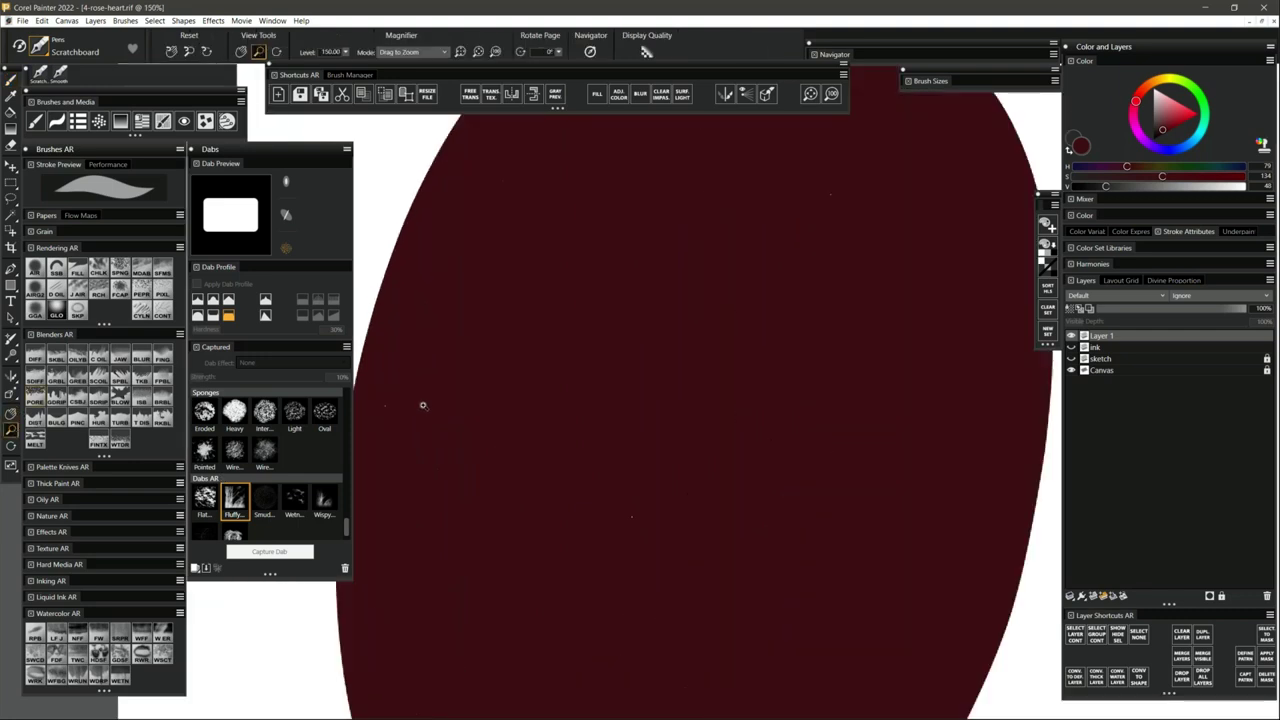
left_click_drag(423, 416, 660, 463)
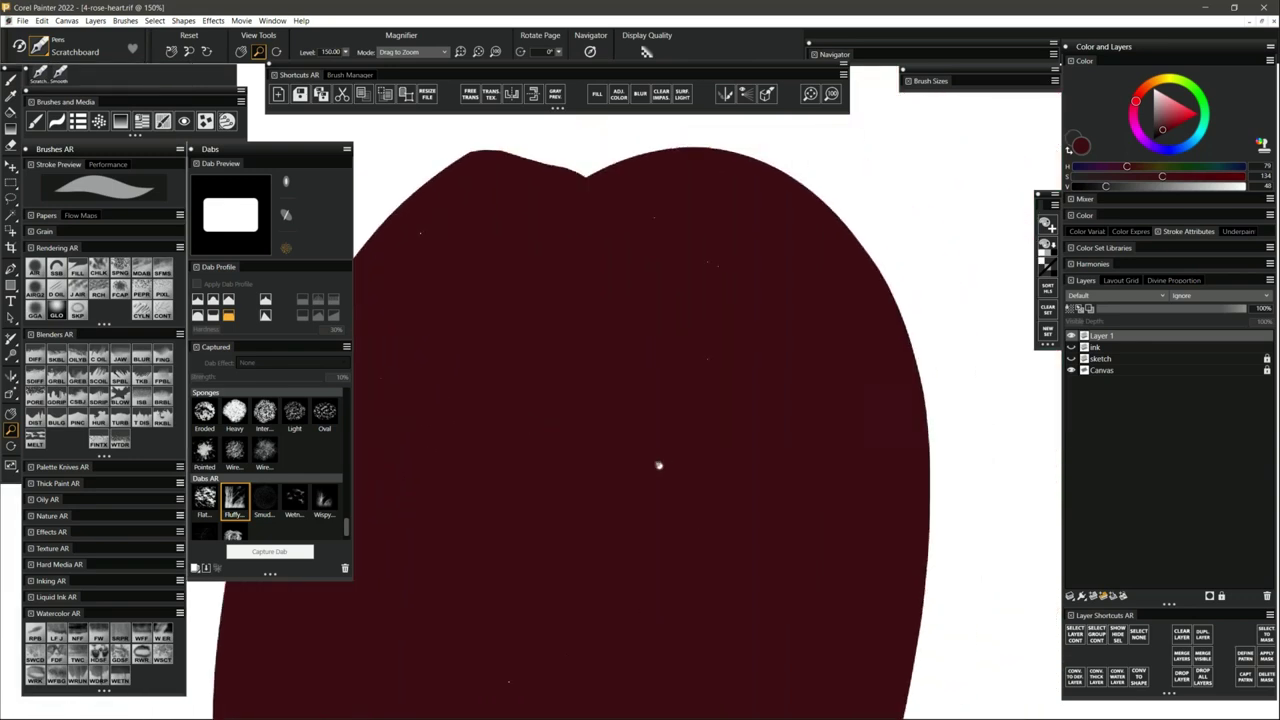
left_click_drag(693, 420, 630, 477)
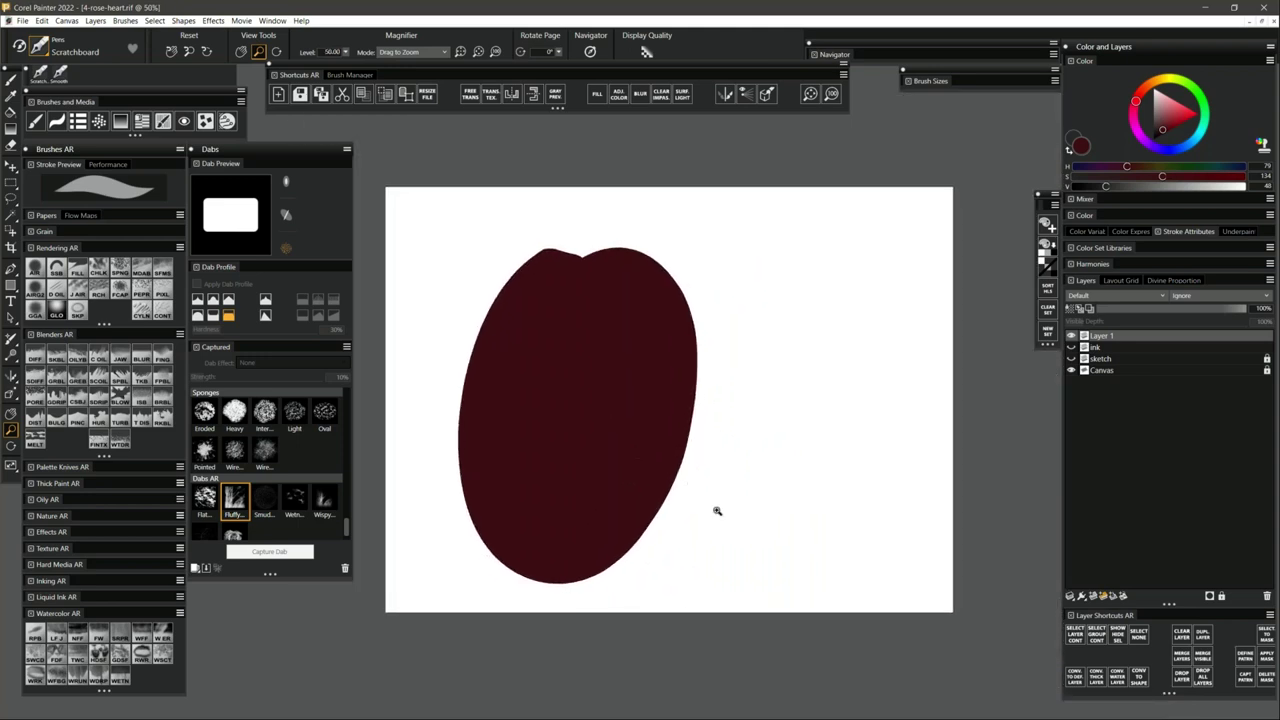
left_click(710, 450)
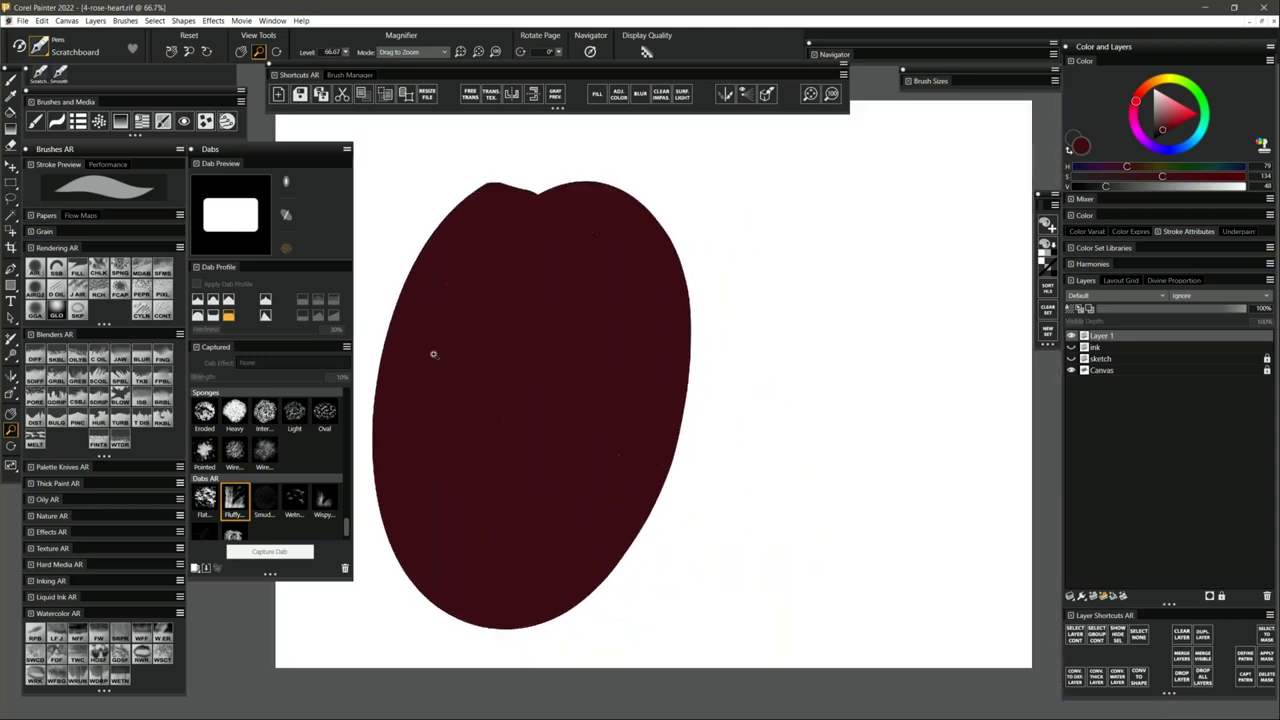
Switch back to the Smooth pen, enlarge it to 225.0 and paint a second dark red oval beside the first.
key("b")
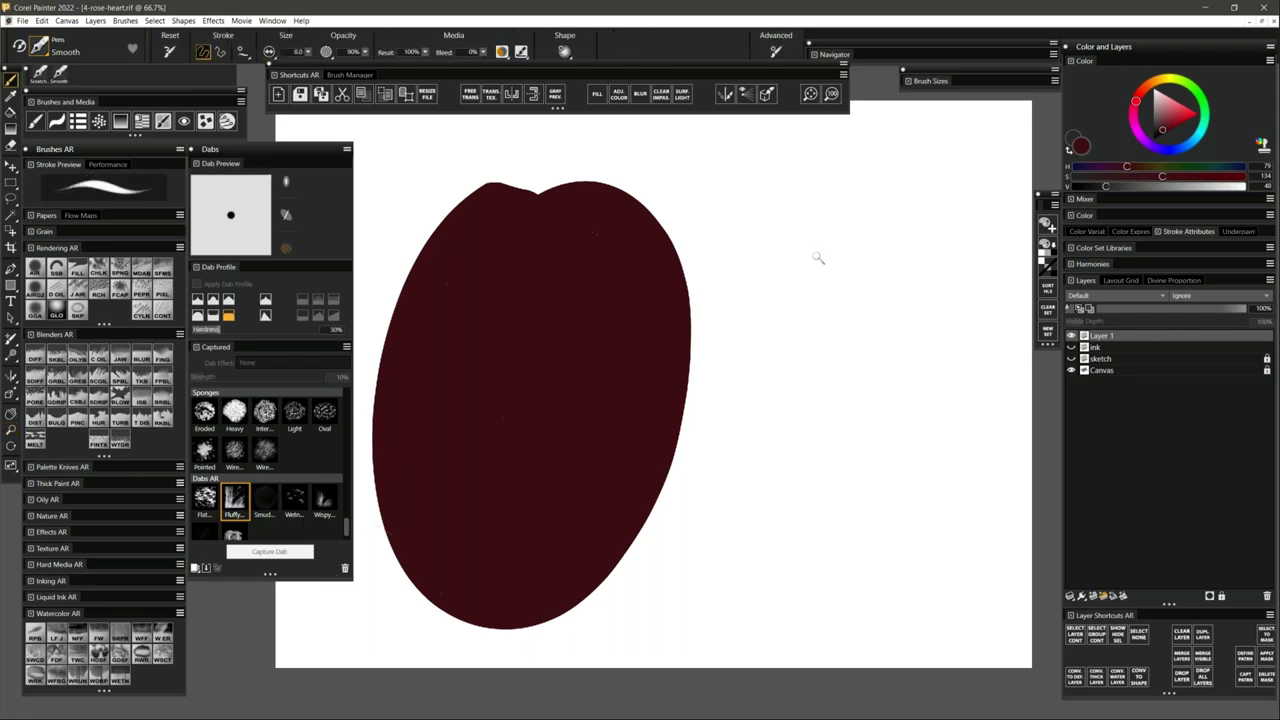
left_click_drag(813, 248, 813, 322)
key("ctrl+z")
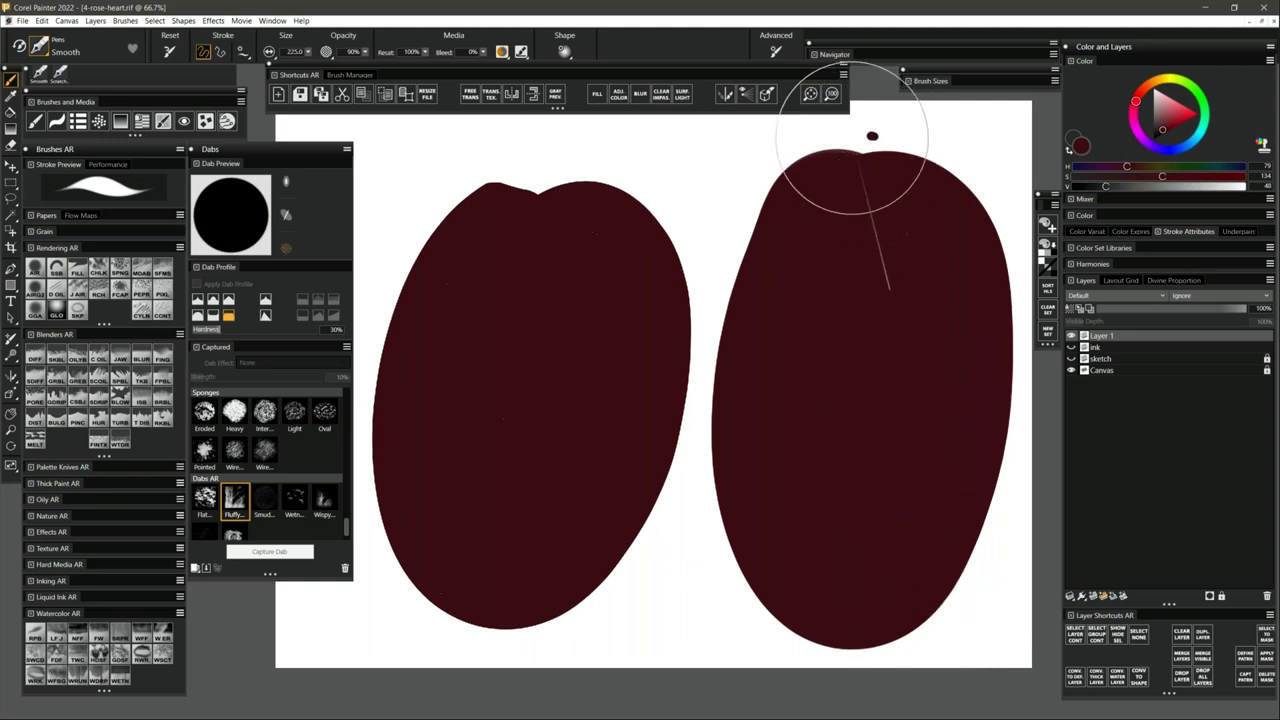
left_click_drag(829, 137, 895, 129)
Undo both ovals and paint a single large dark red rounded shape in the middle of the page.
key("ctrl+z")
key("ctrl+z")
key("ctrl+z")
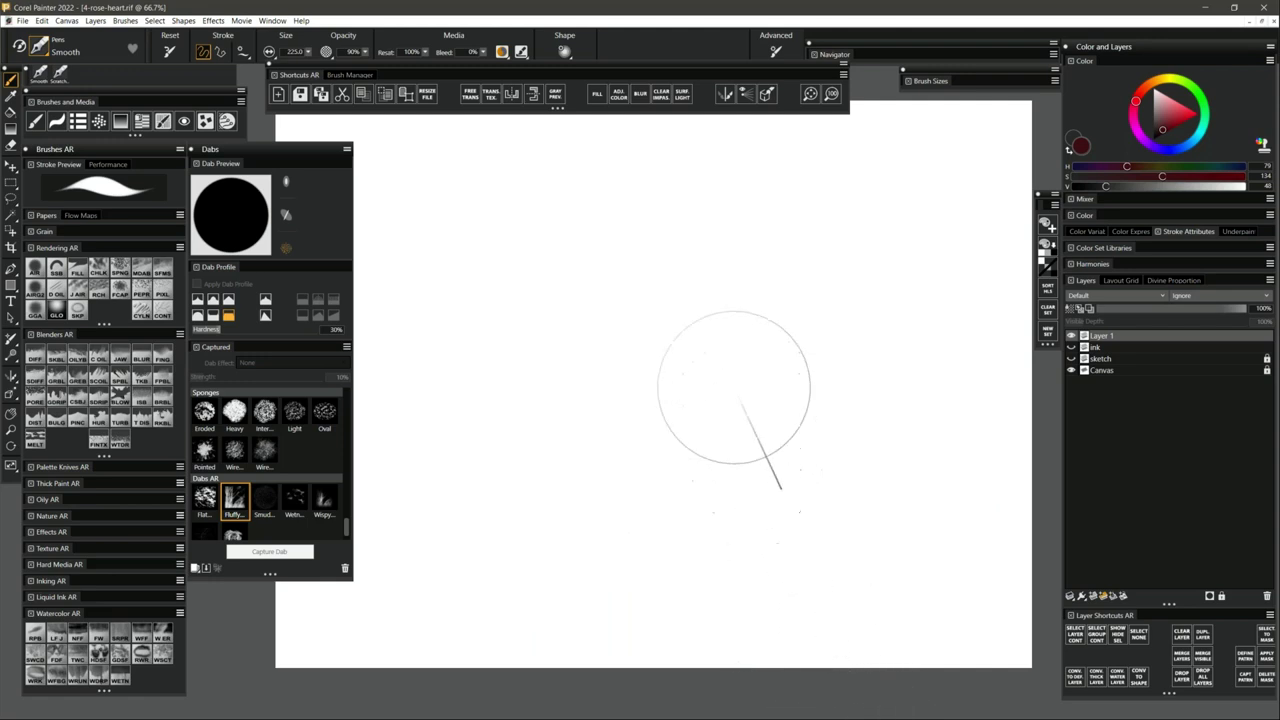
mouse_move(629, 329)
left_mouse_down()
mouse_move(580, 442)
mouse_move(748, 387)
mouse_move(590, 329)
mouse_move(696, 424)
left_mouse_up()
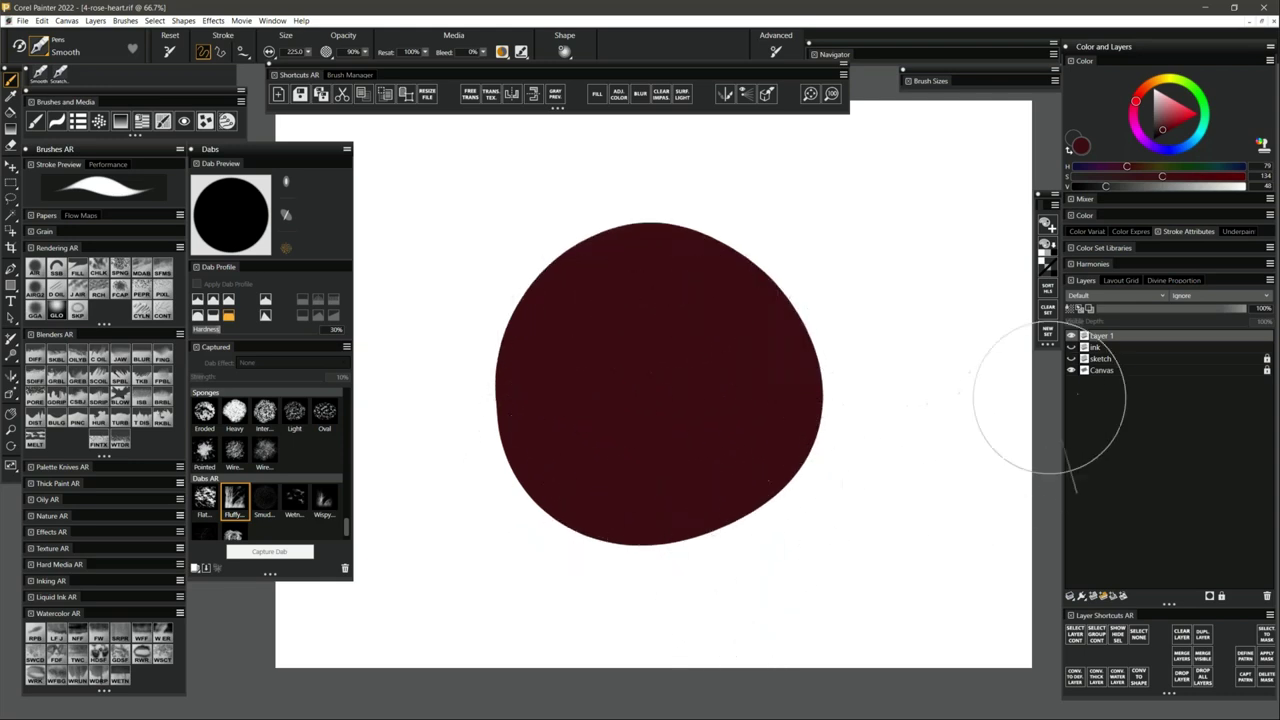
With the layer's transparency preserved, airbrush a soft pink highlight inside the dark red shape using Digital Airbrush AR.
left_click_drag(1180, 118, 1176, 101)
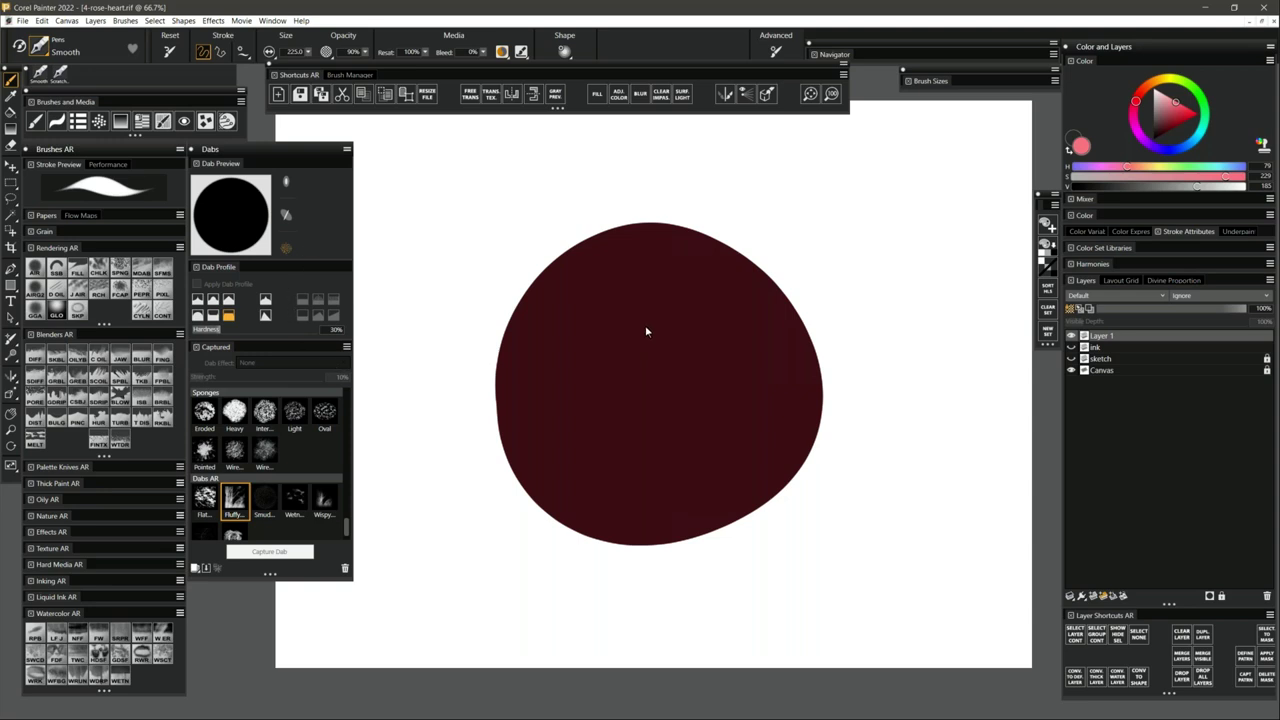
key("1")
mouse_move(654, 317)
left_mouse_down()
mouse_move(727, 378)
mouse_move(667, 335)
mouse_move(678, 281)
mouse_move(730, 418)
left_mouse_up()
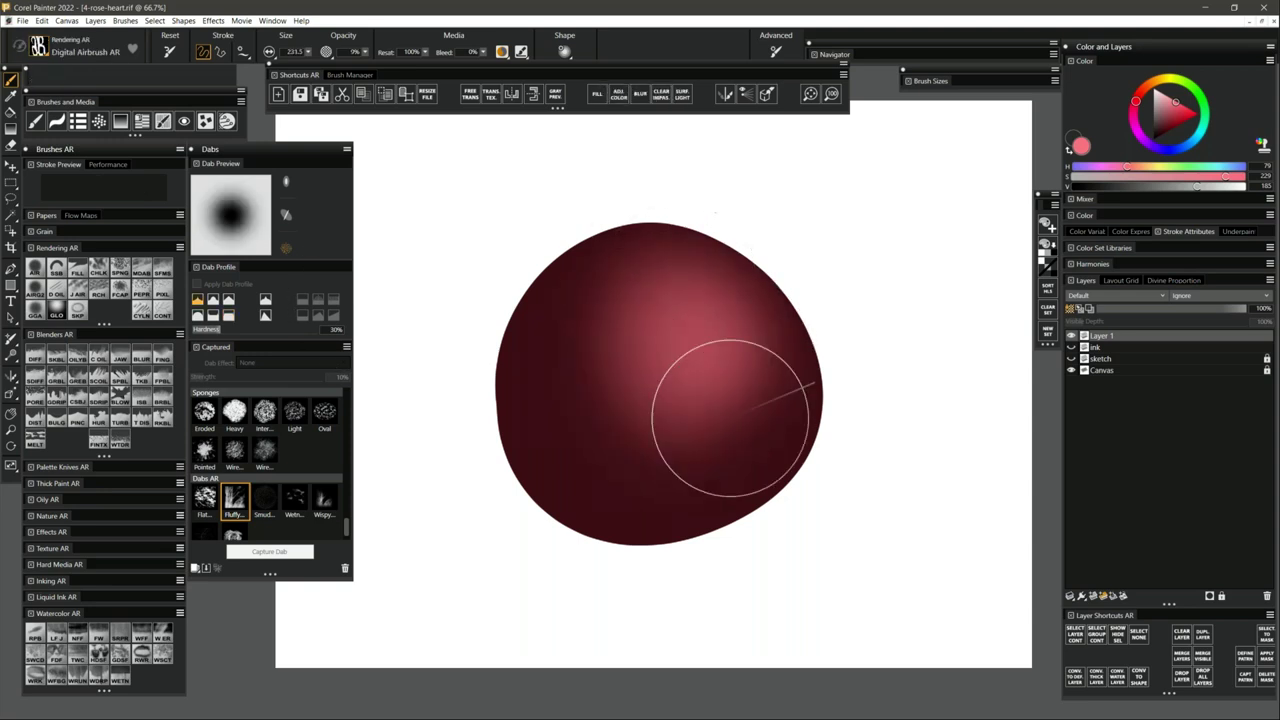
Airbrush a soft pink reflected light along the lower-left edge inside the dark red shape.
mouse_move(543, 314)
left_mouse_down()
mouse_move(488, 412)
mouse_move(571, 557)
left_mouse_up()
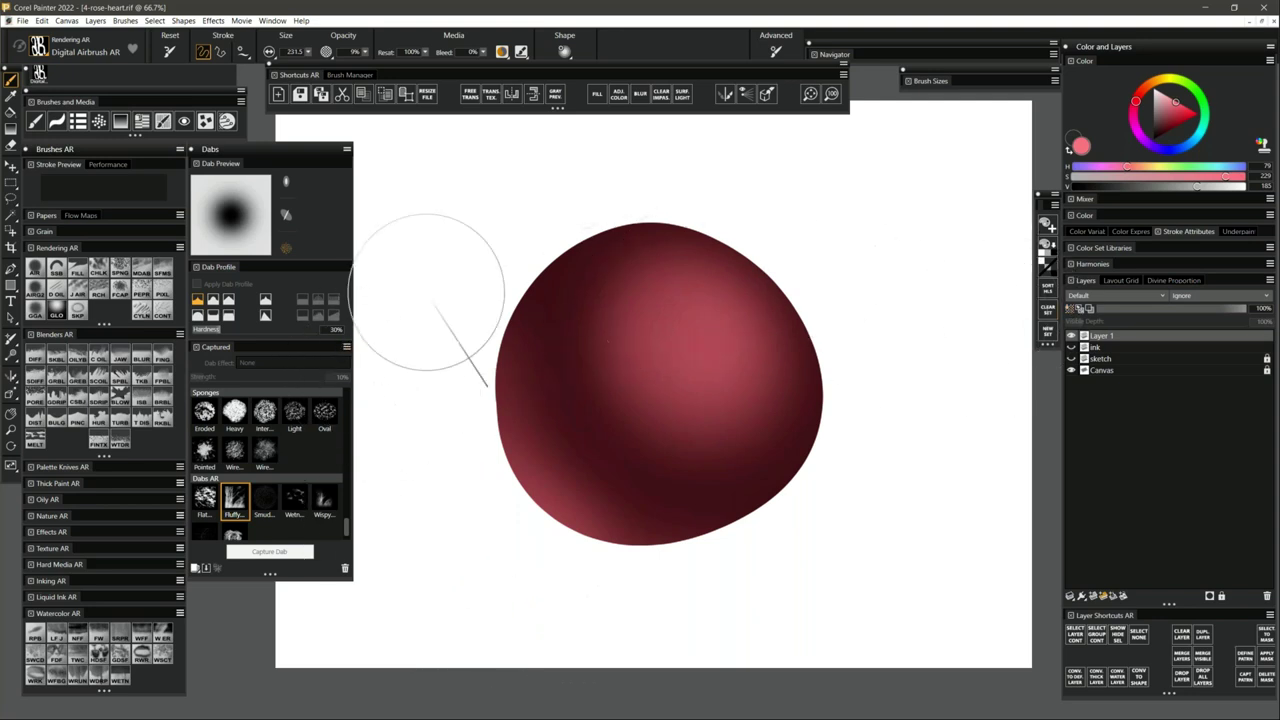
left_click(36, 123)
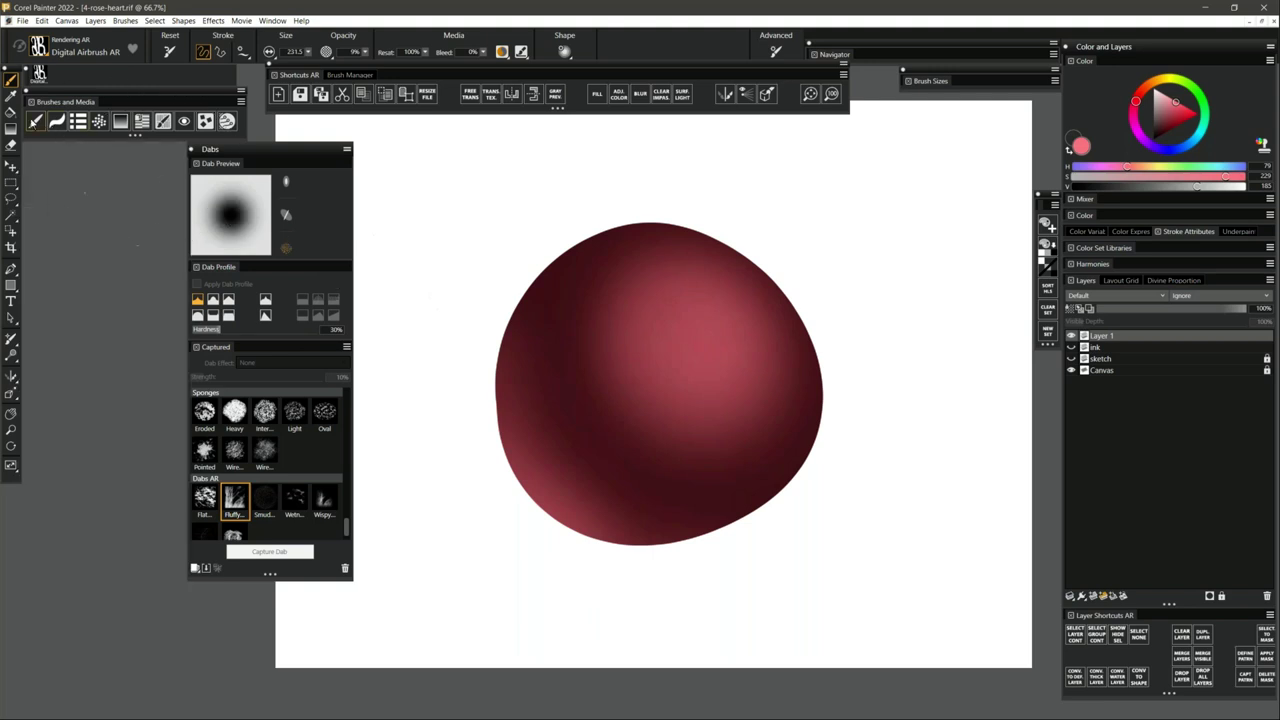
left_click(35, 122)
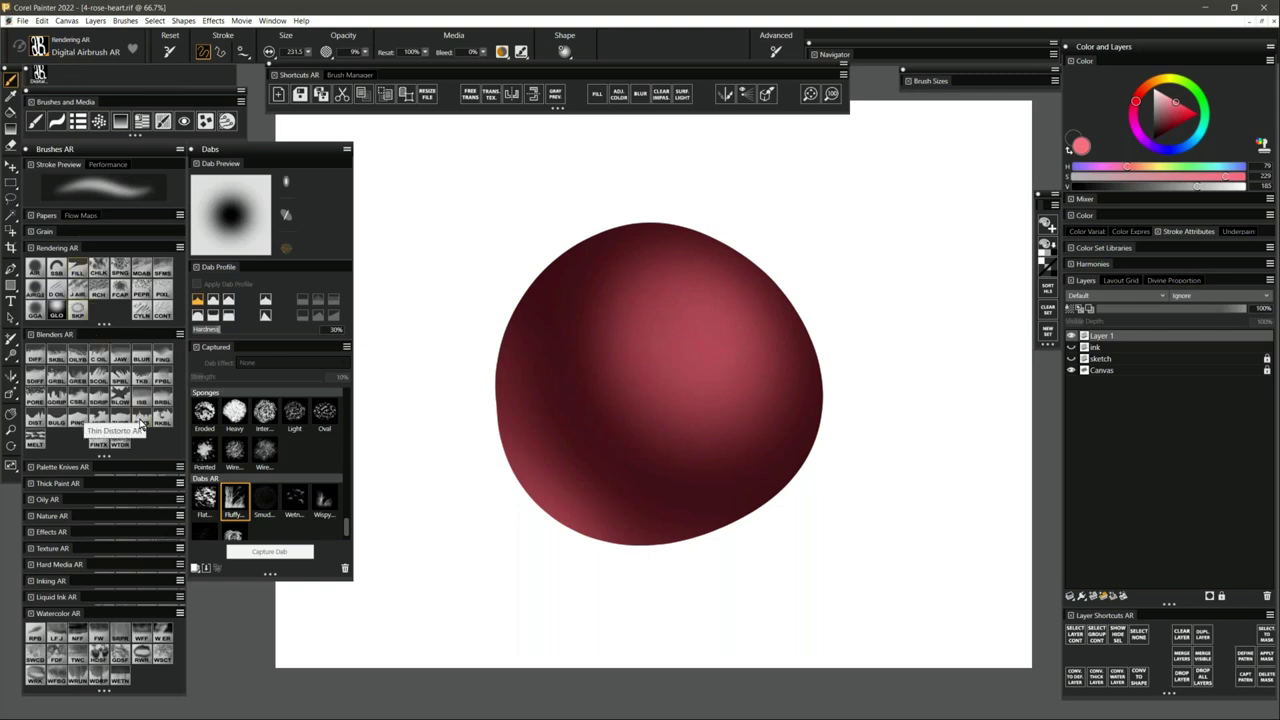
Switch to Smooth Fill, enlarge it to 183.1 and paint a smaller dark red rounded shape at the page's upper-right corner.
left_click(80, 272)
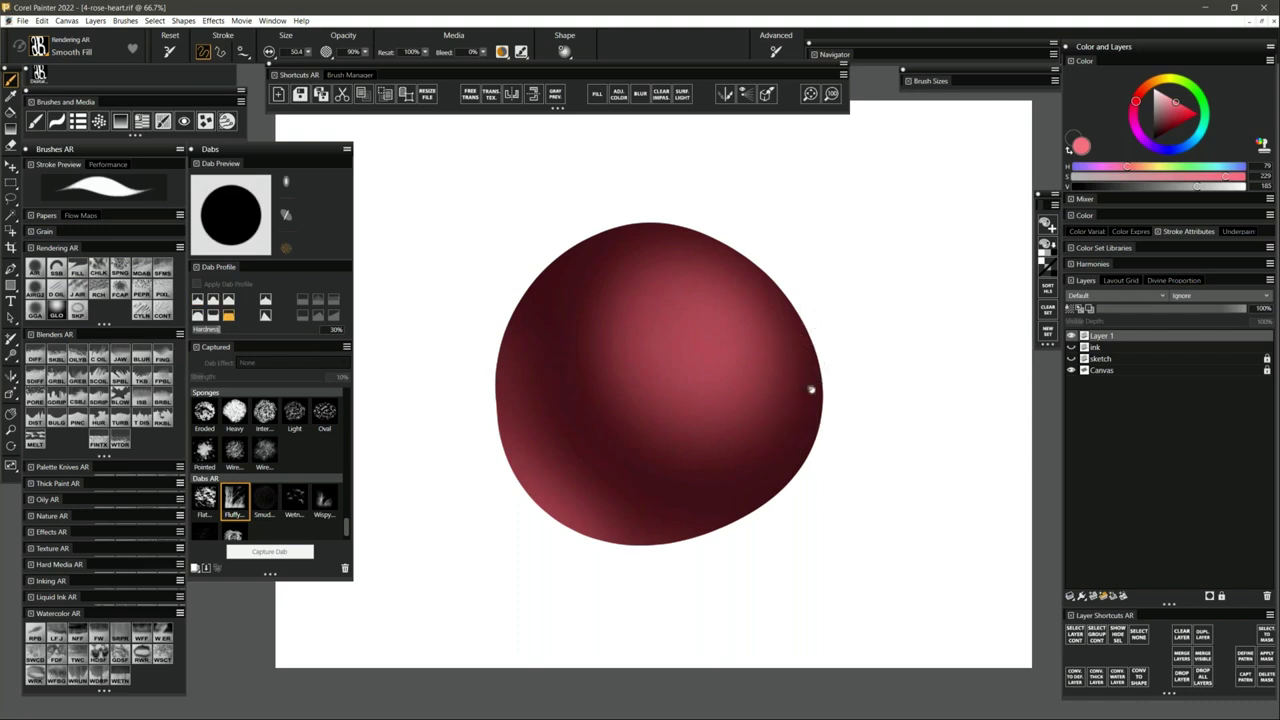
left_click_drag(808, 386, 691, 417)
left_click_drag(749, 243, 768, 290)
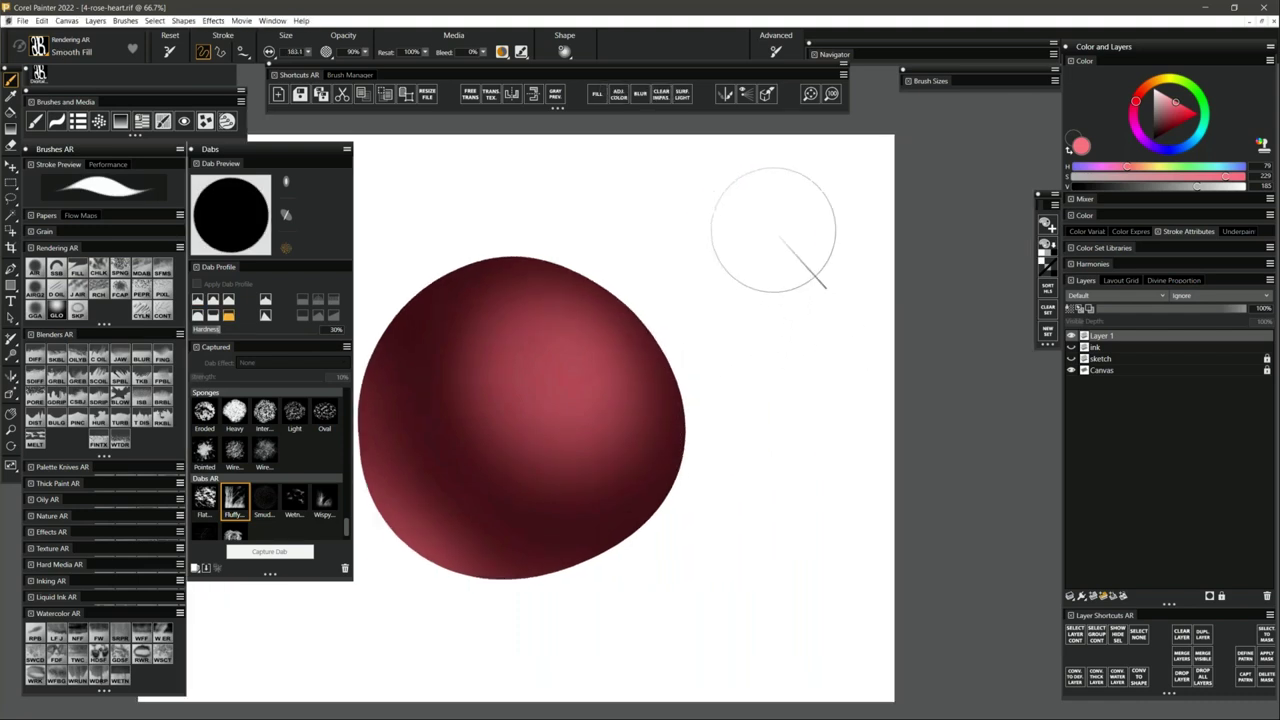
left_click_drag(208, 336, 197, 336)
mouse_move(758, 243)
left_mouse_down()
mouse_move(764, 252)
mouse_move(746, 240)
mouse_move(737, 251)
mouse_move(748, 287)
left_mouse_up()
key("ctrl+z")
left_click(418, 311, "alt")
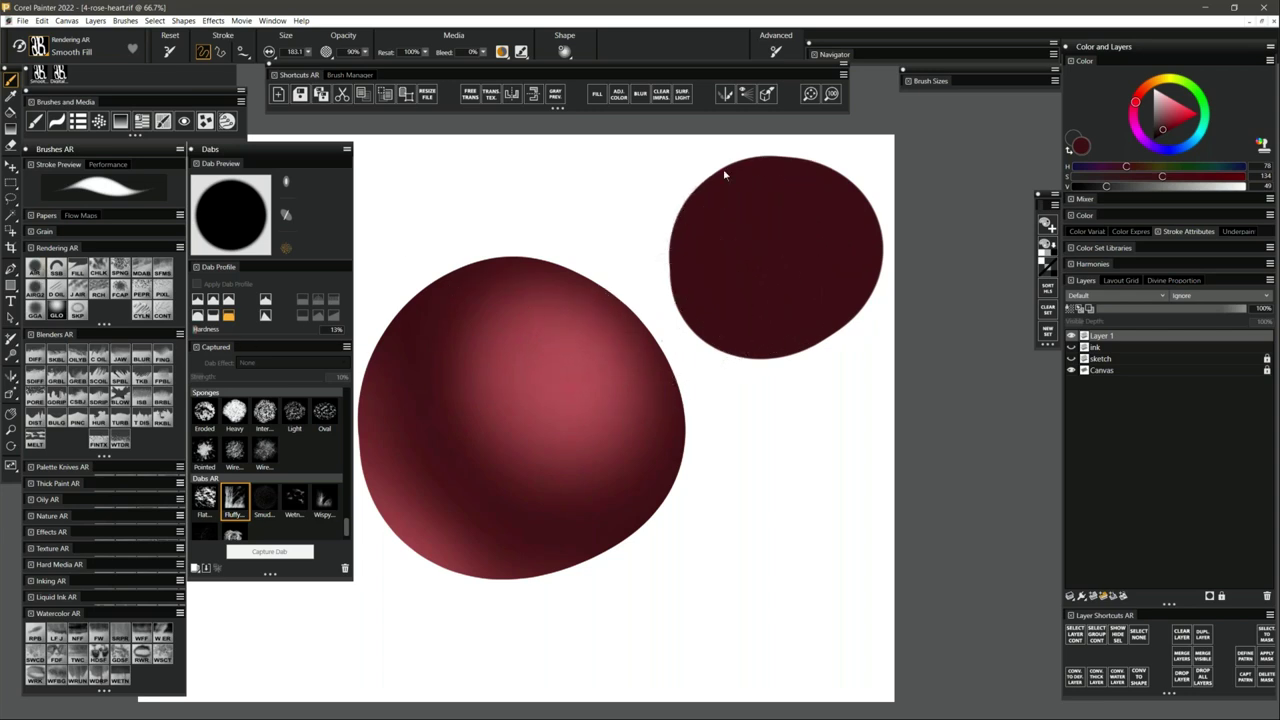
With the layer's transparency preserved, airbrush a sampled rose-pink highlight inside the smaller shape using Digital Airbrush AR.
key("b")
left_click(637, 323, "alt")
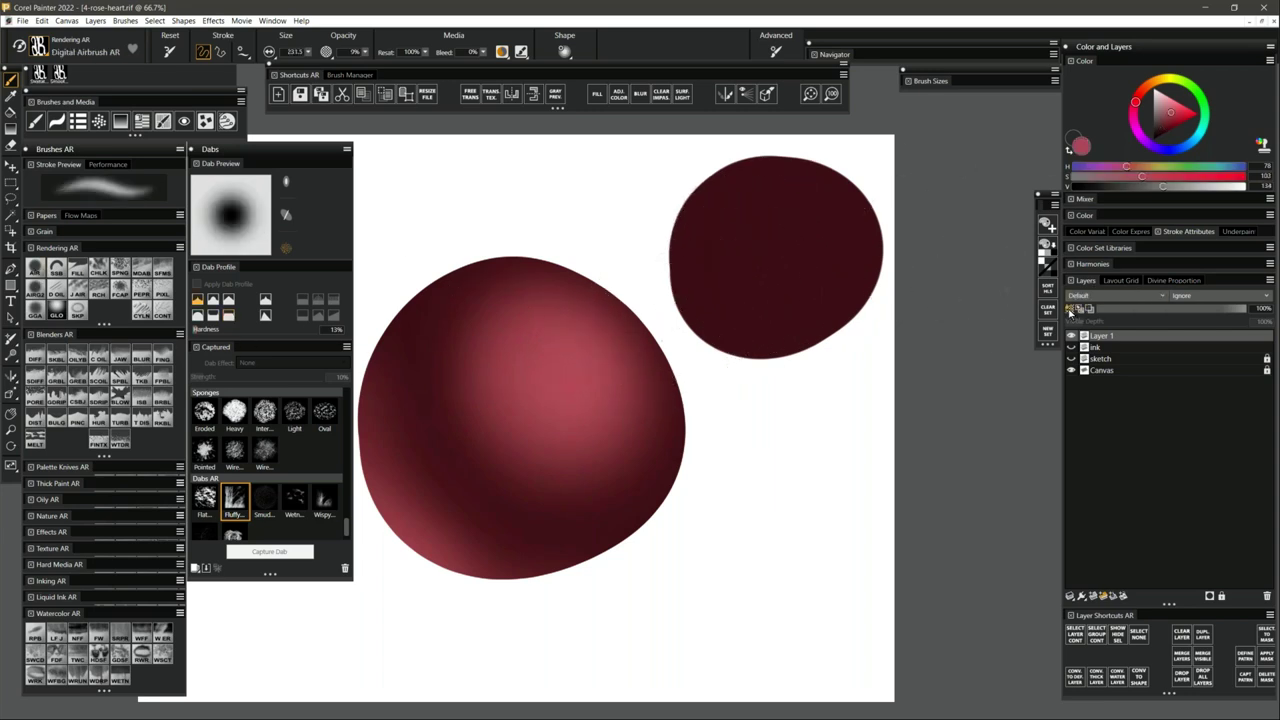
mouse_move(790, 240)
left_mouse_down()
mouse_move(771, 251)
mouse_move(766, 229)
mouse_move(786, 251)
left_mouse_up()
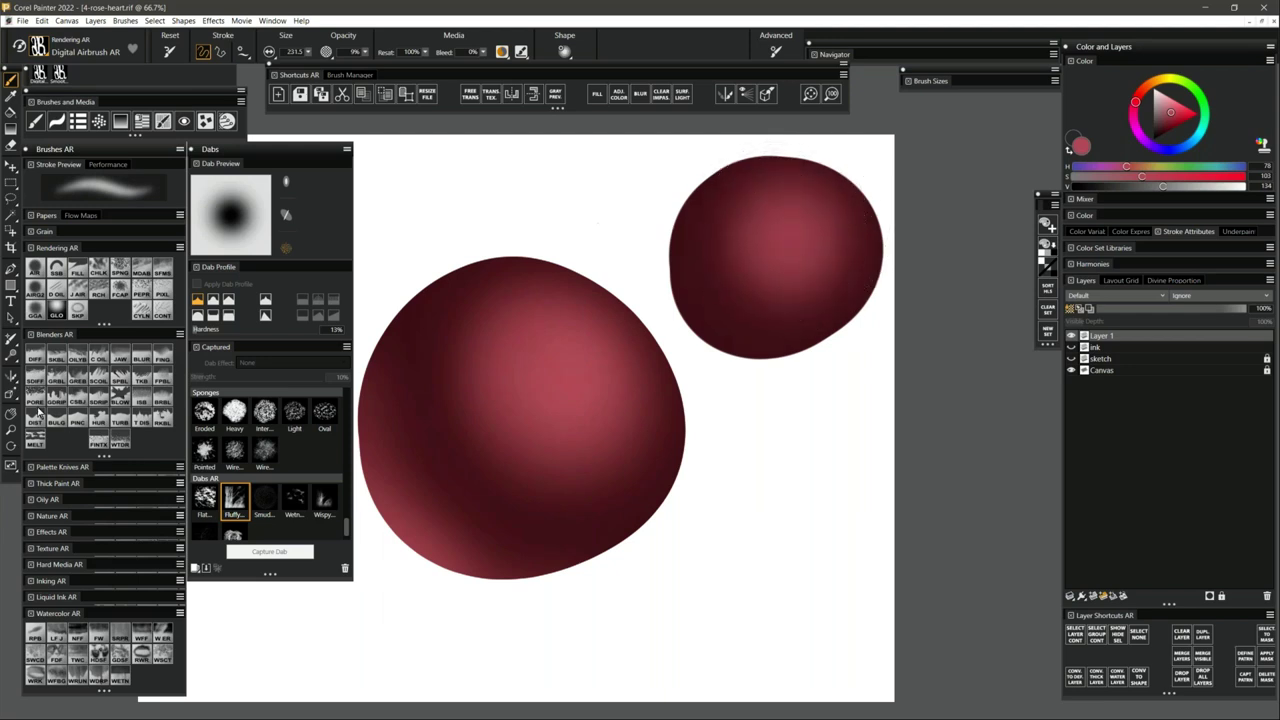
Compare the edges of the two shaded shapes up close and at full view.
left_click(11, 431)
left_click_drag(658, 342, 672, 473)
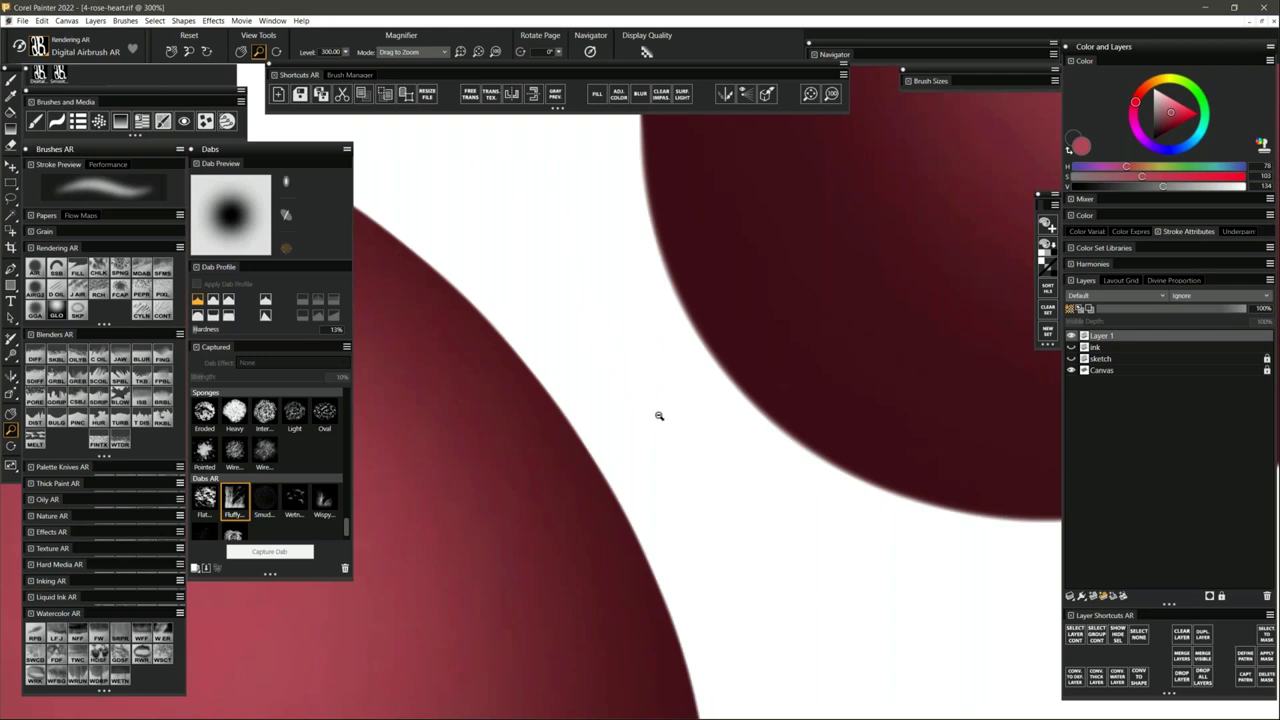
scroll(660, 415, "down", 5)
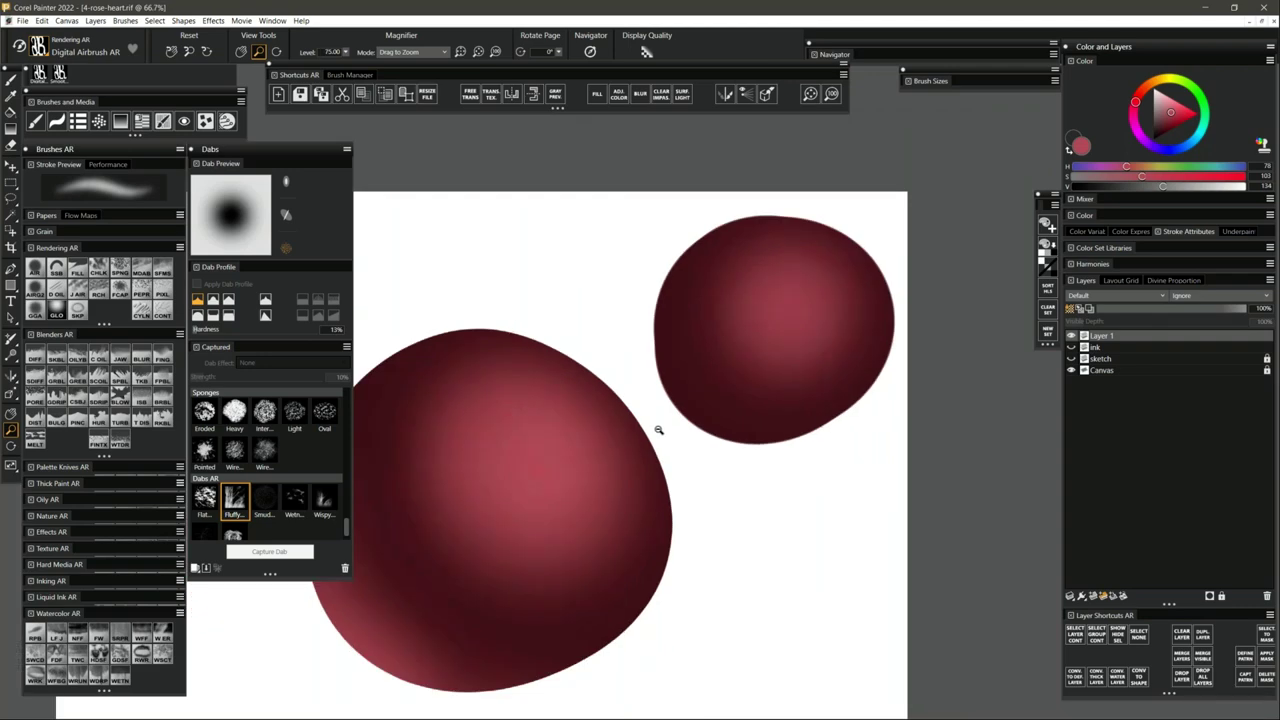
scroll(706, 471, "down", 1)
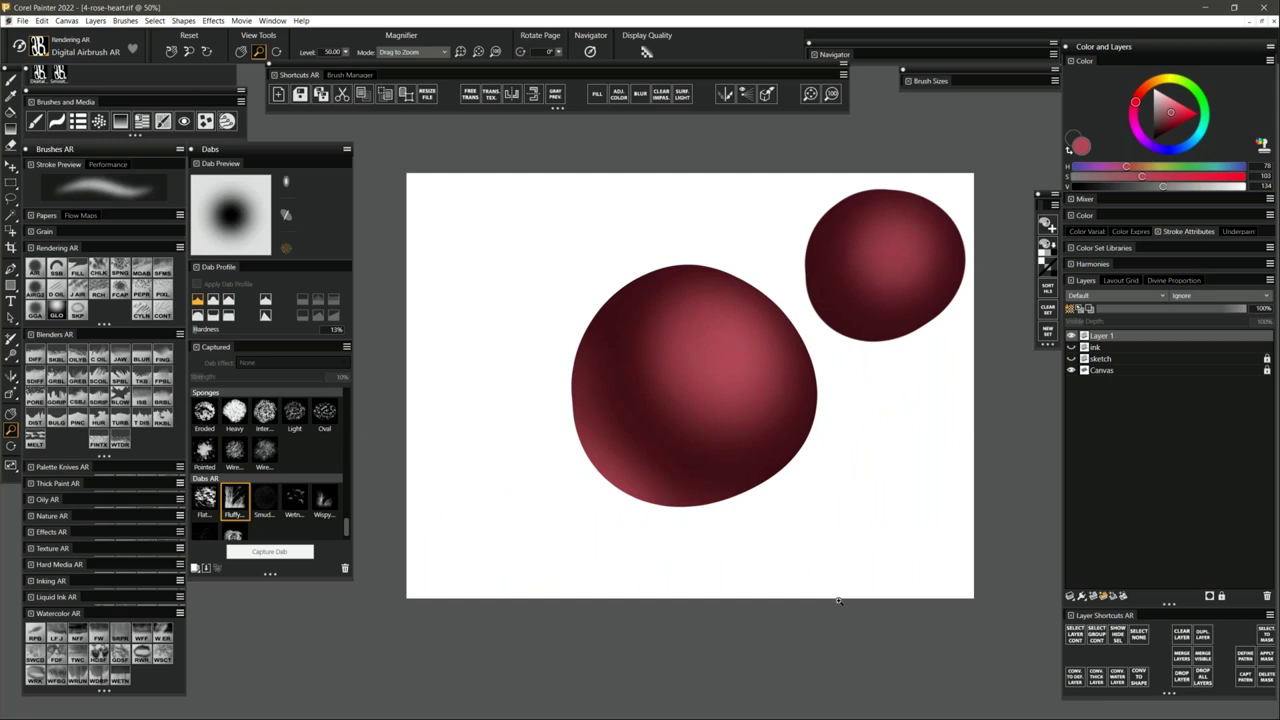
scroll(520, 308, "up", 1)
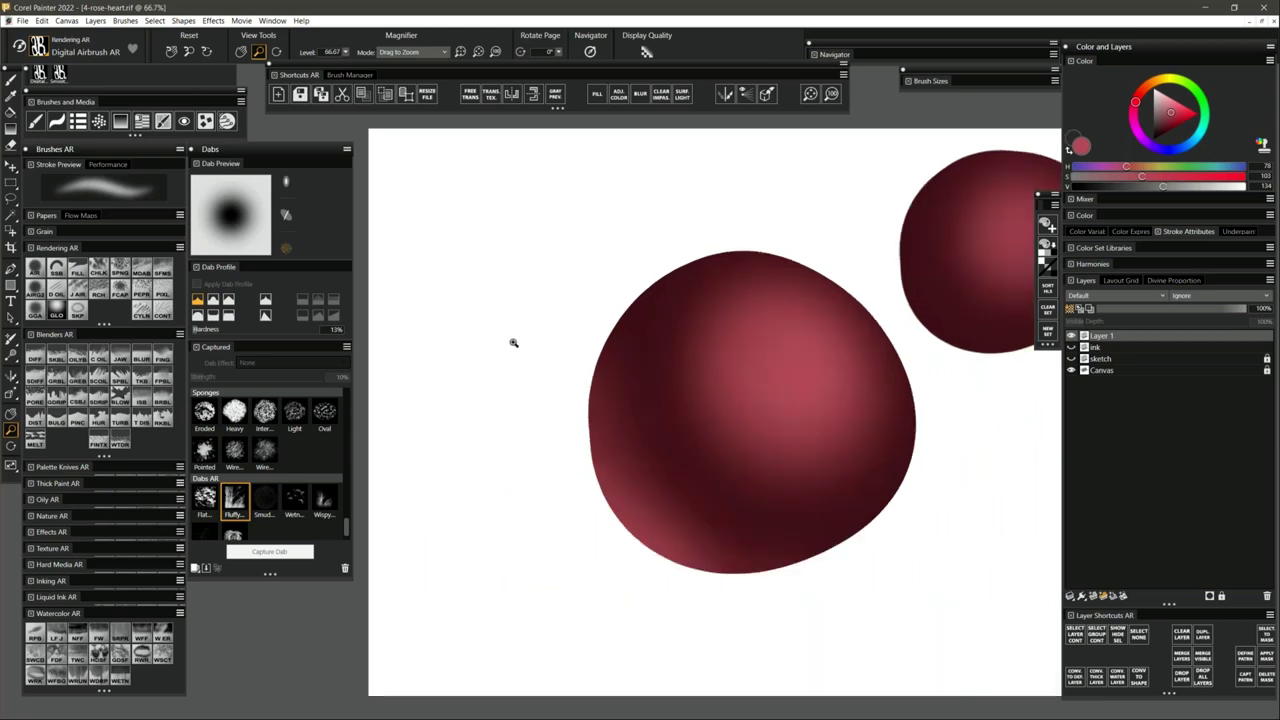
Reduce Digital Airbrush AR to 21.6 and paint a fan of soft, grass-like pink strokes beside the large shape.
key("b")
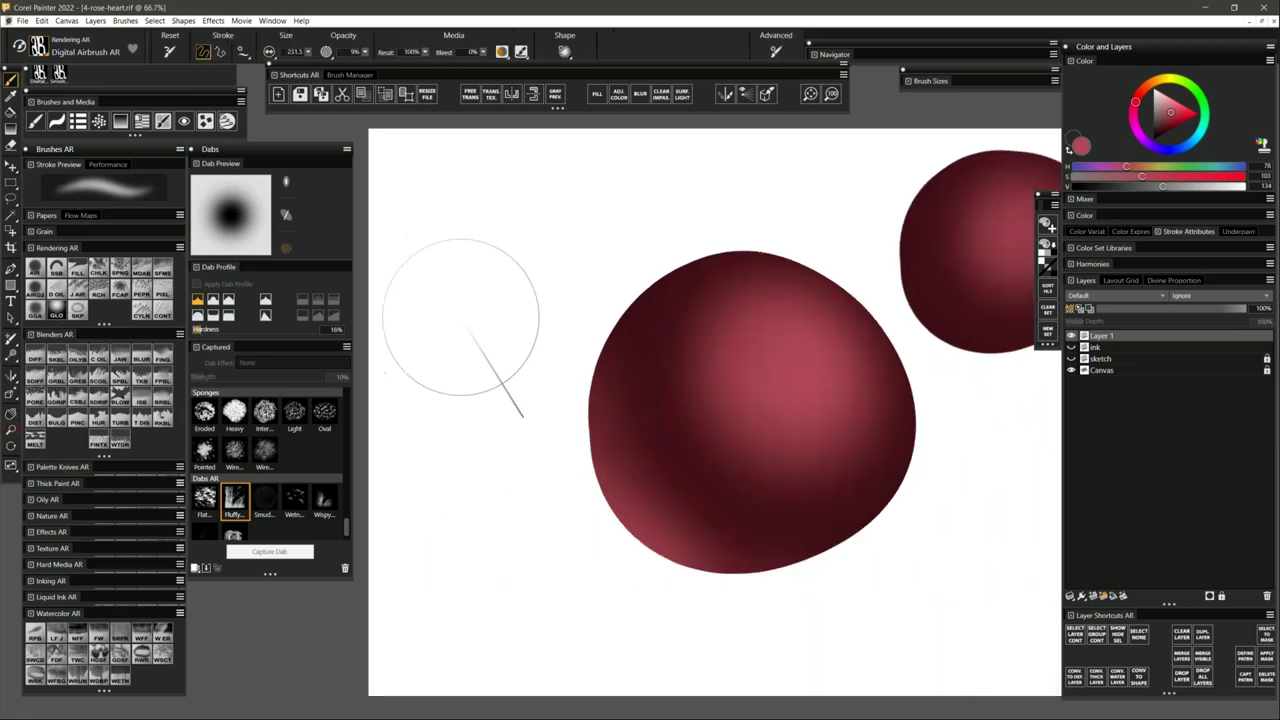
left_click_drag(558, 408, 484, 370)
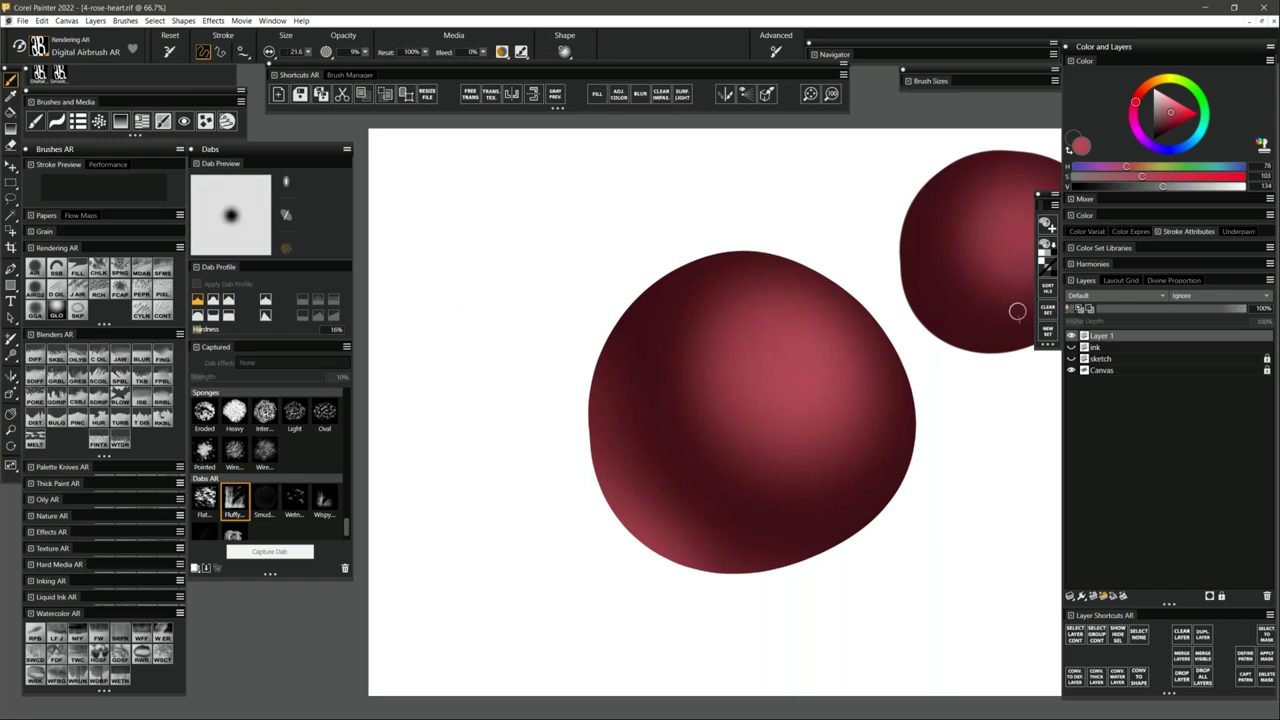
mouse_move(502, 448)
left_mouse_down()
mouse_move(570, 288)
mouse_move(512, 318)
left_mouse_up()
mouse_move(476, 452)
left_mouse_down()
mouse_move(430, 366)
mouse_move(488, 306)
mouse_move(516, 312)
mouse_move(444, 338)
left_mouse_up()
left_click_drag(470, 456, 394, 418)
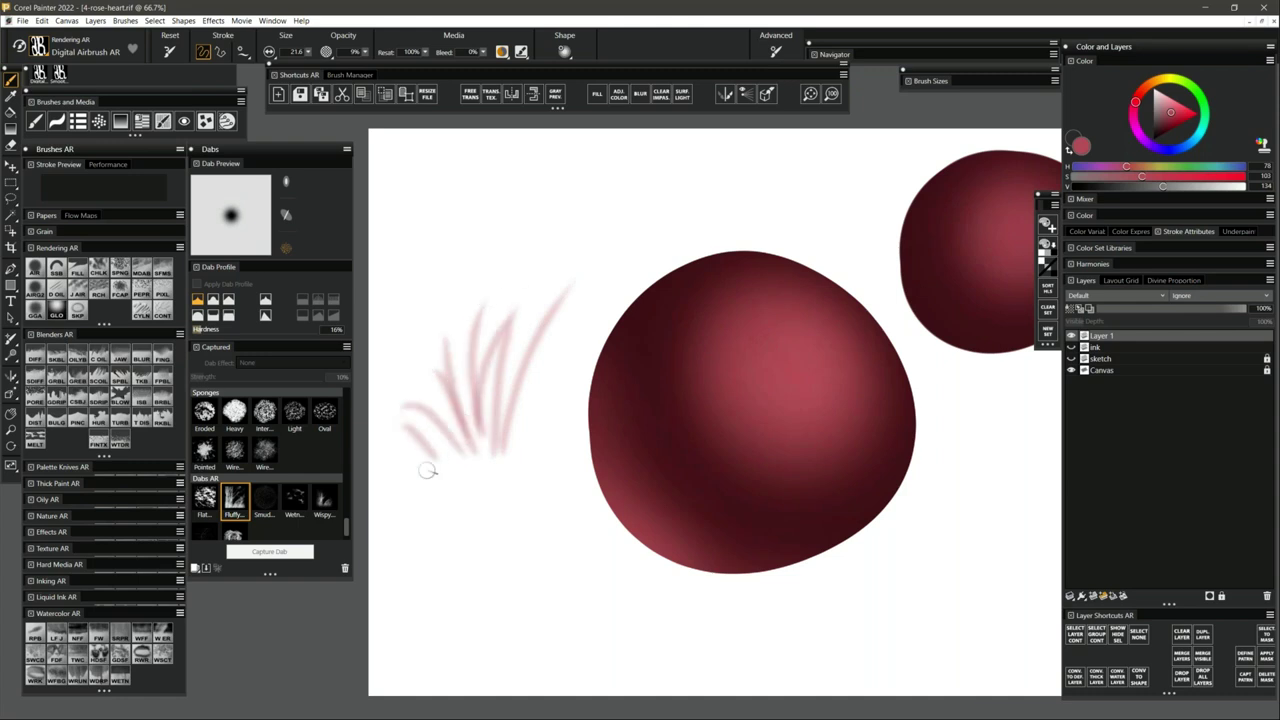
Clear all the painted shapes and strokes from Layer 1 and show the whole blank page.
left_click(11, 430)
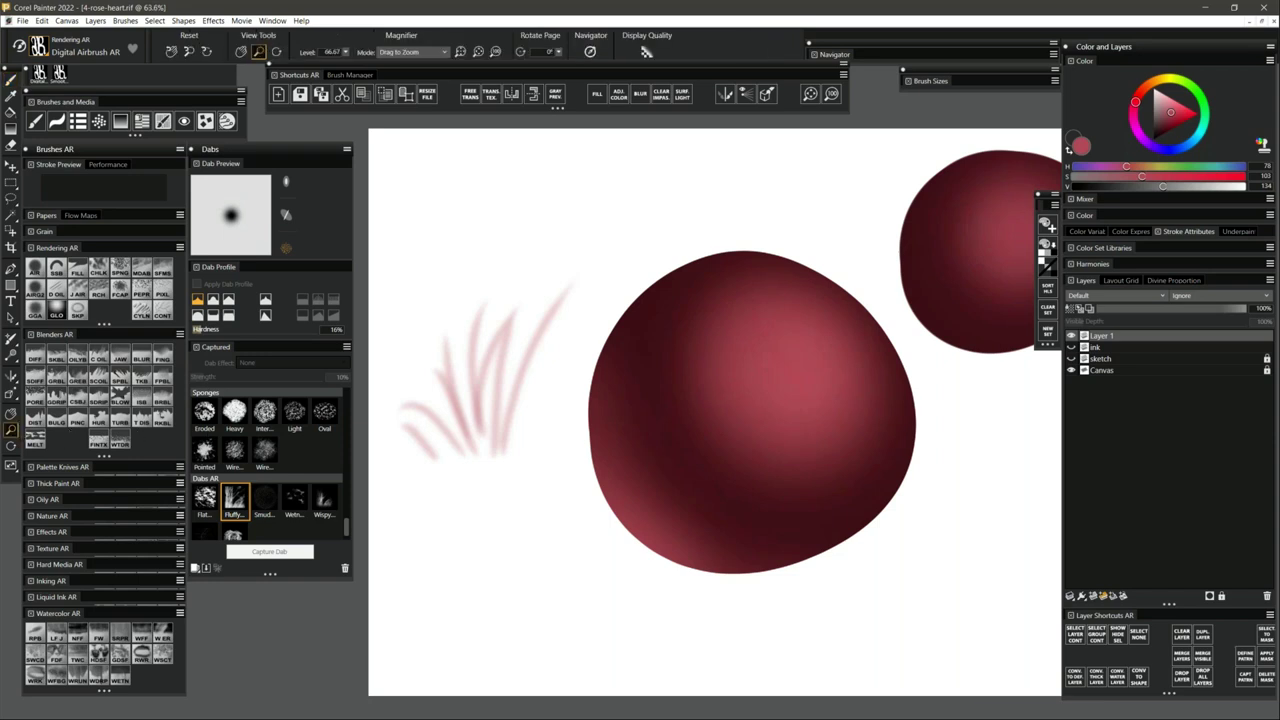
left_click(660, 462, "alt")
left_click_drag(645, 465, 689, 487)
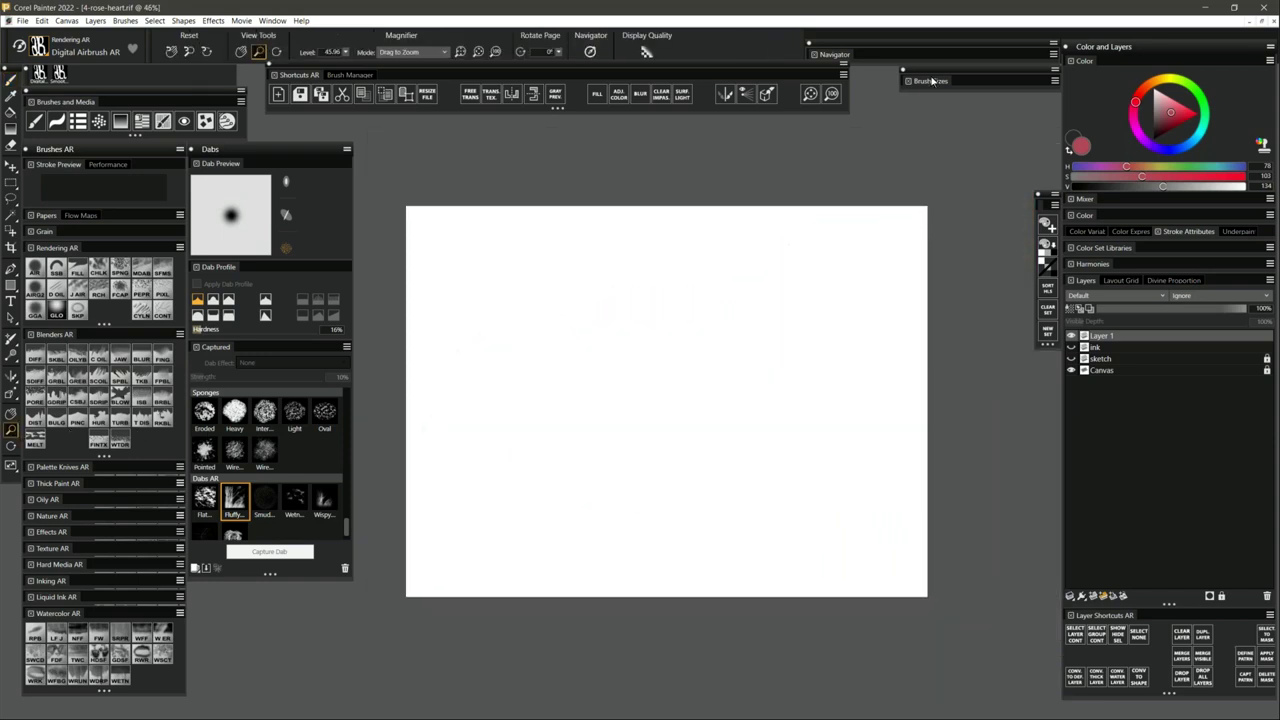
Expand the custom Brush Sizes palette and display the Size Library over the page.
left_click(933, 81)
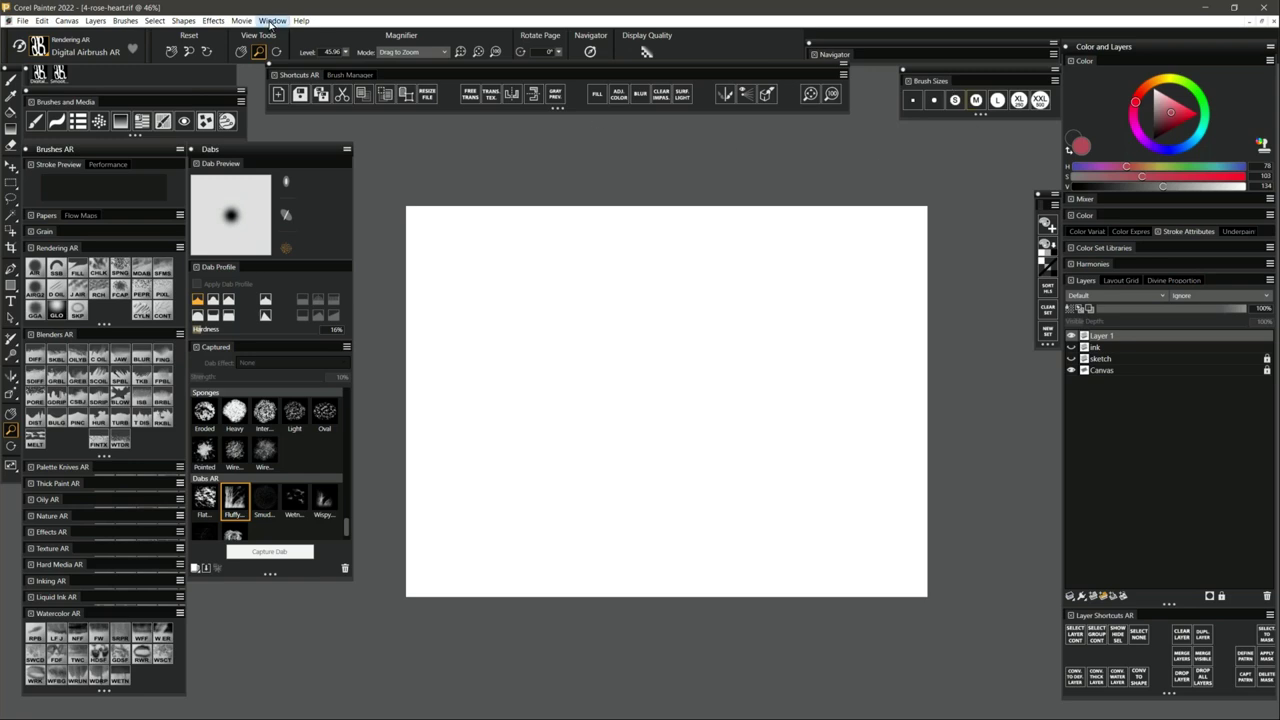
left_click(270, 22)
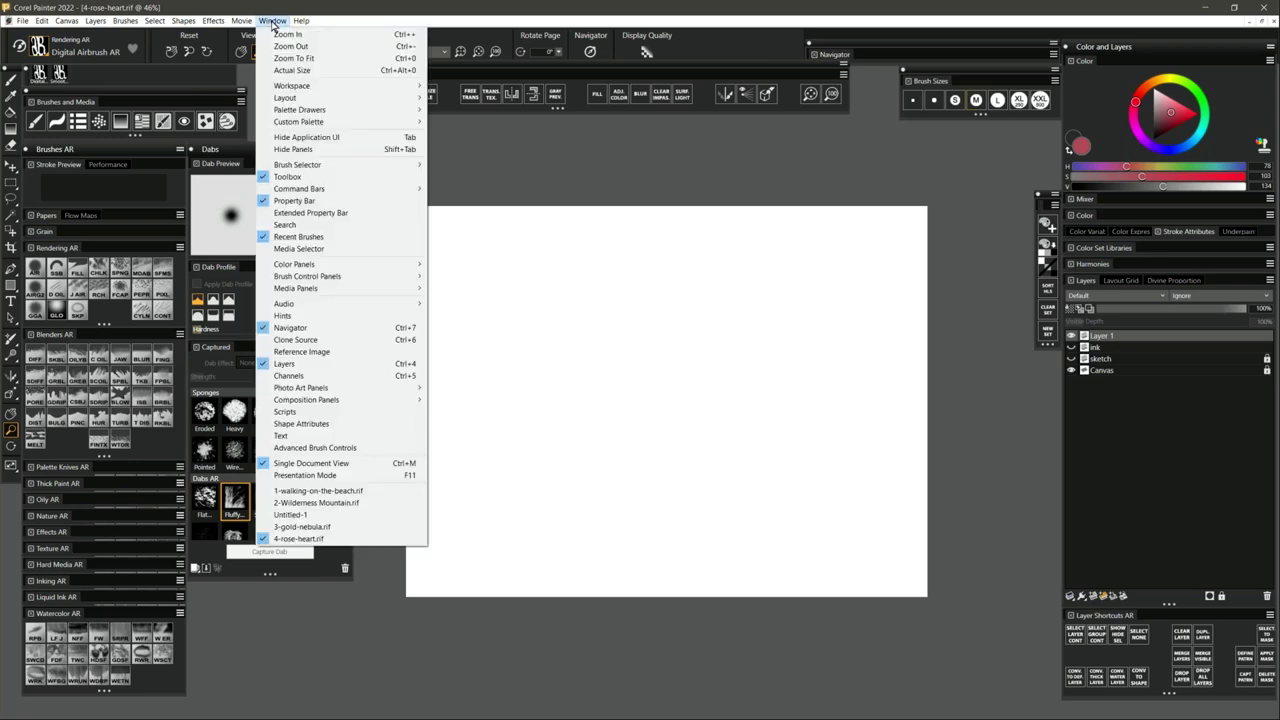
mouse_move(375, 278)
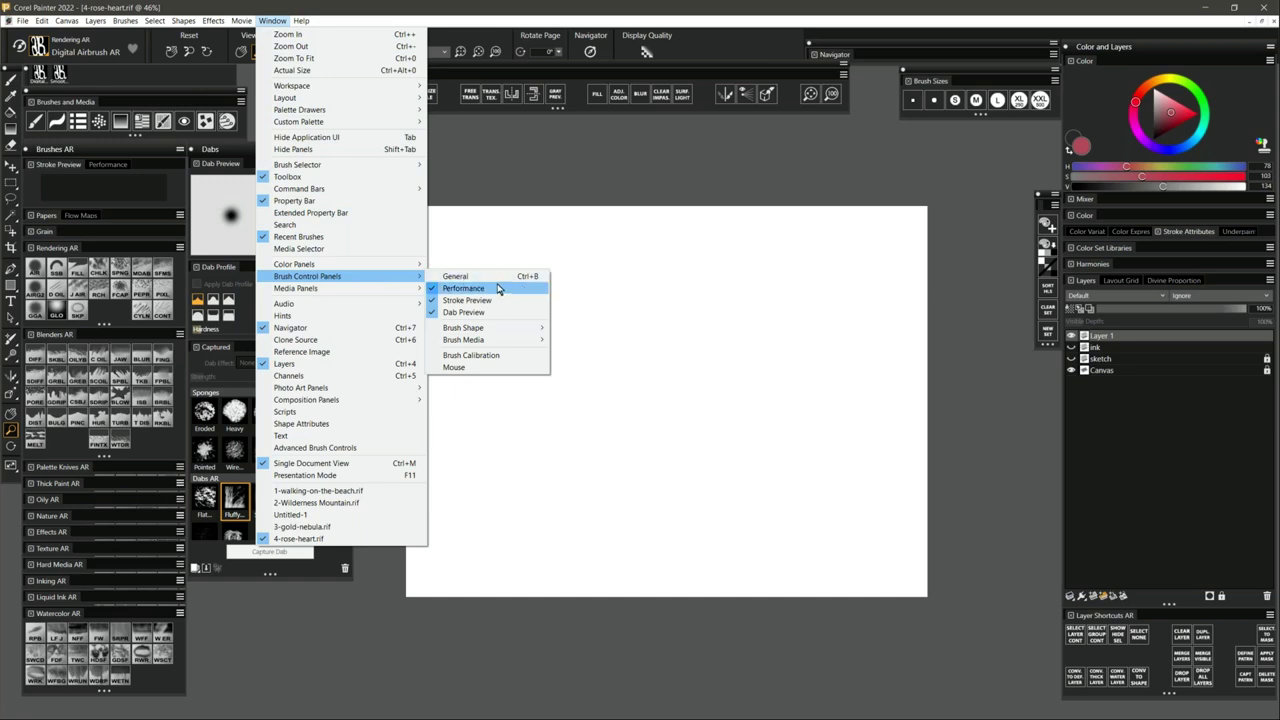
mouse_move(503, 330)
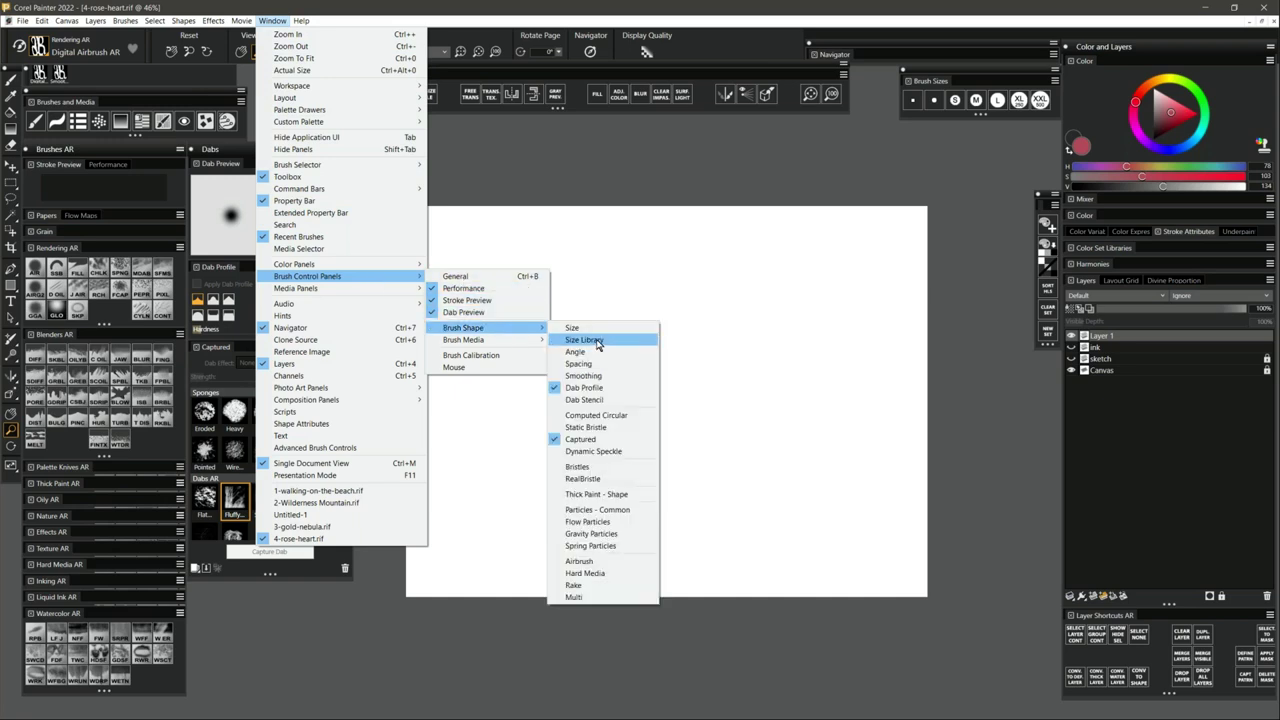
left_click(597, 341)
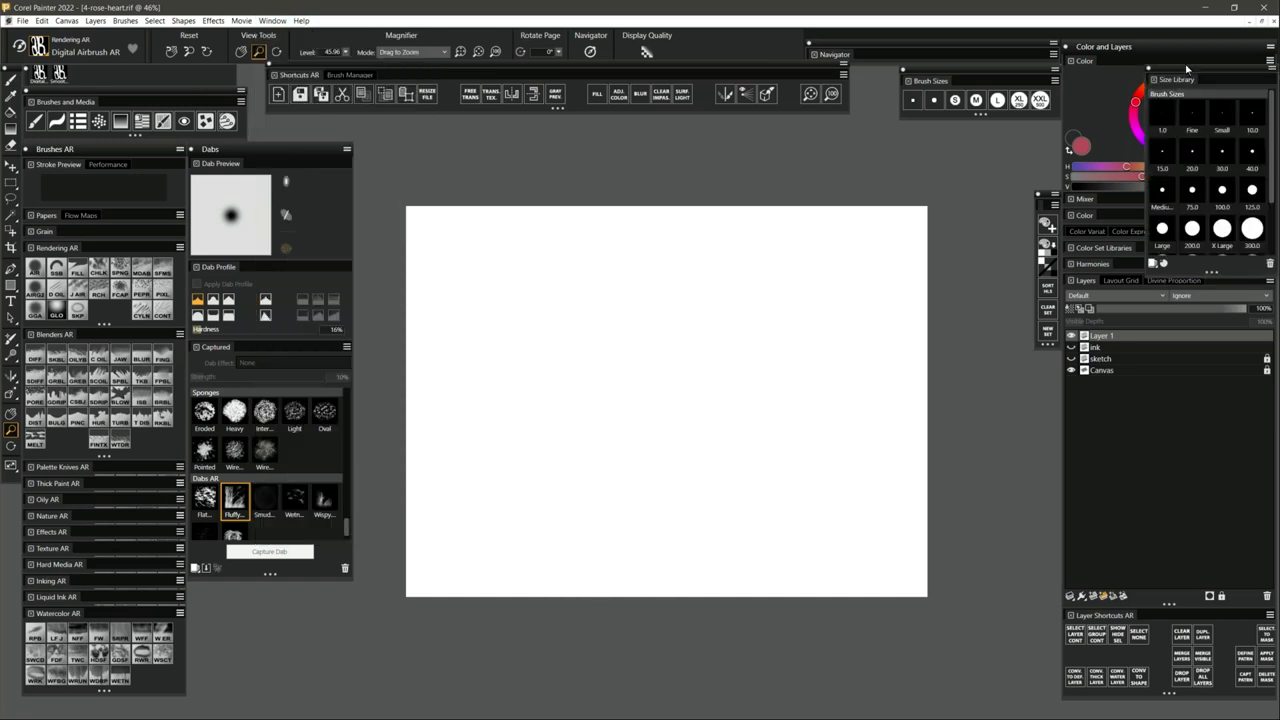
left_click_drag(1187, 68, 701, 247)
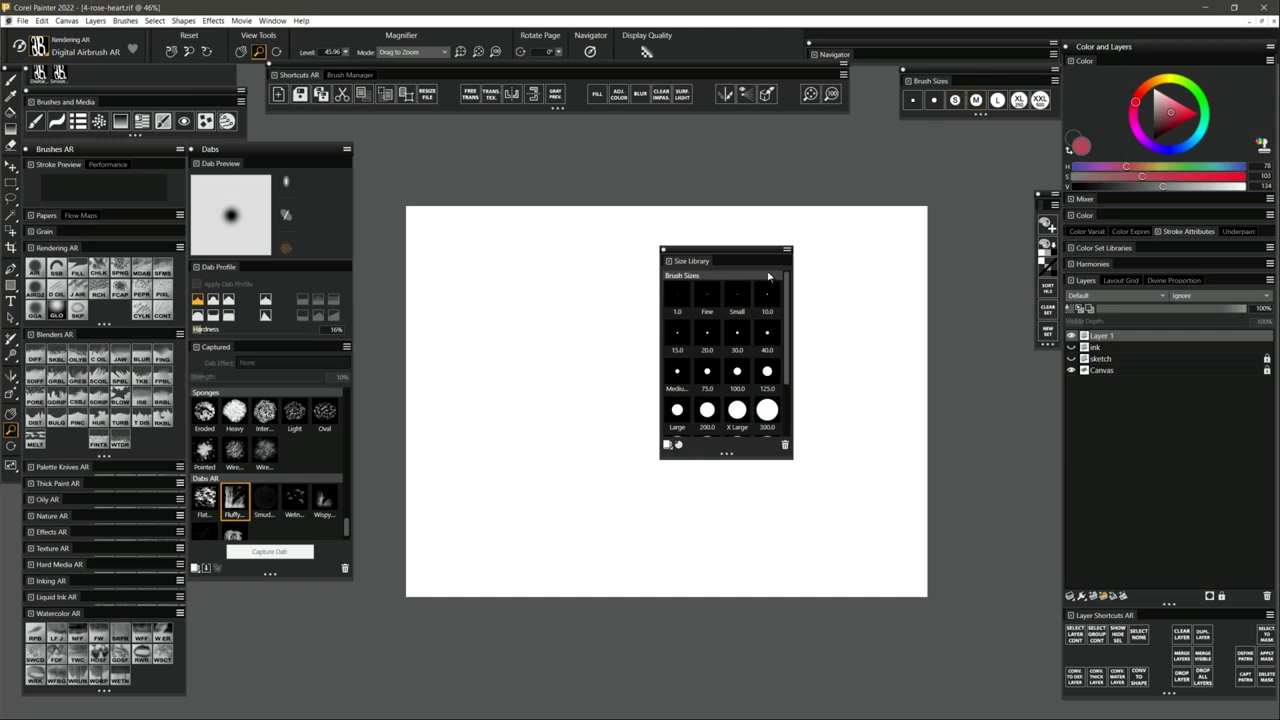
left_click_drag(744, 253, 744, 267)
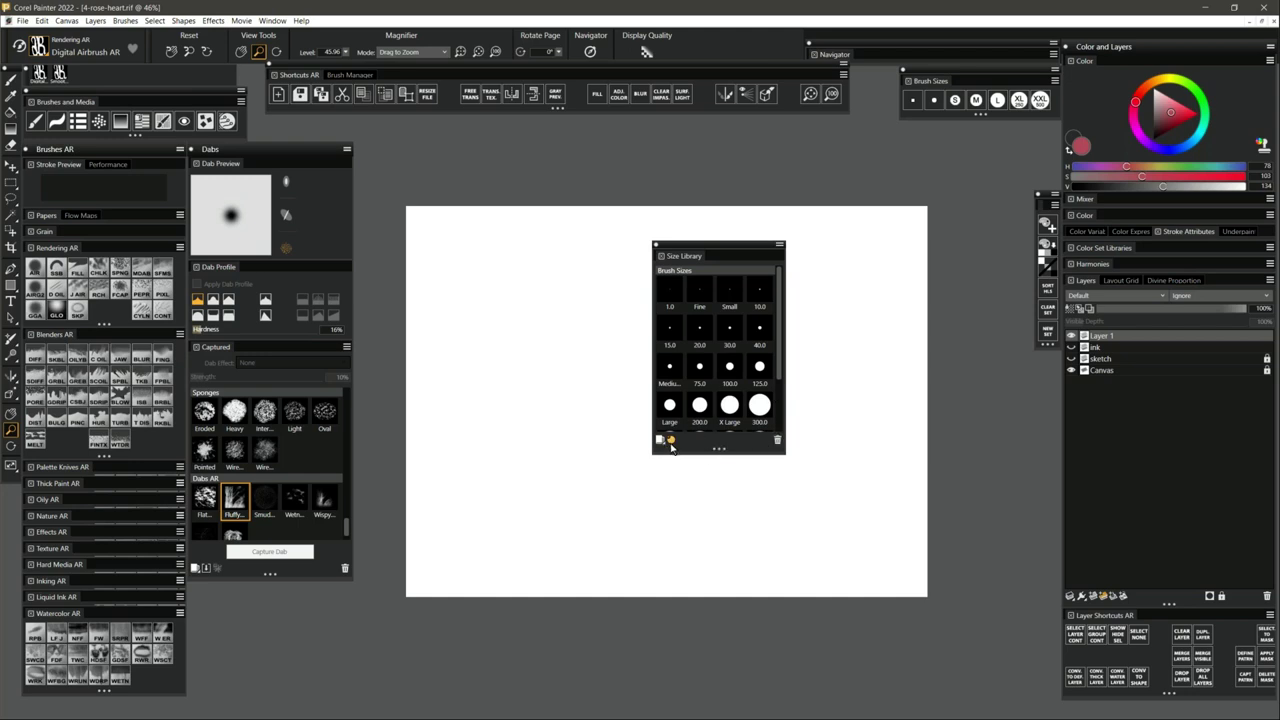
Look through the size presets in the Size Library and close it.
left_click_drag(776, 327, 776, 346)
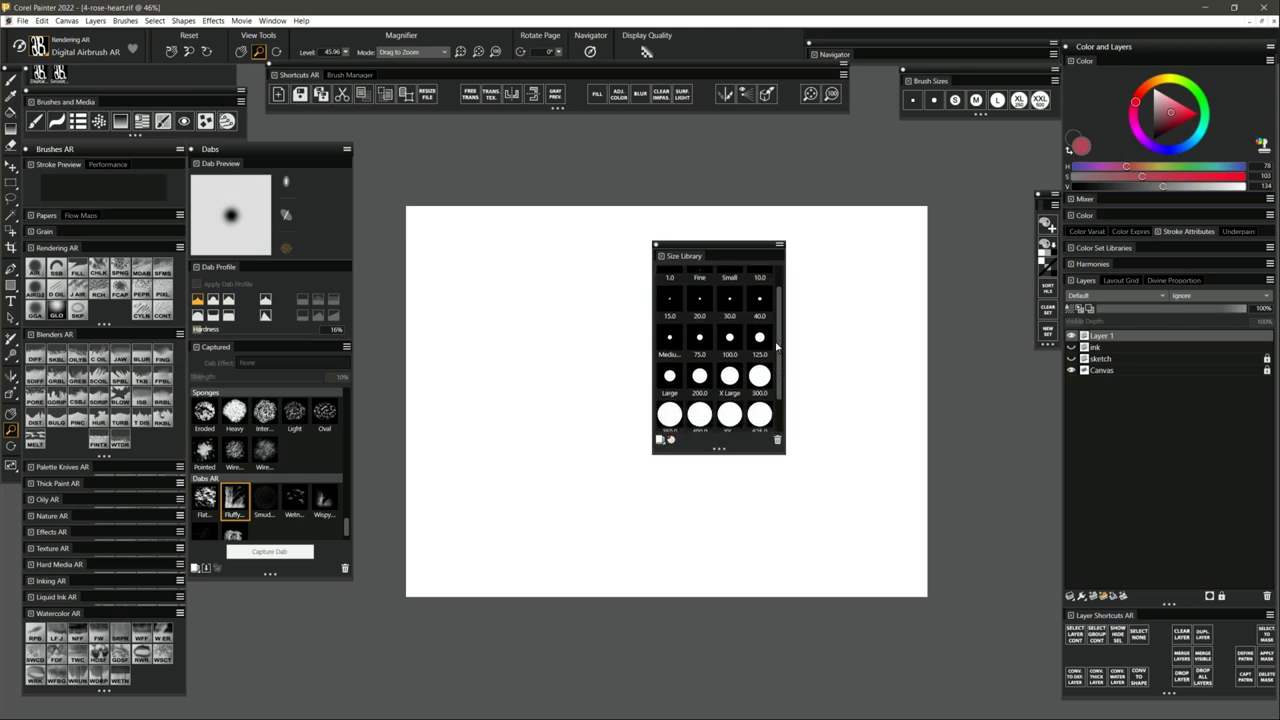
scroll(776, 346, "up", 2)
left_click(657, 244)
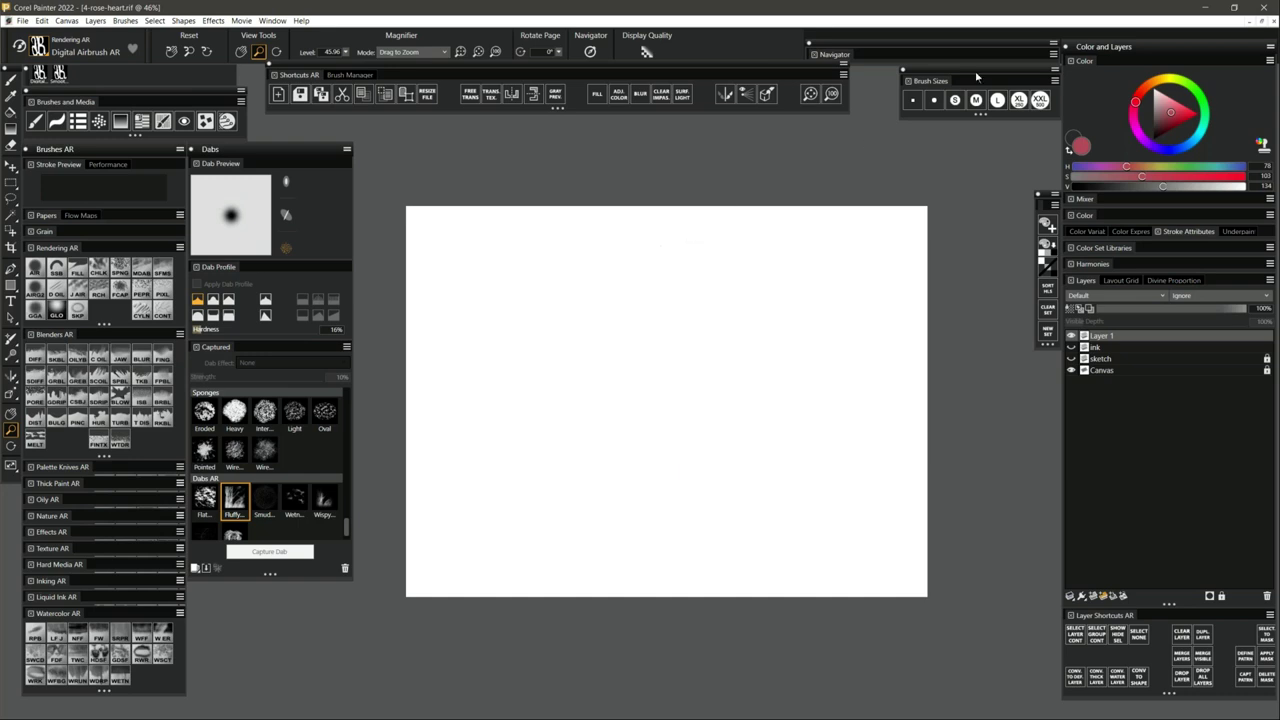
Set the brush colour to black, then paint a test curve with Digital Airbrush AR at size 21.4 and undo it.
left_click_drag(1170, 117, 1155, 140)
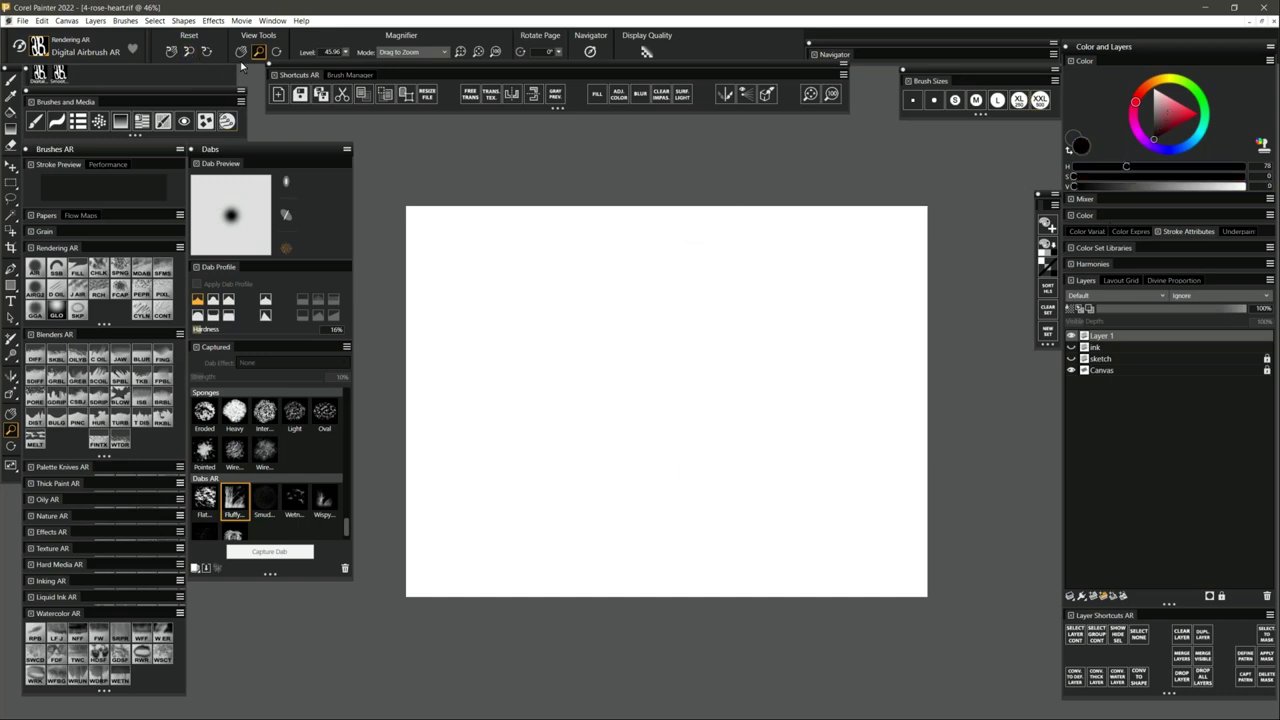
key("b")
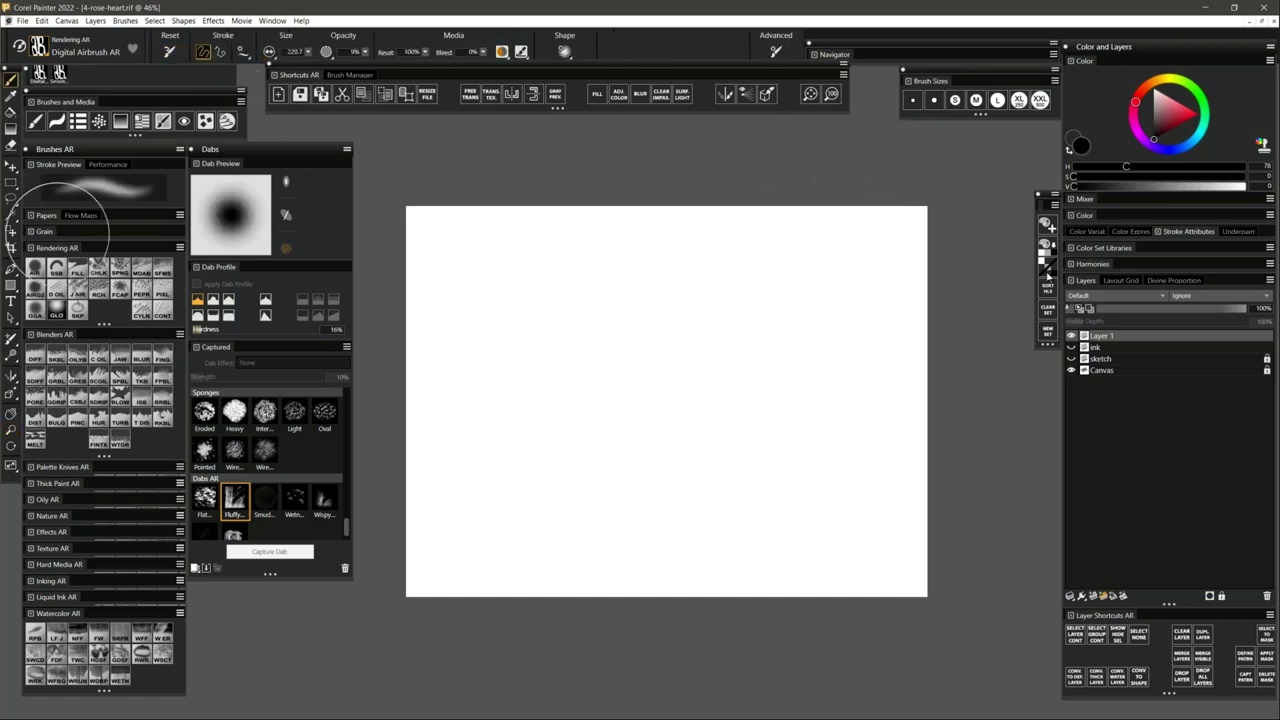
key("bracketleft")
left_click_drag(468, 388, 557, 286)
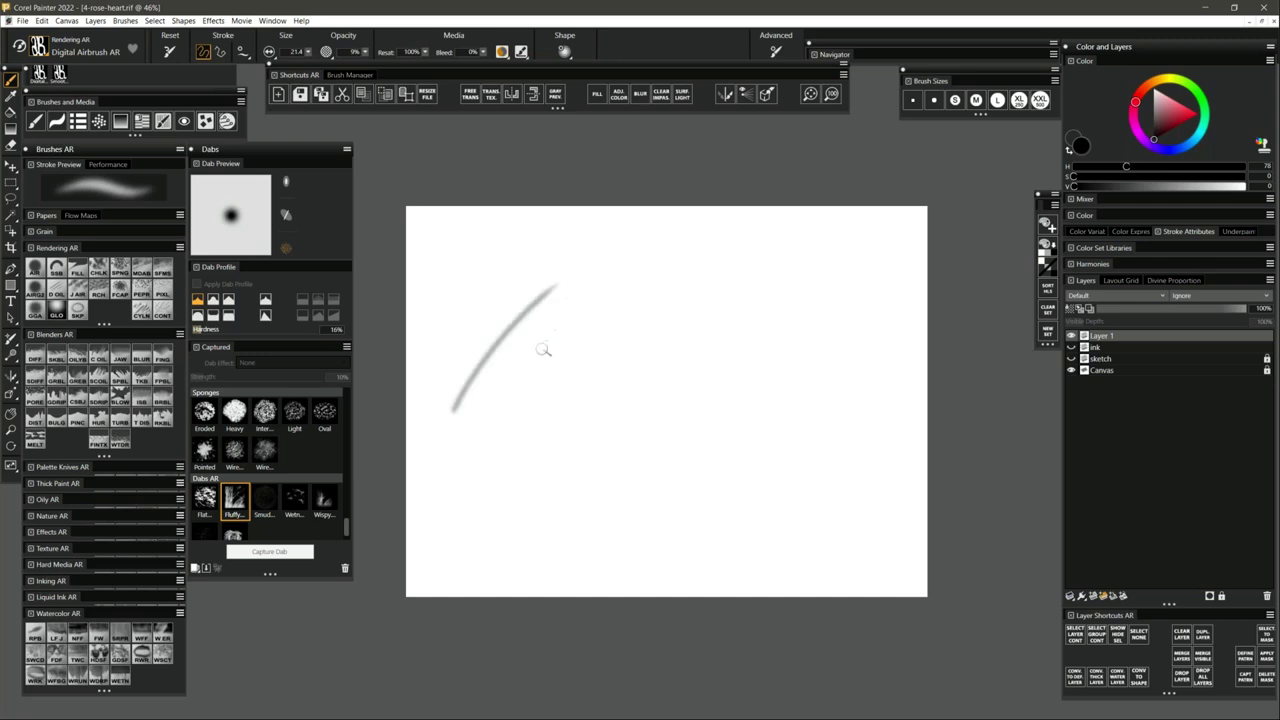
key("ctrl+z")
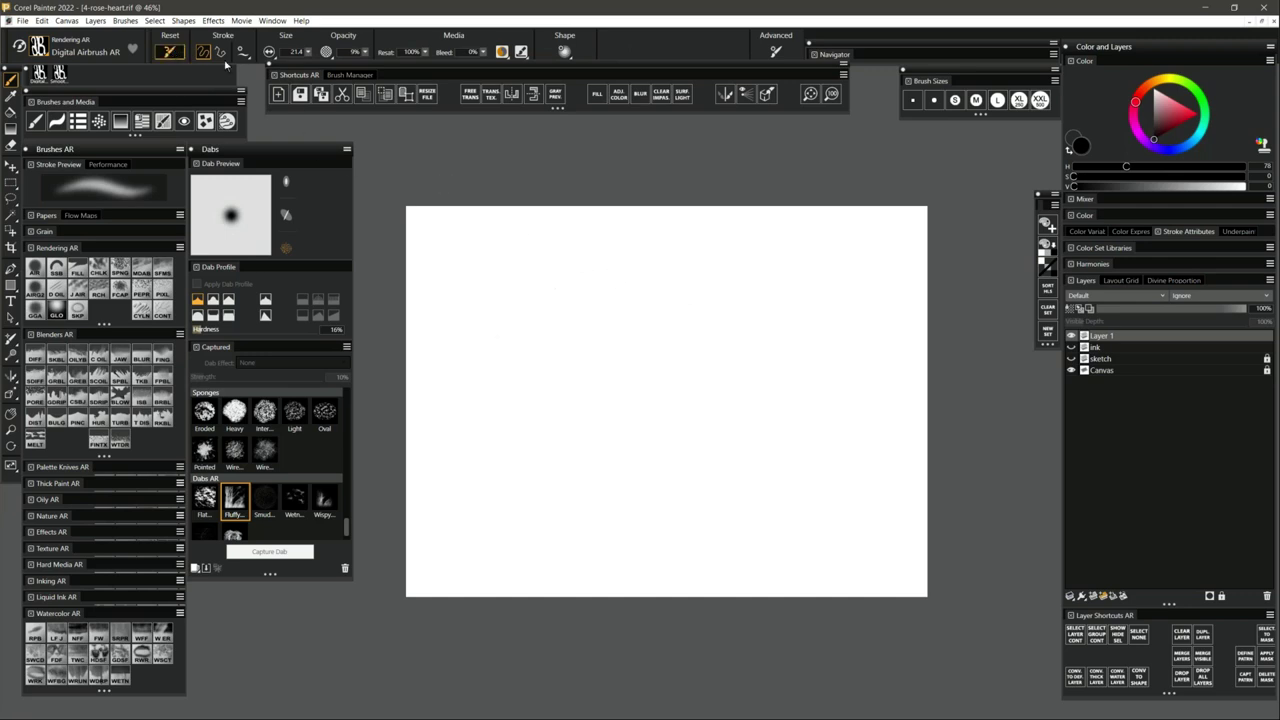
left_click(170, 51)
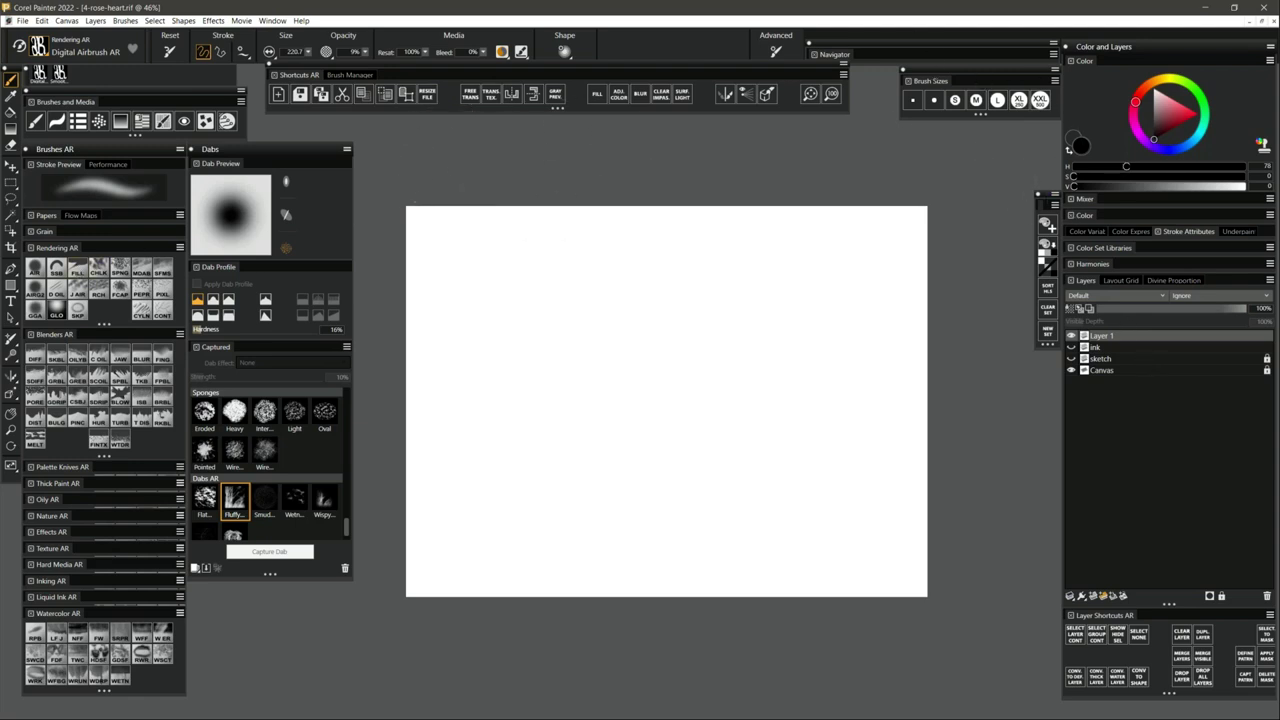
With Smooth Fill, paint faint curved strokes at size 1.0 and bolder black curved strokes beside them at size 5.0.
key("f")
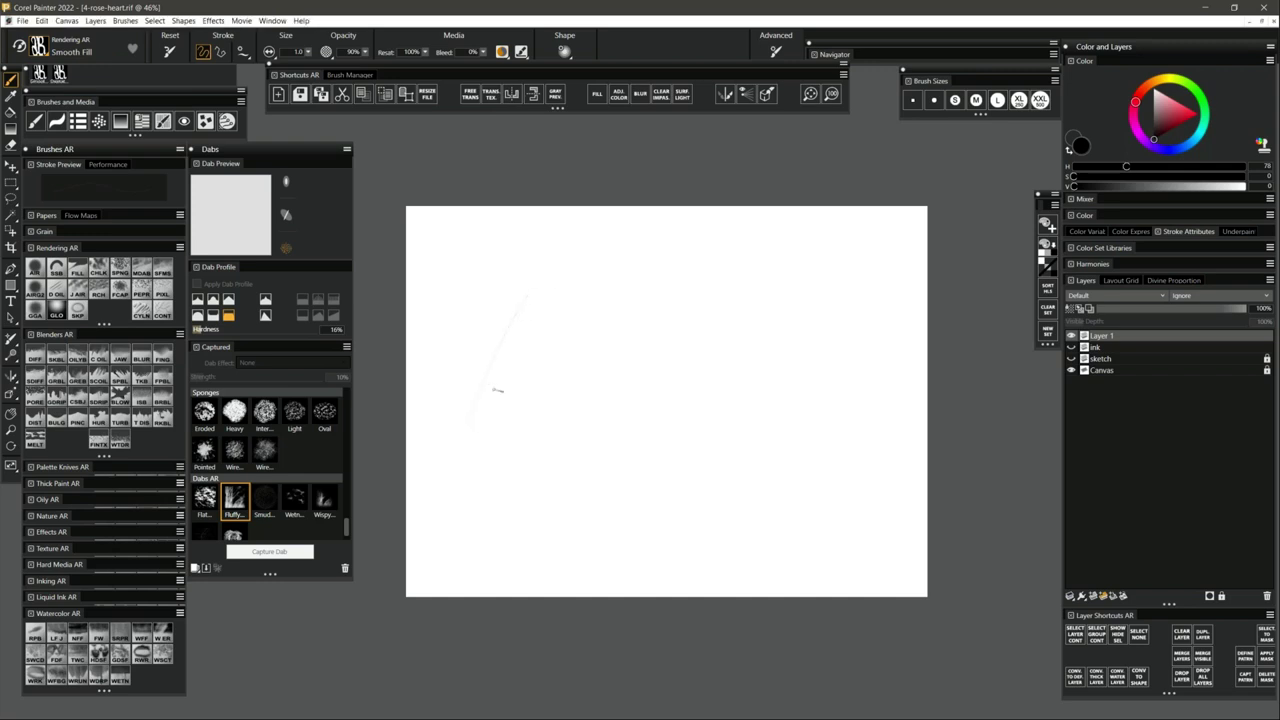
left_click(934, 101)
mouse_move(519, 422)
left_mouse_down()
mouse_move(588, 288)
mouse_move(606, 284)
left_mouse_up()
left_click_drag(530, 444, 604, 290)
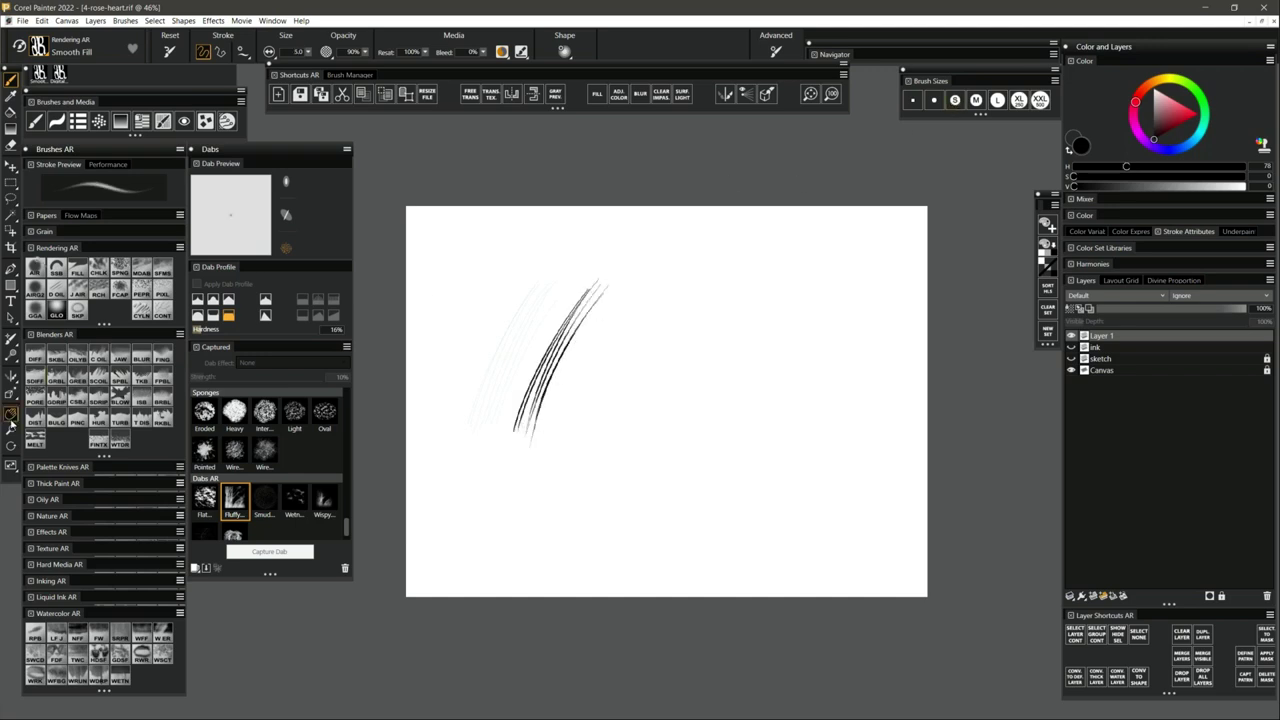
Magnify the page to 100%, examine the faint and black curved strokes, and return to the brush.
left_click(11, 429)
left_click(551, 400)
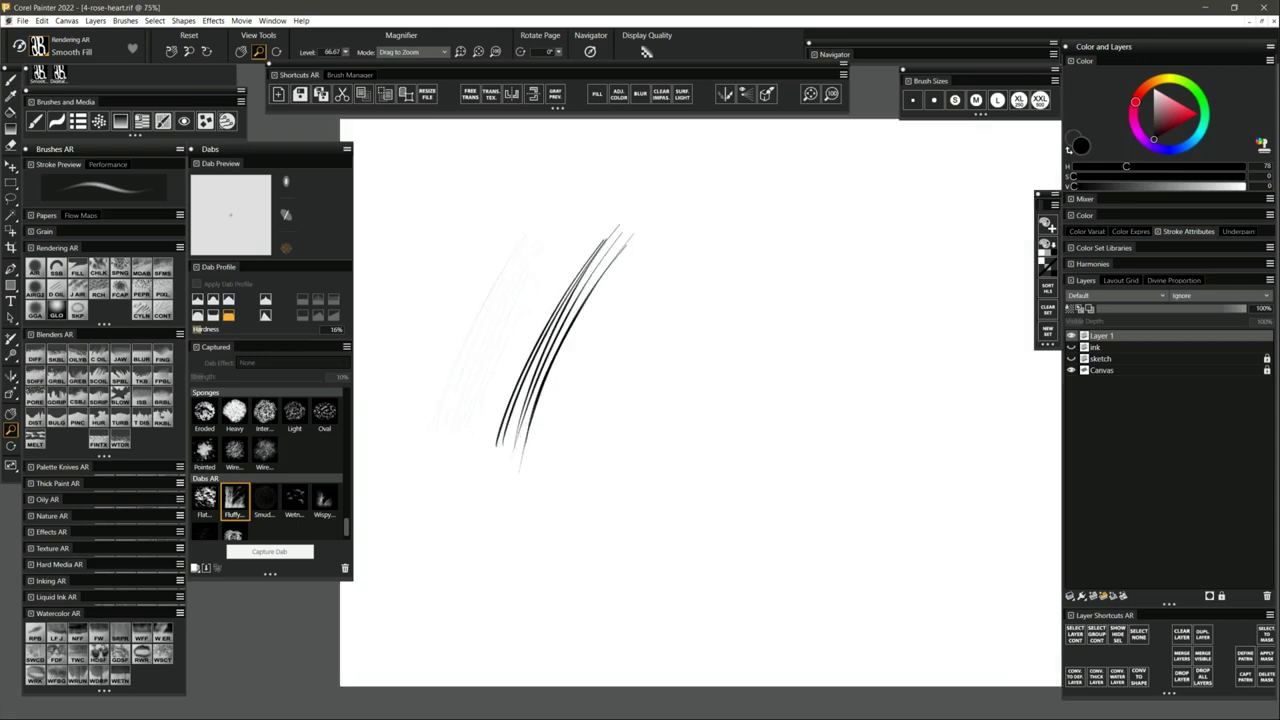
left_click(571, 414)
left_click(629, 423)
left_click_drag(629, 423, 623, 494)
key("b")
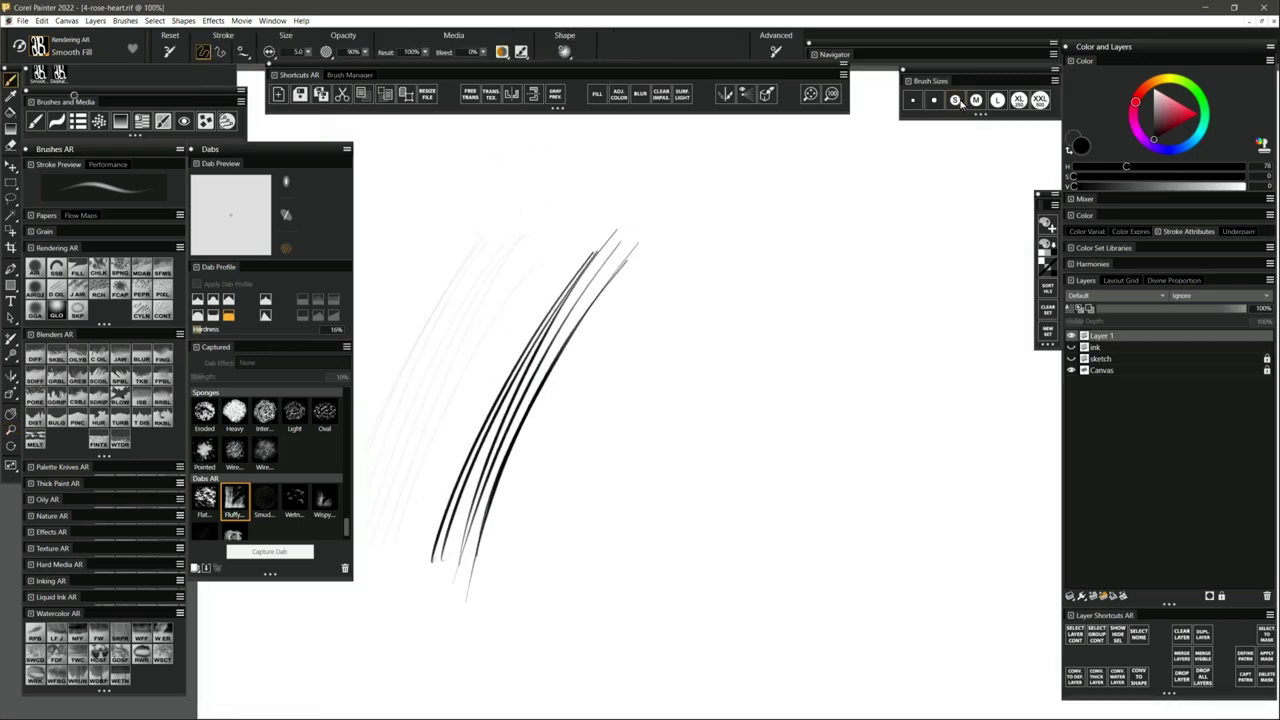
Paint pairs of black curved Smooth Fill strokes beside the earlier ones at sizes 5.0, 50.0 and 150.0.
left_click_drag(521, 562, 656, 270)
left_click_drag(556, 545, 652, 300)
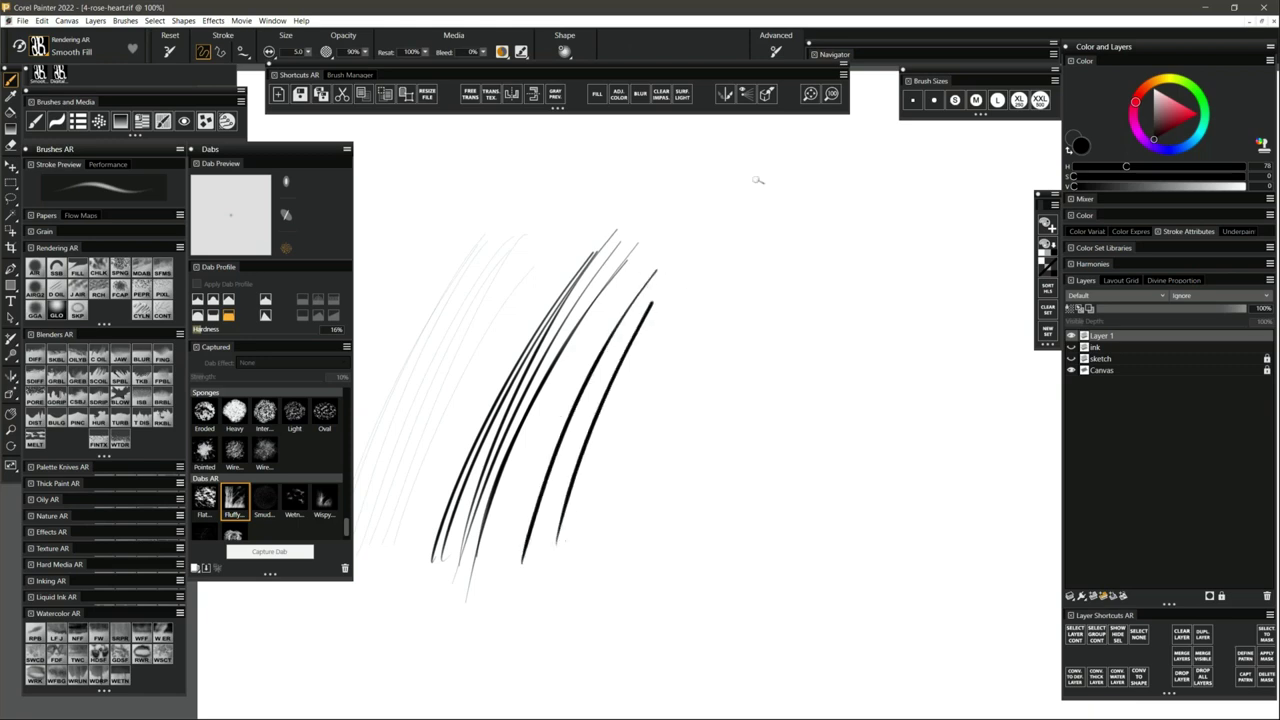
left_click(997, 100)
mouse_move(586, 557)
left_mouse_down()
mouse_move(633, 525)
mouse_move(740, 262)
left_mouse_up()
left_click_drag(636, 550, 770, 262)
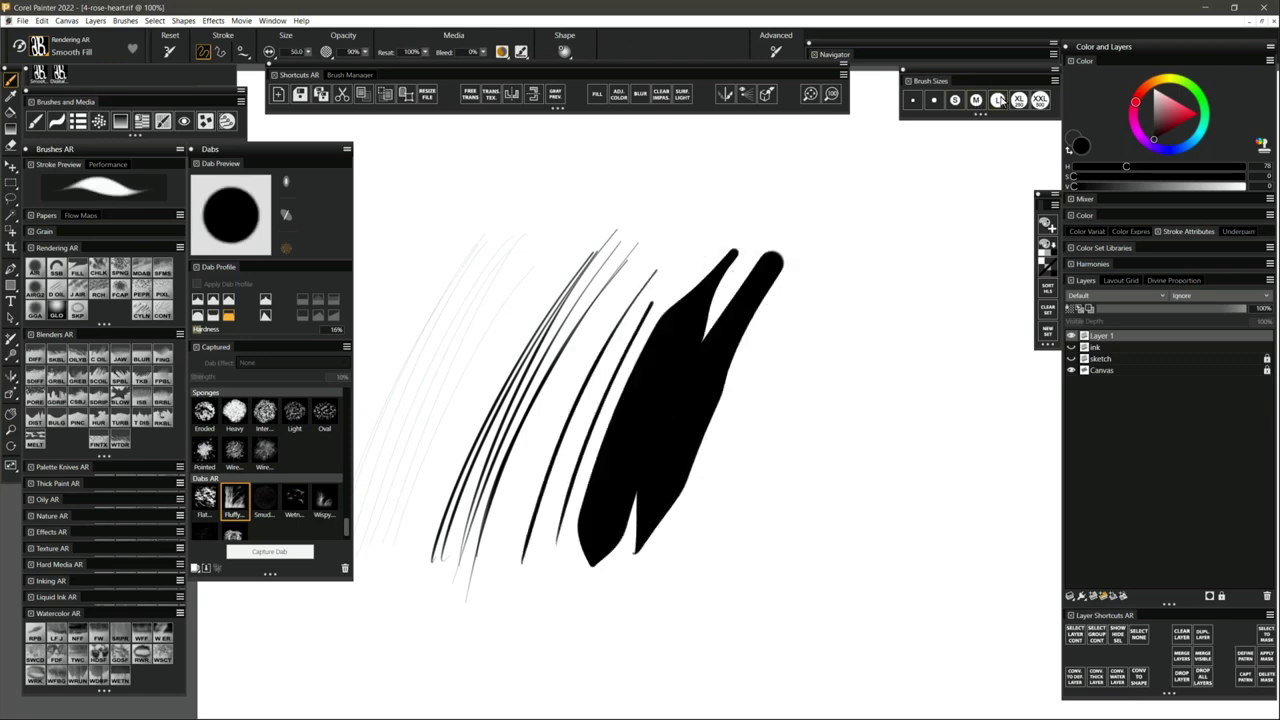
left_click_drag(716, 572, 886, 260)
left_click_drag(822, 562, 968, 302)
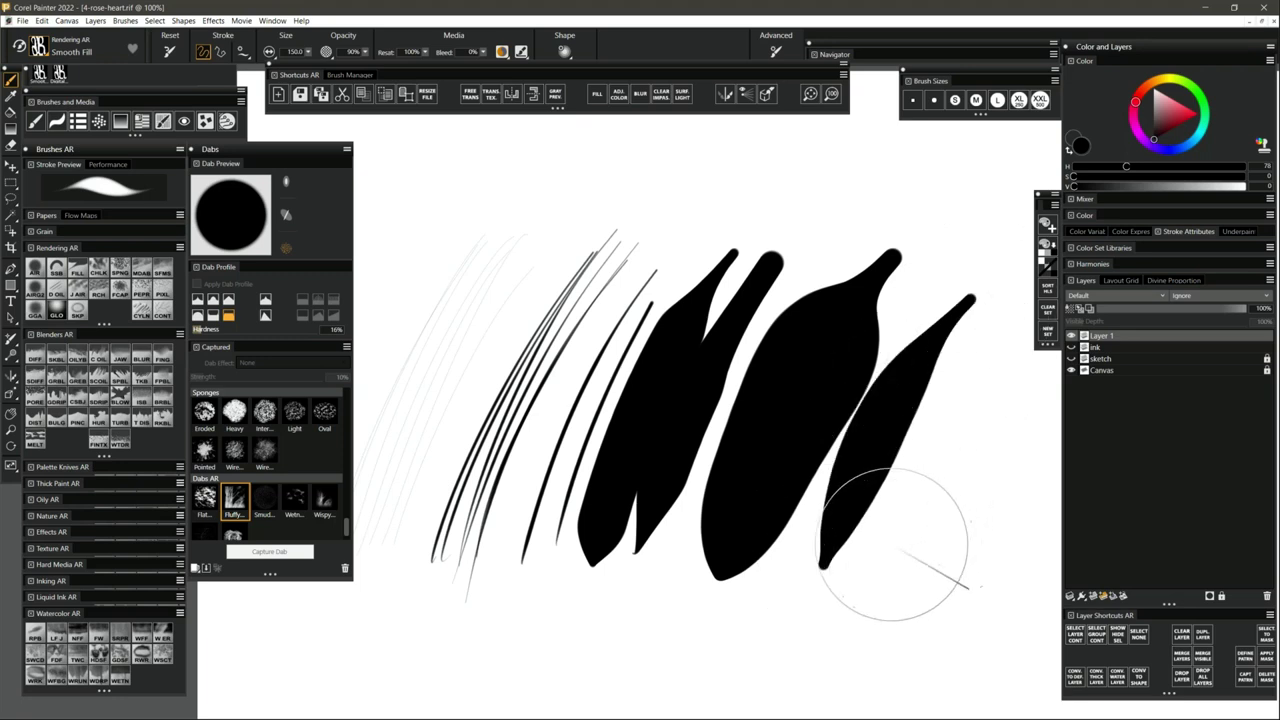
Clear all the test strokes from Layer 1.
key("m")
mouse_move(608, 514)
left_mouse_down()
mouse_move(587, 507)
mouse_move(634, 531)
mouse_move(703, 531)
left_mouse_up()
key("Delete")
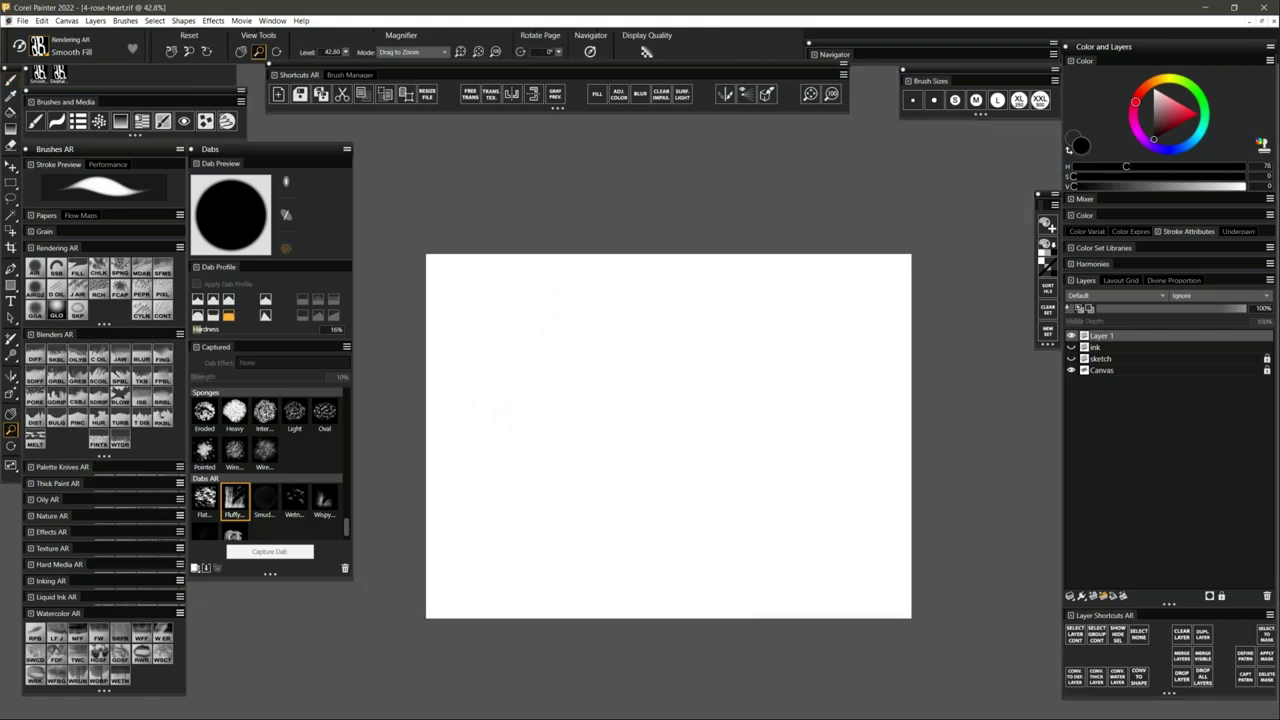
Return to the brush, apply a small preset size, and reduce the Smooth Fill size to 4.0.
key("b")
mouse_move(714, 423)
left_mouse_down()
mouse_move(731, 463)
mouse_move(666, 403)
left_mouse_up()
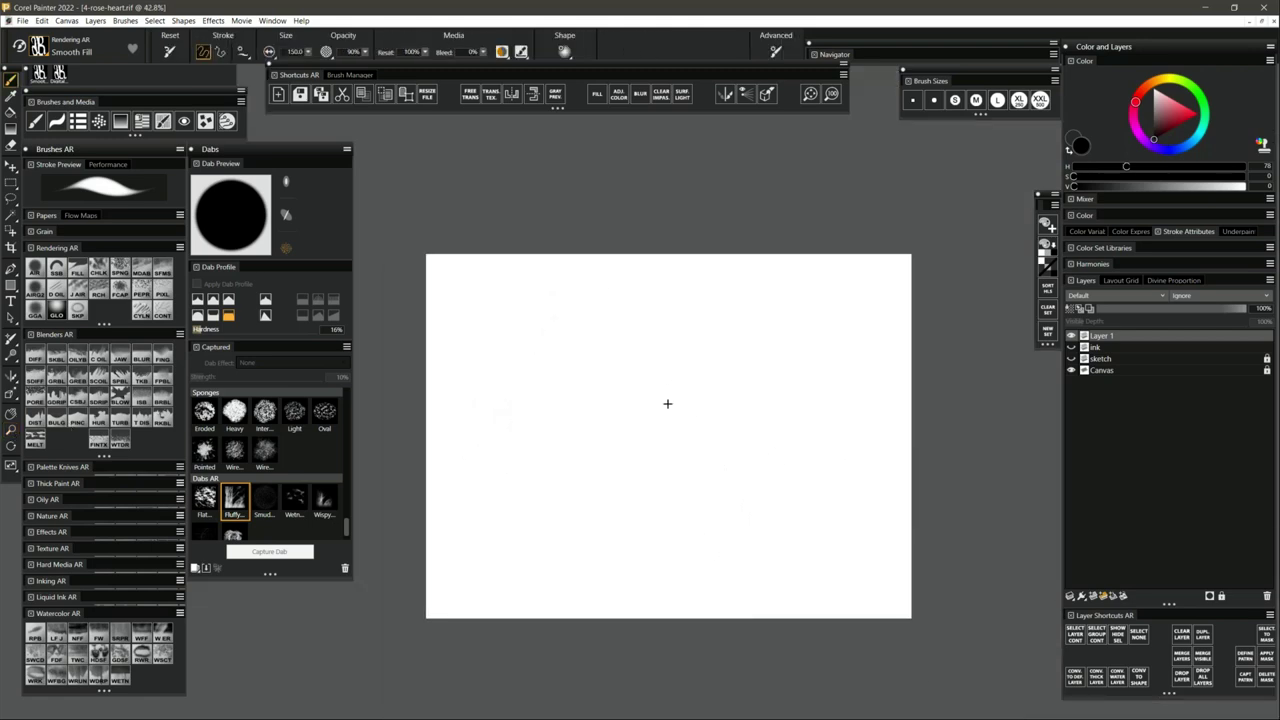
left_click(955, 102)
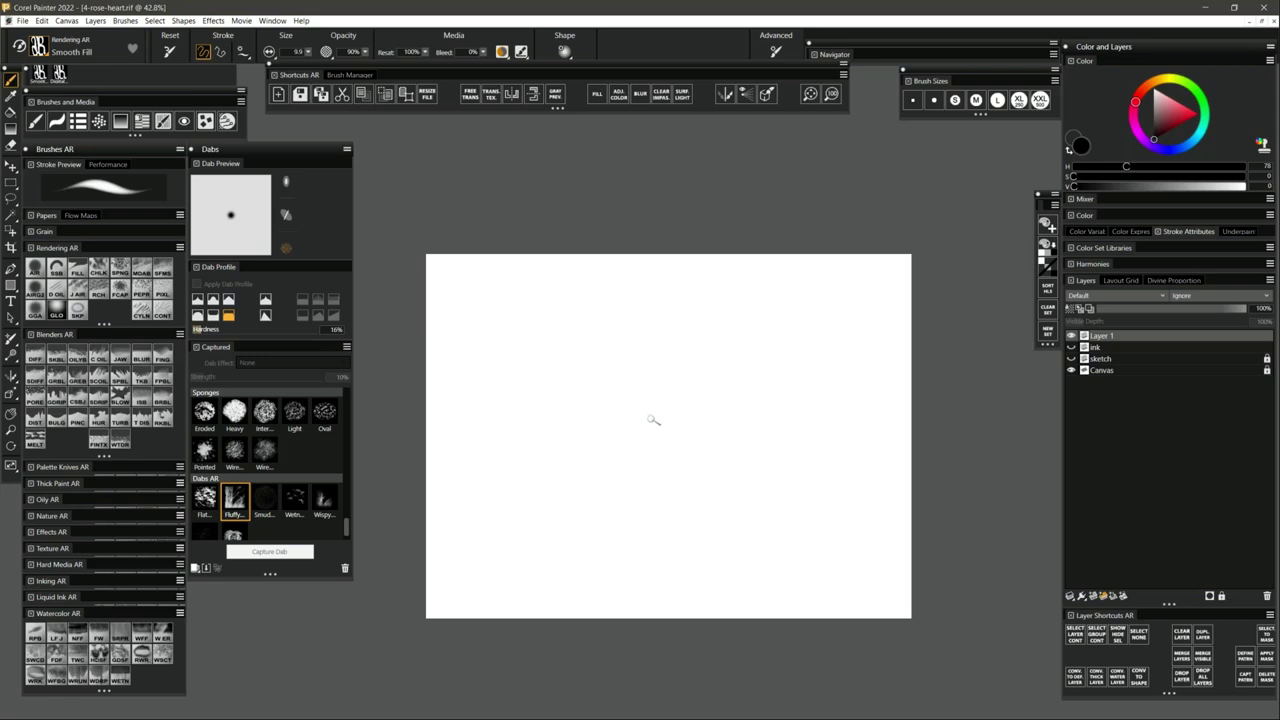
left_click_drag(647, 455, 663, 434)
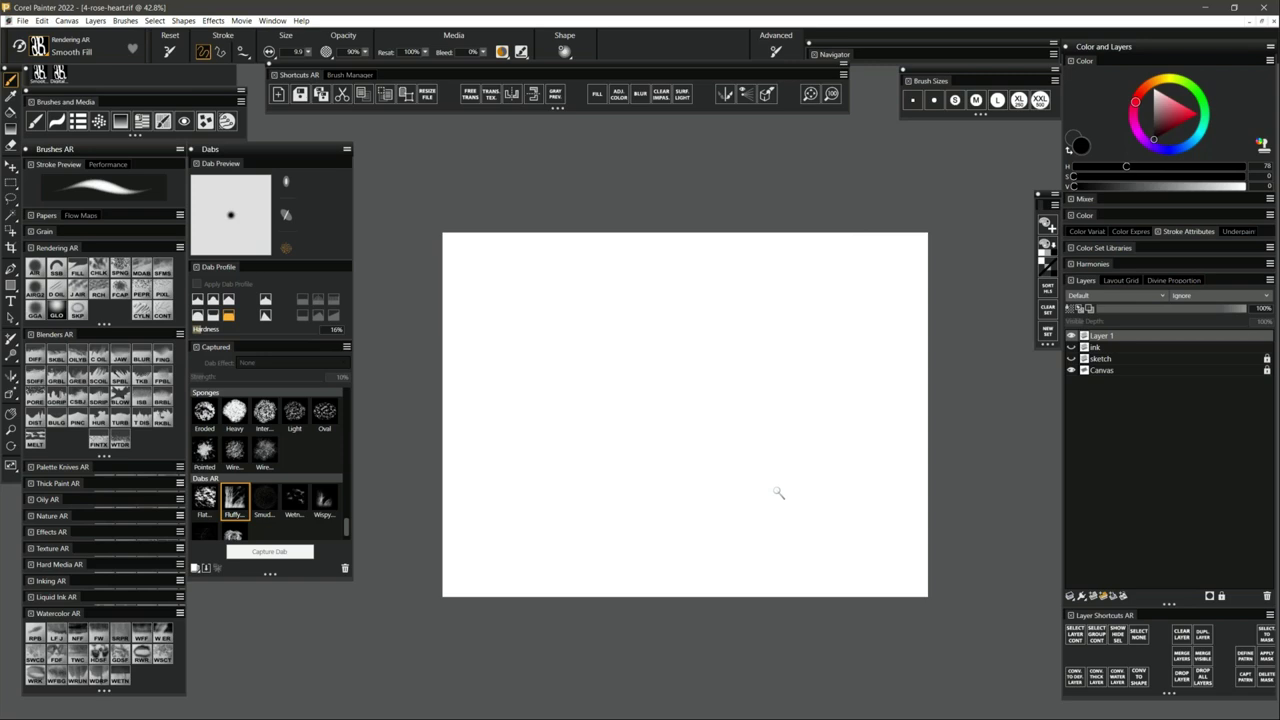
key("bracketleft")
key("bracketleft")
key("bracketleft")
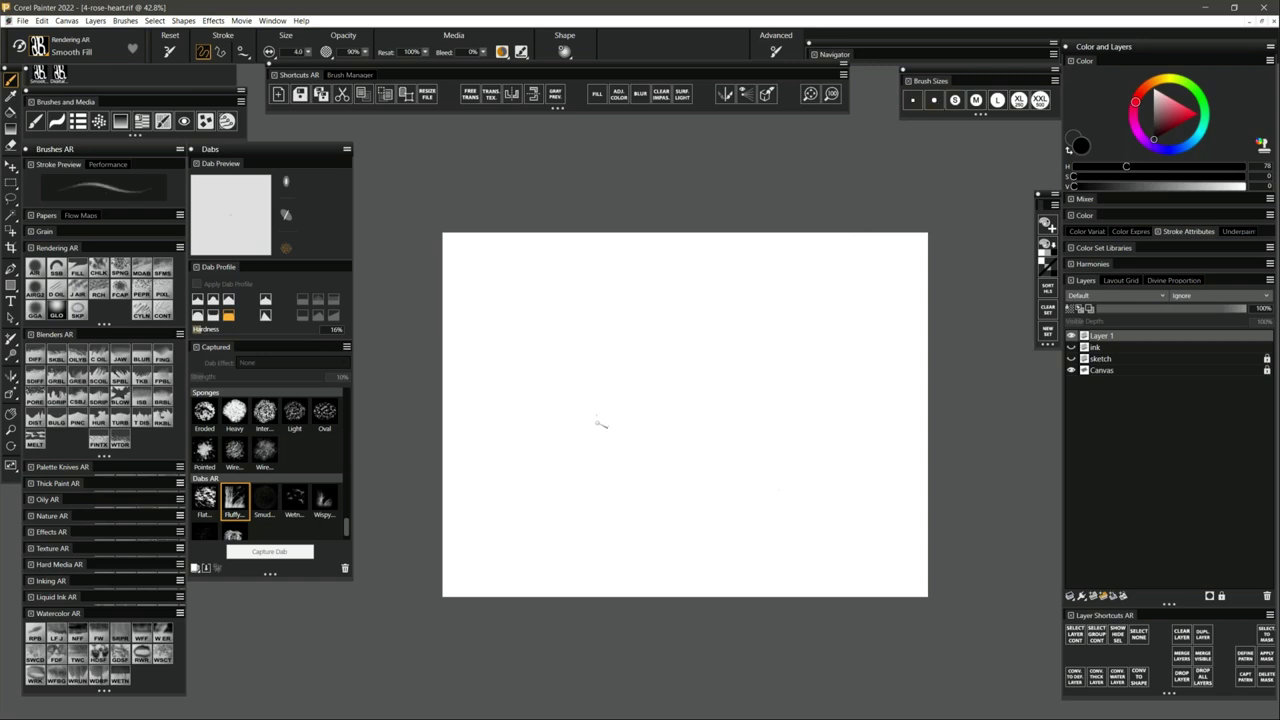
Sketch overlapping black arcs across the page at size 4.0 and hatch inside the uppermost arc with short strokes.
left_click_drag(596, 420, 705, 347)
left_click(12, 432)
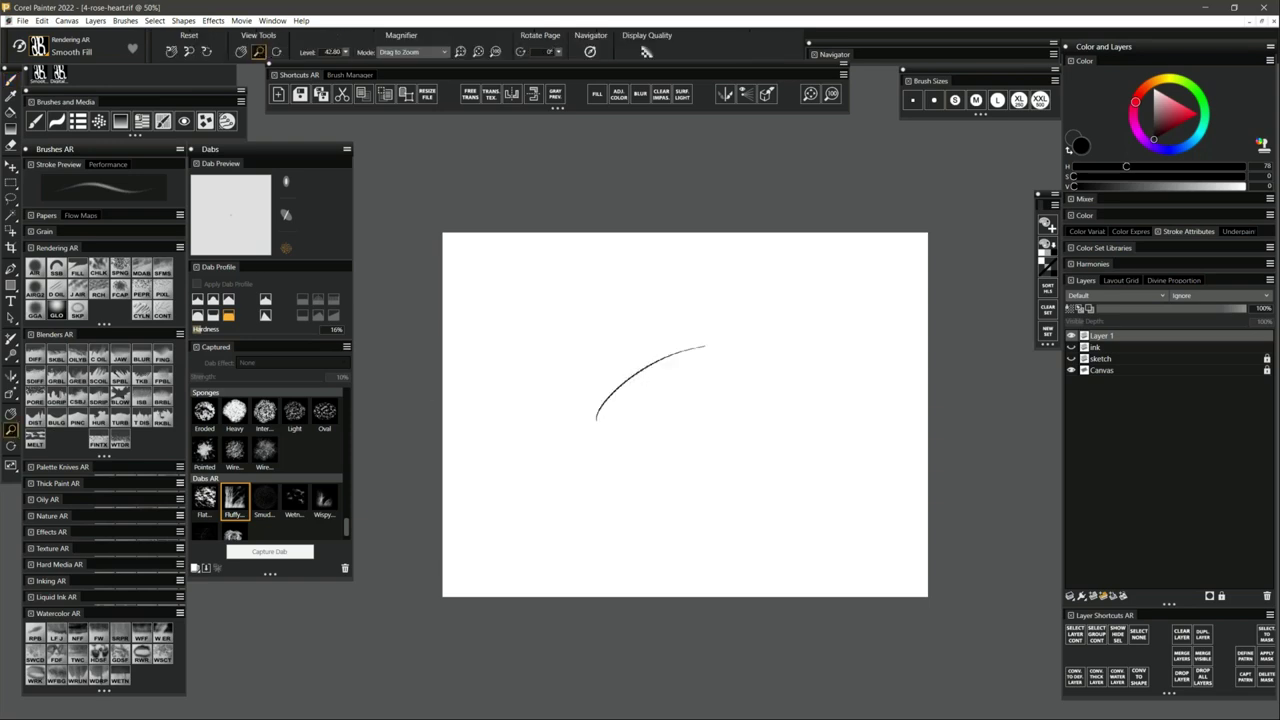
left_click(640, 451)
left_click_drag(526, 421, 774, 277)
mouse_move(571, 430)
left_mouse_down()
mouse_move(674, 389)
mouse_move(782, 305)
left_mouse_up()
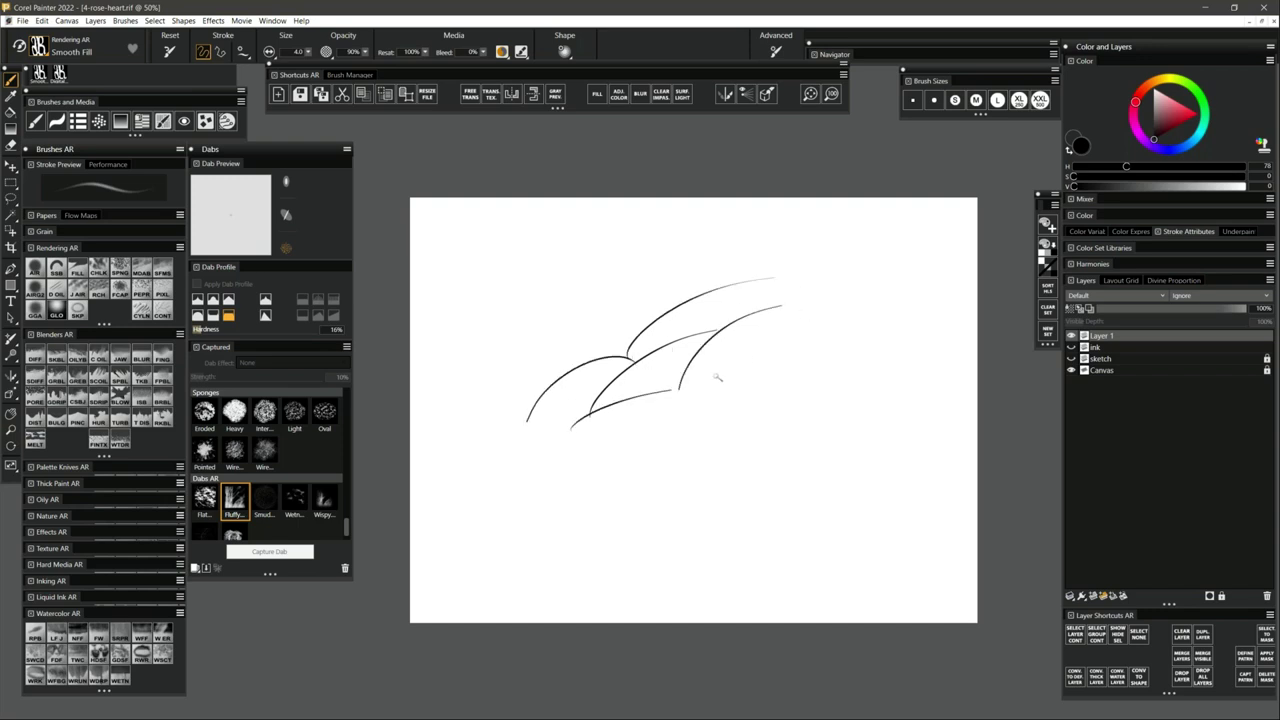
left_click_drag(626, 467, 724, 368)
left_click_drag(575, 541, 850, 337)
left_click_drag(642, 540, 758, 410)
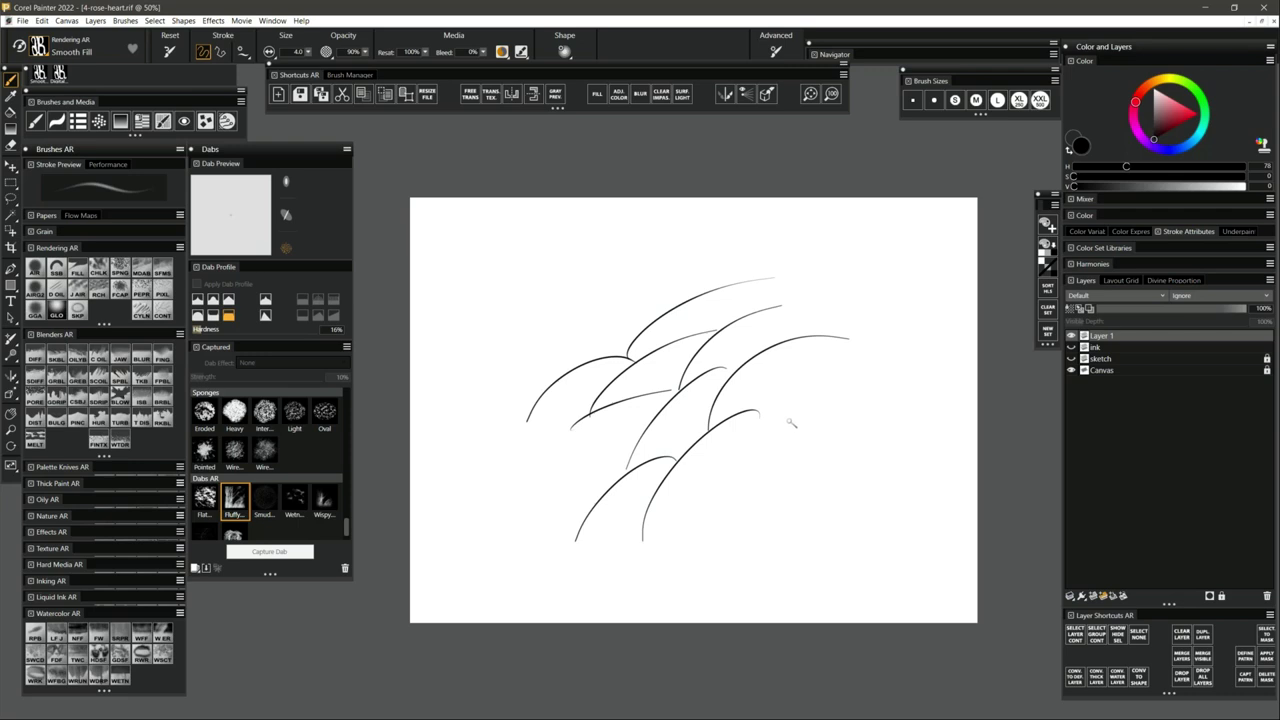
left_click(935, 101)
mouse_move(656, 334)
left_mouse_down()
mouse_move(638, 354)
mouse_move(698, 322)
left_mouse_up()
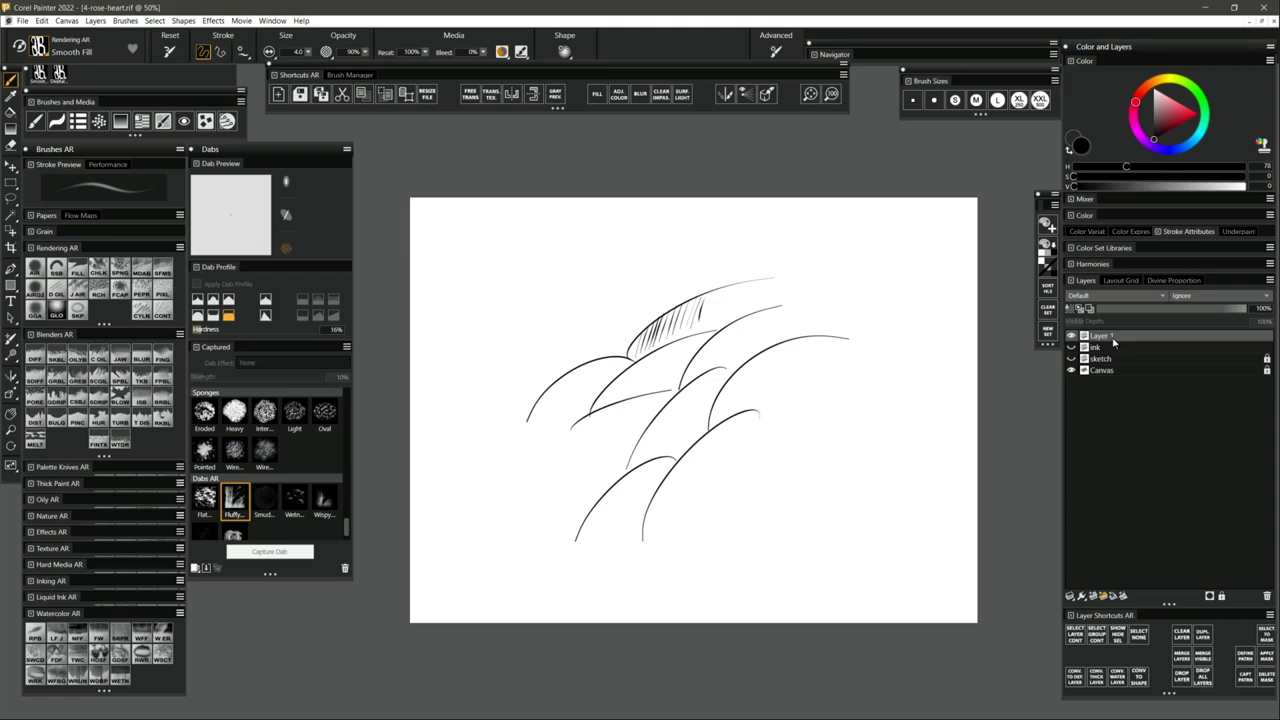
Clear Layer 1 and paint one thick black curve across the page with Smooth Fill at size 22.4.
key("BackSpace")
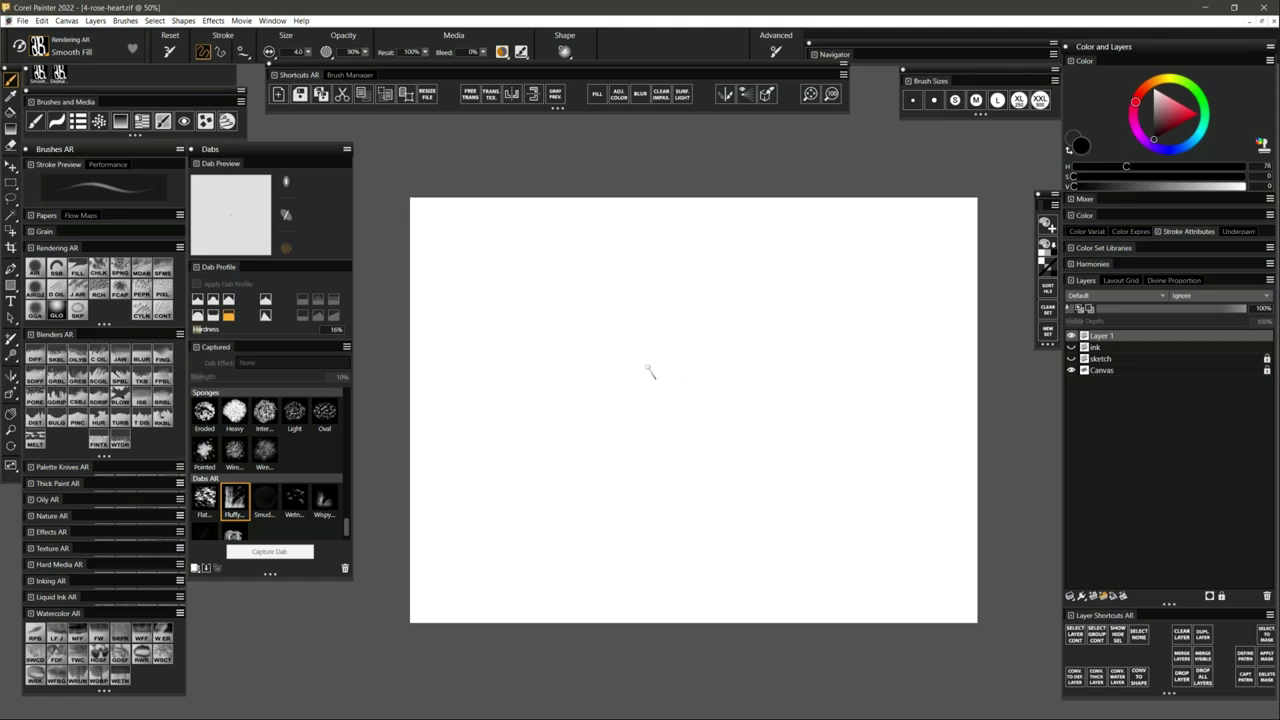
key("ctrl+alt")
mouse_move(549, 478)
left_mouse_down()
mouse_move(621, 380)
mouse_move(773, 292)
left_mouse_up()
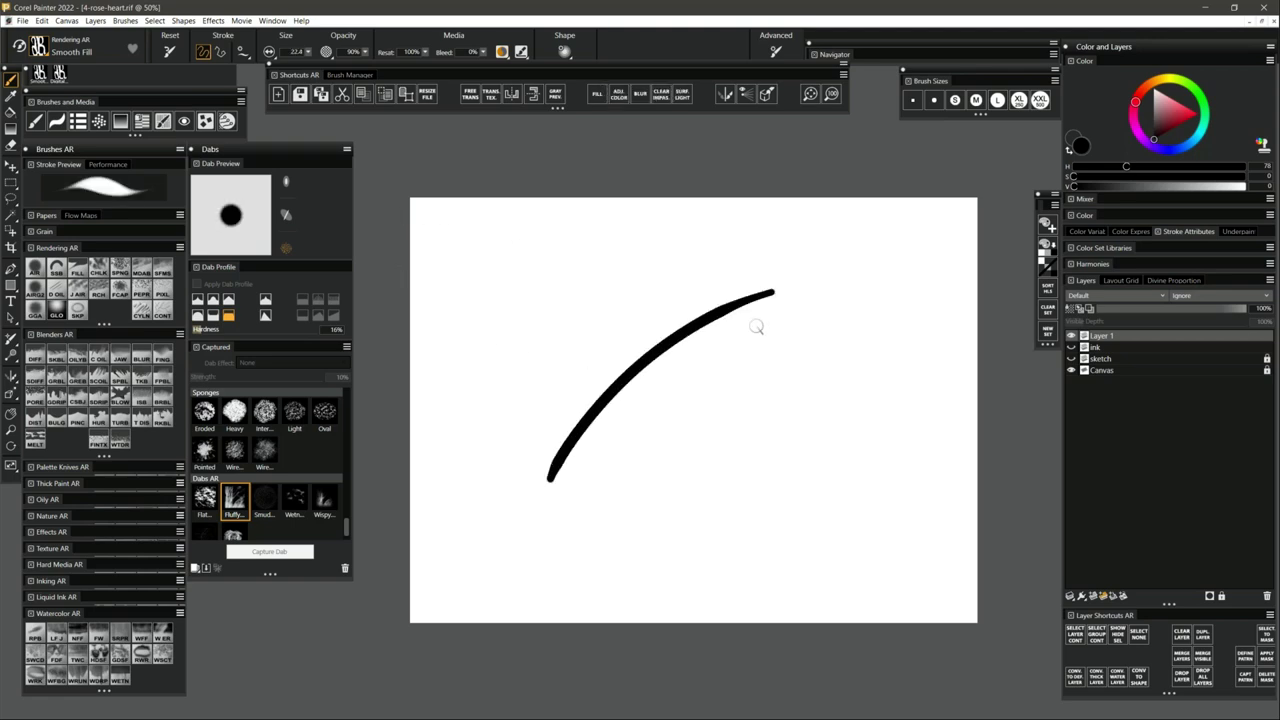
Test and undo a thin stroke at size 2.2, then paint a black curve below the first at size 15.5.
left_click(10, 430)
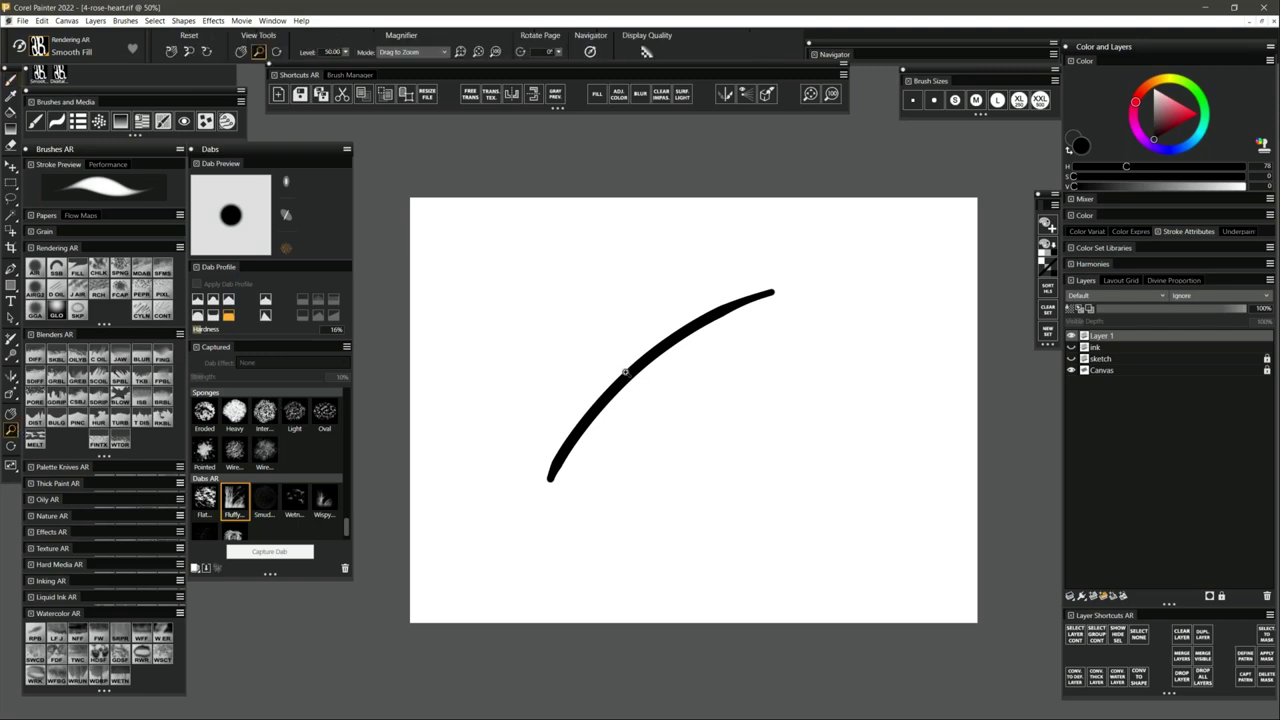
left_click(628, 372)
left_click(626, 376)
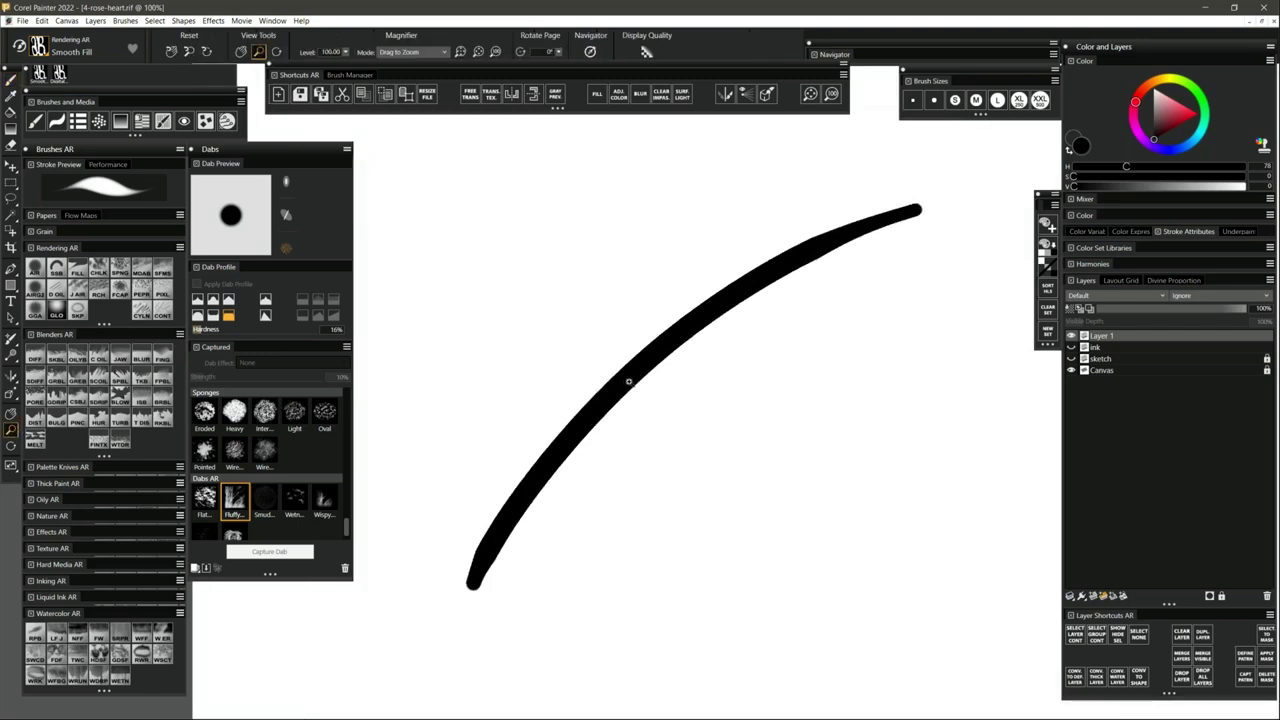
key("b")
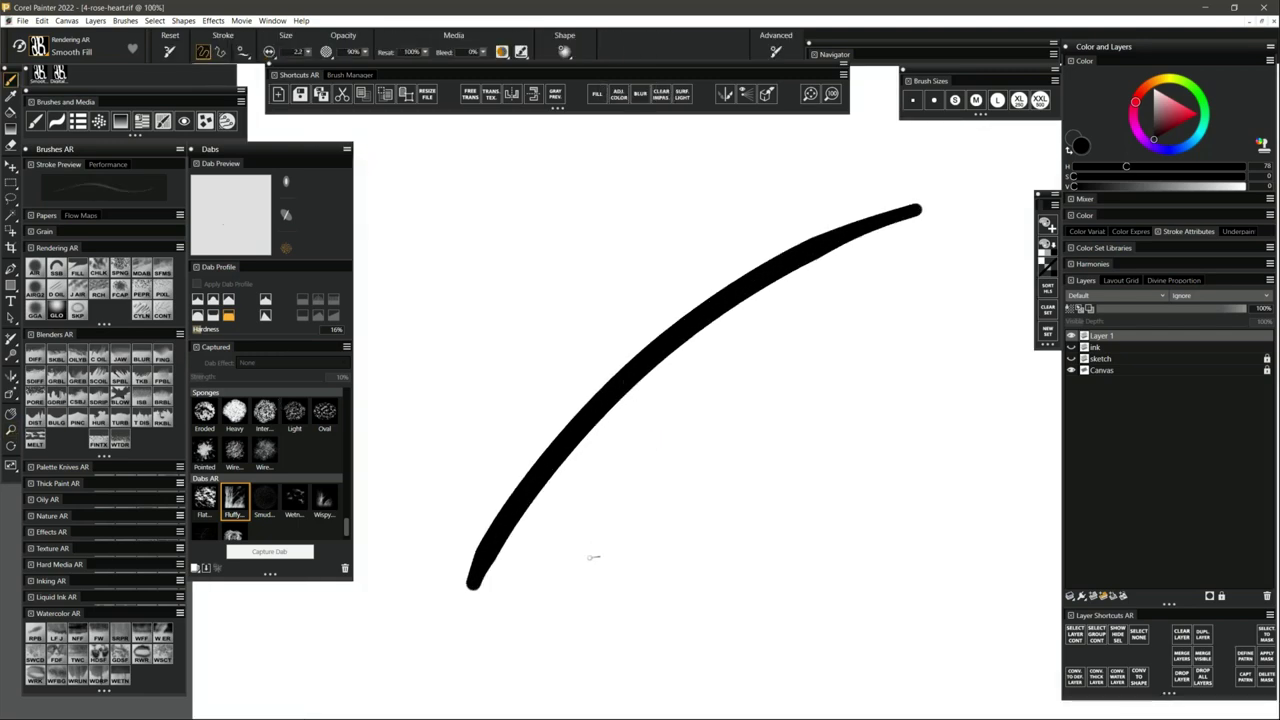
left_click_drag(593, 557, 819, 350)
key("ctrl+z")
left_click_drag(640, 466, 616, 508, "ctrl+alt")
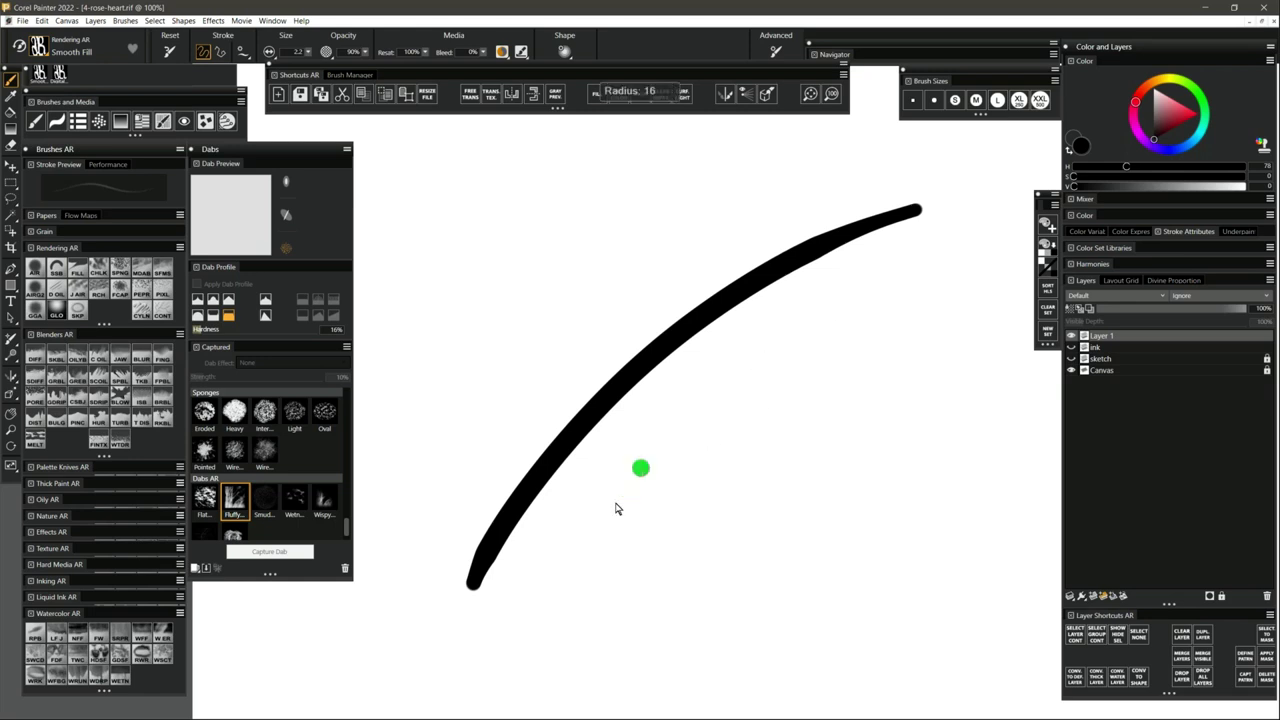
mouse_move(543, 587)
left_mouse_down()
mouse_move(740, 369)
mouse_move(905, 283)
left_mouse_up()
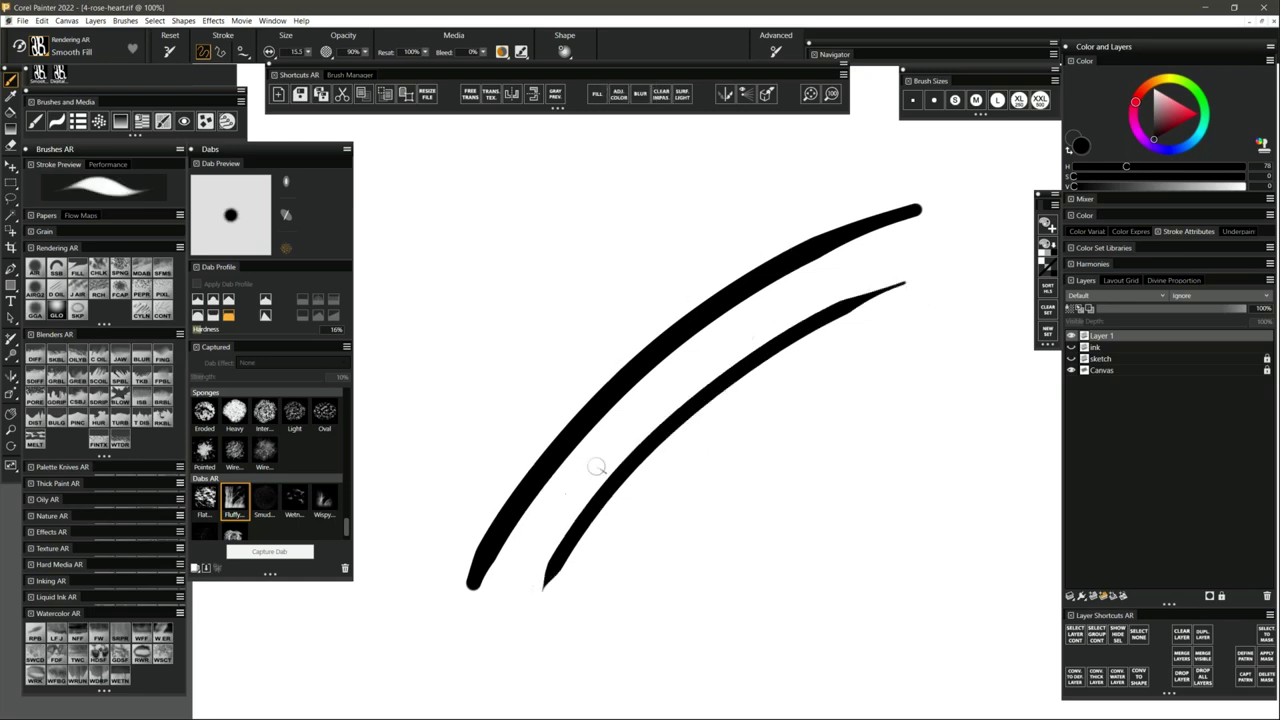
Add a new layer between Layer 1 and the ink layer and set the brush colour to red.
key("ctrl+shift+n")
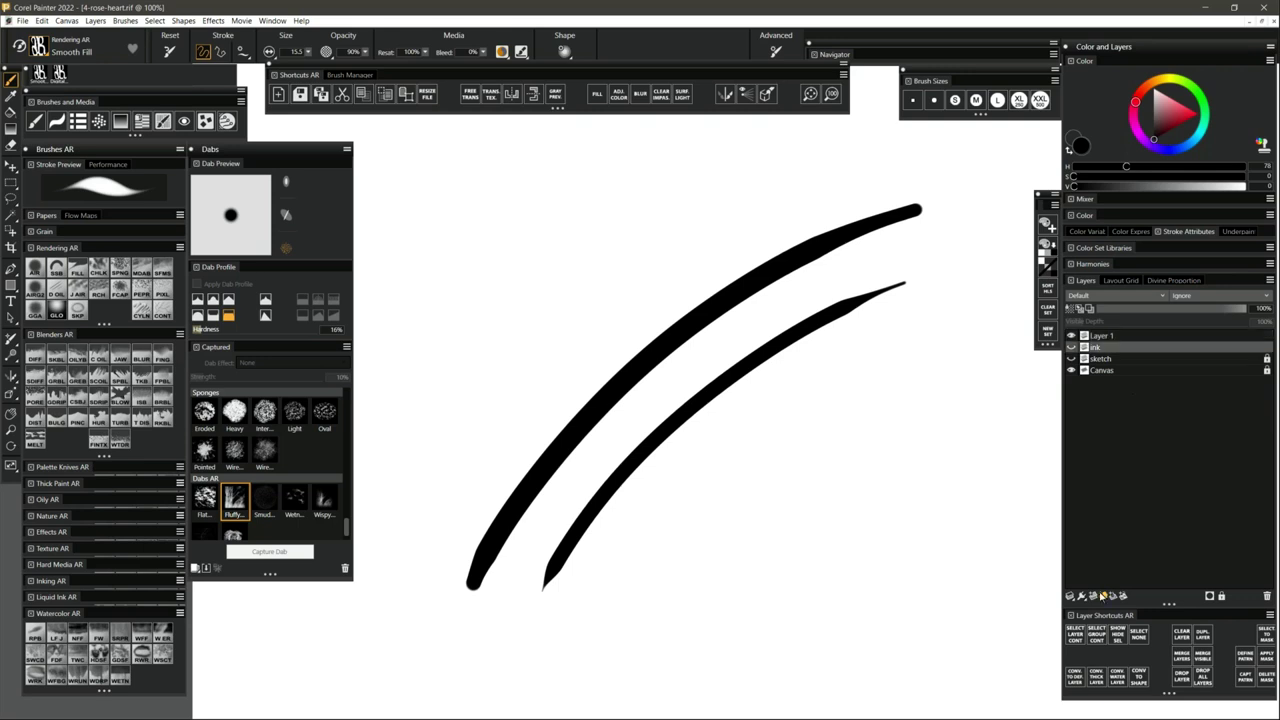
left_click(1195, 114)
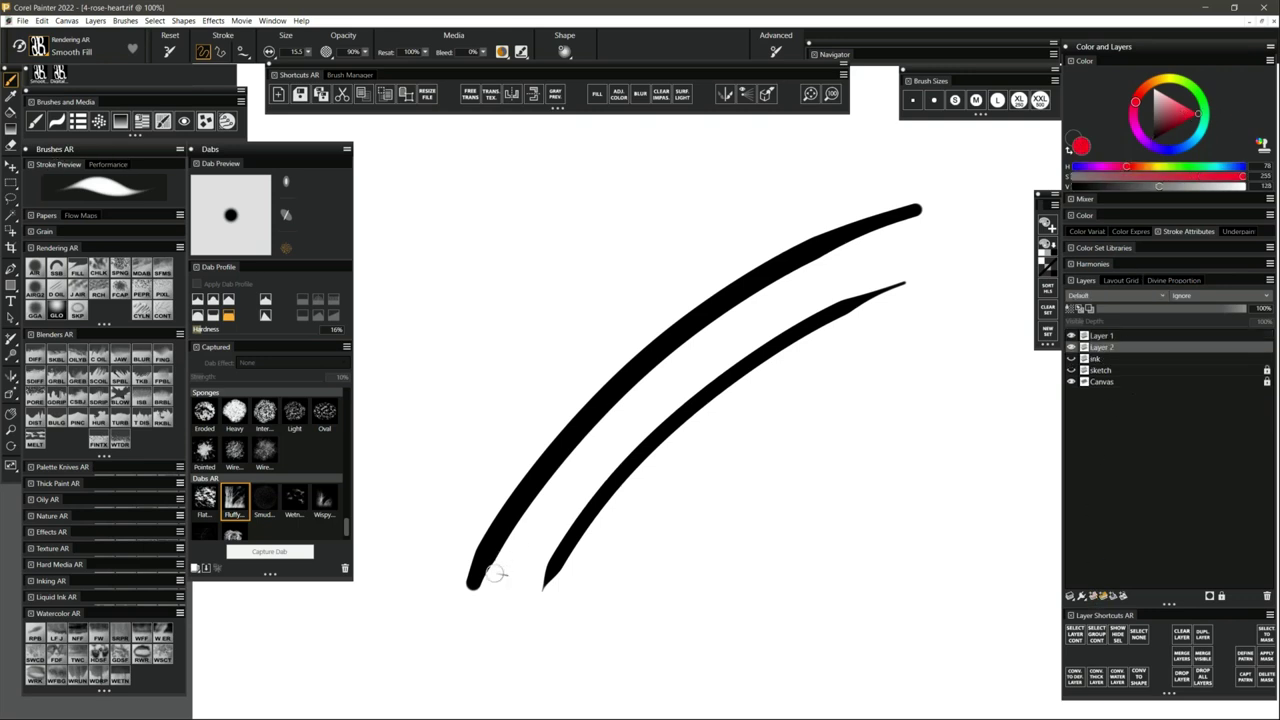
Fill the gap between the two black curves with red, test a stroke beyond the upper curve, and undo the red strokes.
mouse_move(486, 596)
left_mouse_down()
mouse_move(563, 462)
mouse_move(533, 510)
mouse_move(725, 320)
left_mouse_up()
mouse_move(648, 374)
left_mouse_down()
mouse_move(788, 286)
mouse_move(585, 460)
mouse_move(484, 616)
mouse_move(632, 432)
mouse_move(716, 354)
mouse_move(713, 374)
mouse_move(728, 344)
mouse_move(845, 288)
mouse_move(782, 303)
mouse_move(905, 275)
mouse_move(928, 222)
mouse_move(582, 476)
mouse_move(531, 577)
mouse_move(491, 580)
mouse_move(581, 580)
left_mouse_up()
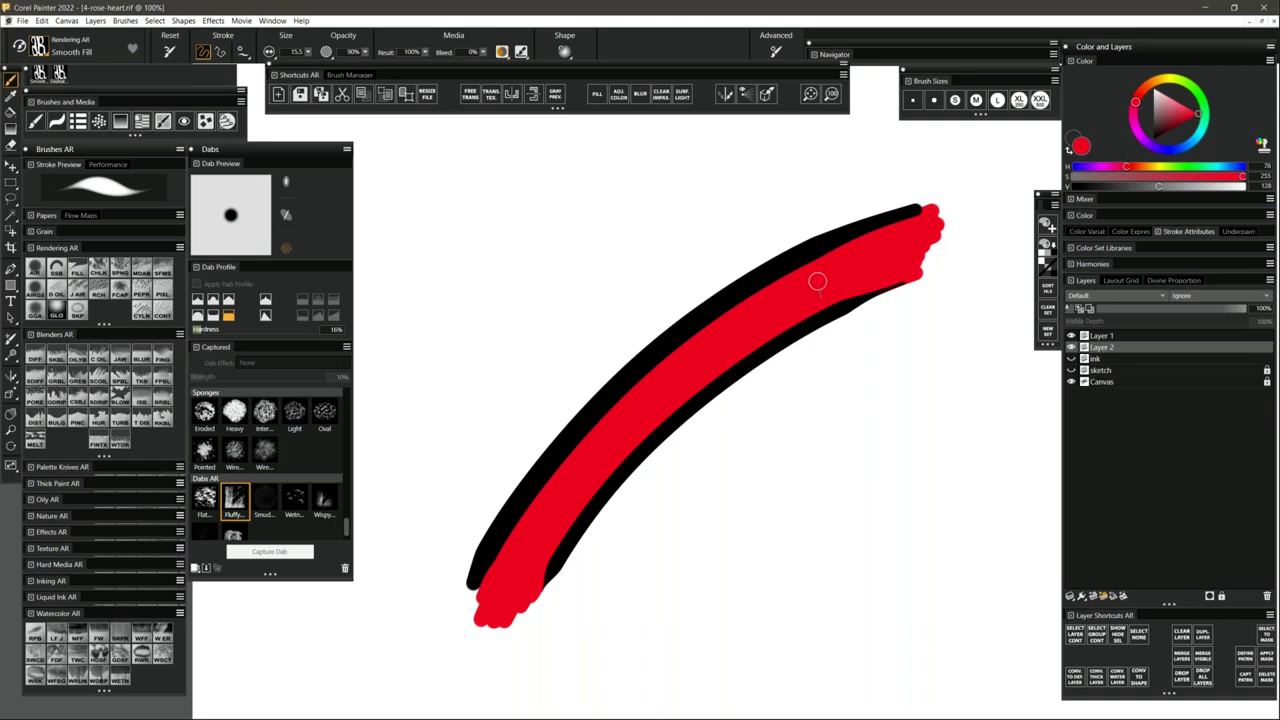
mouse_move(565, 430)
left_mouse_down()
mouse_move(719, 298)
mouse_move(820, 291)
left_mouse_up()
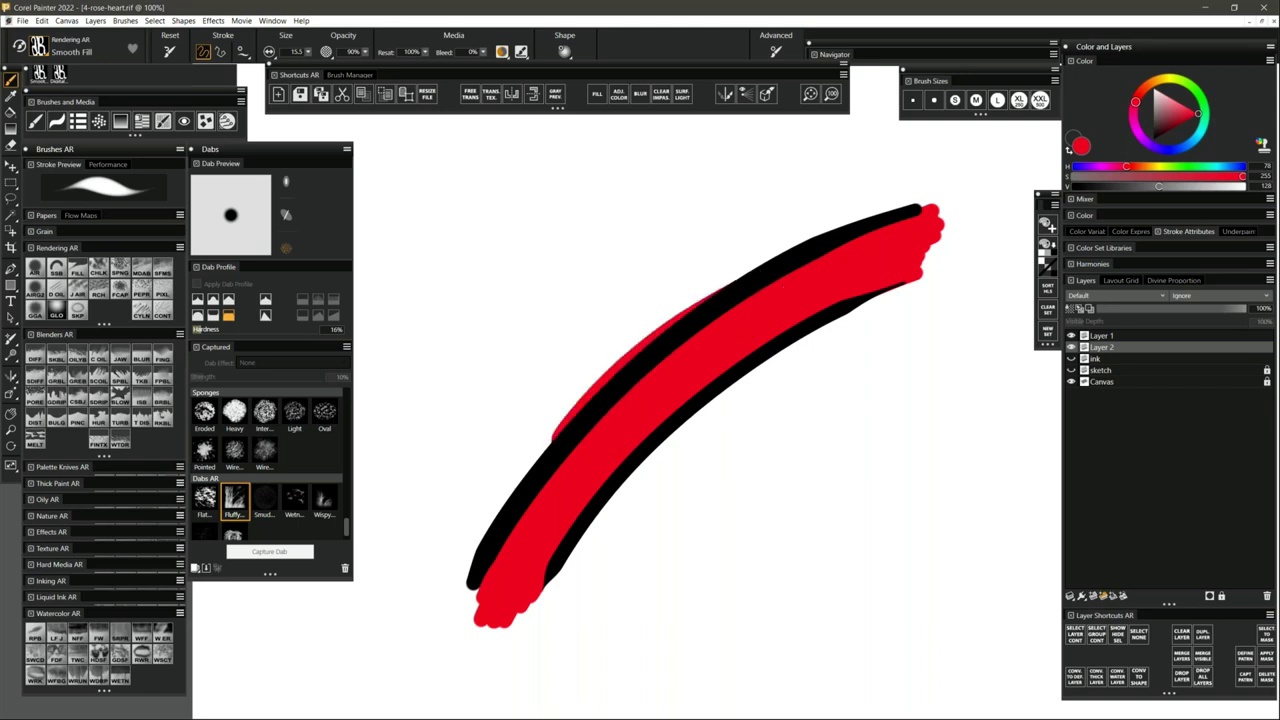
key("ctrl+z")
key("ctrl+z")
key("ctrl+z")
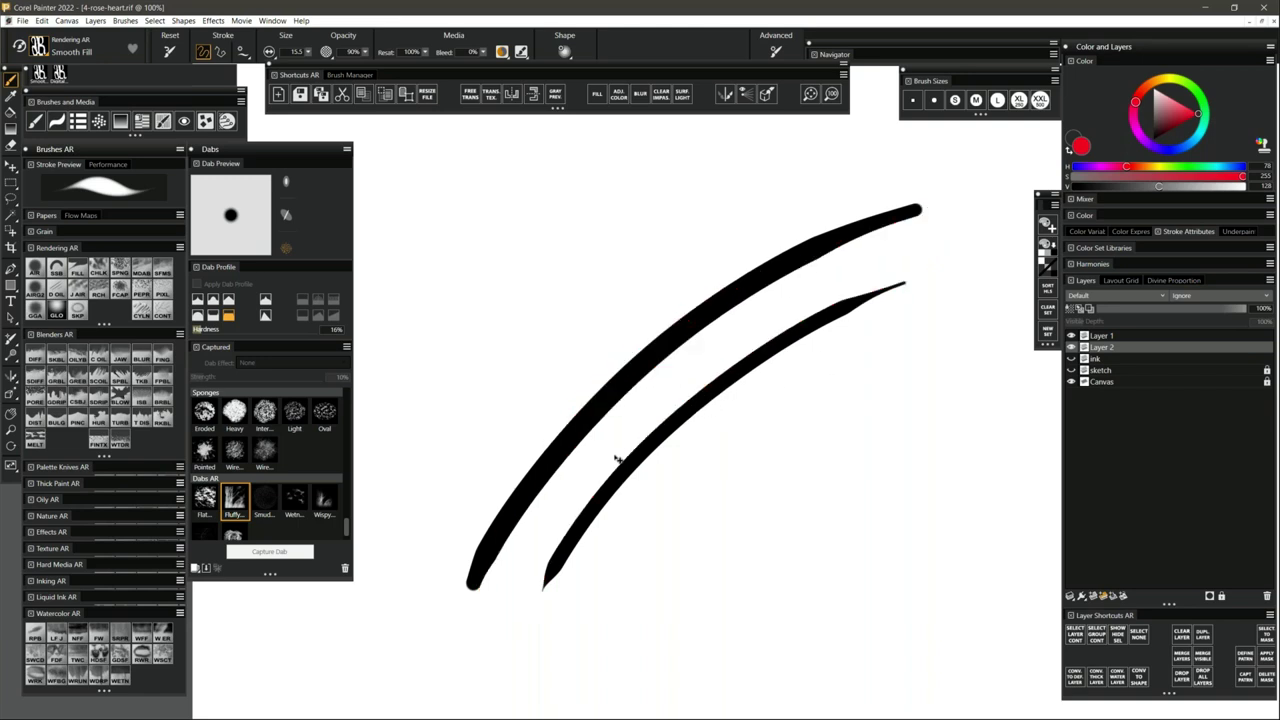
Paint red along the inside of the upper black curve and across the lower end of the gap, then undo it.
mouse_move(488, 576)
left_mouse_down()
mouse_move(695, 340)
mouse_move(820, 262)
left_mouse_up()
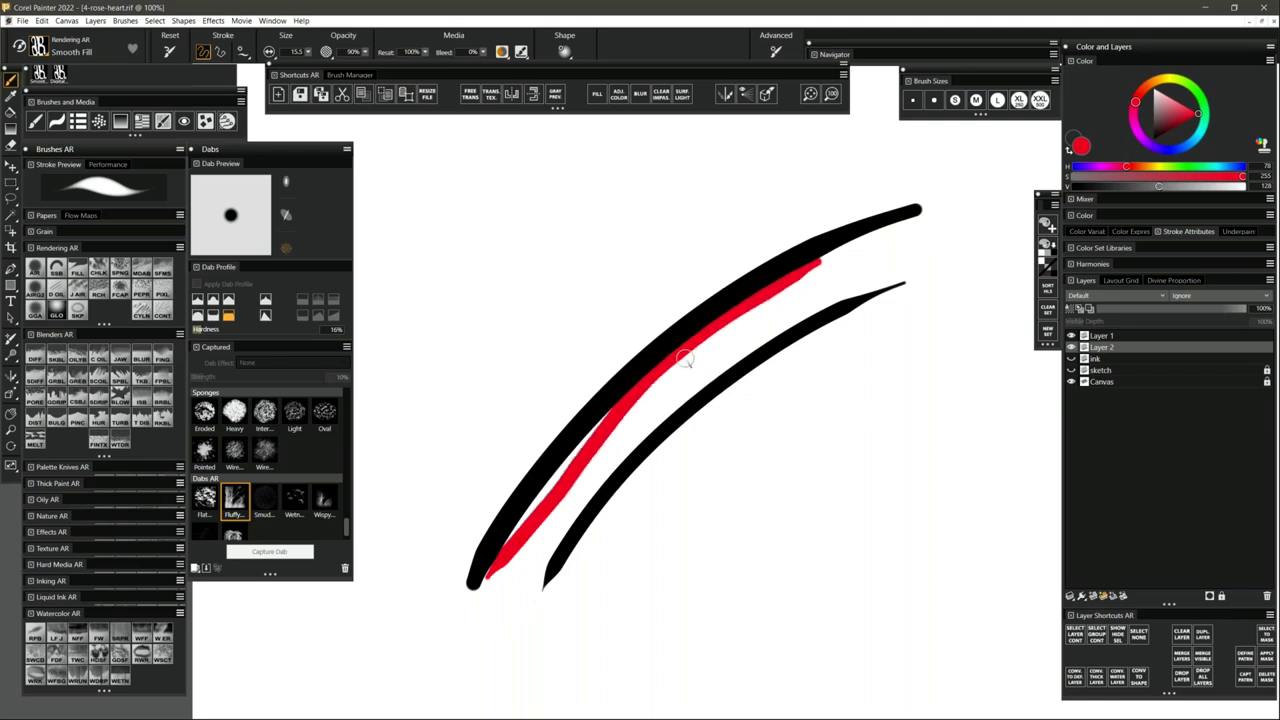
mouse_move(583, 464)
left_mouse_down()
mouse_move(614, 463)
mouse_move(590, 499)
mouse_move(633, 478)
left_mouse_up()
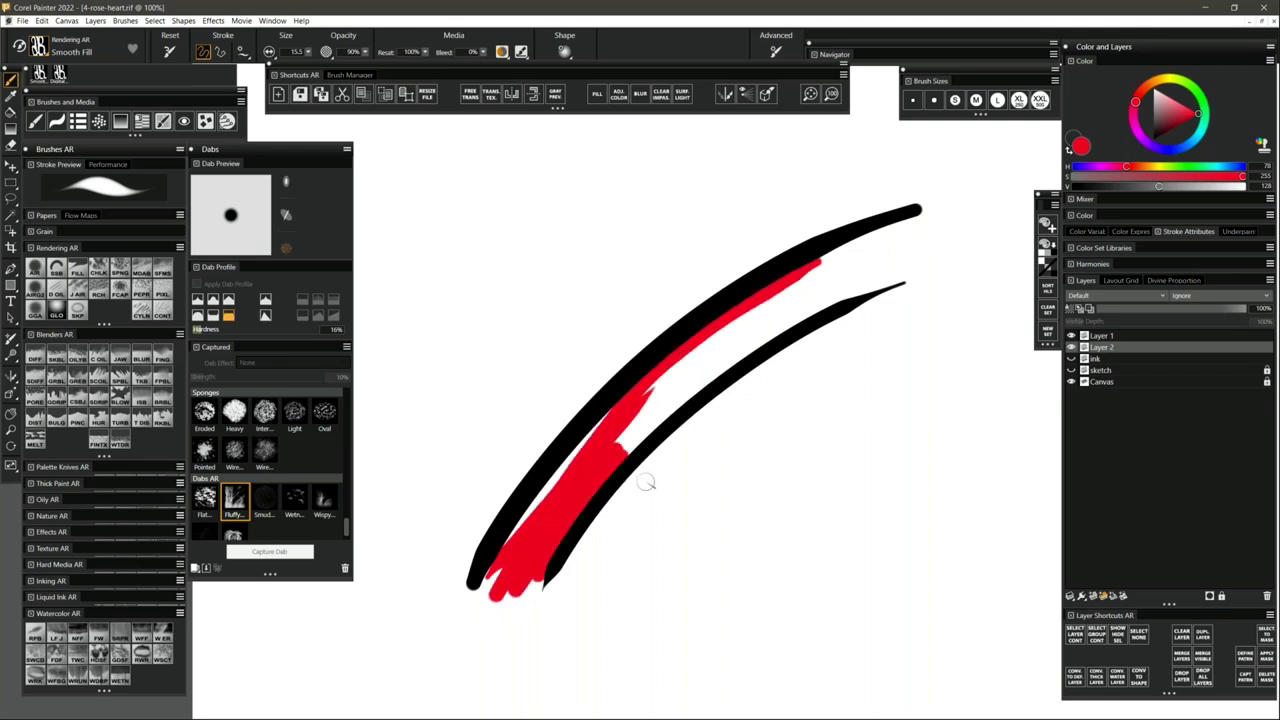
left_click_drag(530, 532, 626, 410)
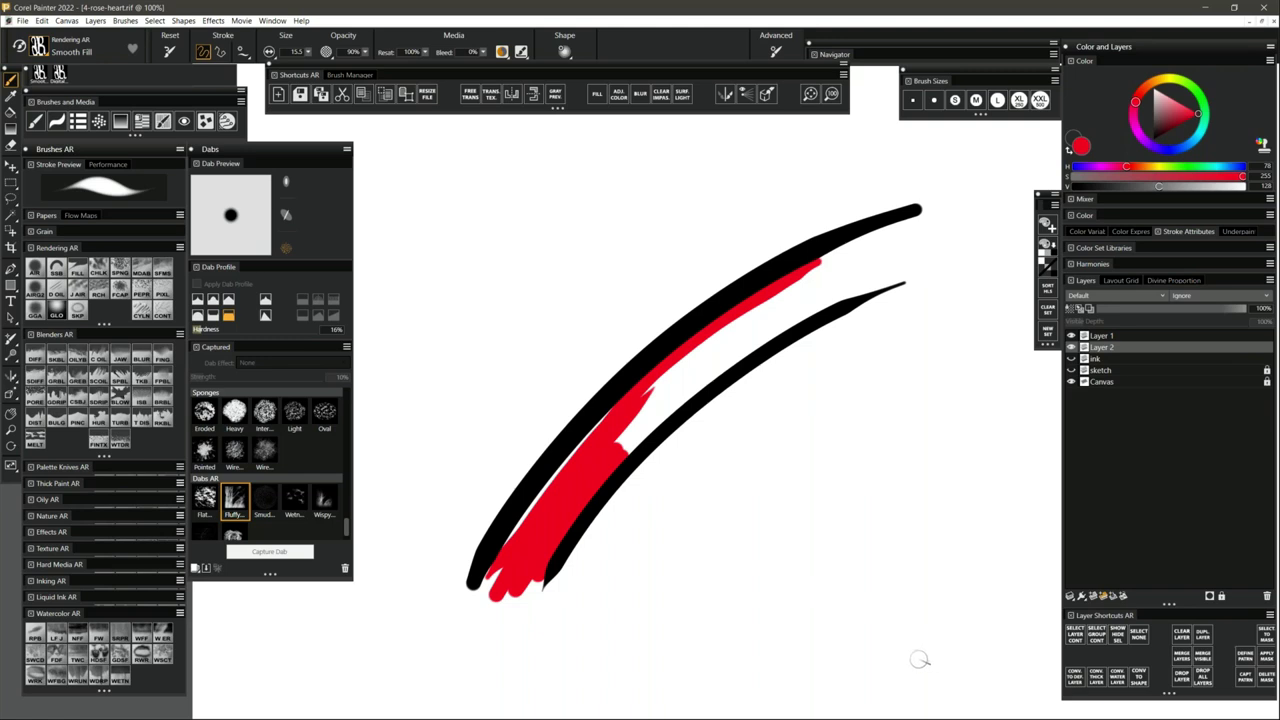
key("ctrl+z")
key("ctrl+z")
key("ctrl+z")
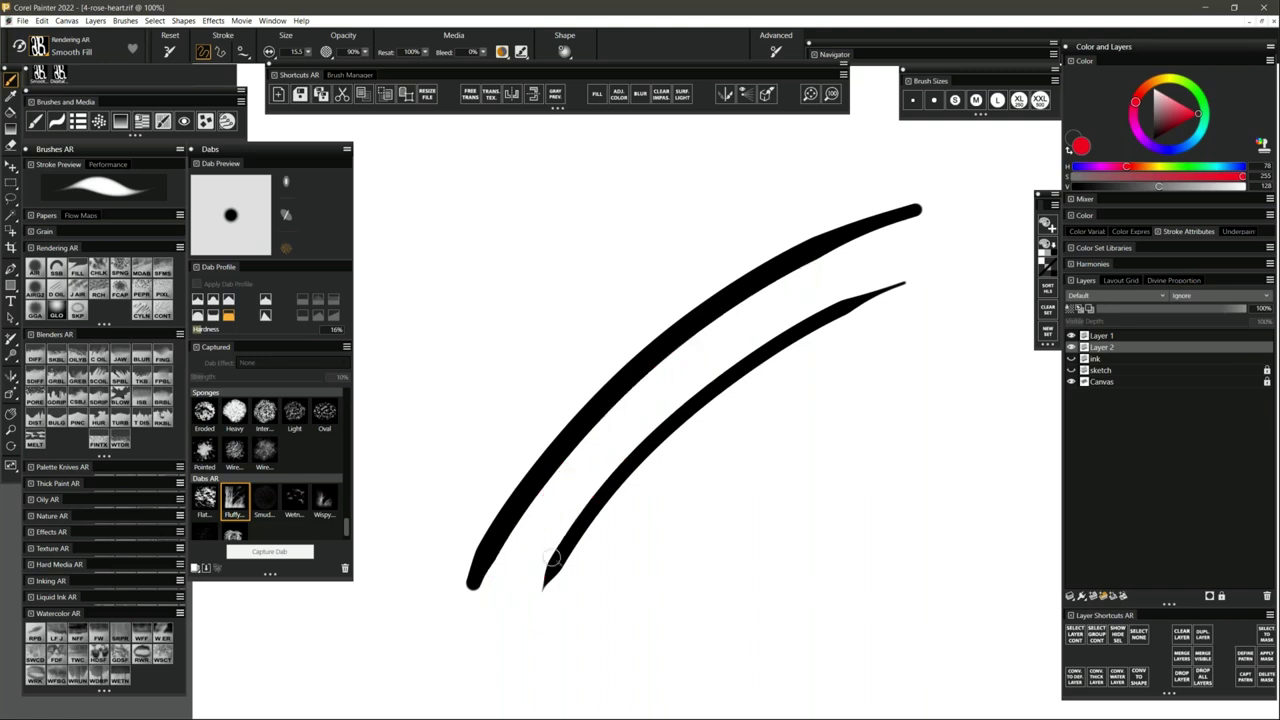
mouse_move(486, 586)
left_mouse_down()
mouse_move(533, 508)
mouse_move(645, 392)
left_mouse_up()
key("ctrl+z")
With Digital Airbrush AR in black at size 10.0 and 100% opacity, paint a soft-edged curve above the two existing ones.
left_click(36, 270)
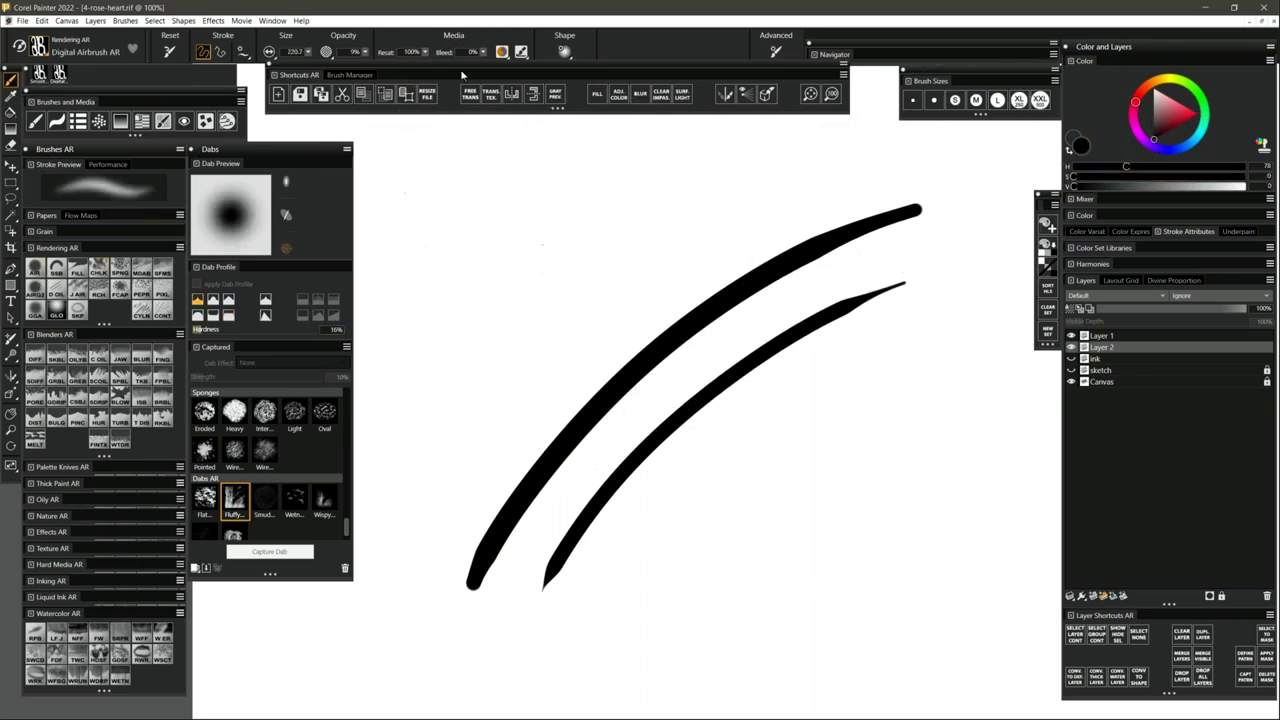
mouse_move(695, 358)
left_mouse_down()
mouse_move(610, 335)
mouse_move(530, 365)
left_mouse_up()
mouse_move(428, 527)
left_mouse_down()
mouse_move(595, 305)
mouse_move(776, 183)
left_mouse_up()
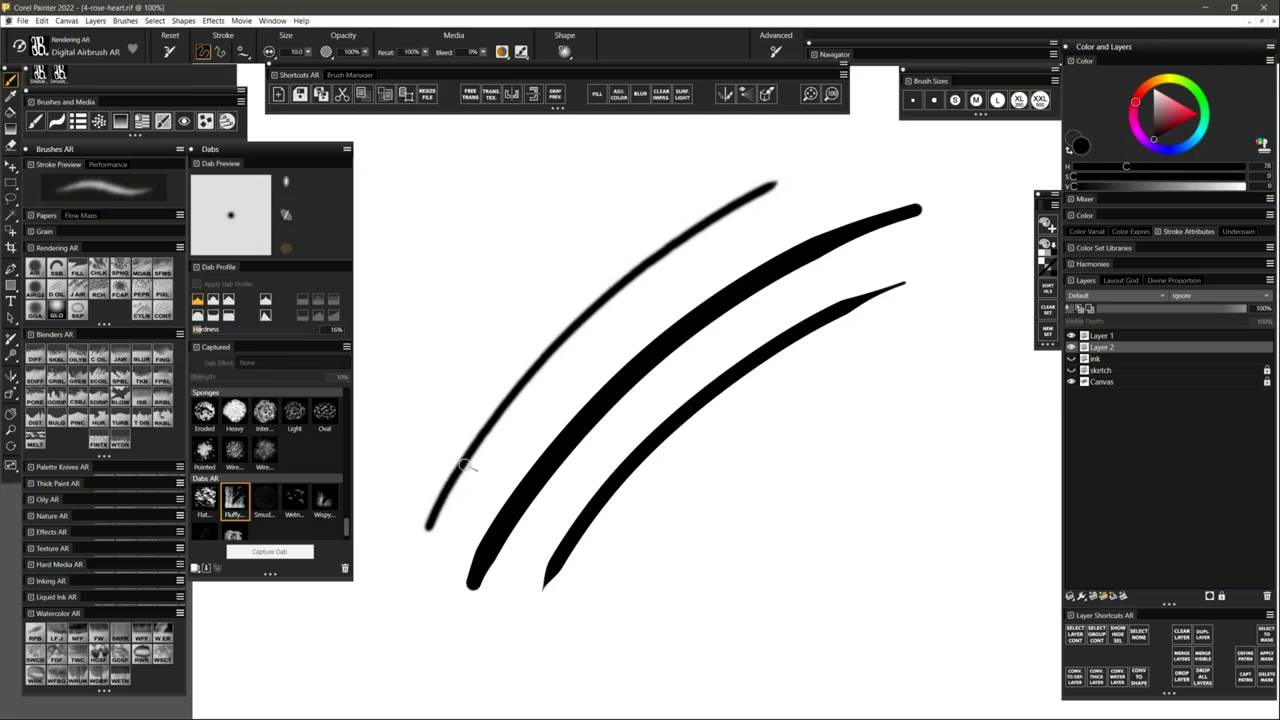
Airbrush red along the inner edge of the soft black curve at size 10.0, then undo it.
left_click(1176, 124)
mouse_move(433, 528)
left_mouse_down()
mouse_move(550, 362)
mouse_move(740, 214)
left_mouse_up()
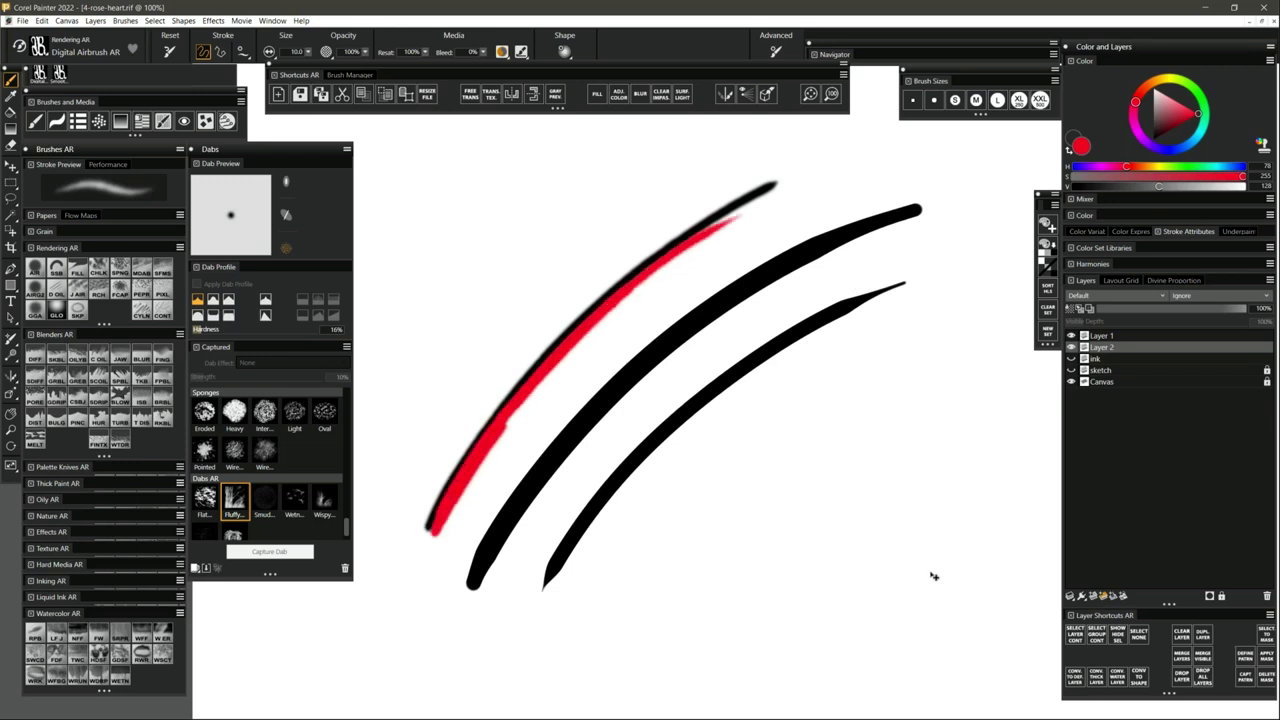
key("ctrl+z")
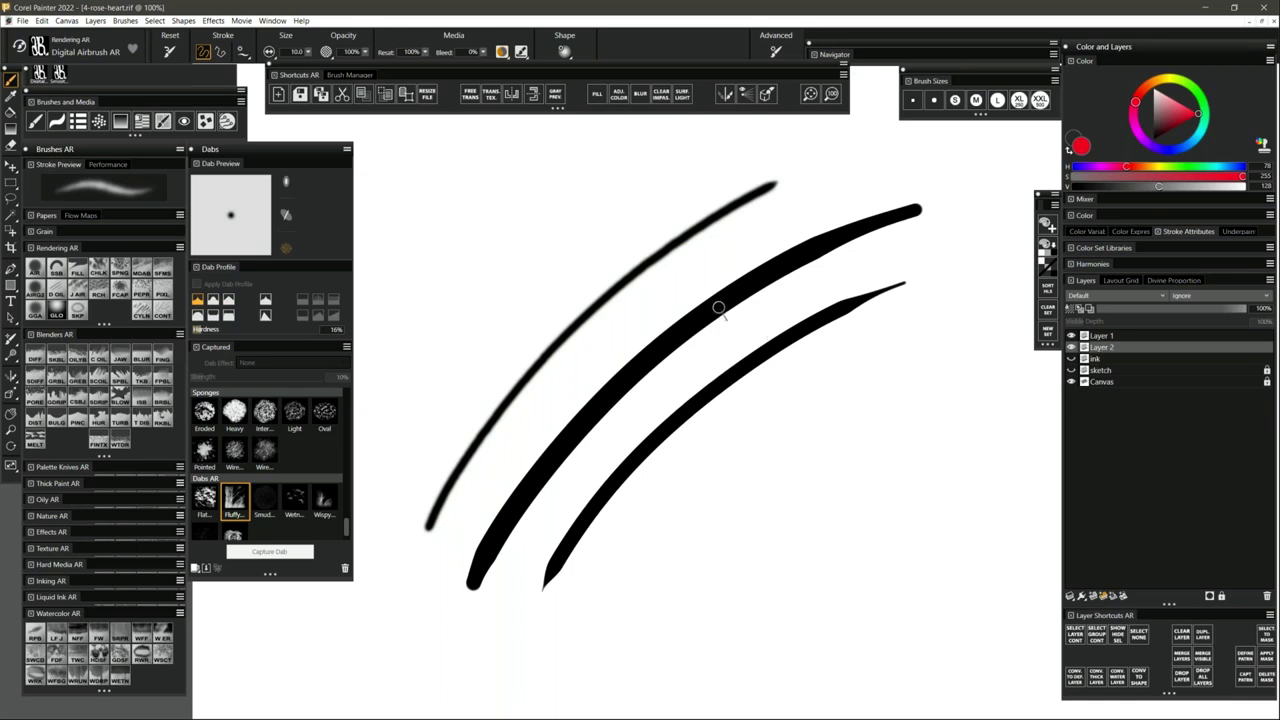
Airbrush red at size 30.1 between the two hard-edged curves, then along the soft curve, undoing each stroke.
mouse_move(497, 572)
left_mouse_down()
mouse_move(529, 527)
mouse_move(543, 471)
mouse_move(556, 484)
mouse_move(780, 277)
mouse_move(907, 246)
left_mouse_up()
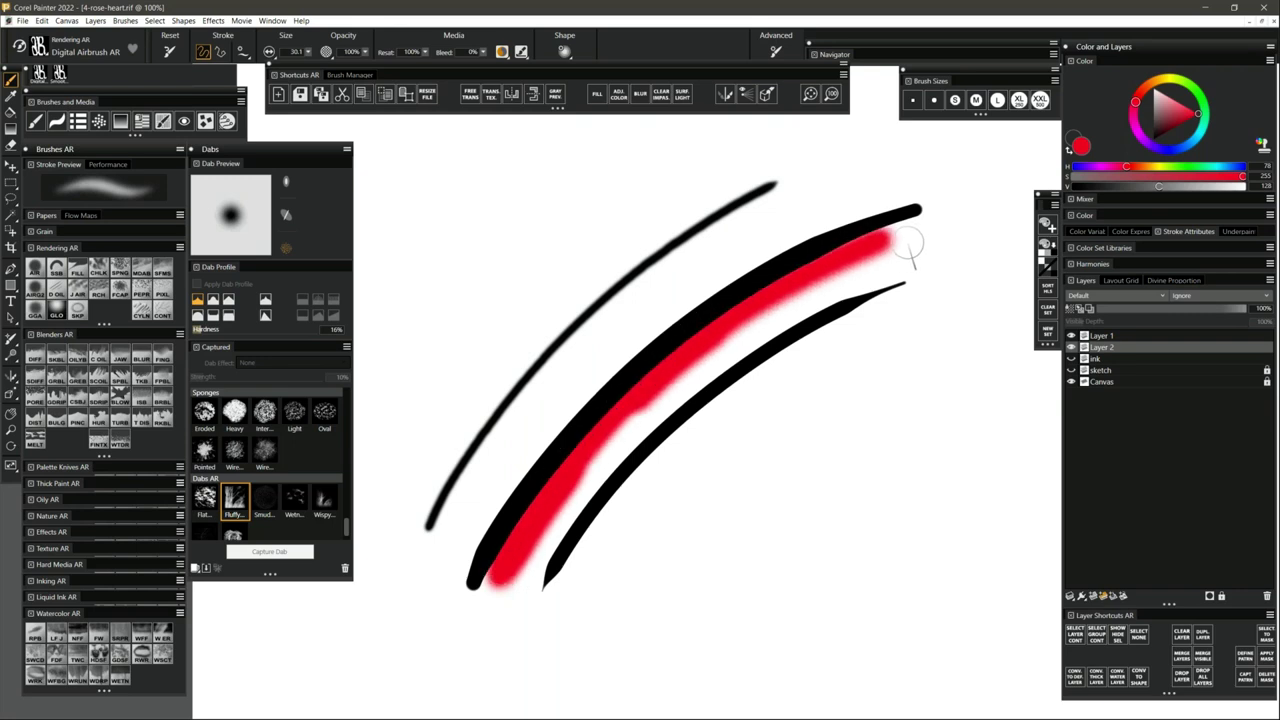
key("ctrl+z")
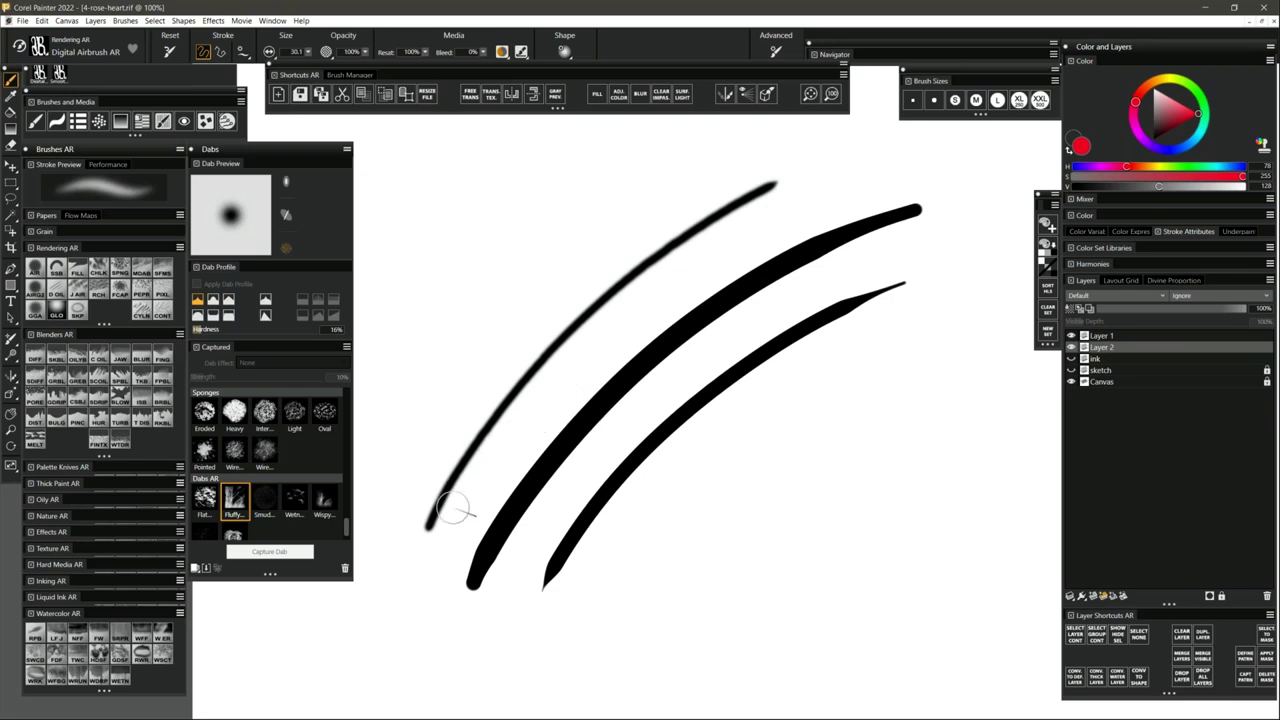
mouse_move(443, 531)
left_mouse_down()
mouse_move(489, 453)
mouse_move(581, 383)
left_mouse_up()
key("ctrl+z")
mouse_move(686, 516)
left_mouse_down()
mouse_move(674, 517)
mouse_move(680, 537)
mouse_move(705, 497)
mouse_move(728, 491)
left_mouse_up()
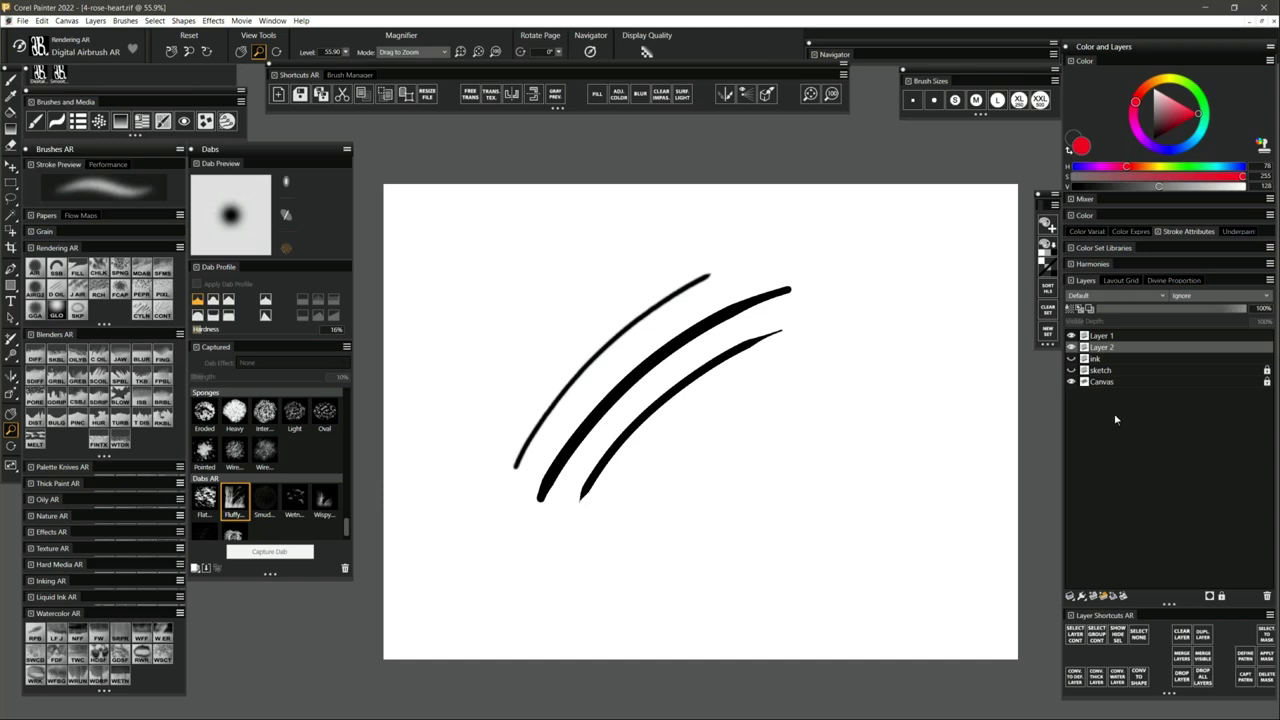
Undo the soft black curve above the two hard-edged ones.
left_click(698, 376, "alt")
left_click_drag(718, 385, 732, 388)
key("ctrl+z")
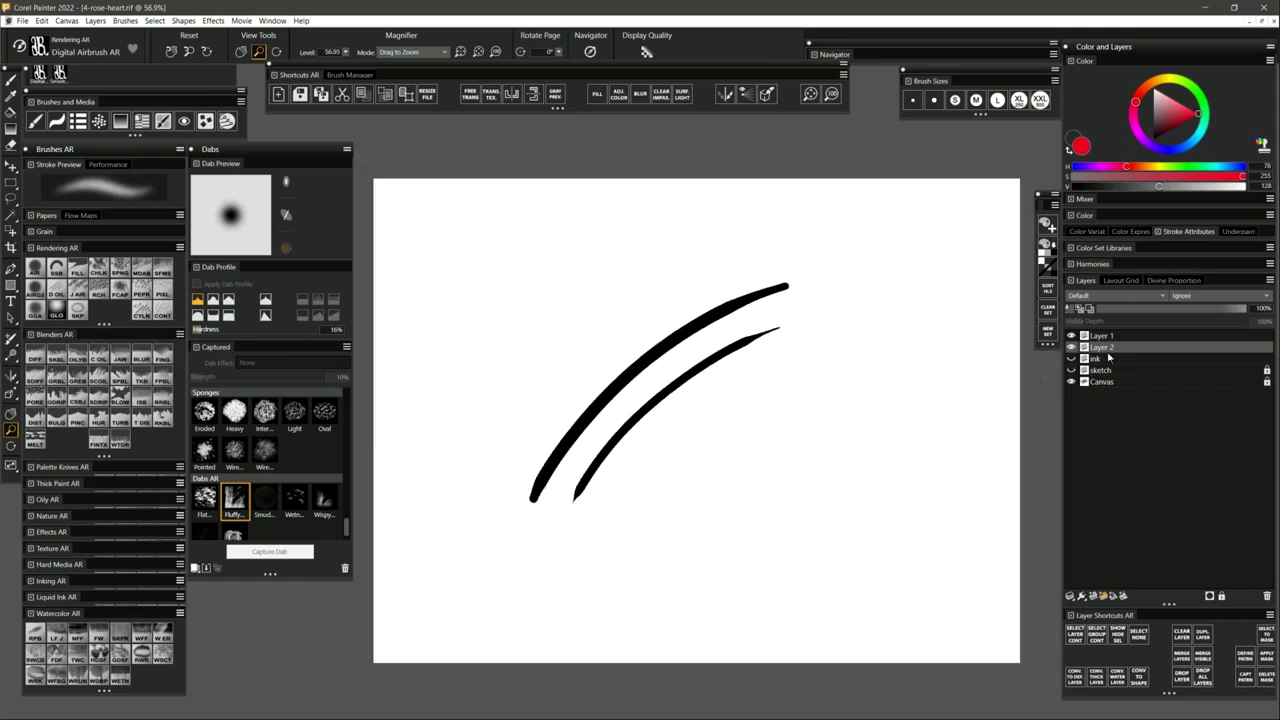
Delete Layer 1, Layer 2 and the ink layer, then add a new empty layer above the sketch layer.
left_click(1110, 340)
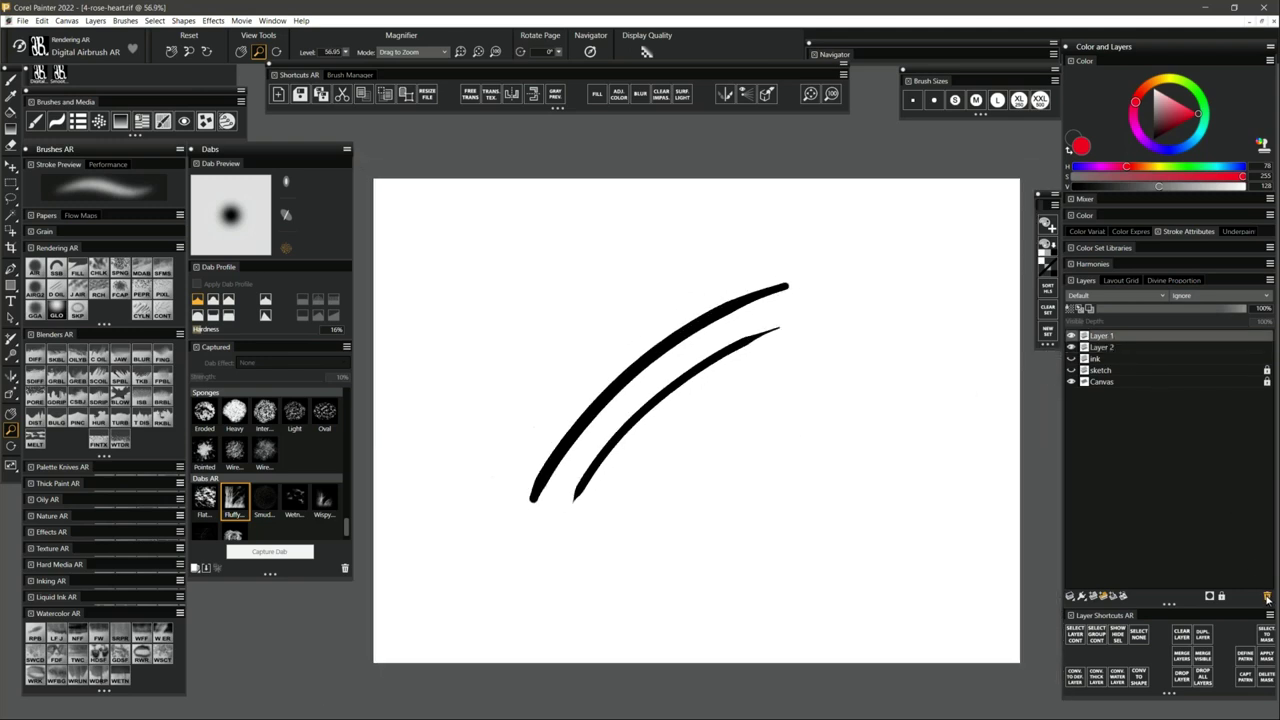
left_click(1265, 596)
left_click(1265, 596)
left_click(1265, 596)
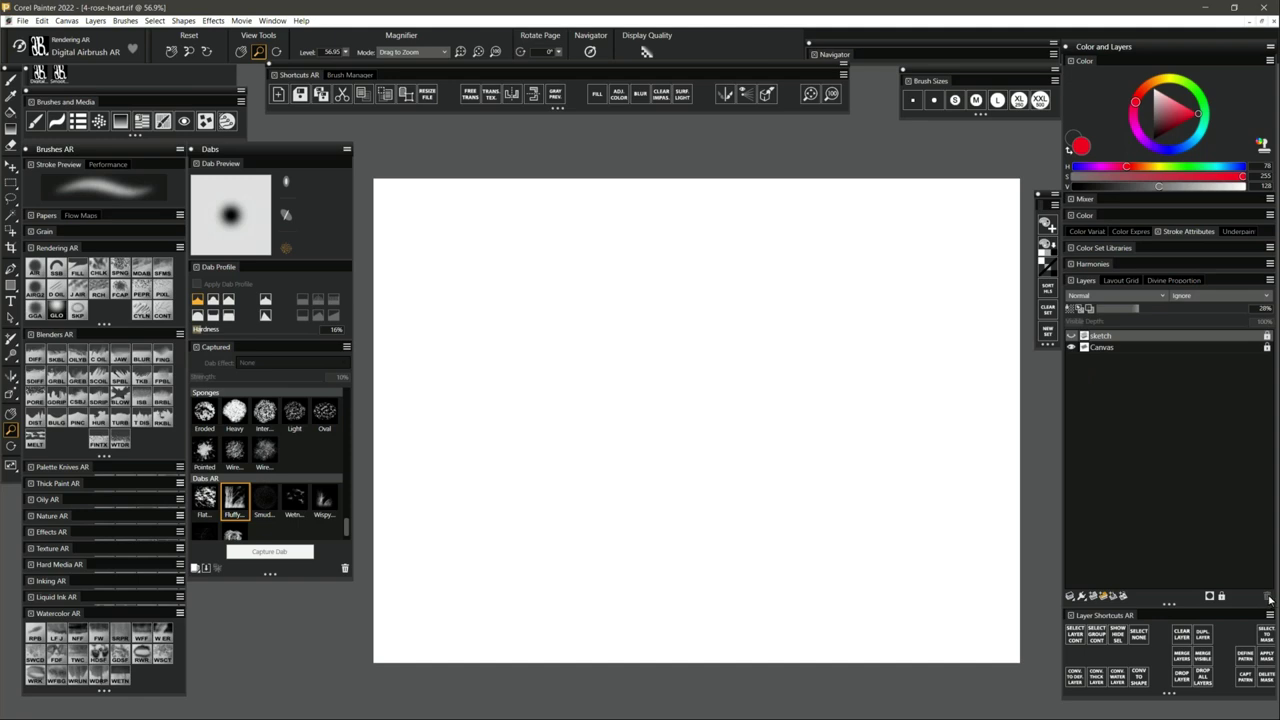
left_click(1095, 597)
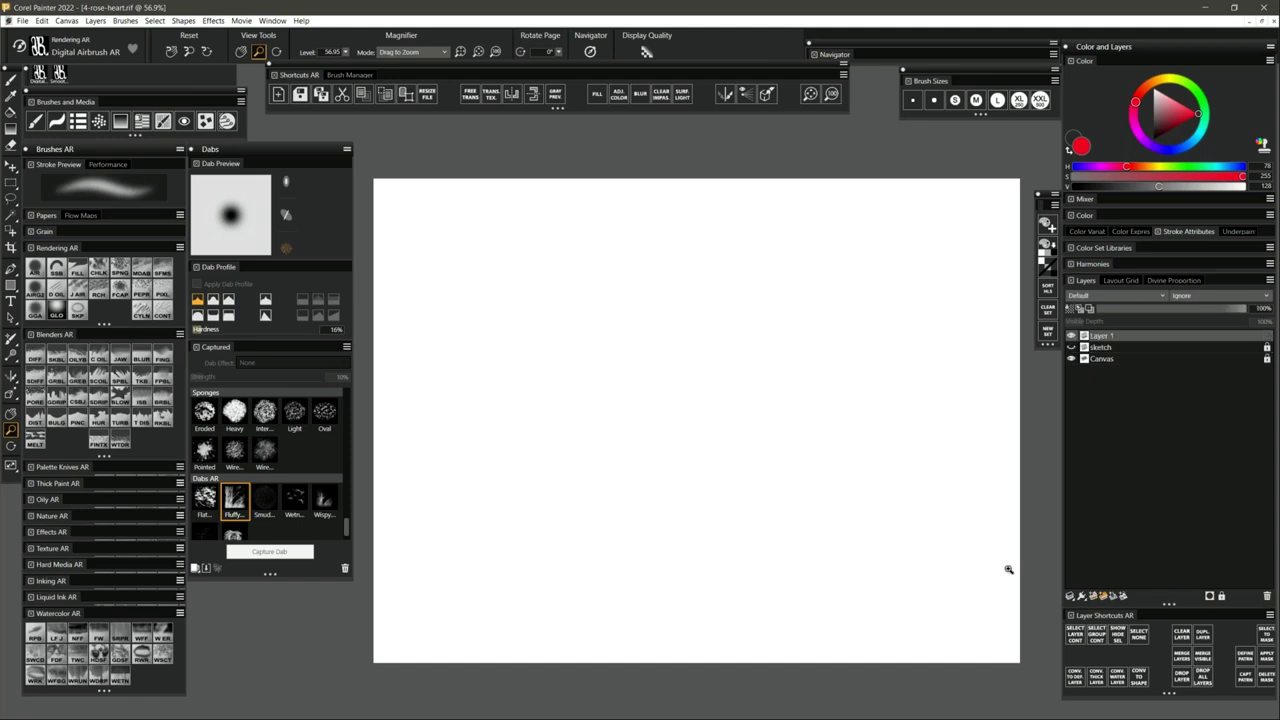
With Digital Airbrush AR in black at size 270.1, paint a broad soft curve across the canvas.
key("b")
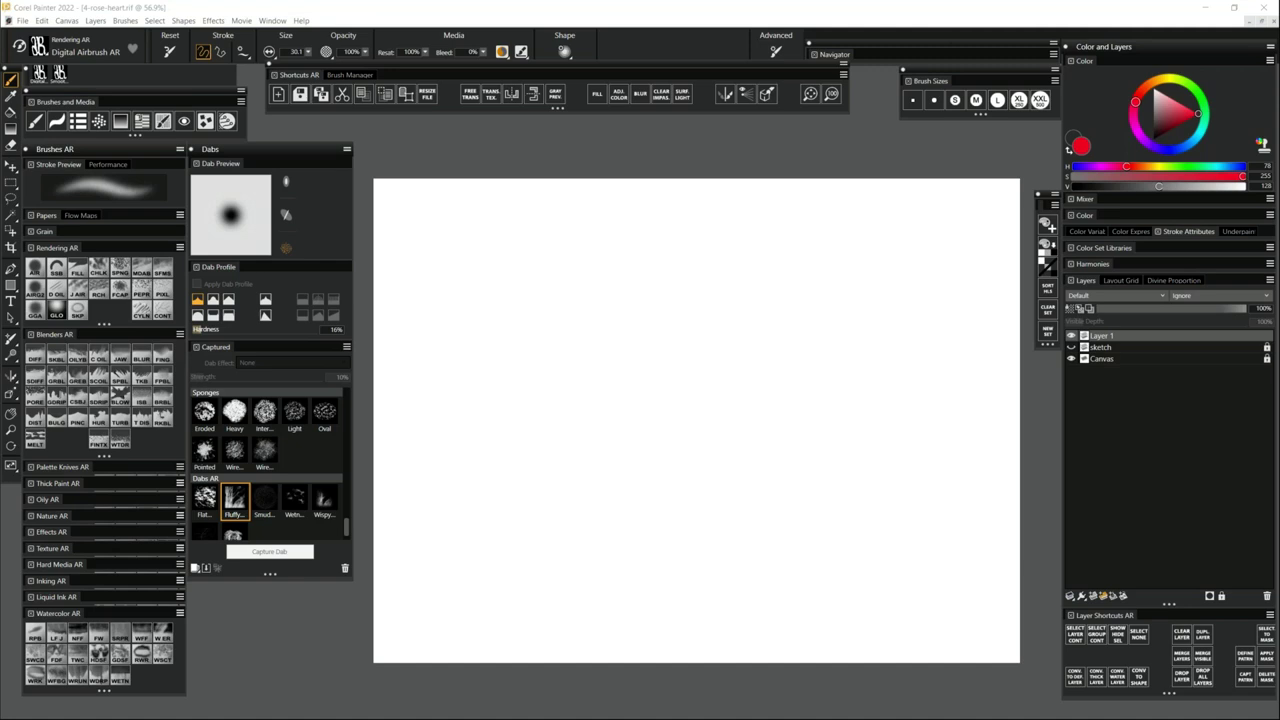
left_click(905, 20)
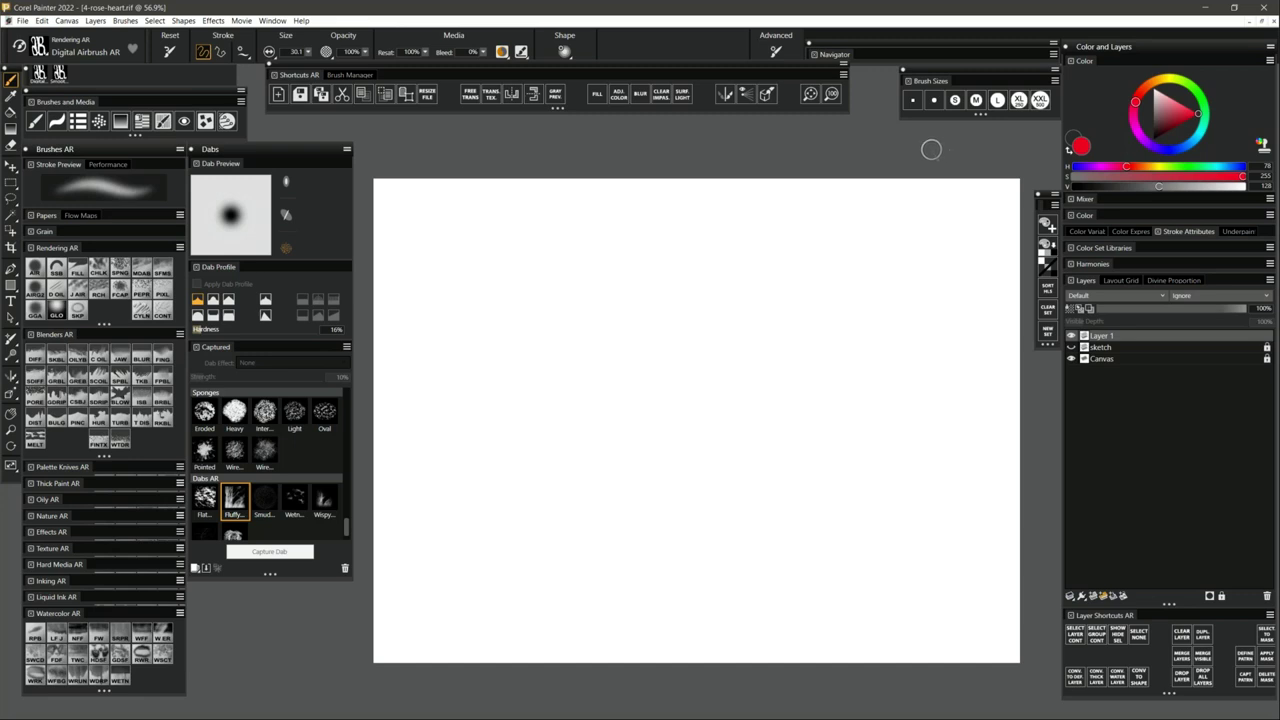
left_click_drag(1172, 120, 1150, 142)
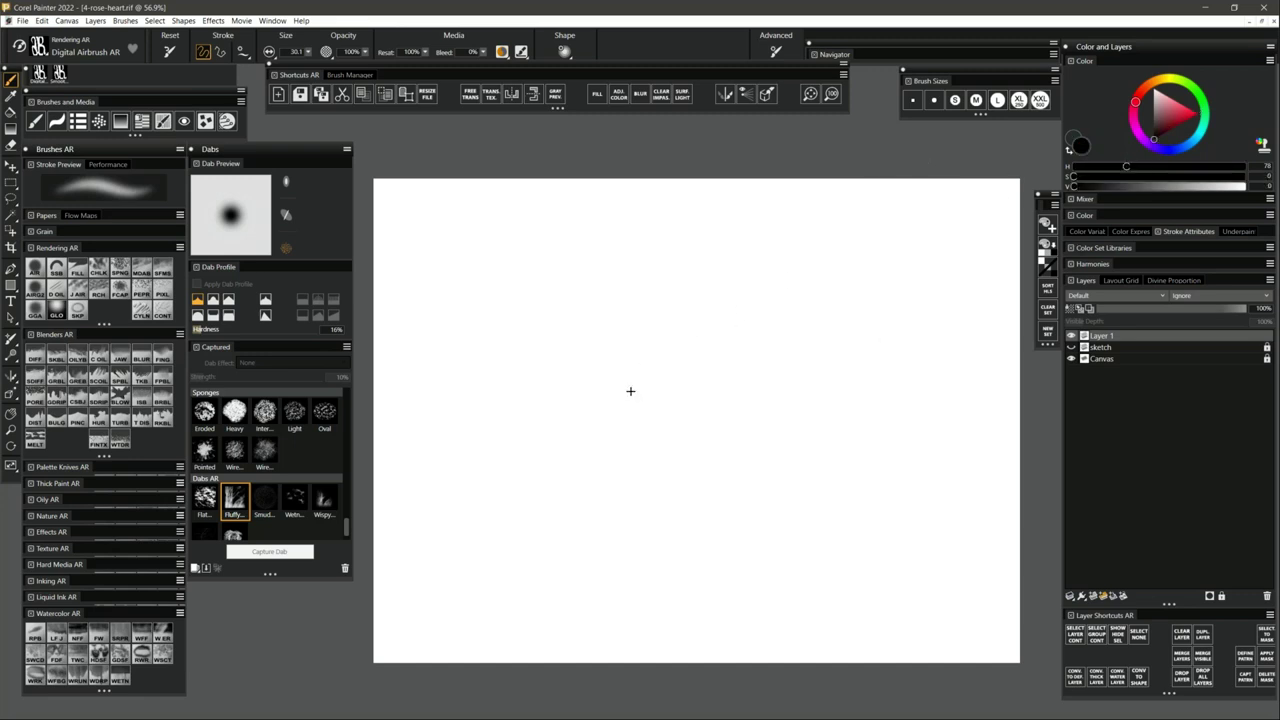
mouse_move(630, 393)
left_mouse_down()
mouse_move(647, 393)
mouse_move(677, 452)
left_mouse_up()
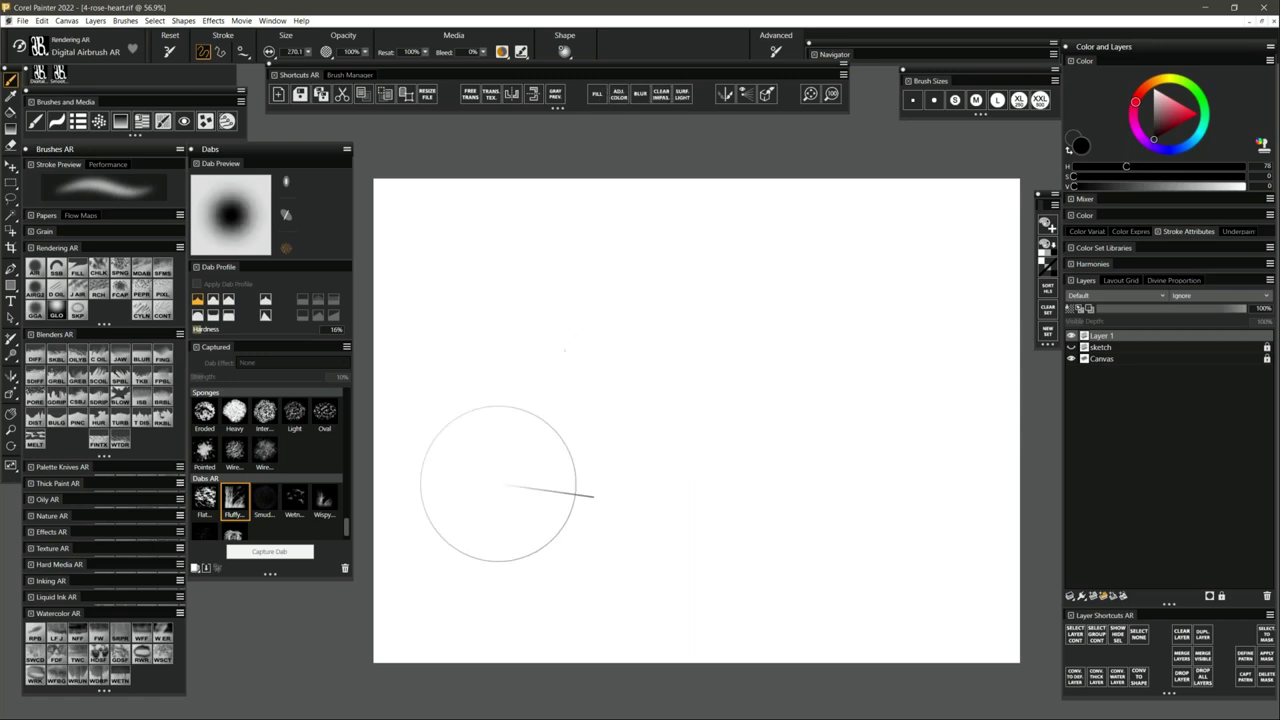
mouse_move(490, 478)
left_mouse_down()
mouse_move(674, 367)
mouse_move(908, 277)
left_mouse_up()
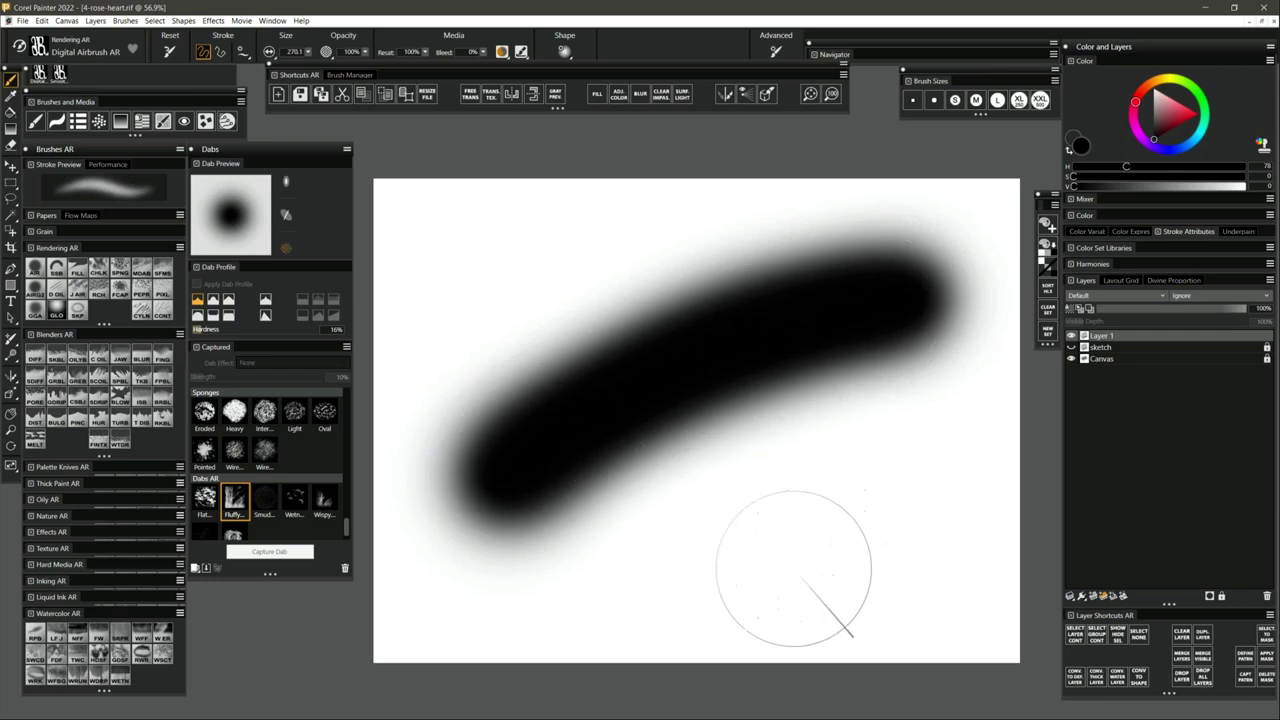
Airbrush a thin curve below the broad one, add two below and three above at size 44.0, then clear the layer.
mouse_move(602, 580)
left_mouse_down()
mouse_move(774, 492)
mouse_move(940, 440)
left_mouse_up()
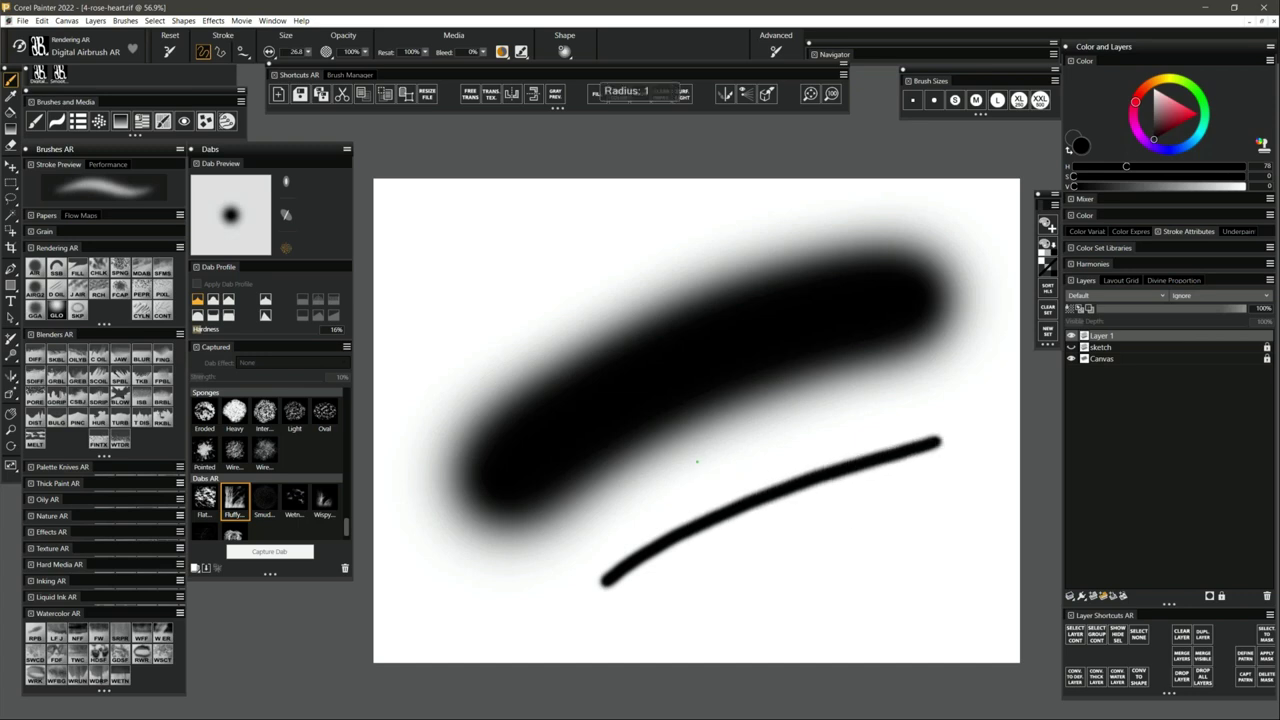
left_click_drag(697, 462, 703, 488)
mouse_move(588, 552)
left_mouse_down()
mouse_move(594, 534)
mouse_move(855, 400)
left_mouse_up()
left_click_drag(633, 545, 800, 430)
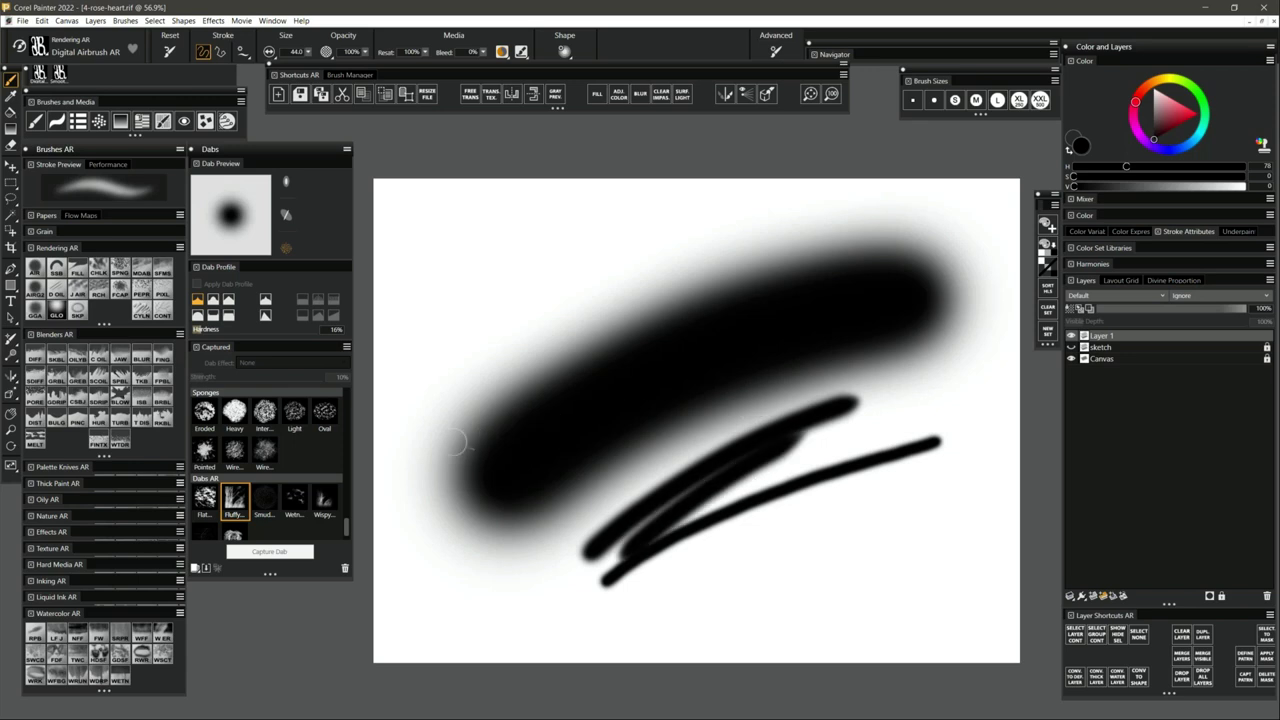
left_click_drag(452, 438, 672, 230)
mouse_move(418, 430)
left_mouse_down()
mouse_move(520, 286)
mouse_move(605, 230)
left_mouse_up()
left_click_drag(470, 436, 760, 232)
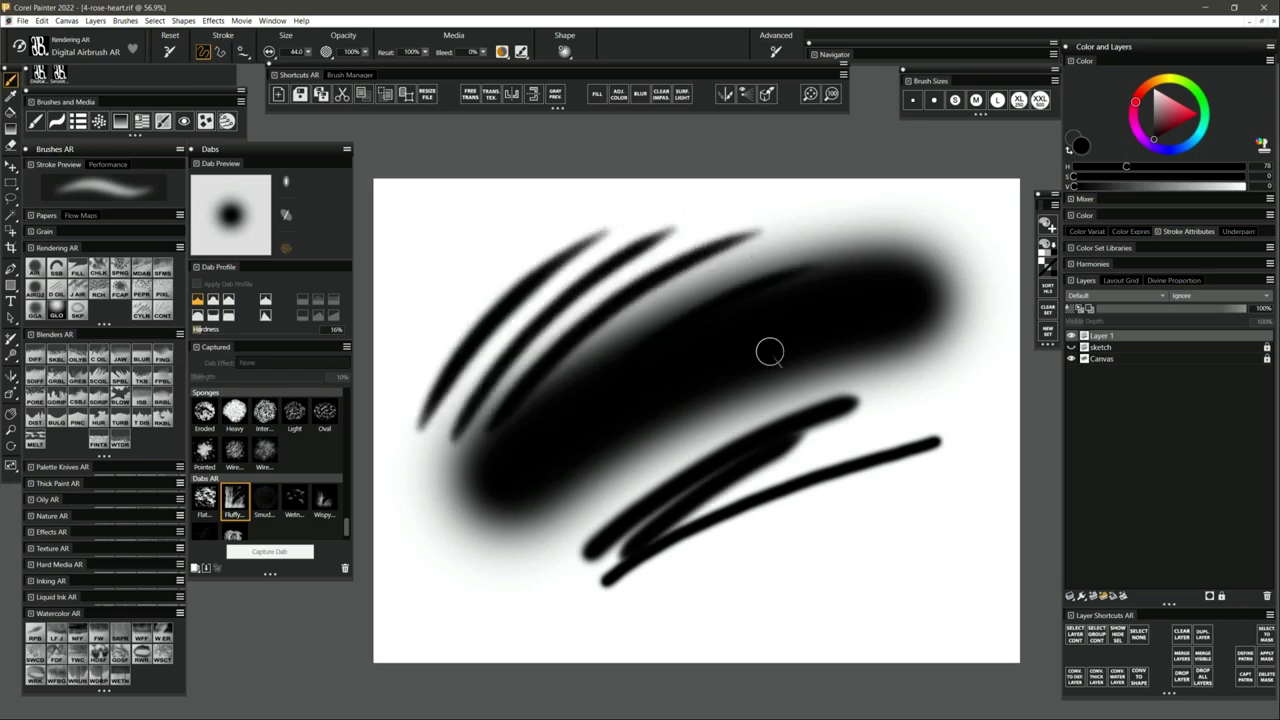
key("Delete")
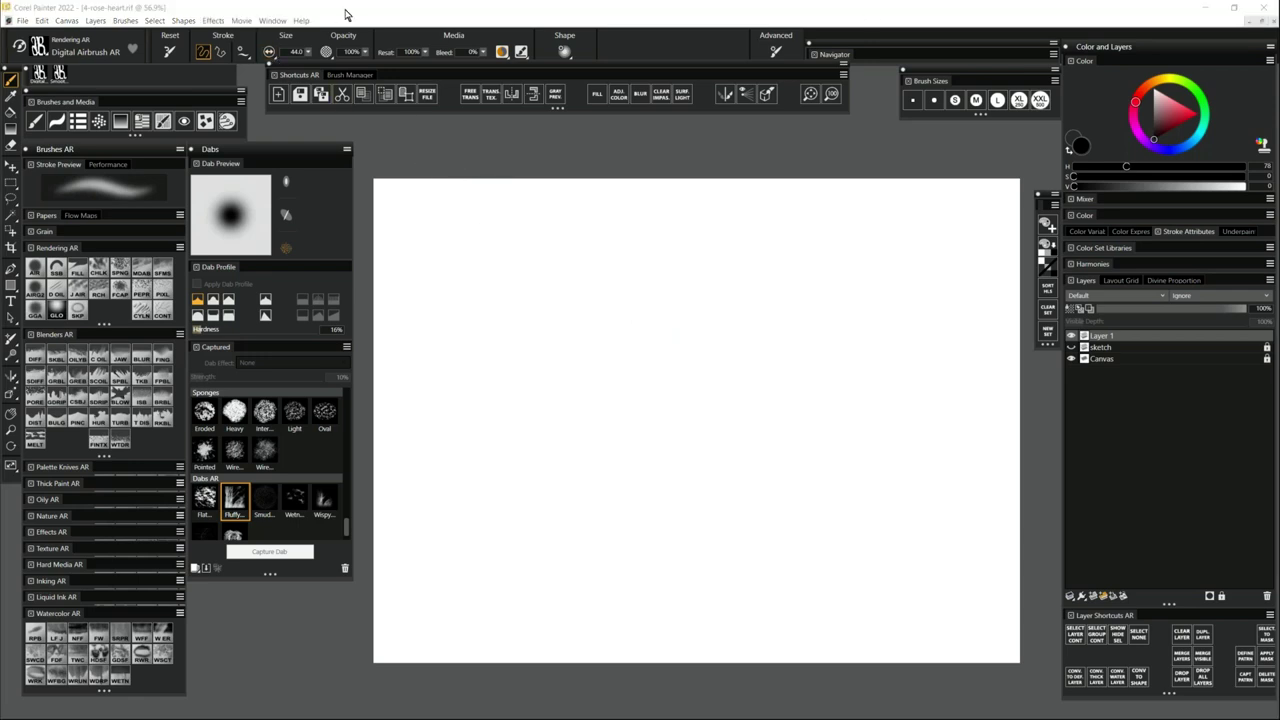
View the airbrush's size settings, then reduce its size to 27.9 and further in small increments.
left_click(269, 52)
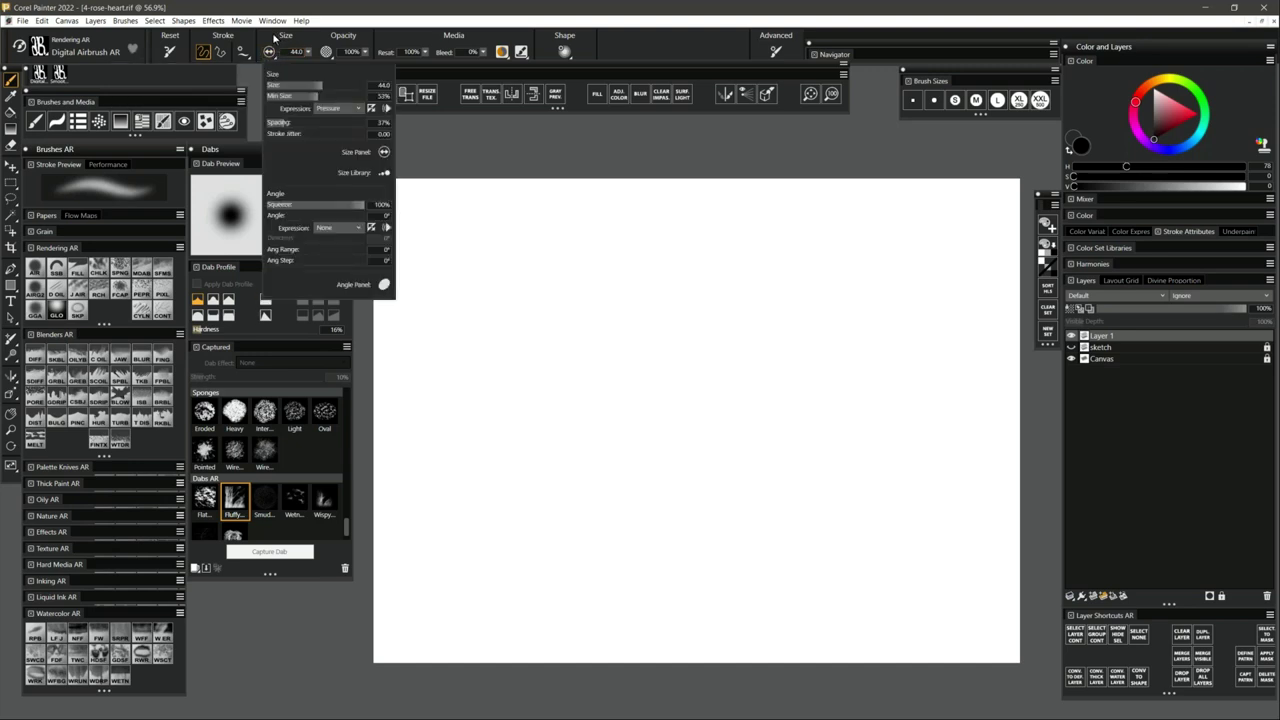
left_click(295, 52)
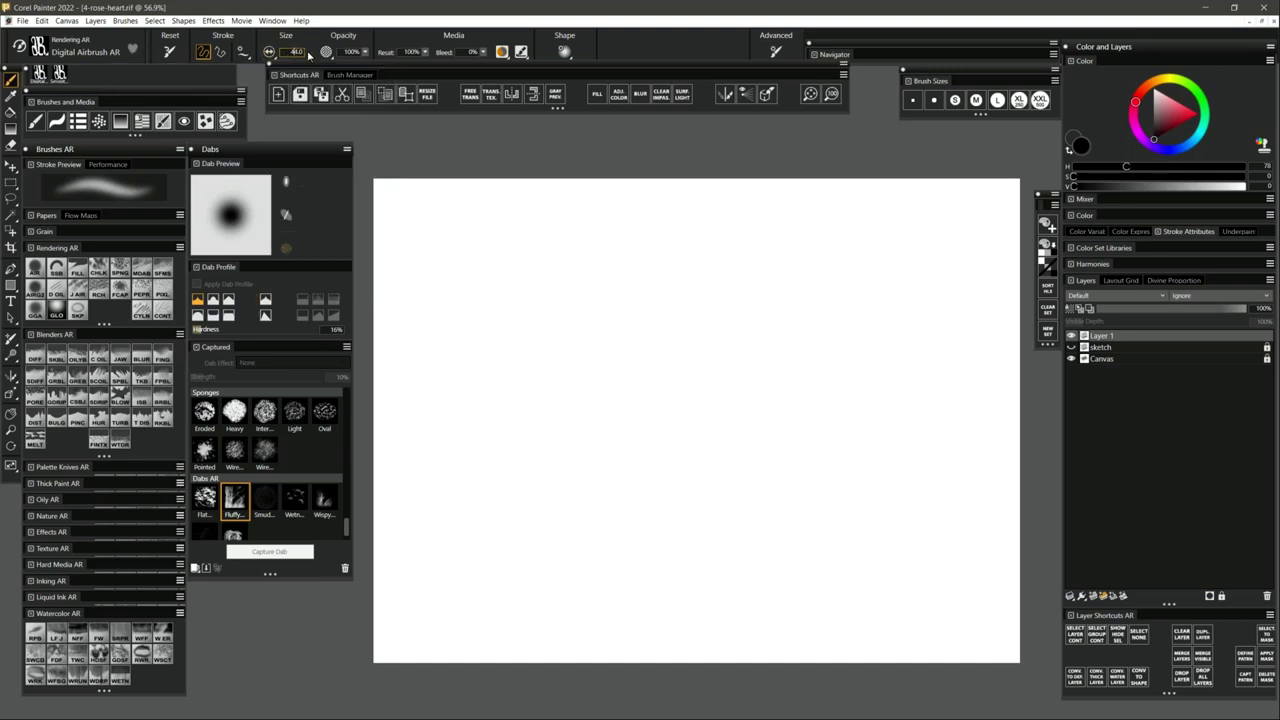
left_click(308, 52)
left_click_drag(312, 63, 306, 68)
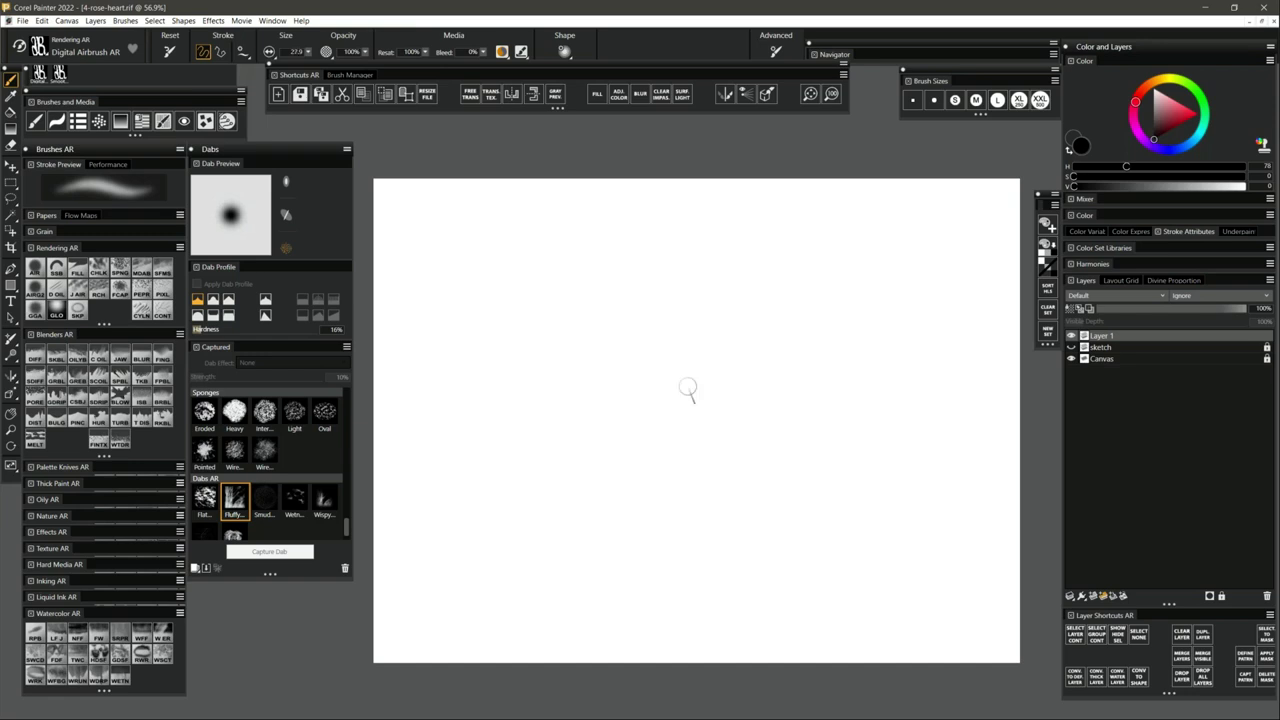
key("bracketleft")
key("bracketleft")
key("bracketleft")
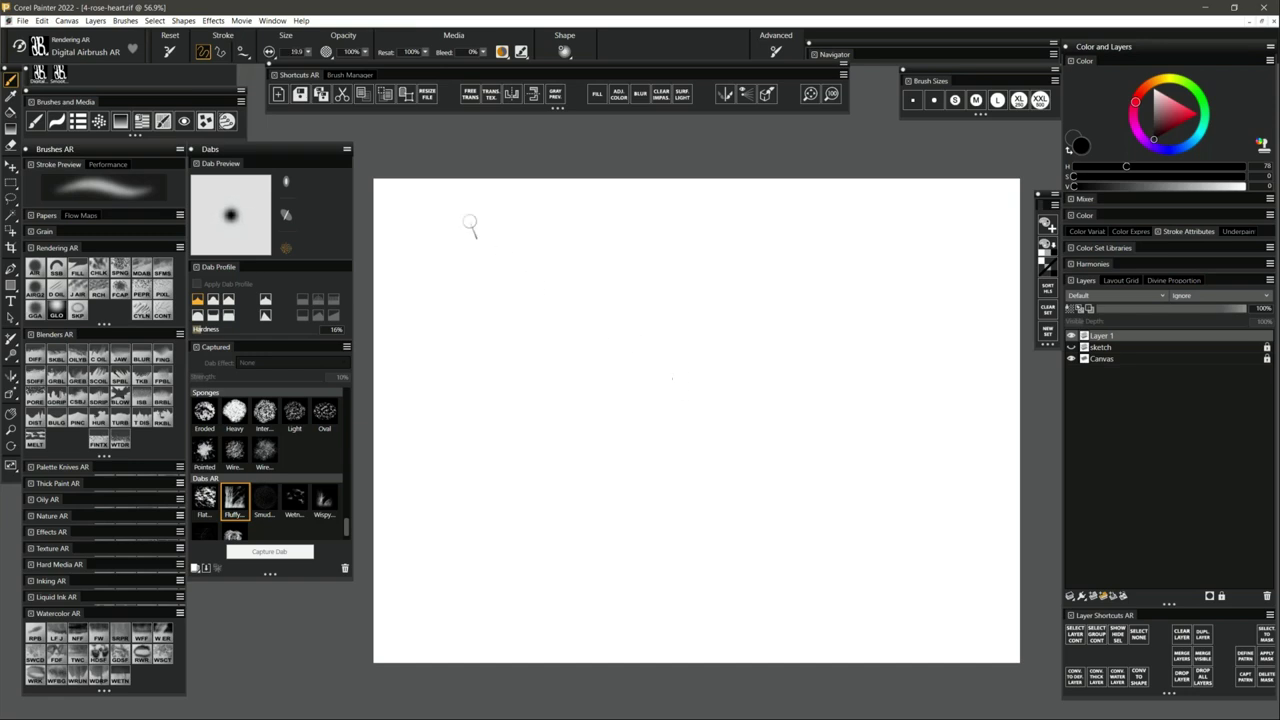
Reduce the airbrush size in small increments down to 4.9.
left_click_drag(308, 52, 303, 63)
key("bracketleft")
key("bracketleft")
key("bracketleft")
key("bracketleft")
key("bracketleft")
key("bracketleft")
key("bracketleft")
key("bracketleft")
key("bracketleft")
key("bracketleft")
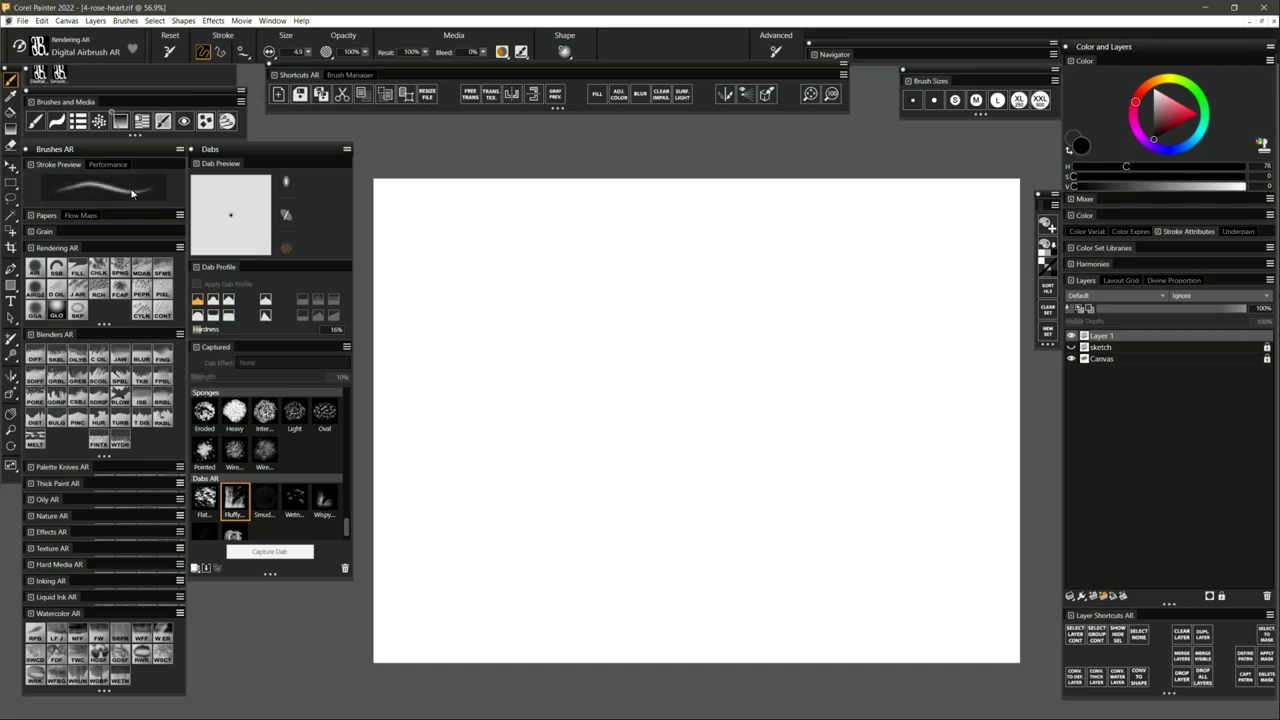
Increase the airbrush size in small increments to 14.9, then lower it by three increments.
key("bracketright")
key("bracketright")
key("bracketright")
key("bracketright")
key("bracketright")
key("bracketright")
key("bracketright")
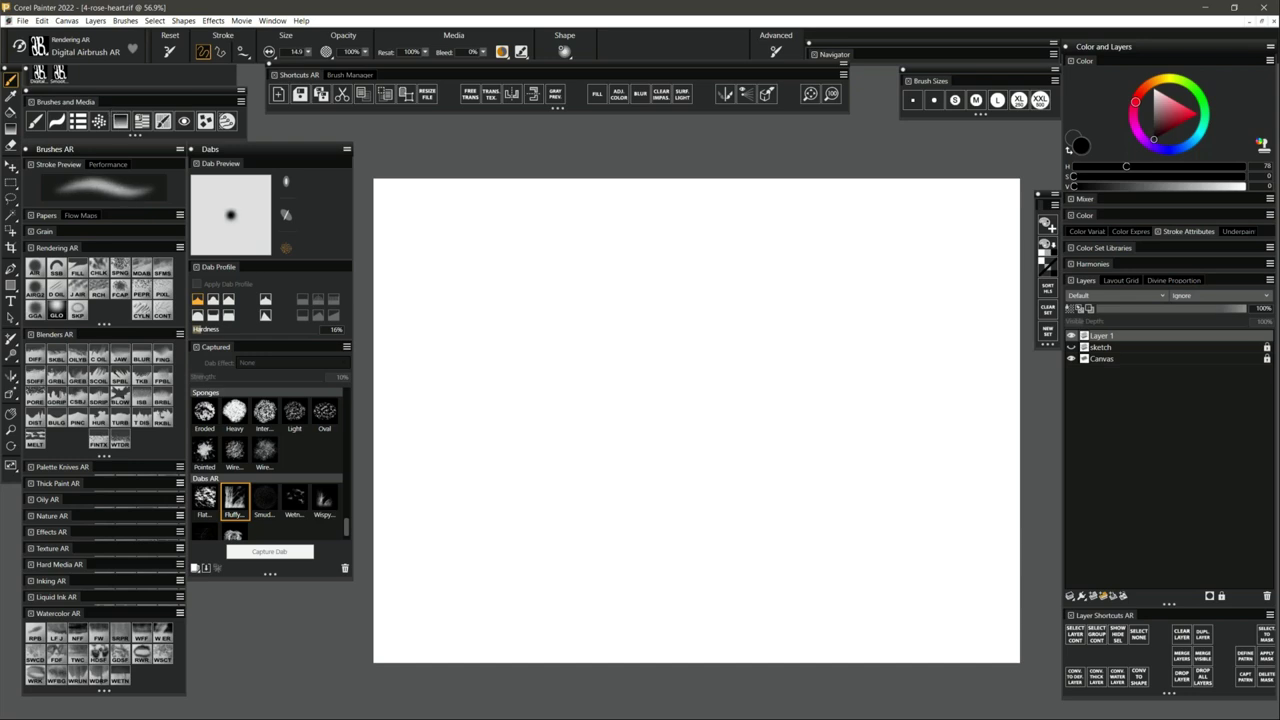
key("bracketleft")
key("bracketleft")
key("bracketleft")
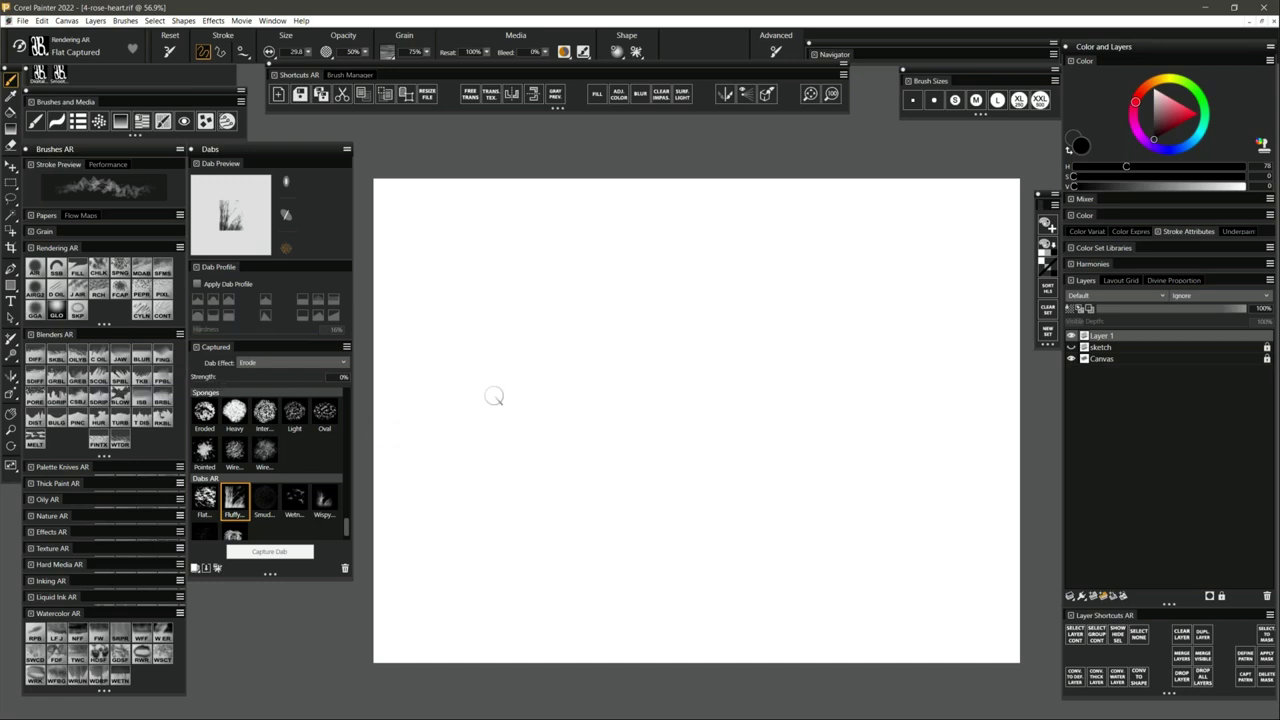
With the Flat Captured brush, set the size to 298.9 and then 46.4, and view the quick list of brush variants.
mouse_move(523, 357)
left_mouse_down()
mouse_move(569, 386)
mouse_move(563, 323)
mouse_move(554, 340)
left_mouse_up()
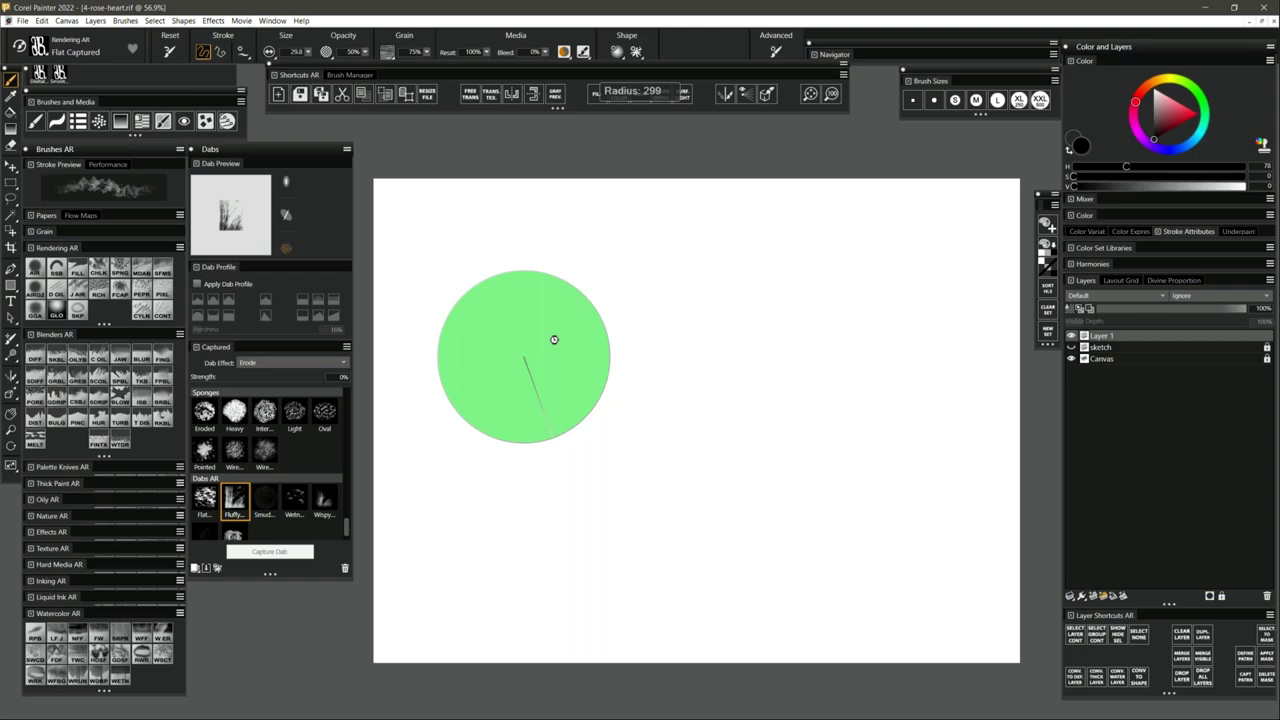
left_click_drag(554, 340, 555, 340)
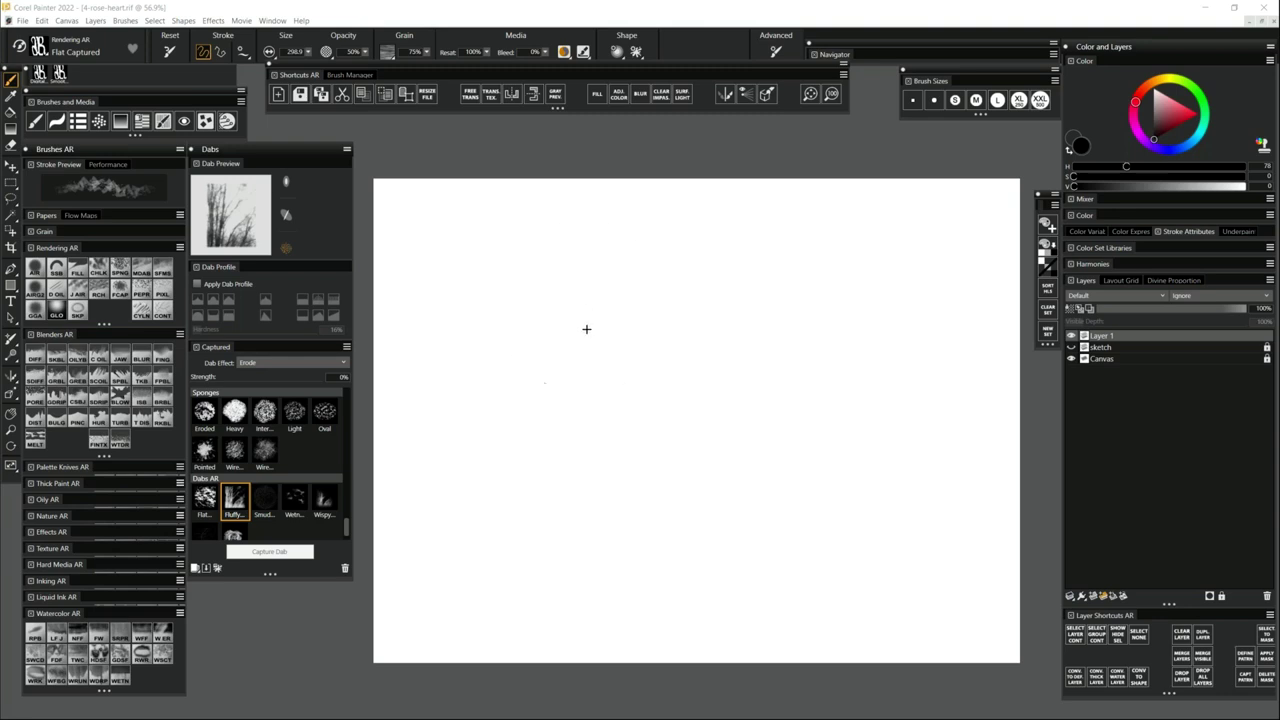
left_click_drag(586, 325, 586, 327)
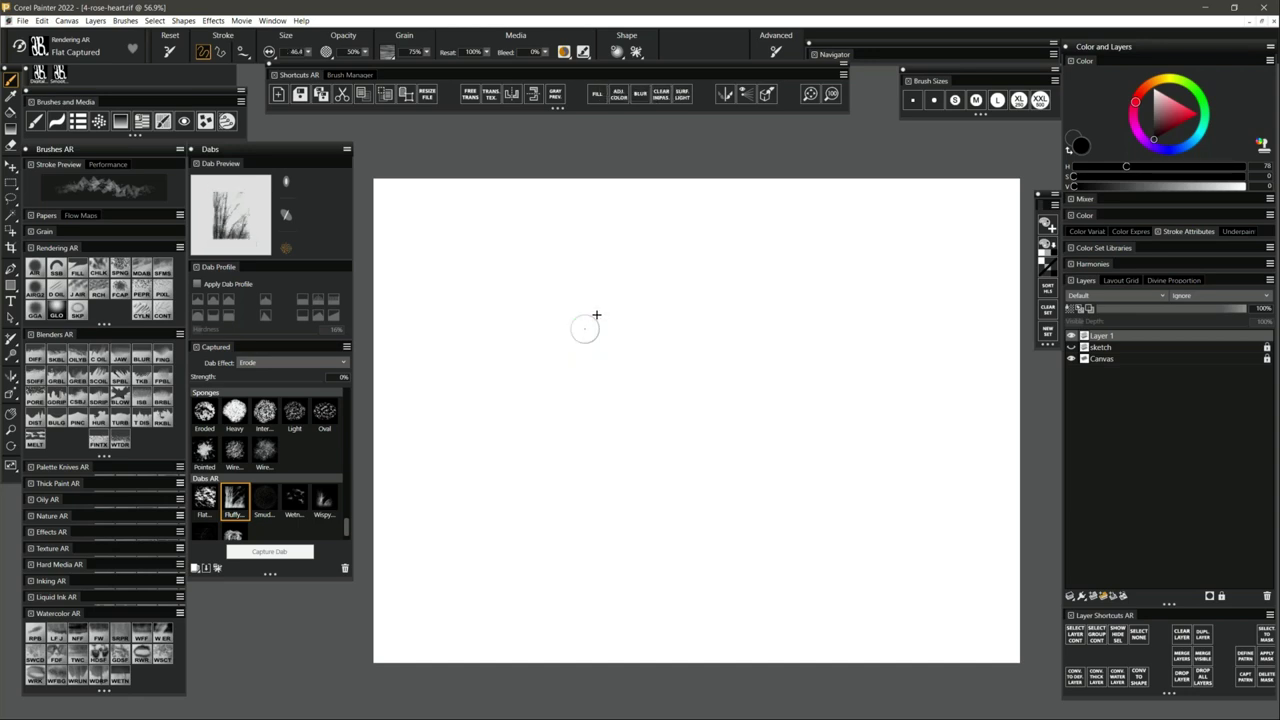
right_click(594, 341)
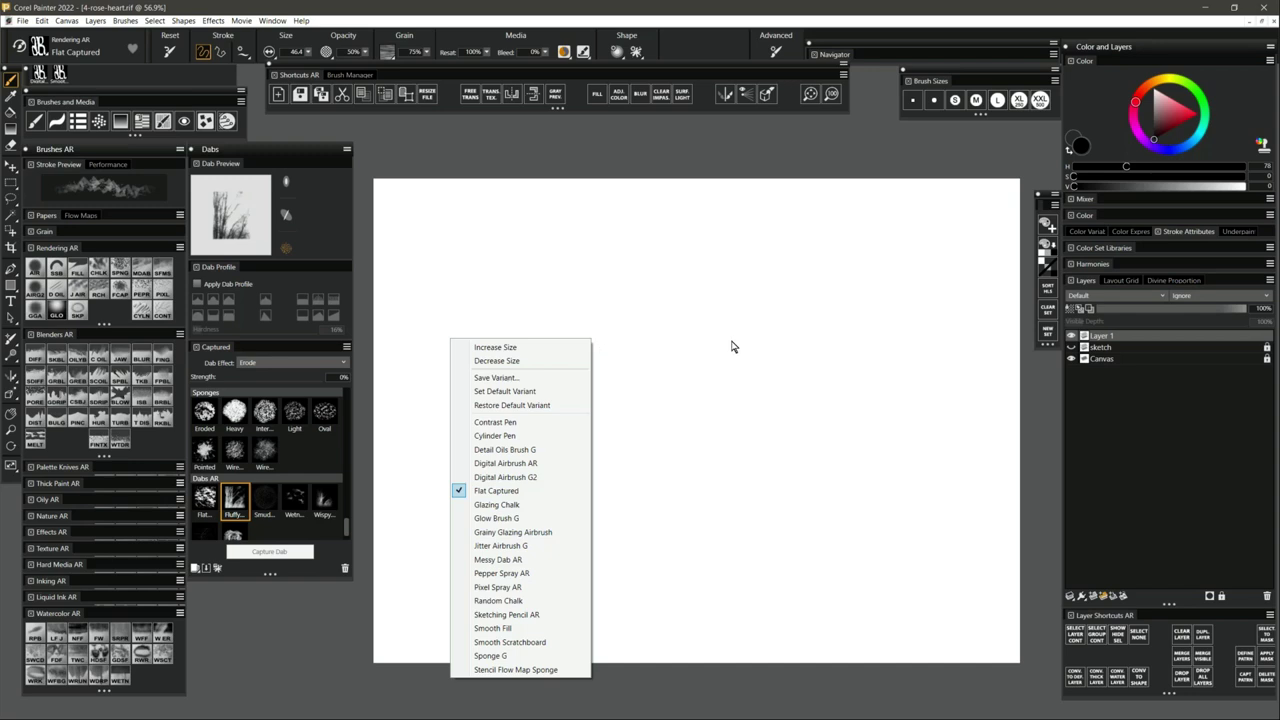
key("Escape")
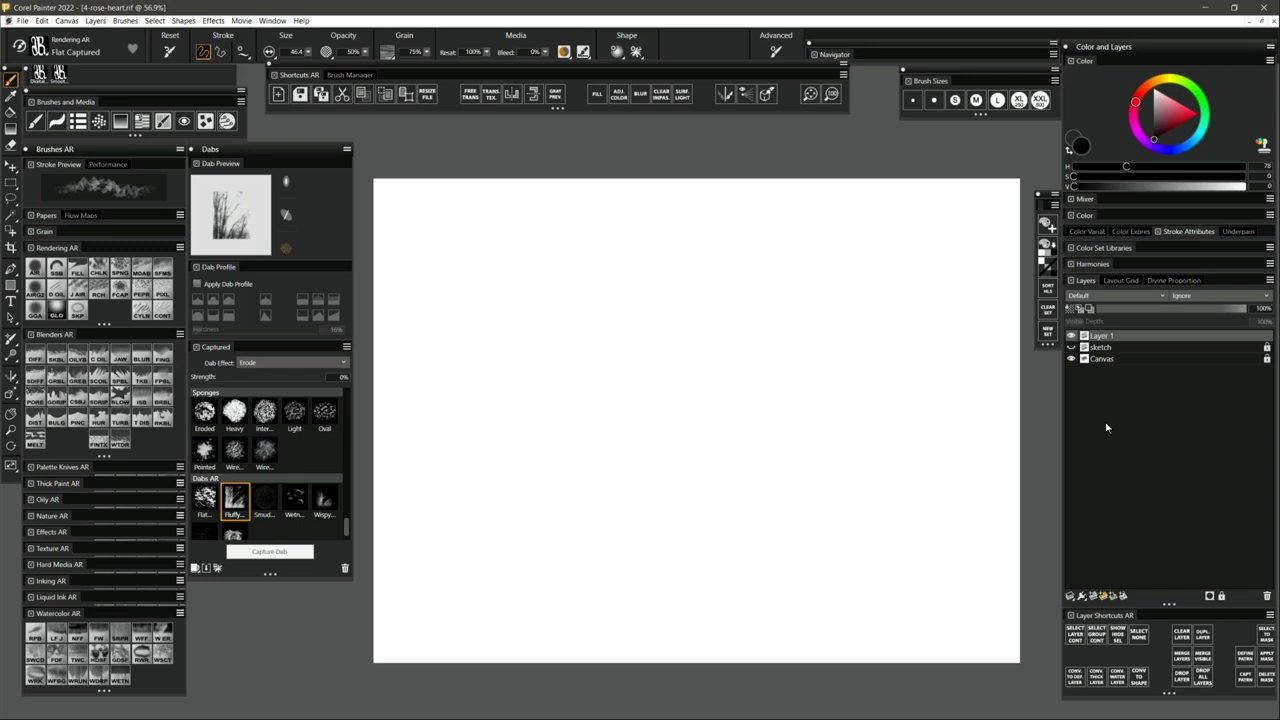
Browse the Welcome screen's Store, filtering first by My Library and then by Free items, and close it.
left_click(301, 20)
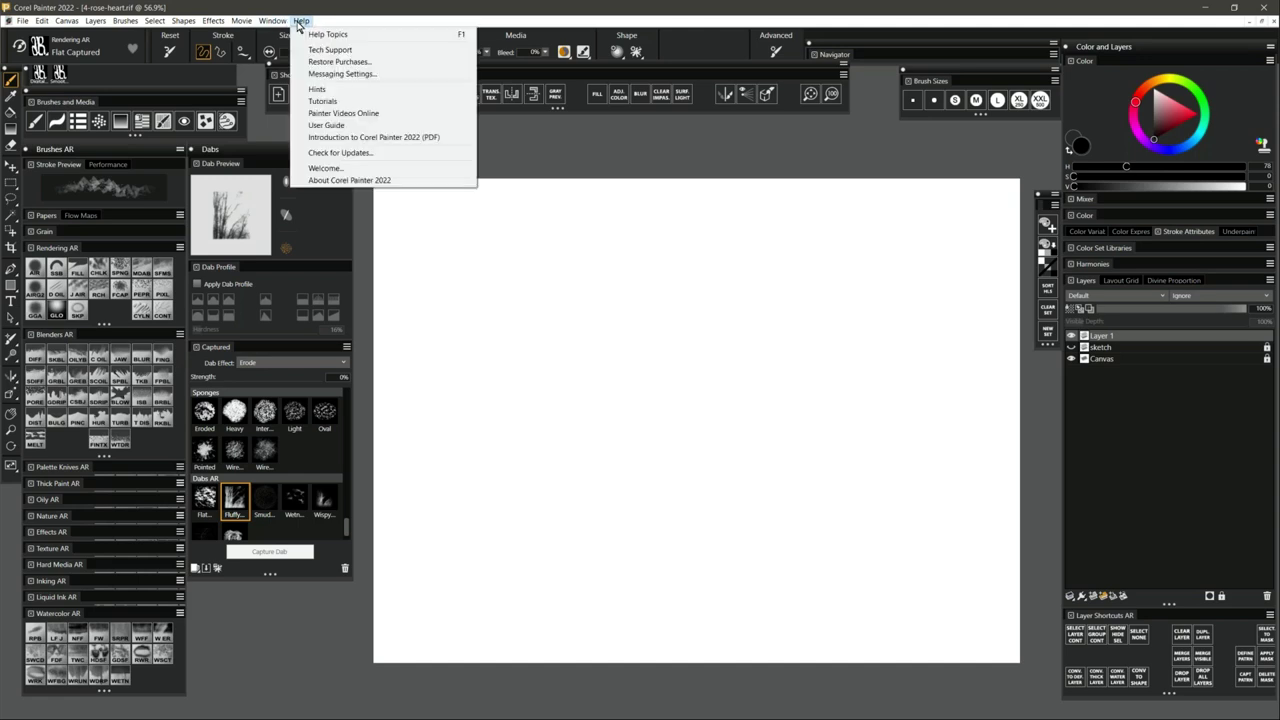
left_click(333, 170)
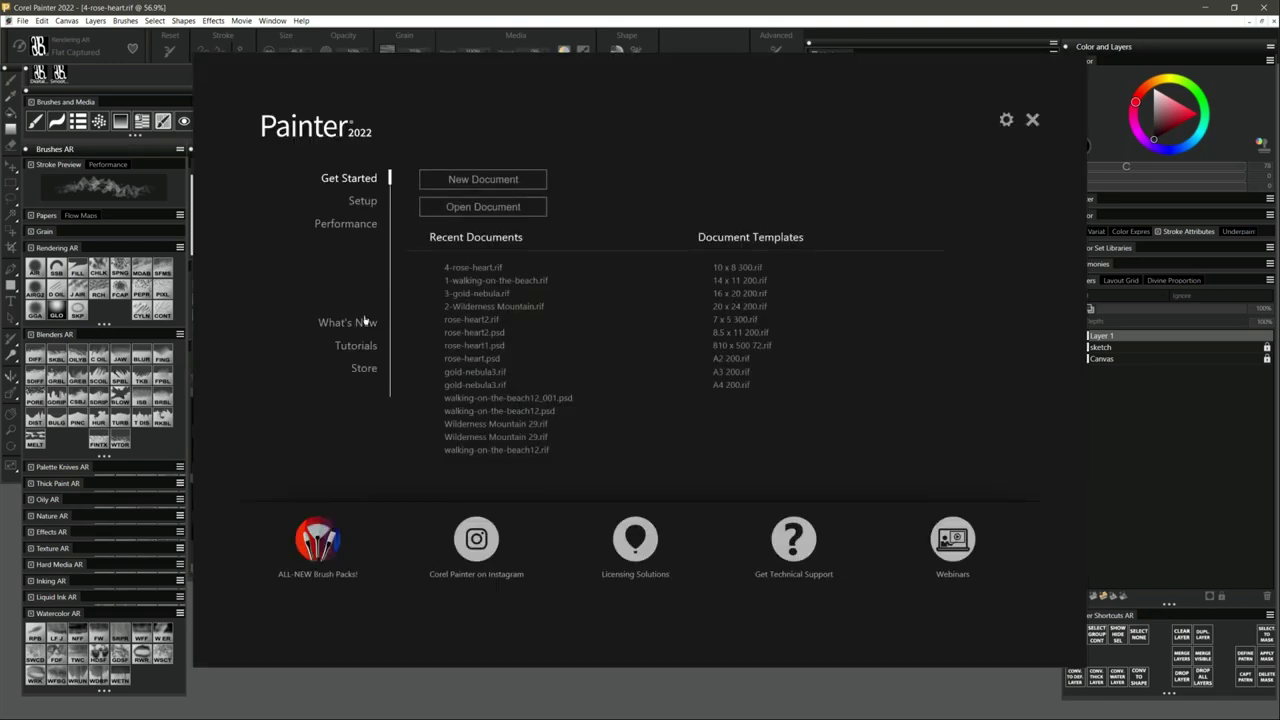
left_click(362, 368)
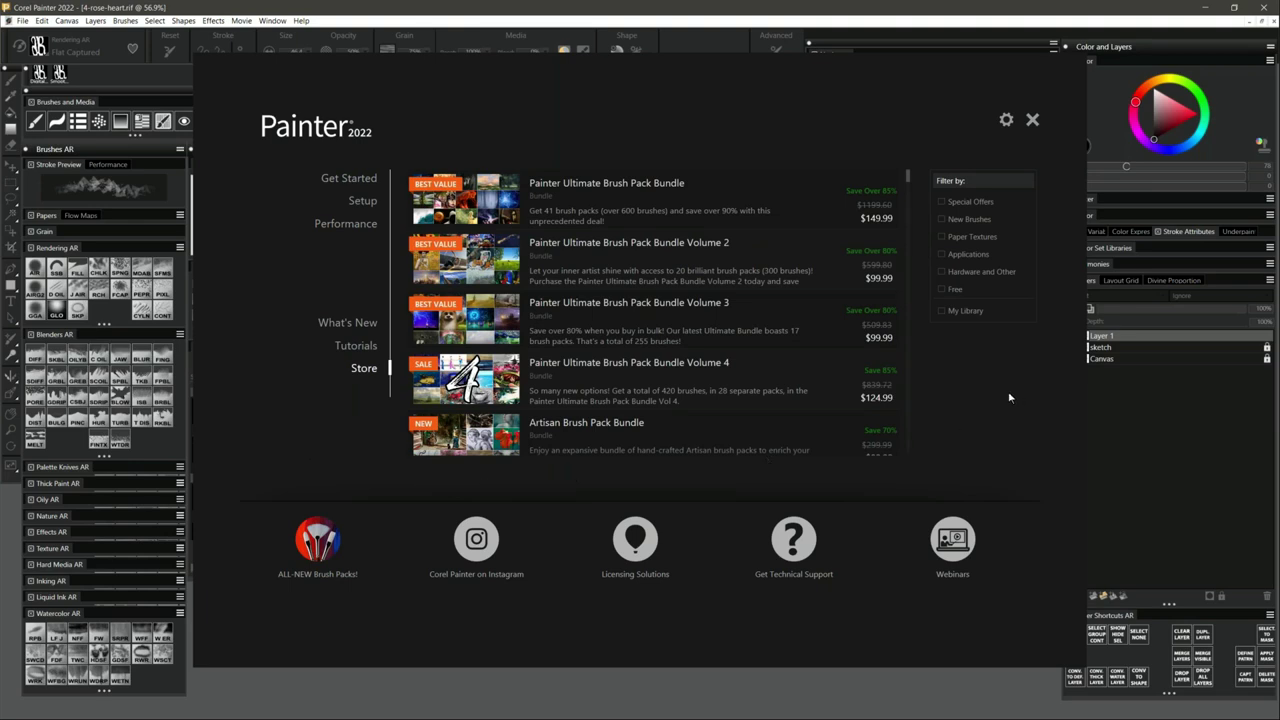
left_click(942, 312)
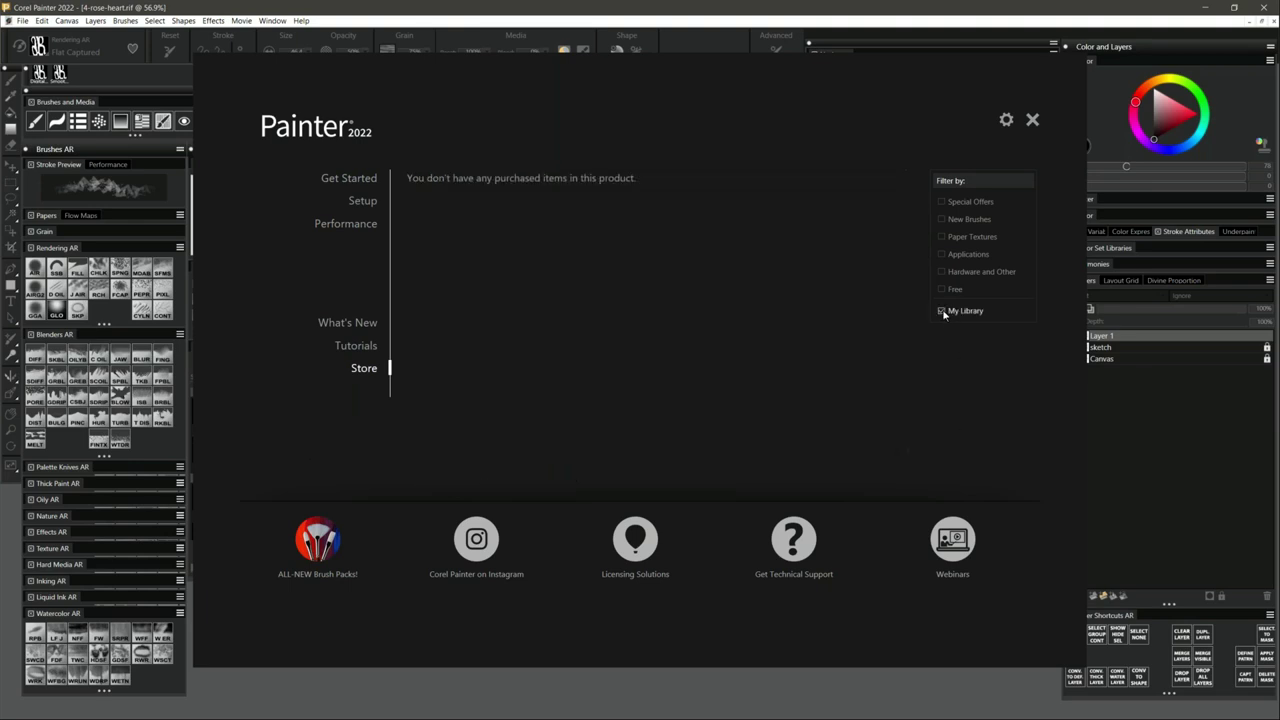
left_click(942, 312)
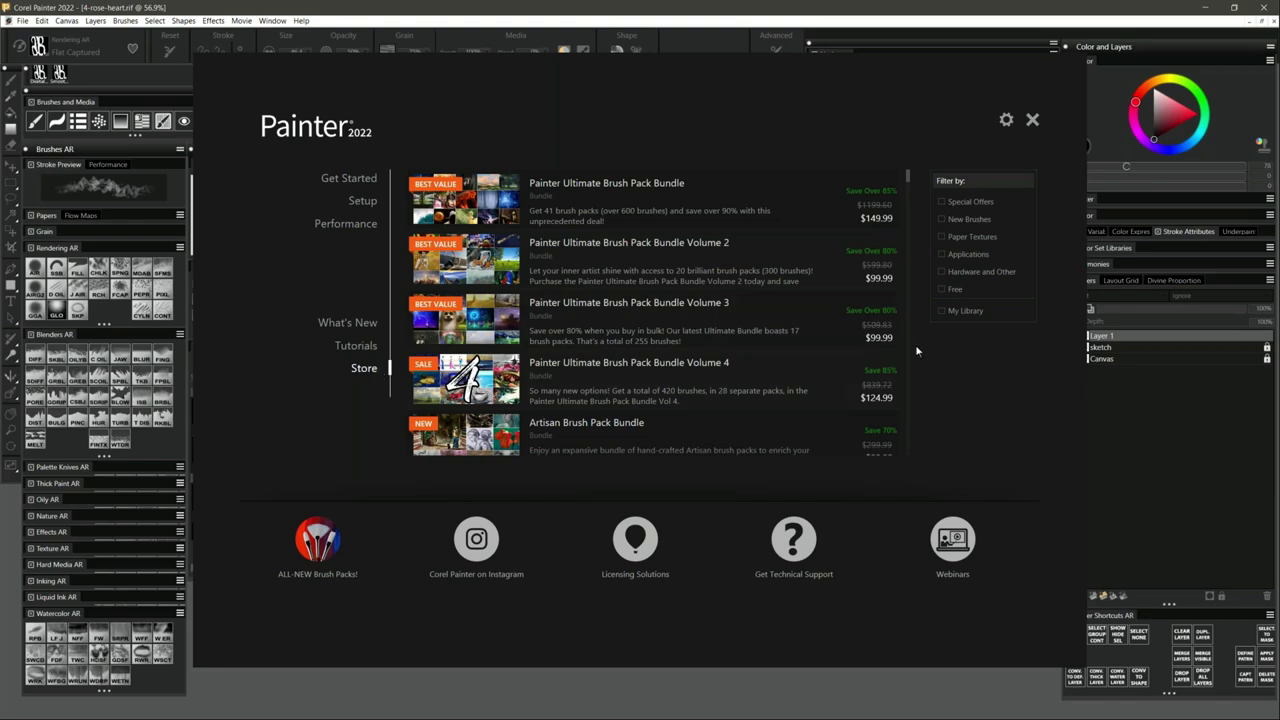
left_click(942, 290)
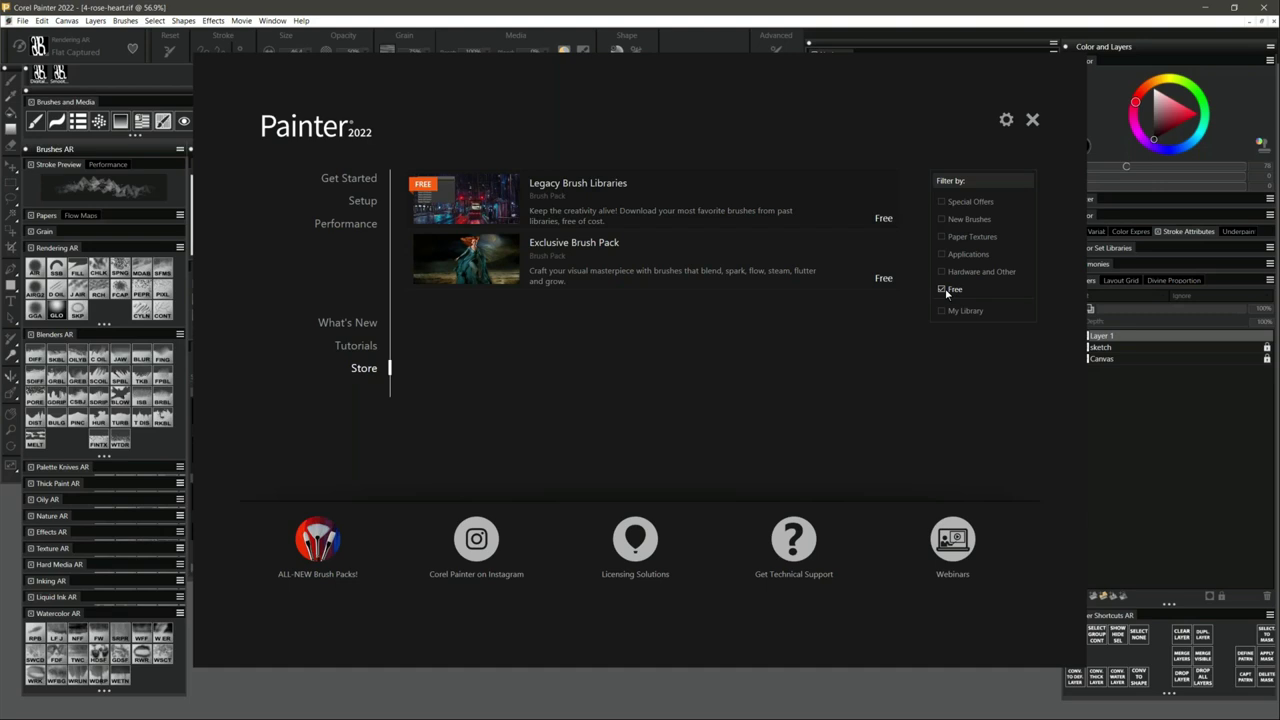
left_click(1032, 119)
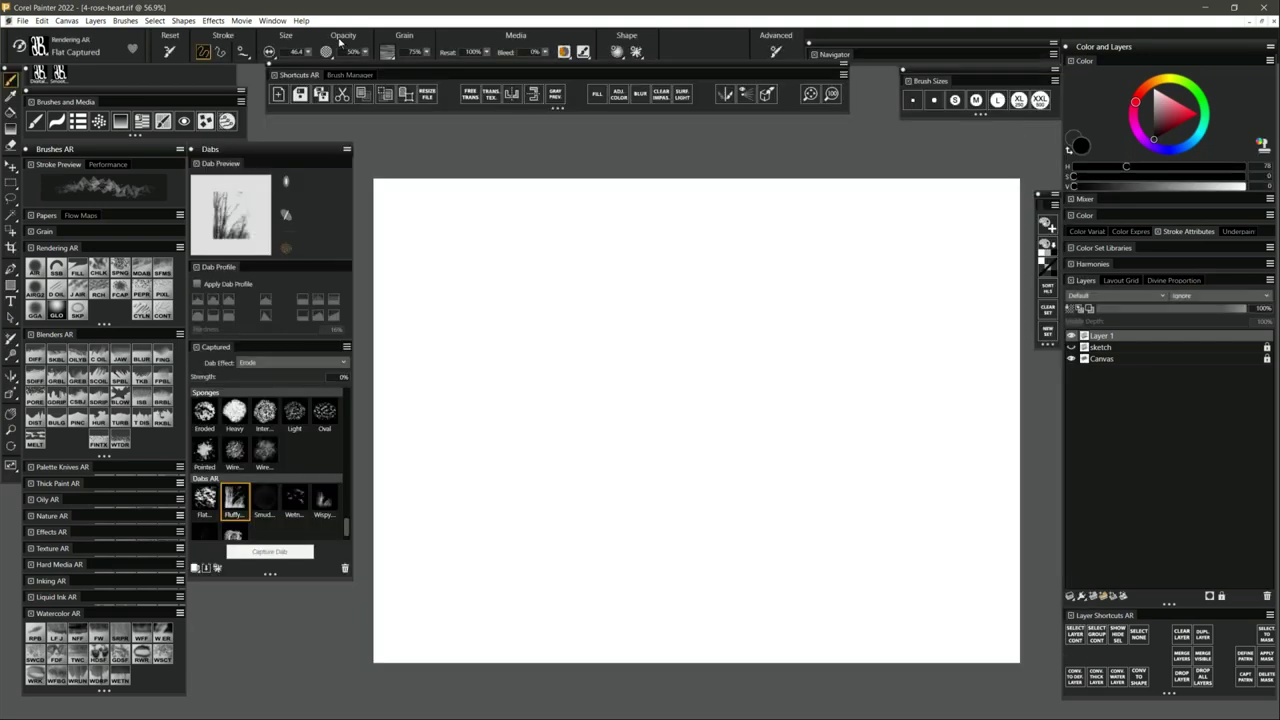
View the Restore Purchases dialog, then close it without entering an email address.
left_click(301, 20)
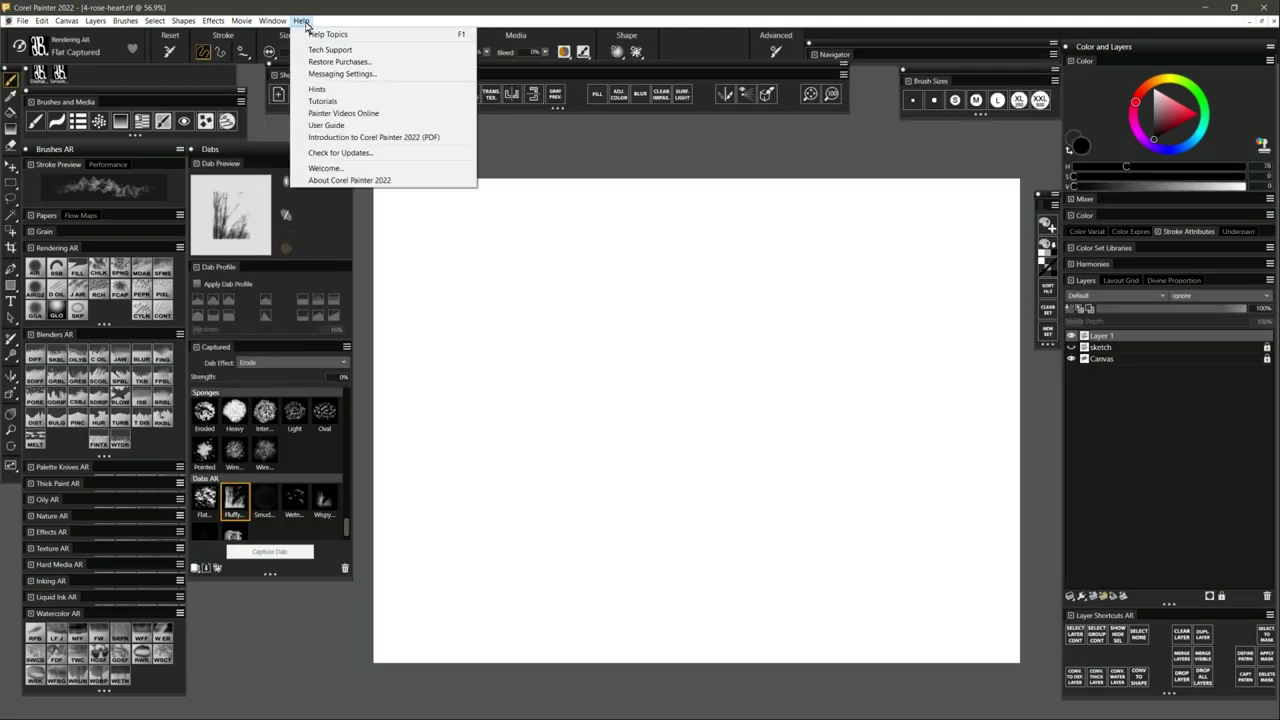
left_click(353, 66)
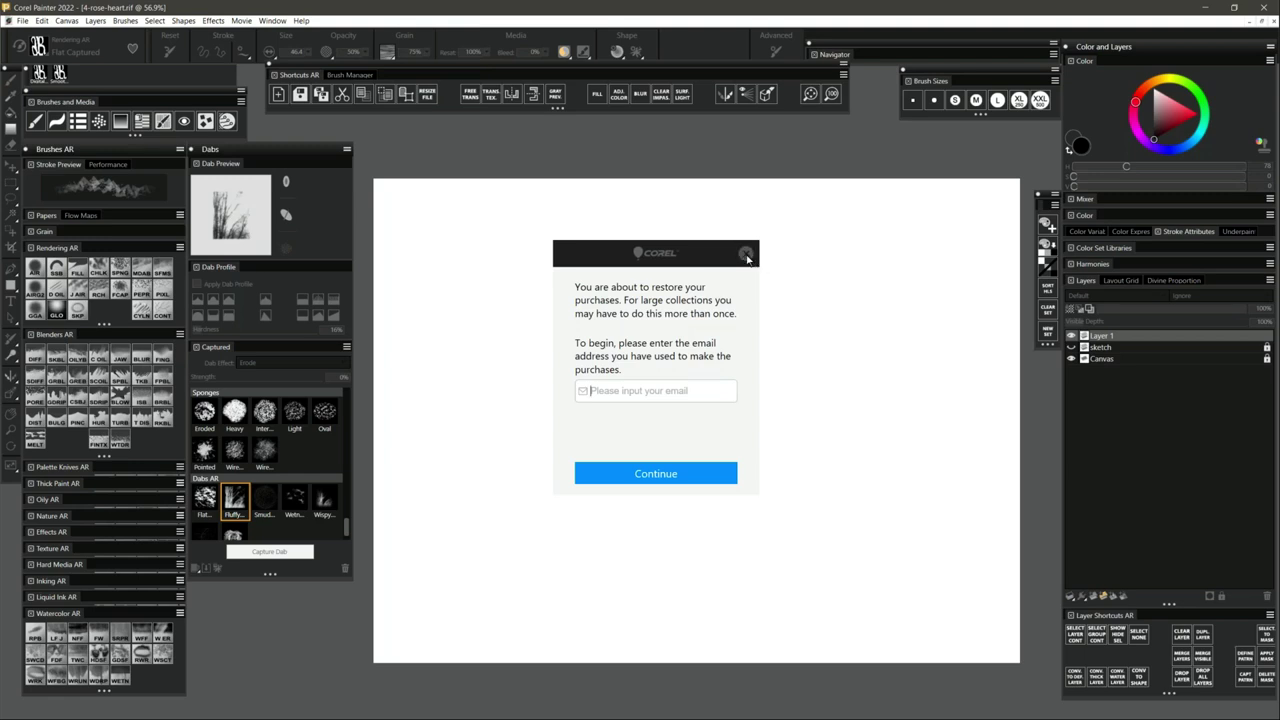
left_click(746, 254)
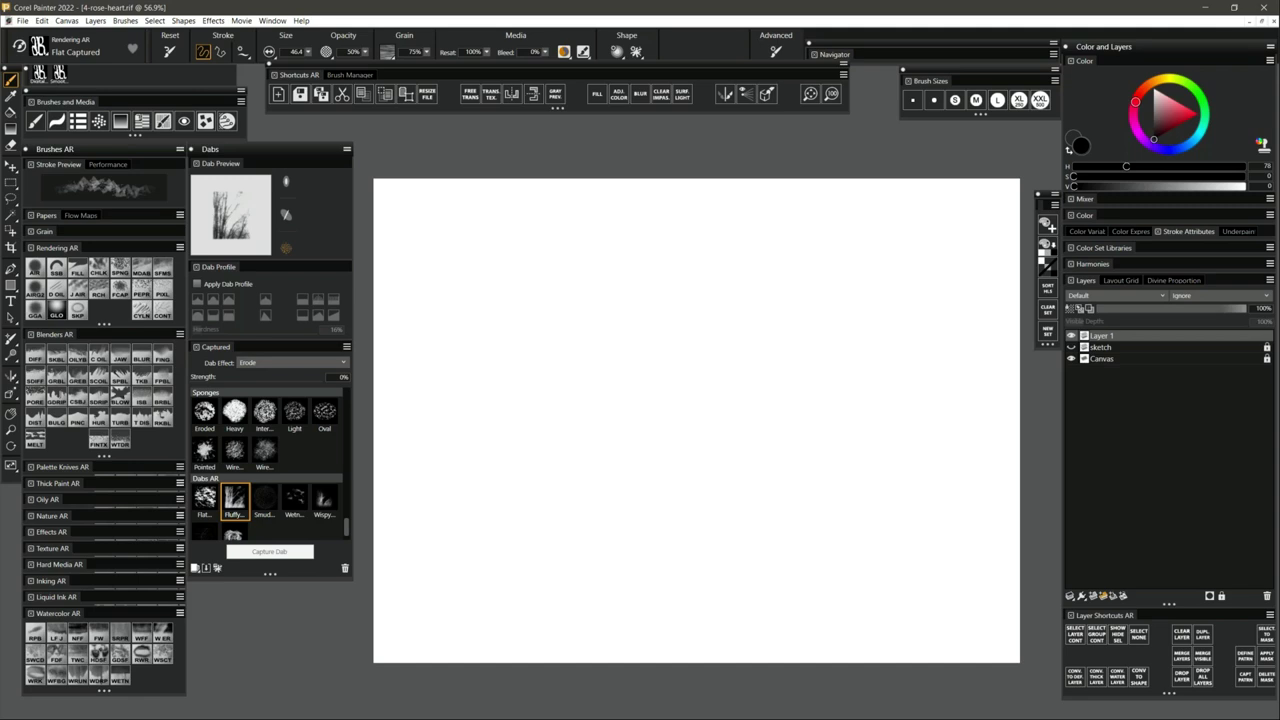
View the brush pack bundles in the Welcome screen's Store, then close it.
left_click(301, 20)
left_click(347, 168)
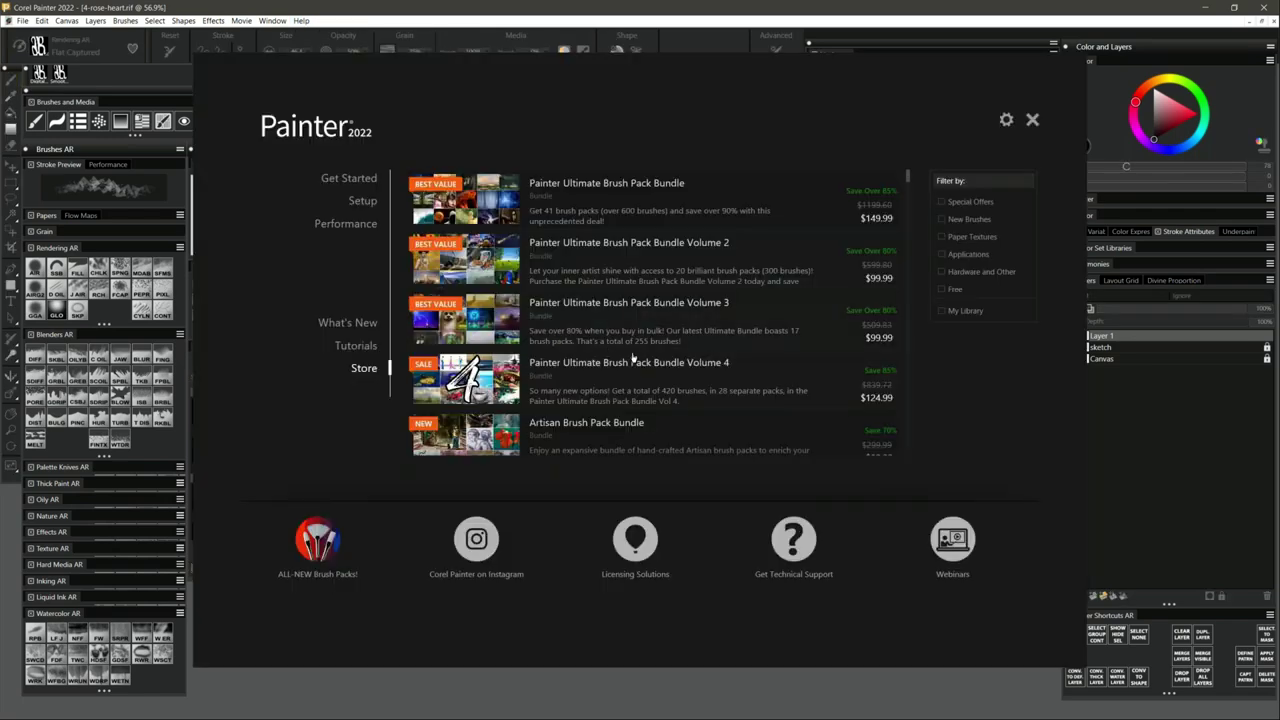
left_click(1032, 119)
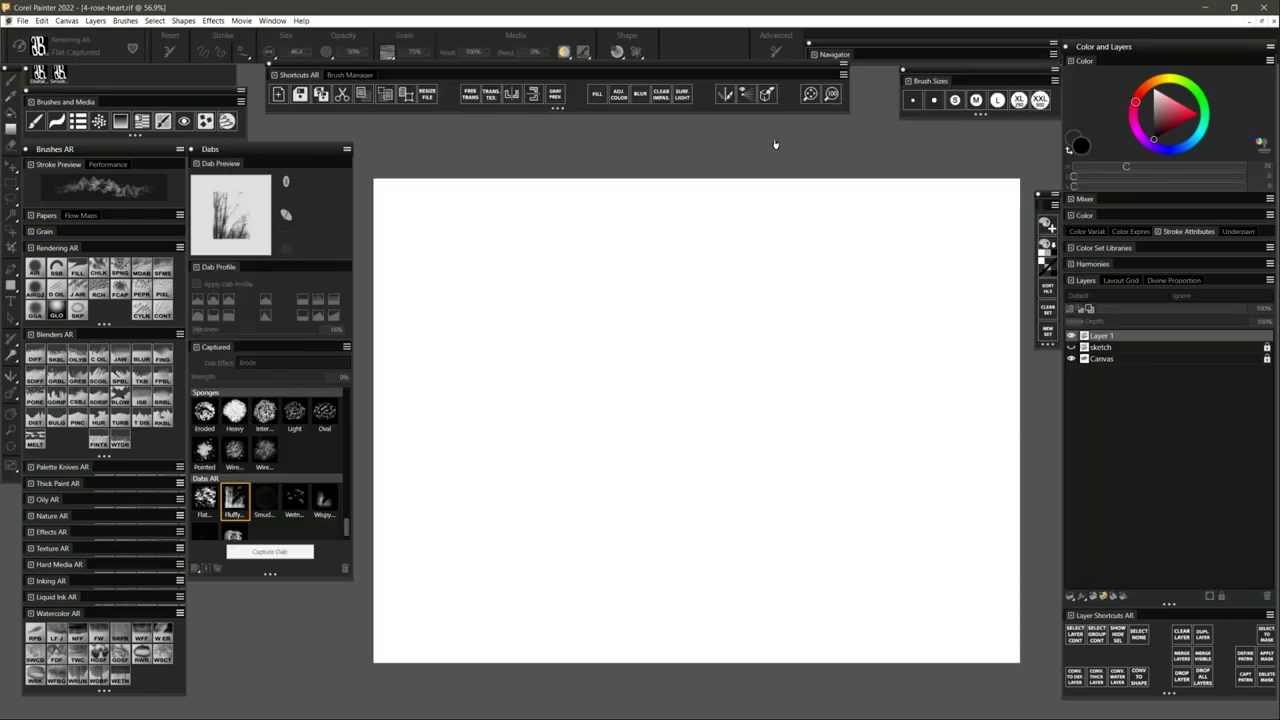
Switch the brush library from AR Brushes 2022 to Painter 2022 Brushes.
left_click(38, 45)
left_click(190, 105)
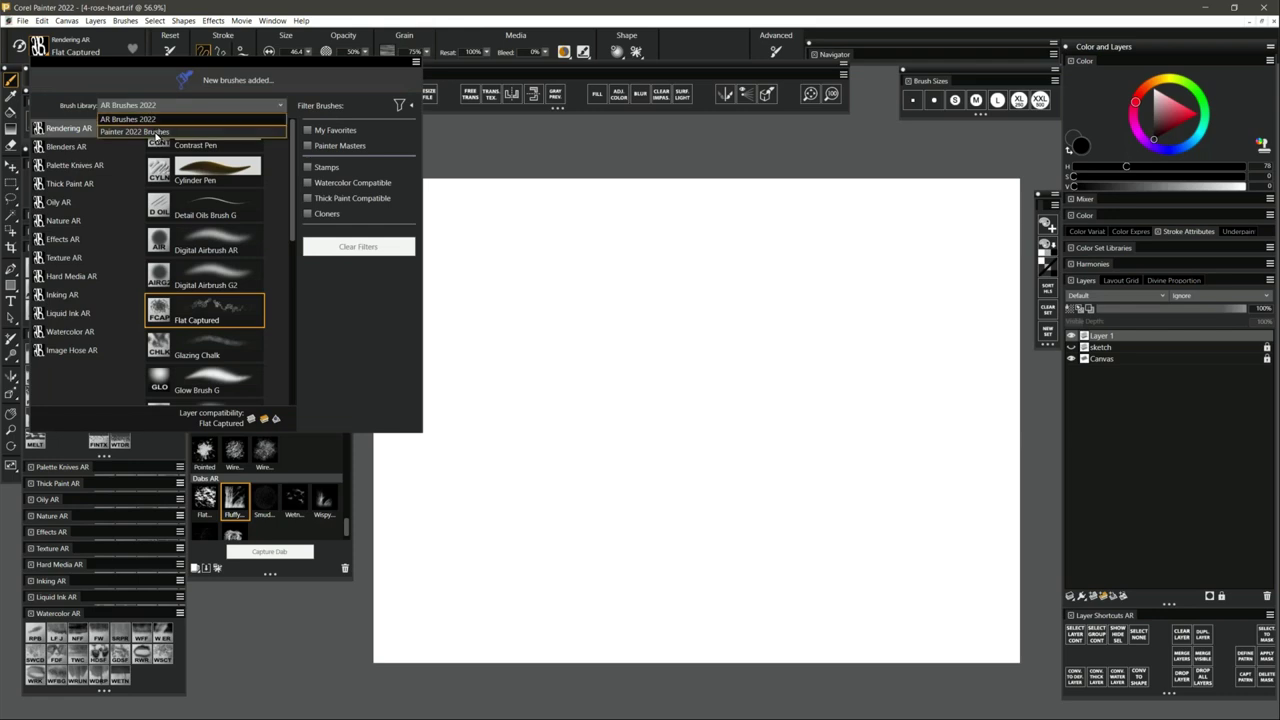
left_click(155, 131)
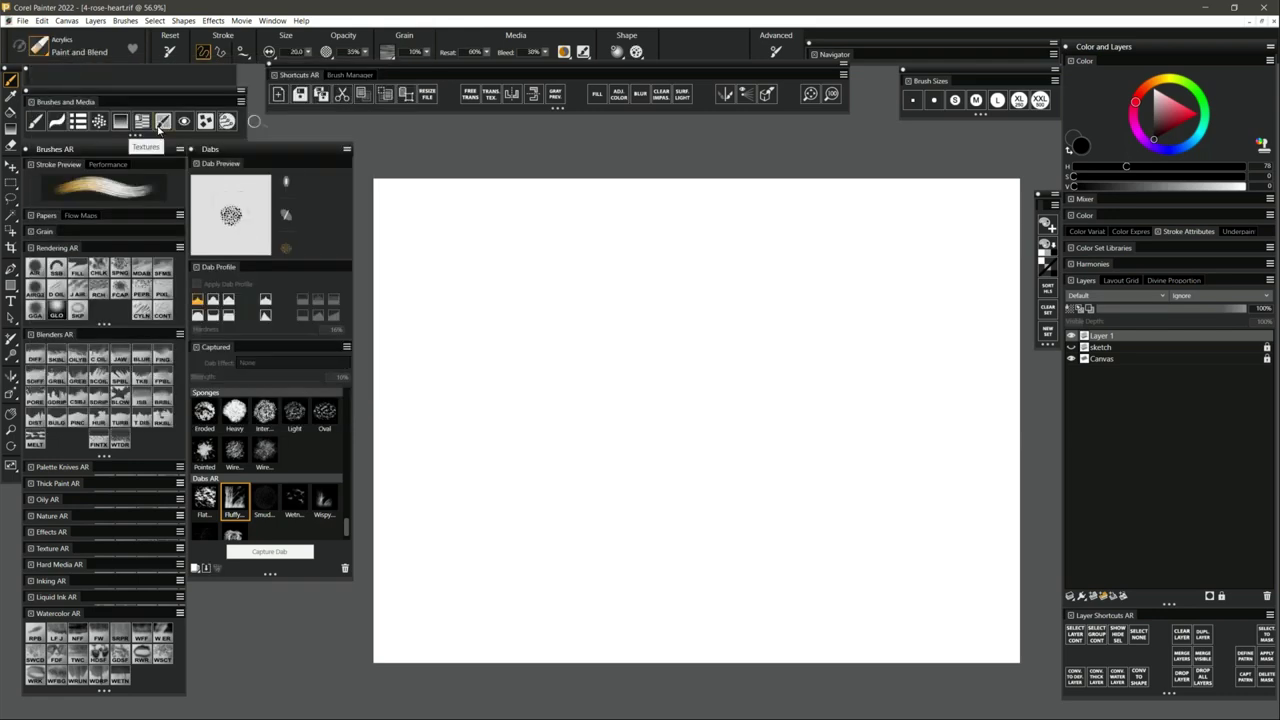
Reopen the Welcome screen's Store, filter it to Free items to view the free brush packs, and close it.
left_click(301, 20)
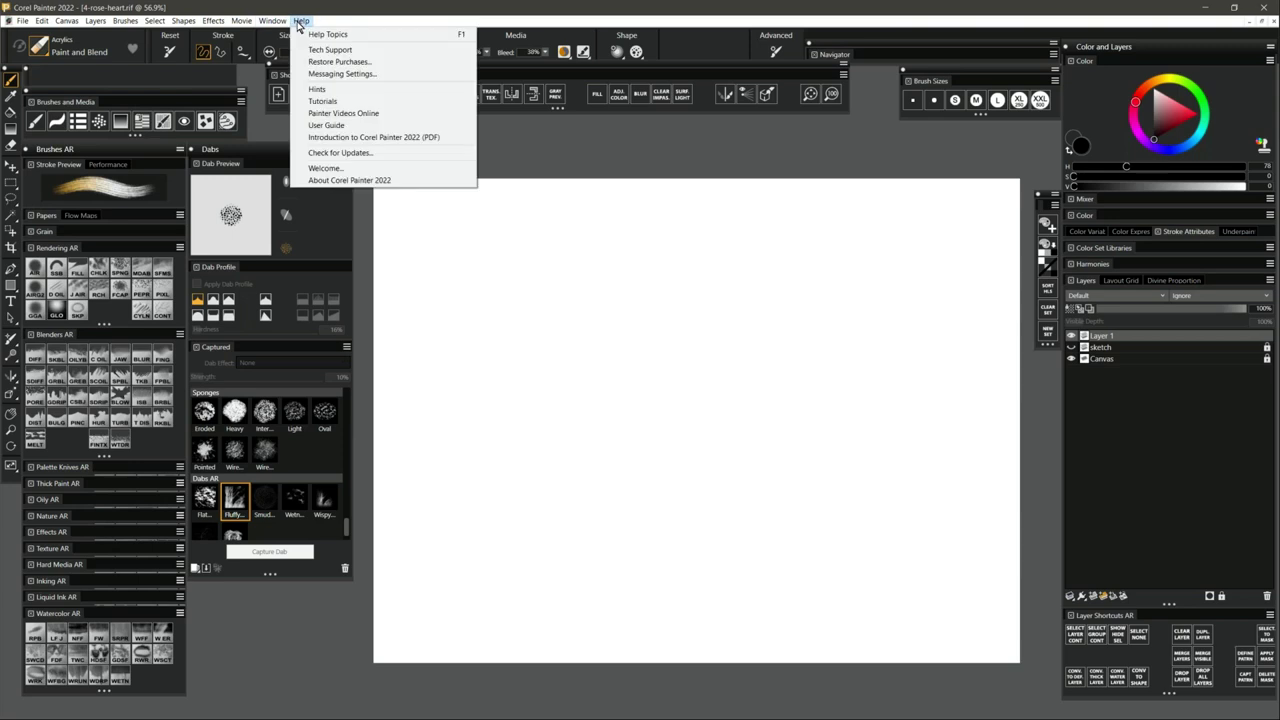
left_click(343, 170)
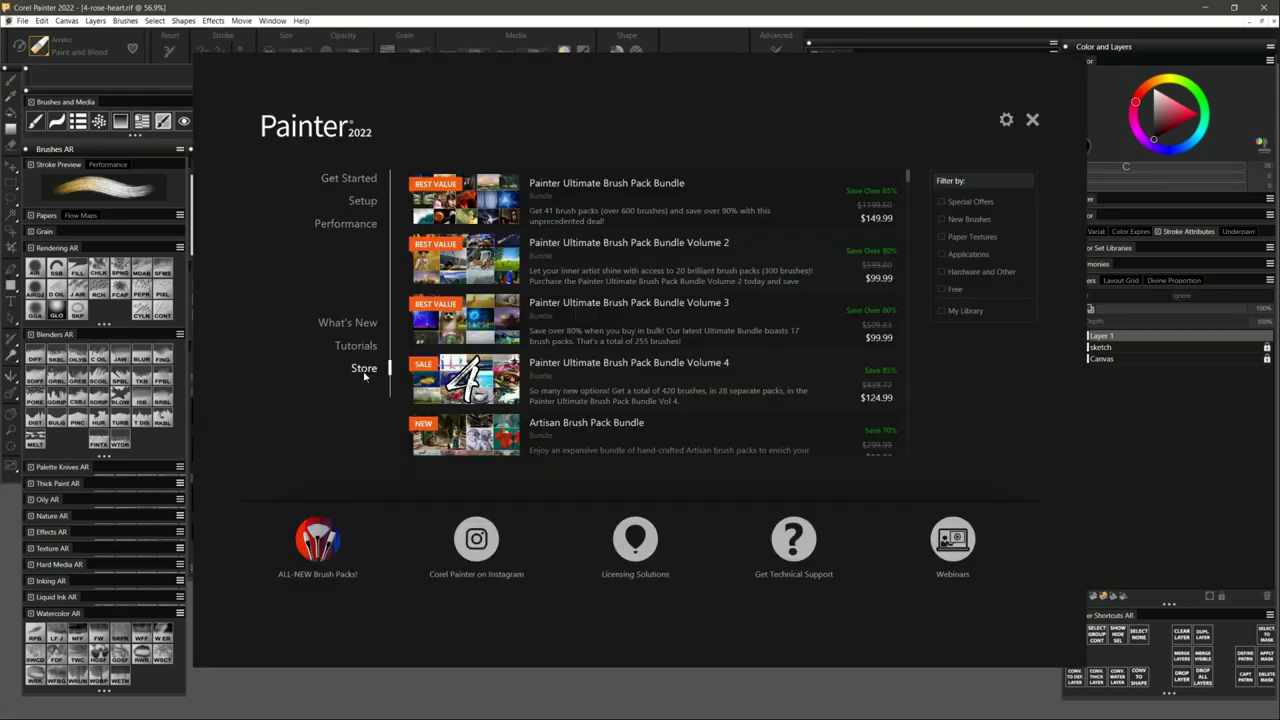
left_click(941, 289)
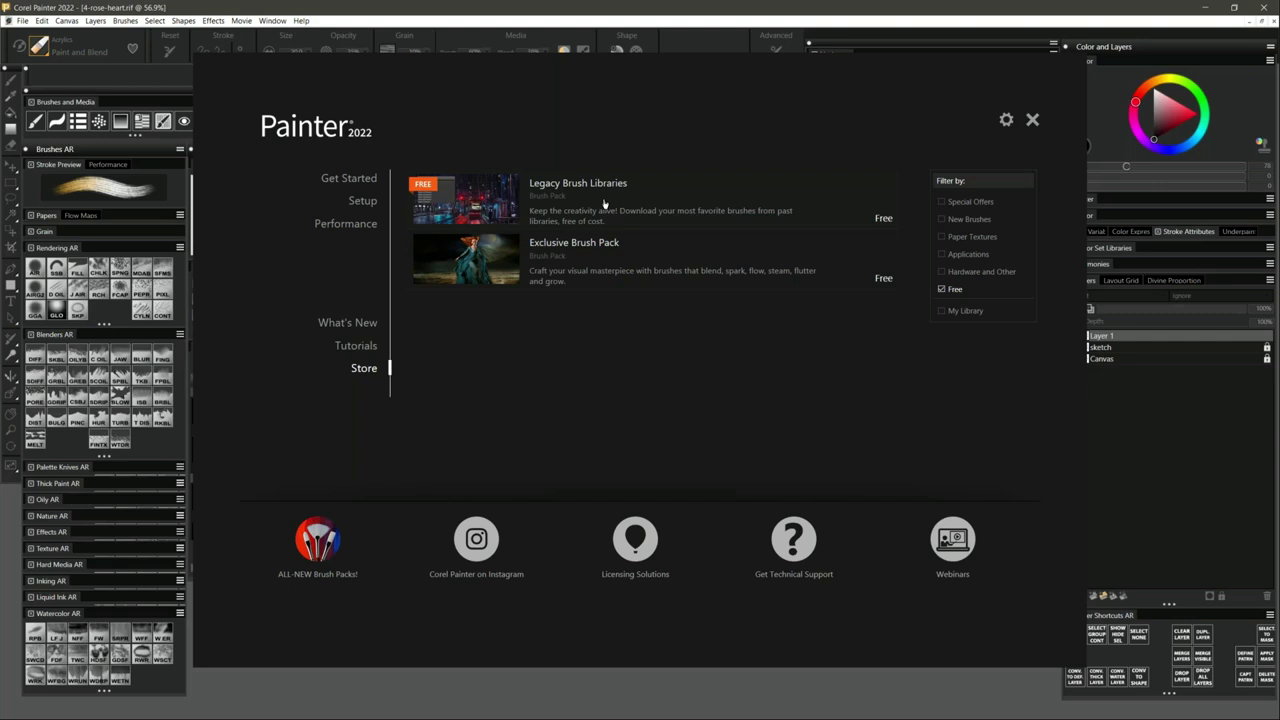
left_click(1032, 119)
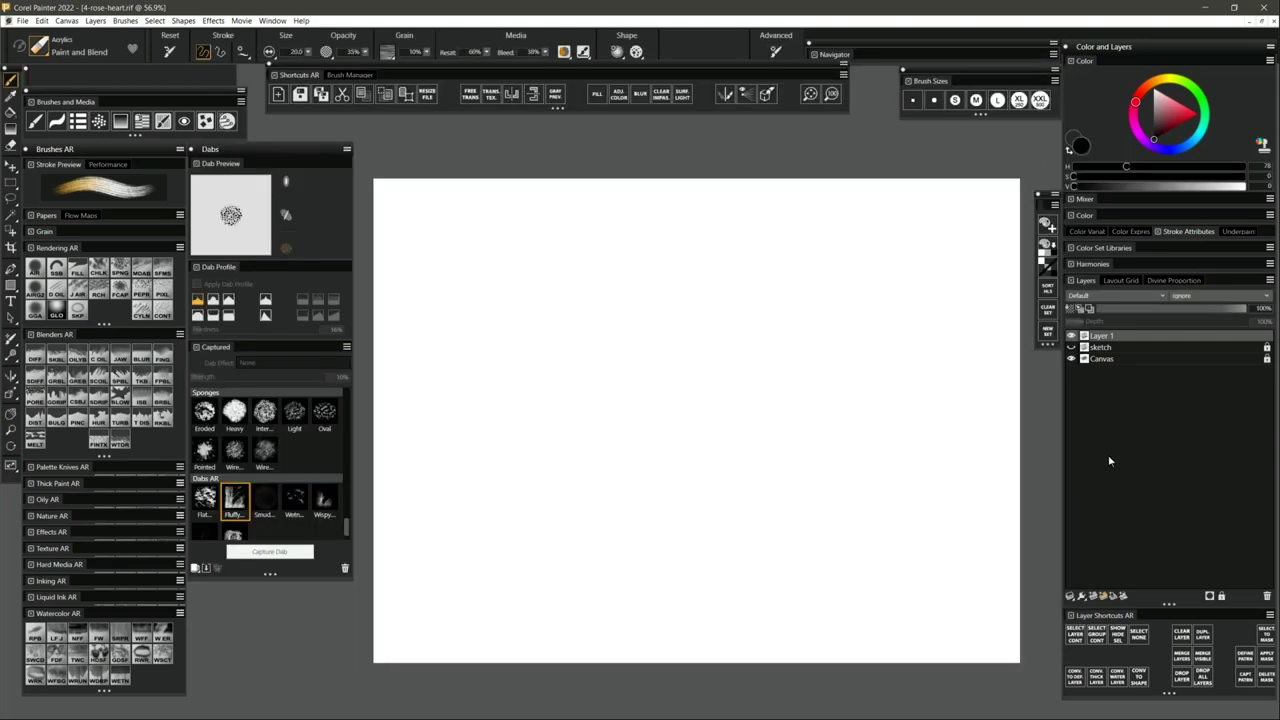